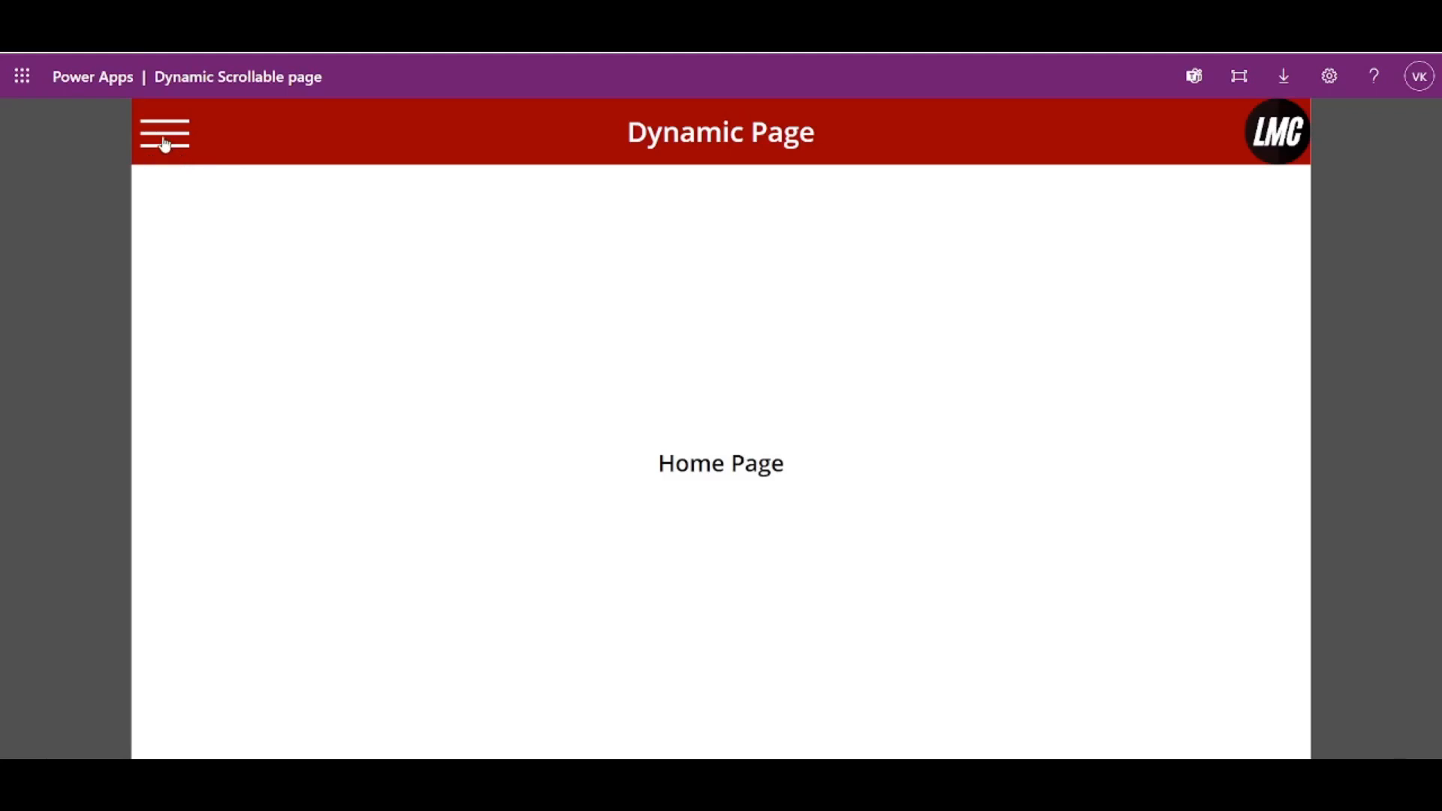
- Preview the finished app's navigation by visiting the Services, About Us and Home pages and reopening its side menu
left_click(165, 144)
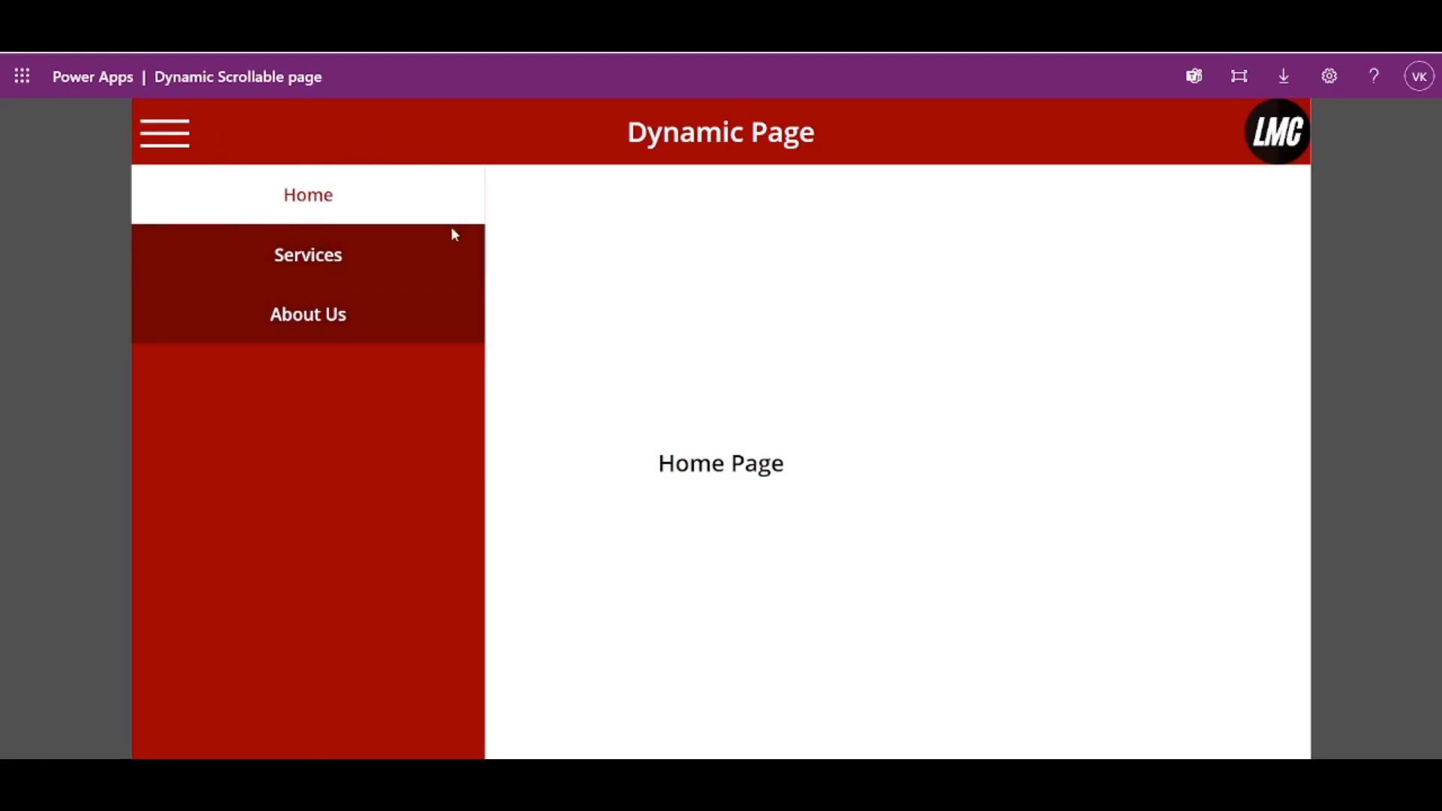
left_click(301, 256)
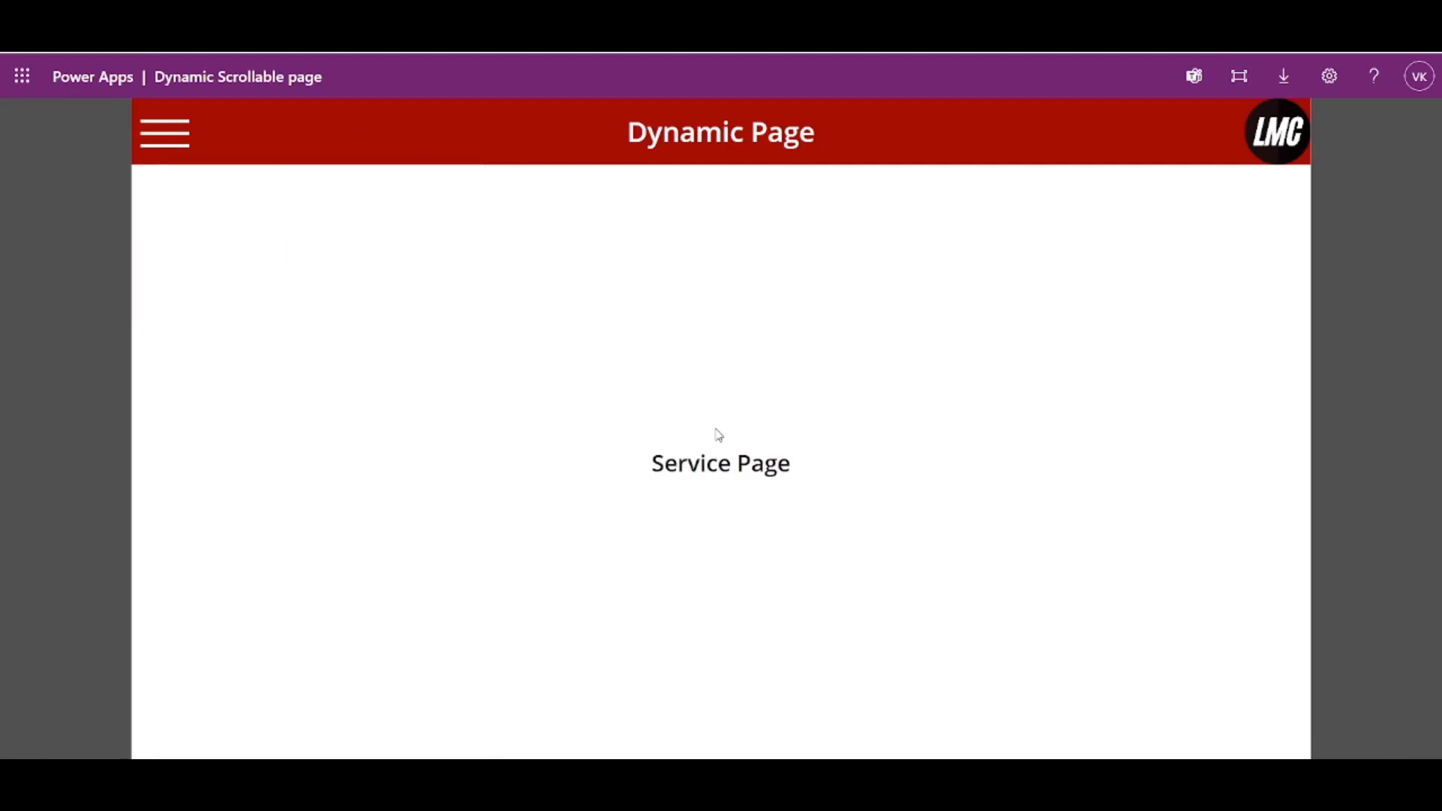
left_click(164, 133)
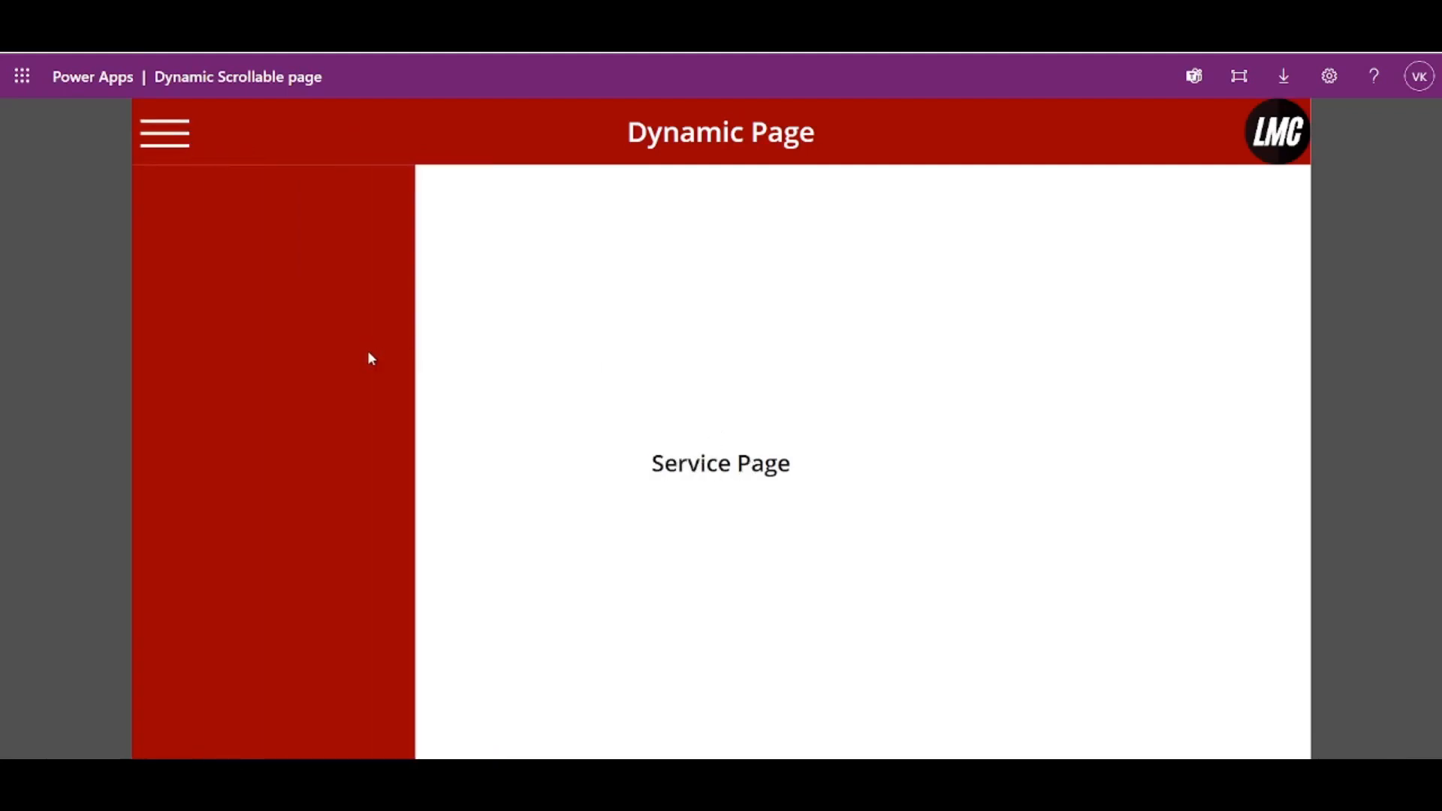
left_click(323, 331)
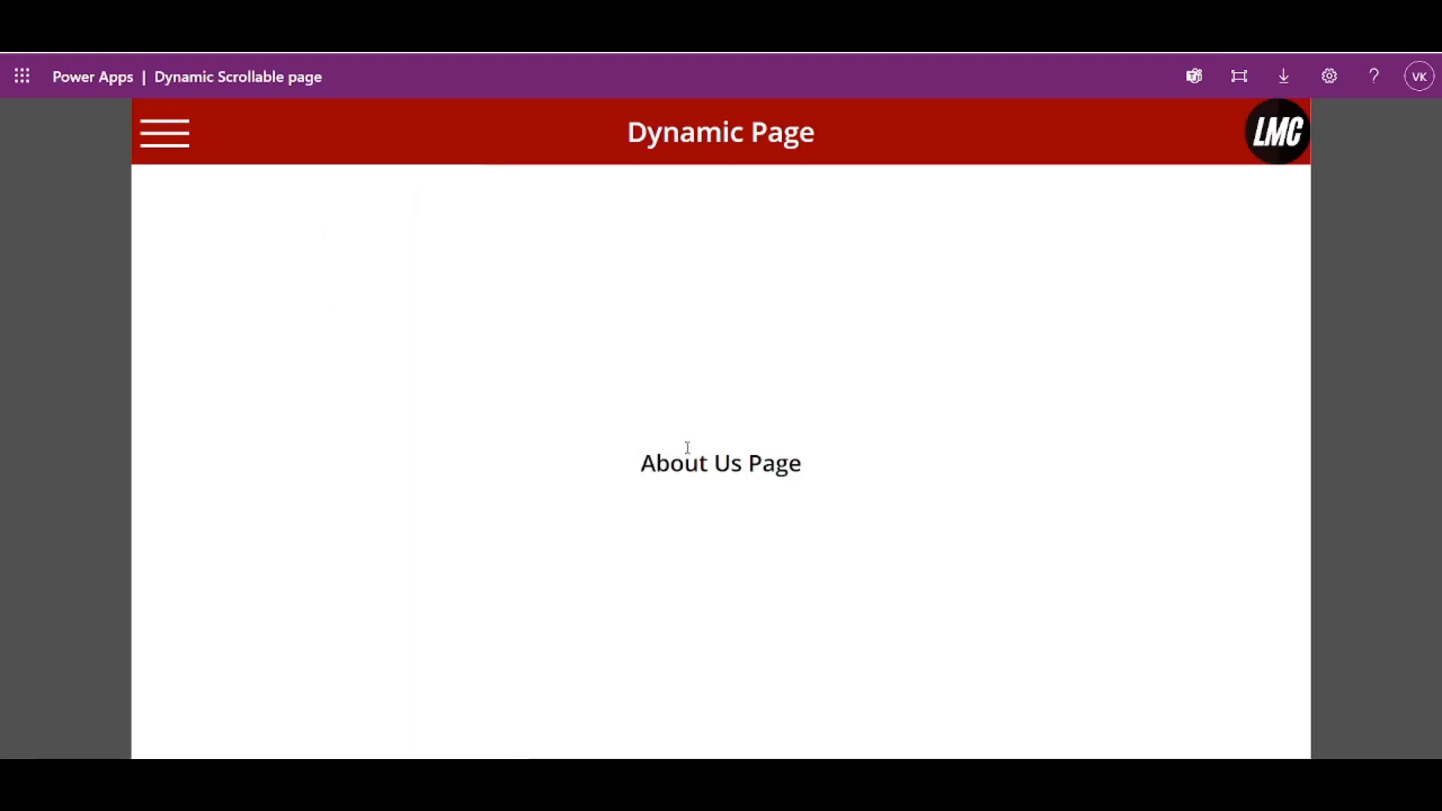
left_click(192, 165)
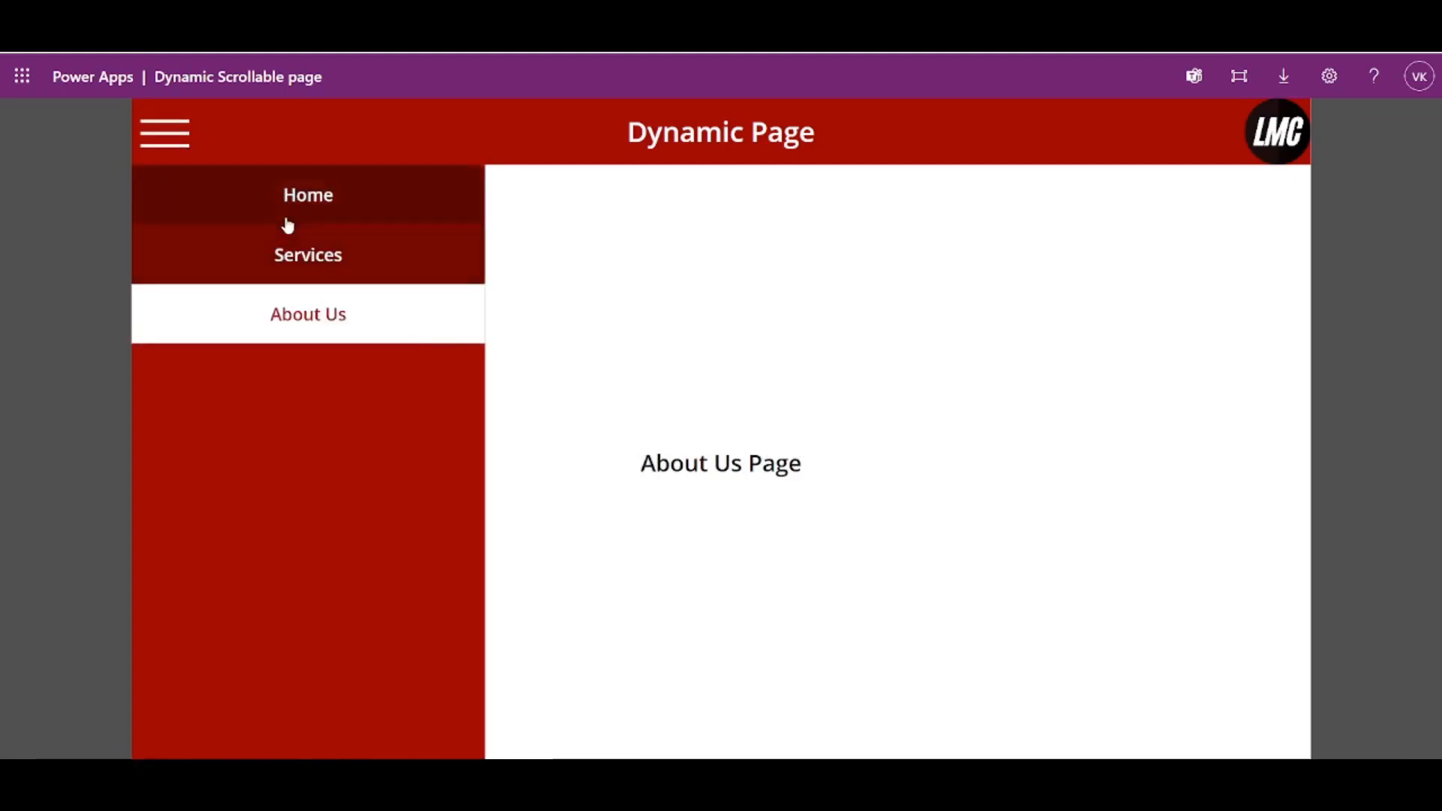
left_click(292, 220)
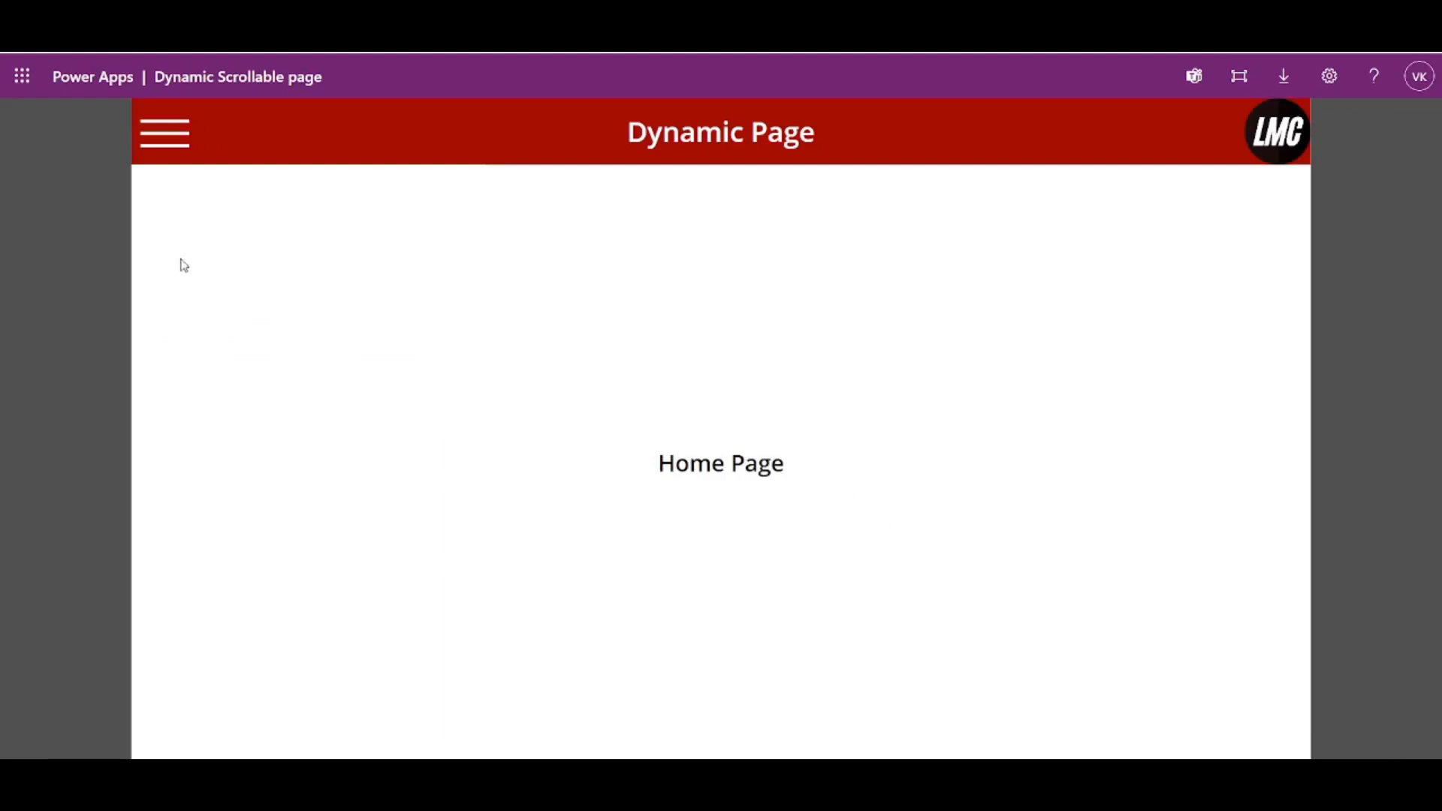
left_click(152, 150)
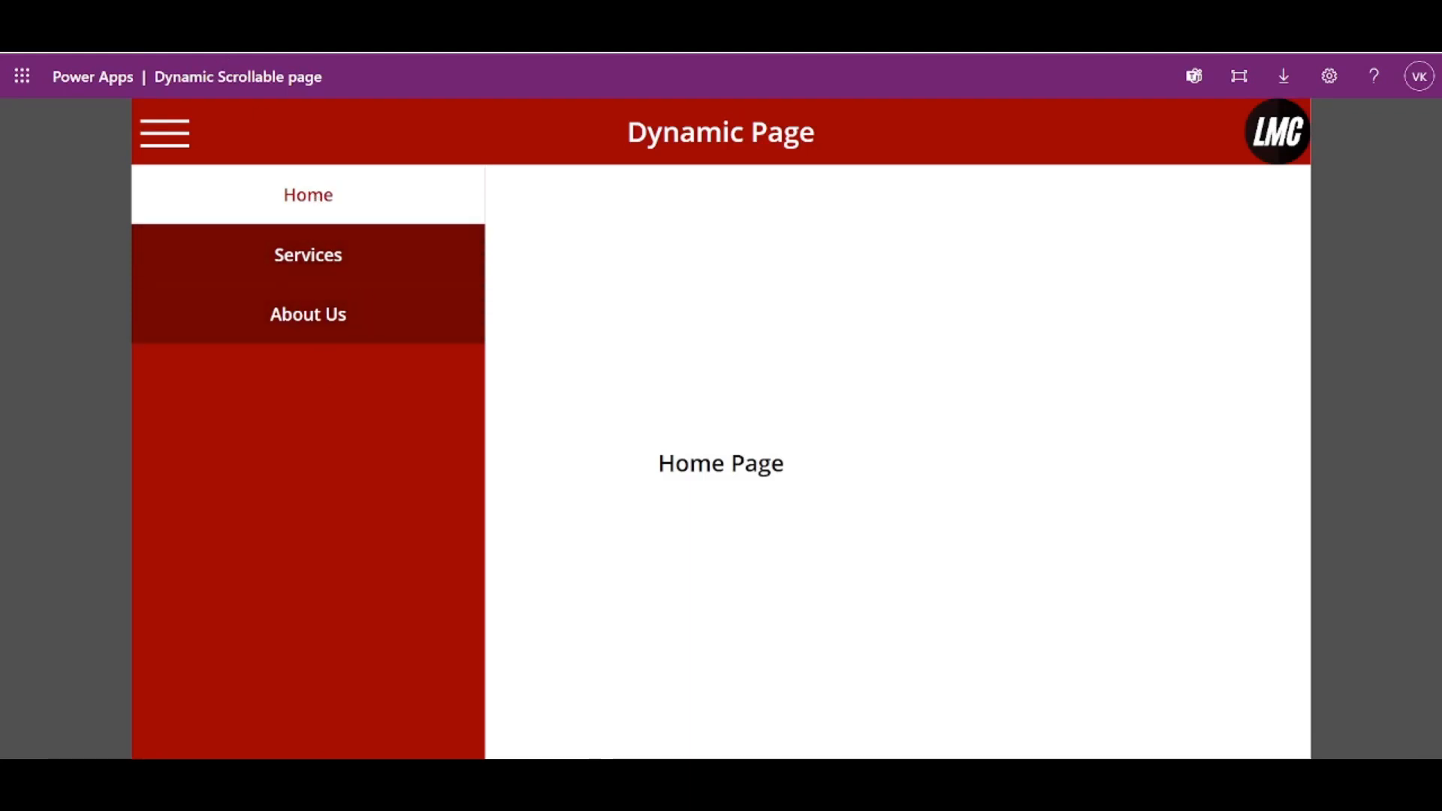
- Switch to the Tutorial for Dynamic Page editor and rename Screen 1 as Main Screen
left_click(97, 15)
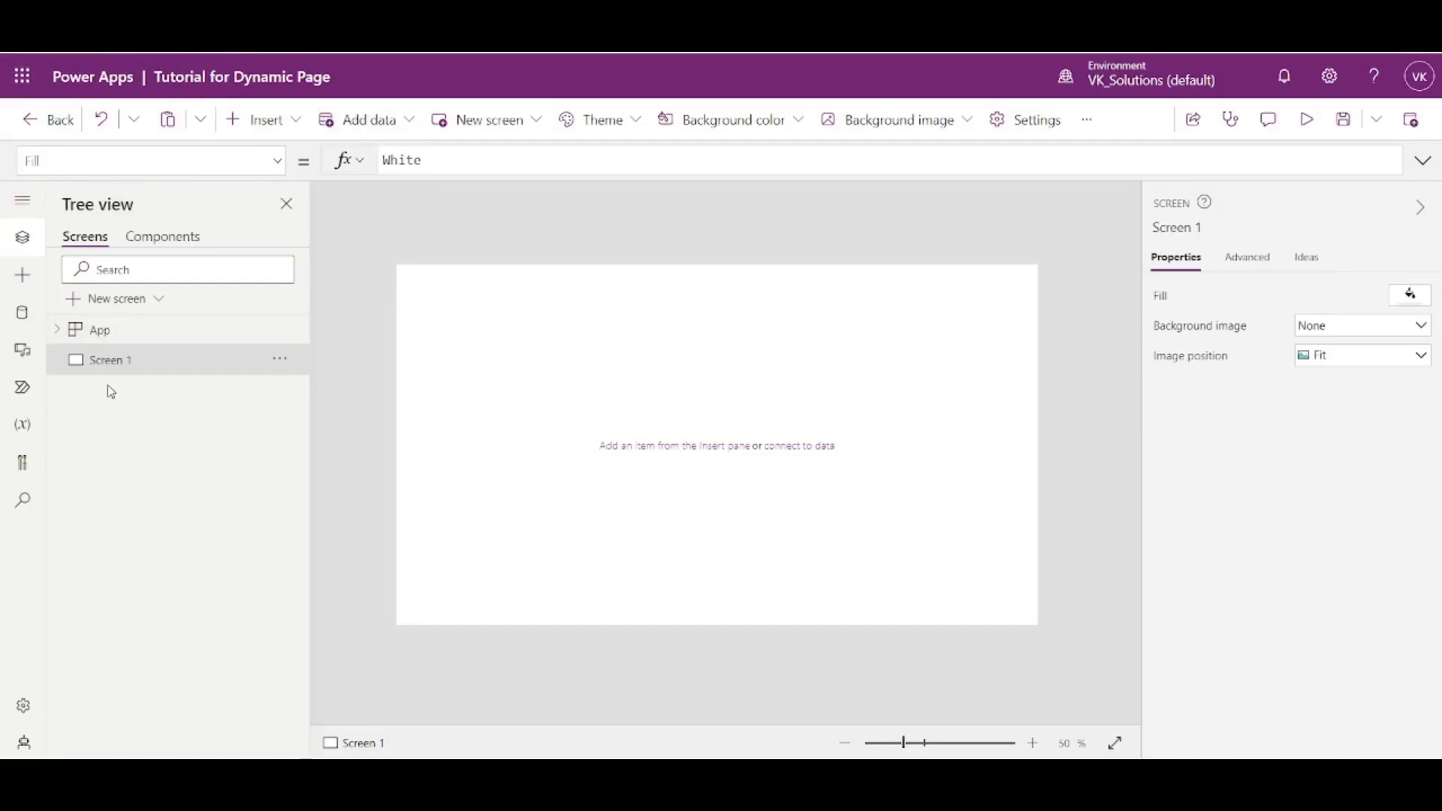
left_click(278, 360)
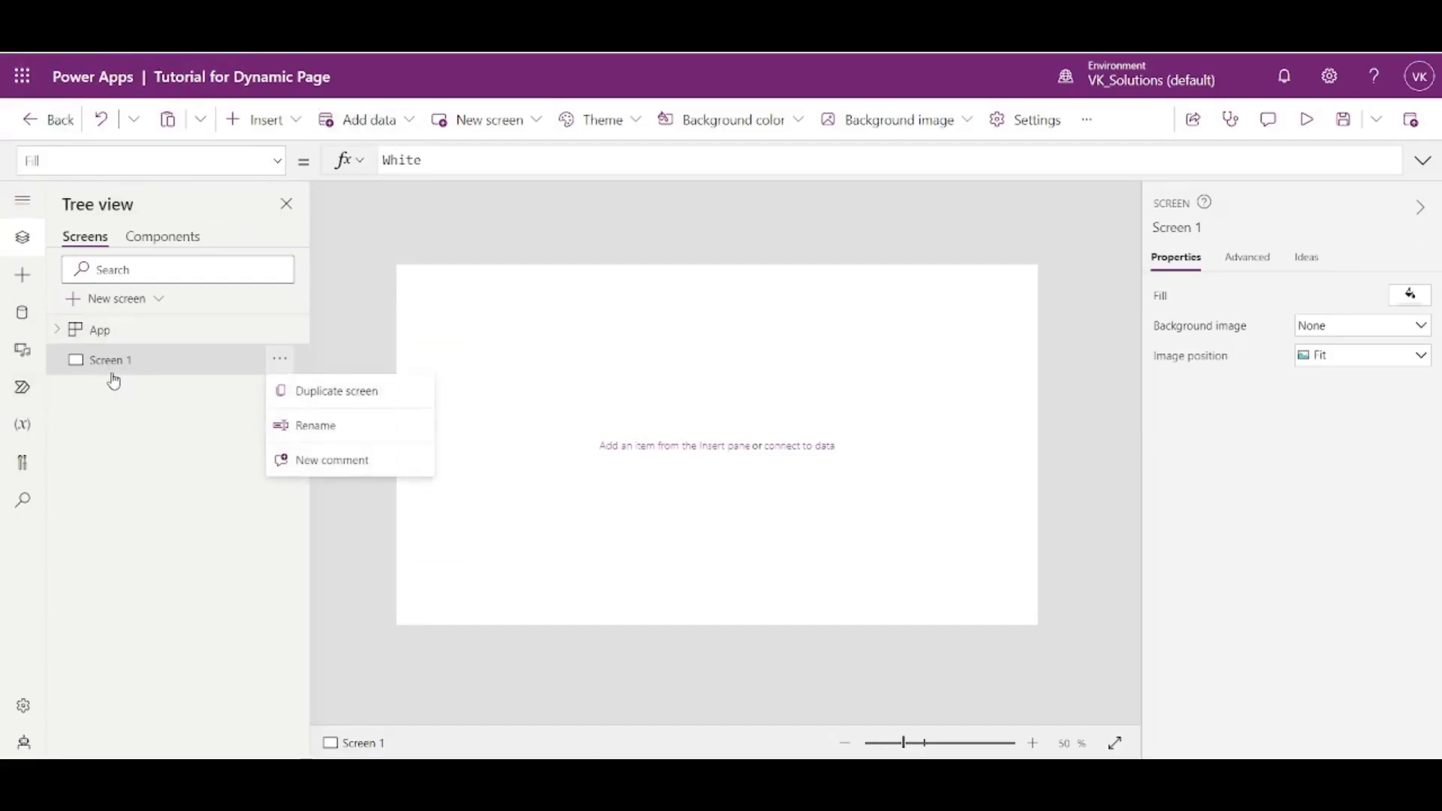
left_click(304, 426)
type("Main Screen")
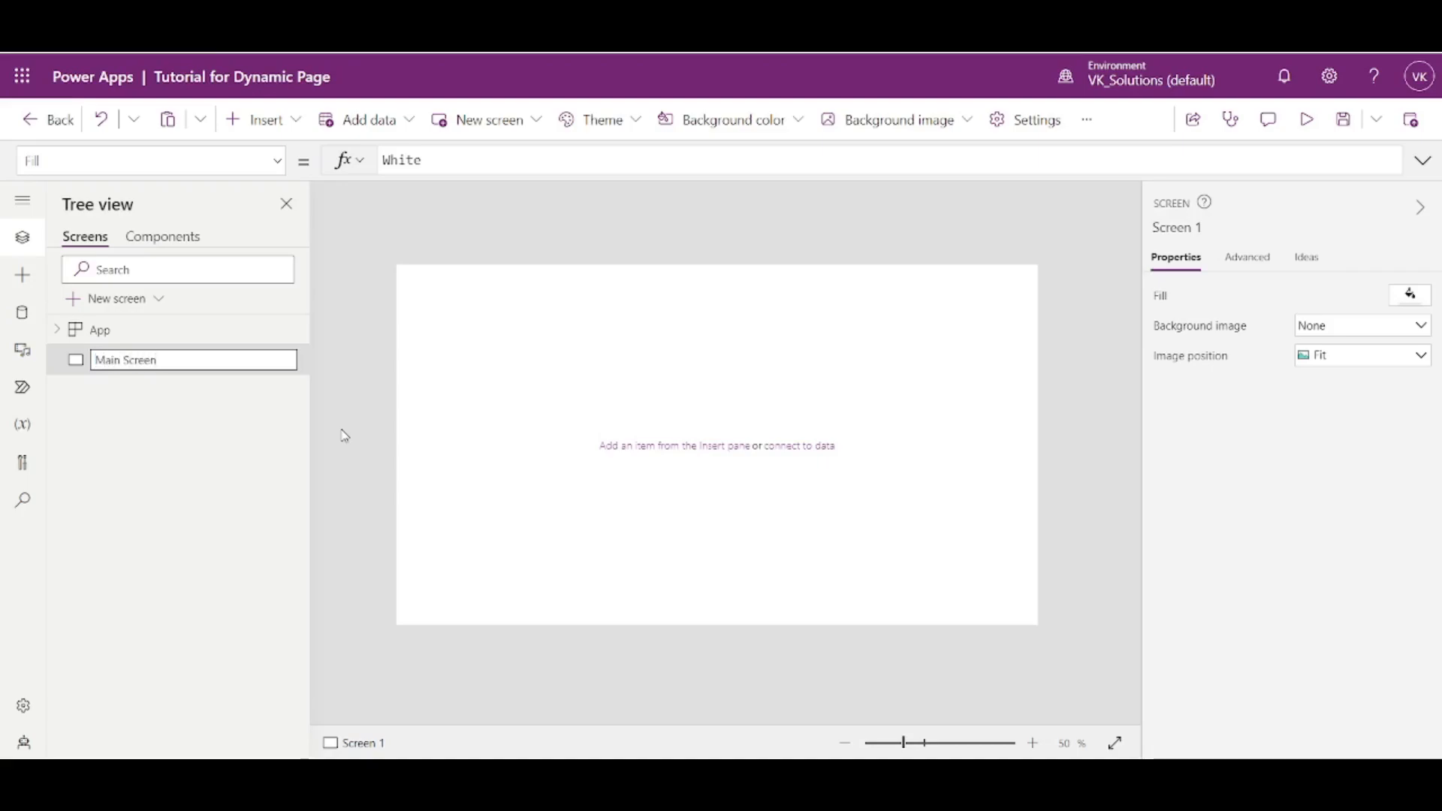
left_click(232, 456)
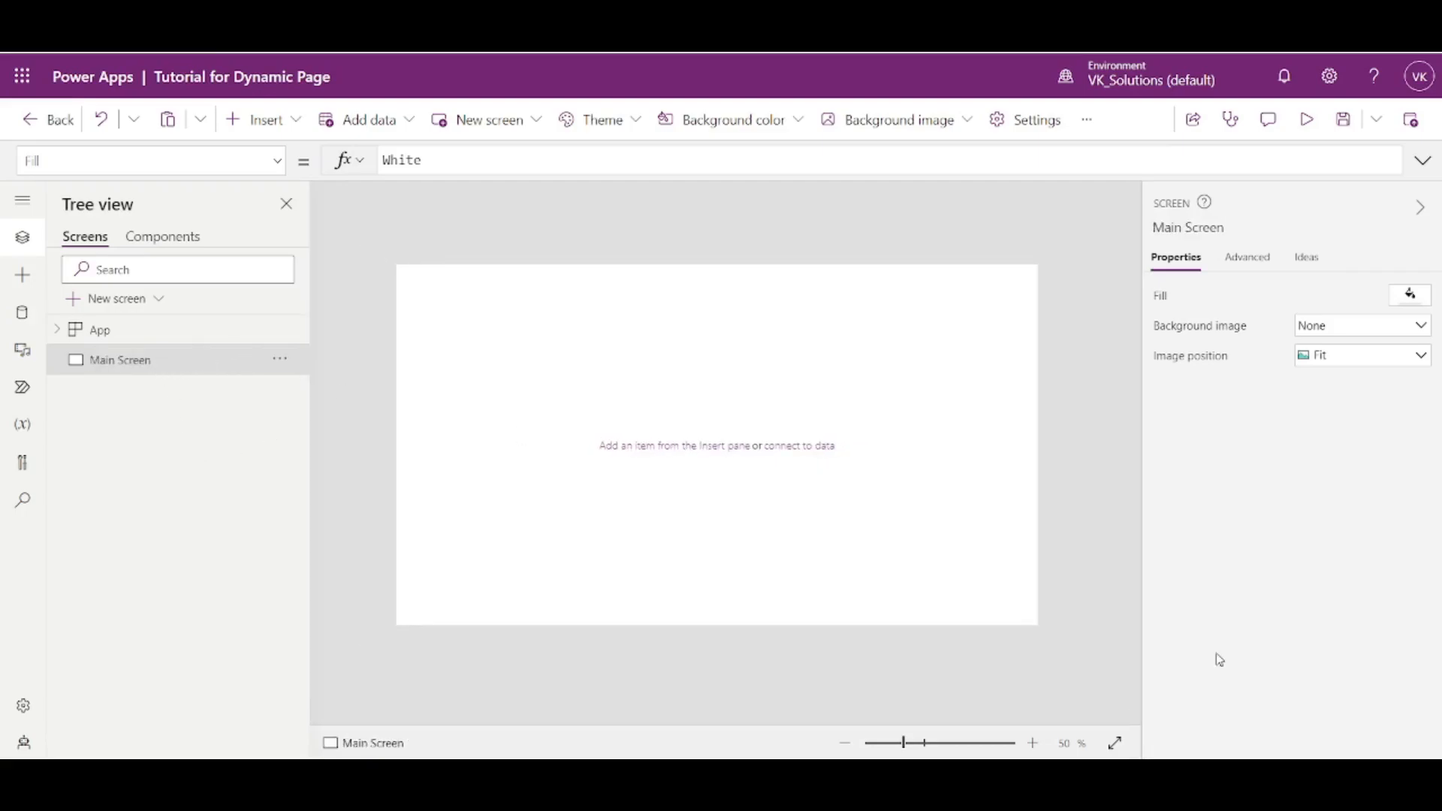
- Insert a plain layout container on Main Screen
left_click(1034, 744)
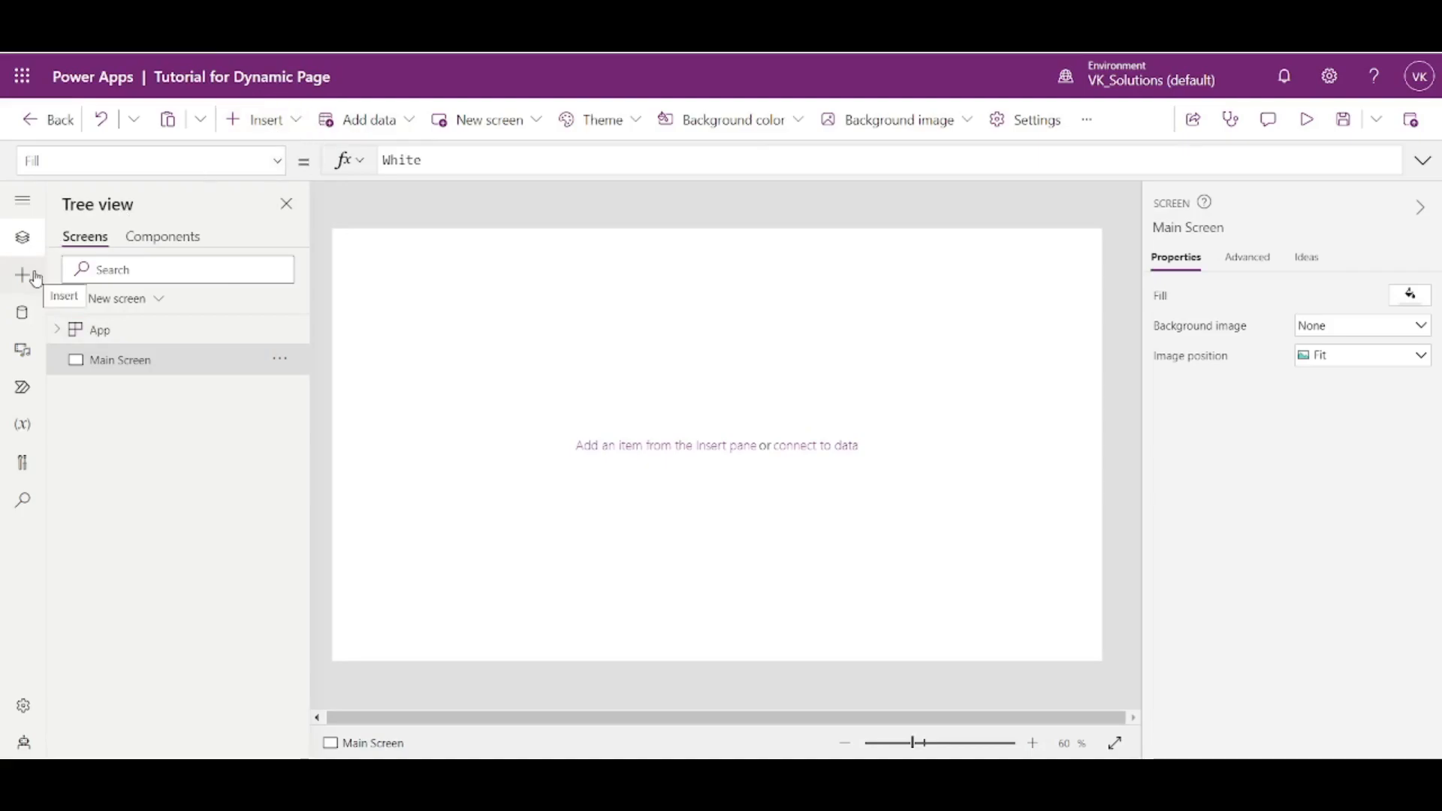
left_click(252, 127)
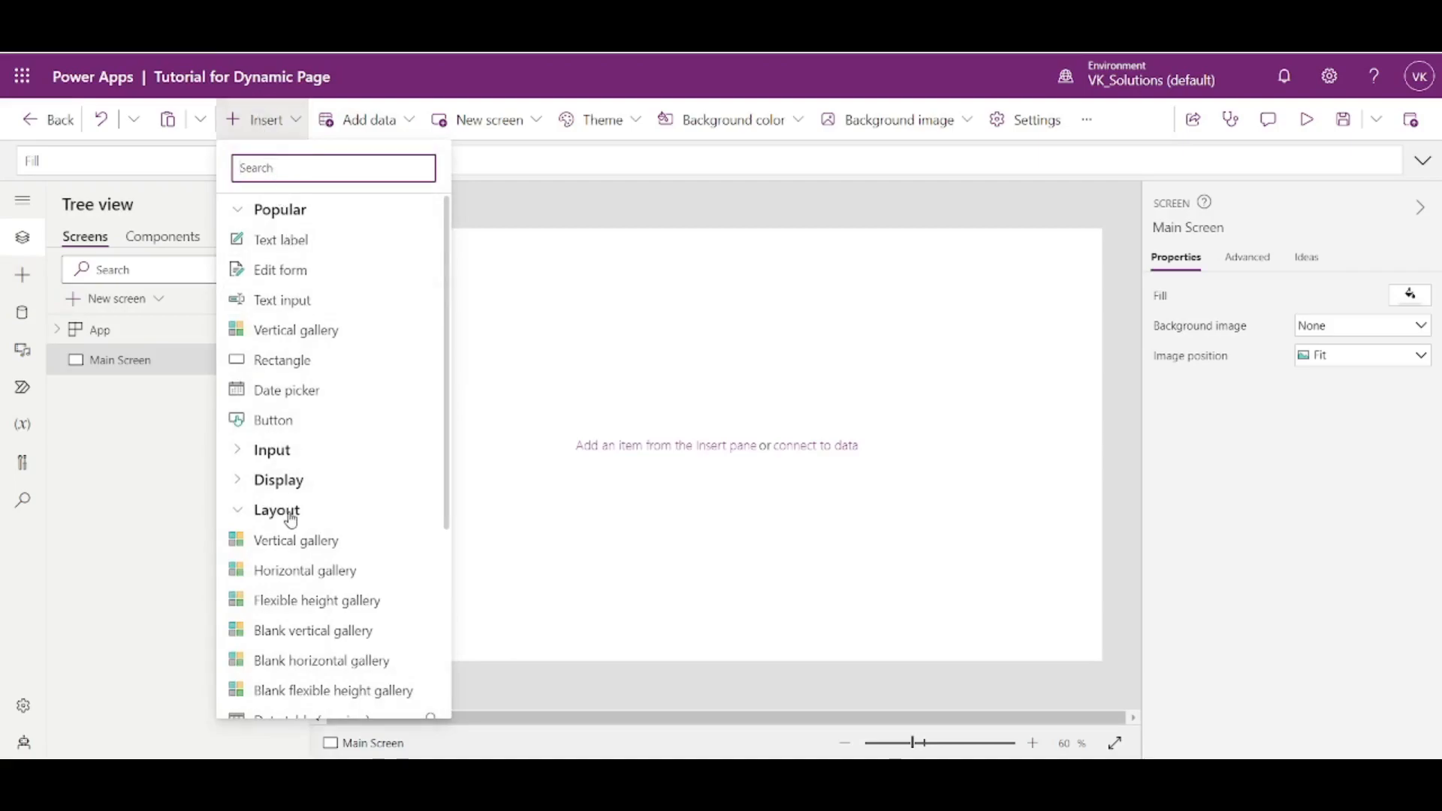
left_click(240, 513)
left_click(241, 514)
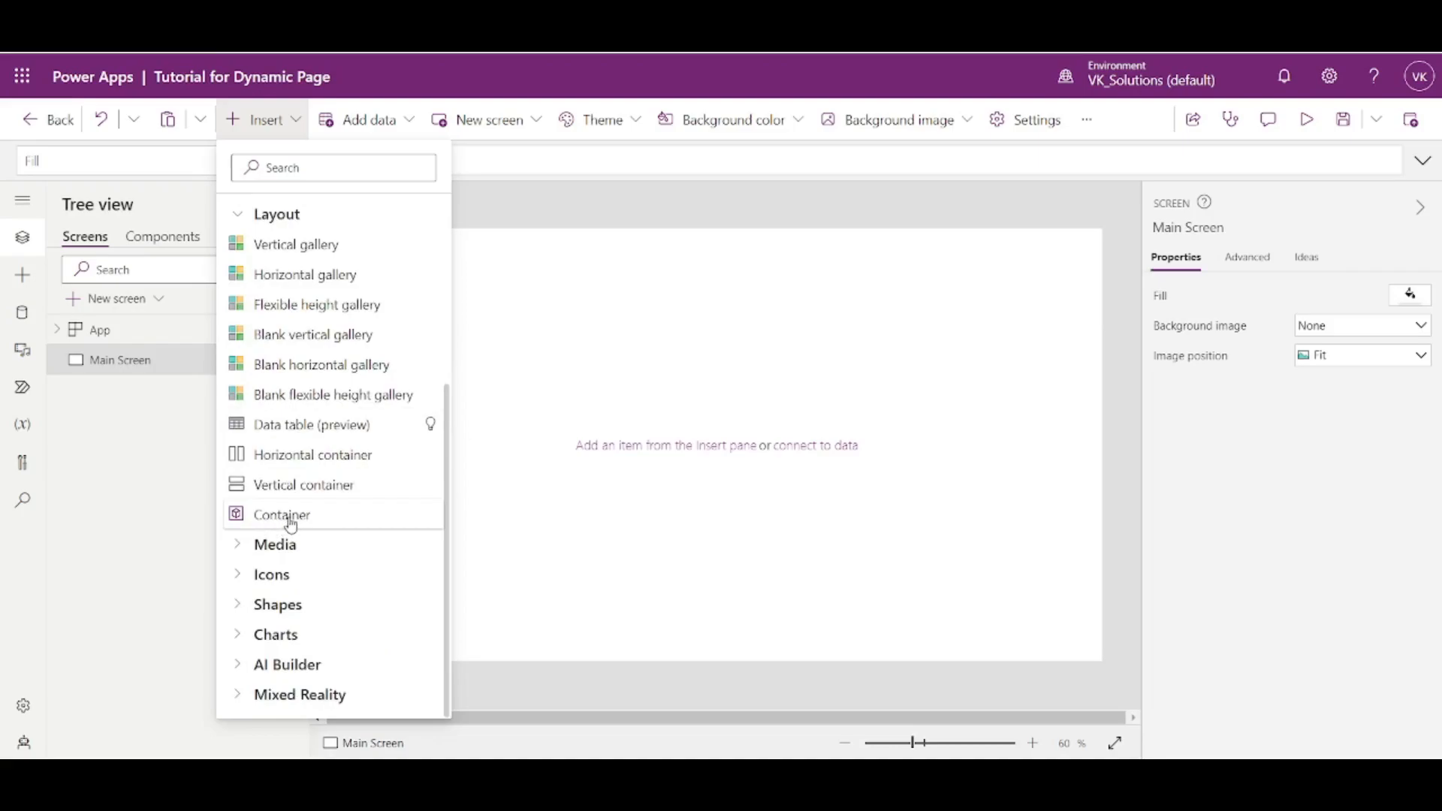
left_click(282, 517)
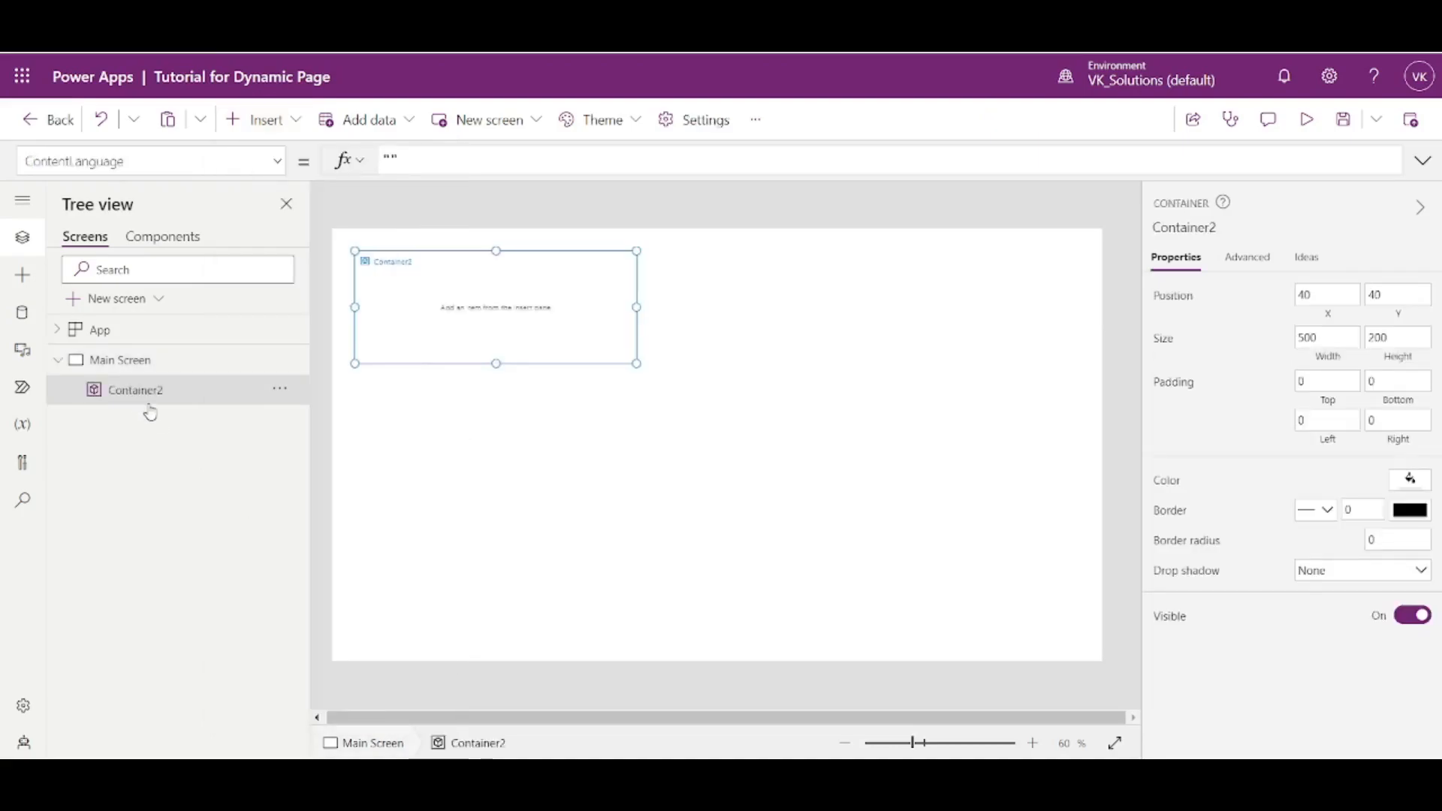
- Rename the new container as Header Container
left_click(281, 394)
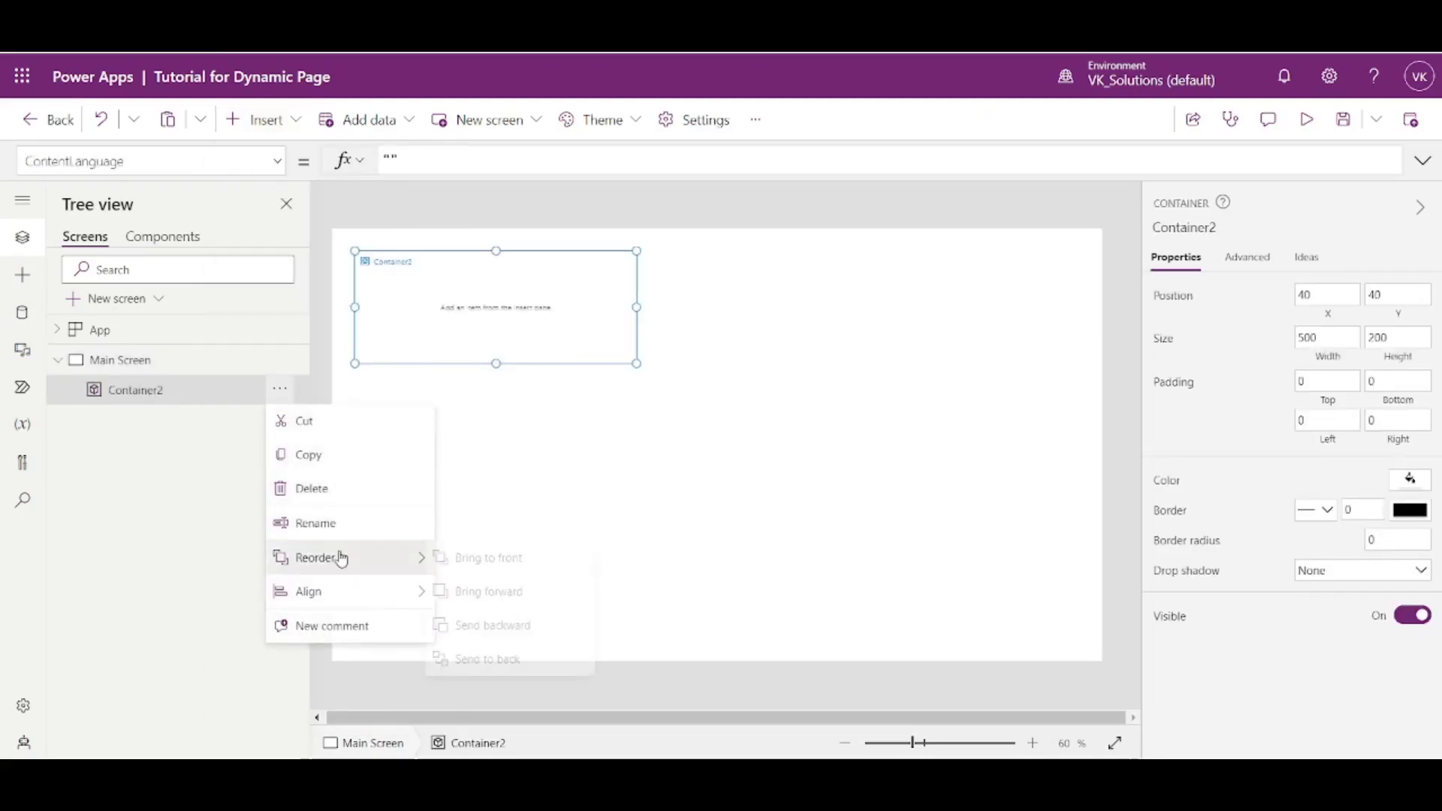
left_click(313, 522)
type("Hea")
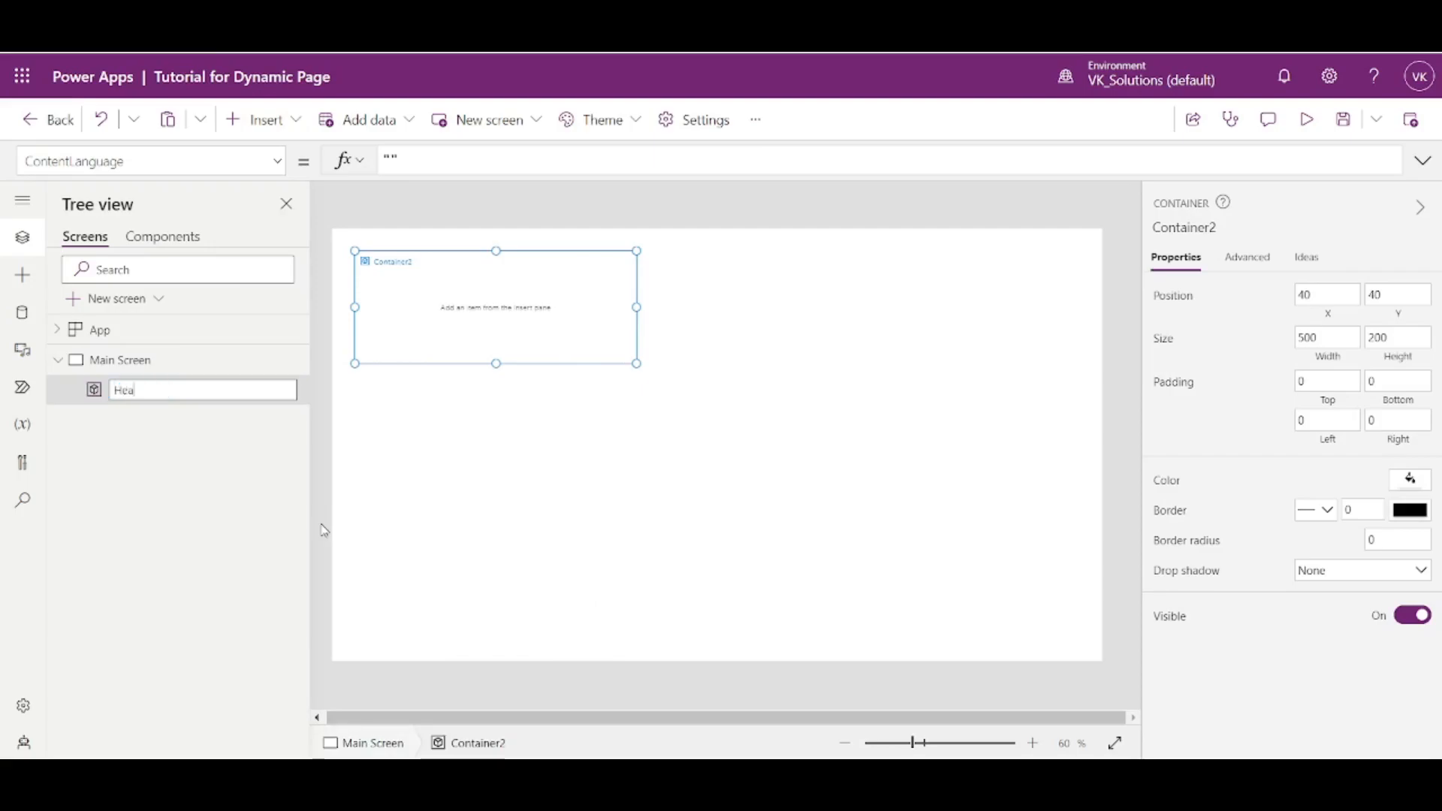
type("der Conta")
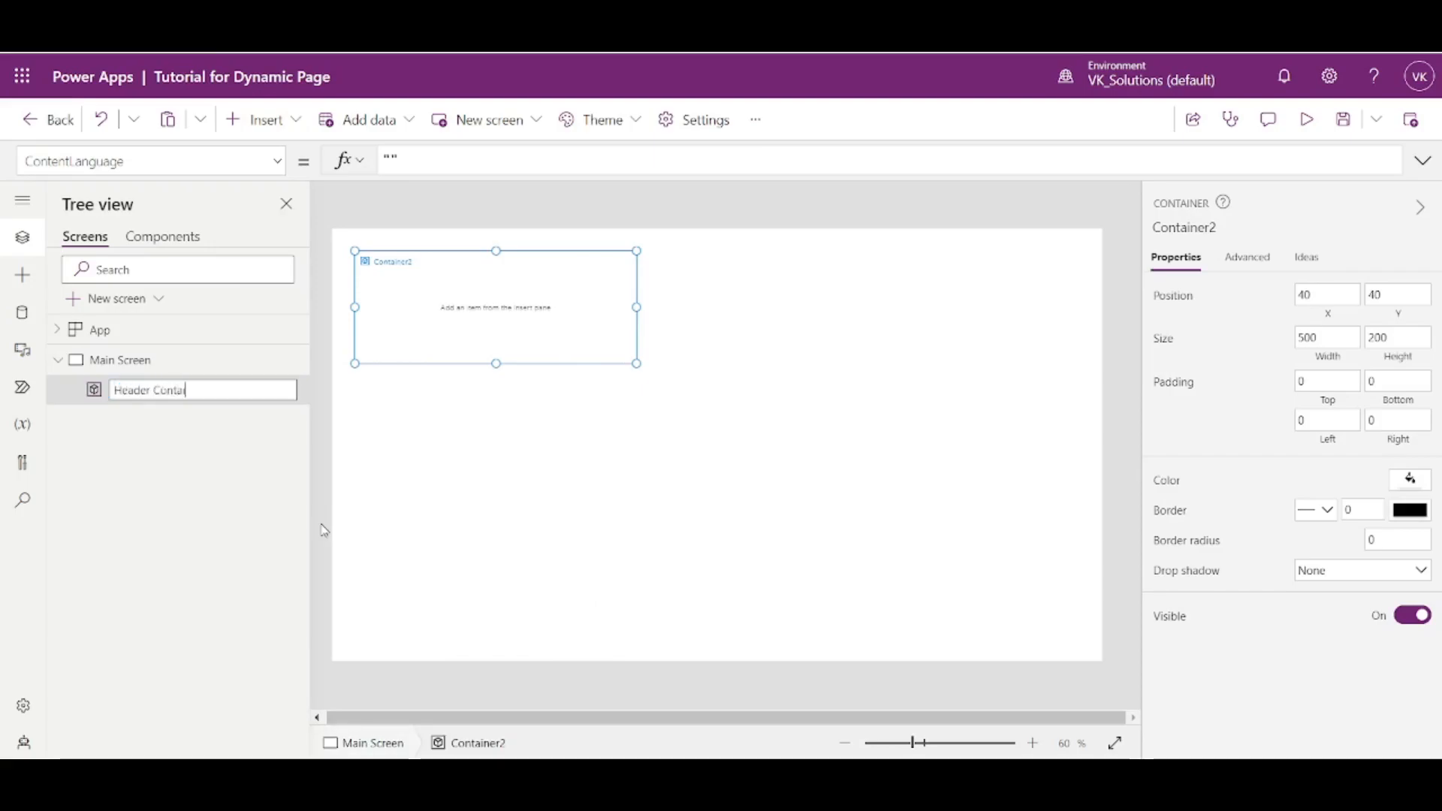
left_click(463, 517)
left_click(415, 314)
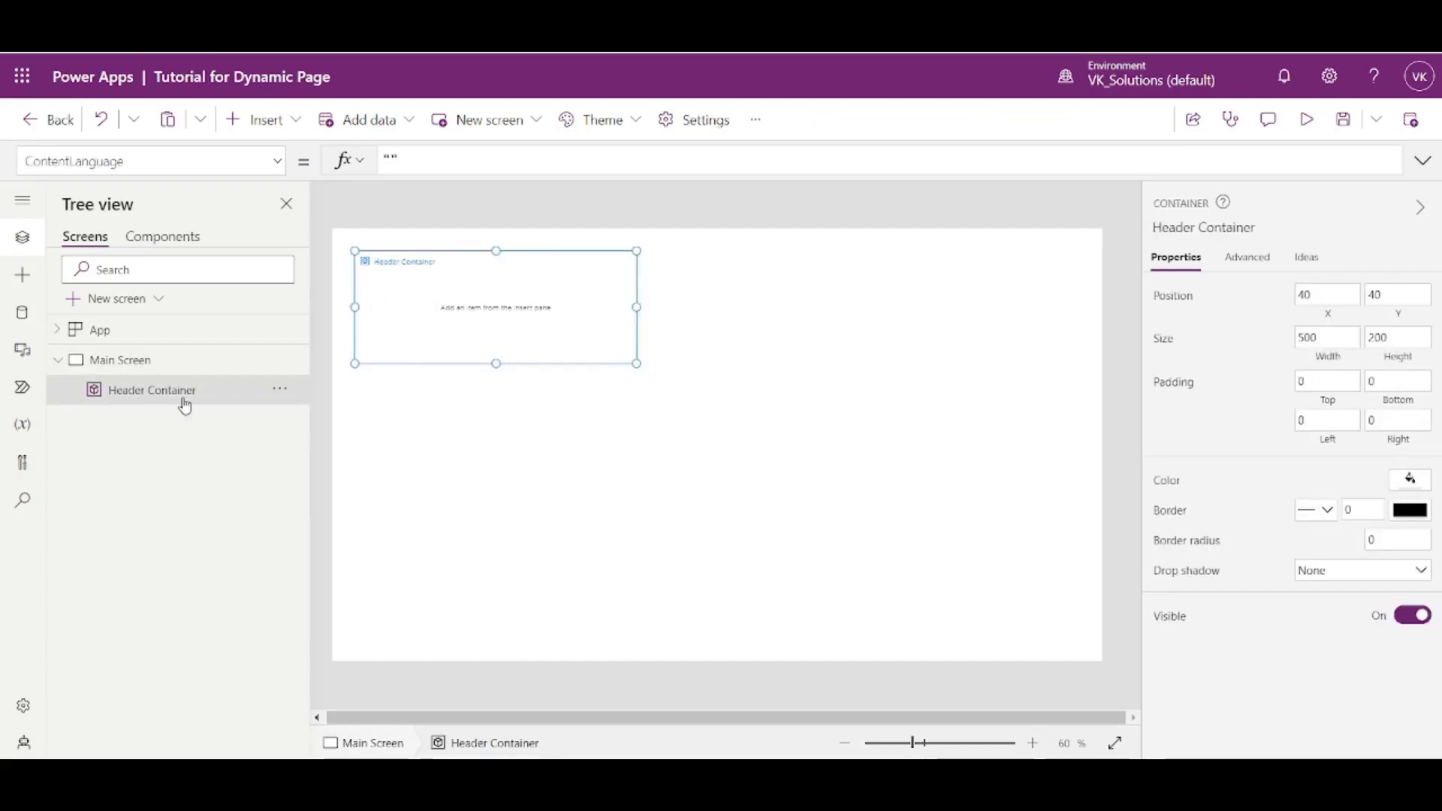
- Try to insert another container while Header Container is selected, and undo the insertion
left_click(263, 126)
scroll(290, 564, "down", 4)
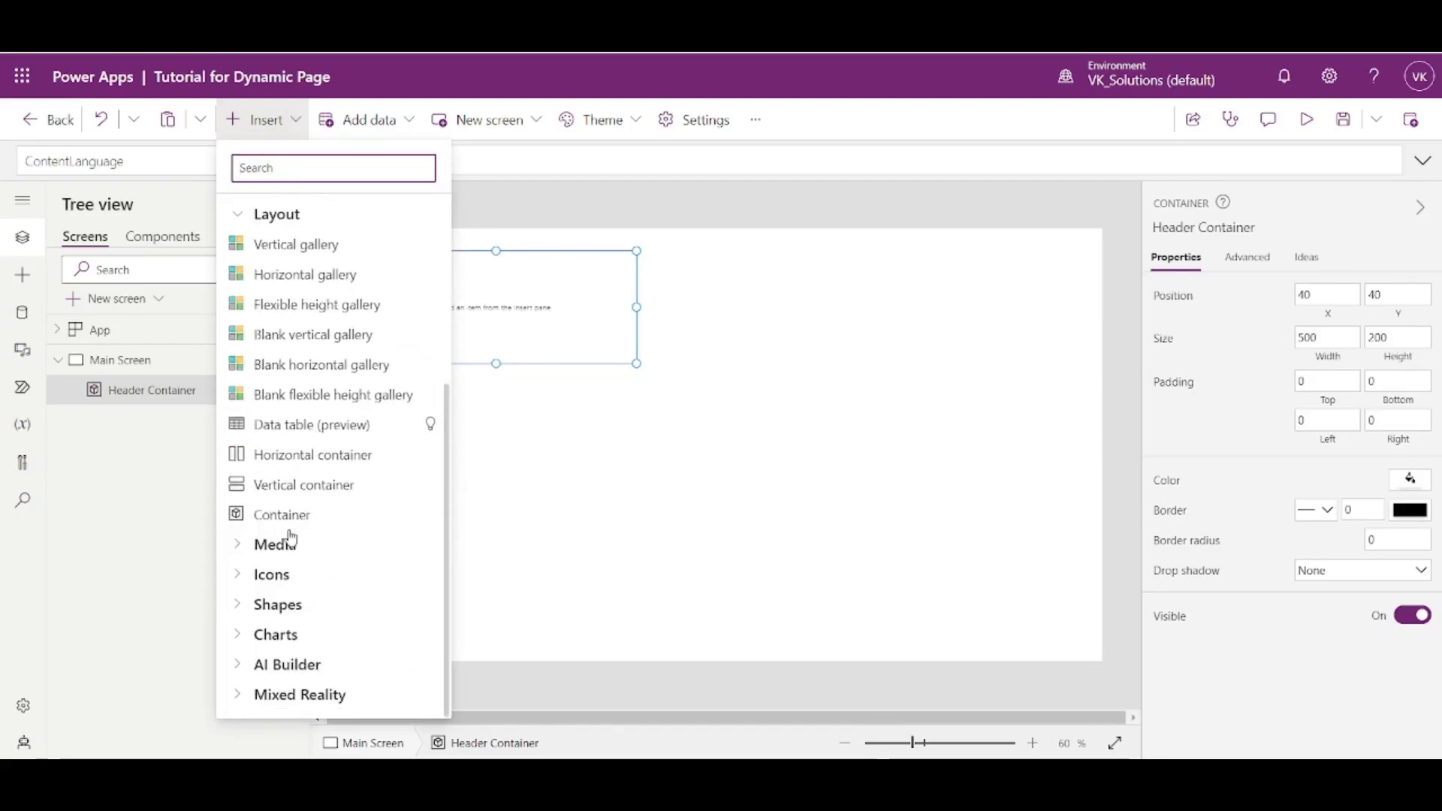
left_click(165, 414)
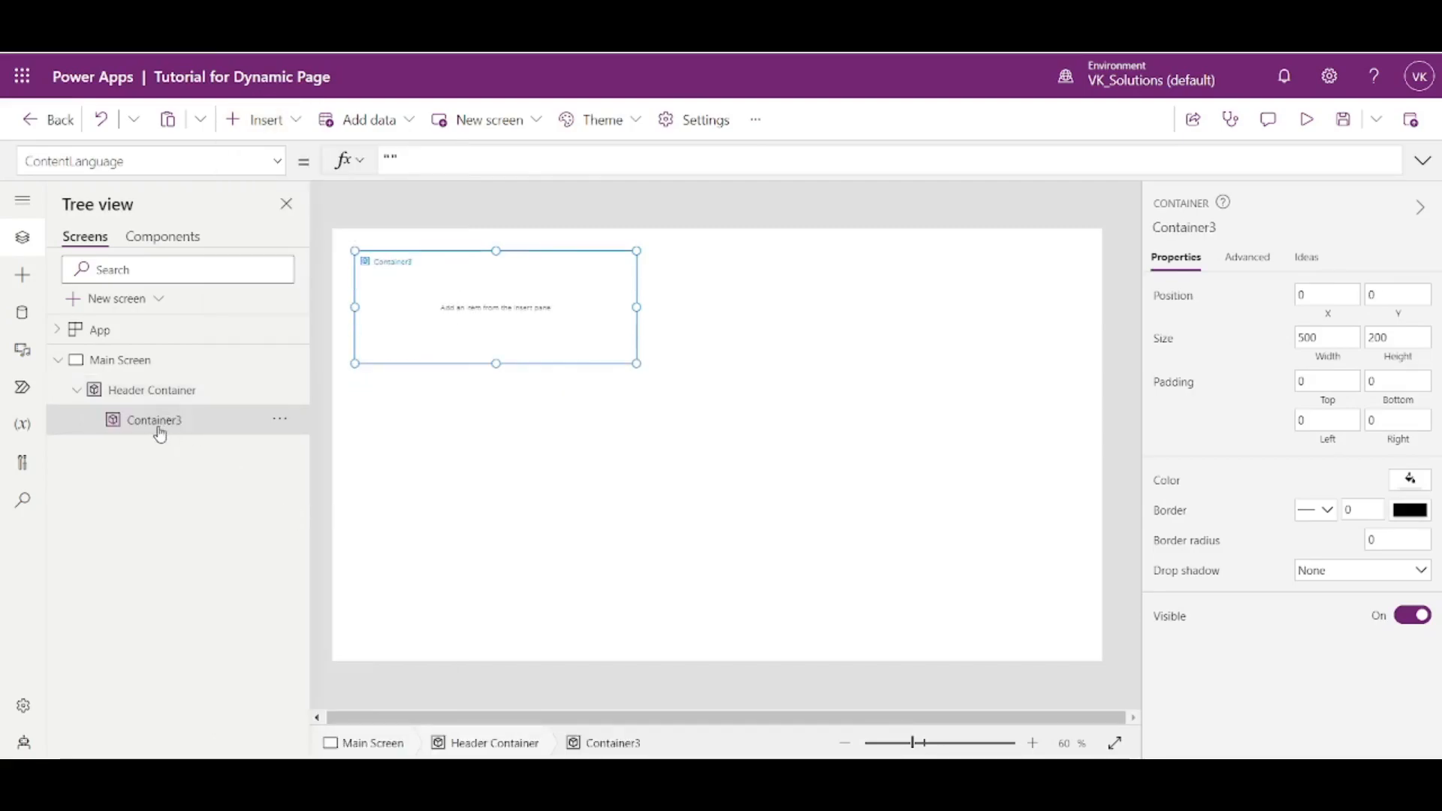
key("ctrl+z")
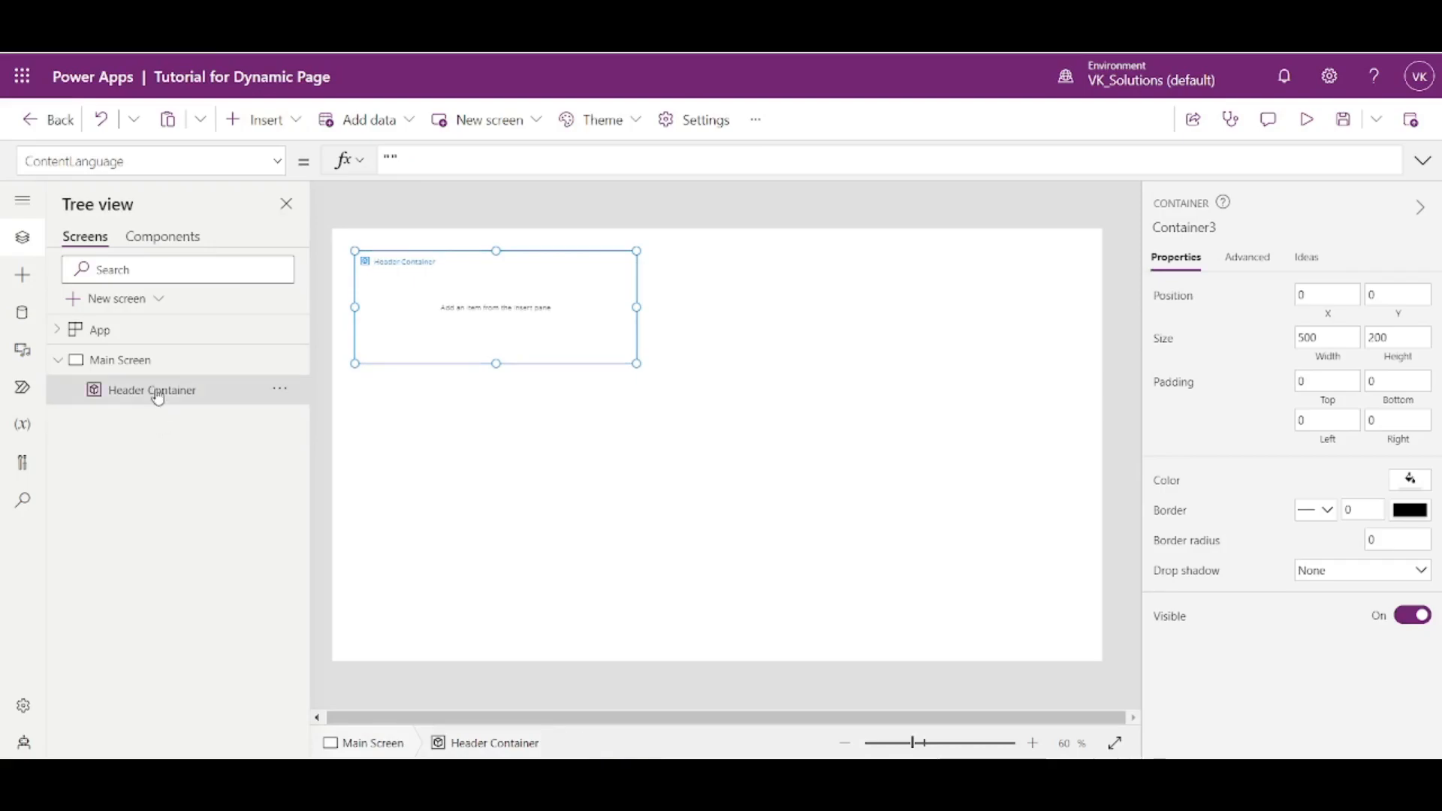
- Paste two copies of Header Container directly onto Main Screen
left_click(123, 363)
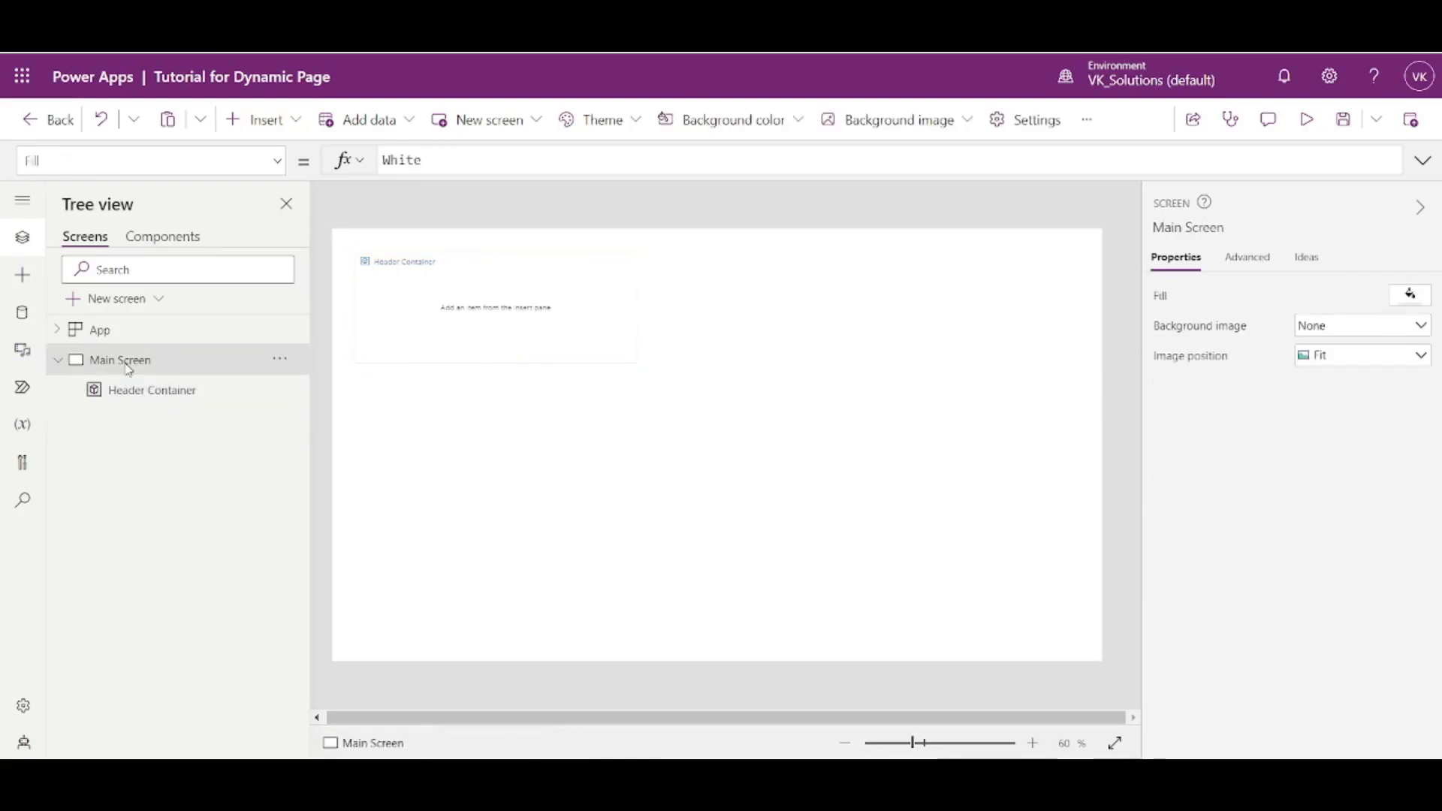
key("ctrl+v")
left_click(129, 365)
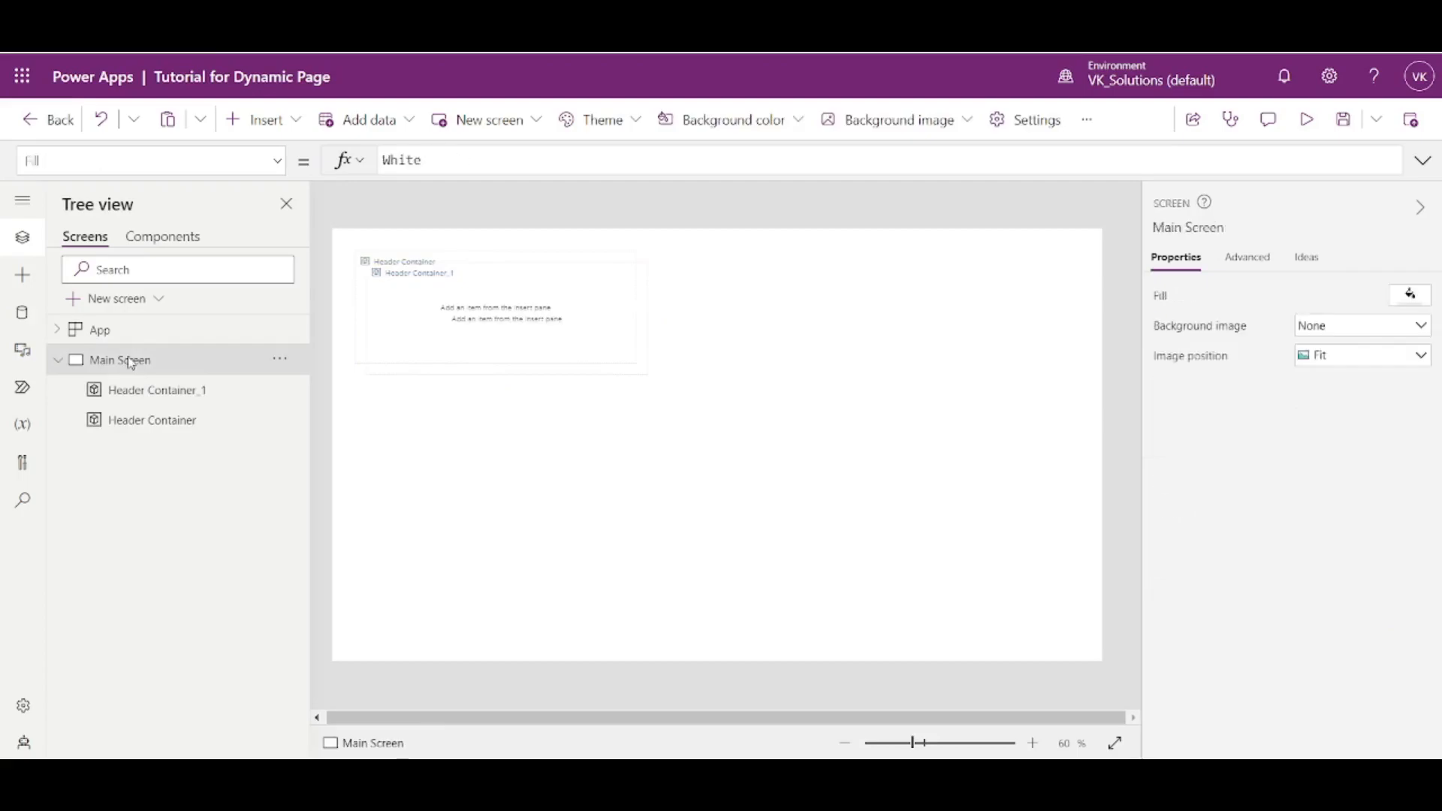
key("ctrl+v")
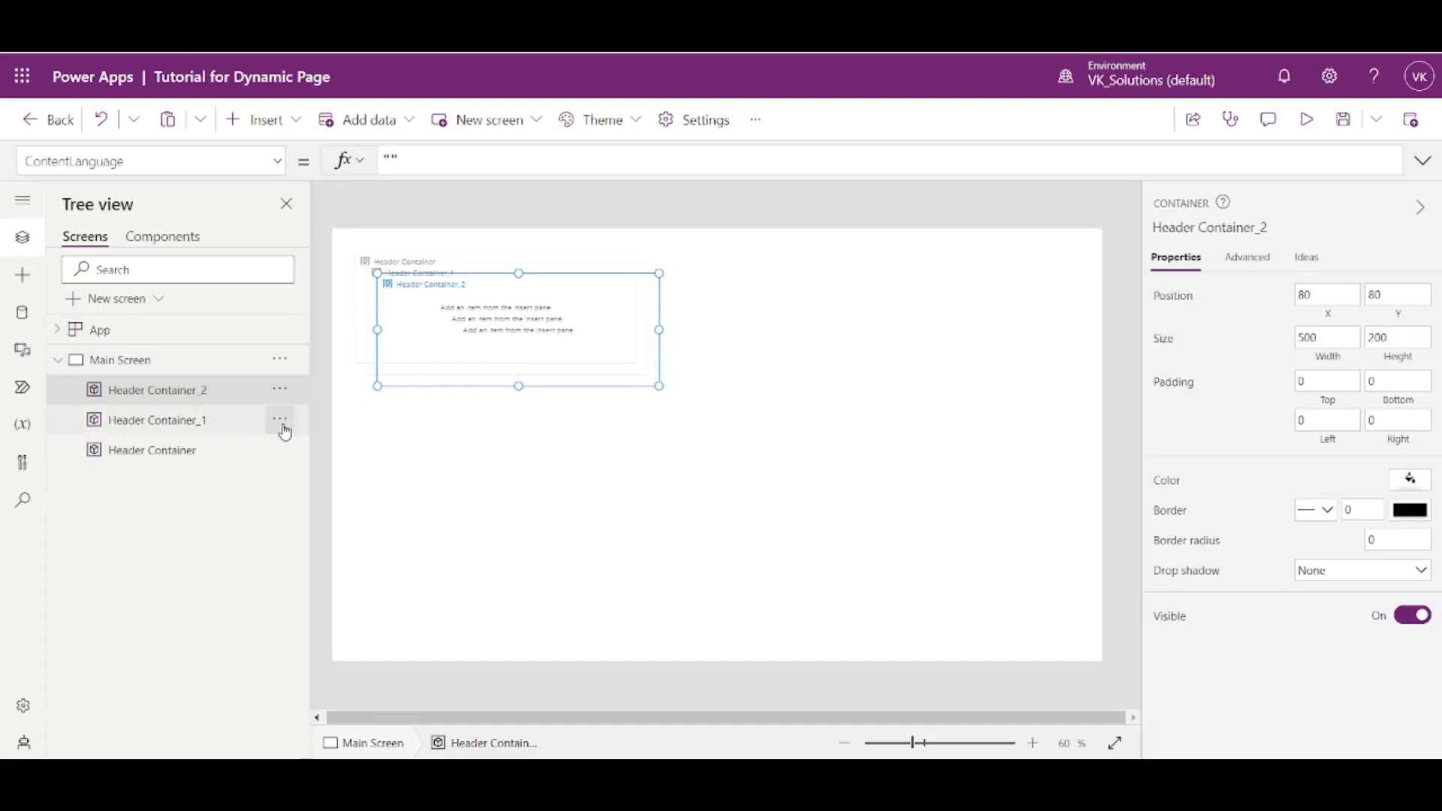
- Rename the first copy, Header Container_1, as Home Container
left_click(190, 455)
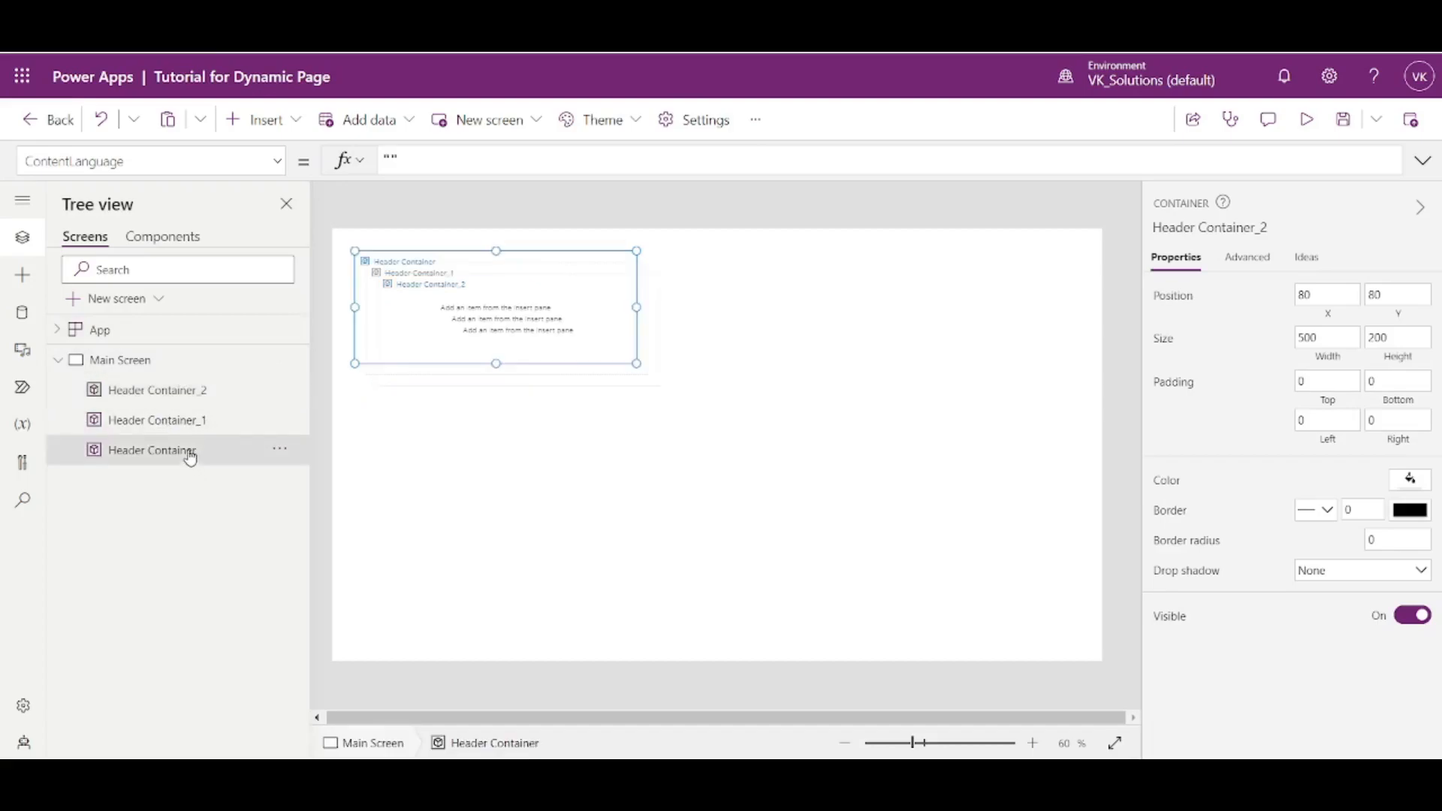
left_click(187, 422)
left_click(279, 420)
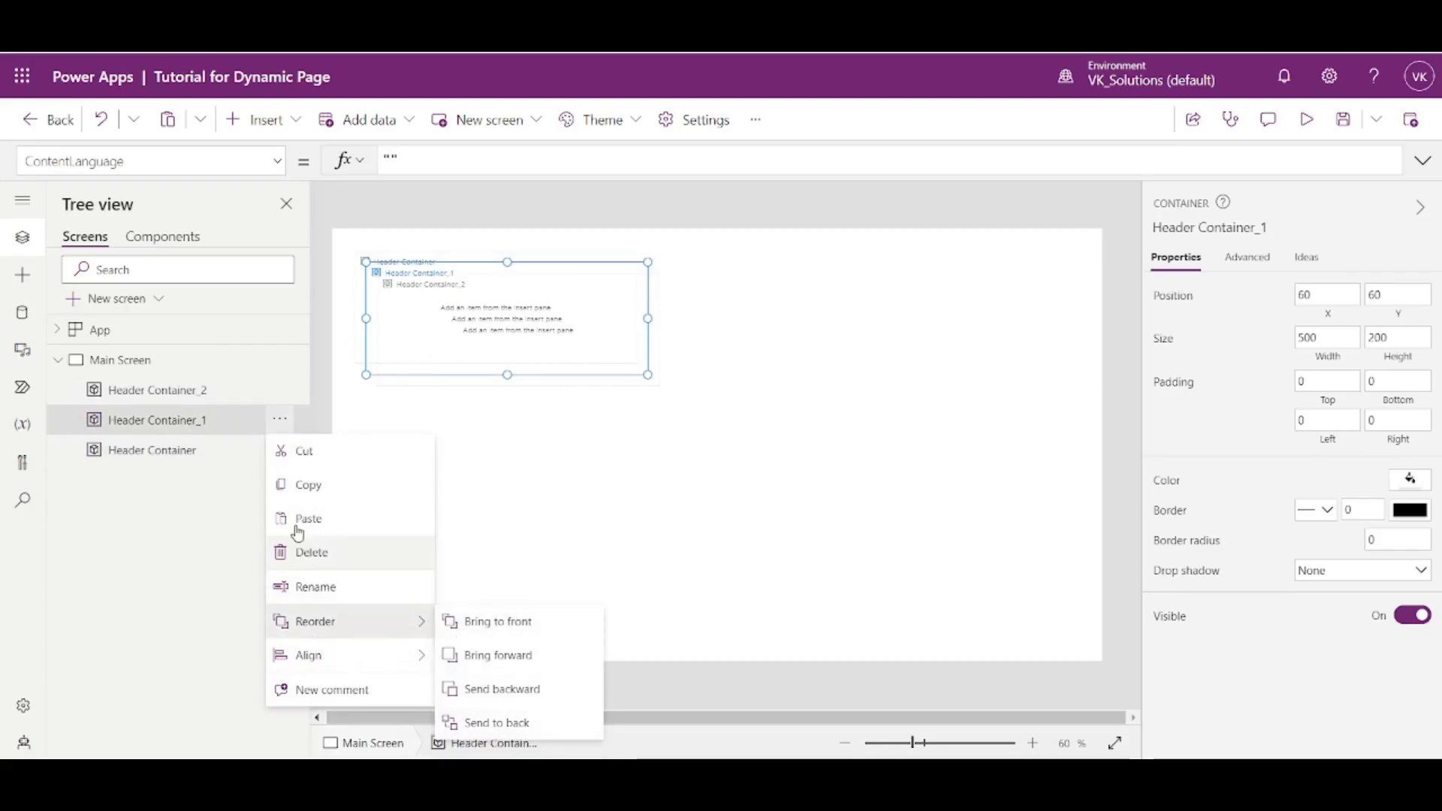
left_click(315, 587)
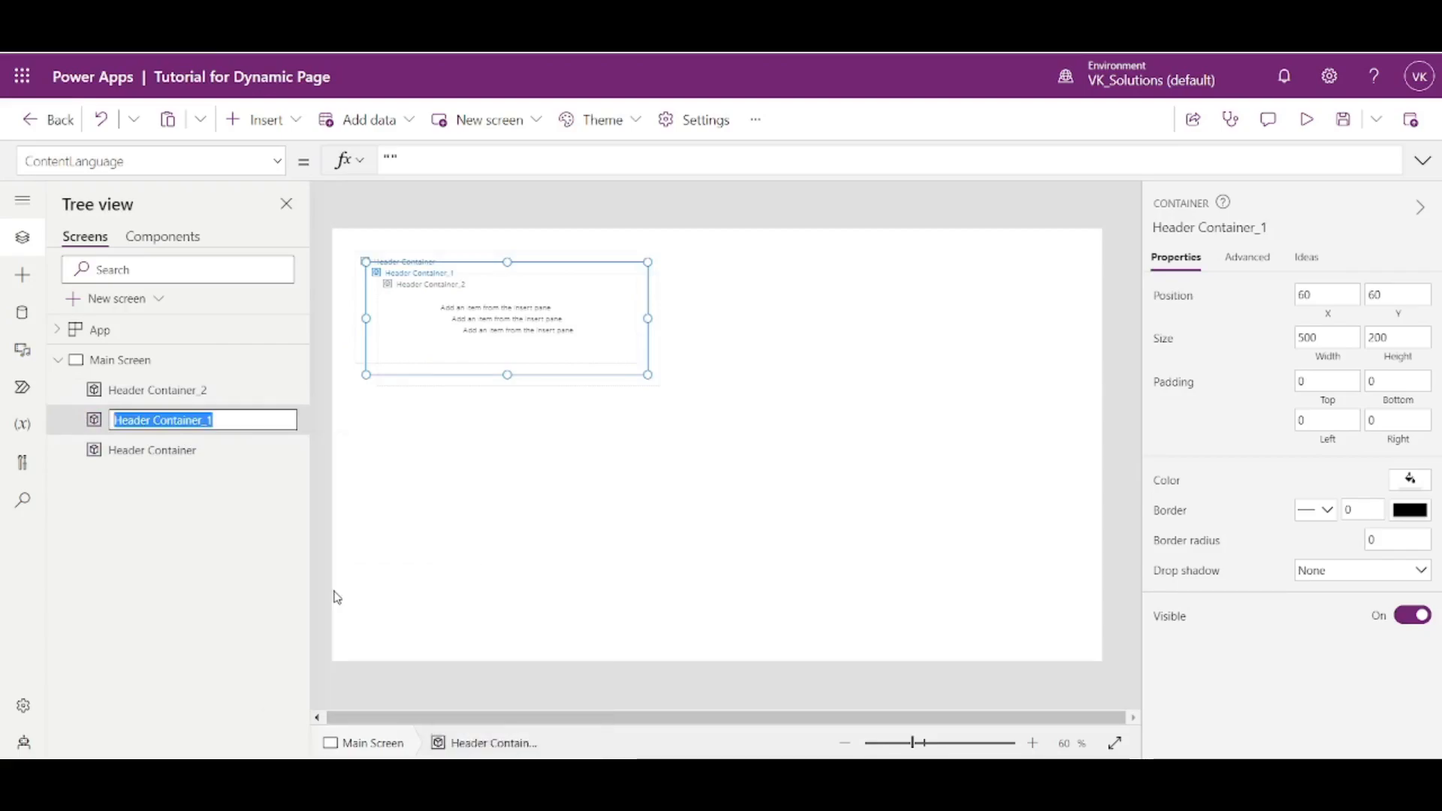
type("H")
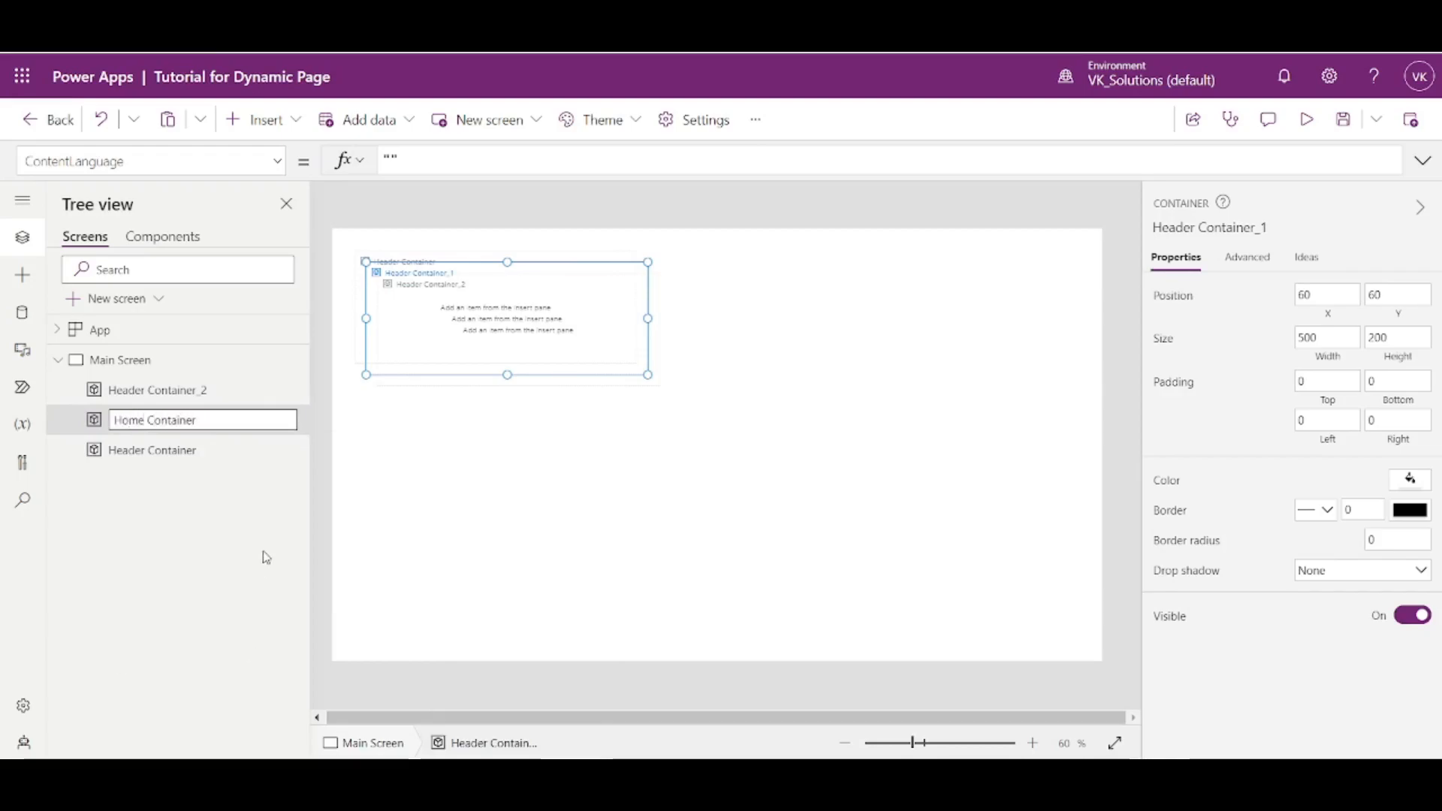
key("Return")
- Rename the second copy, Header Container_2, as Service Container
left_click(280, 389)
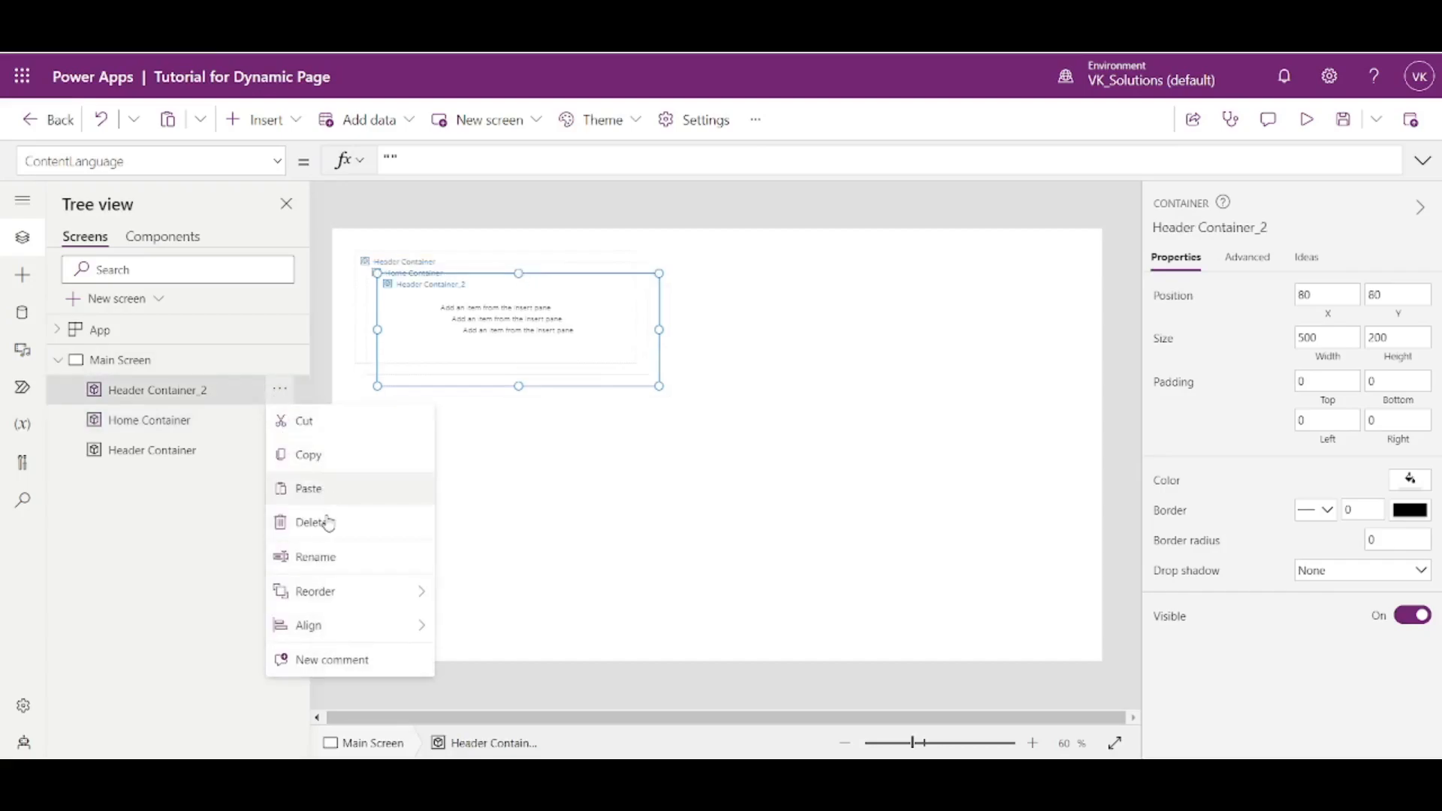
left_click(309, 556)
type("Service Container")
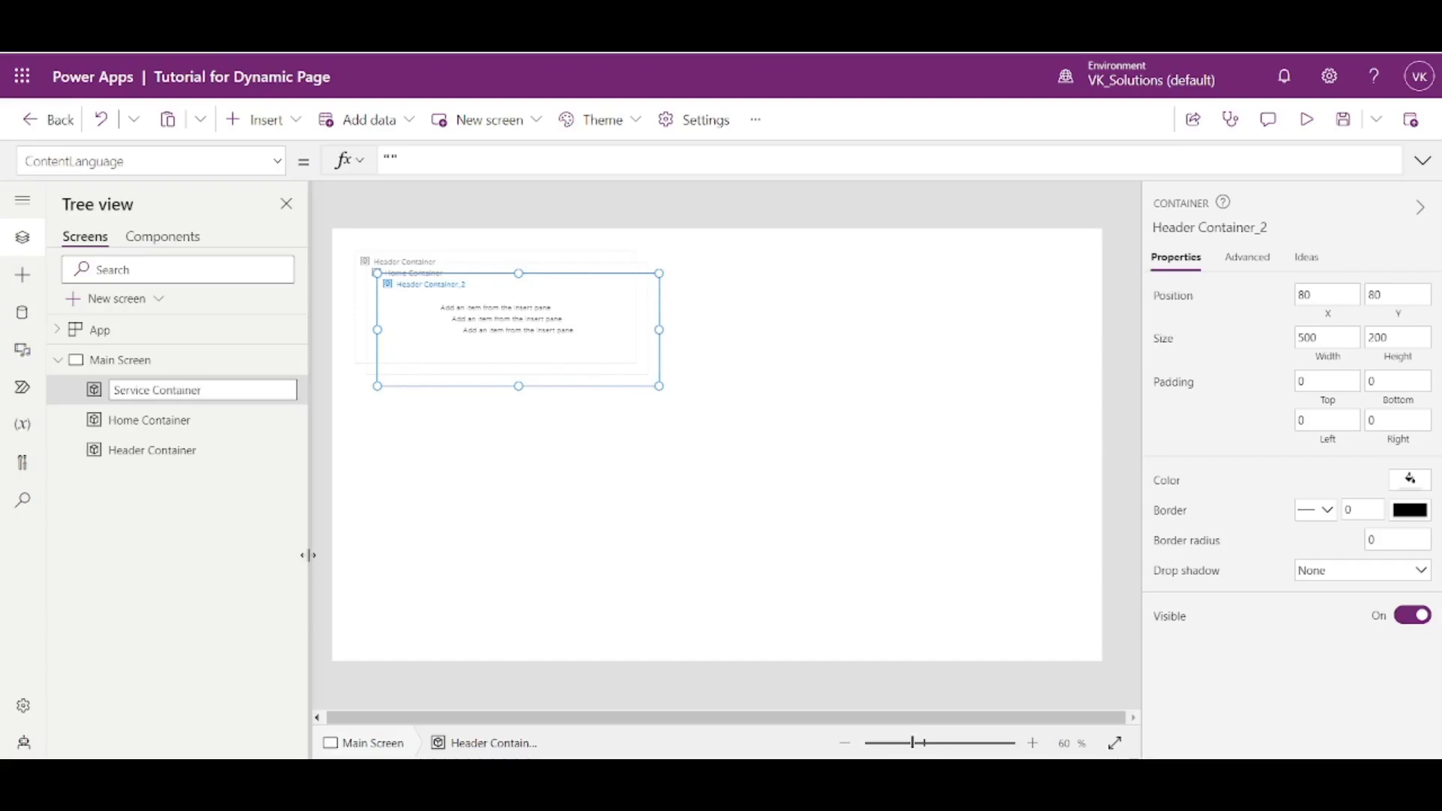
key("Return")
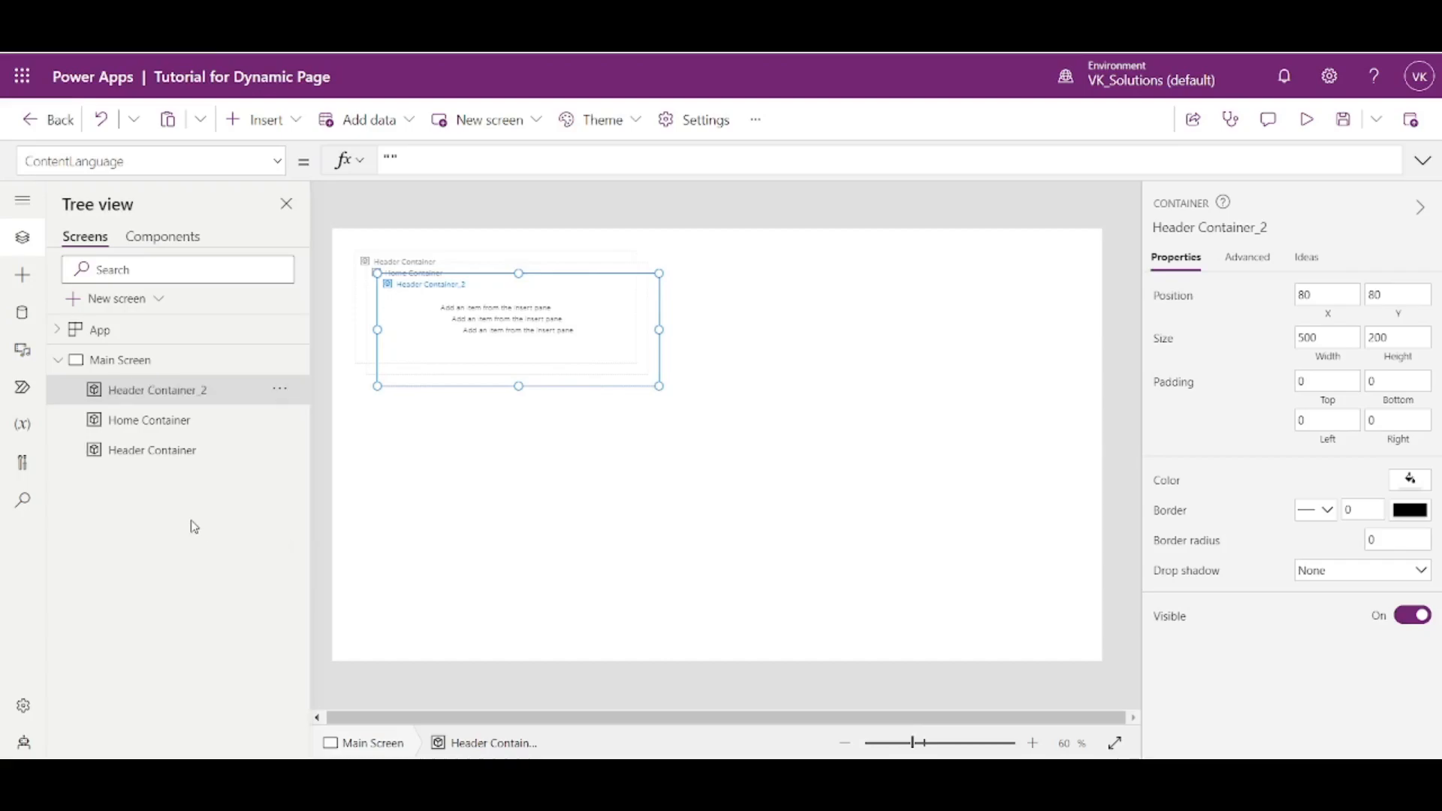
left_click(279, 359)
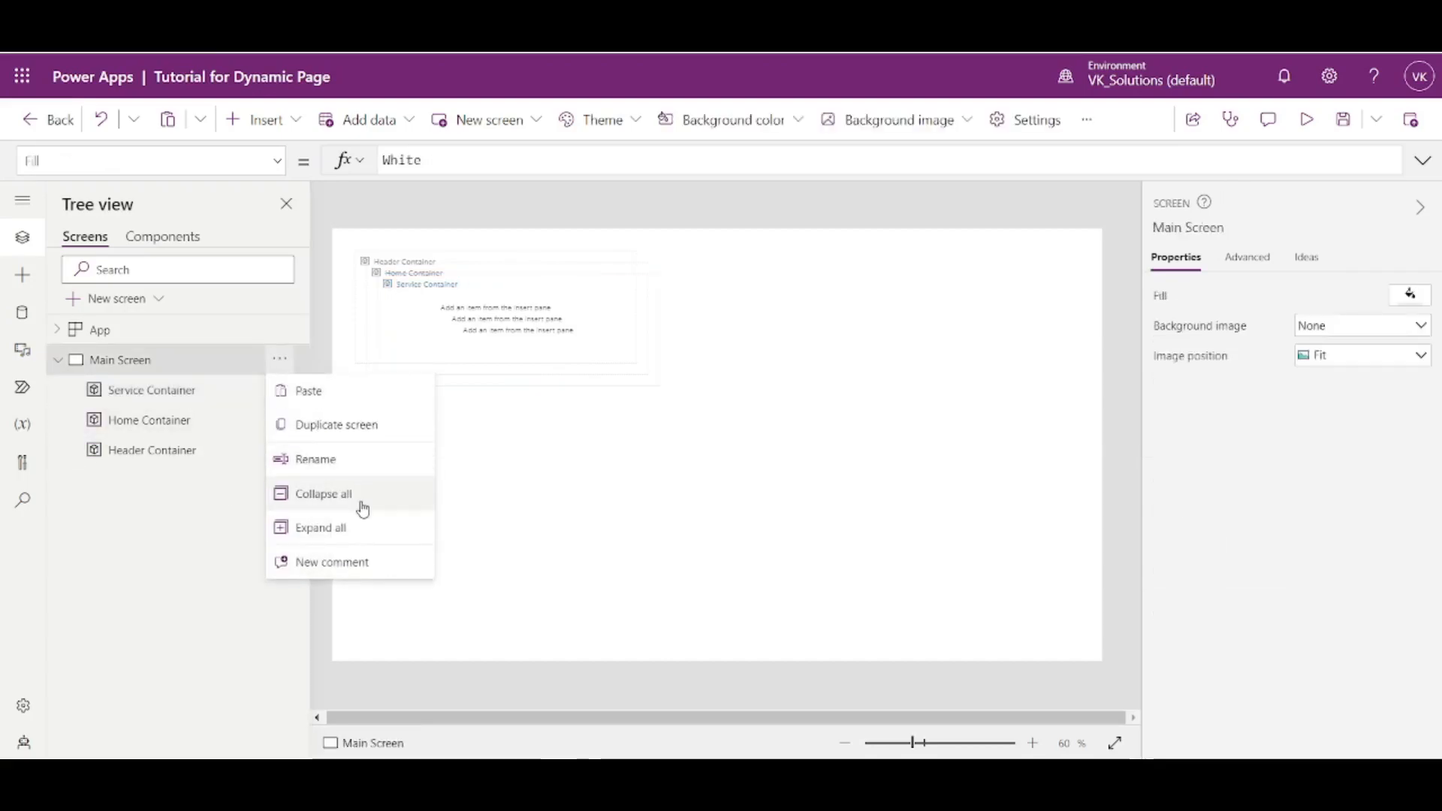
left_click(337, 461)
left_click(216, 550)
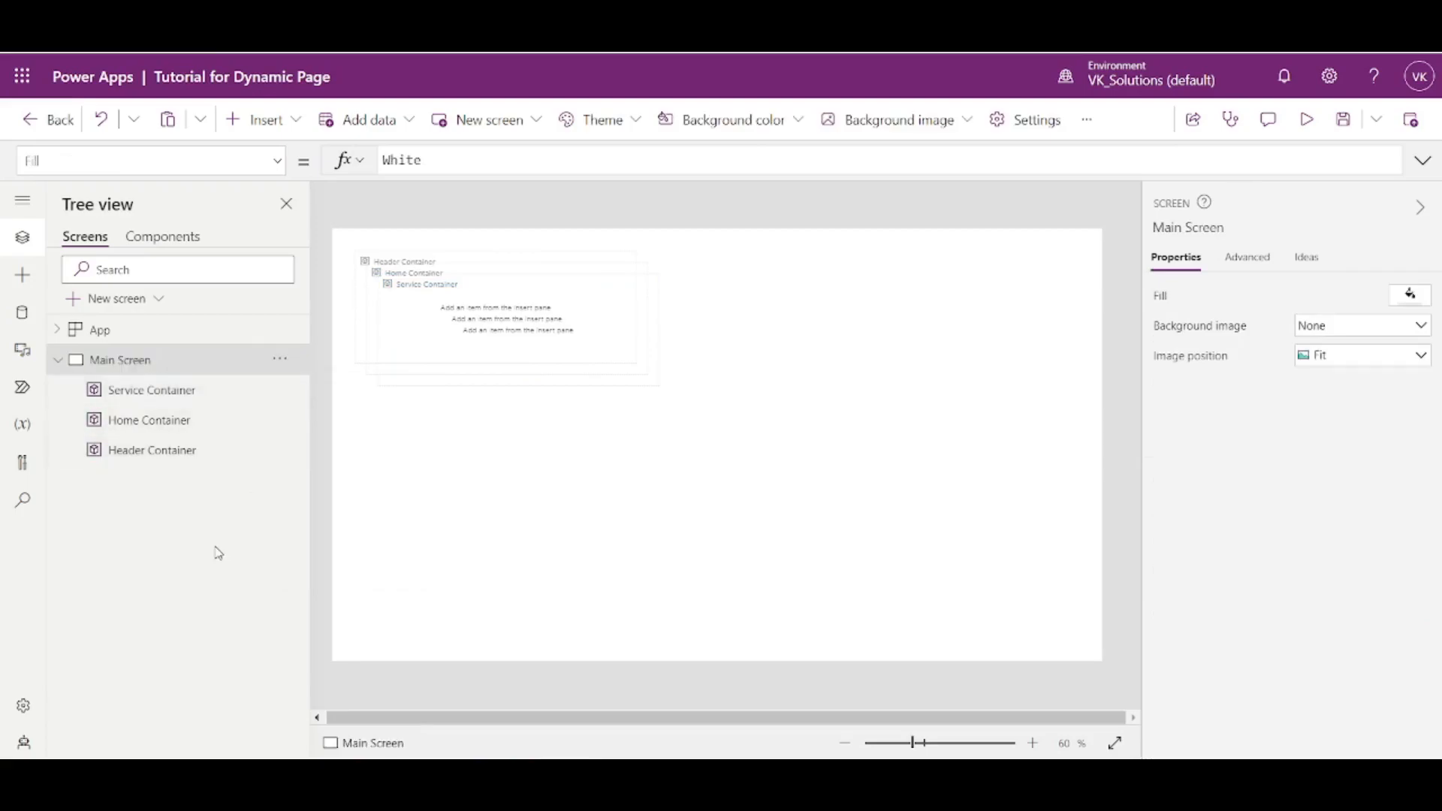
- Paste a copy of Service Container onto Main Screen and rename it as About Us Container
left_click(216, 392)
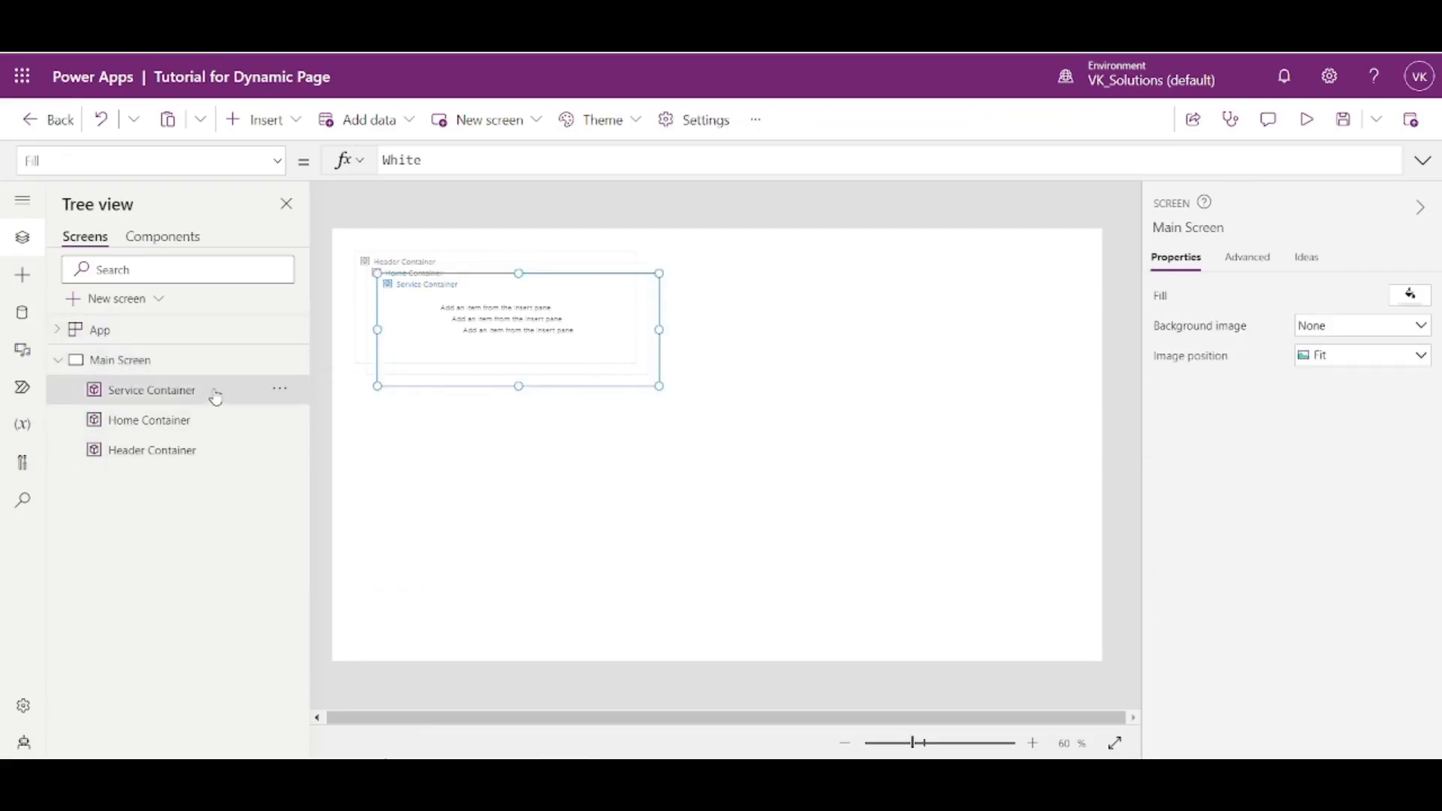
left_click(191, 367)
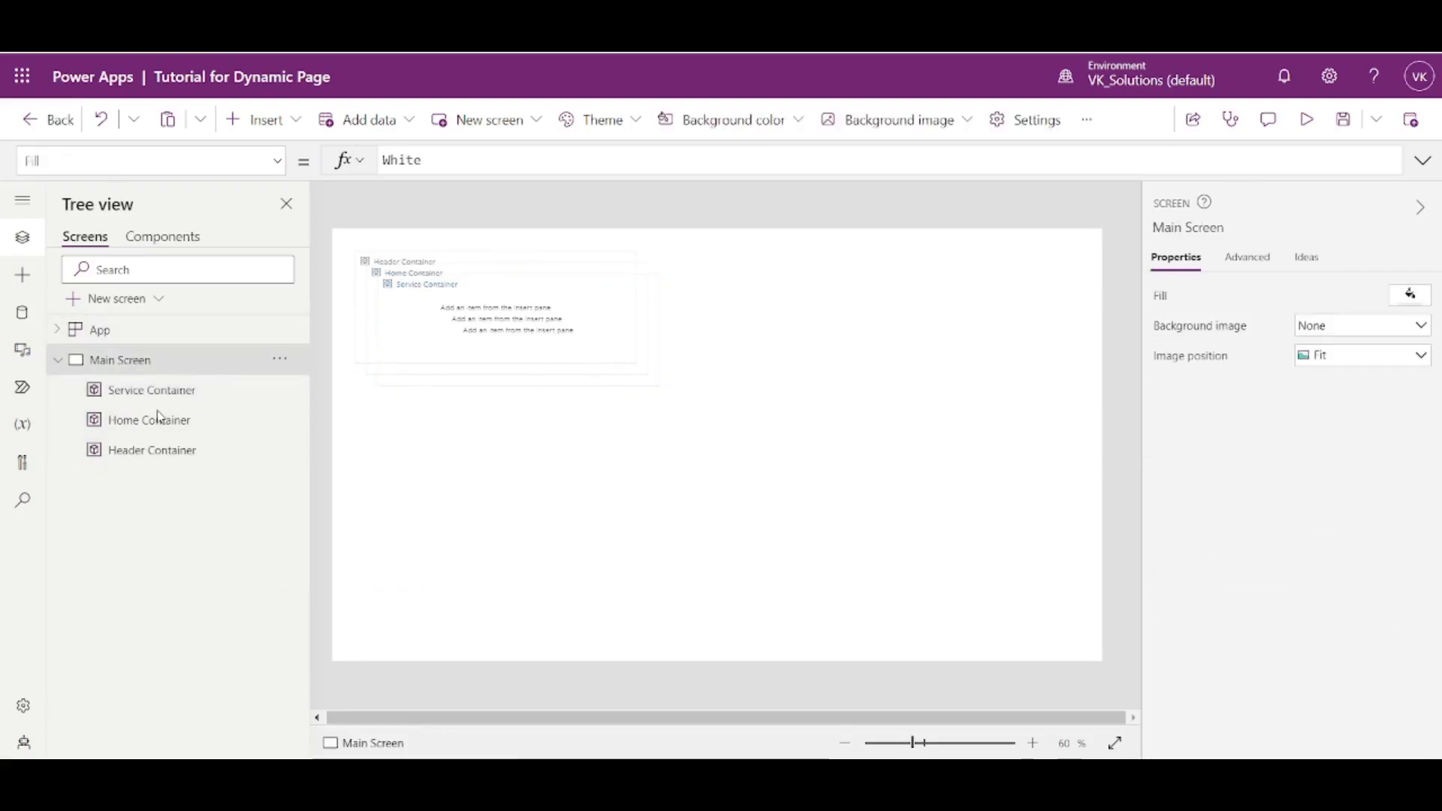
key("ctrl+v")
left_click(279, 388)
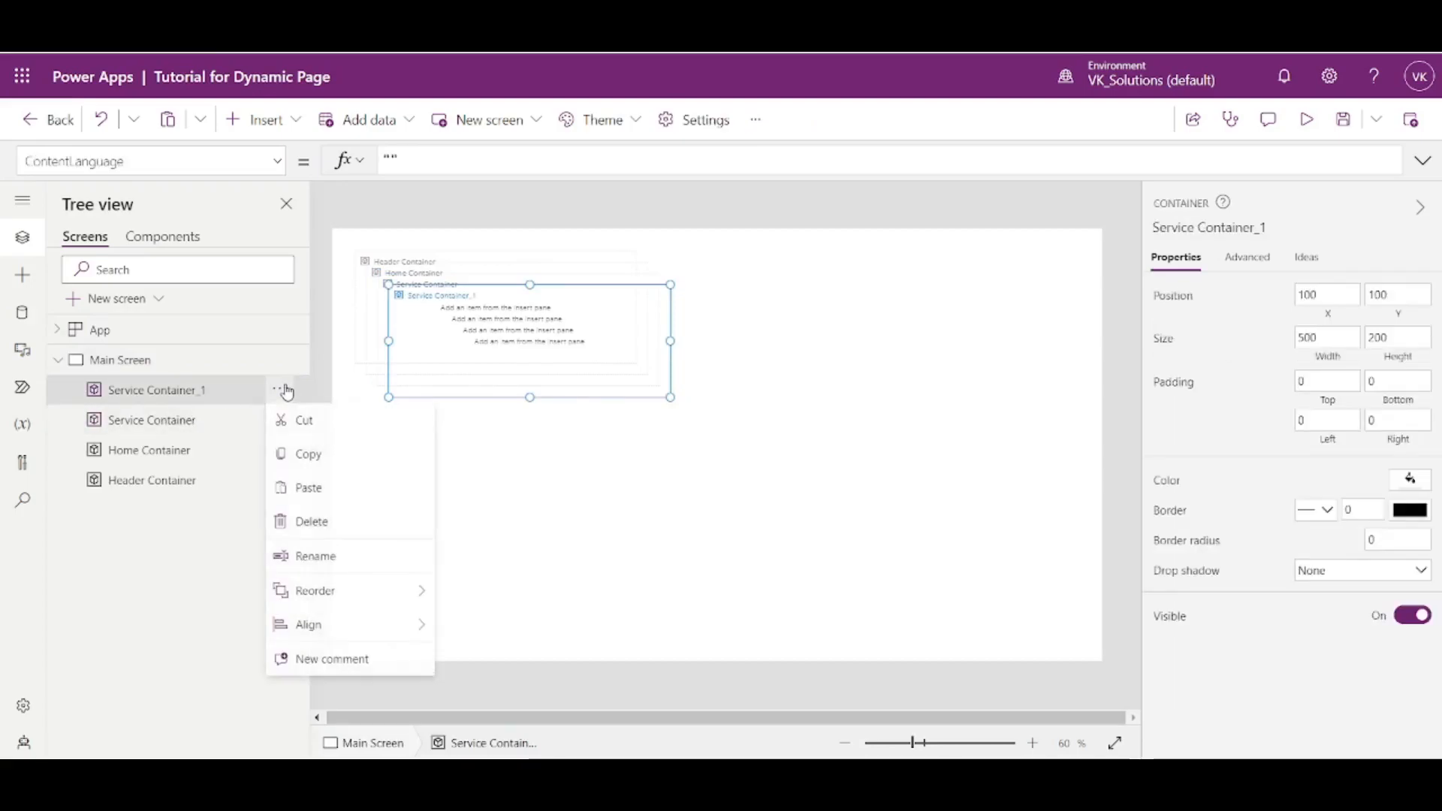
left_click(332, 565)
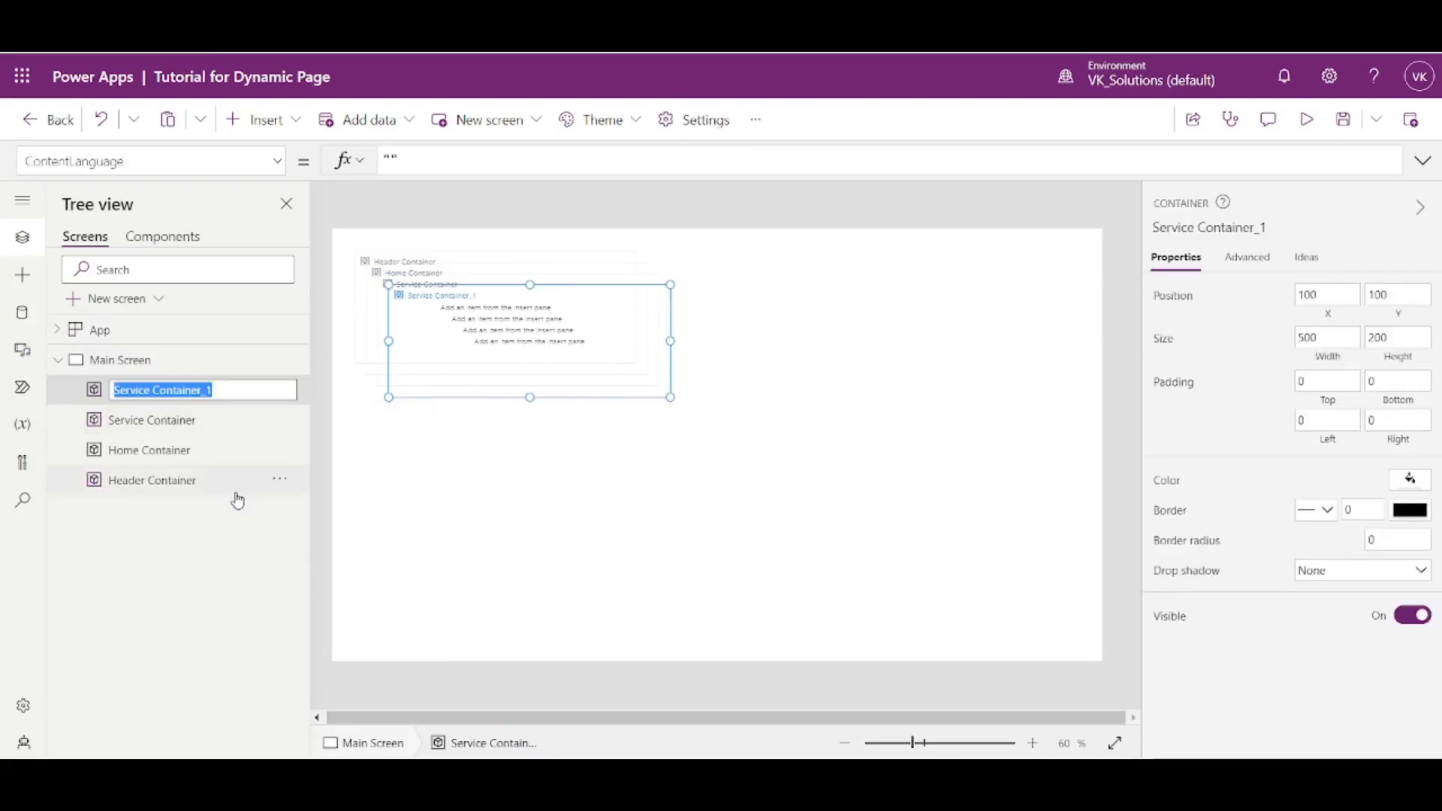
type("About Us Con")
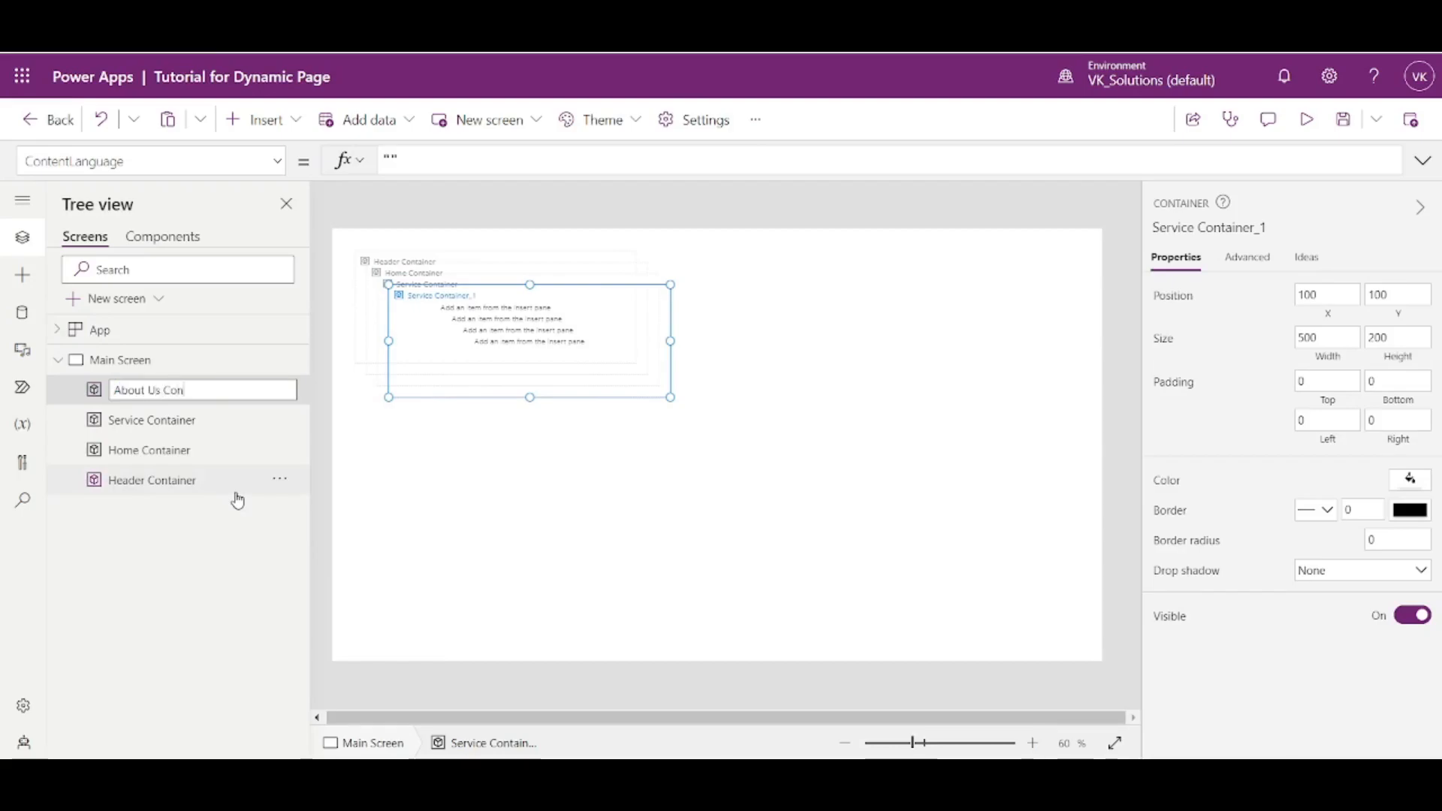
type("tainer")
key("Return")
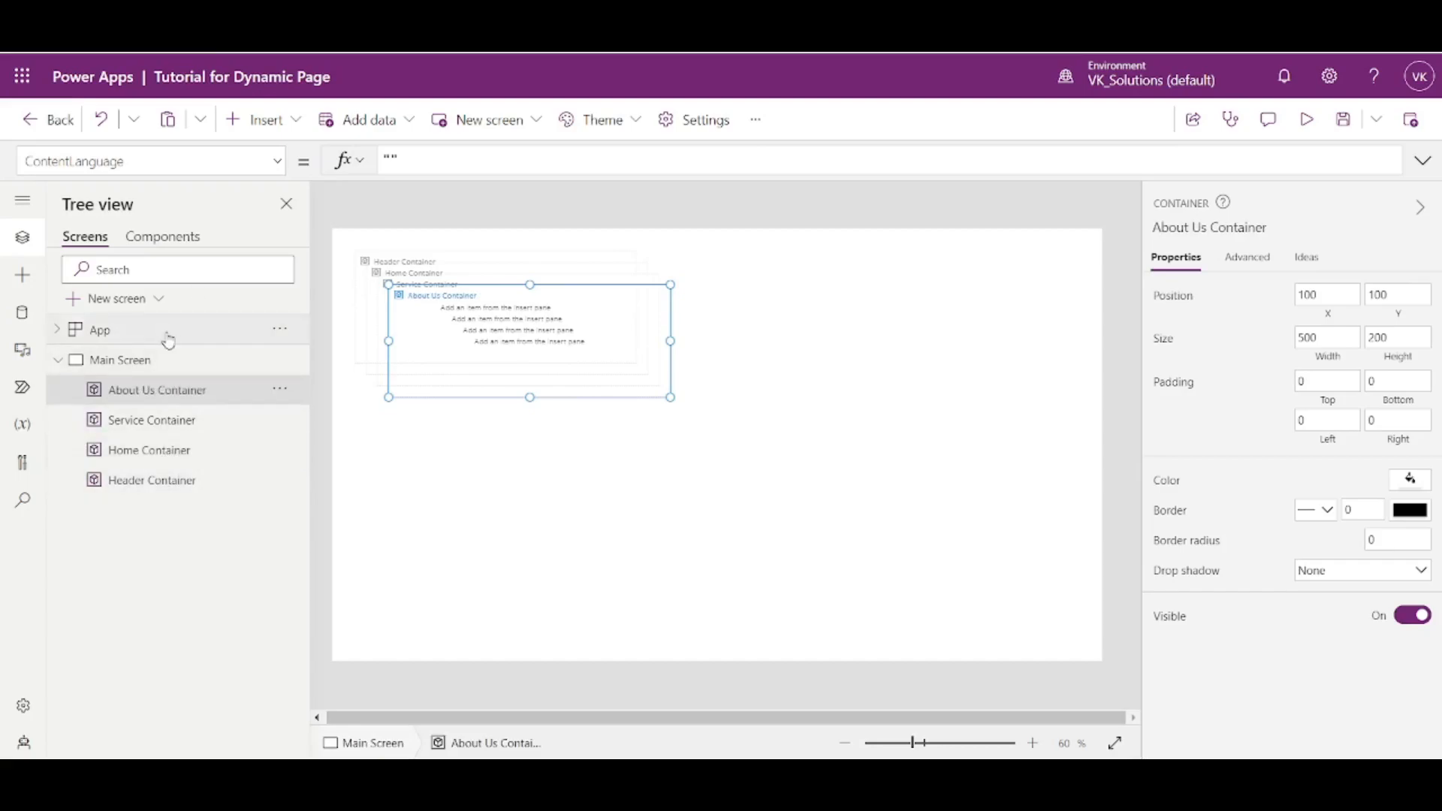
left_click(173, 450)
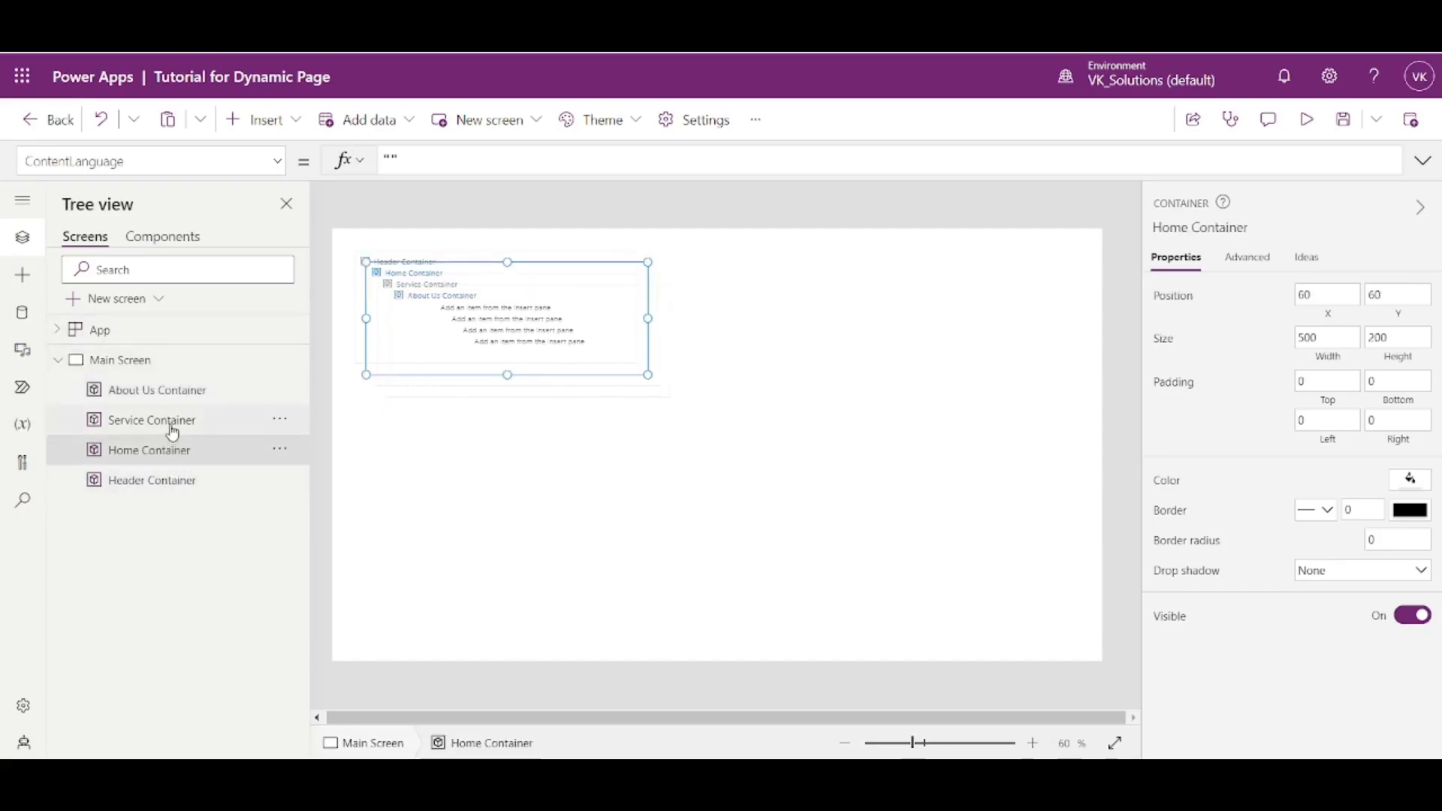
left_click(171, 421, "ctrl")
left_click(179, 390, "ctrl")
left_click(557, 354)
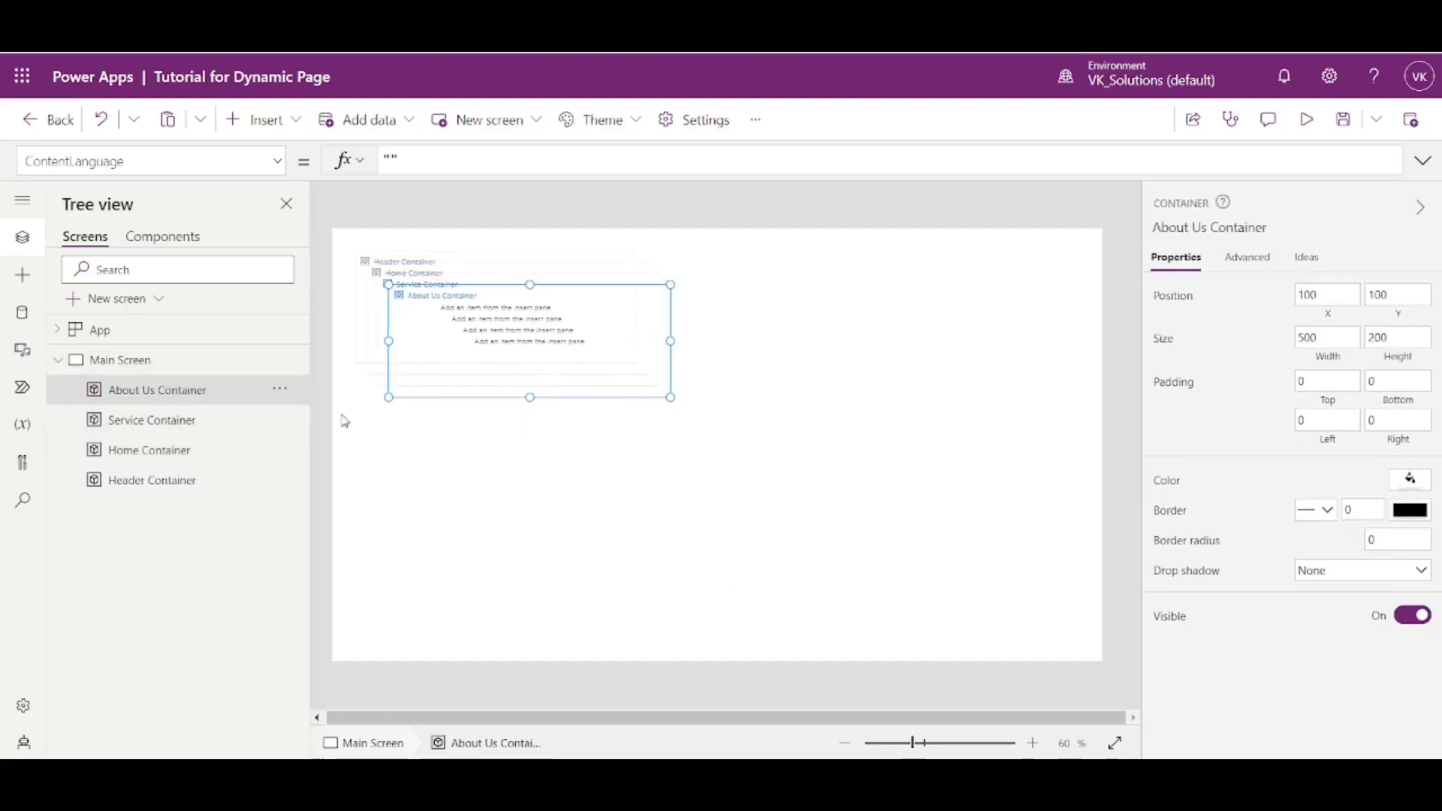
left_click(177, 426, "ctrl")
left_click(184, 451, "ctrl")
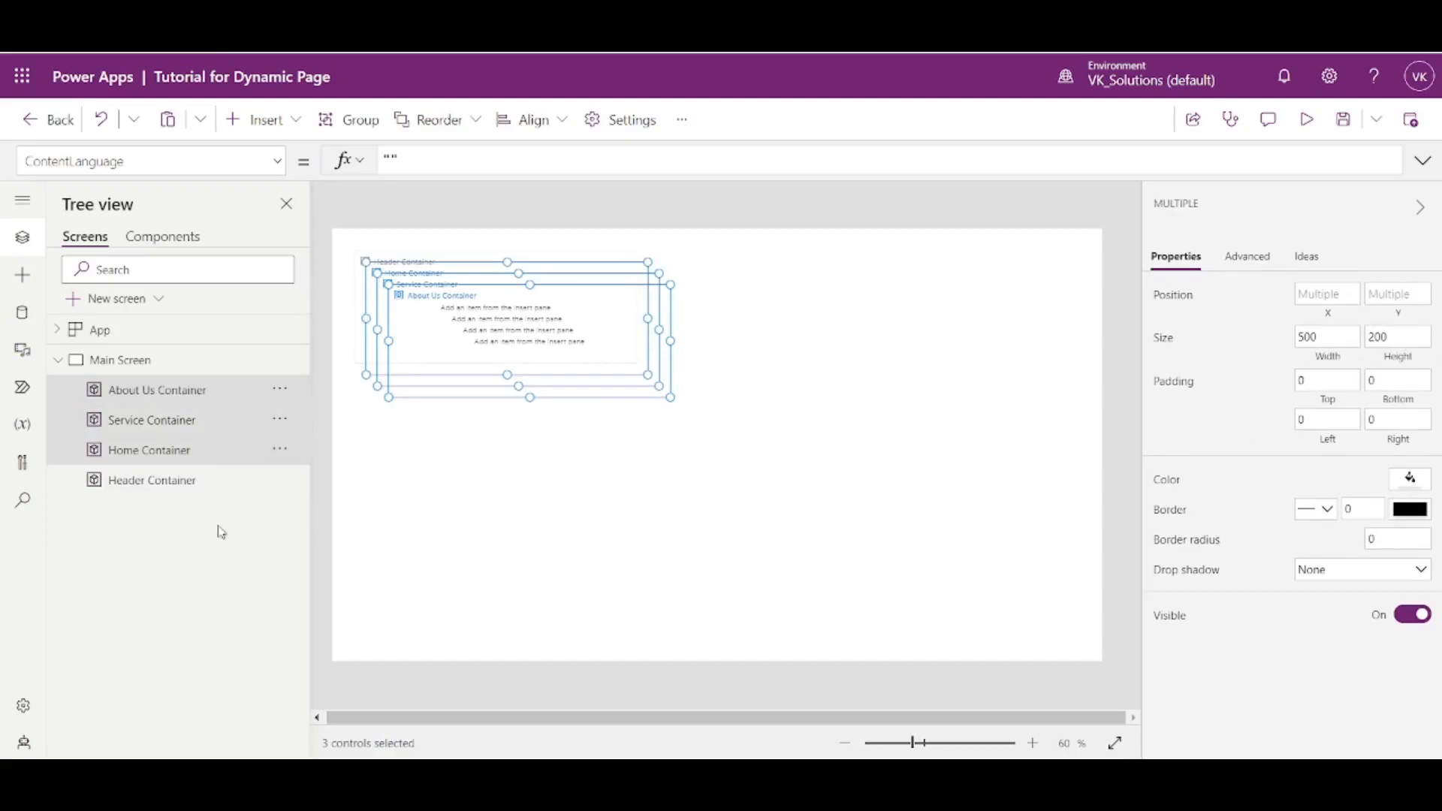
- Position Header Container at X 0 and Y 0 on Main Screen
left_click(138, 493)
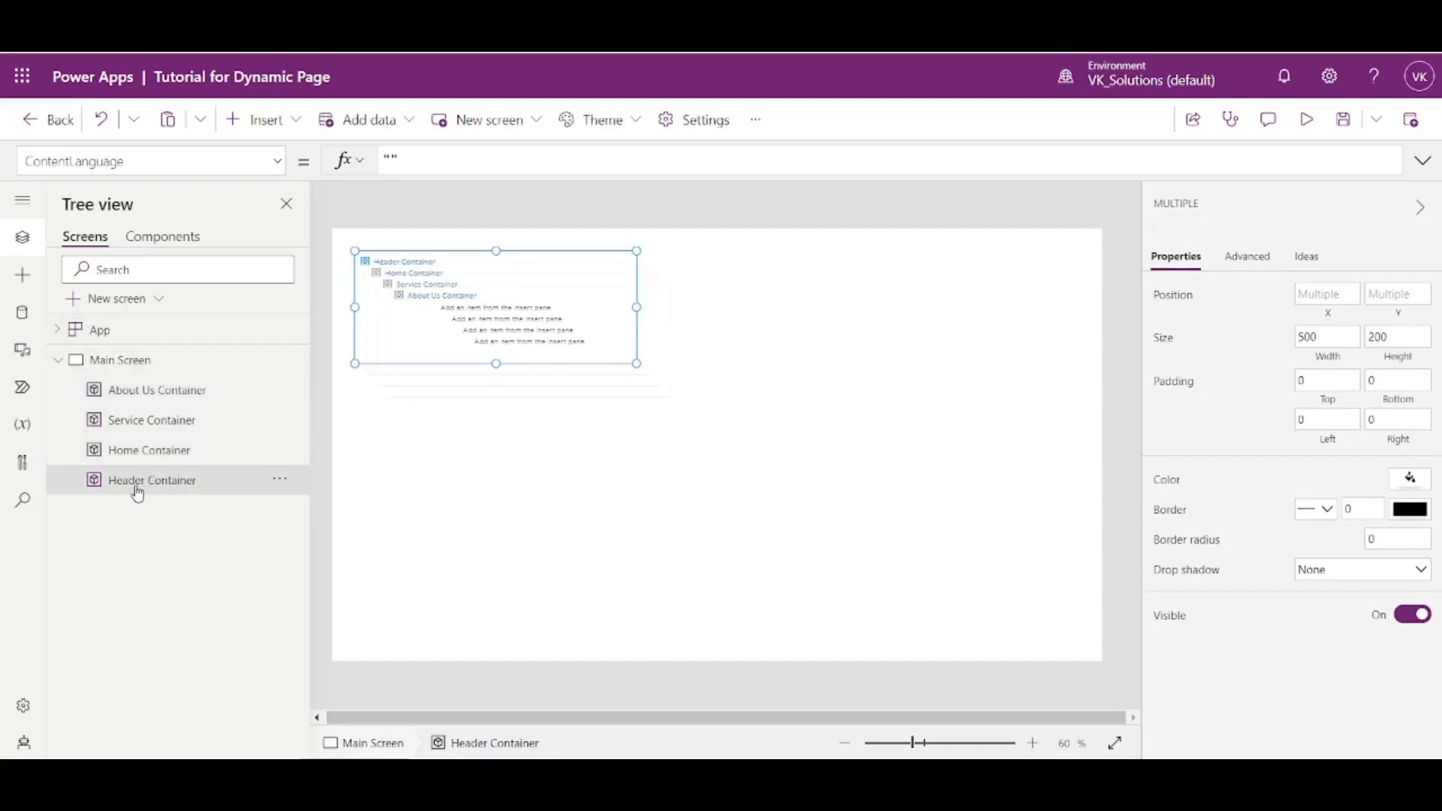
left_click(1329, 293)
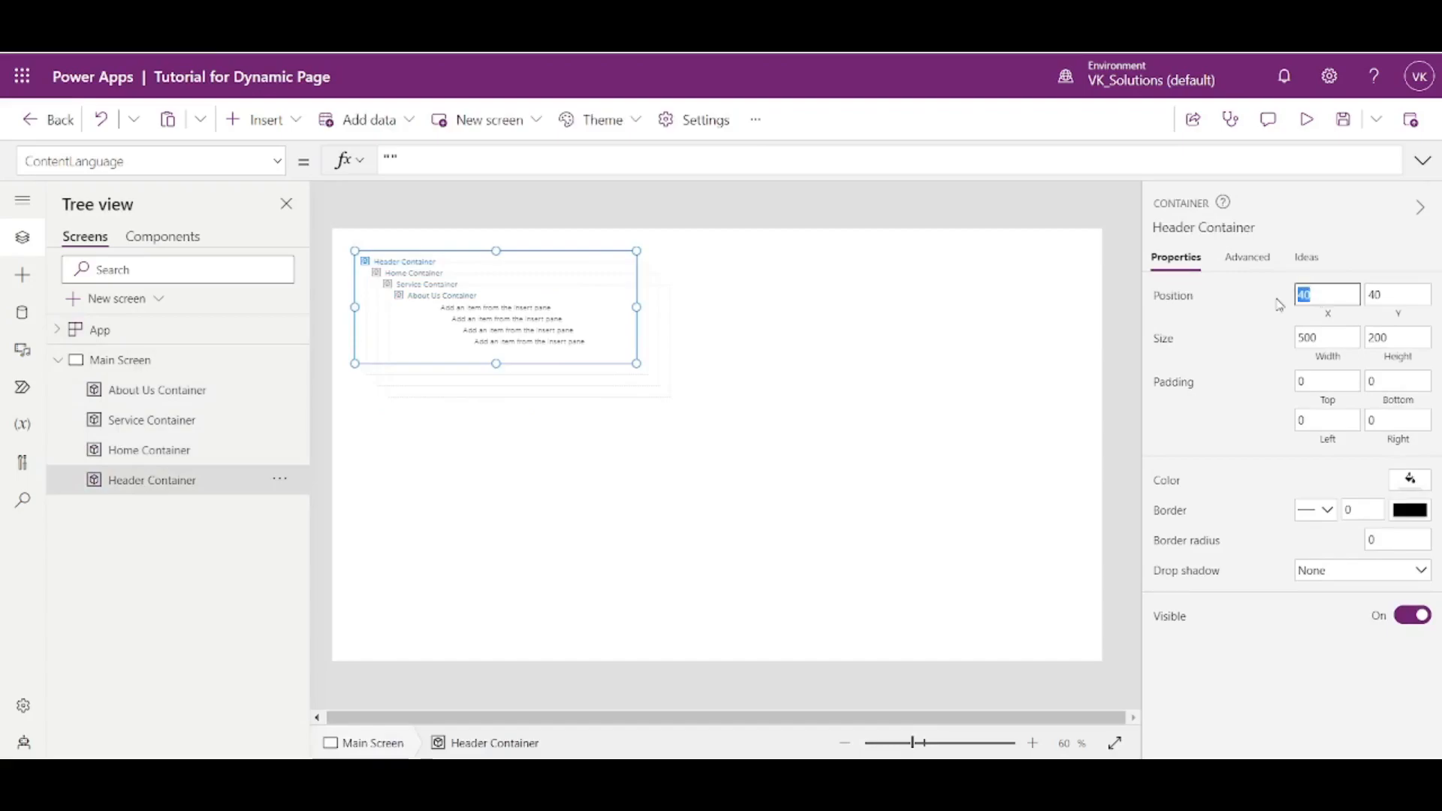
type("0")
left_click(1399, 299)
type("0")
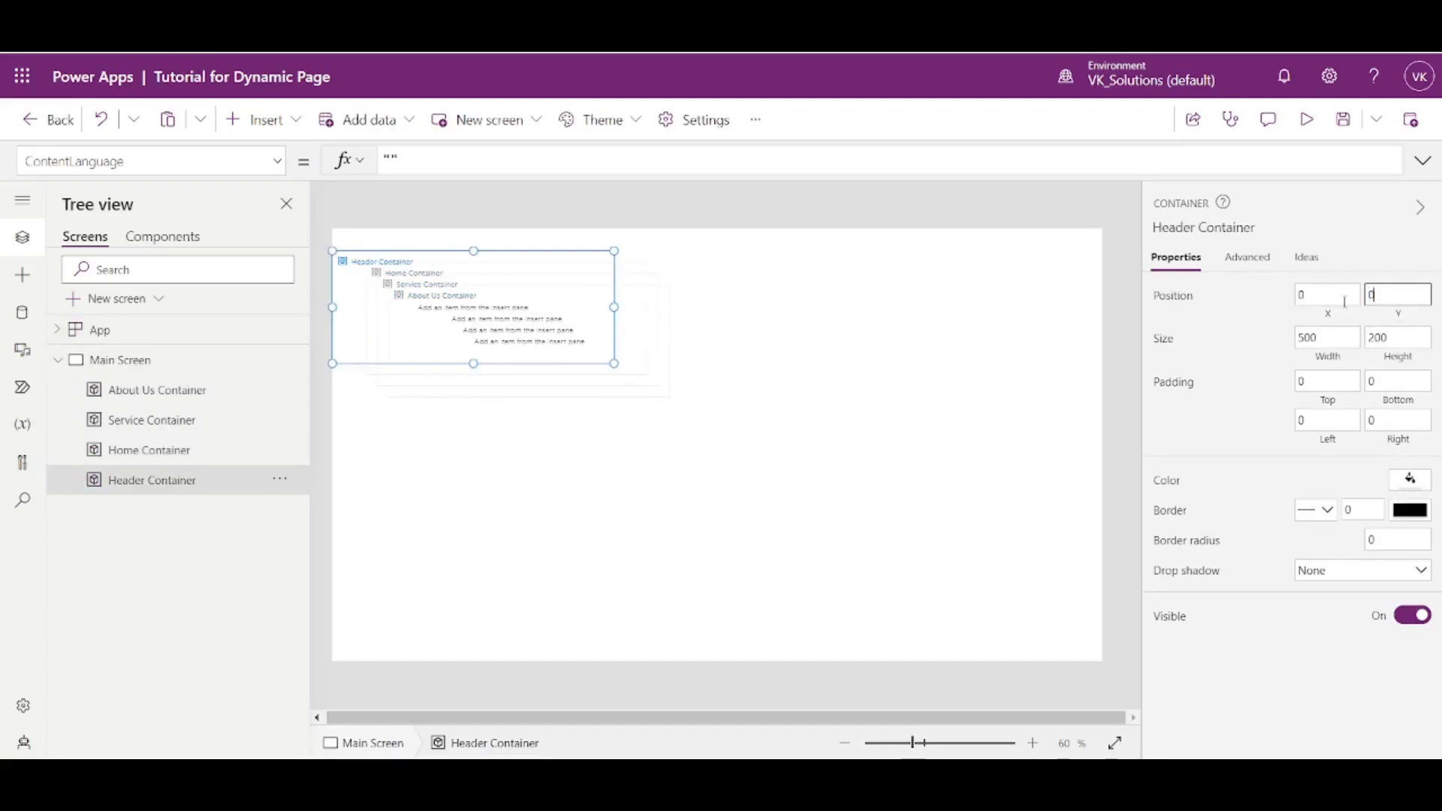
- Set Header Container's Width formula to Parent.Width
left_click(1332, 366)
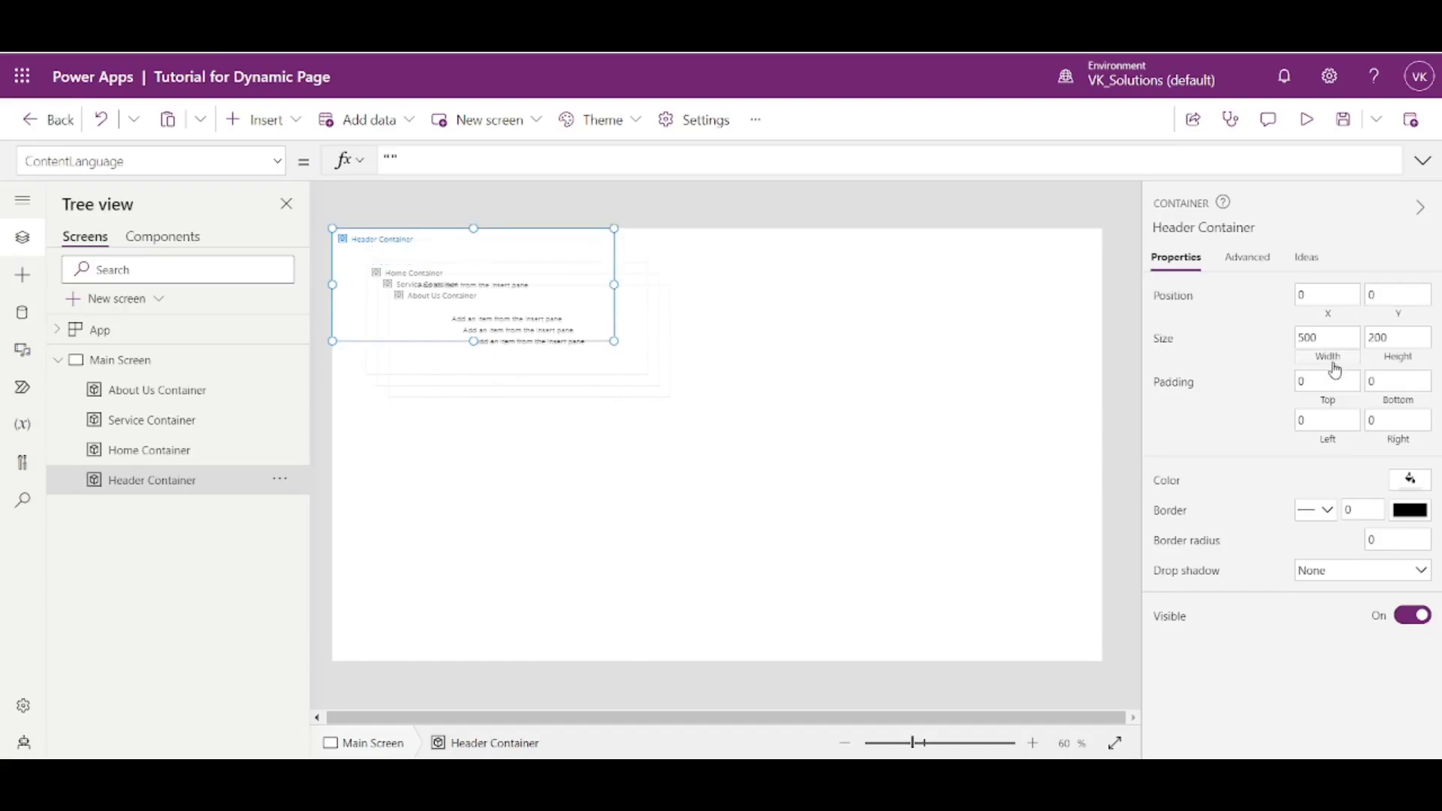
left_click(1331, 366)
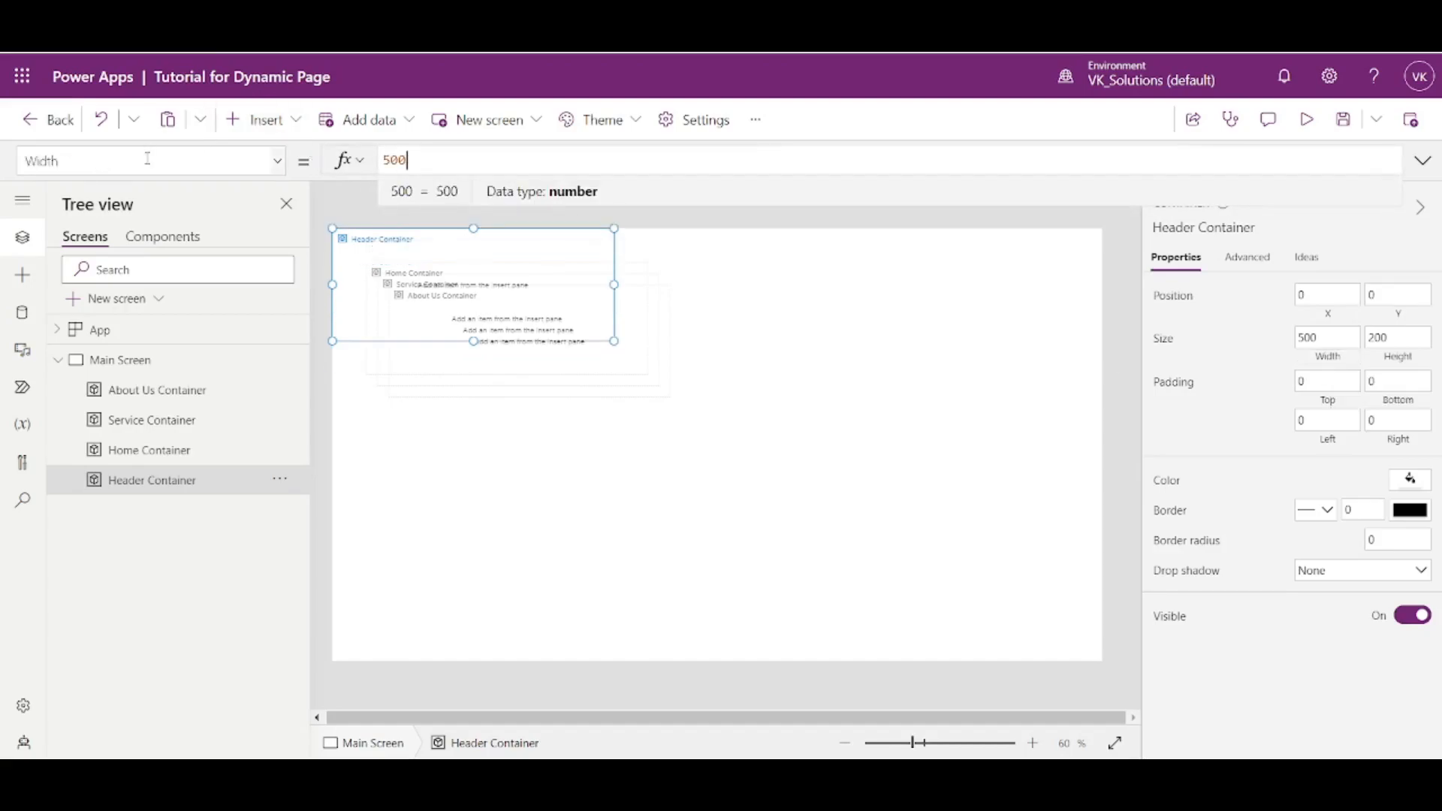
left_click_drag(409, 160, 384, 159)
type("Parent")
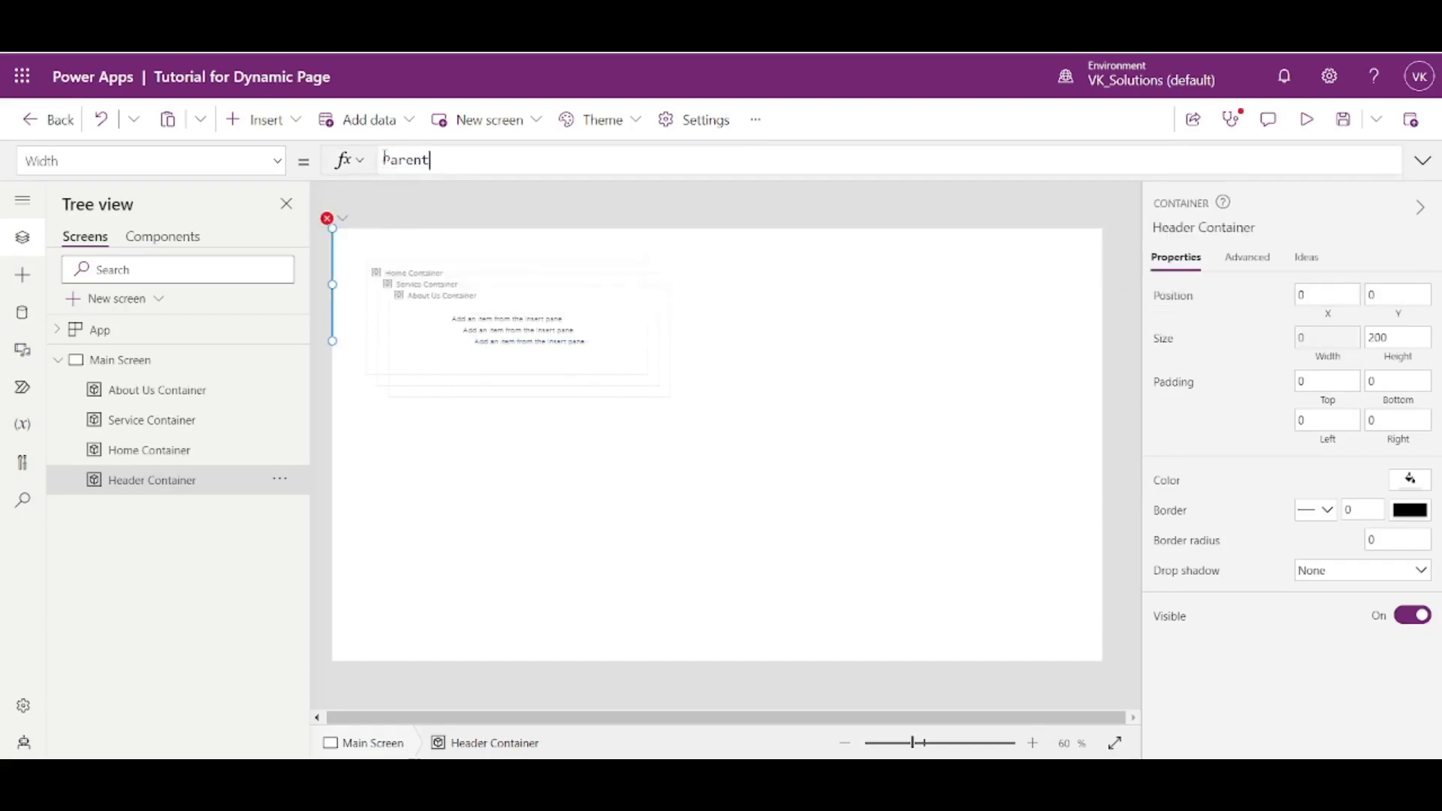
type(".Width")
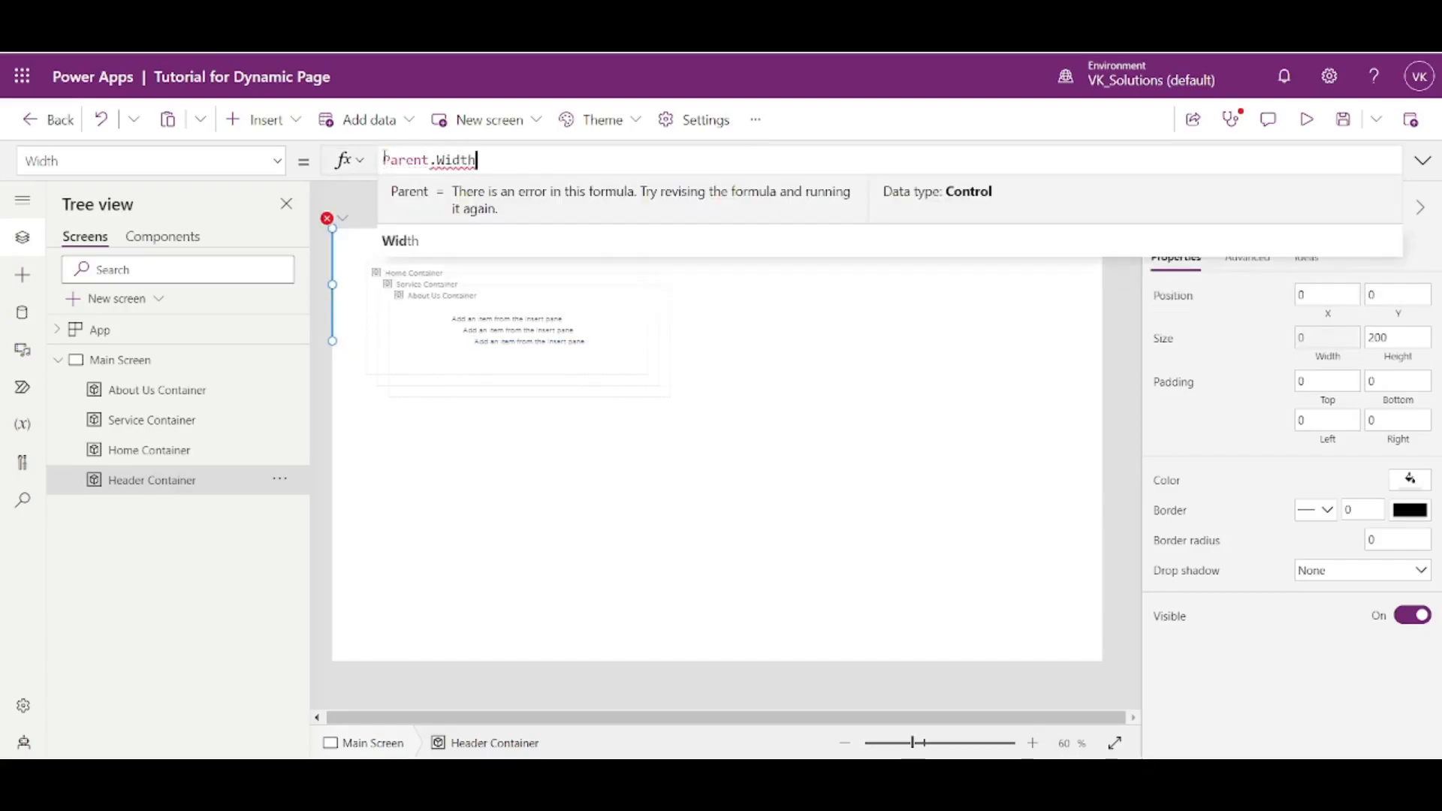
left_click(1218, 274)
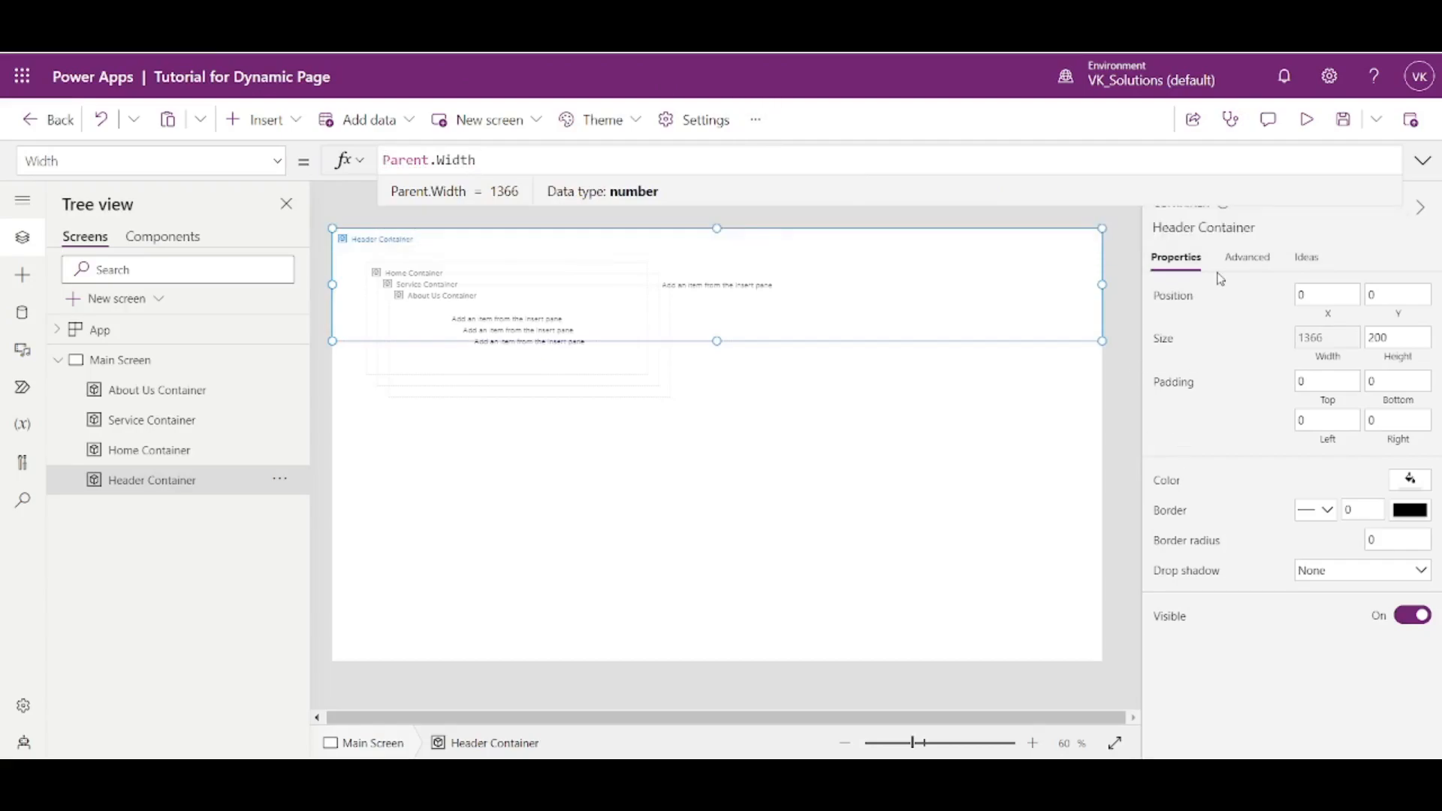
- Fill Header Container with the dark red theme color, and preview the app briefly before returning to editing
left_click(1407, 481)
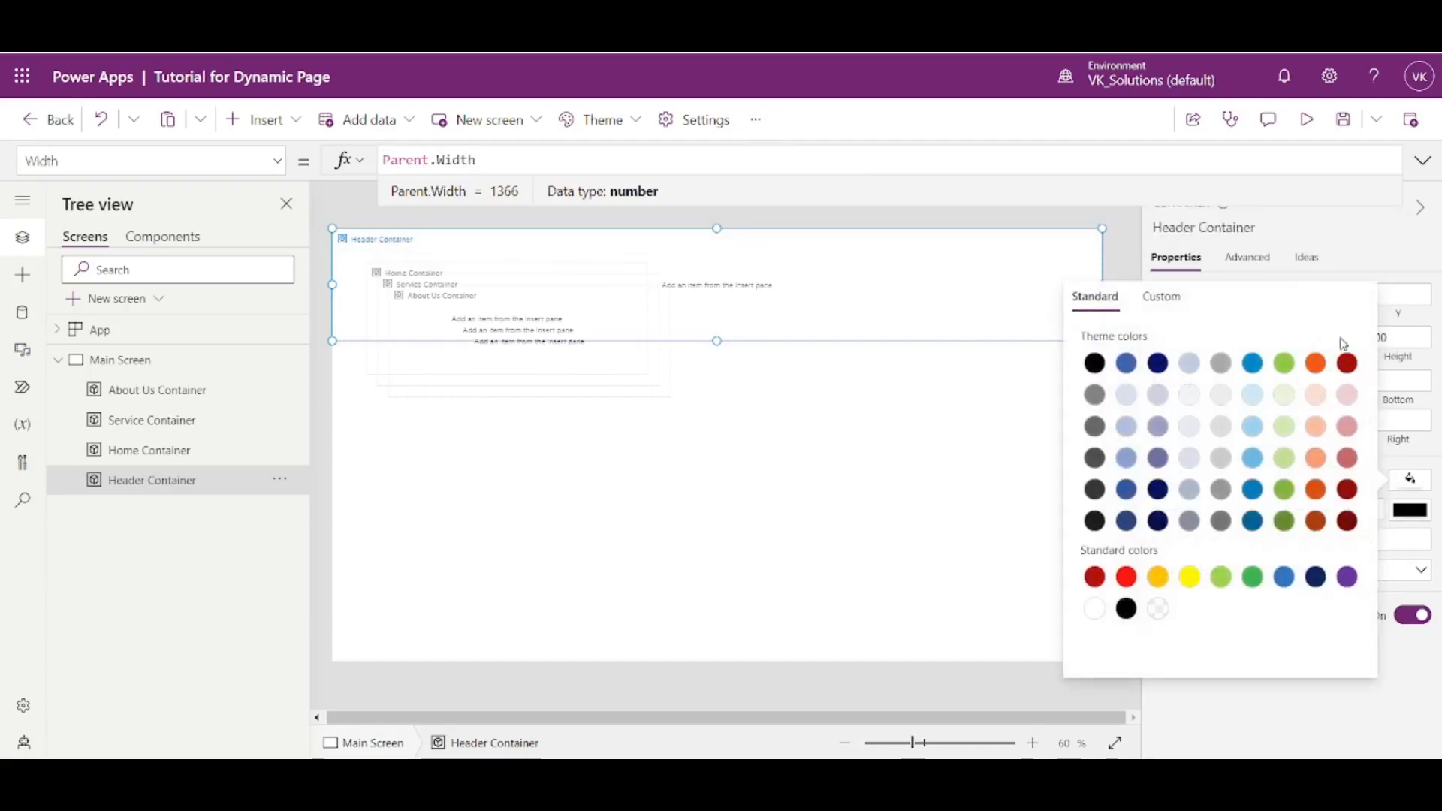
left_click(1355, 369)
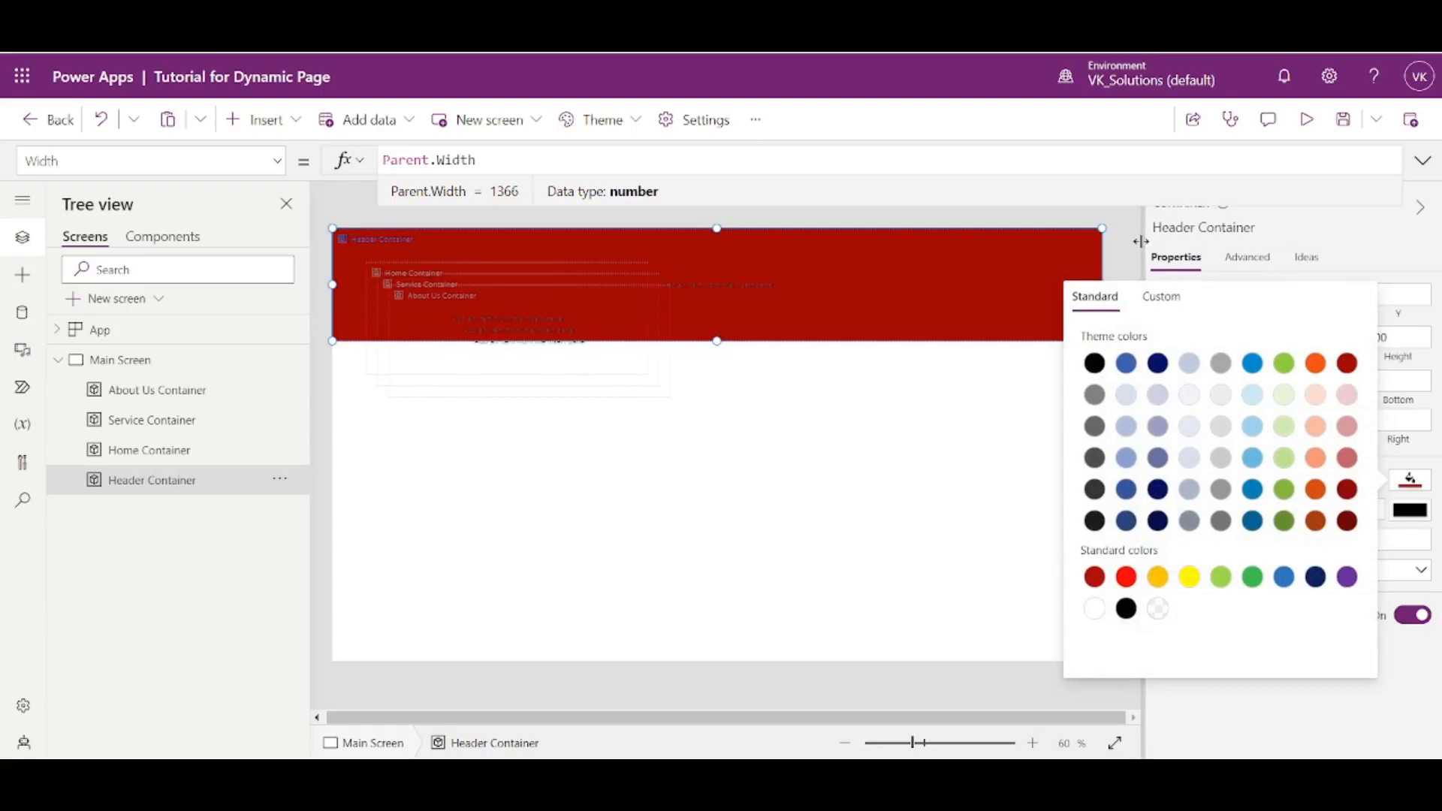
left_click(1307, 120)
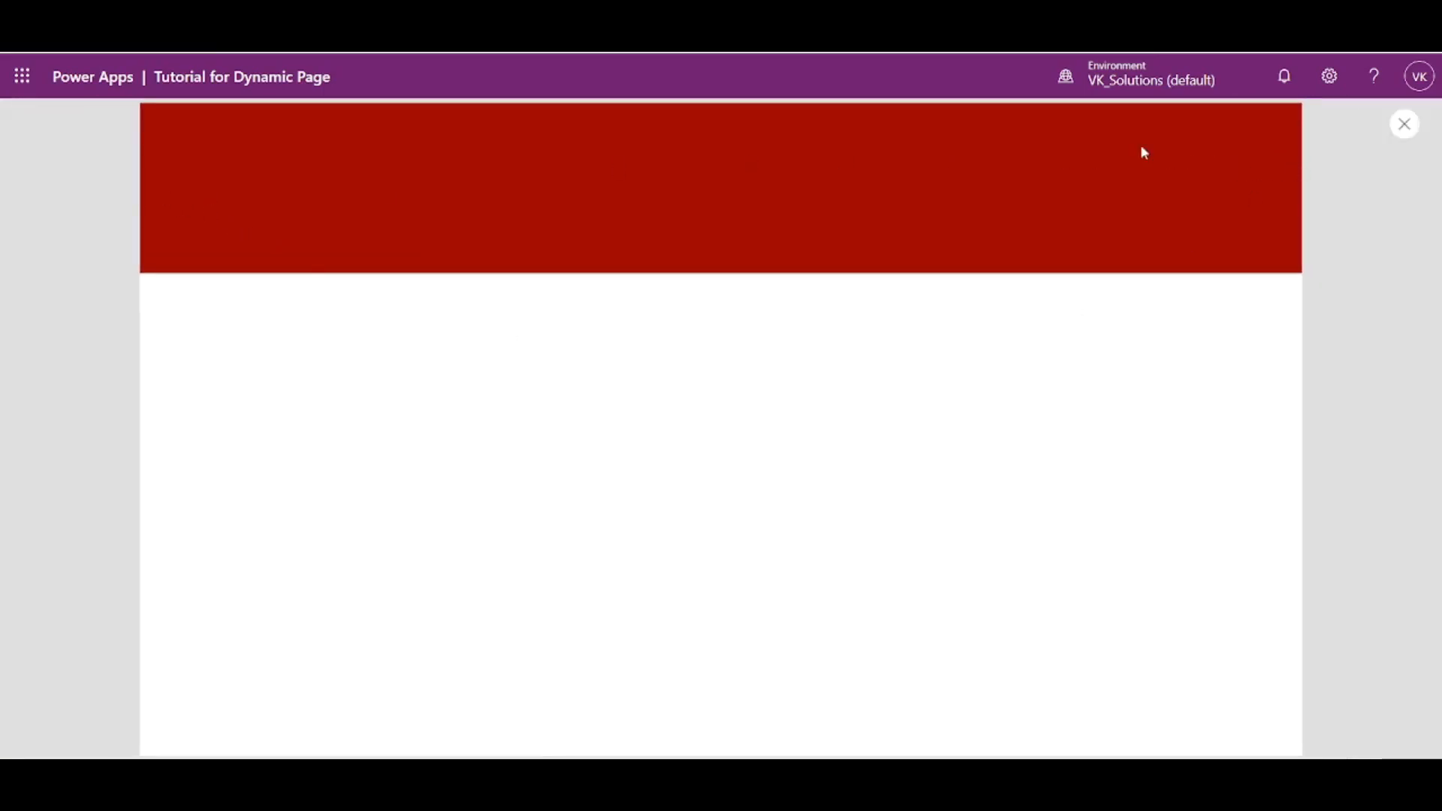
left_click(1404, 125)
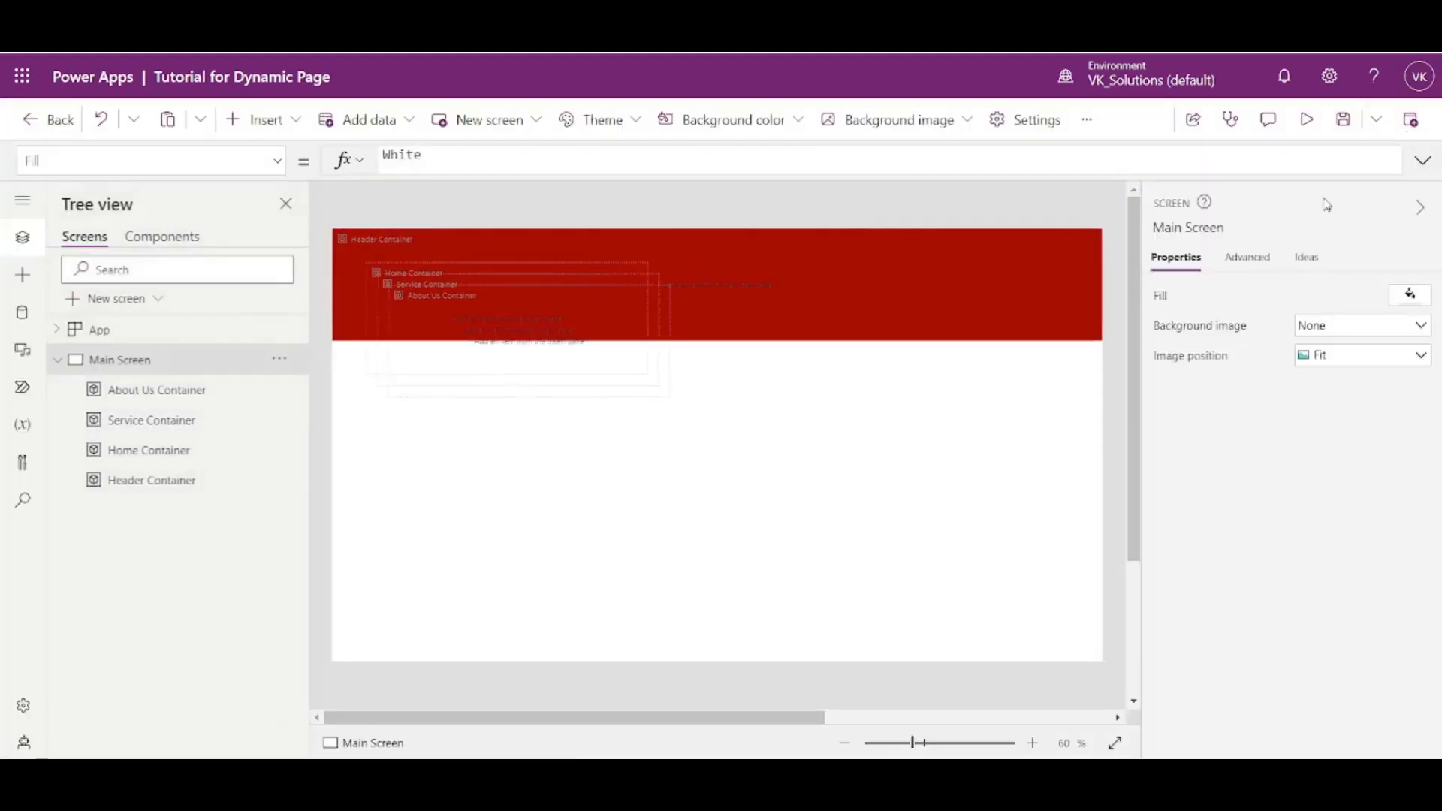
- Set Header Container's Height formula to Parent.Height * .1
left_click(888, 323)
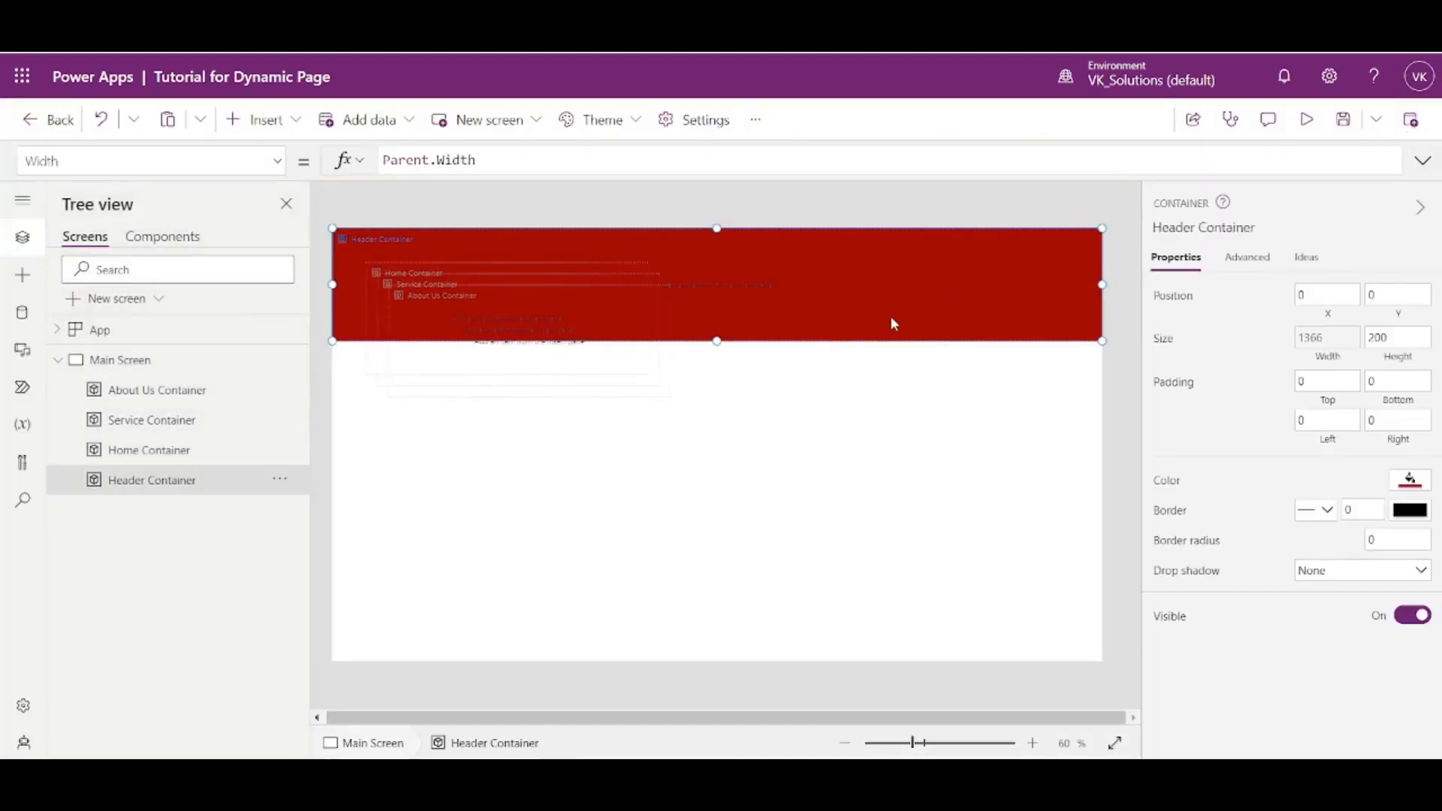
left_click(1408, 361)
key("ctrl+a")
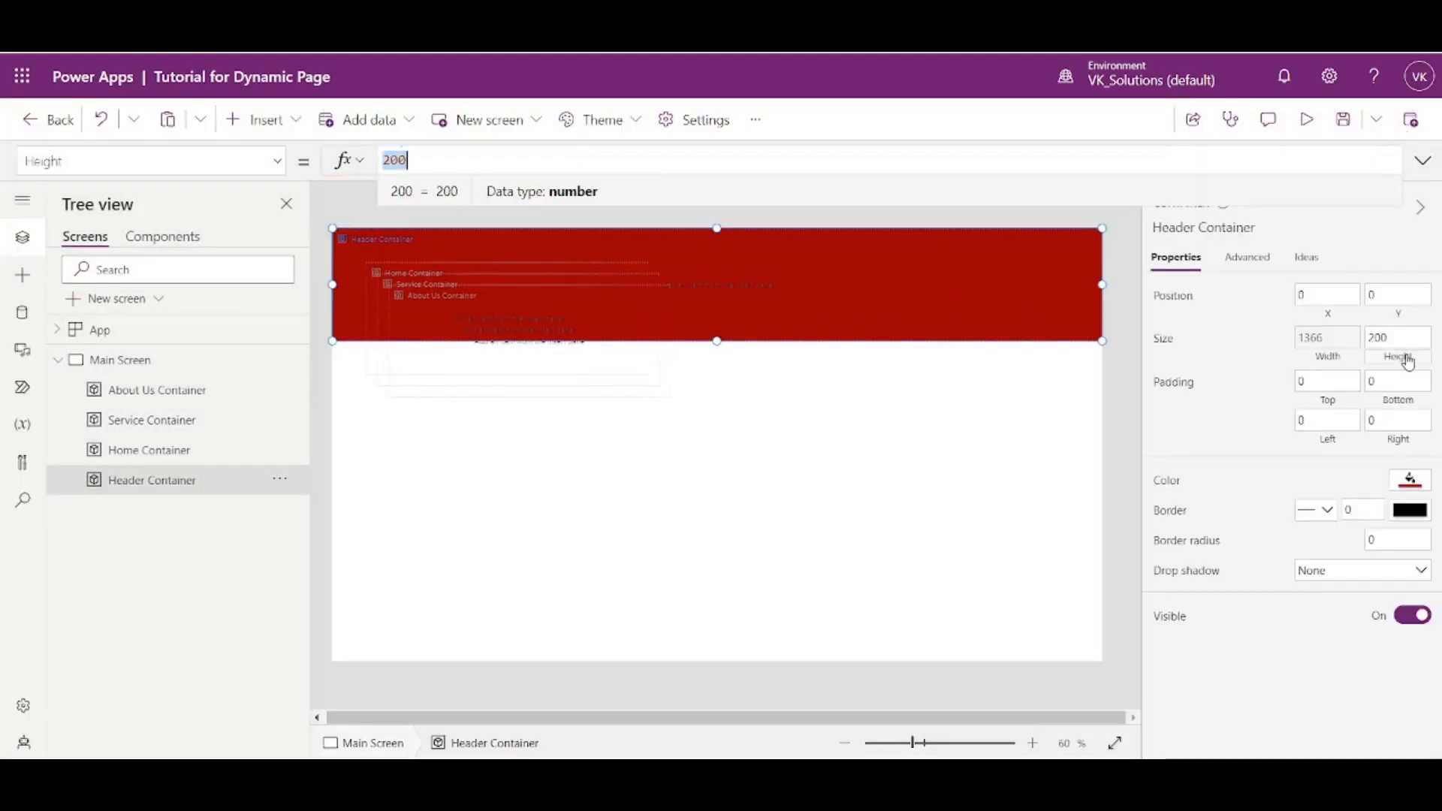
type("Par")
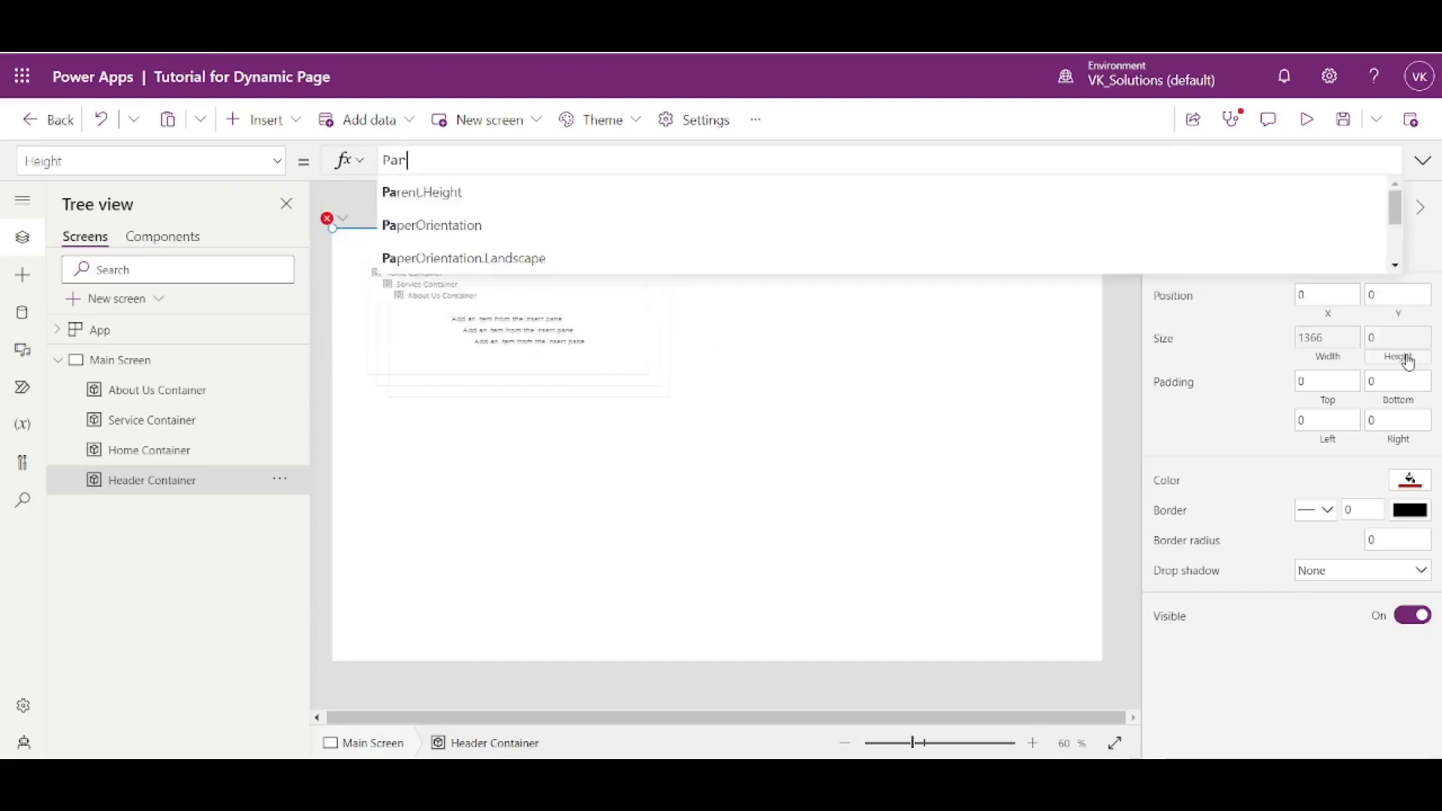
type("ent.Height")
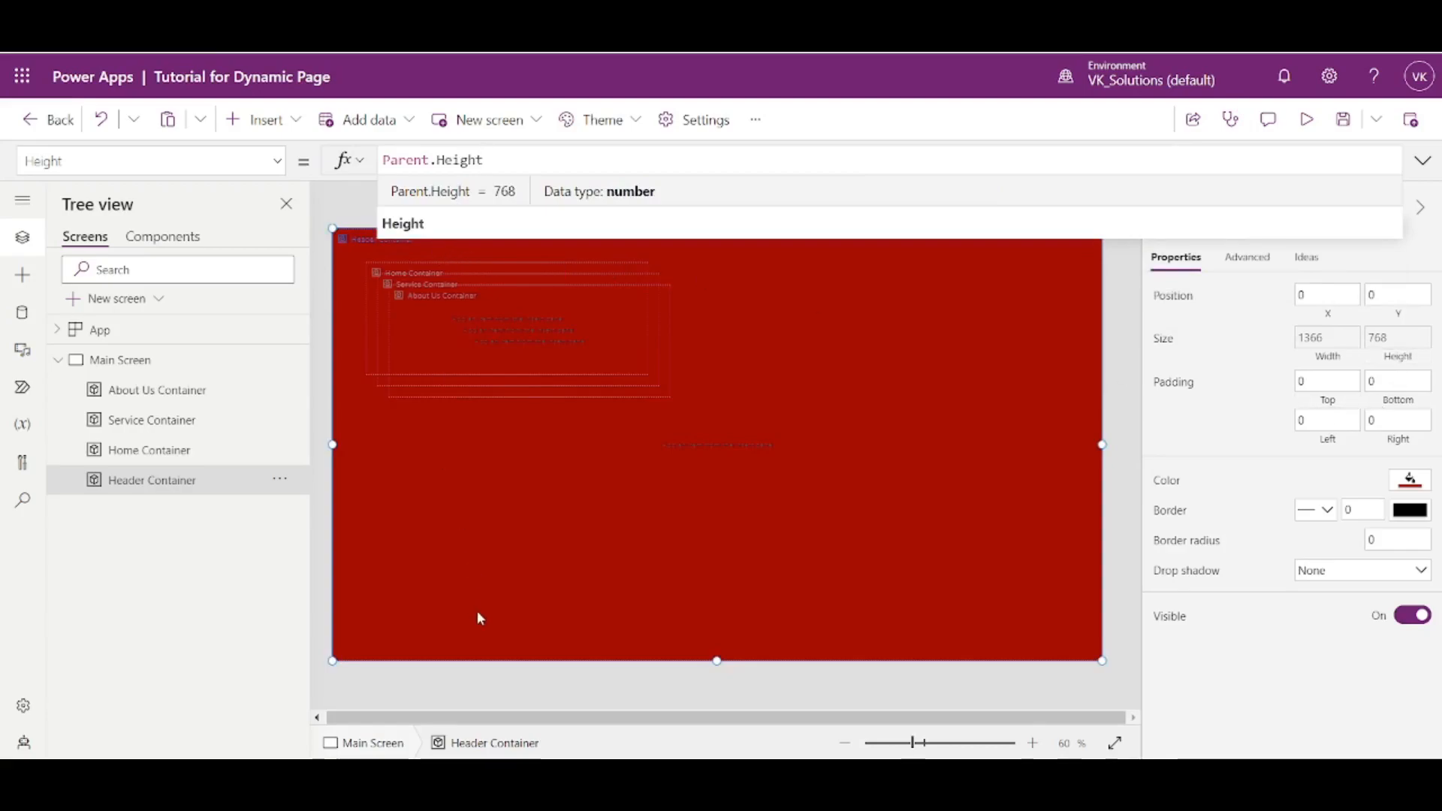
type("* ")
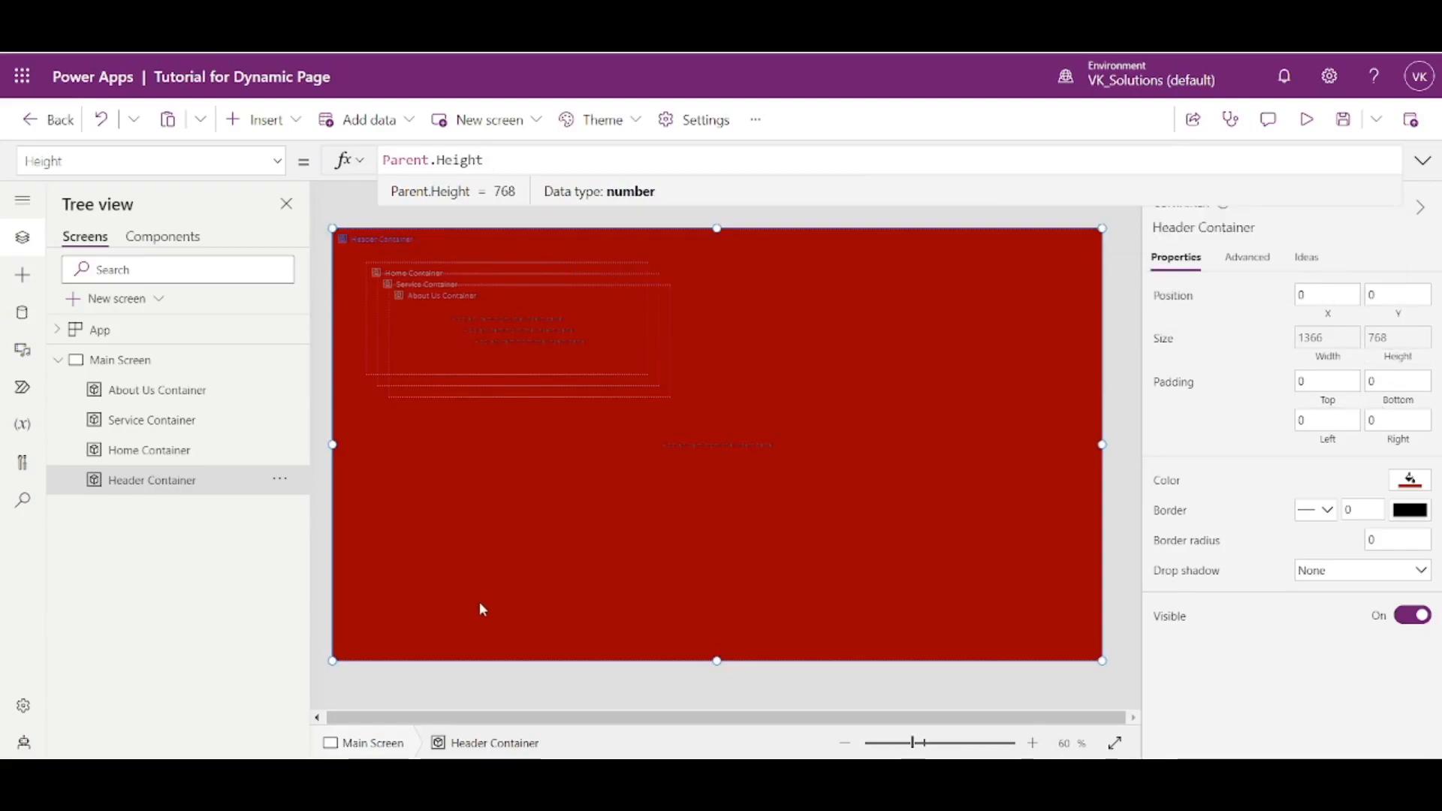
type(".1")
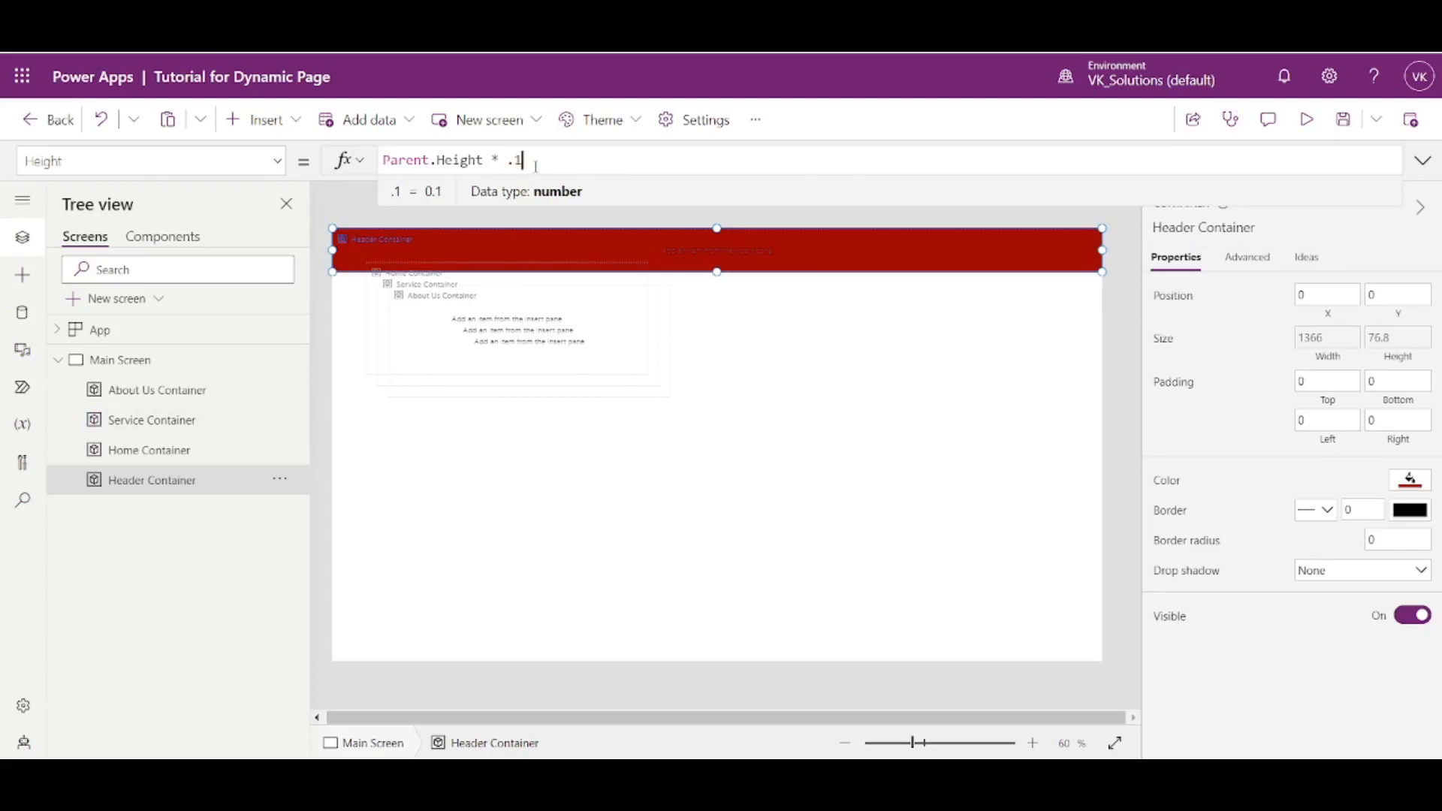
- Try other multipliers in Header Container's Height formula, stepping from .1 up through .8 and ending at 1
key("BackSpace")
key("BackSpace")
type("1")
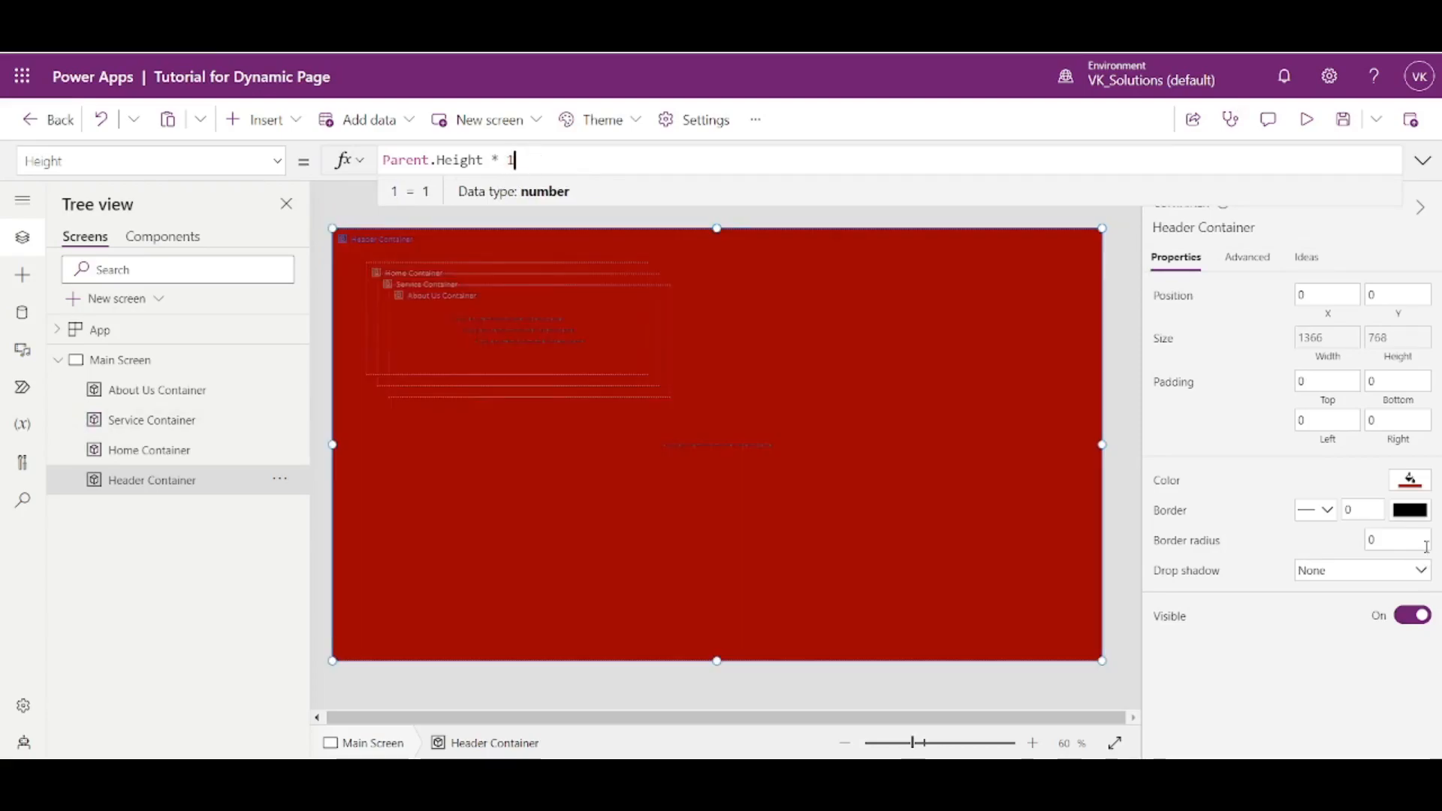
type(".1")
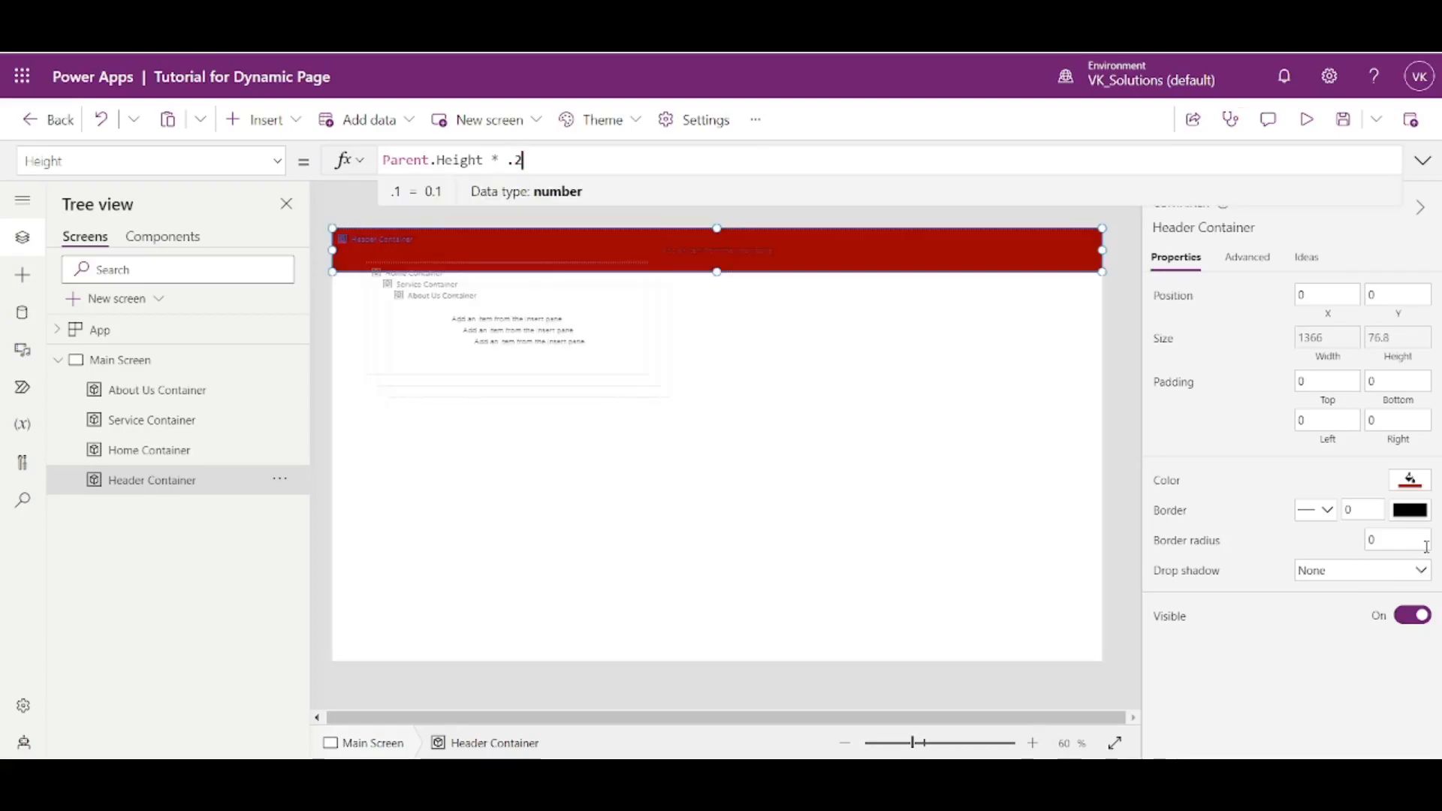
type("3")
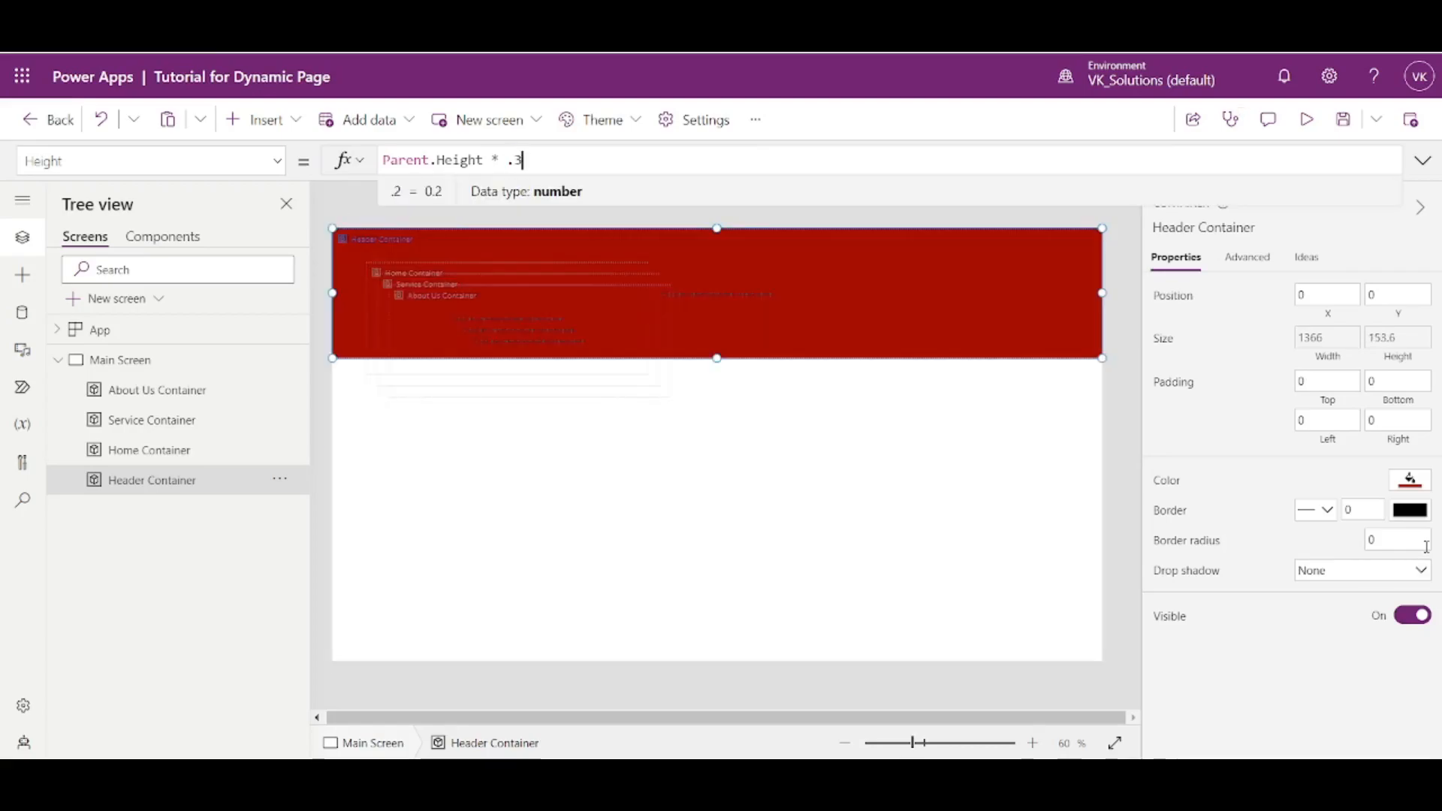
key("BackSpace")
type("4")
key("BackSpace")
type("5")
key("BackSpace")
type("6")
key("BackSpace")
type("7")
key("BackSpace")
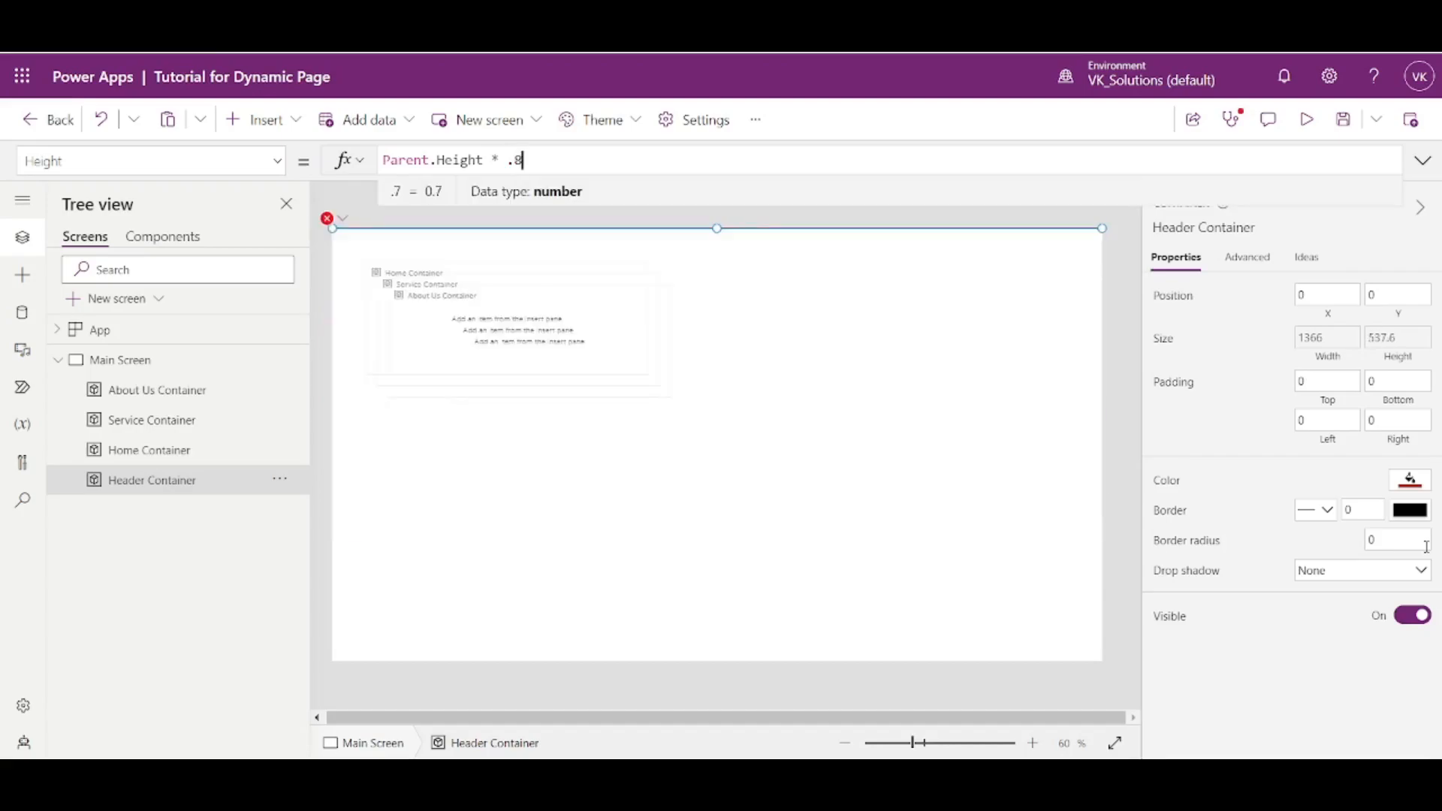
type("89")
key("BackSpace")
type("1")
key("BackSpace")
key("BackSpace")
type("1")
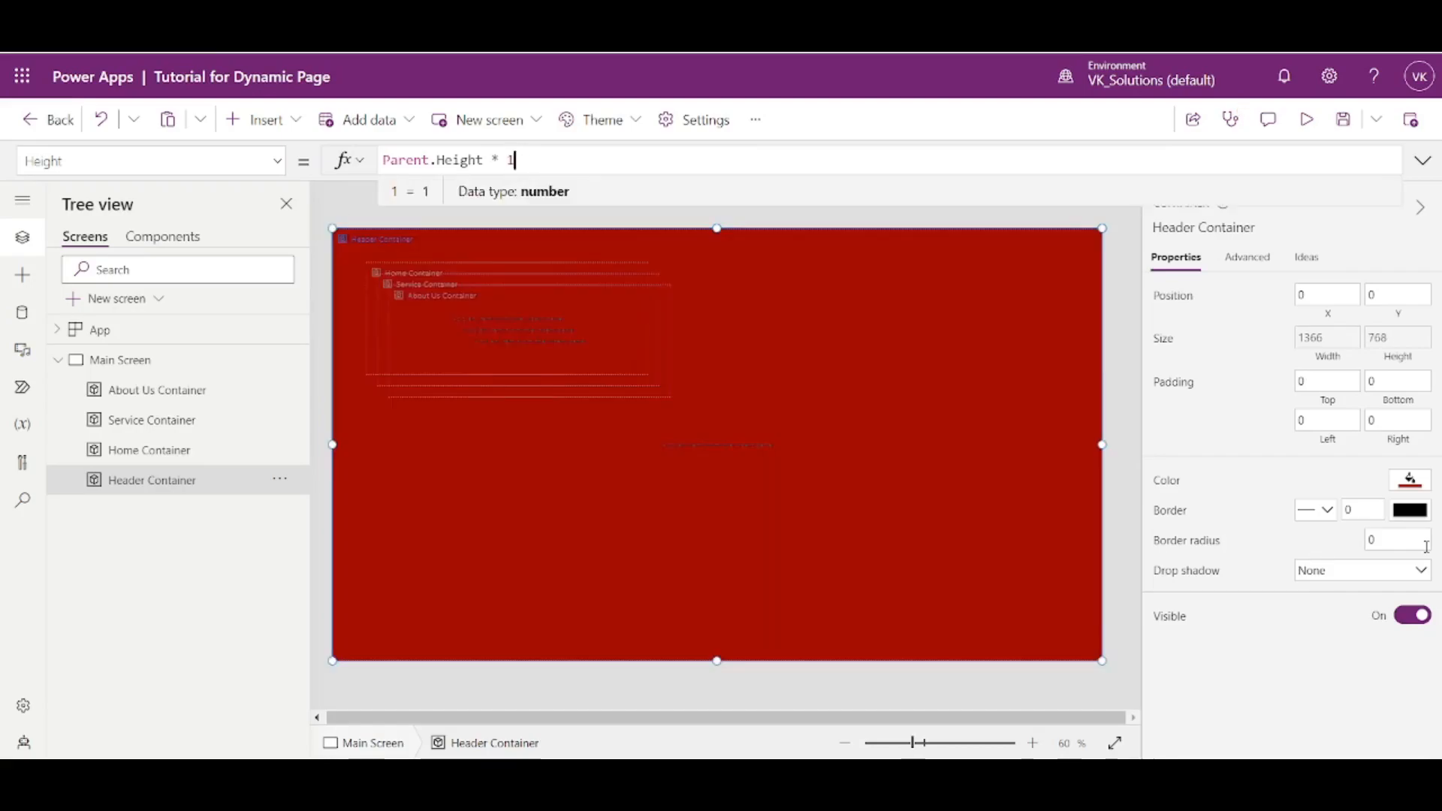
- Set Header Container's height multiplier to .1 and check the header in the app preview
key("BackSpace")
type(".1")
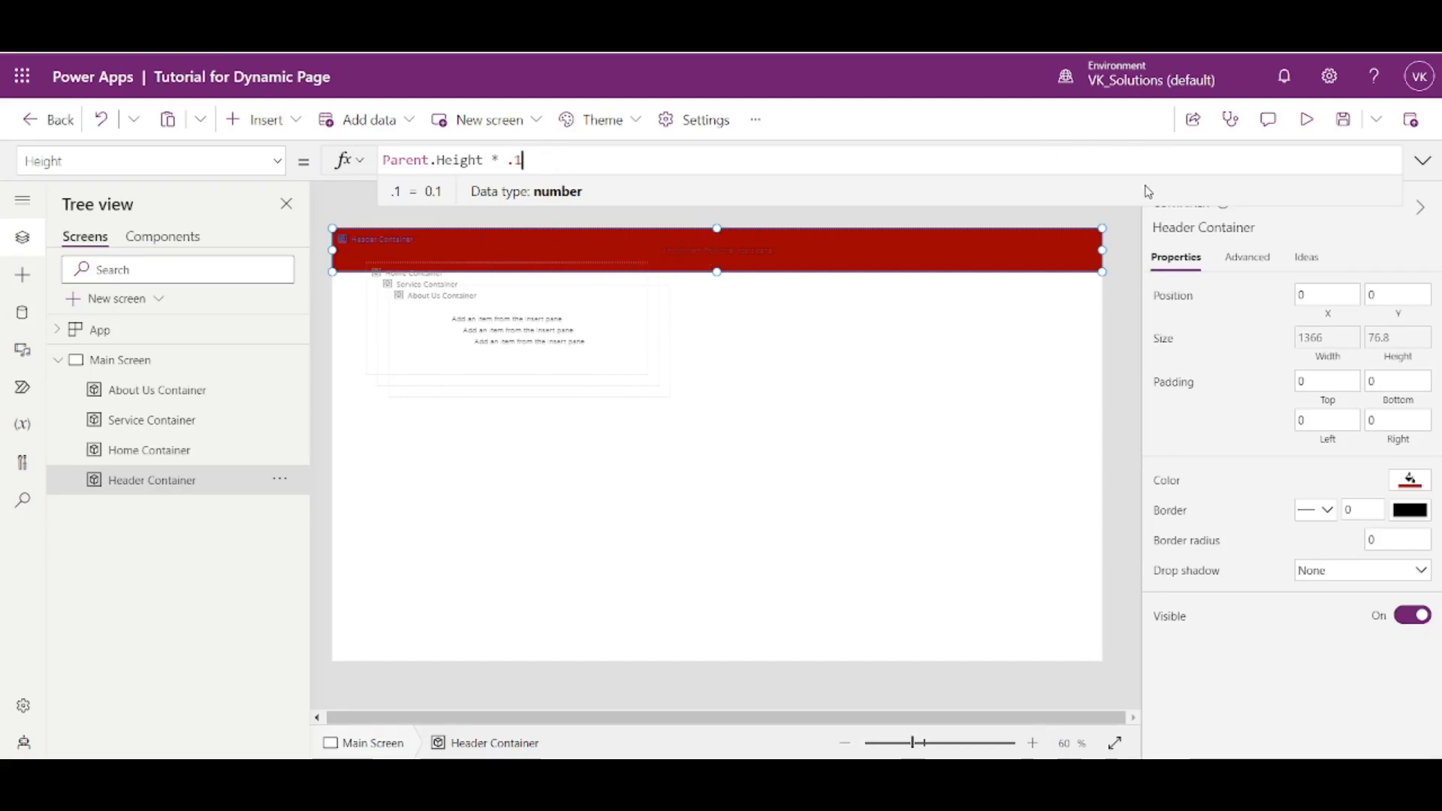
left_click(1308, 120)
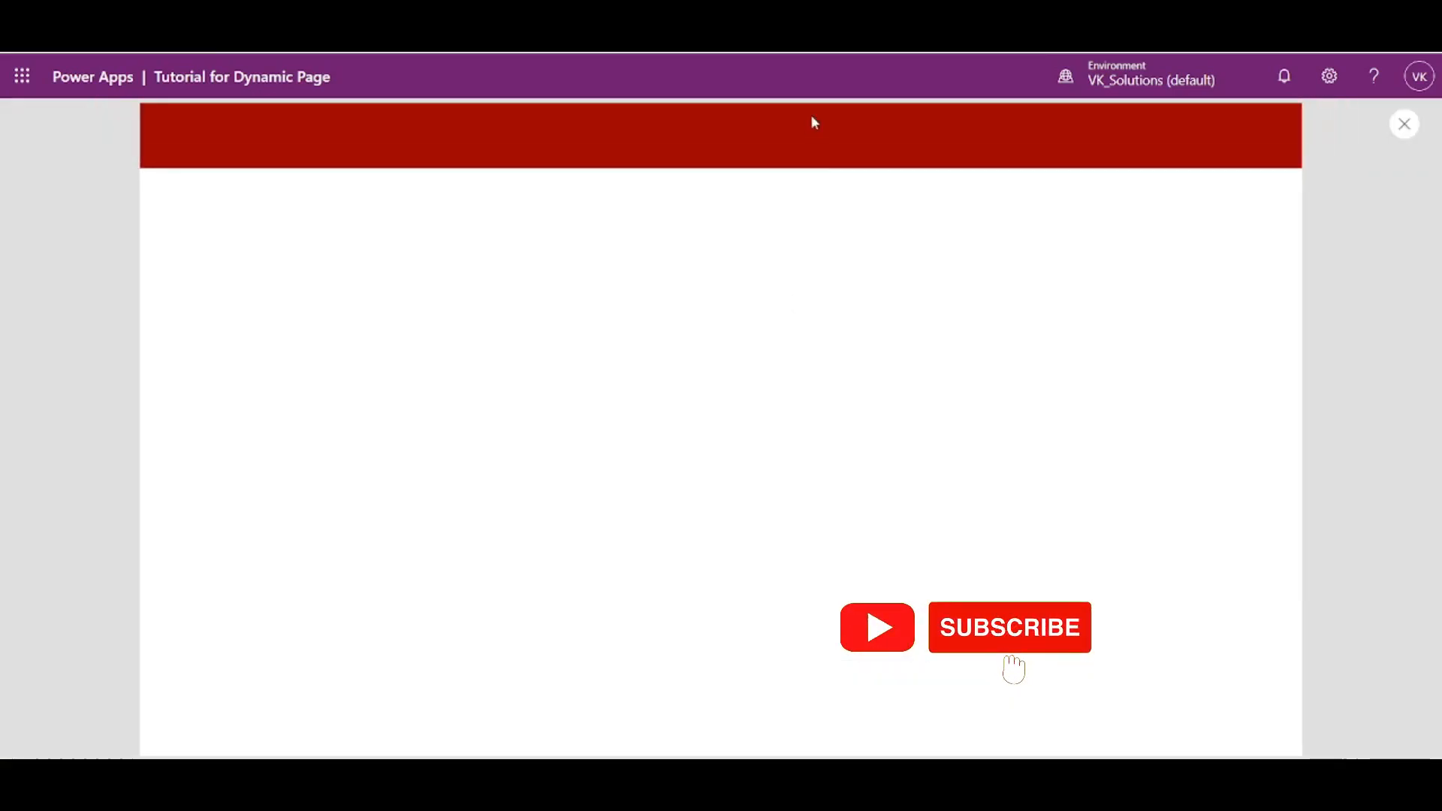
left_click(1405, 125)
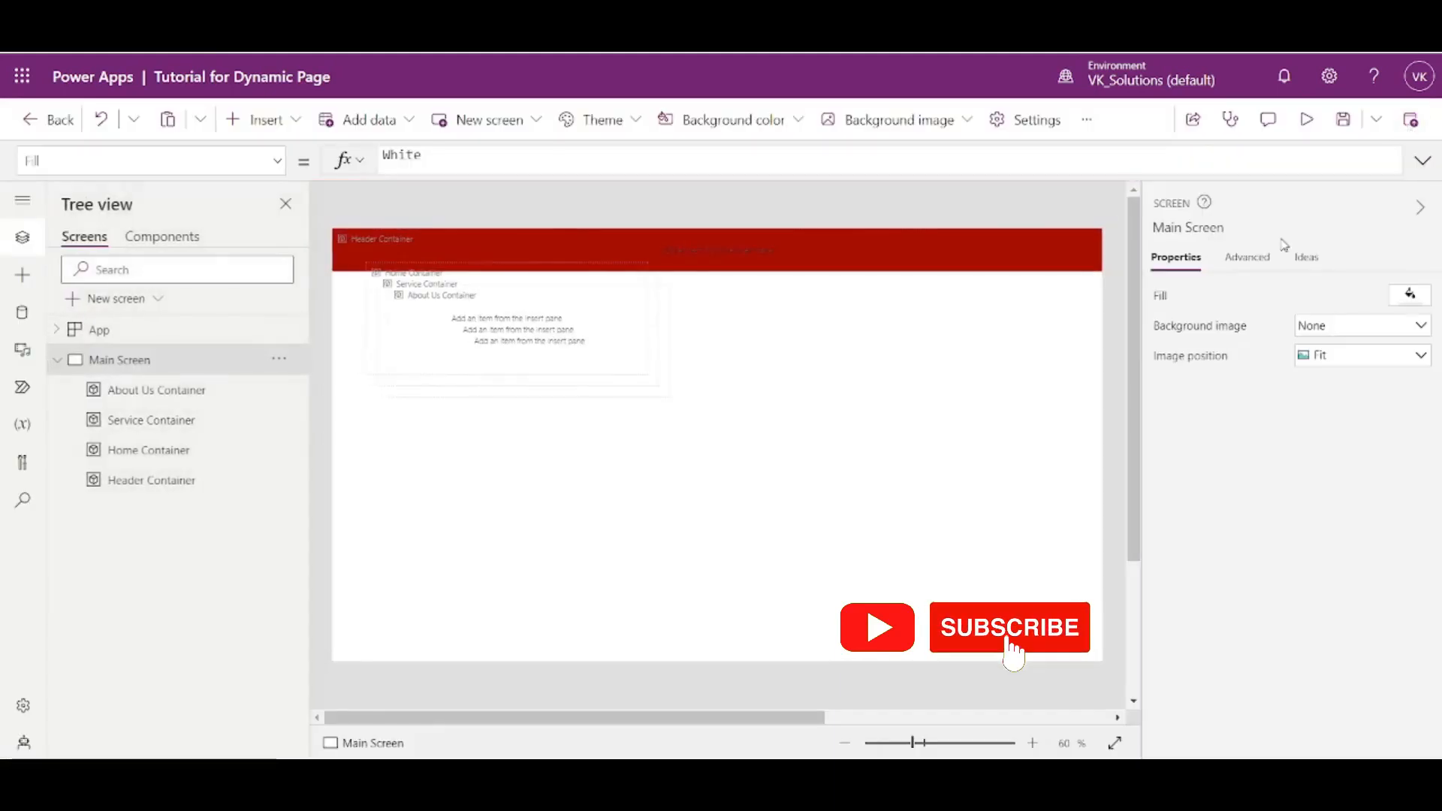
- Select Home Container, Service Container and About Us Container together and set their X position to 0
left_click(167, 454)
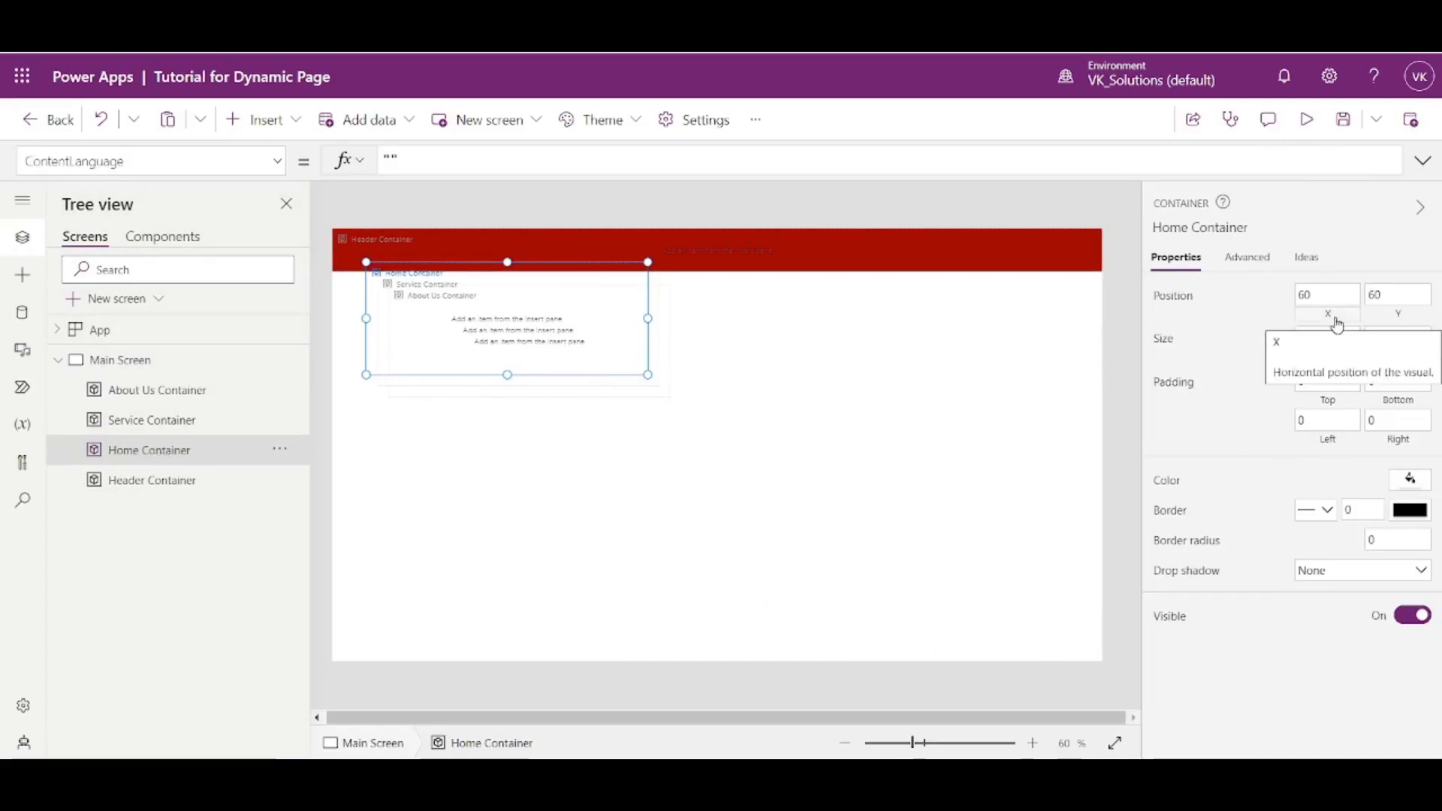
left_click(215, 420, "ctrl")
left_click(214, 402, "ctrl")
left_click(1330, 295)
type("0")
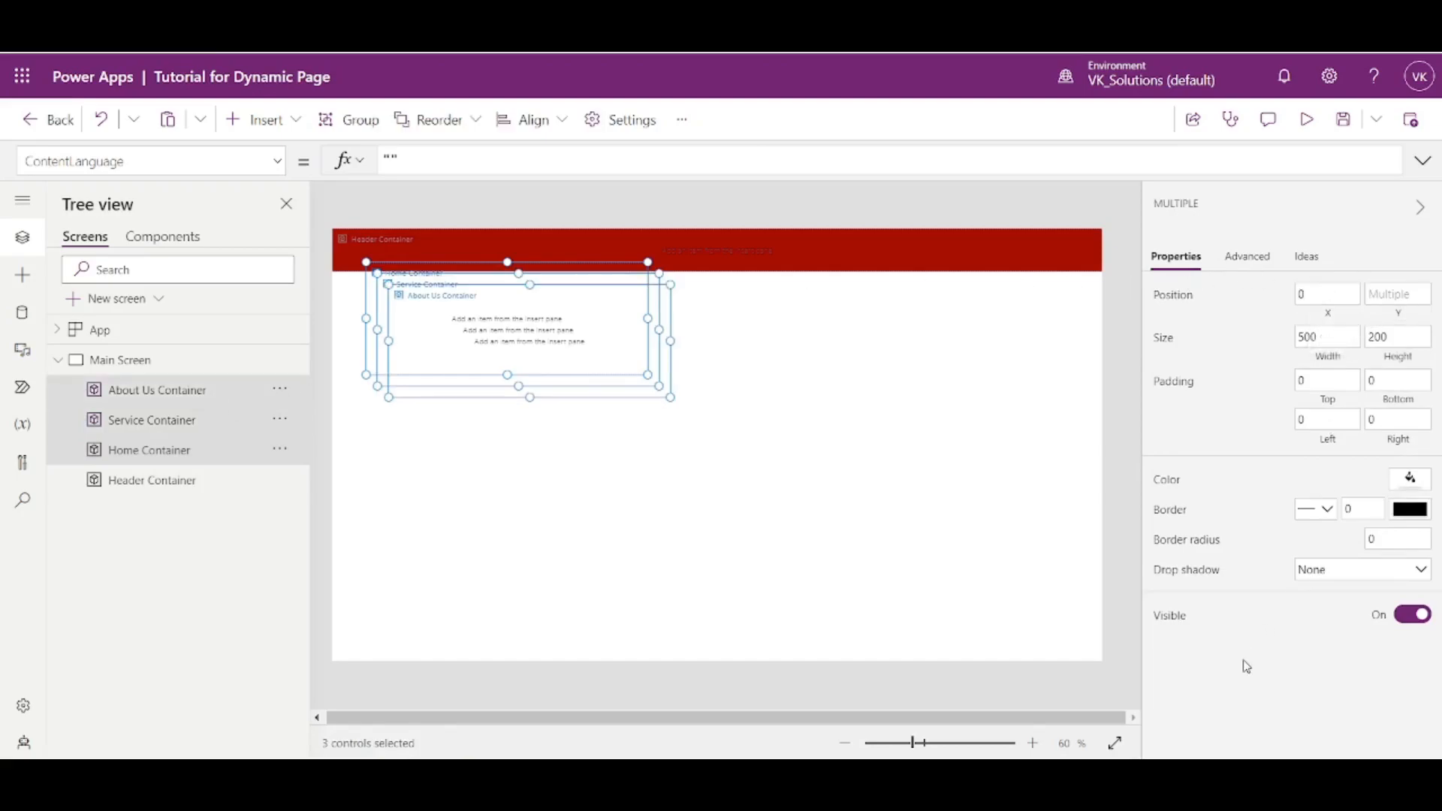
left_click(1242, 663)
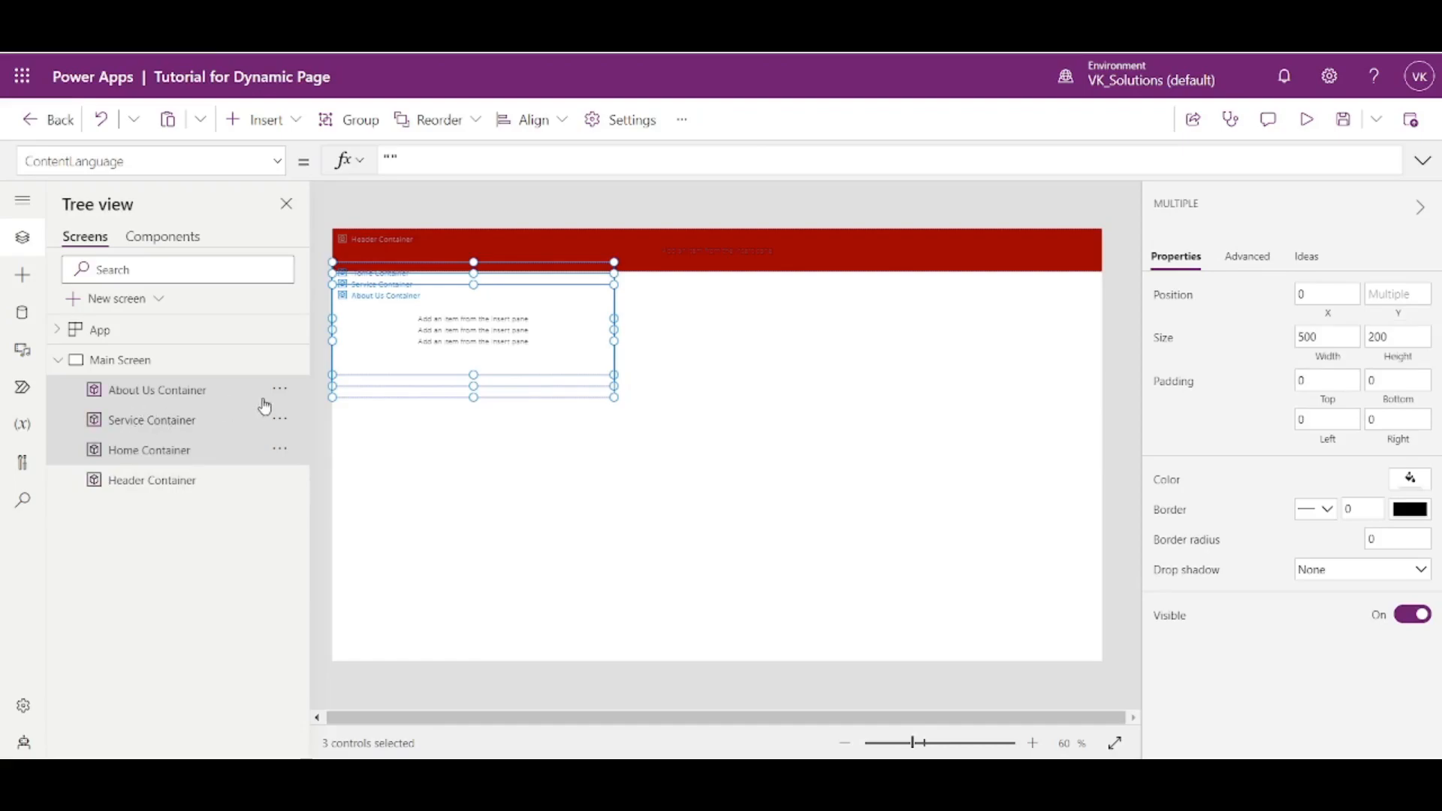
- Set the Y formula of the three selected containers to 'Header Container'.Height and compare it with Header Container's height
left_click(1395, 321)
type("He")
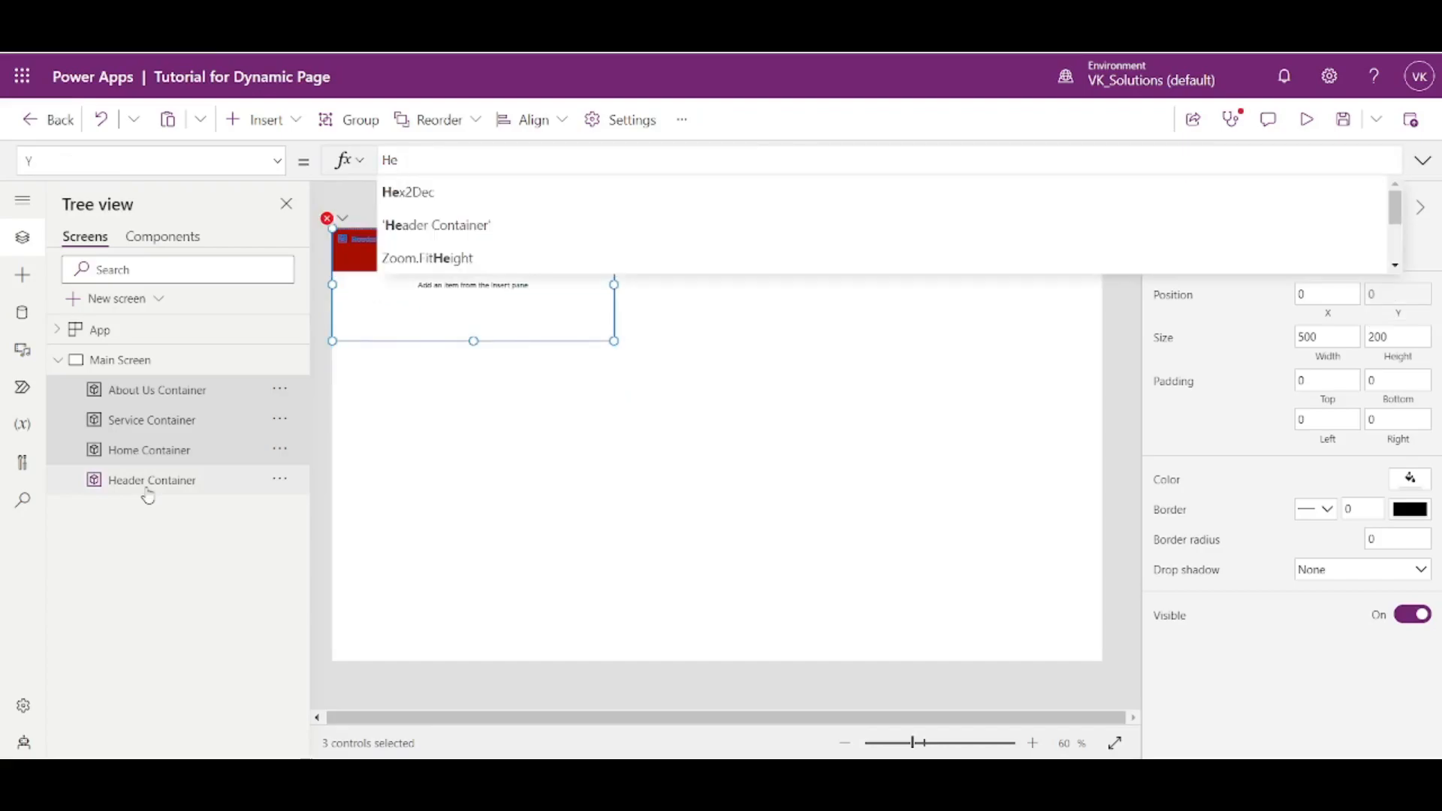
key("BackSpace")
key("BackSpace")
type("Header")
left_click(476, 188)
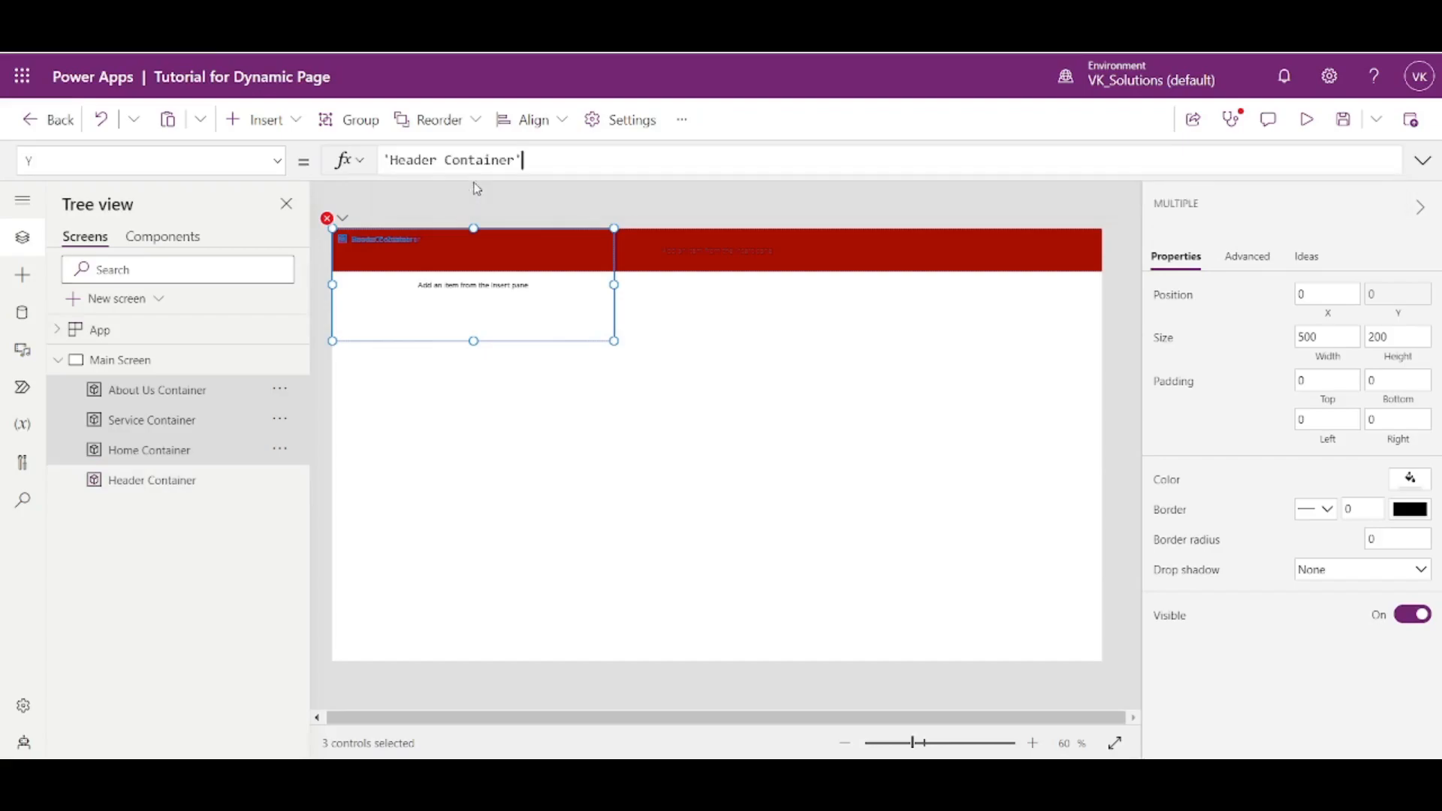
type(".Height")
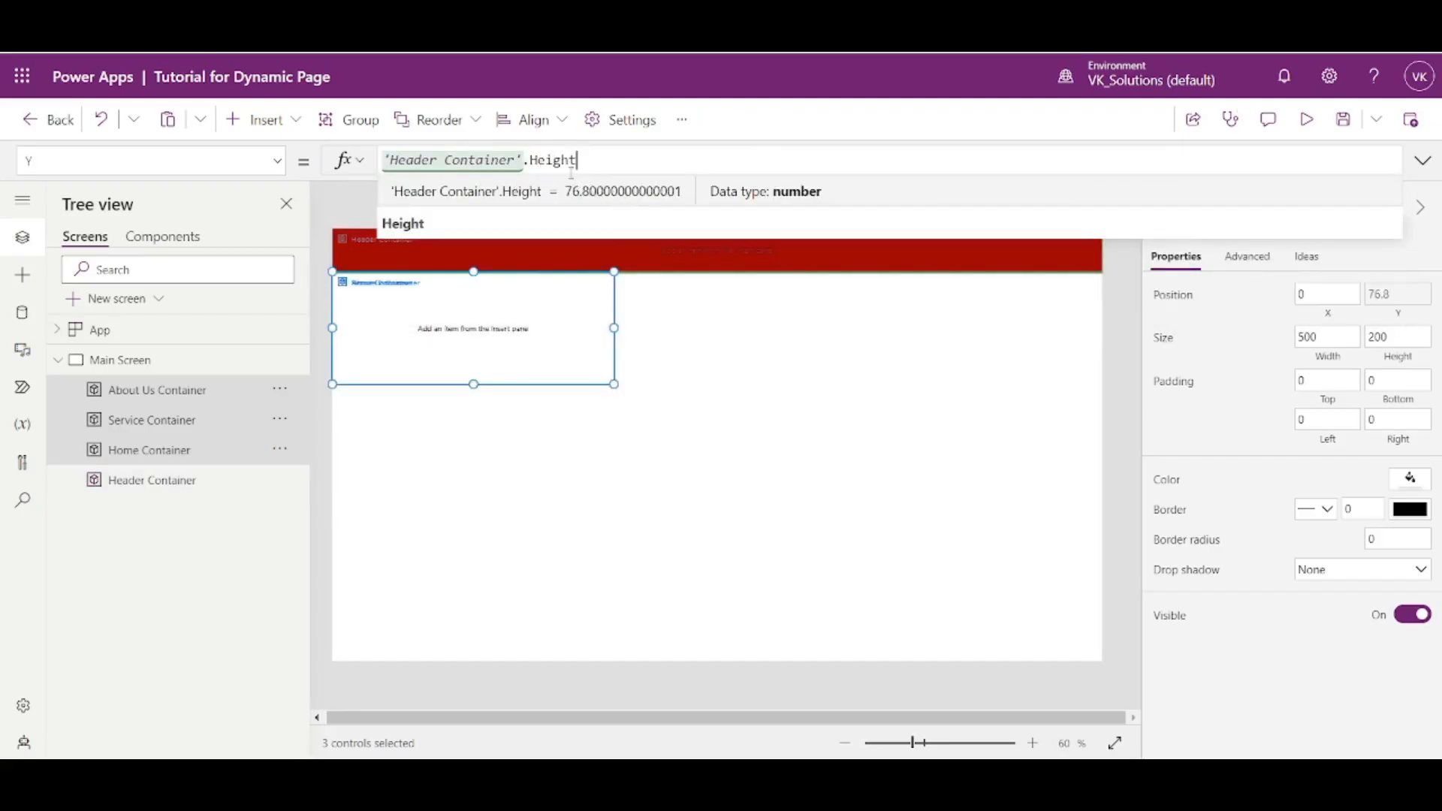
left_click(1068, 265)
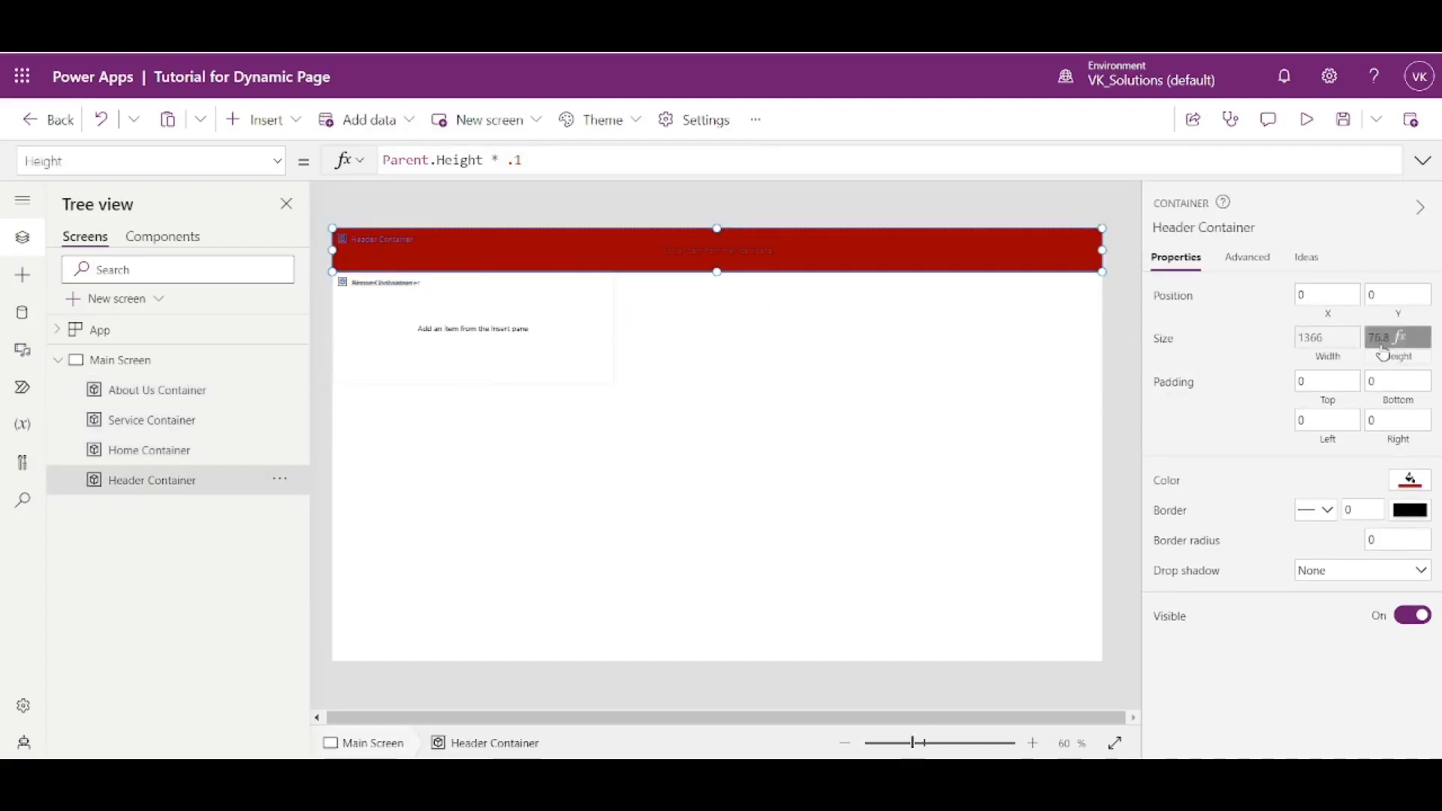
left_click(480, 367)
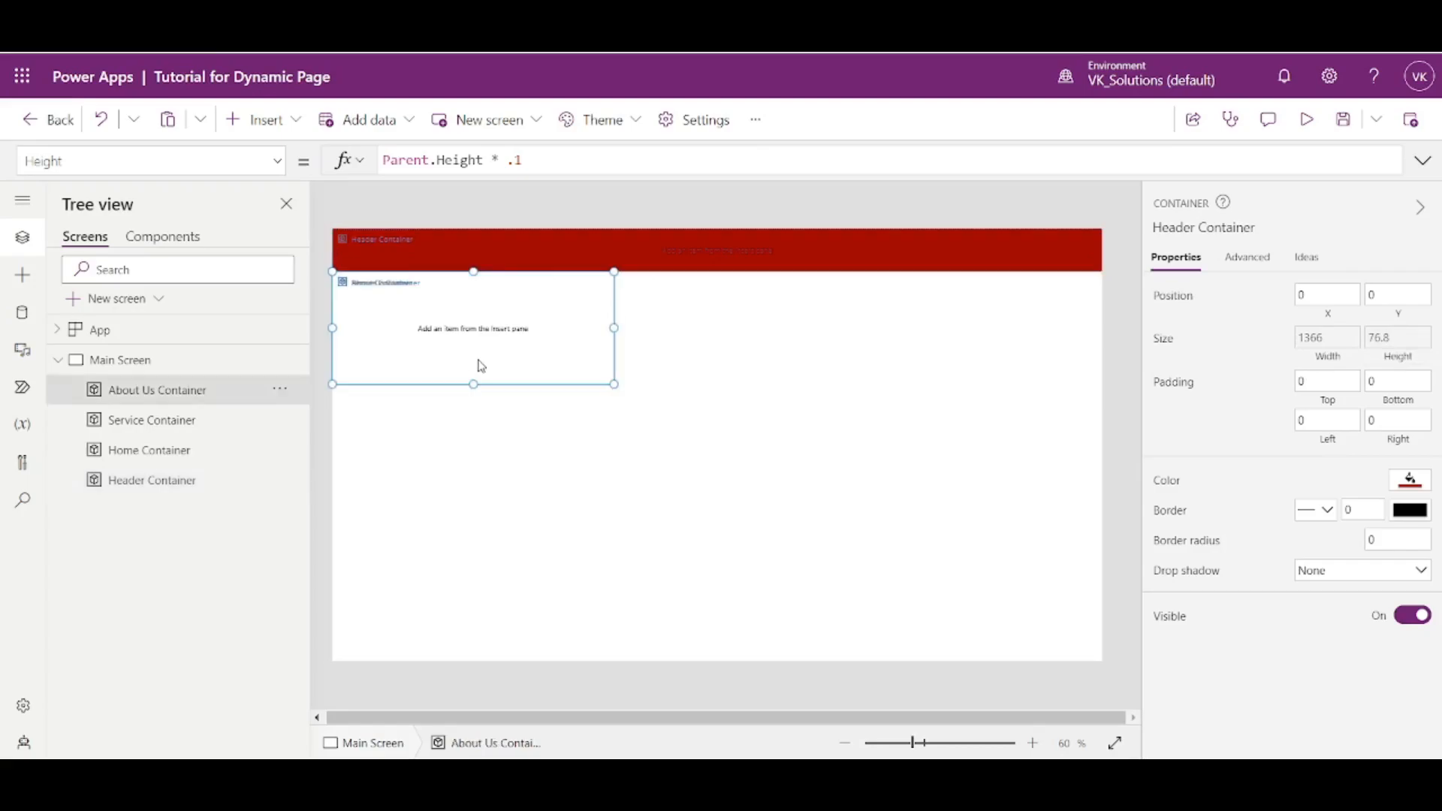
- Fill Home Container with the blue theme color and check its placement below the header in the app preview
left_click(139, 452)
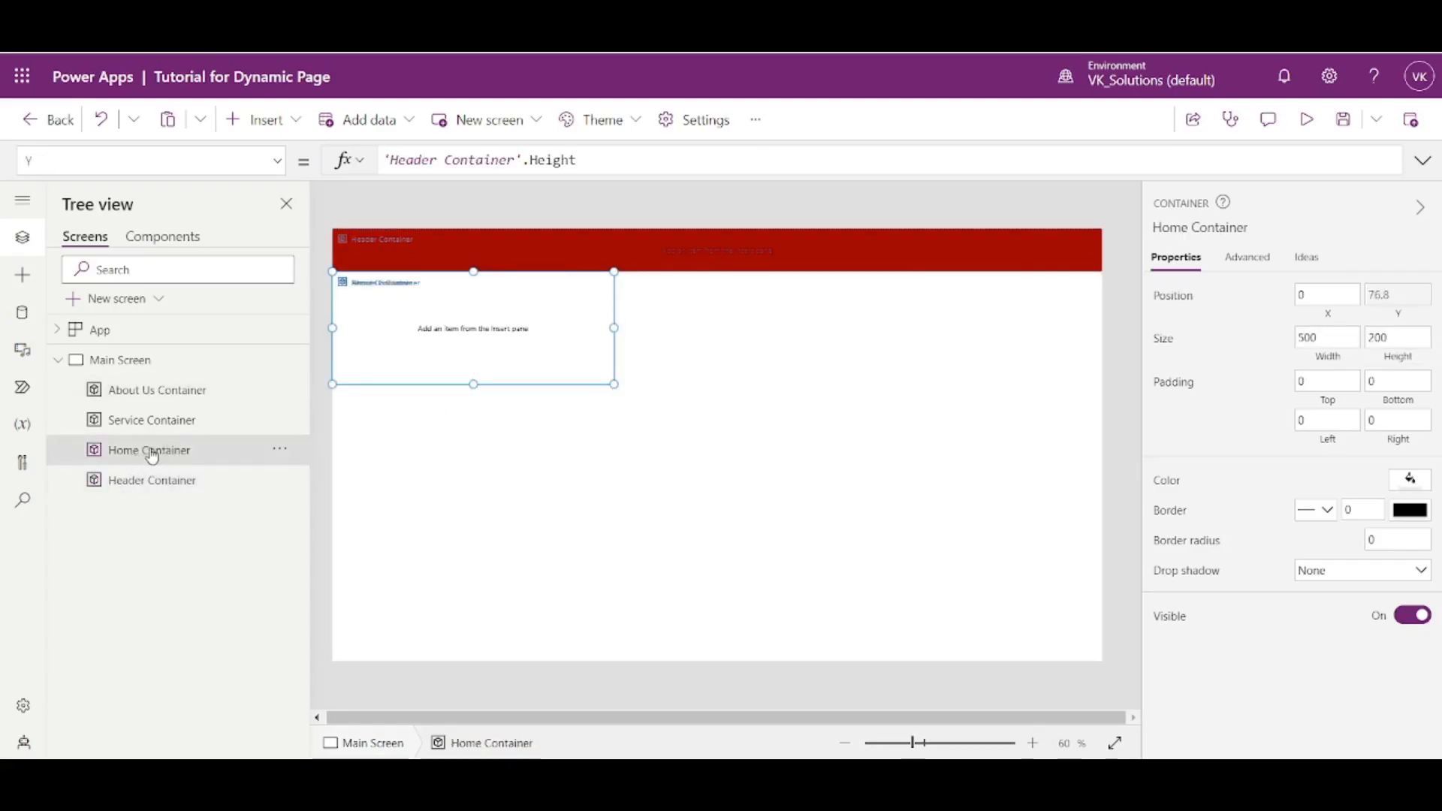
left_click(1394, 315)
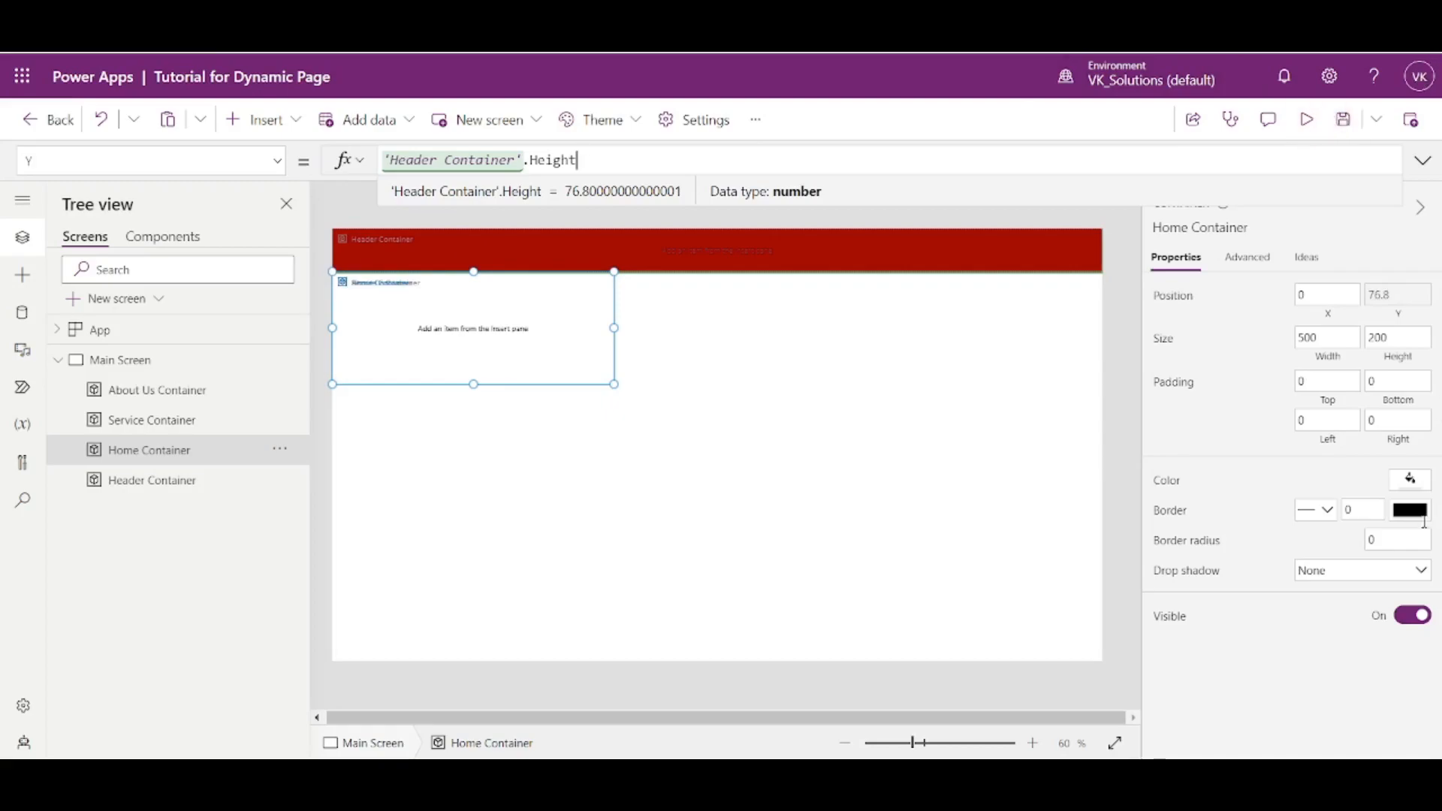
left_click(1412, 485)
left_click(1253, 495)
left_click(1136, 239)
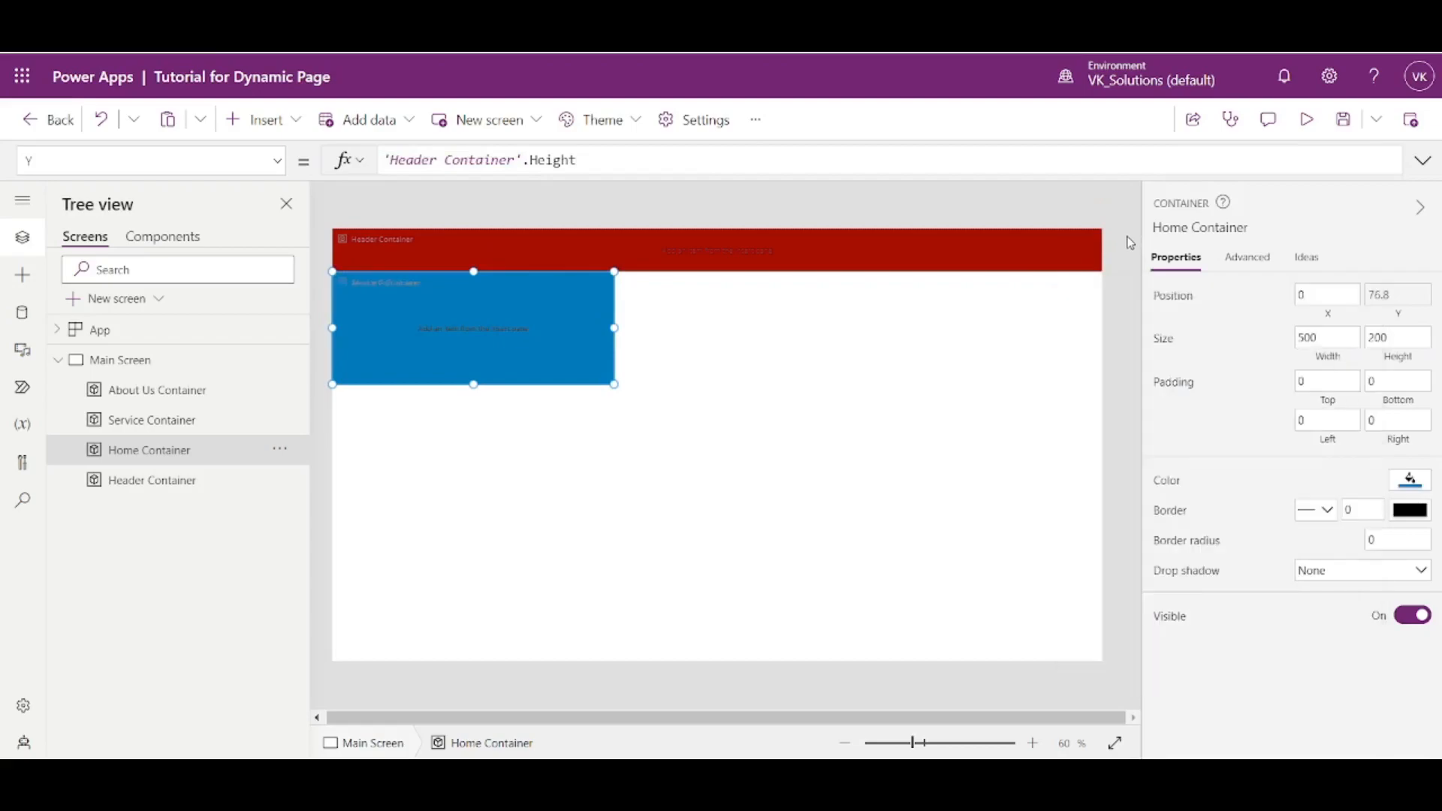
left_click(1307, 120)
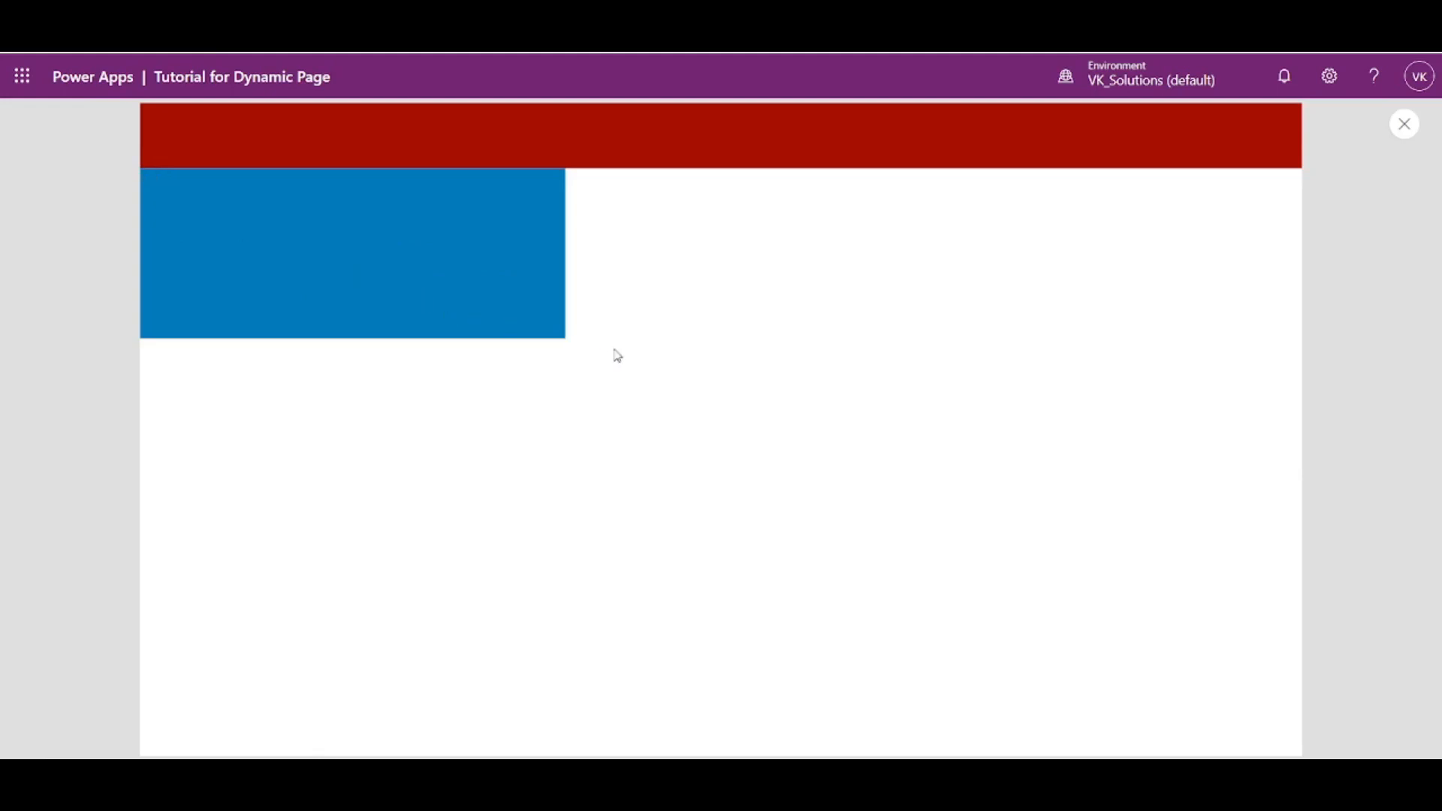
left_click(1406, 134)
- Set About Us Container's Width formula to Parent.Width
left_click(451, 345)
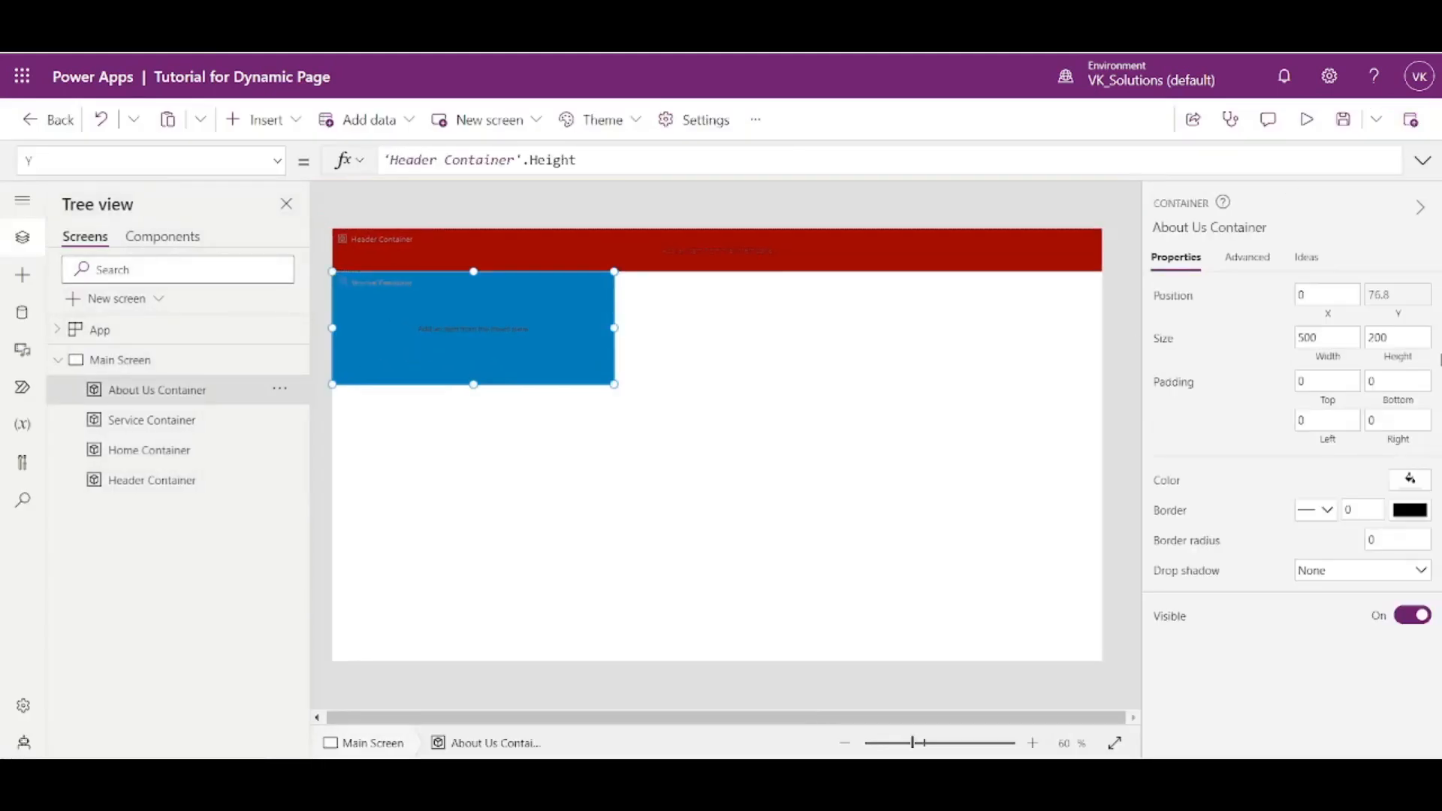
left_click(1334, 361)
type("Ar")
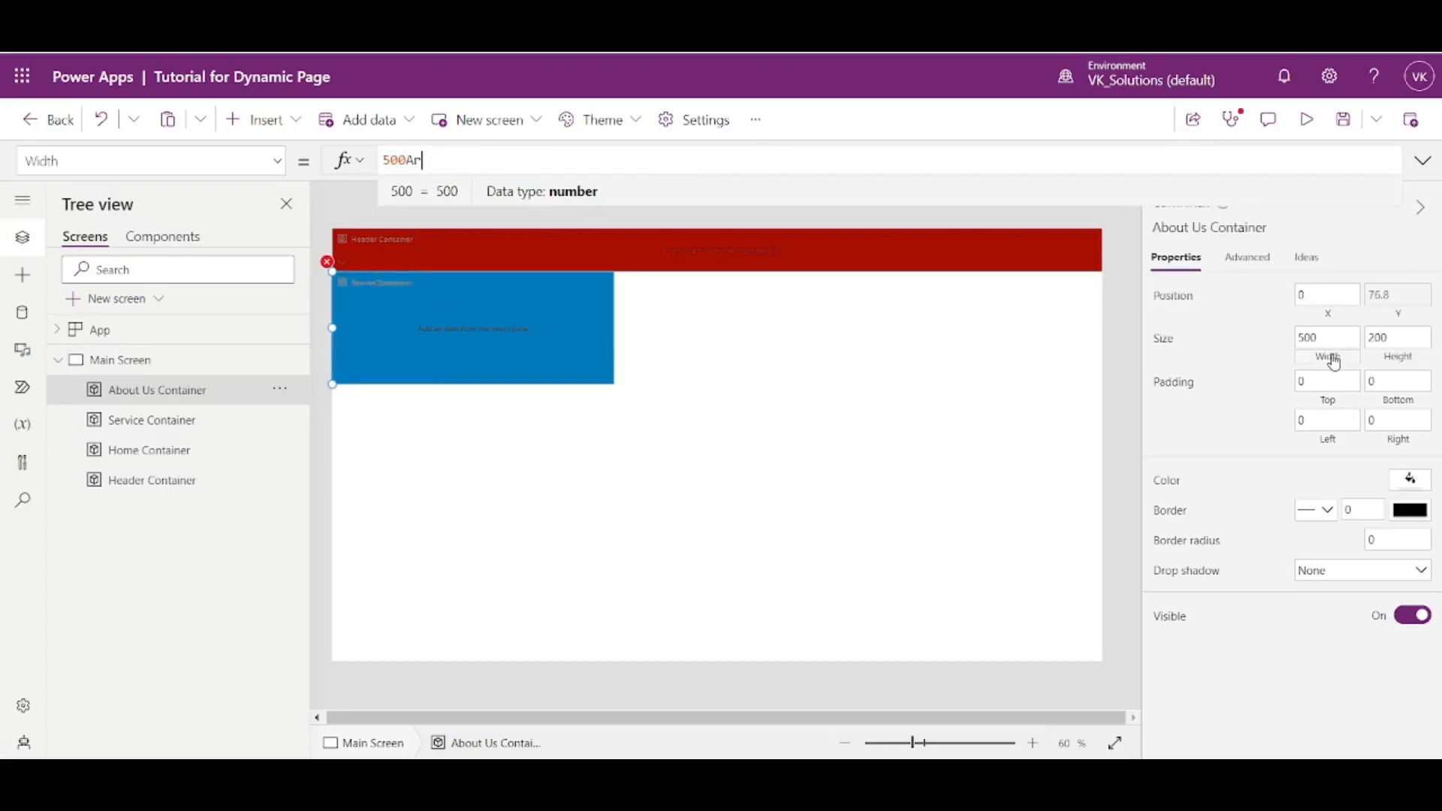
key("BackSpace")
key("BackSpace")
key("BackSpace")
key("BackSpace")
type("P")
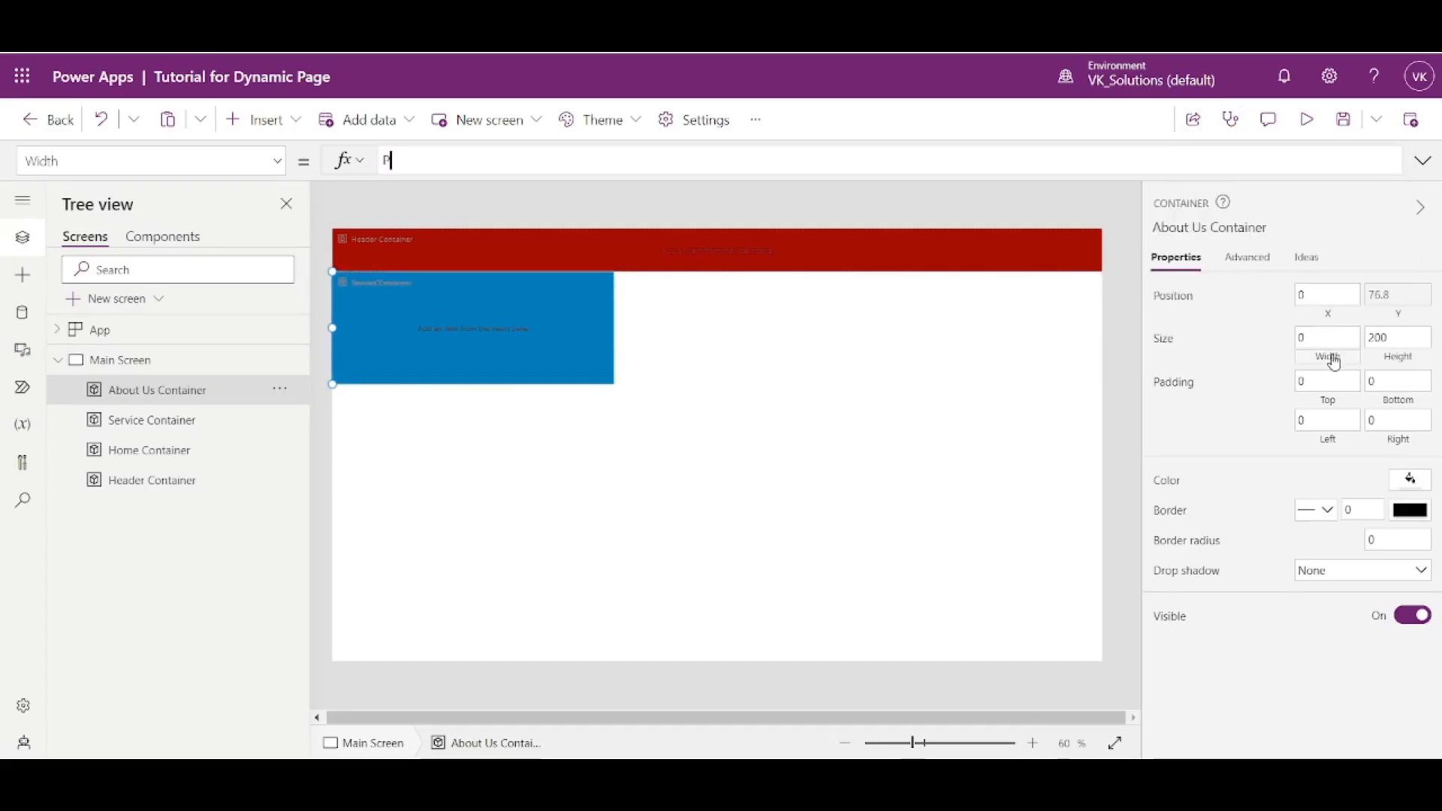
type("arent.Width")
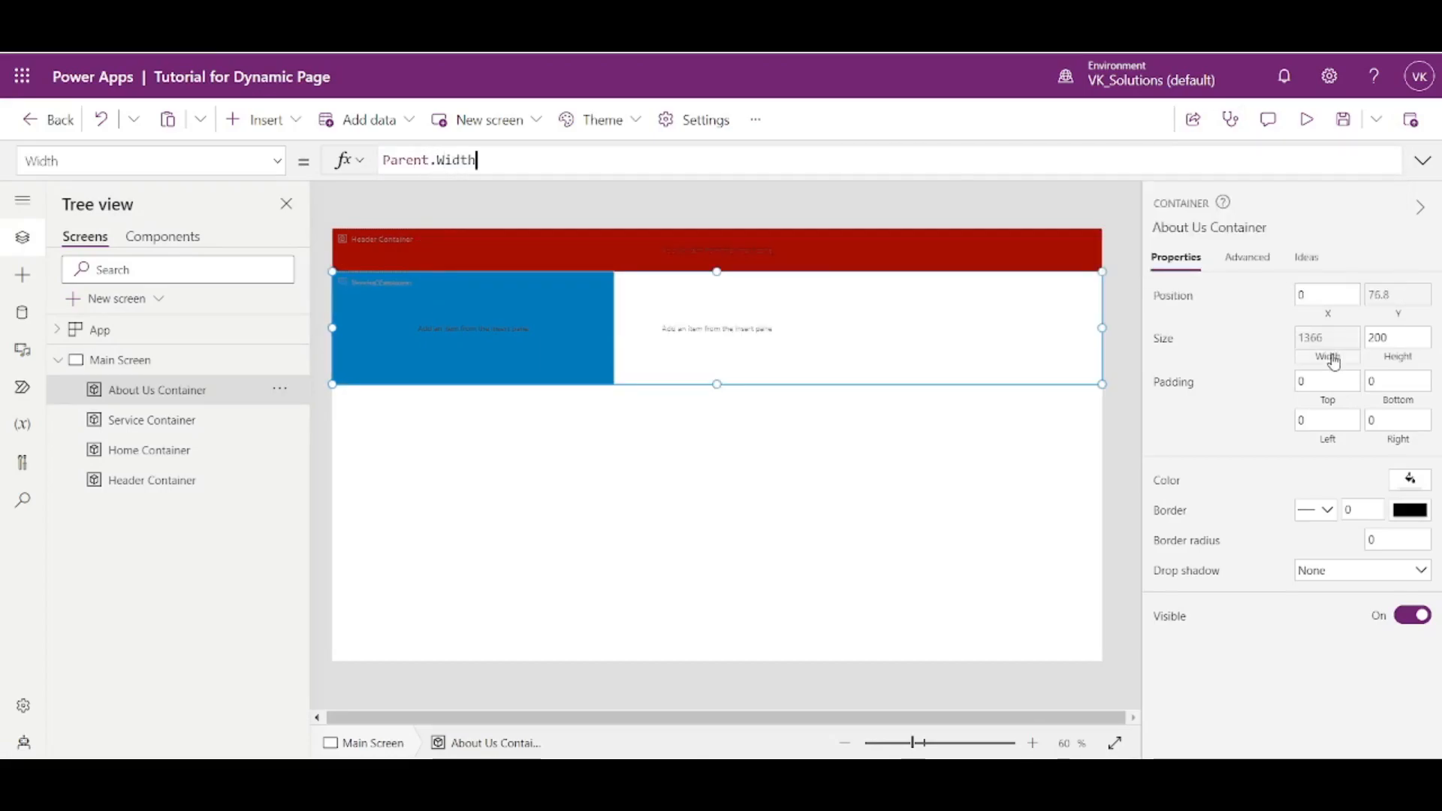
- Add Service Container and Home Container to the selection and set the Width formula of all three containers to Parent.Width
left_click(199, 425, "ctrl")
left_click(196, 450, "ctrl")
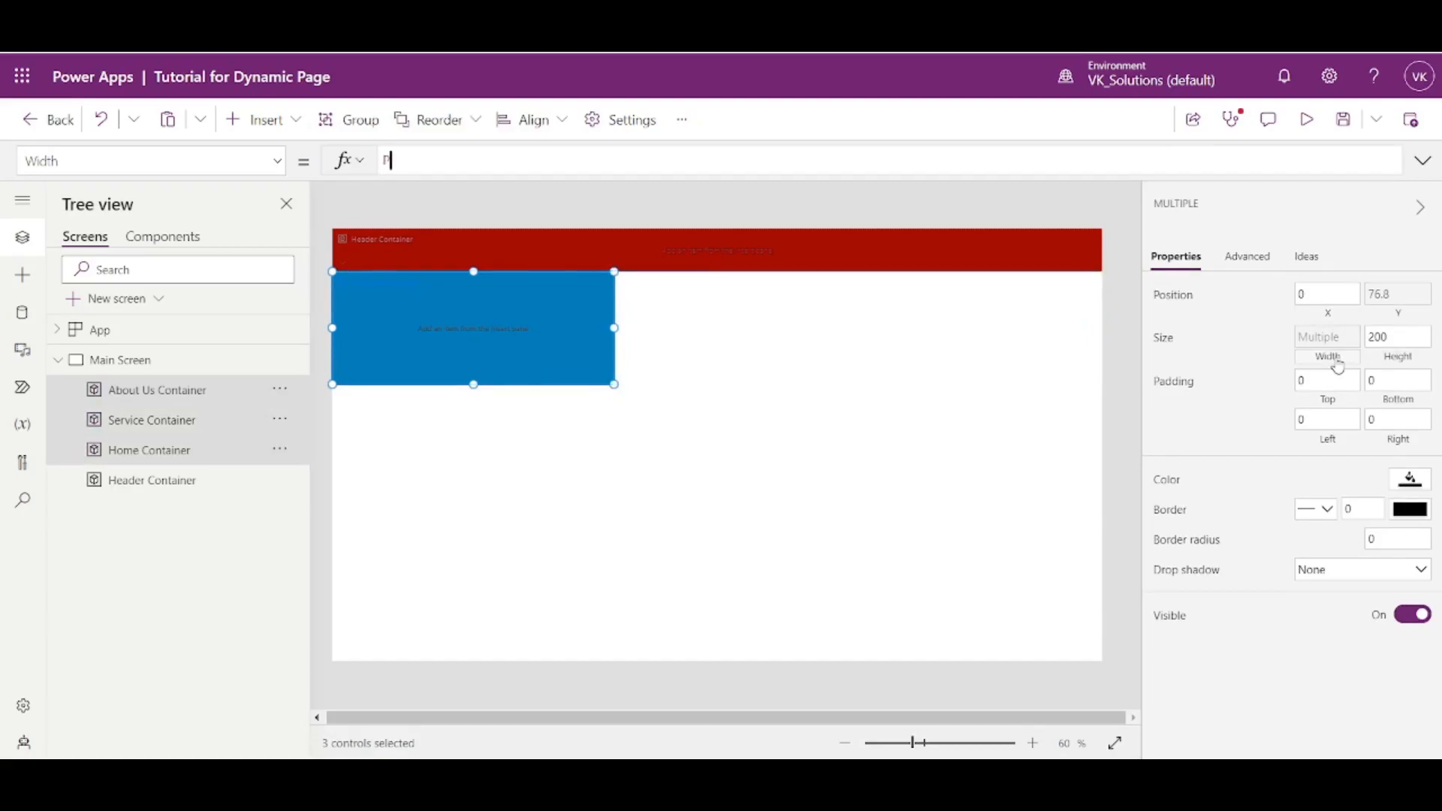
type("Parent.")
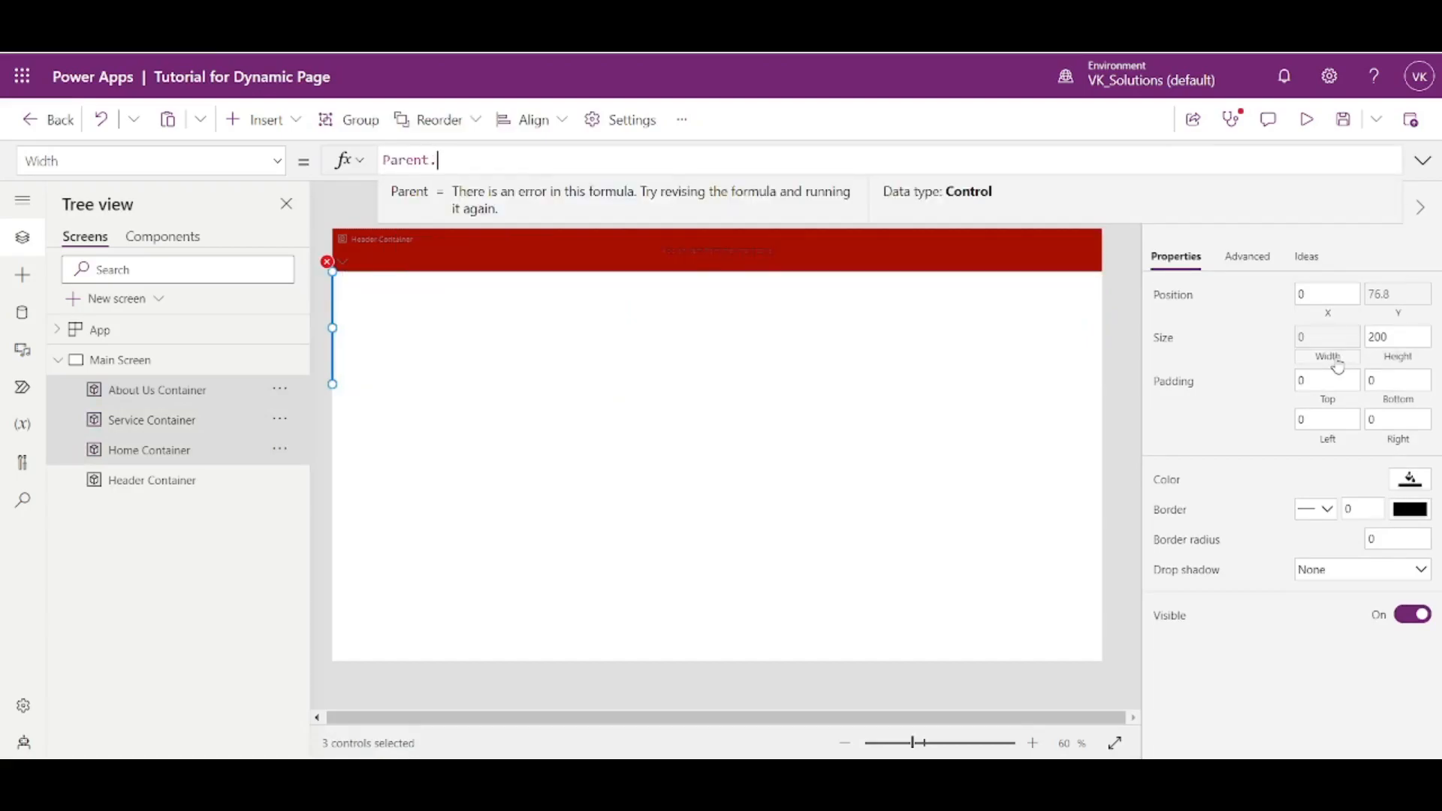
type("Width")
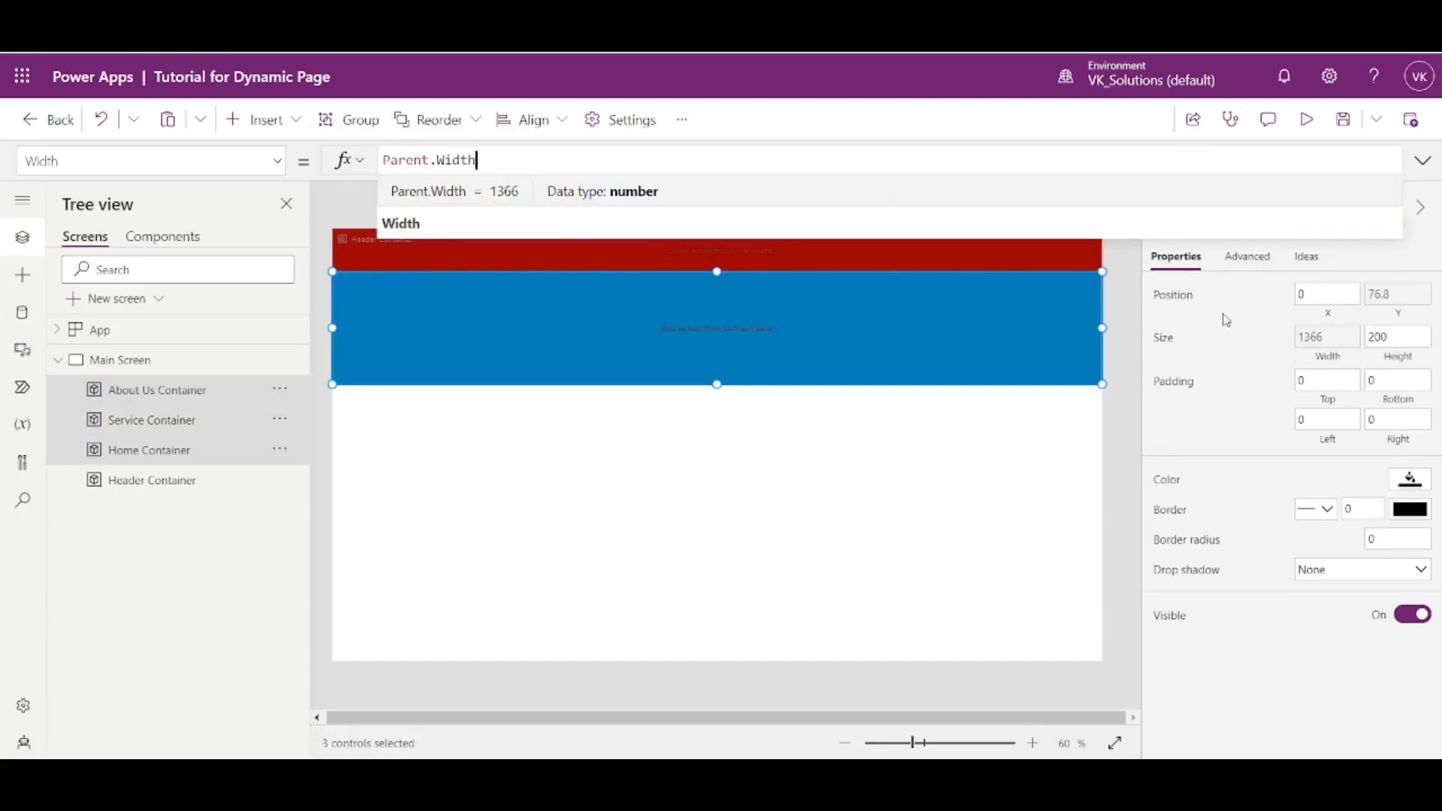
- Set the Height formula of the Home, Service and About Us containers to Parent.Height*.9, and compare it with Header Container's Height formula
left_click(1396, 359)
key("ctrl+a")
type("Pare")
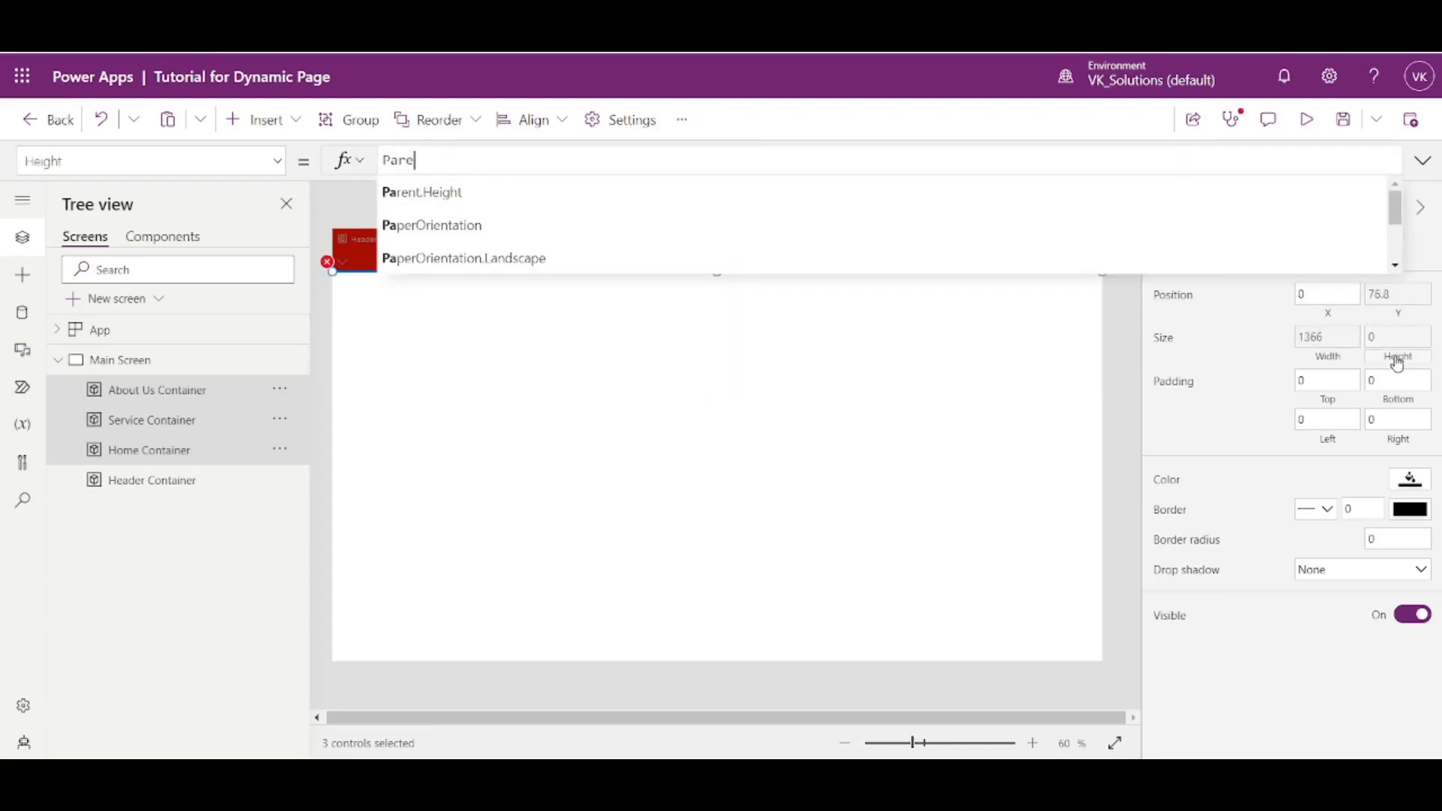
type("nt.Height")
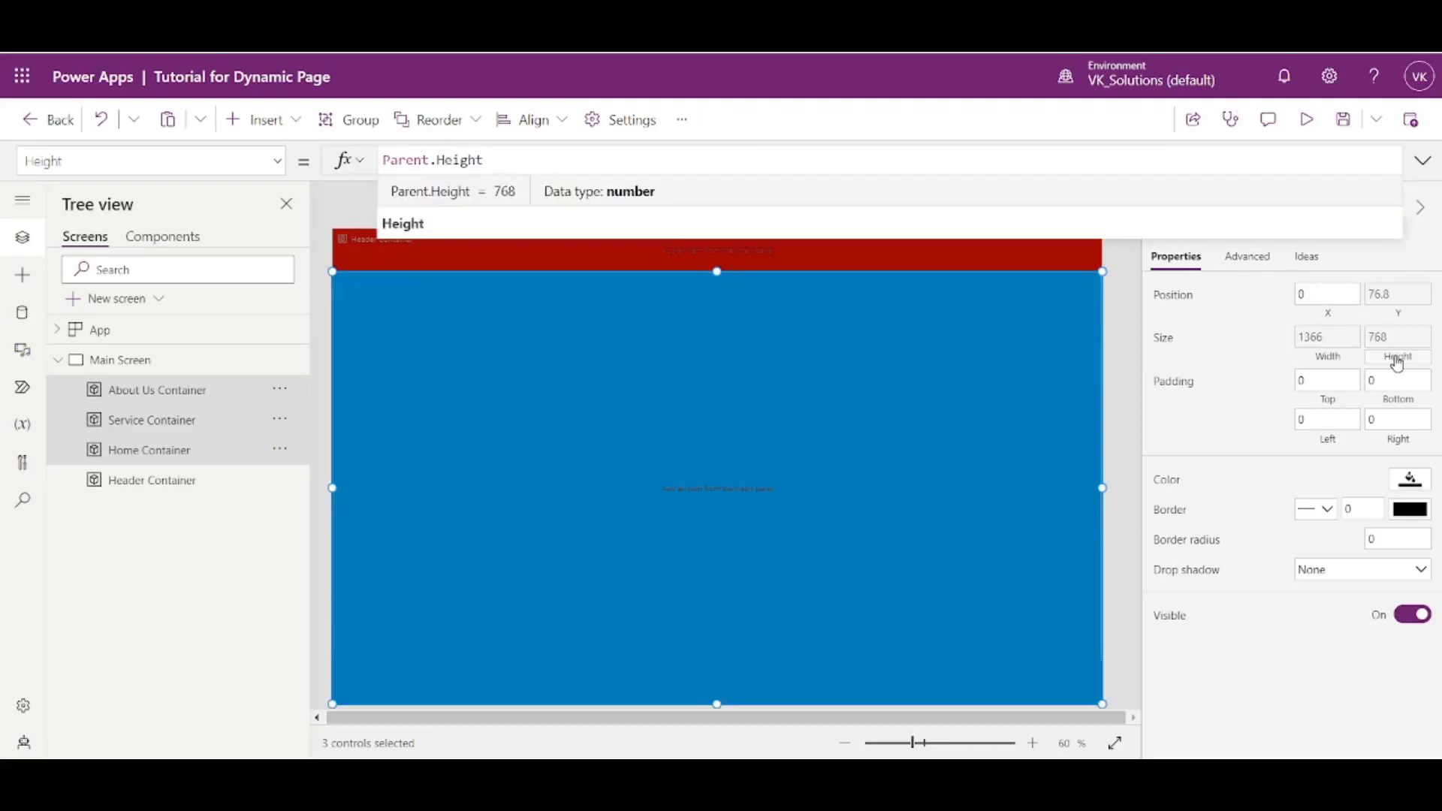
type("*.")
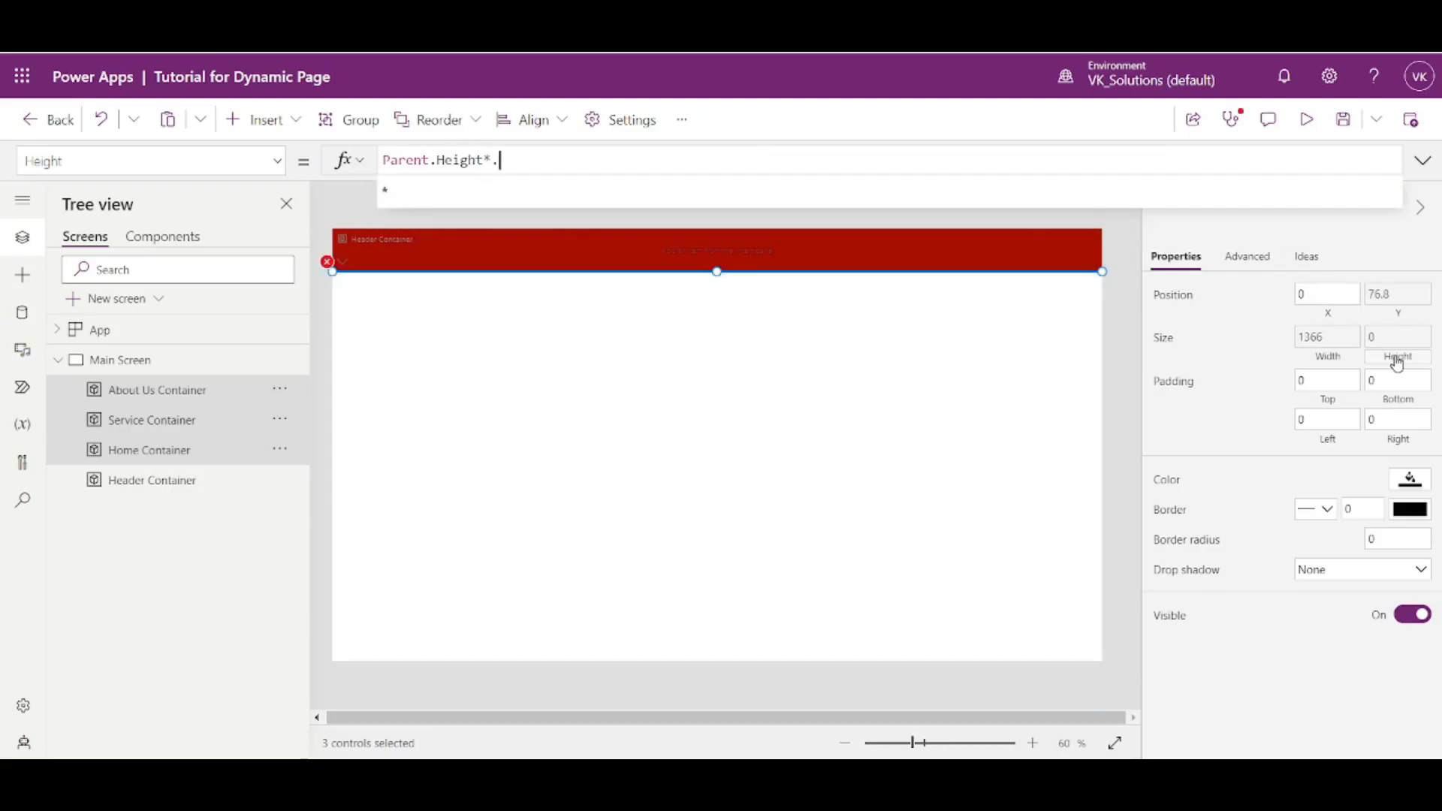
type("9")
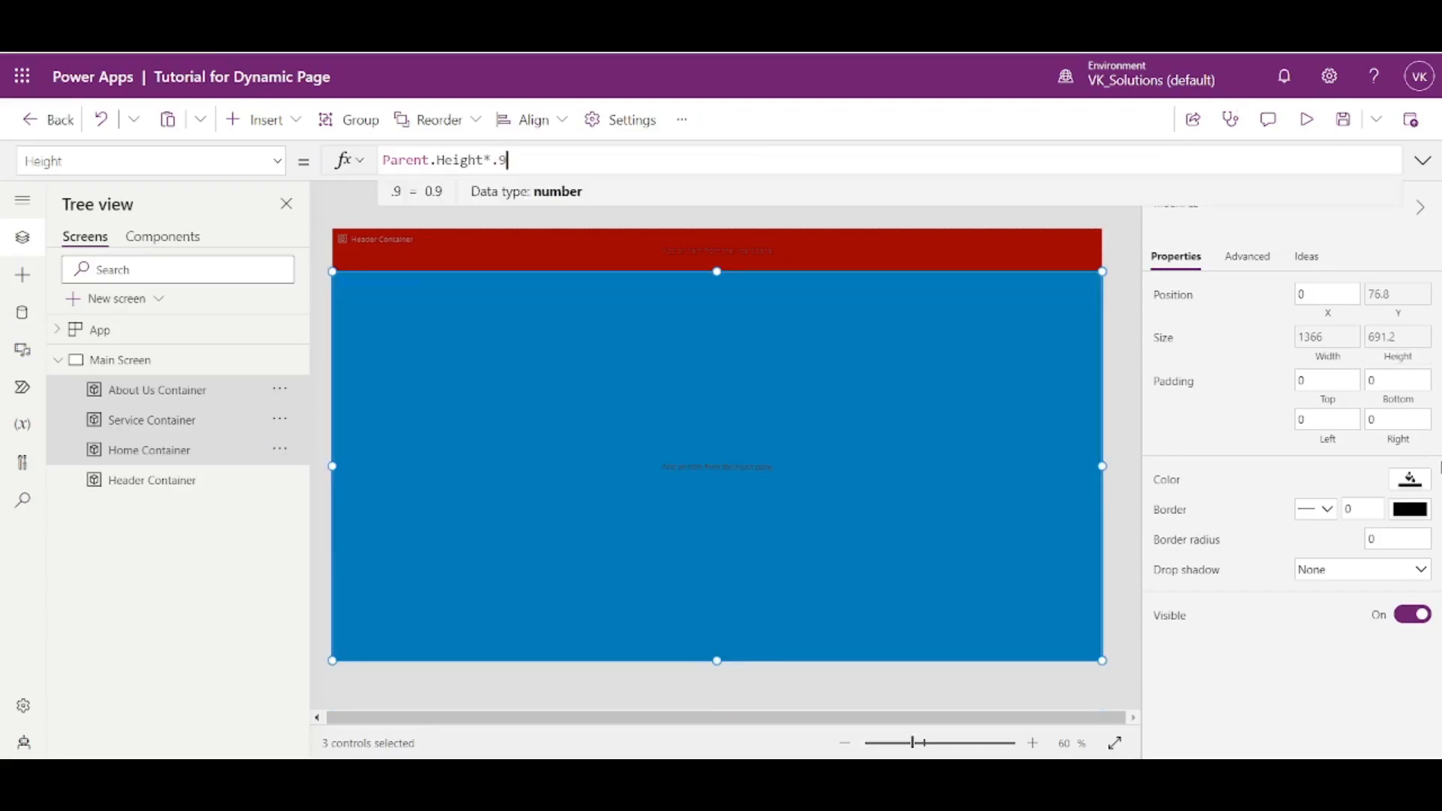
left_click(1121, 269)
left_click(1068, 250)
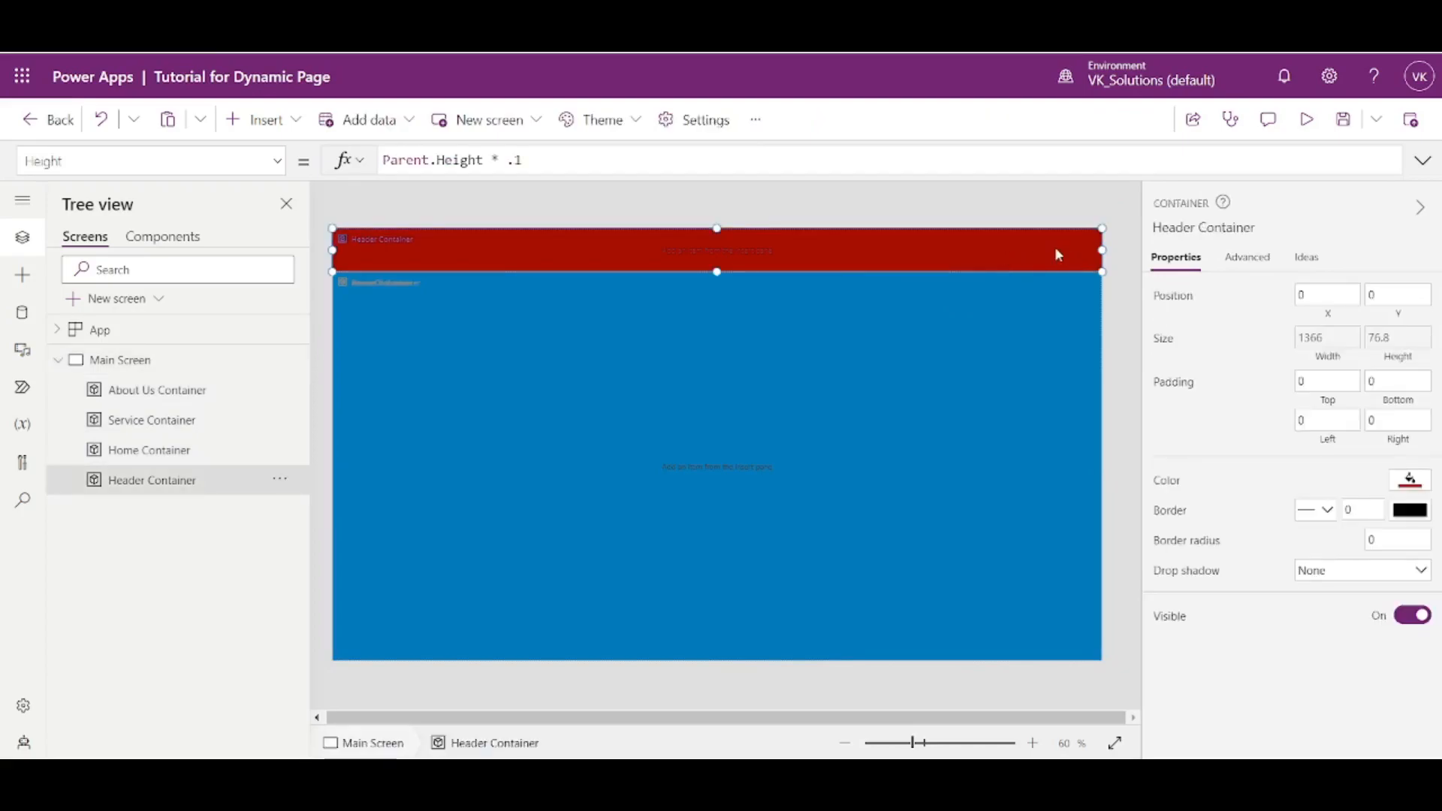
- Comment out Parent.Height*.9 in About Us Container's Height formula and add a new line below it
left_click(1058, 362)
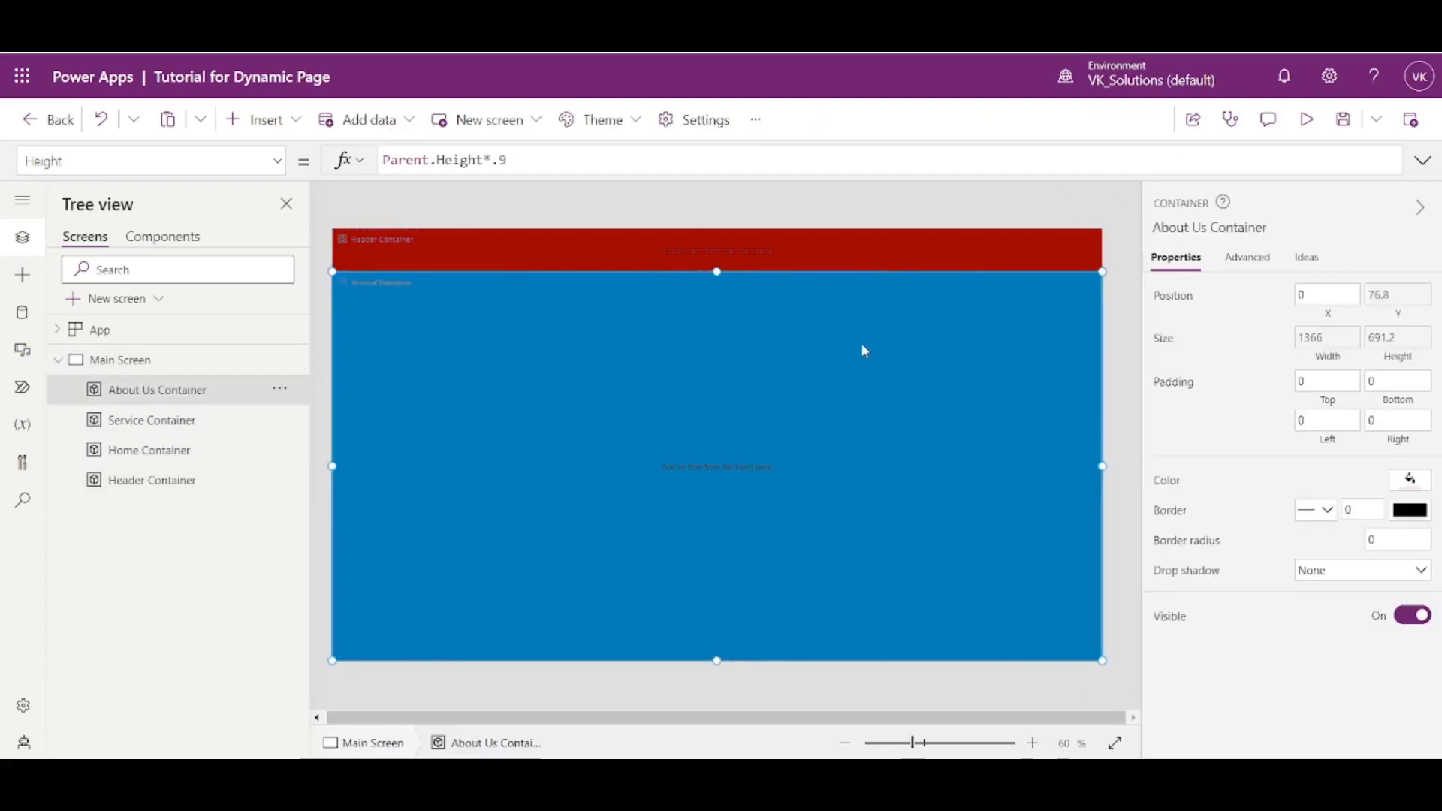
left_click(1410, 366)
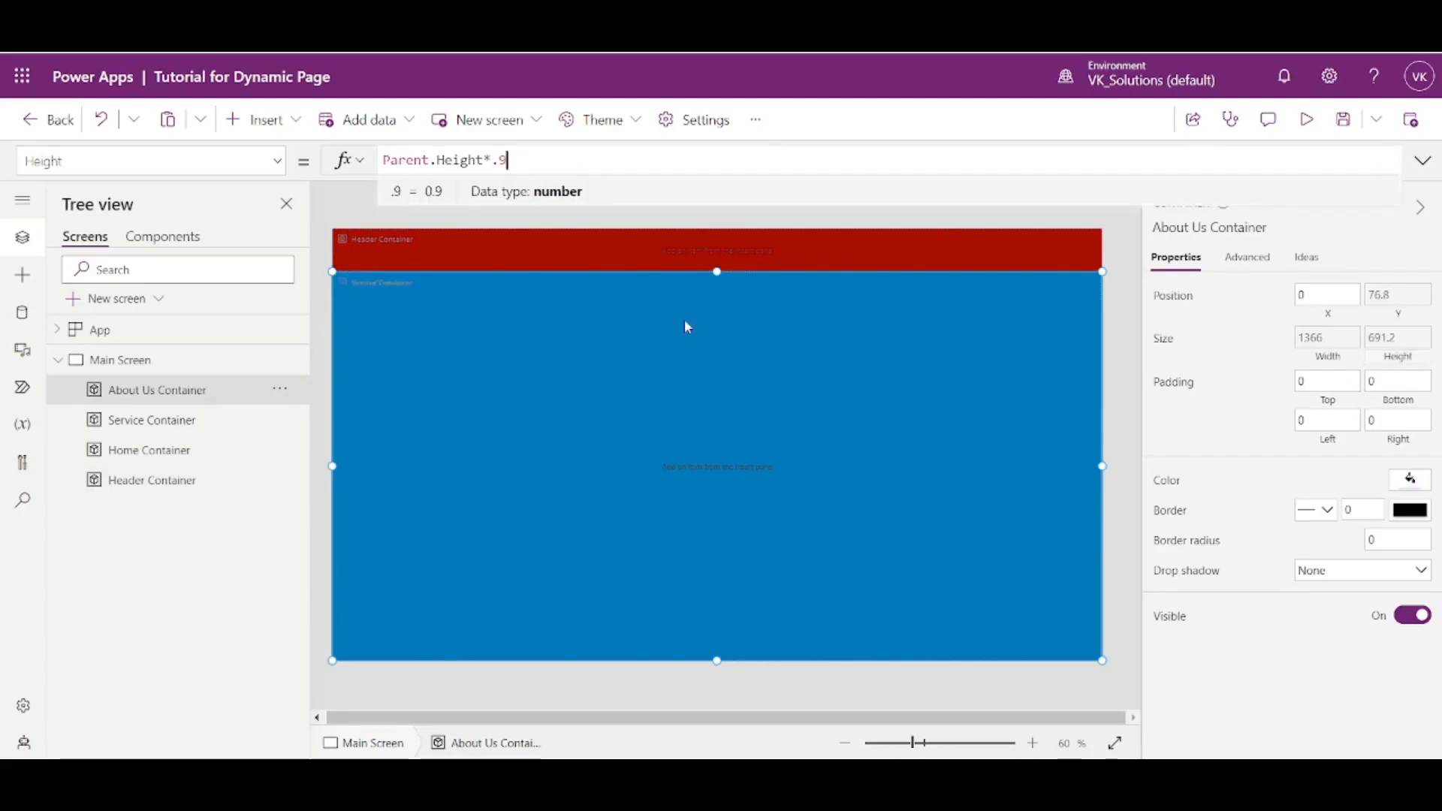
left_click(385, 160)
type("//")
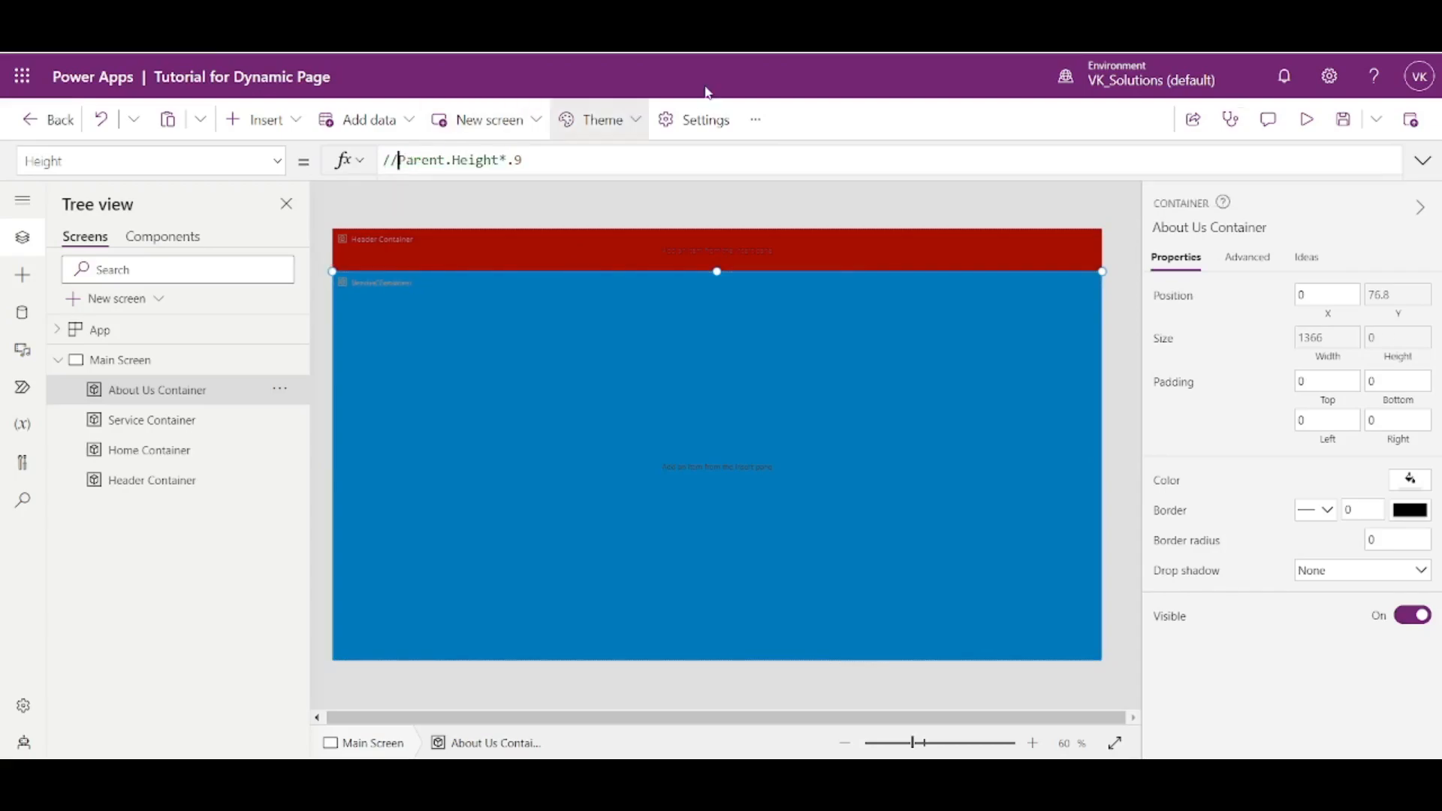
key("shift+Return")
- Enter Parent.Height - 'Header Container'.Height as About Us Container's active Height formula, and check the layout in the app preview
type("Parent.")
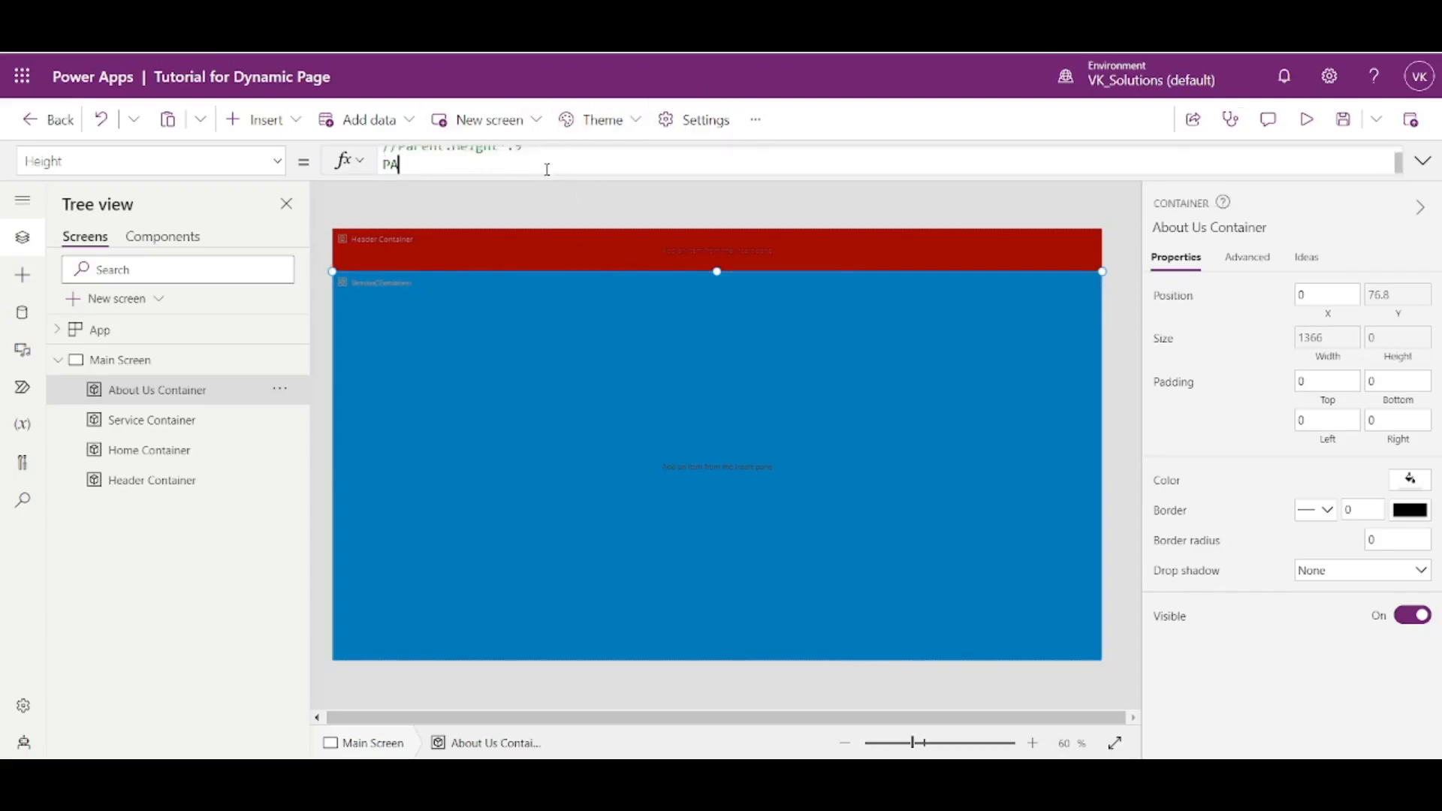
type("Height ")
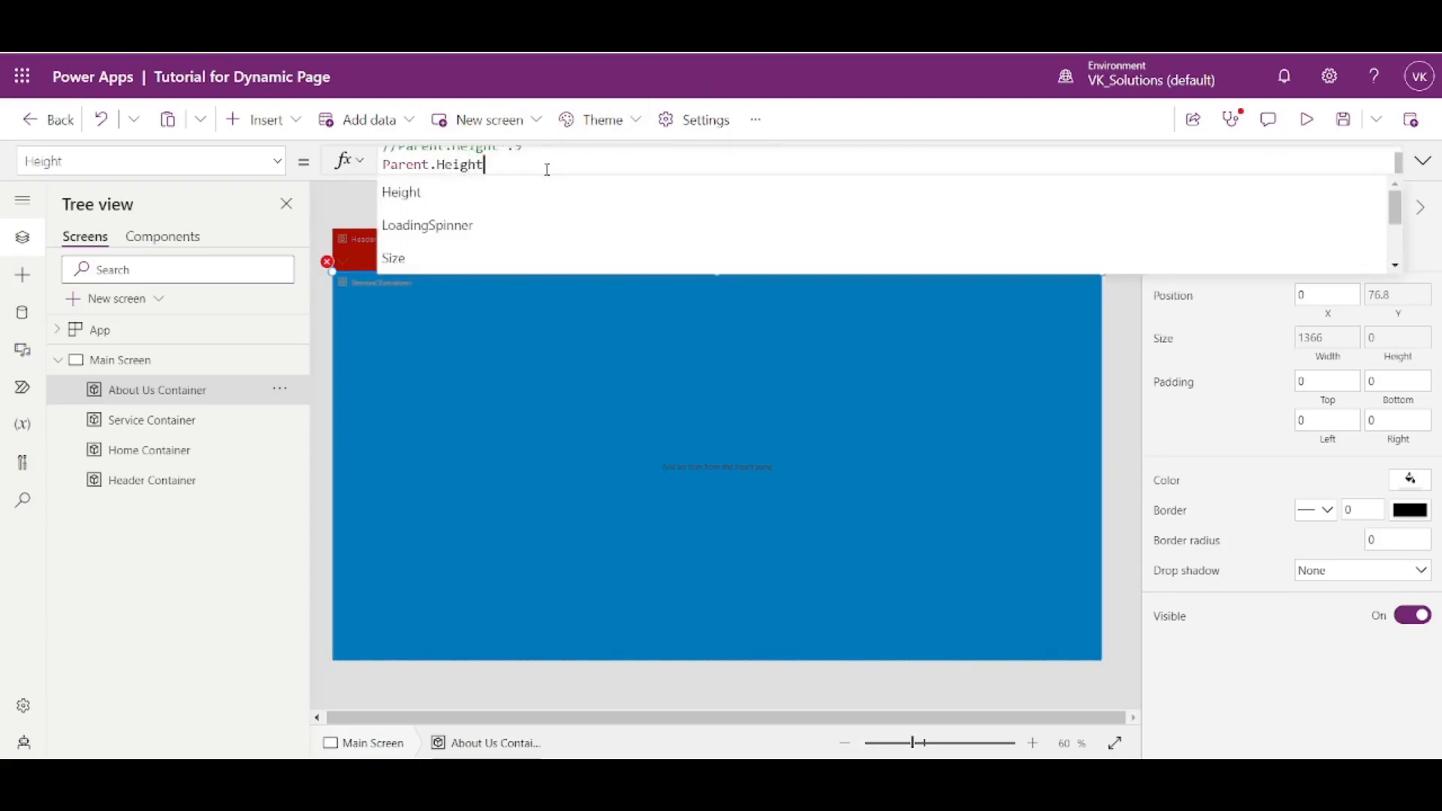
type("-")
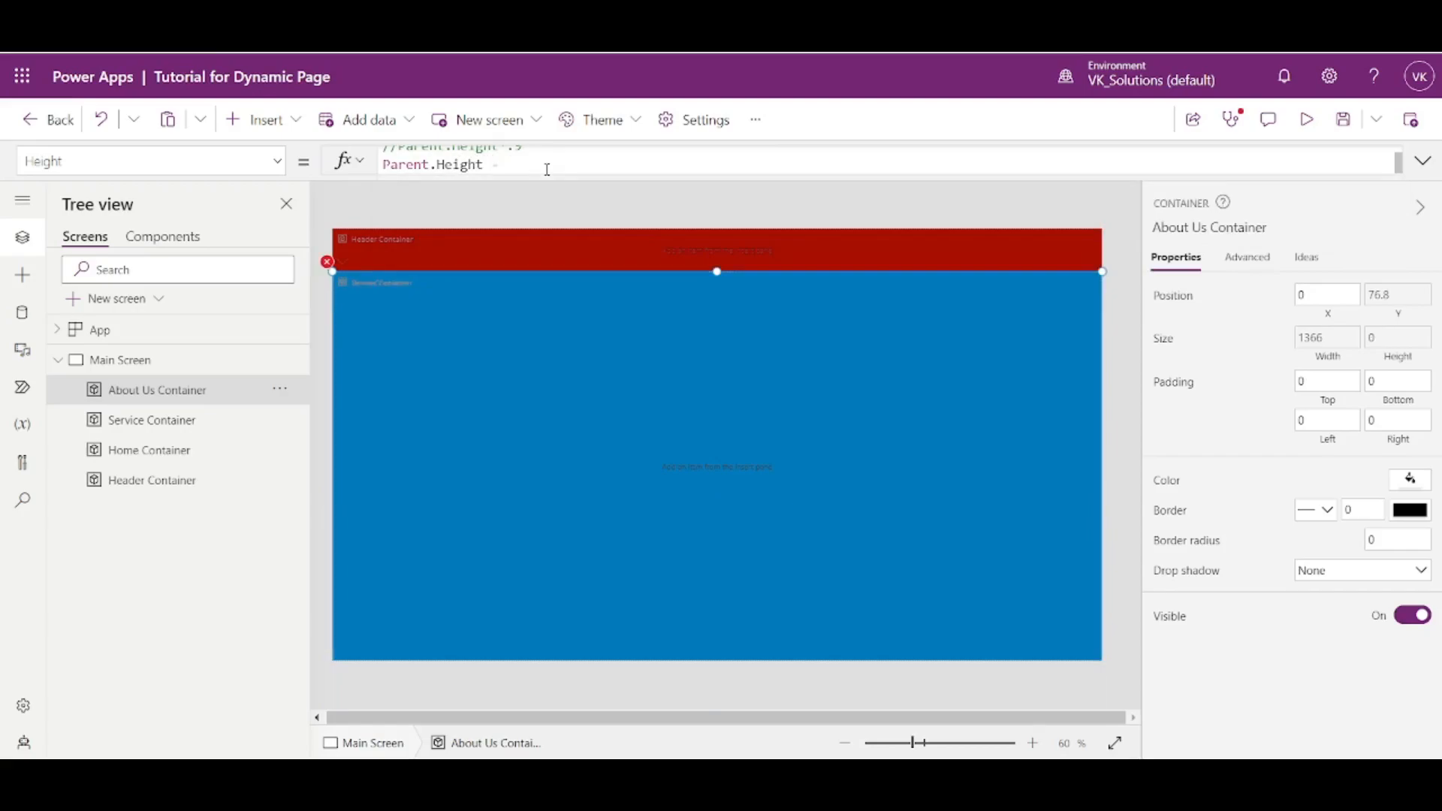
type(" Header")
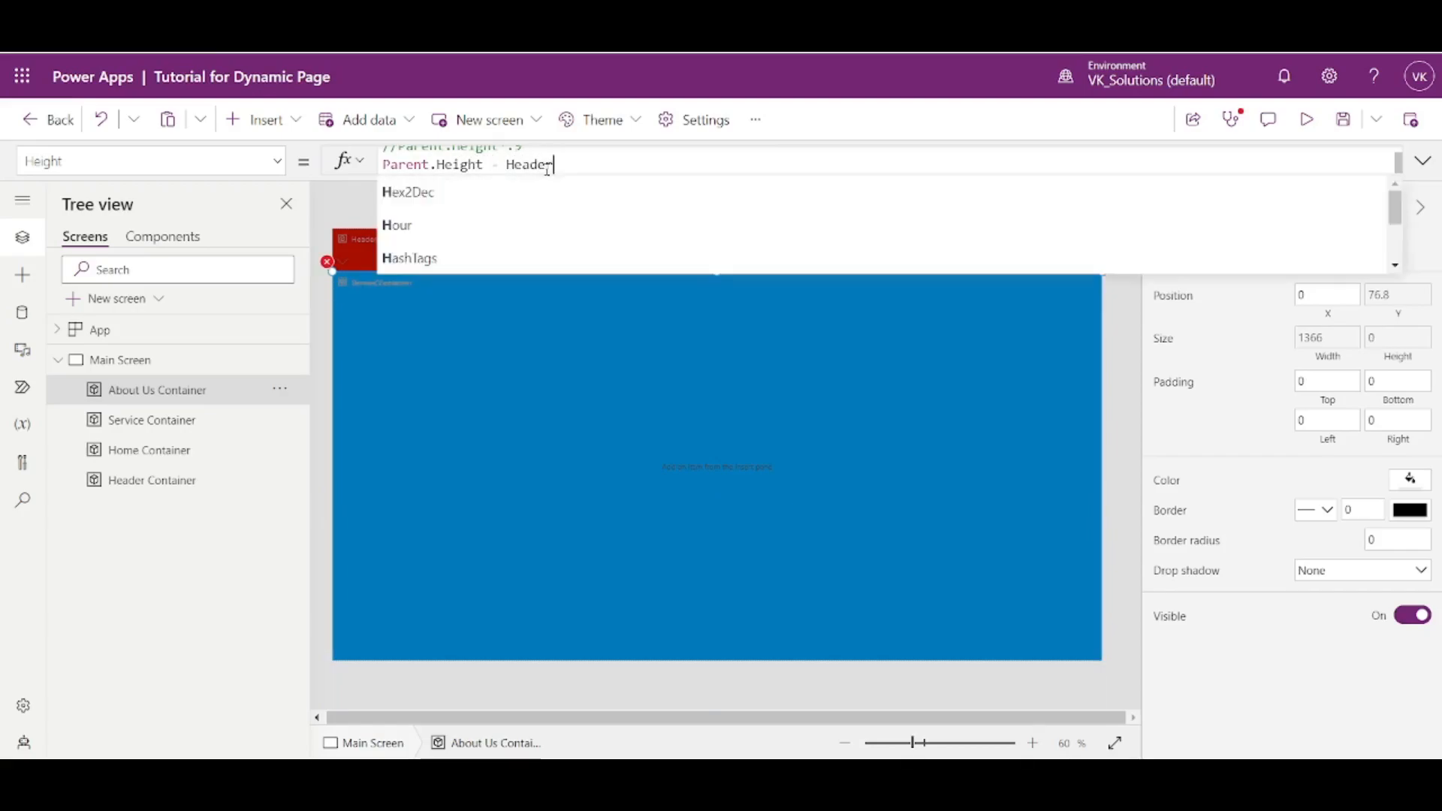
left_click(521, 191)
type(".HEig")
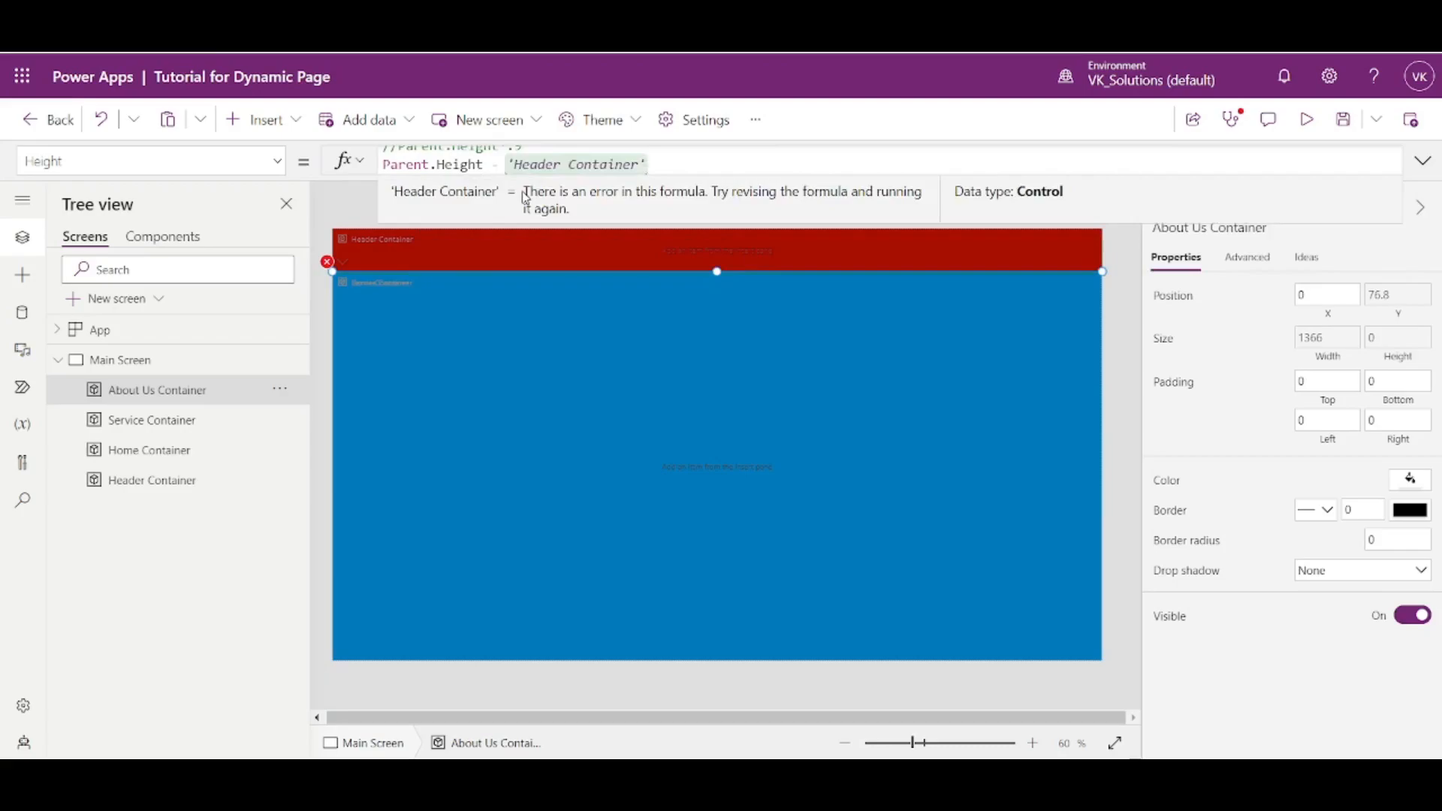
type("ht")
left_click(522, 191)
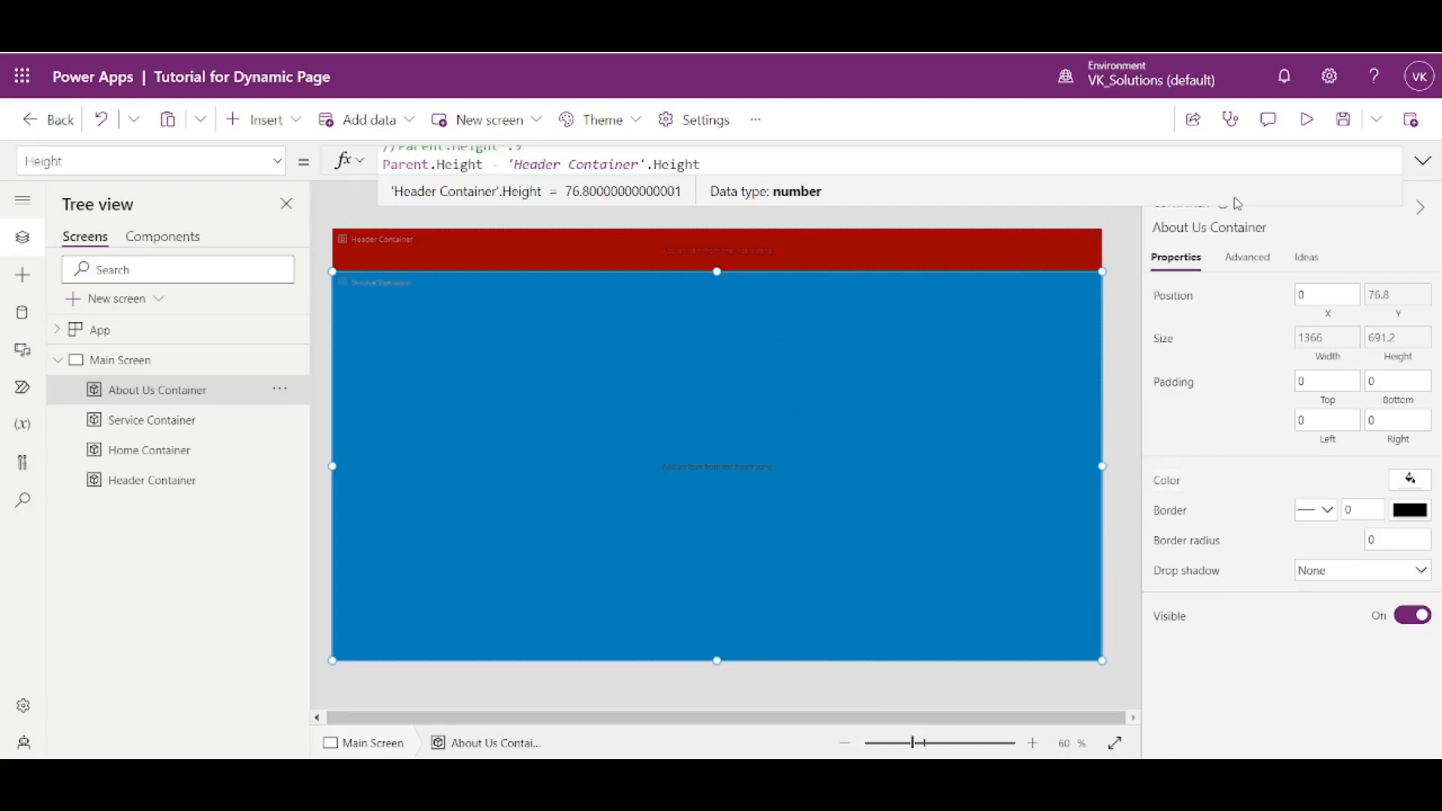
left_click(1303, 123)
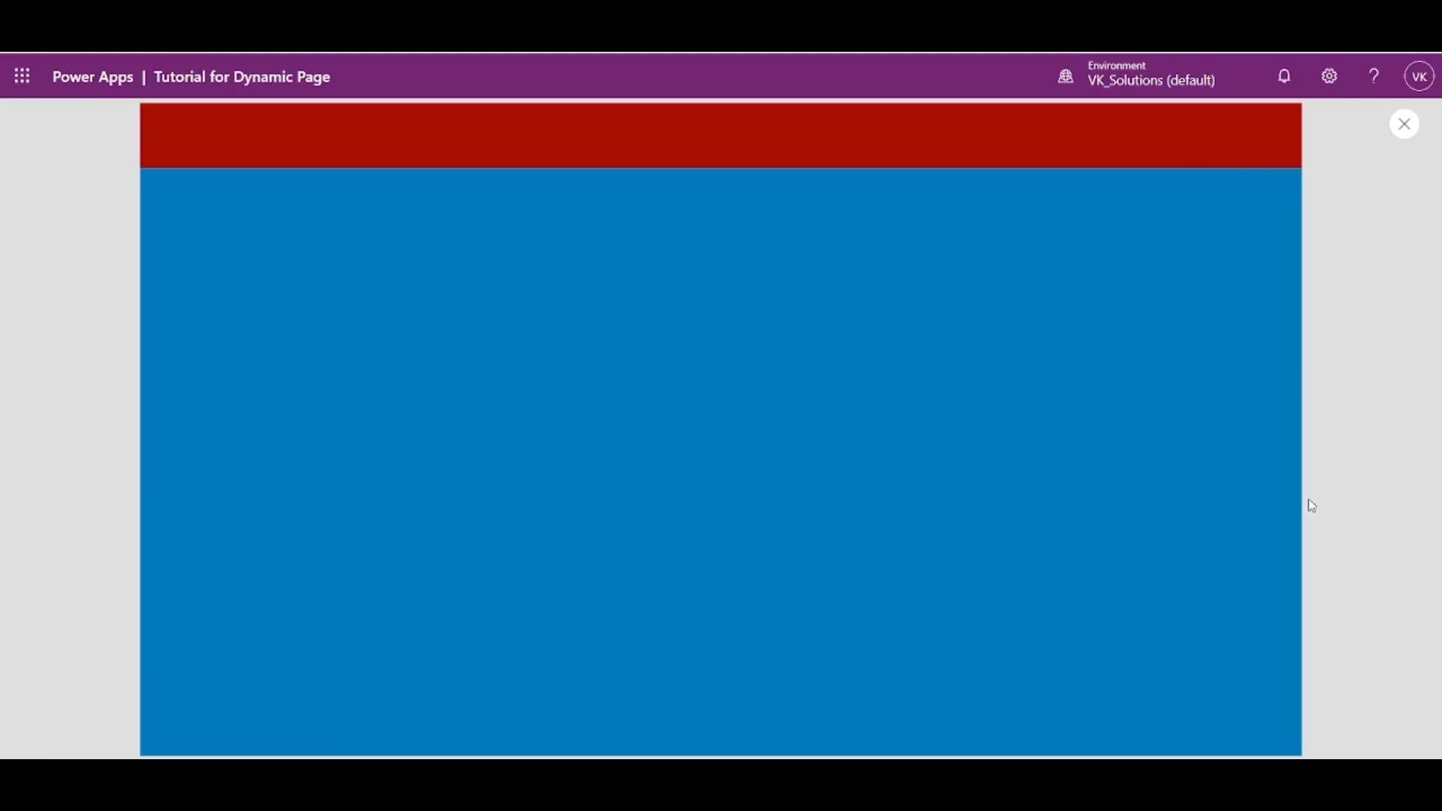
left_click(1405, 124)
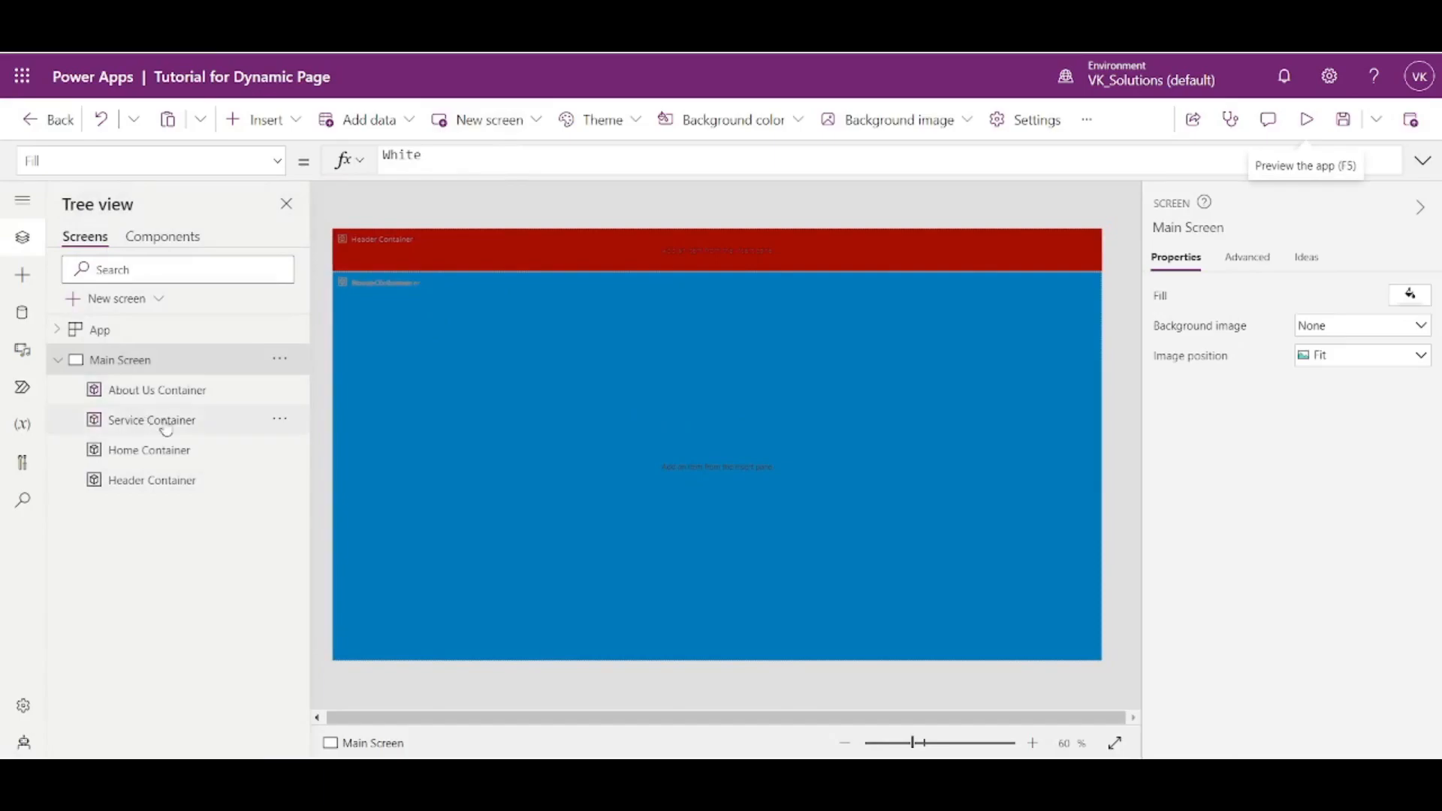
- Insert a text label into Header Container and set its X position to 0
left_click(206, 449)
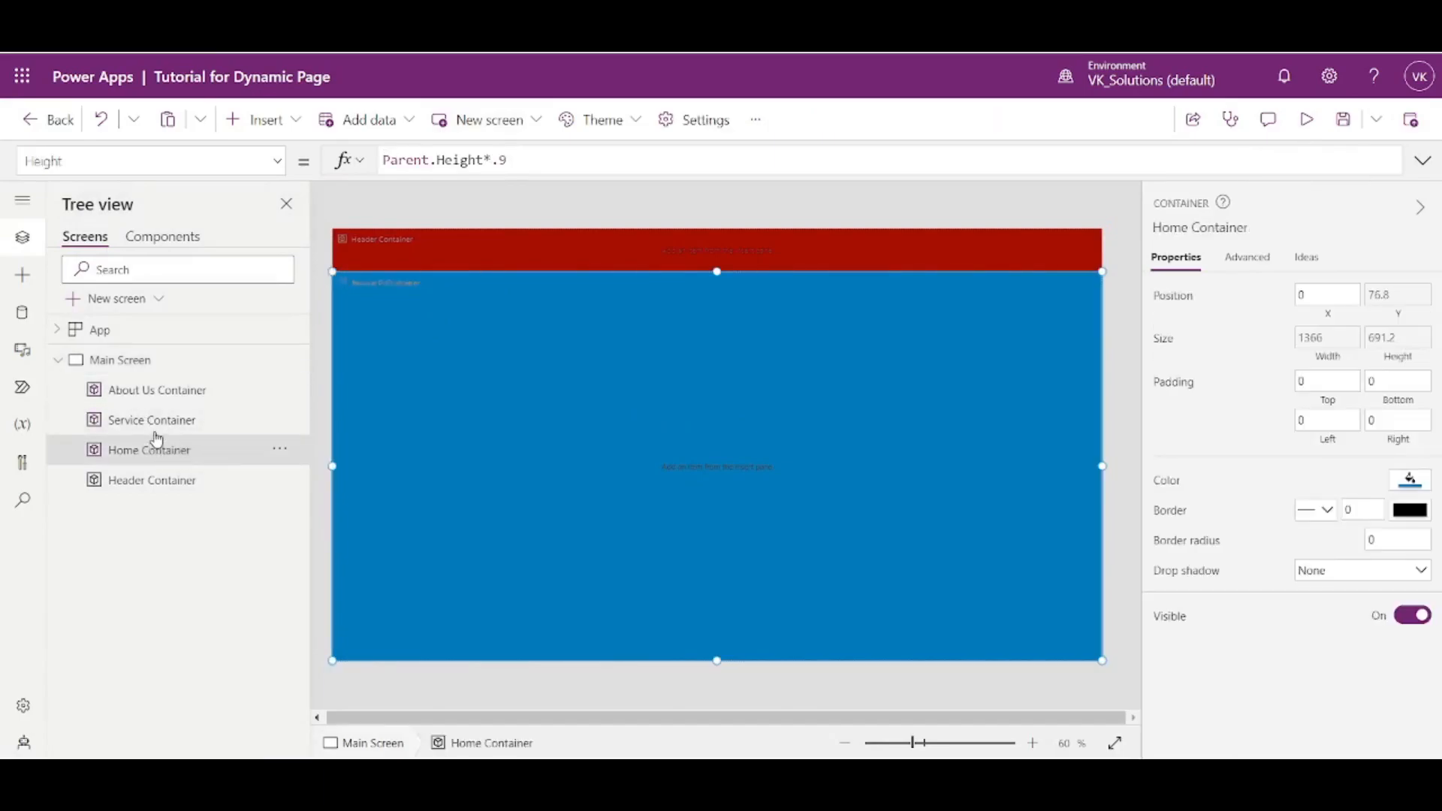
left_click(165, 485)
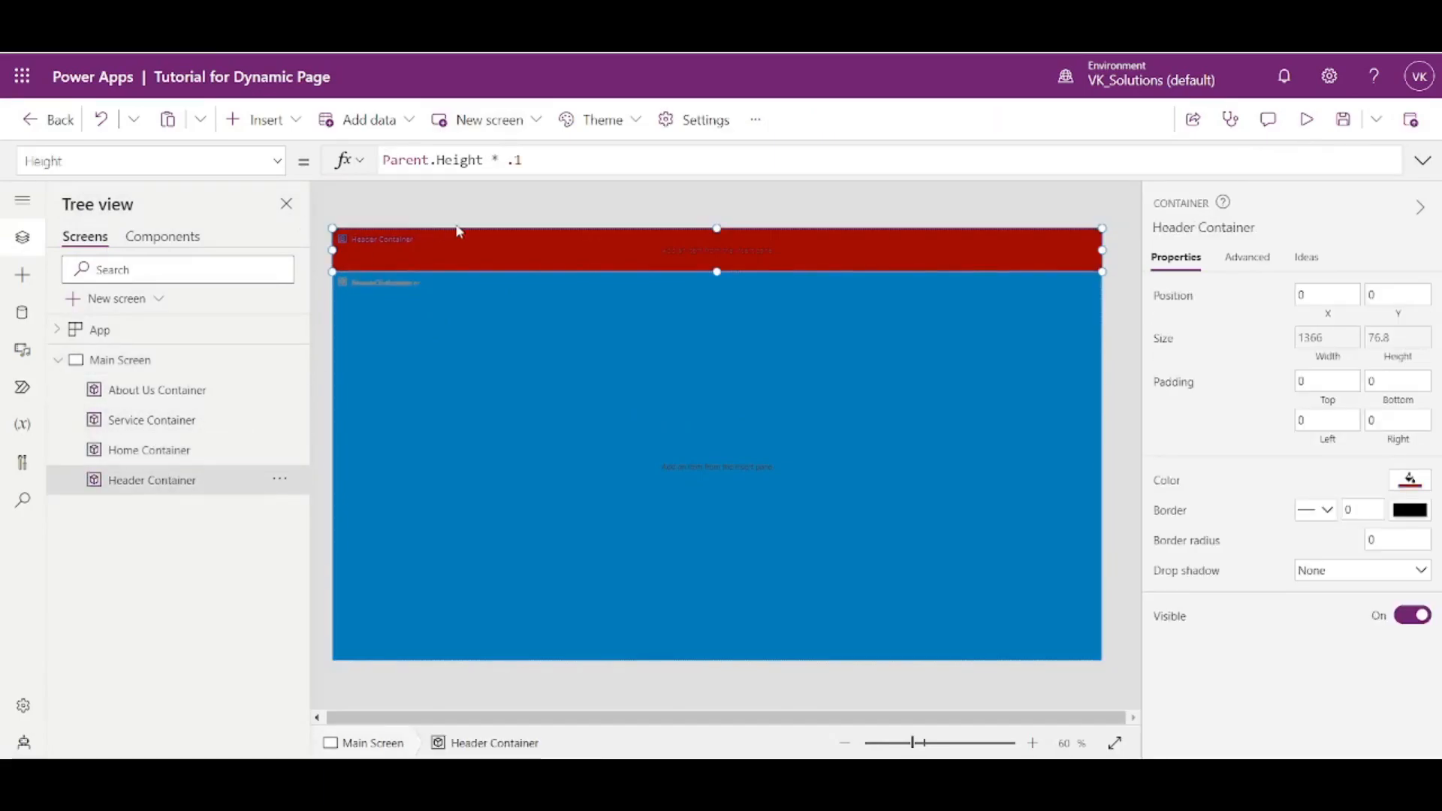
left_click(283, 120)
left_click(304, 245)
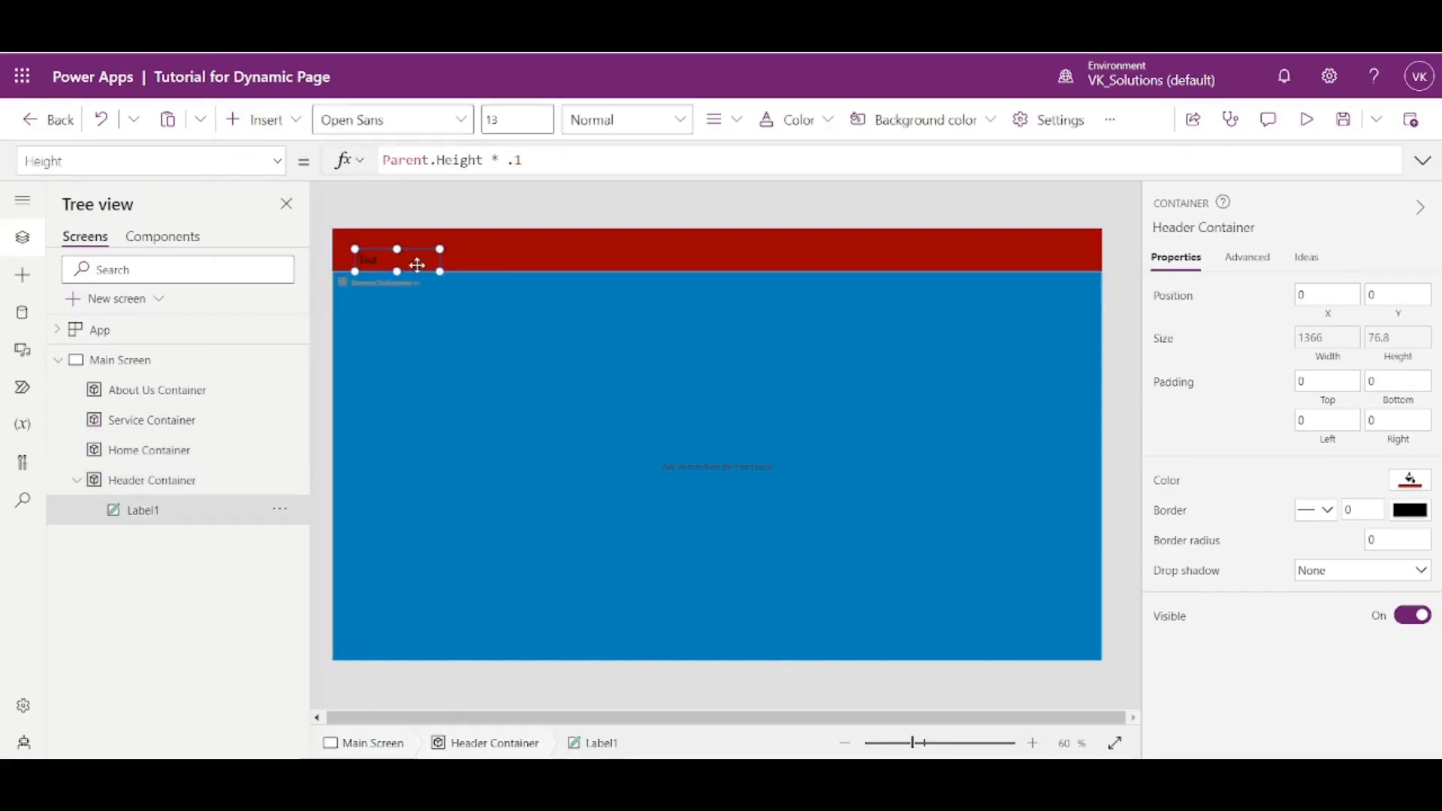
left_click(1317, 652)
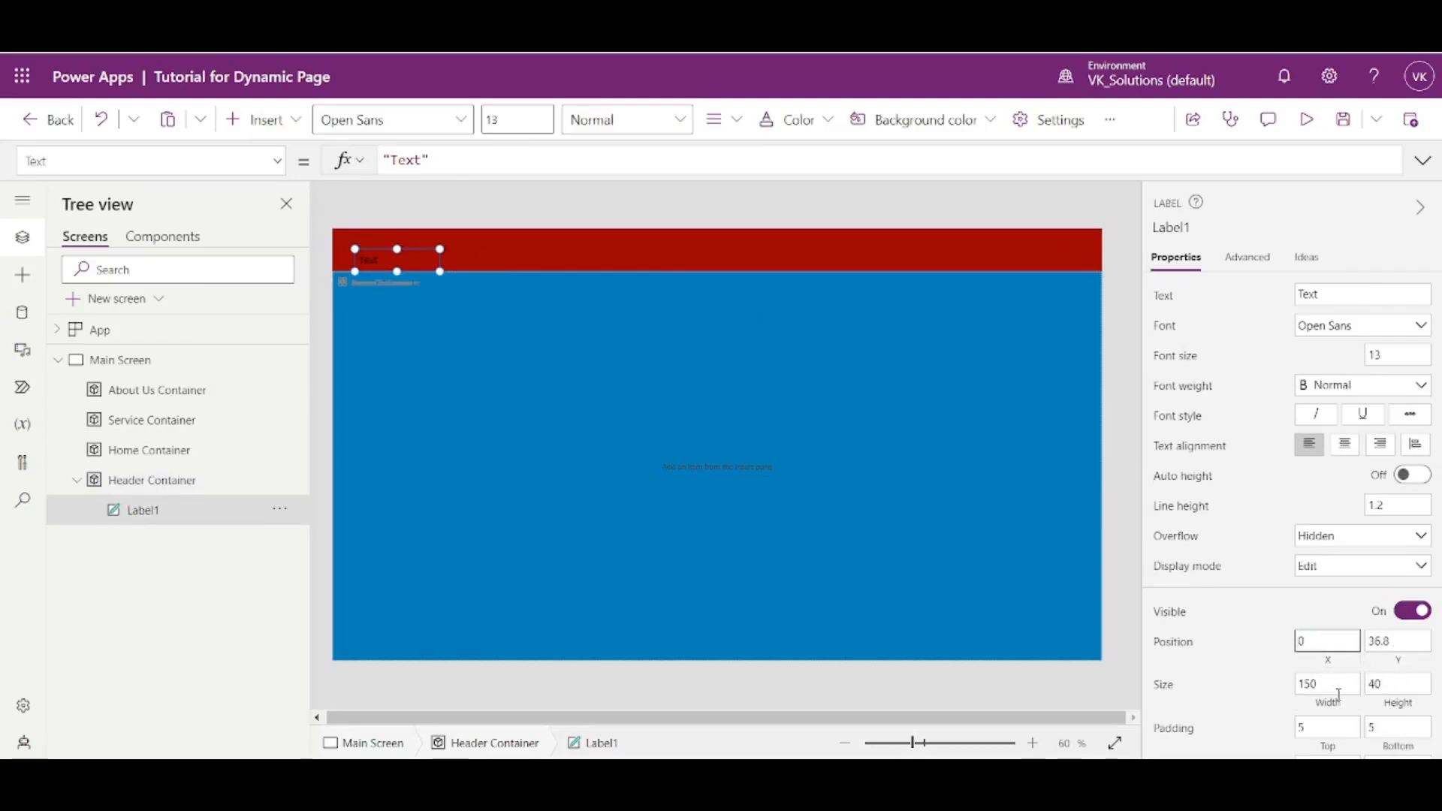
key("Return")
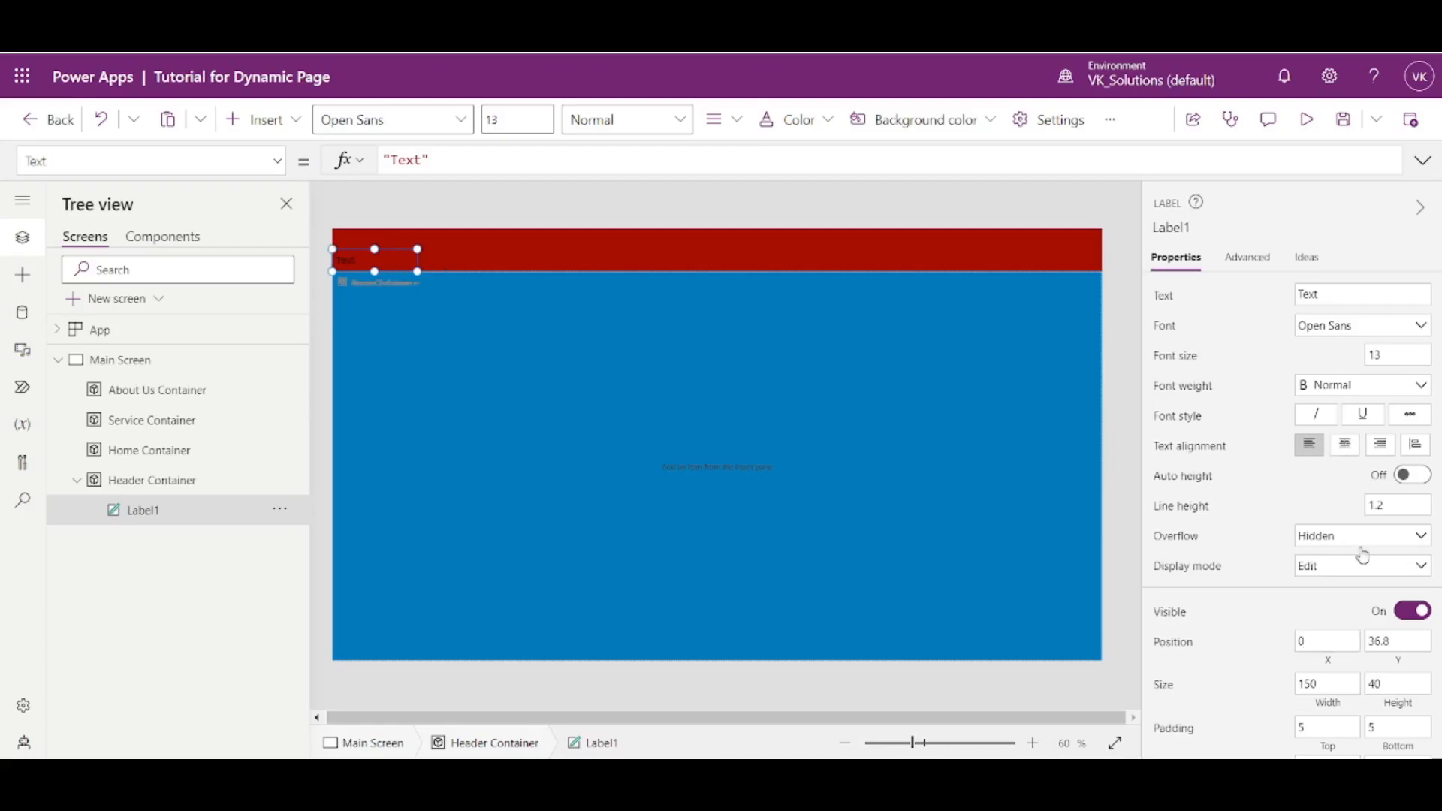
- Set the header label's Width formula to Parent.Width and its Height formula to Parent.Height
left_click(1330, 706)
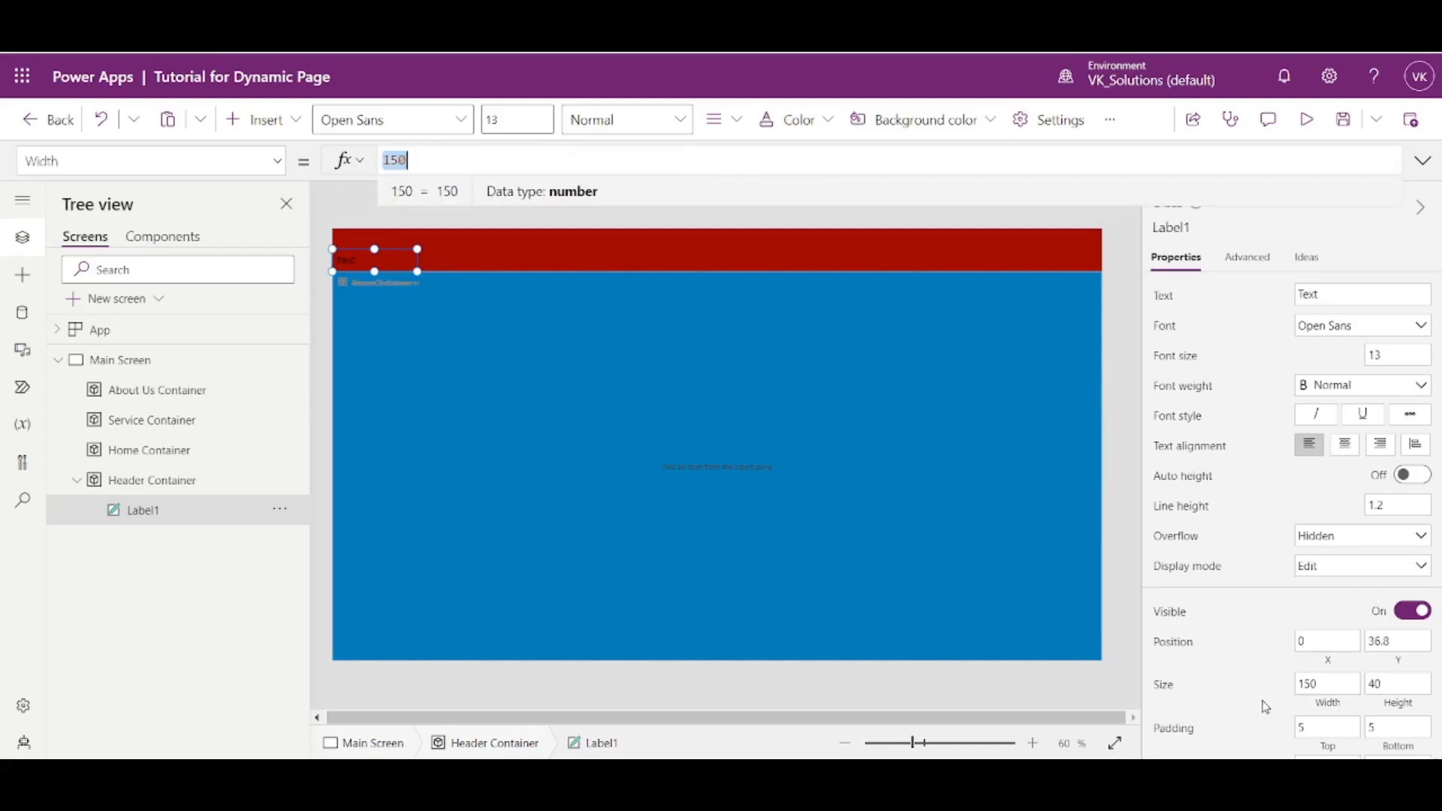
type("Parent")
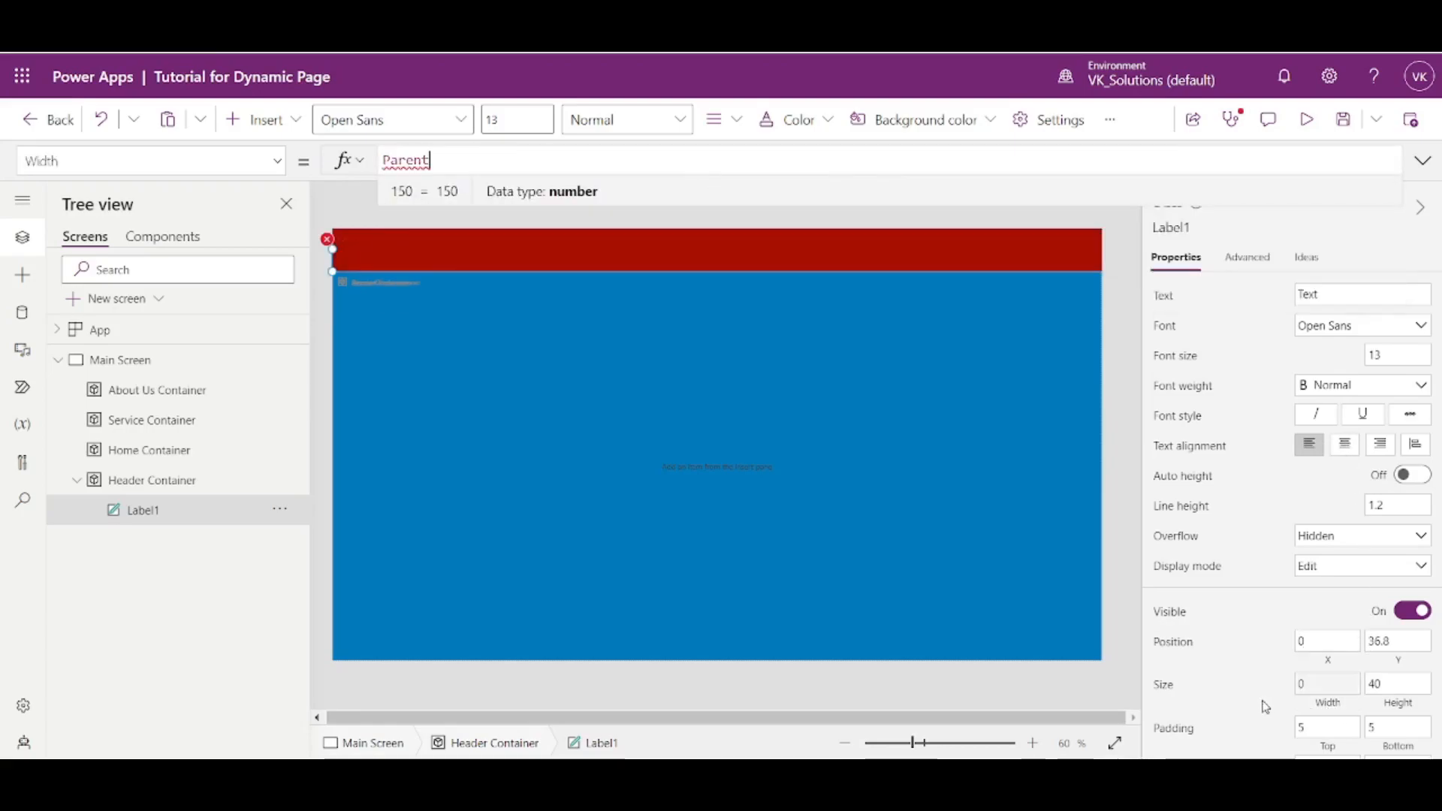
type(".Width")
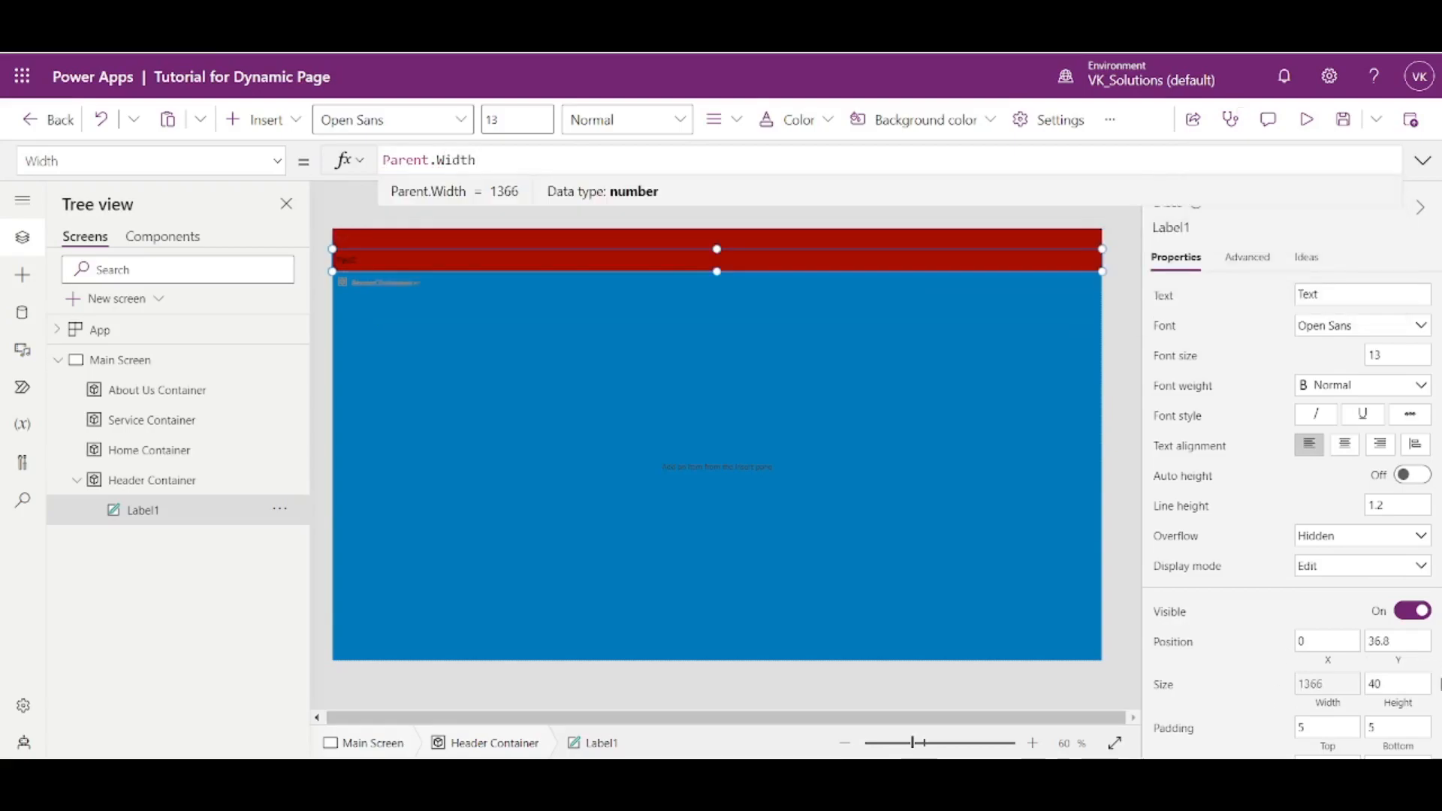
left_click(1396, 688)
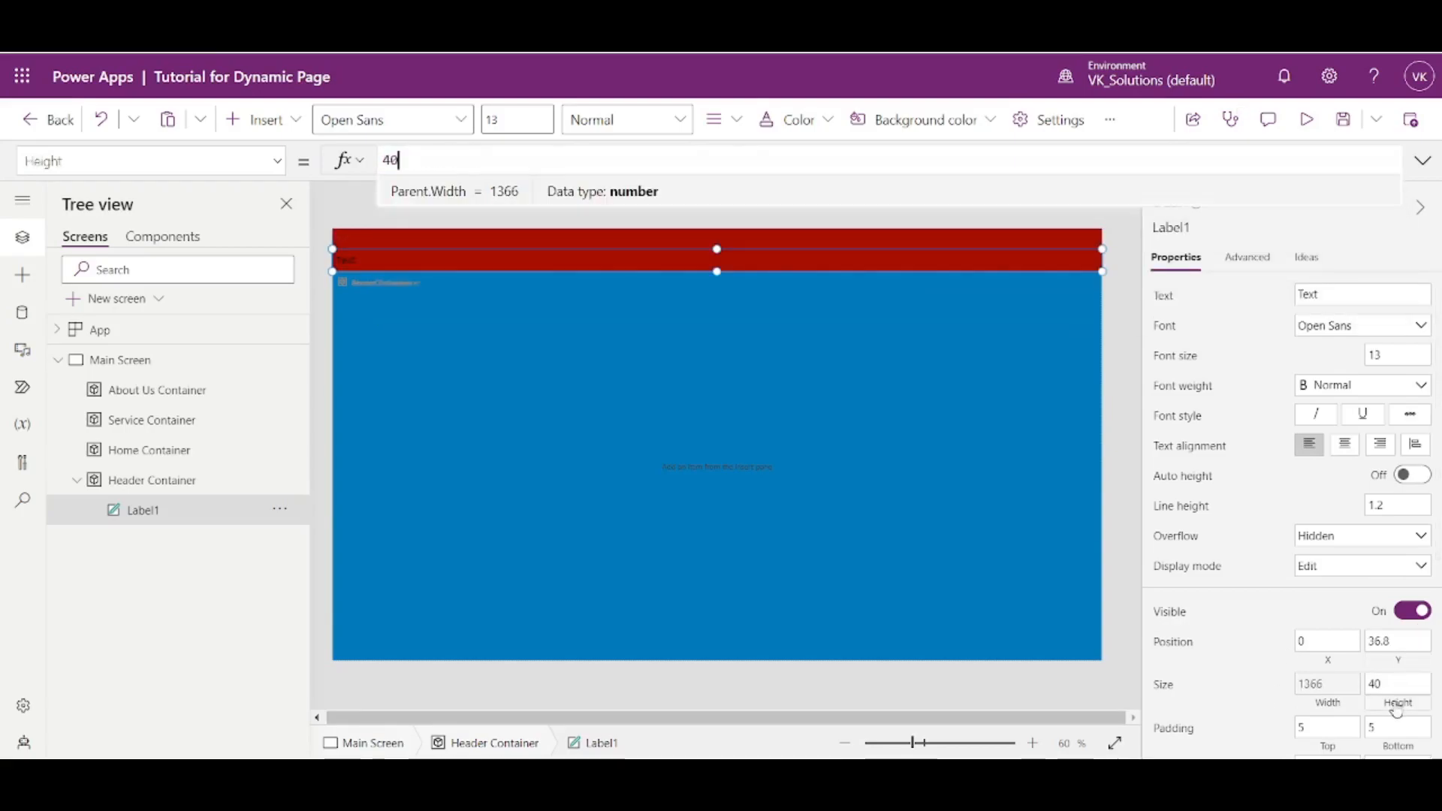
type("Pare")
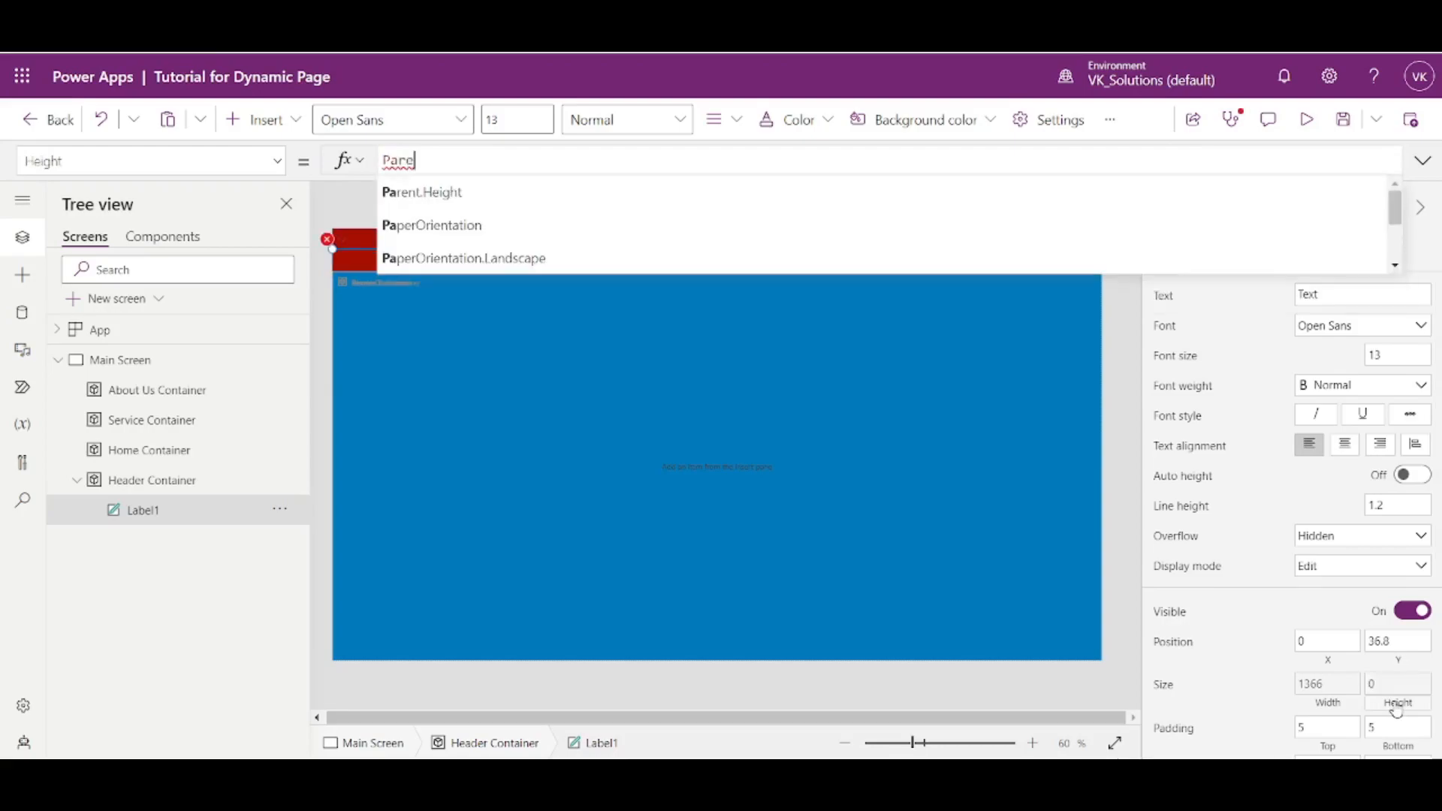
type("nt.Height")
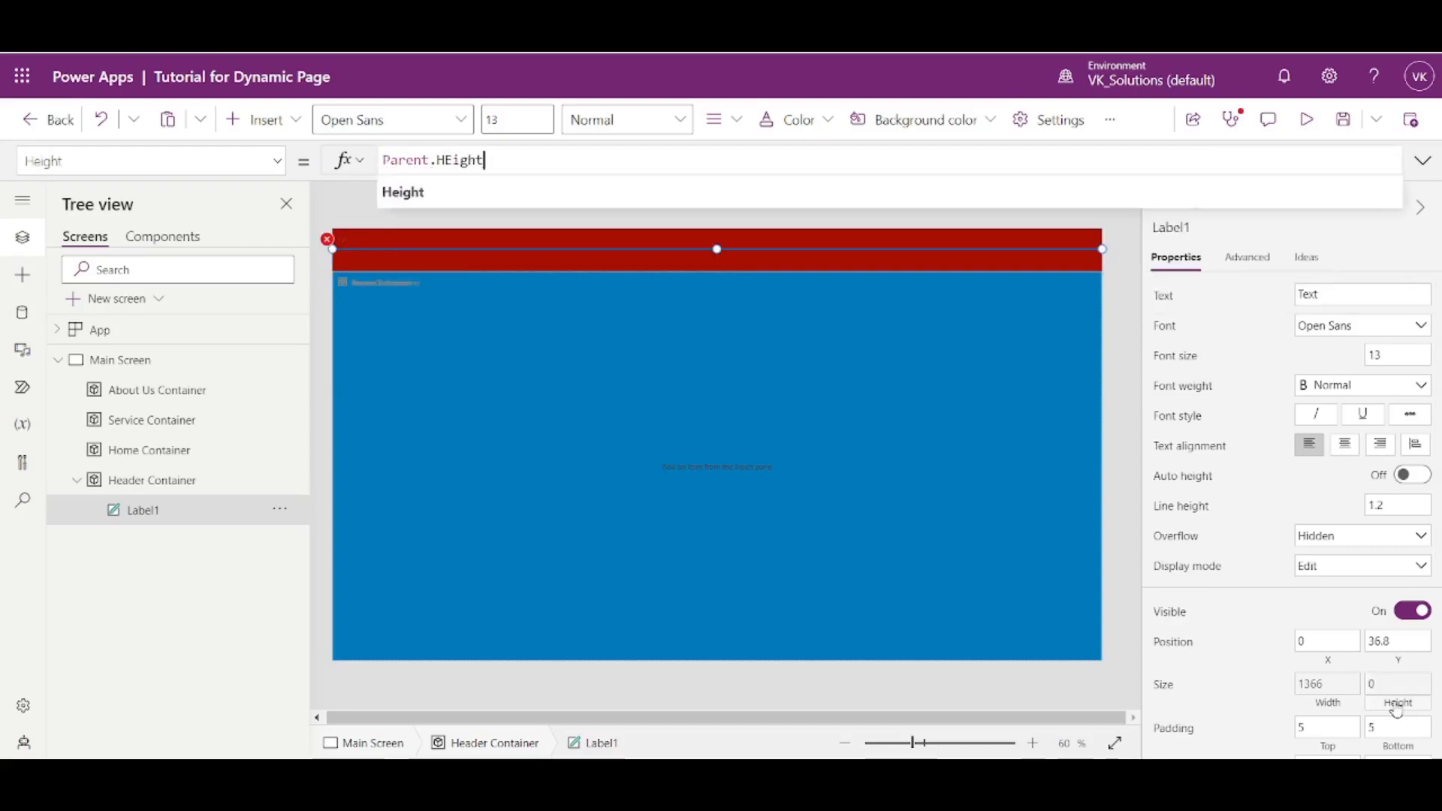
- Set the header label's Y position to 0
left_click(1399, 640)
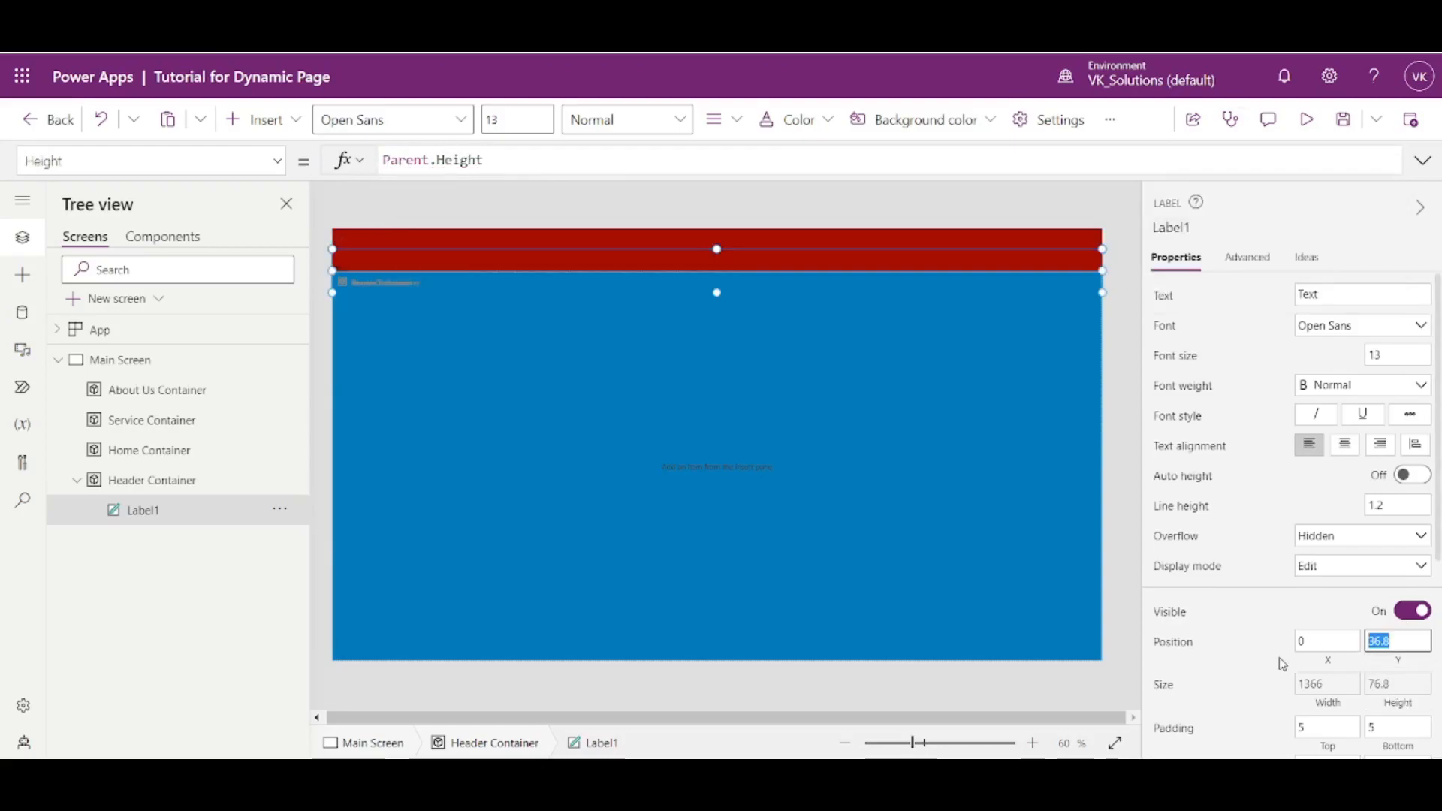
type("0")
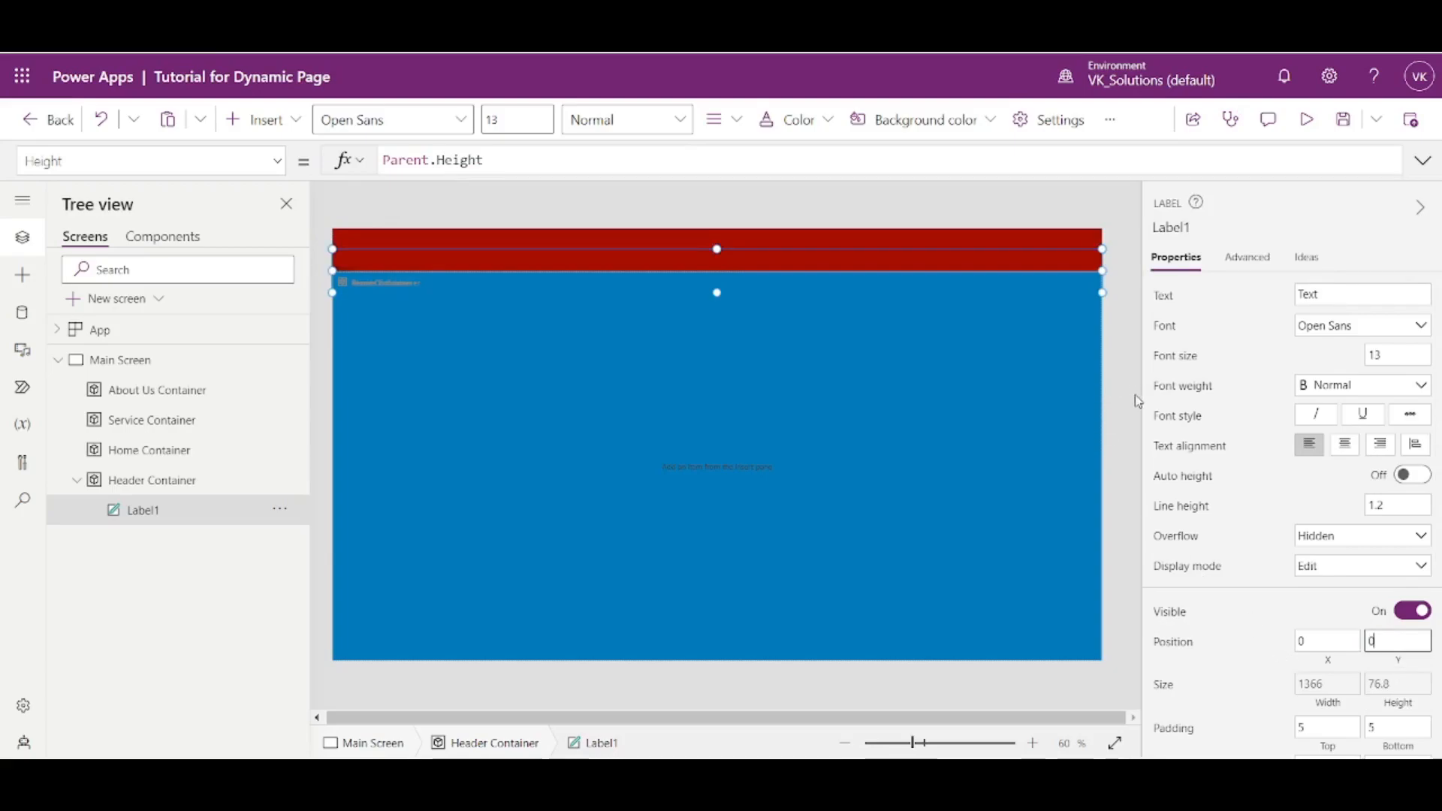
left_click(1238, 605)
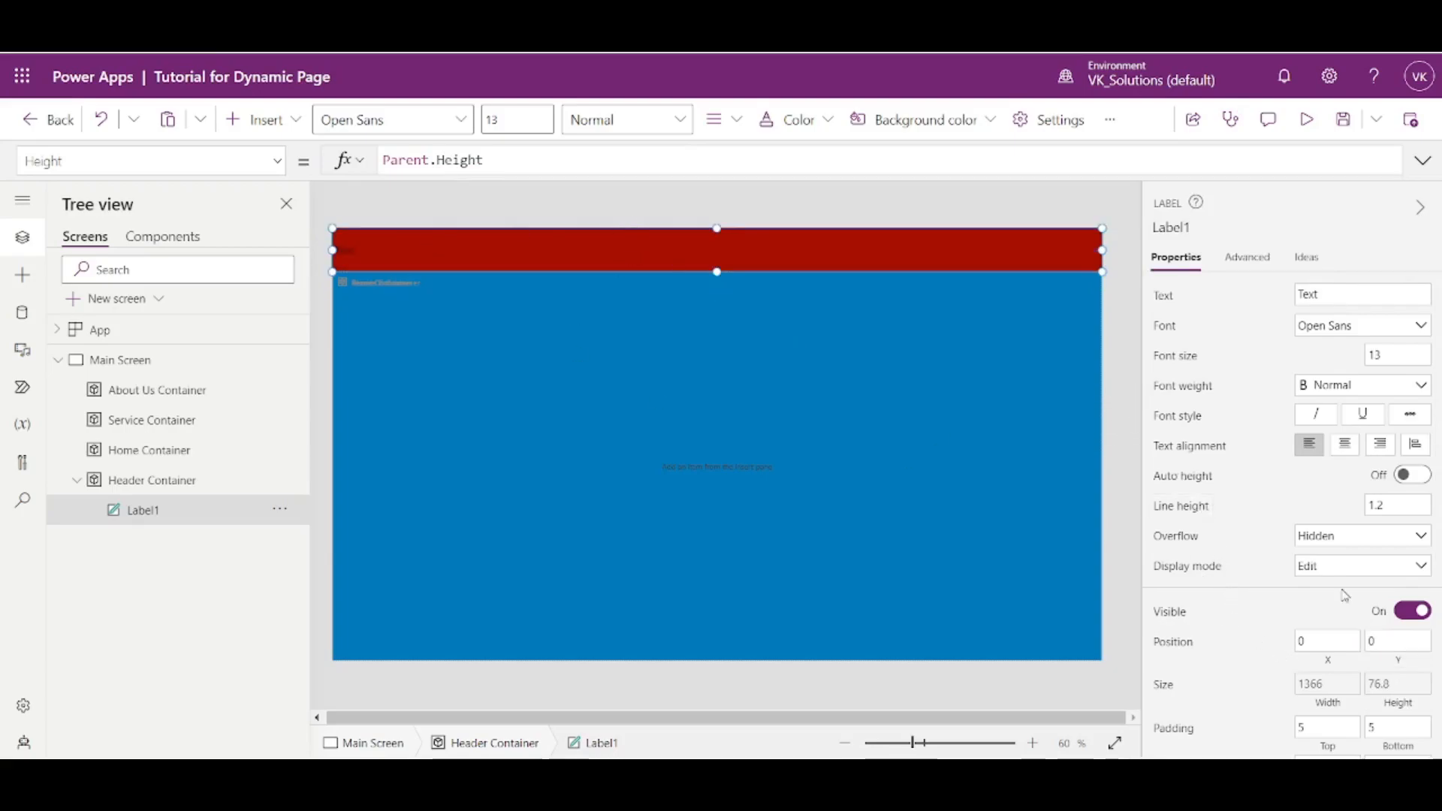
- Compare the header label's Height formula with Header Container's Height formula
scroll(1397, 691, "down", 1)
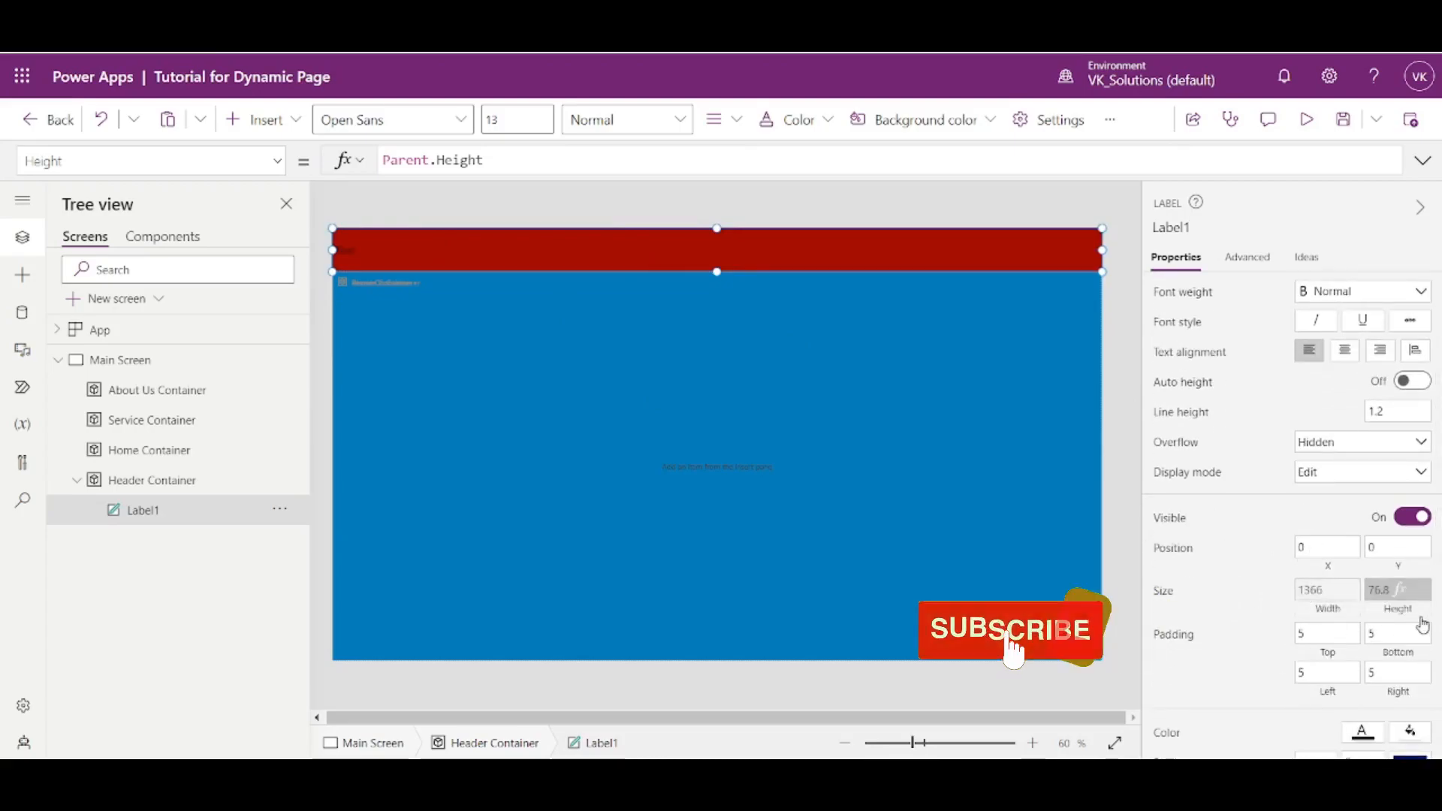
left_click(1399, 610)
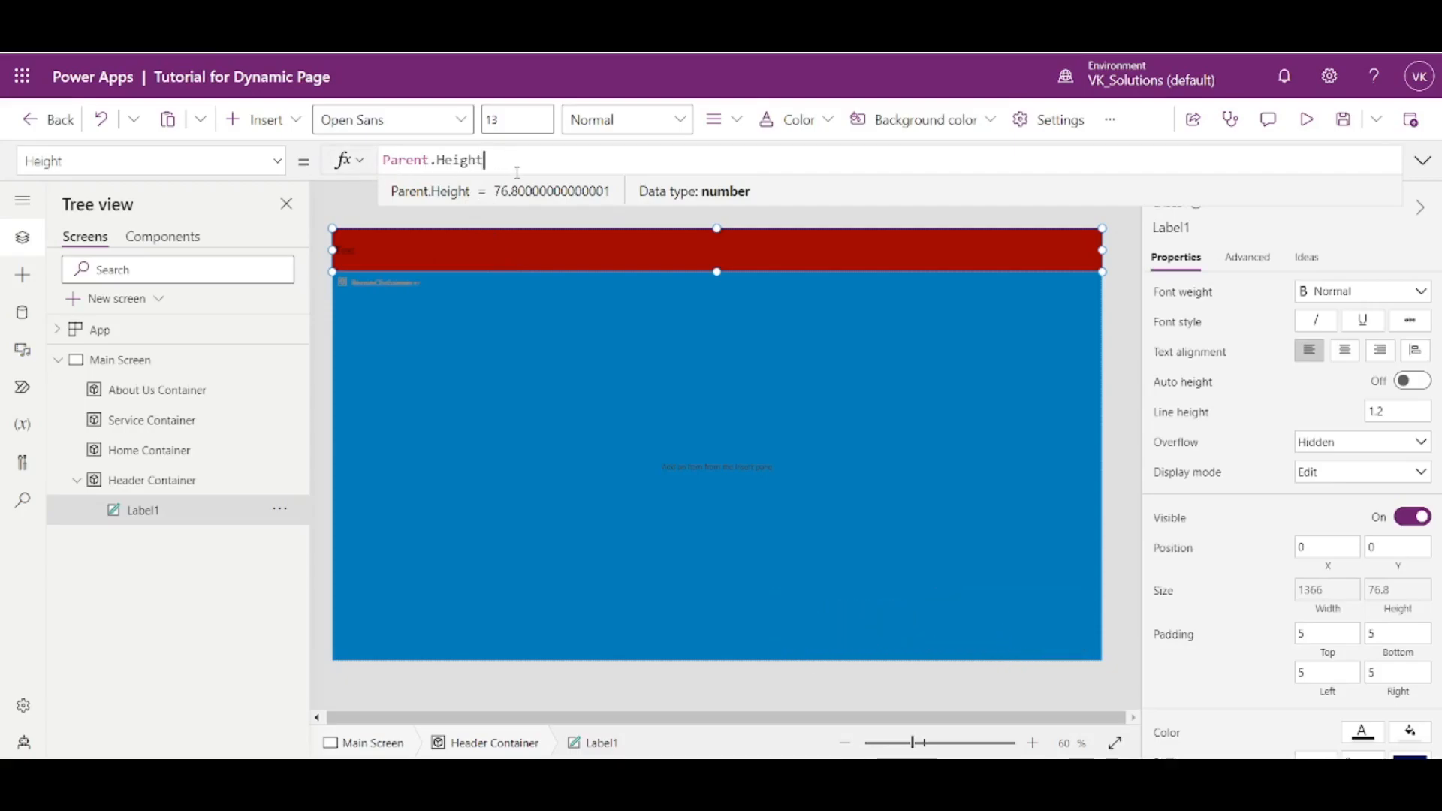
left_click(148, 492)
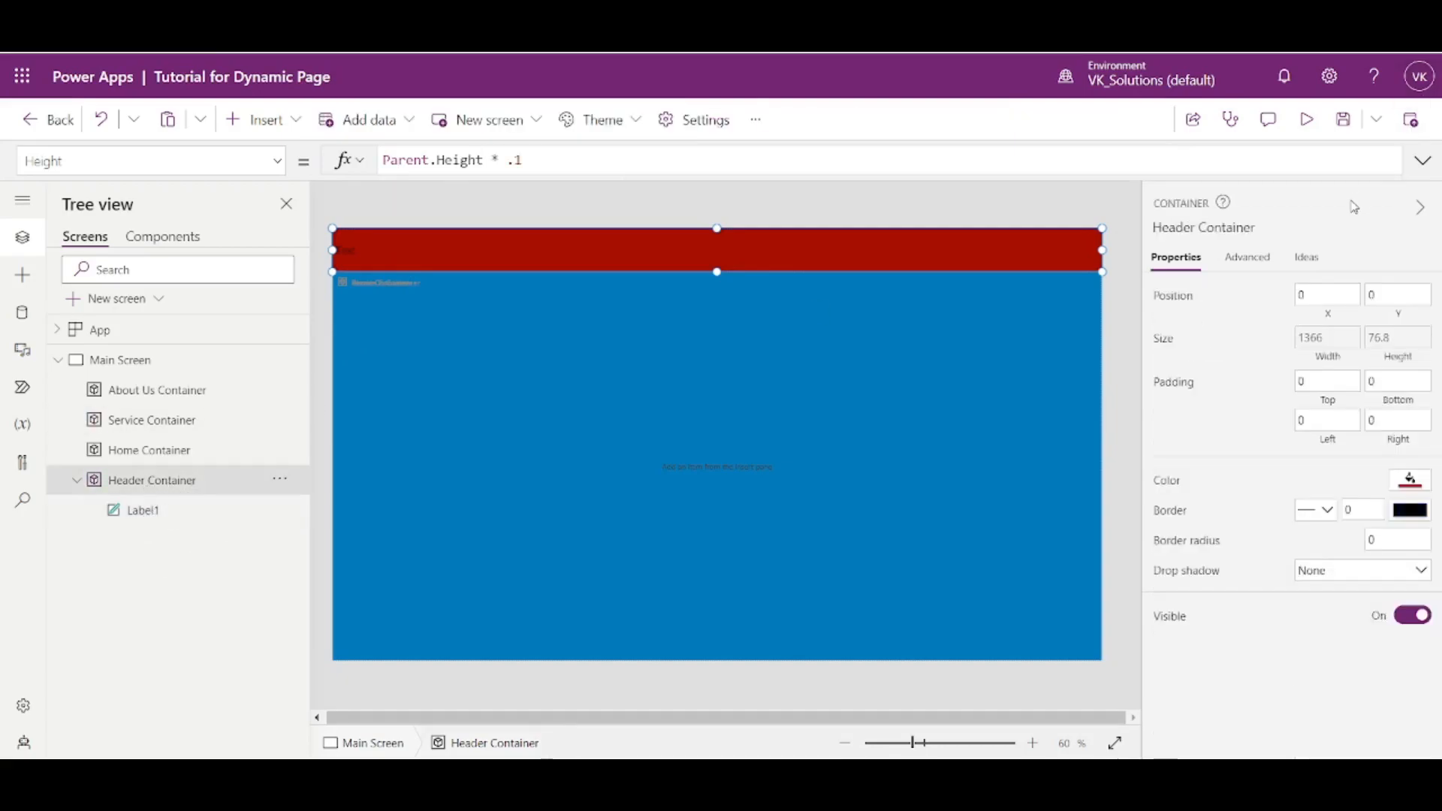
left_click(1404, 353)
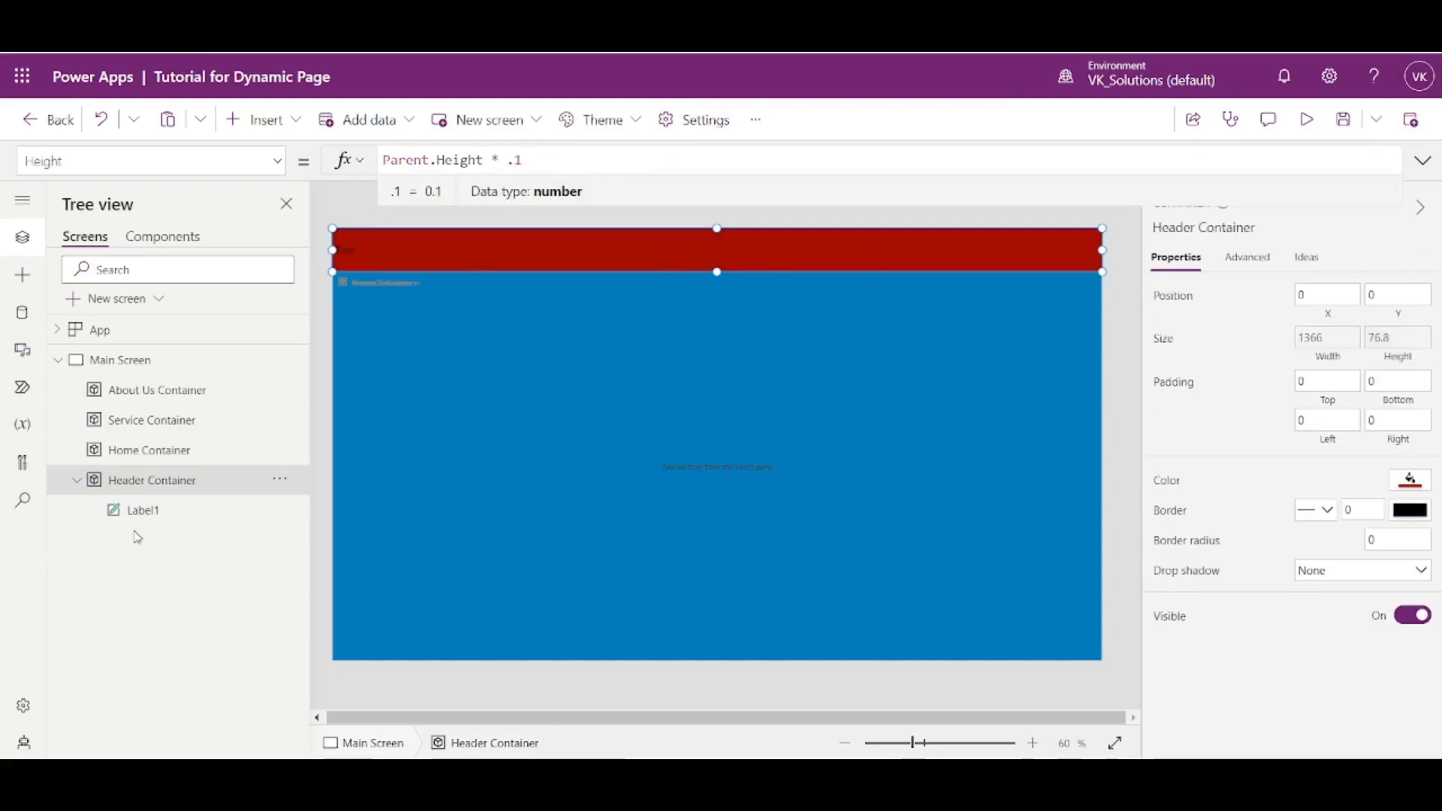
- Try Parent.Height * .1 as the header label's Height formula
left_click(184, 513)
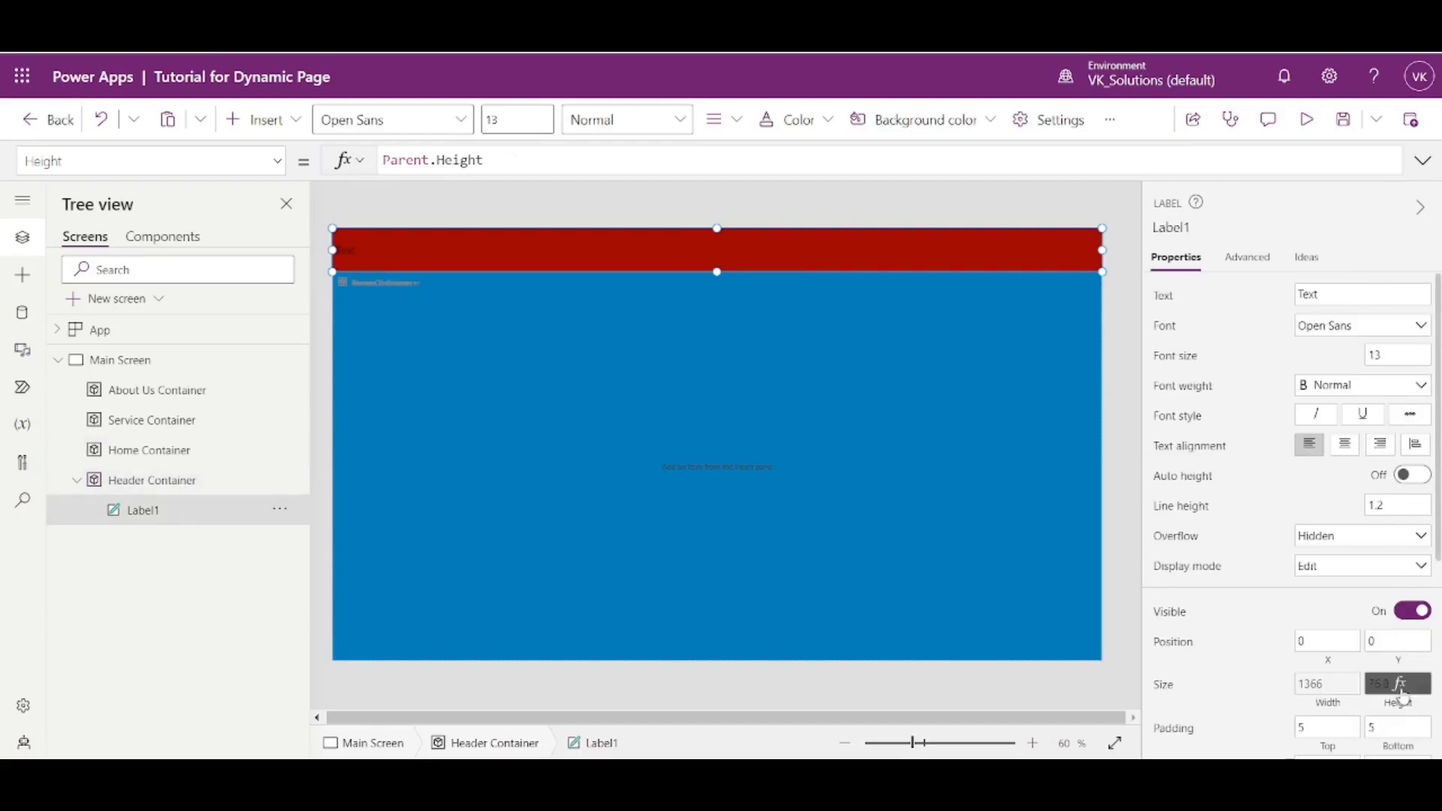
left_click(1402, 693)
type("* .1")
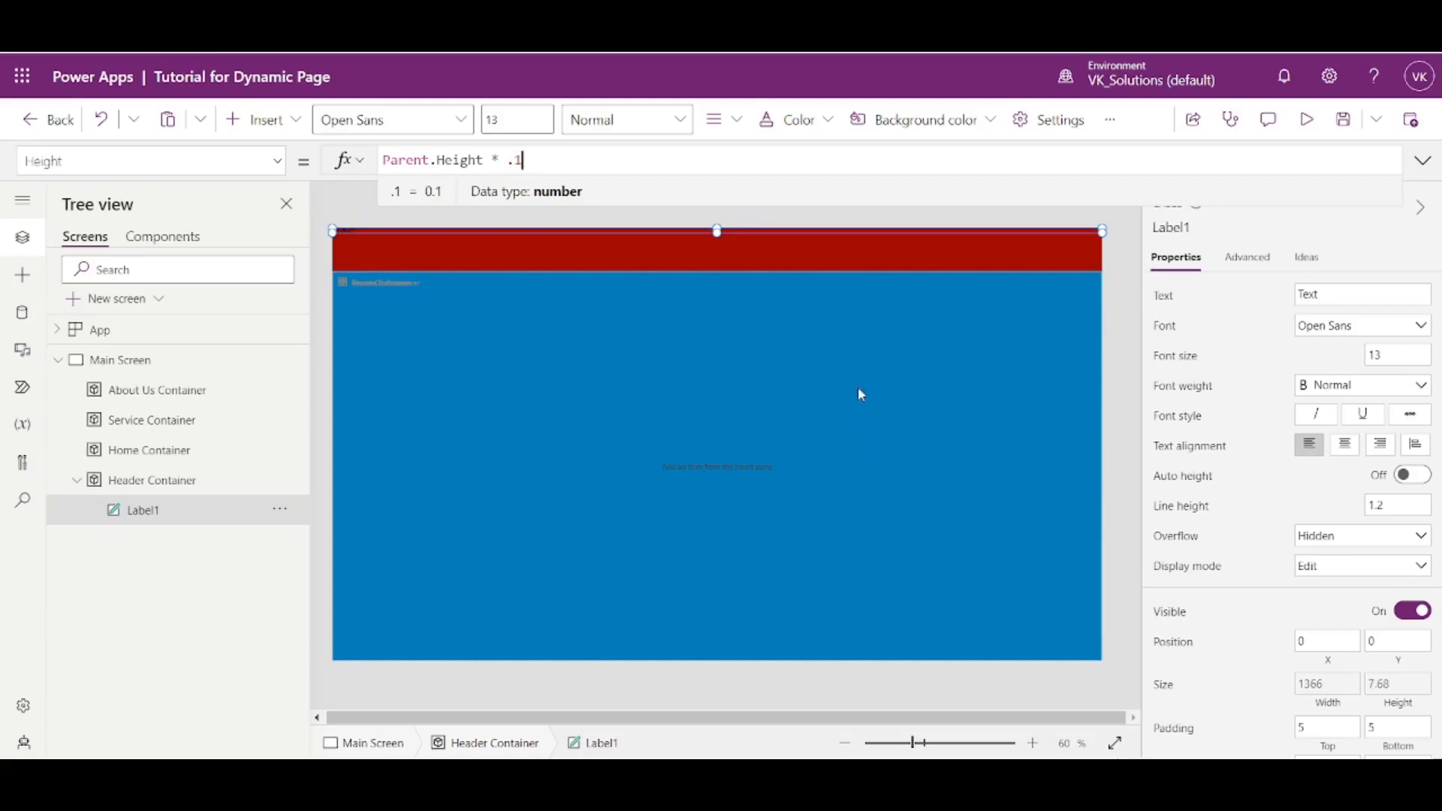
- Give the header label a grey theme fill color to reveal the area it covers
scroll(1354, 671, "down", 4)
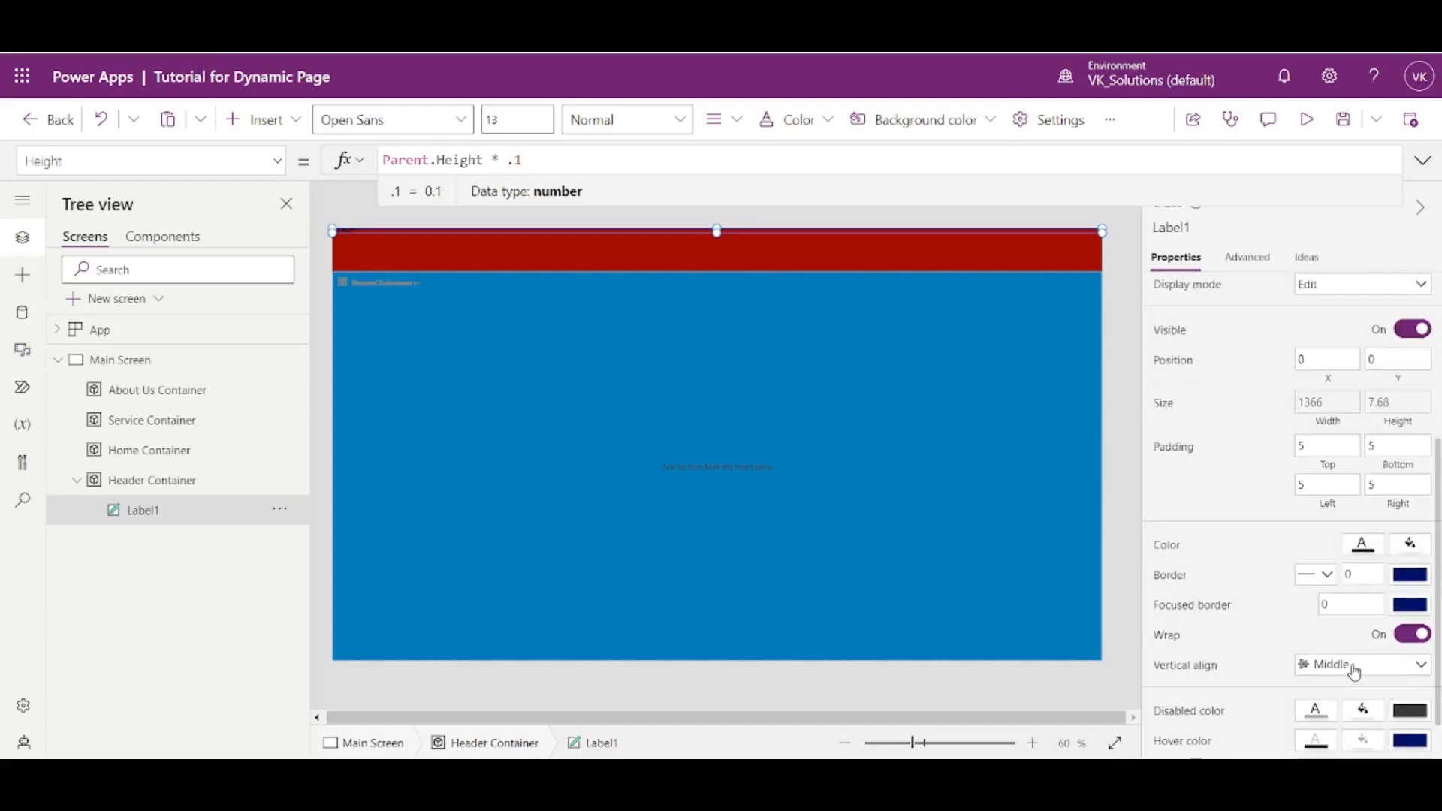
left_click(1409, 547)
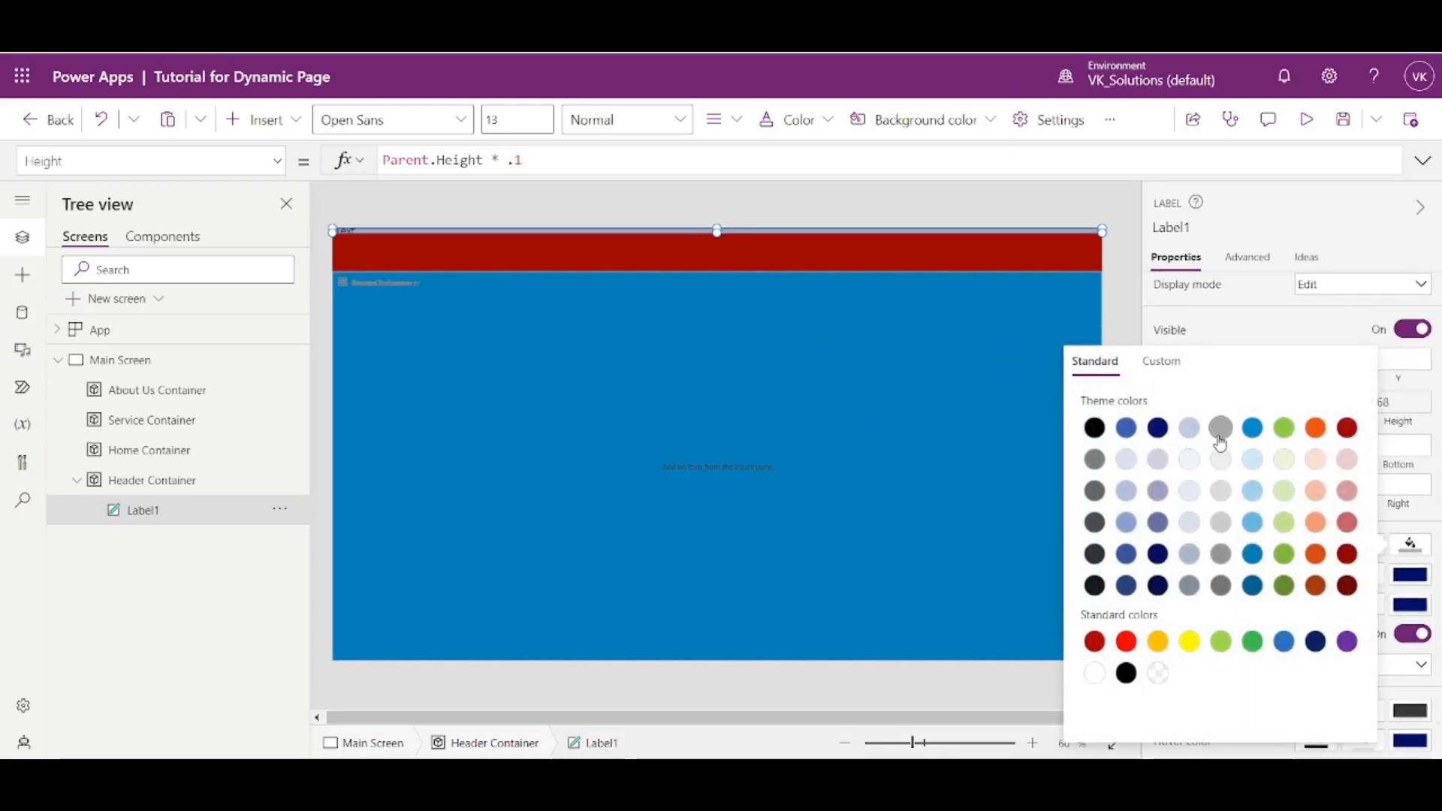
left_click(1127, 306)
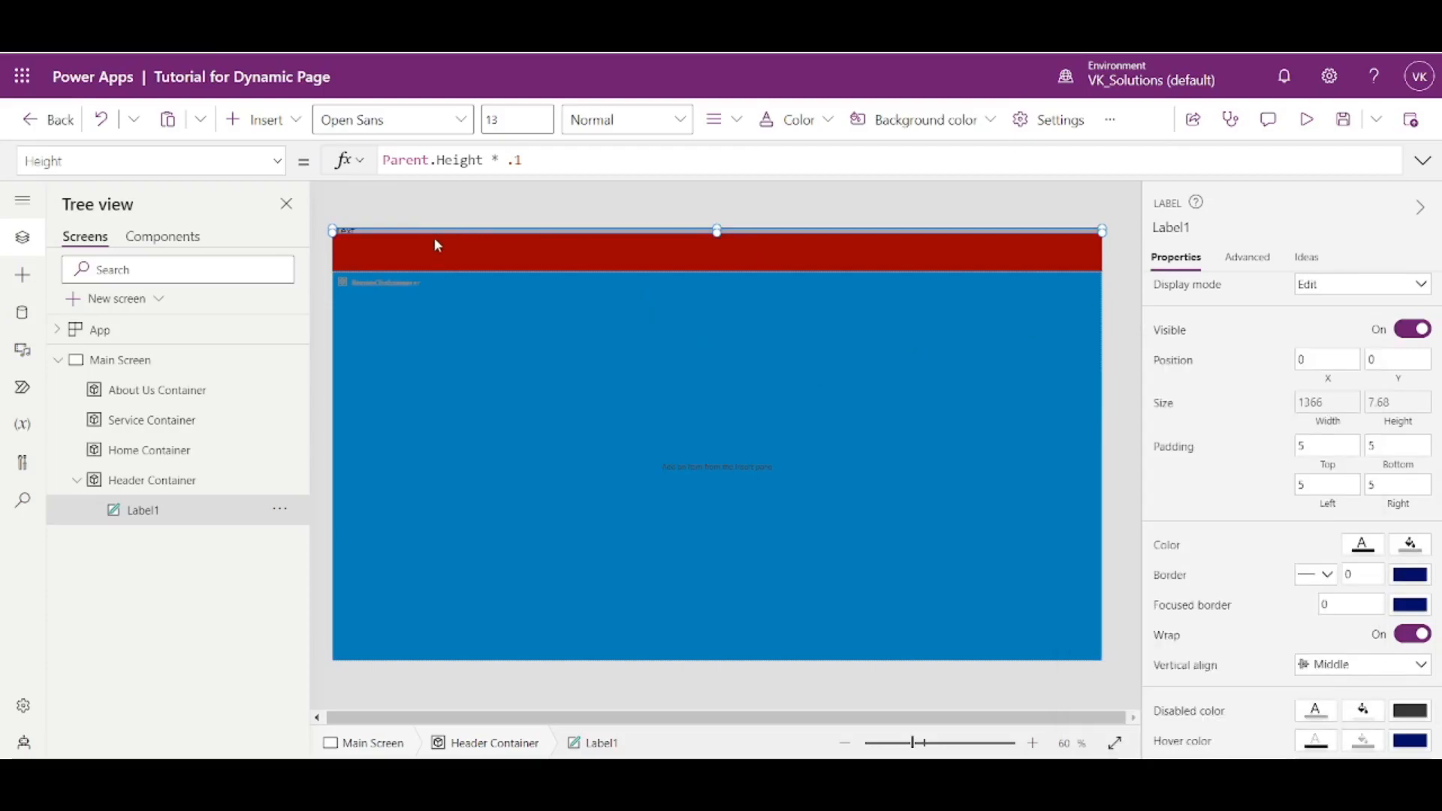
- Try Parent.Height * .5 as the label's Height formula, and put the multiplier back to .1
left_click(550, 164)
key("BackSpace")
type("5")
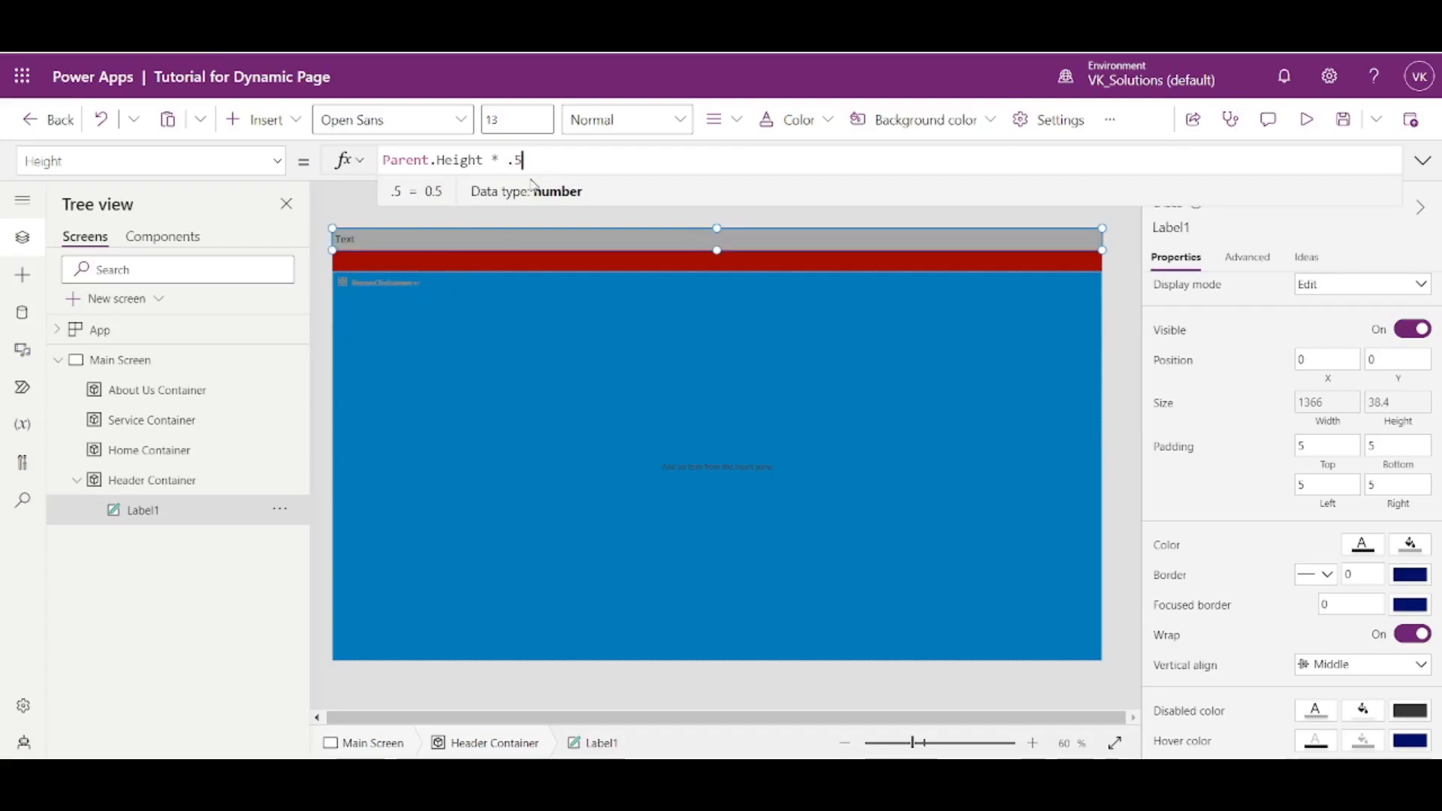
key("BackSpace")
type("1")
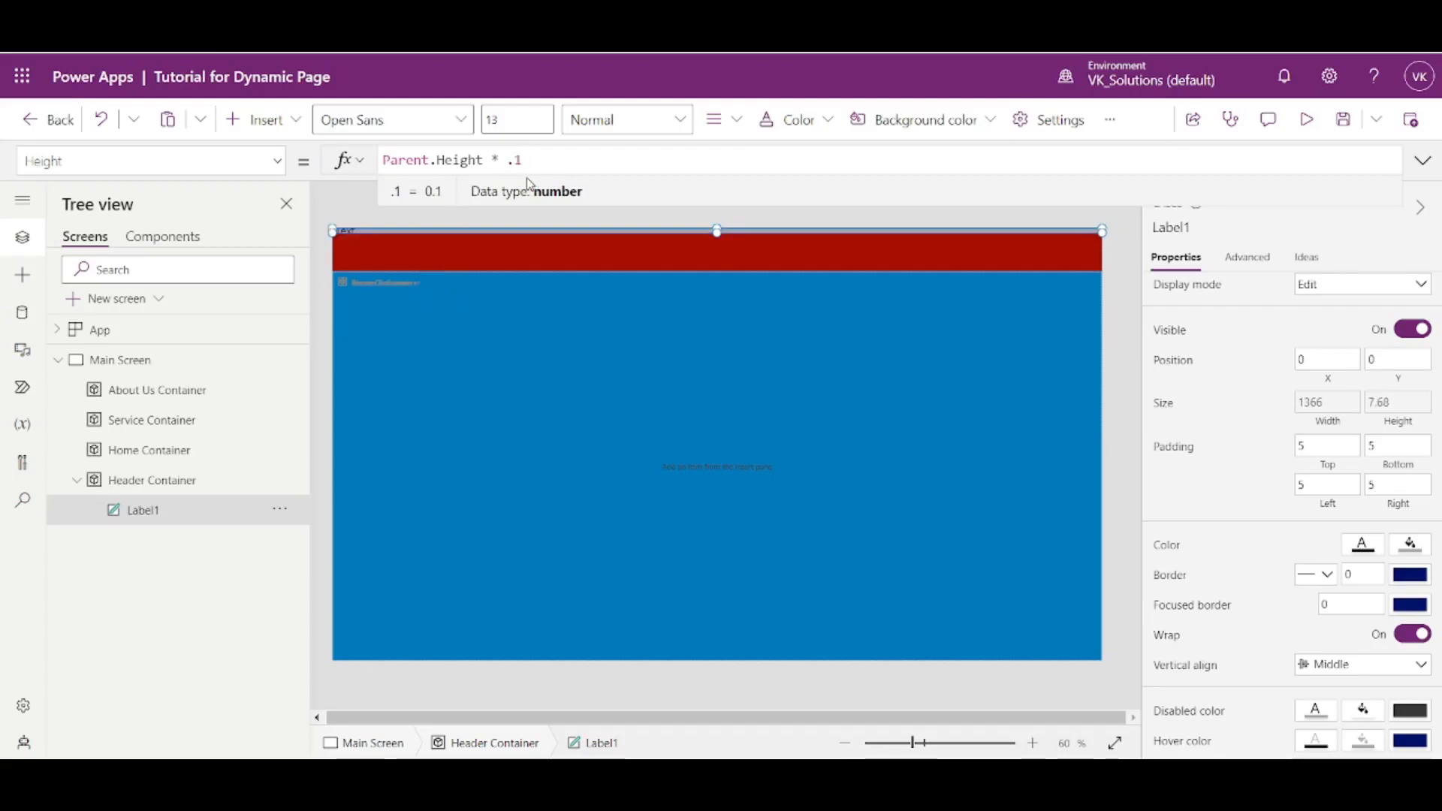
- Remove the multiplier from the label's Height formula, leaving Parent.Height
key("BackSpace")
key("BackSpace")
key("BackSpace")
key("BackSpace")
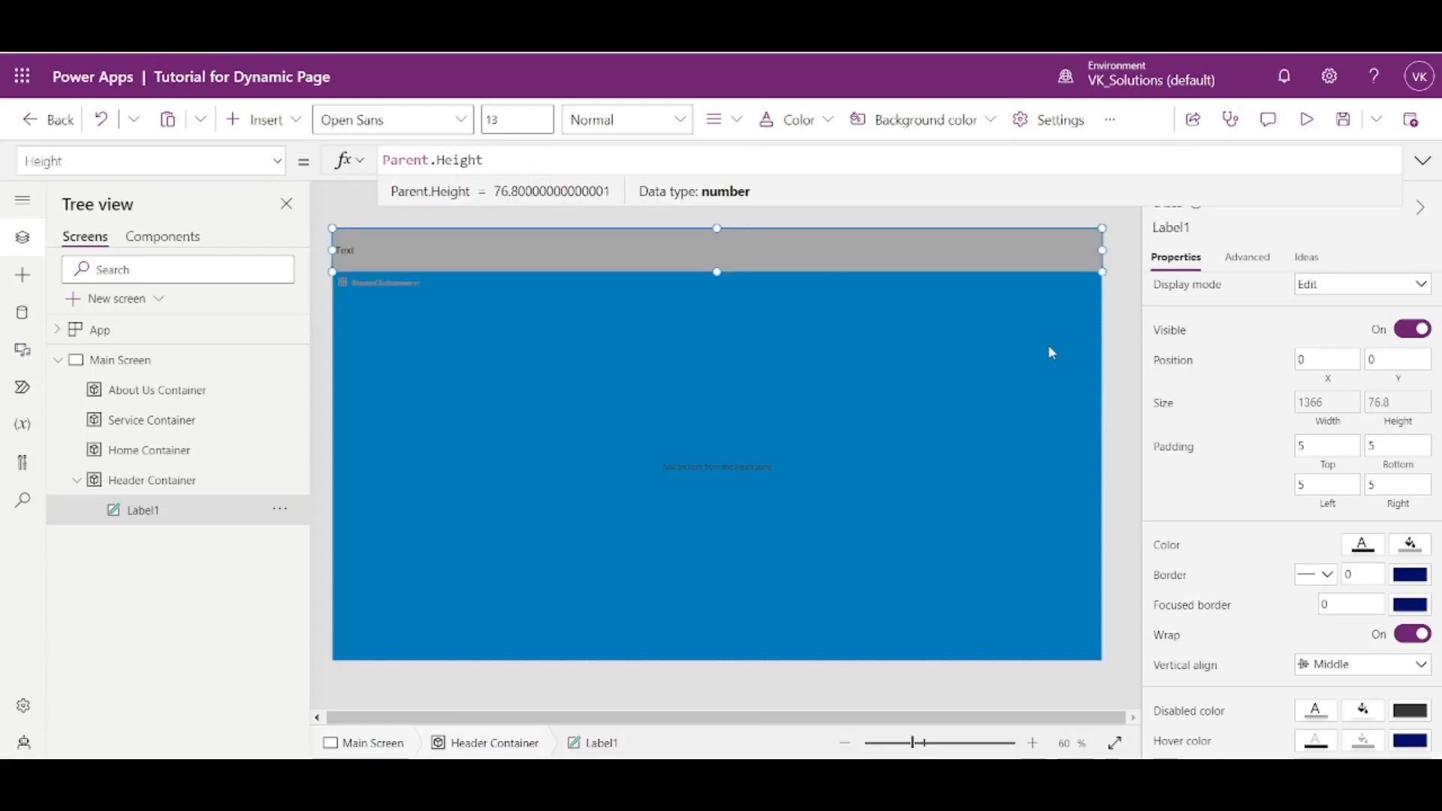
- Make the header label's fill transparent
left_click(1412, 547)
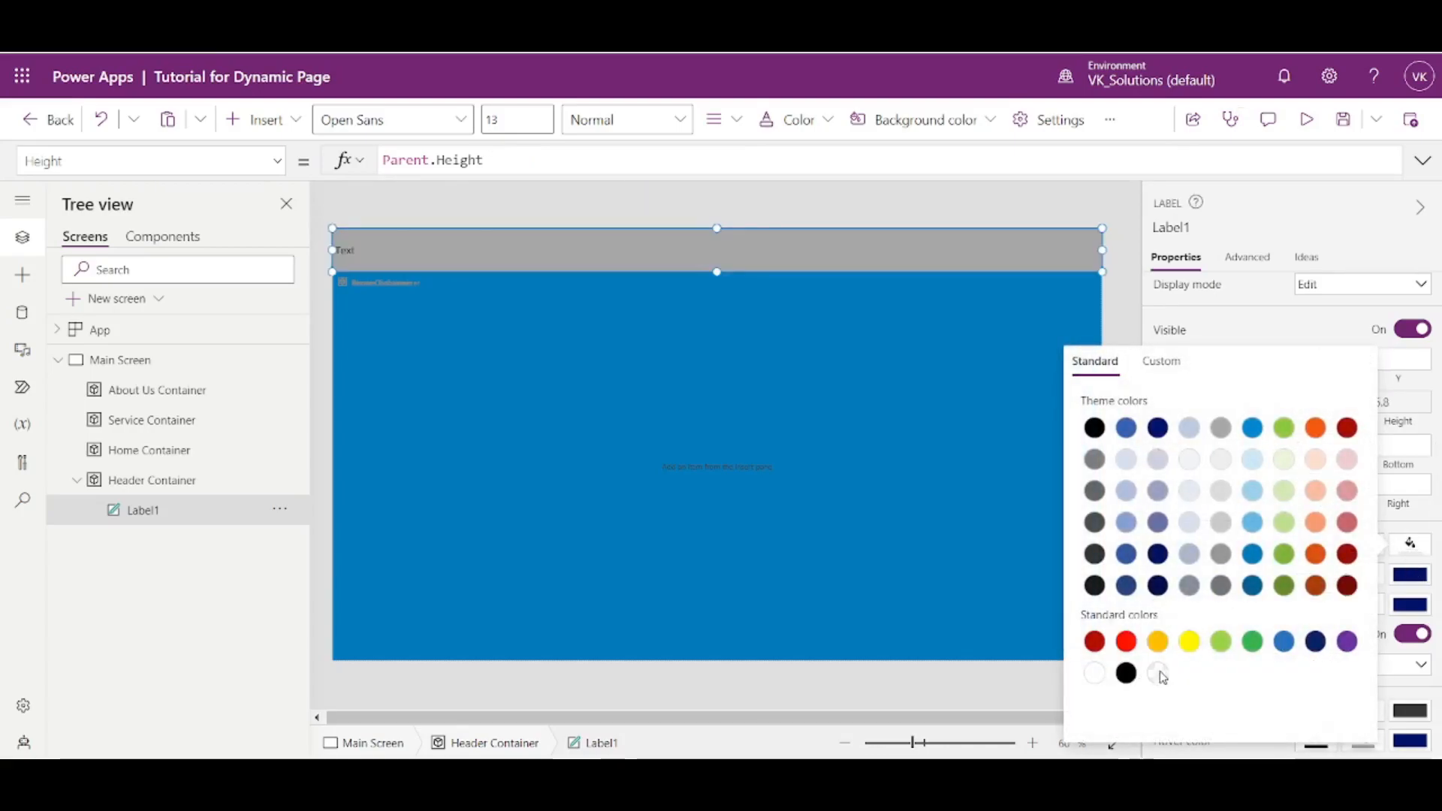
left_click(1160, 674)
left_click(1123, 313)
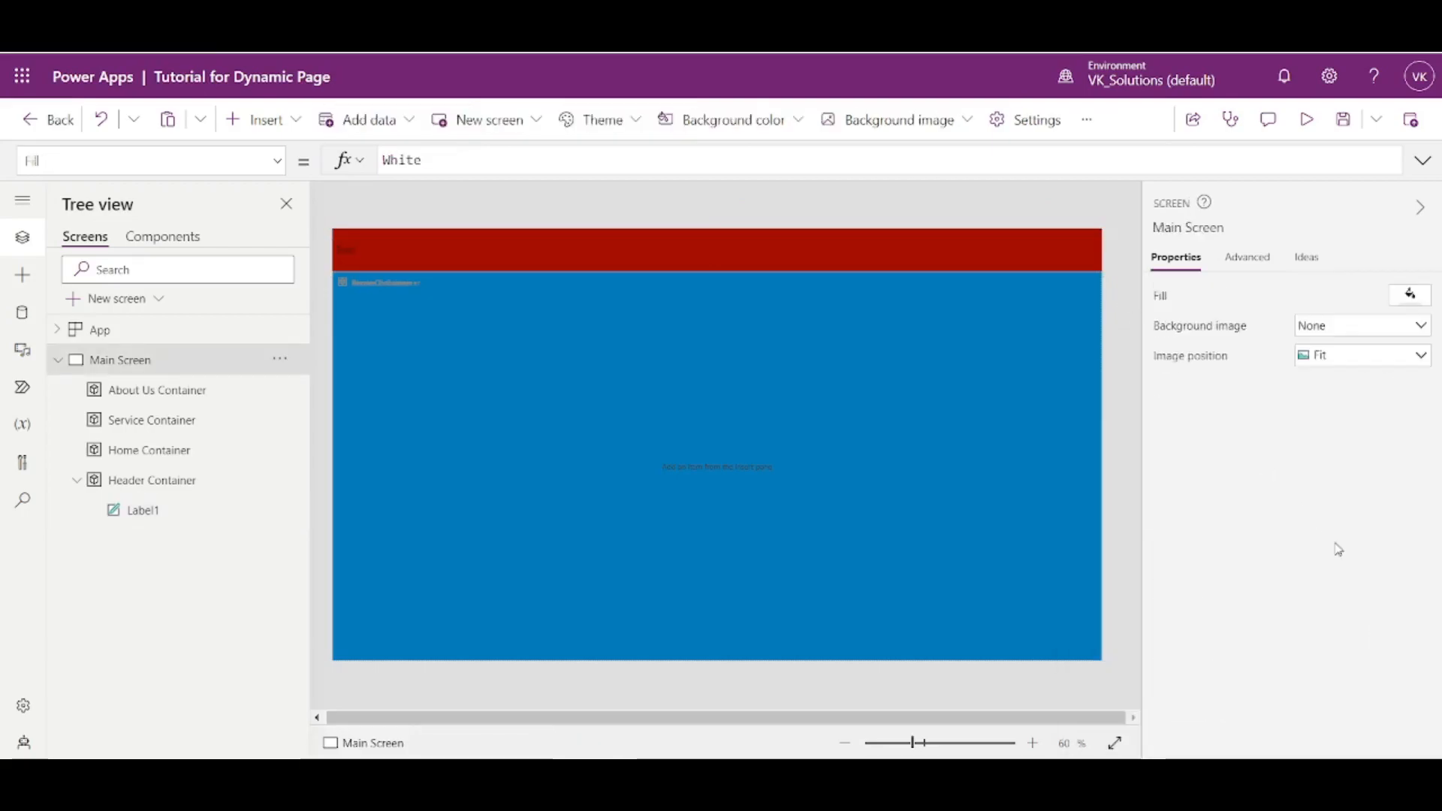
- Center the header label's text and set its font size to 24
left_click(842, 252)
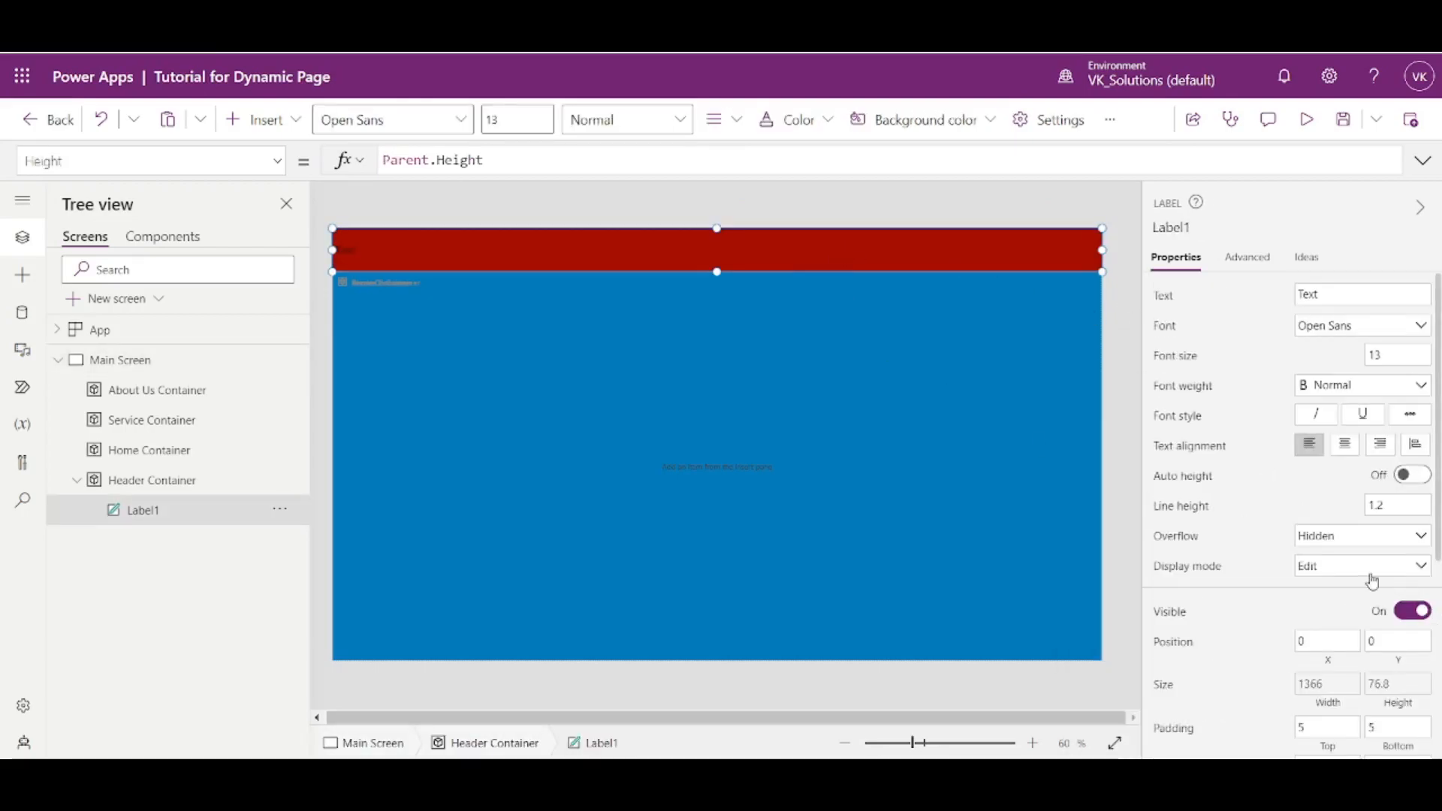
scroll(1361, 665, "down", 4)
scroll(1341, 503, "up", 4)
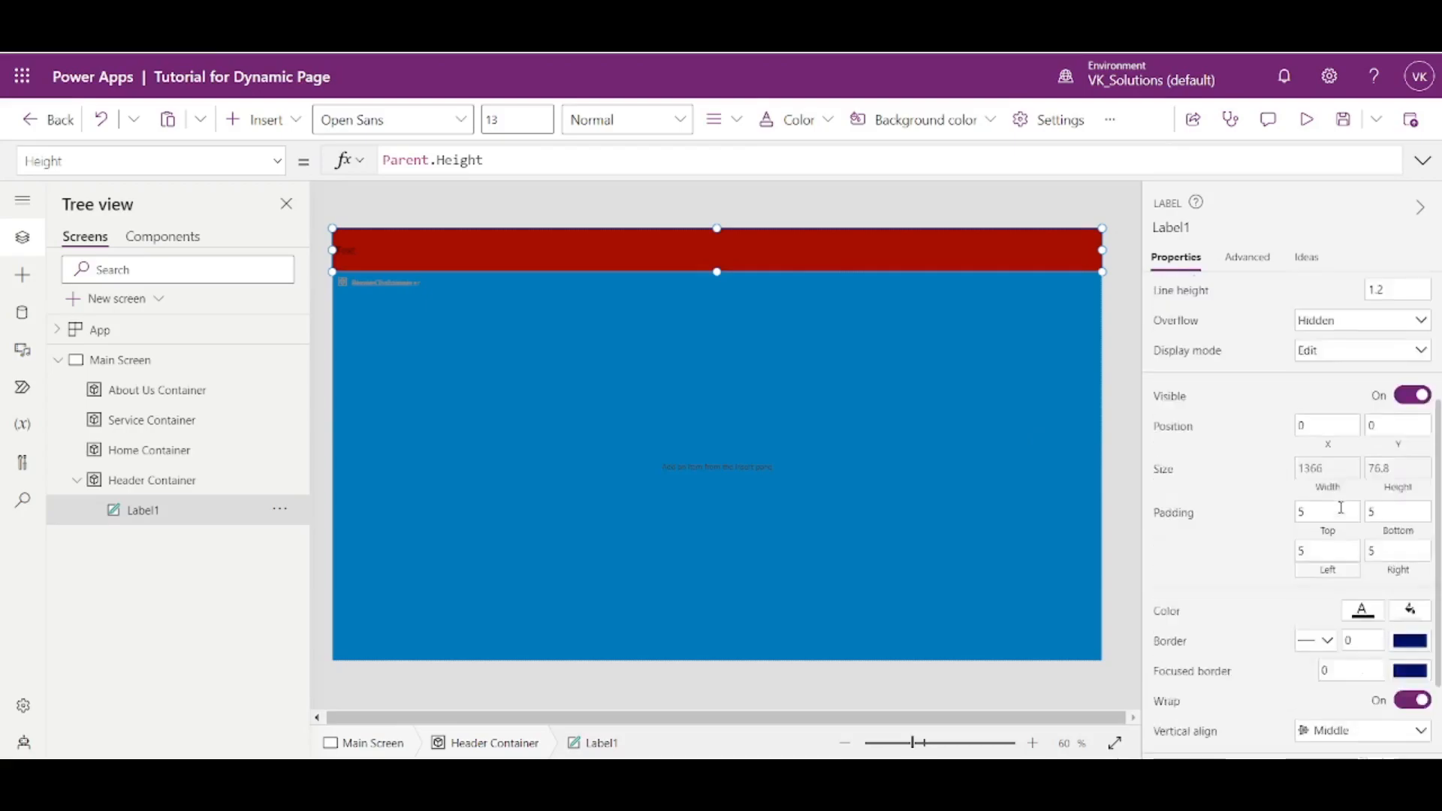
left_click(1351, 451)
left_click(1396, 355)
type("24")
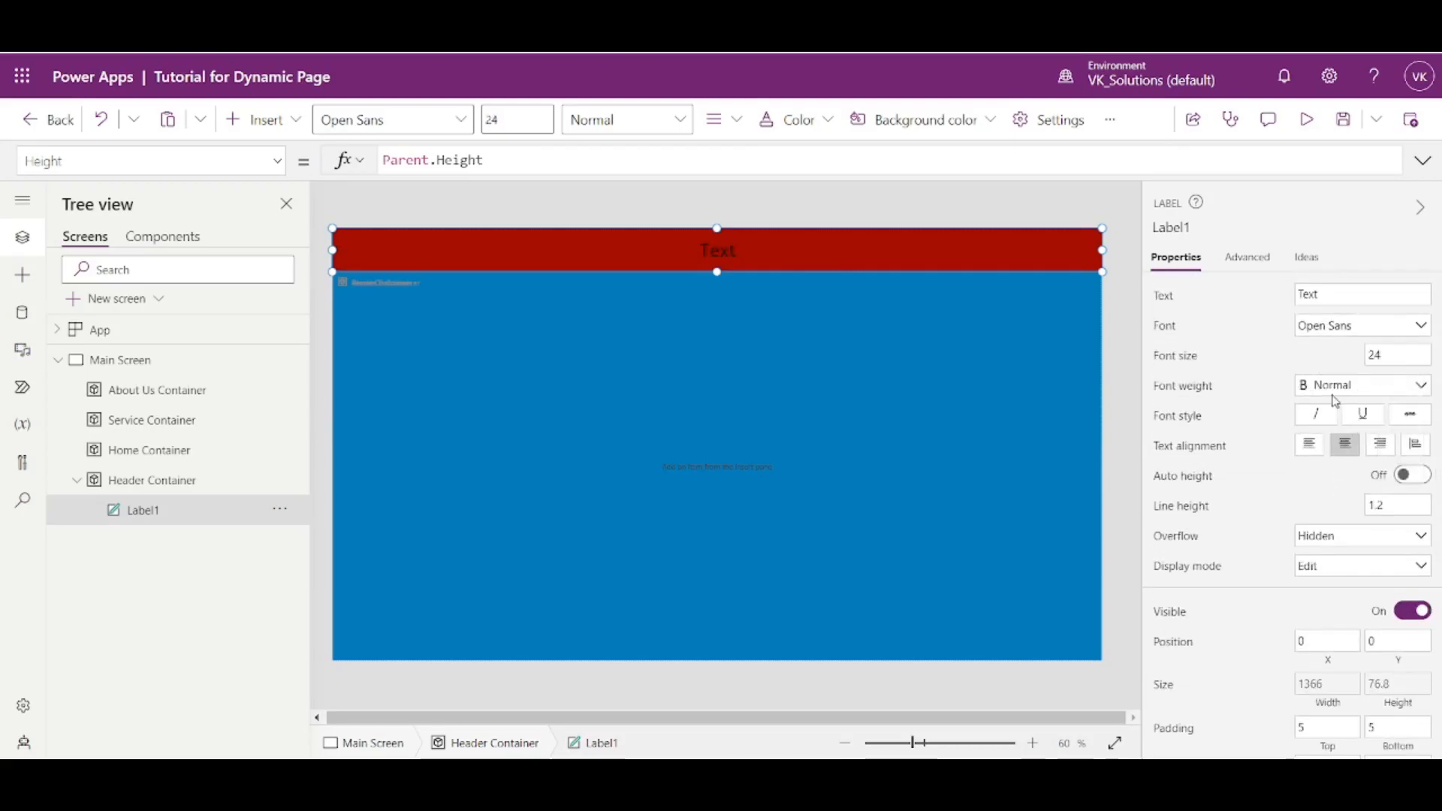
- Set the header label's font weight to Semibold and its font to Segoe UI
left_click(1326, 386)
left_click(1337, 432)
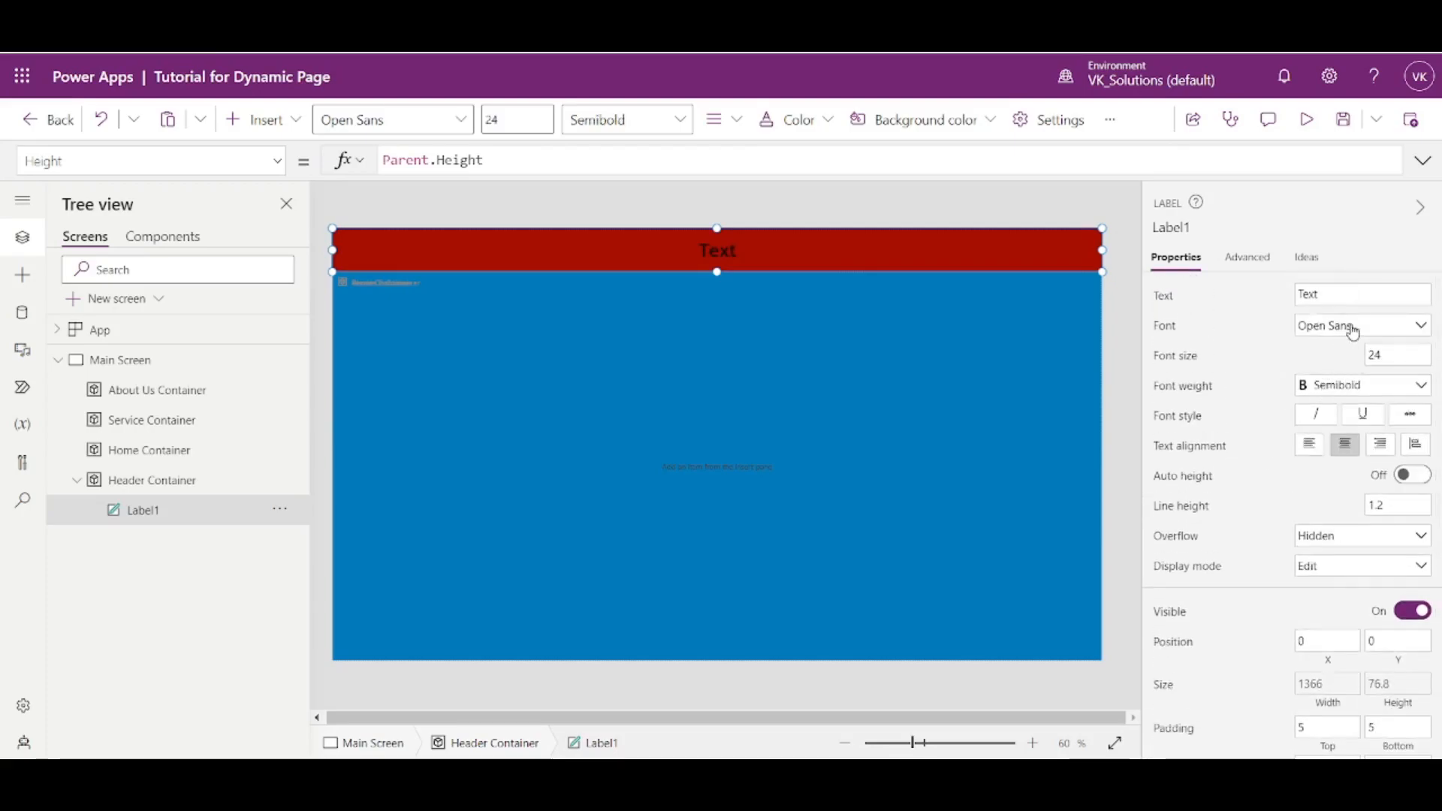
left_click(1352, 331)
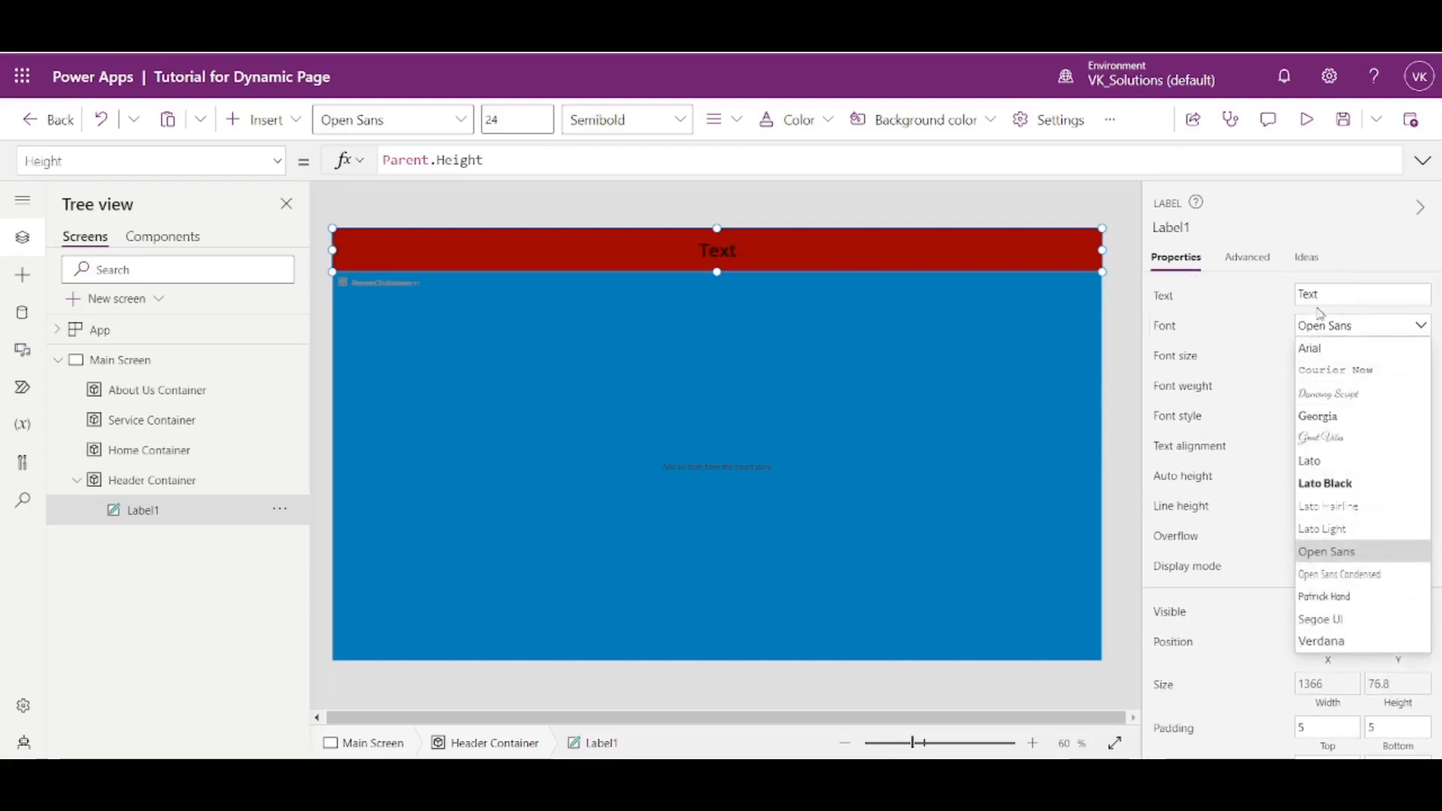
left_click(1324, 621)
- Set the header label's top, bottom, left and right padding to 0
scroll(1240, 489, "down", 4)
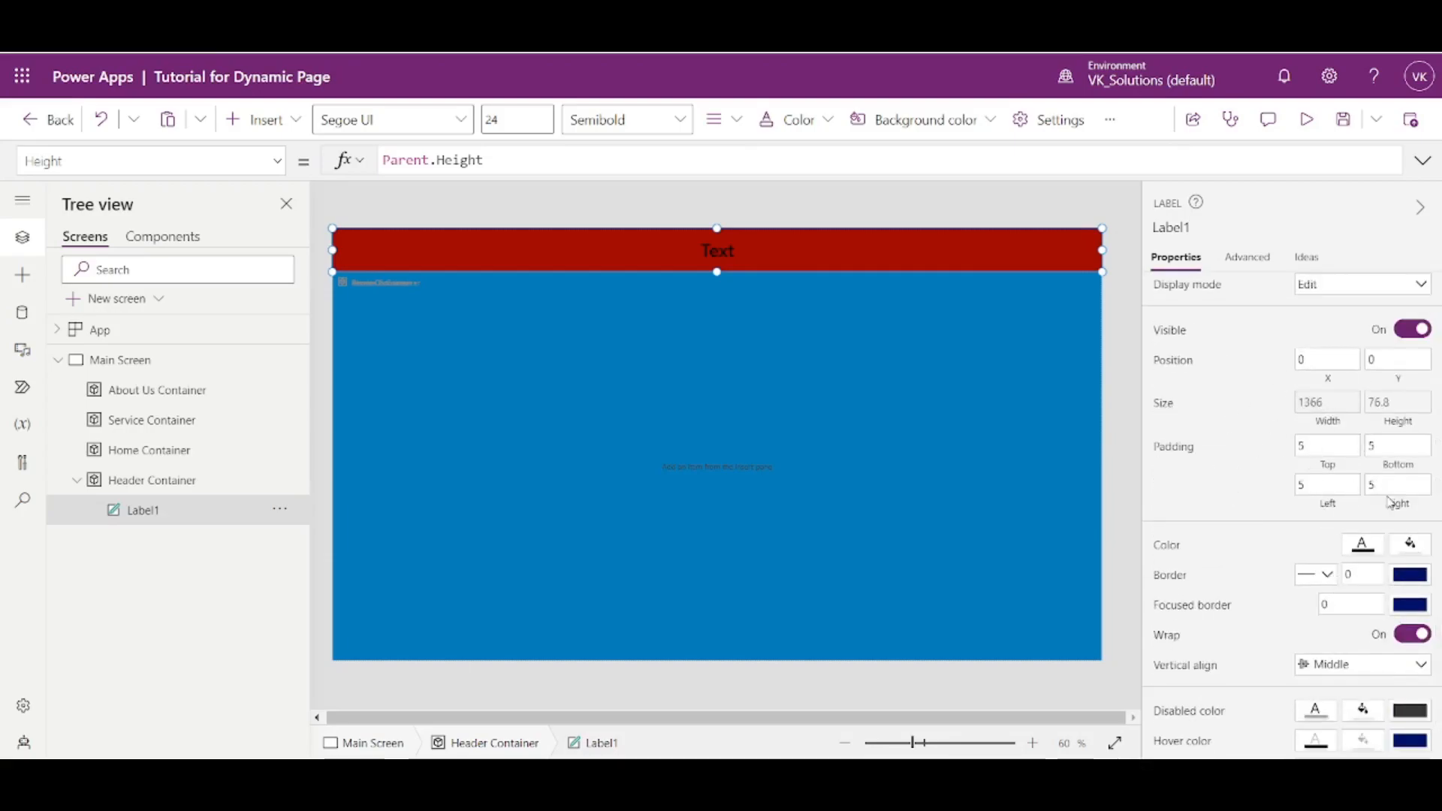
double_click(1311, 446)
type("0")
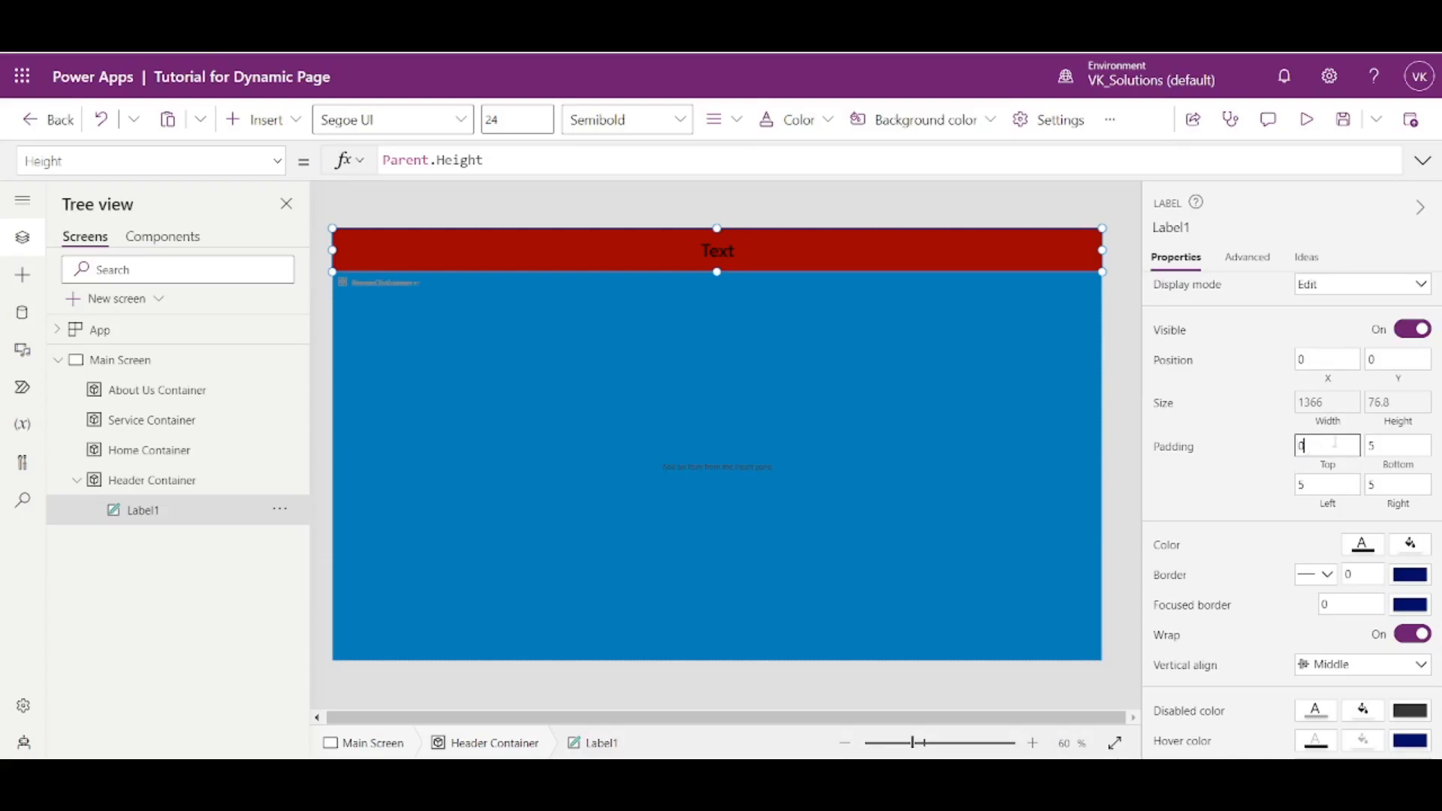
type("0")
left_click_drag(1387, 446, 1275, 501)
type("0")
left_click(1399, 483)
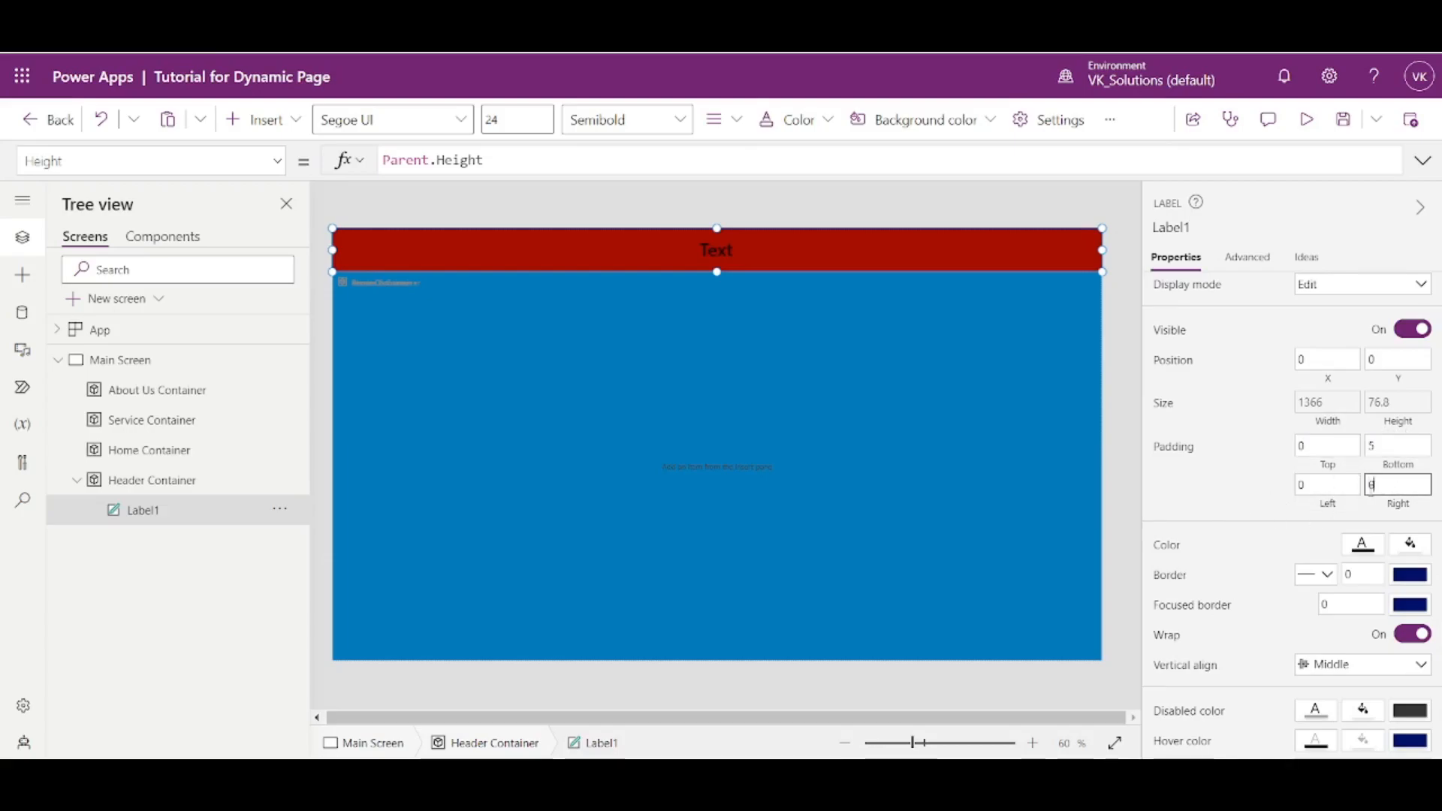
double_click(1371, 446)
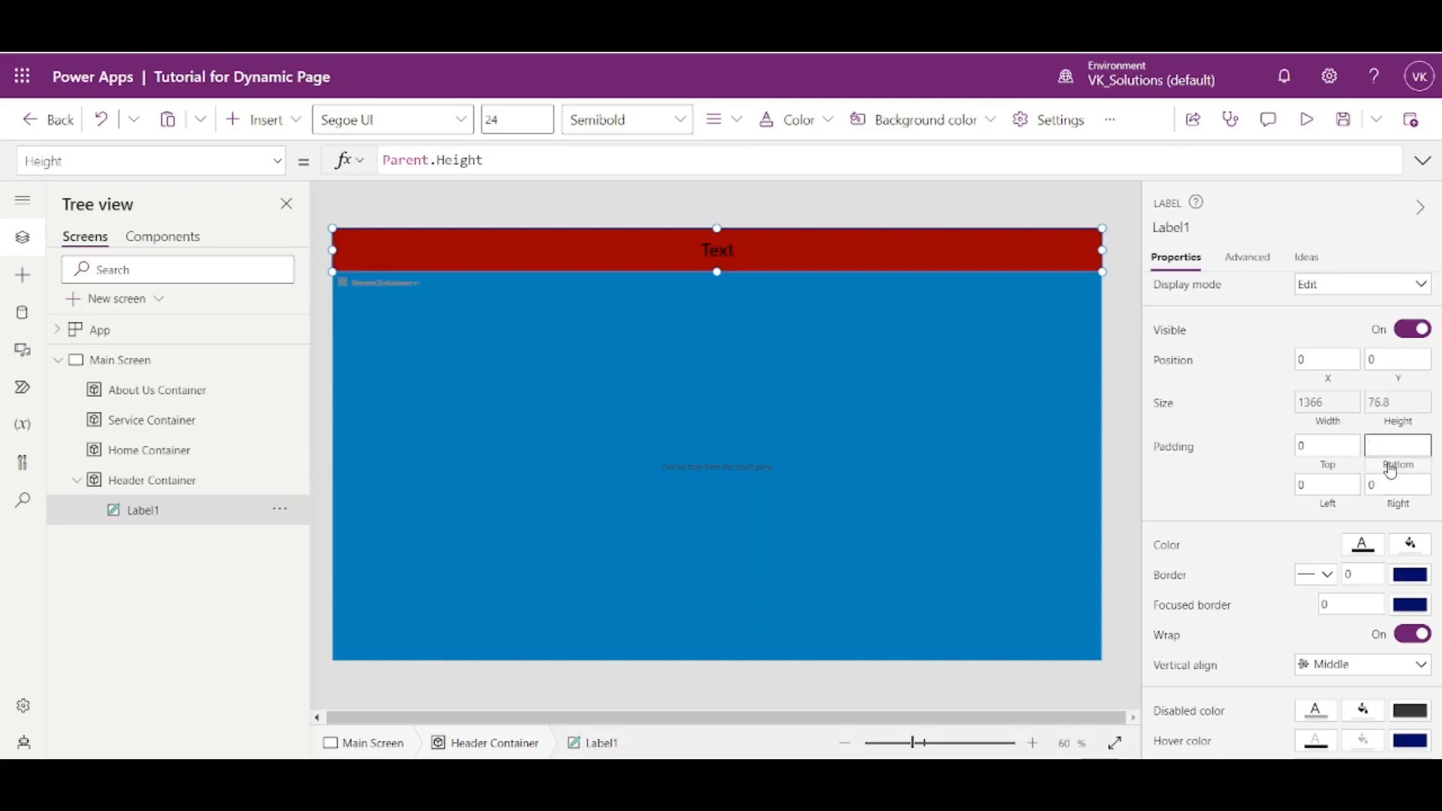
type("0")
left_click(1248, 538)
- Change the header label's text color to white
scroll(1315, 571, "down", 1)
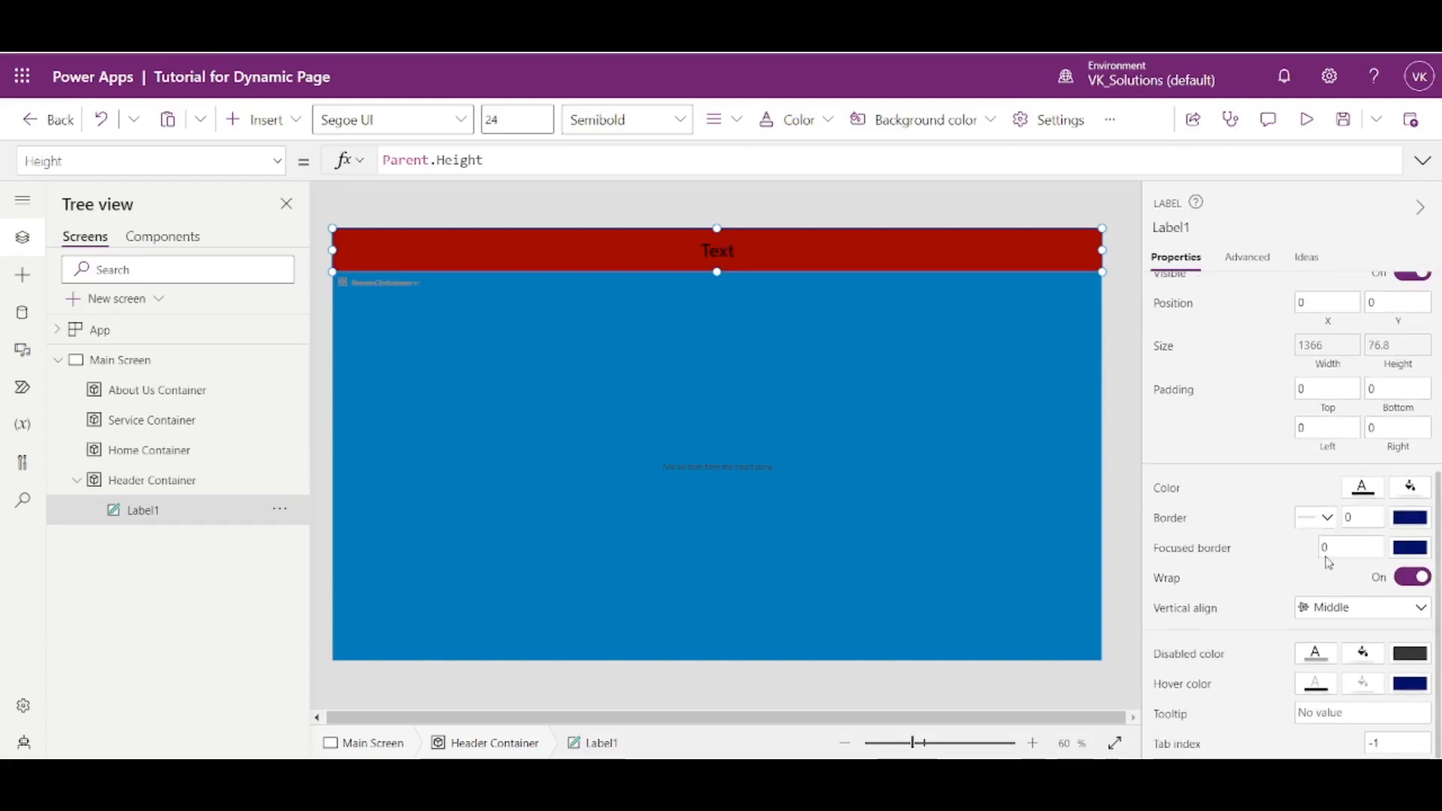
left_click(1359, 496)
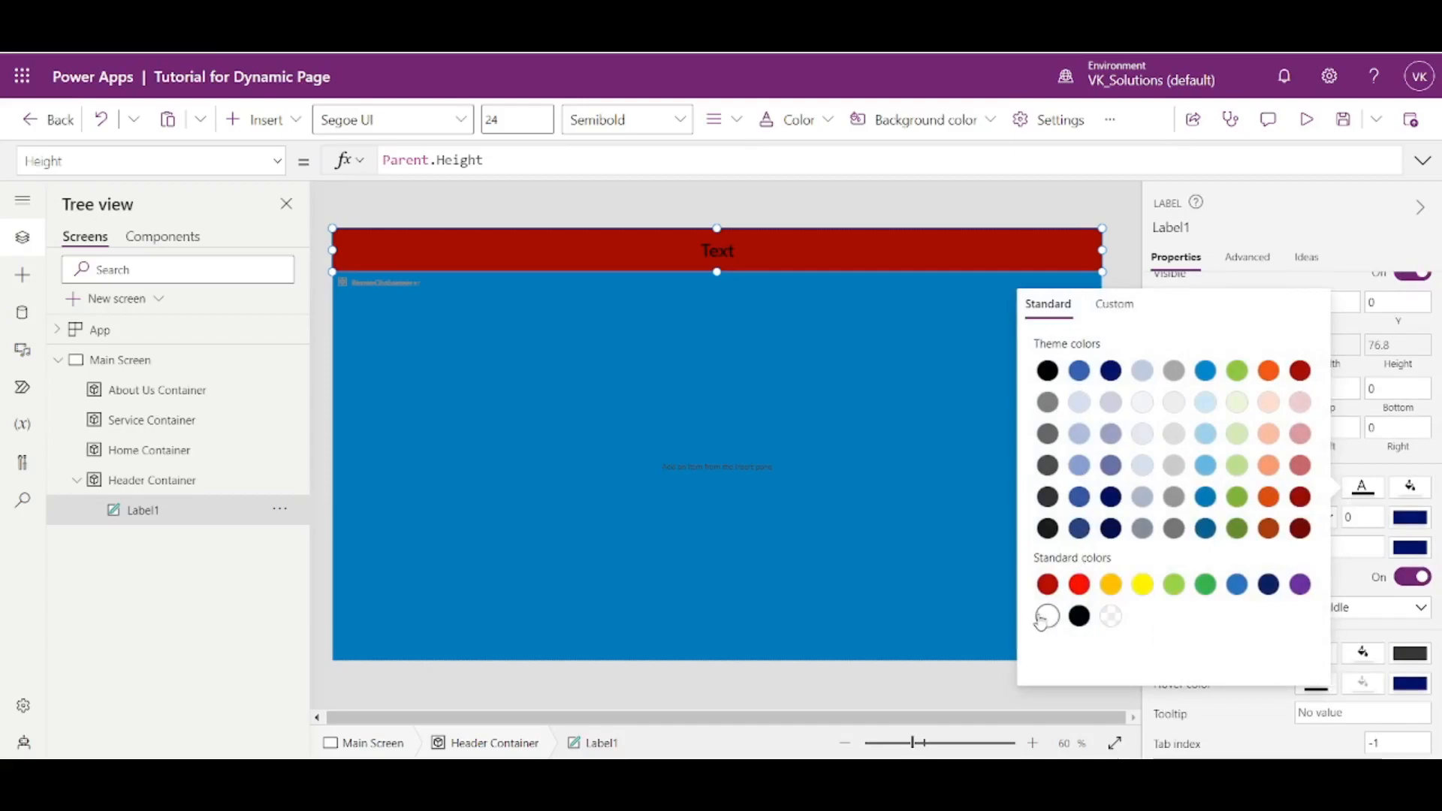
left_click(1267, 224)
- Set the header label's Text property to "Dynamic Page"
left_click(1163, 304)
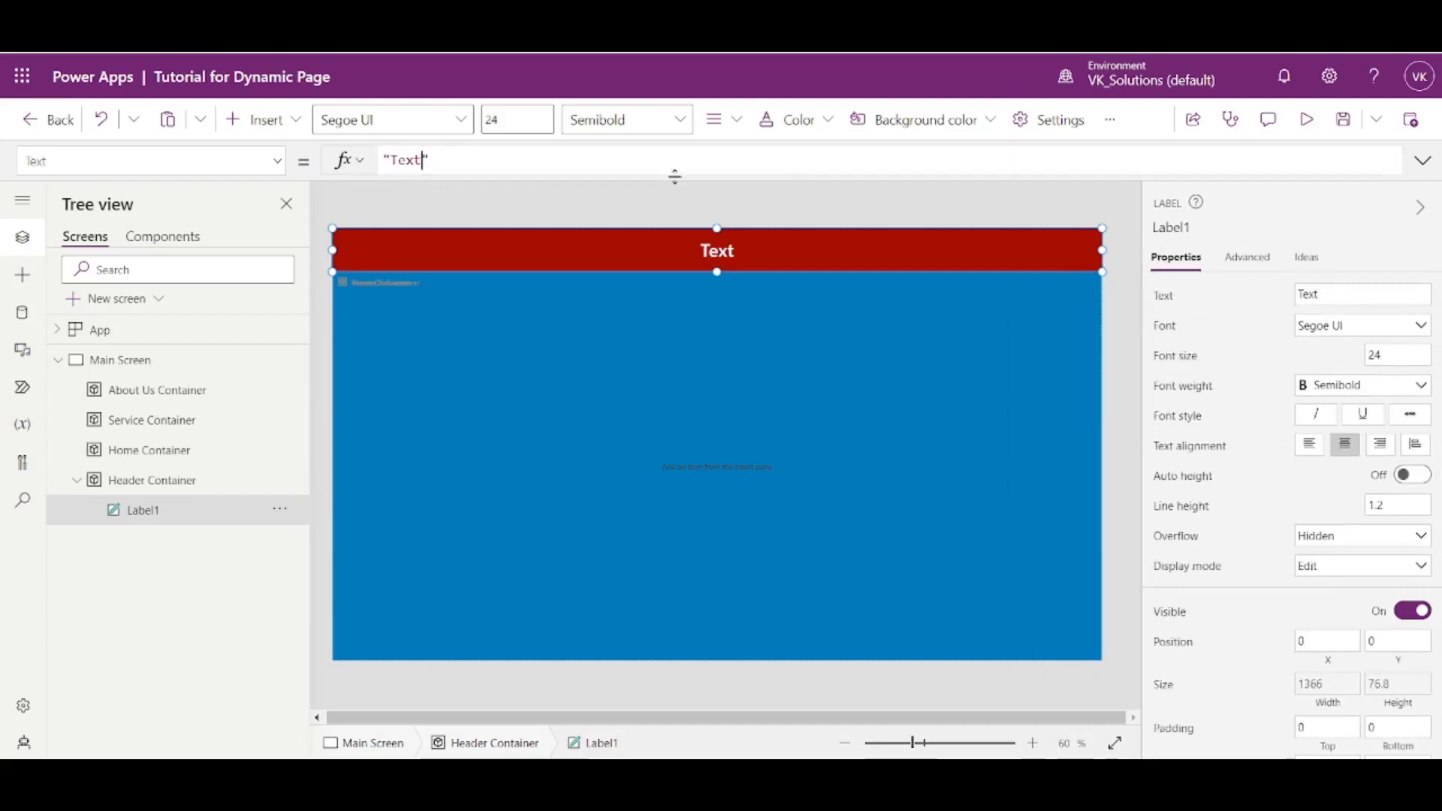
double_click(421, 160)
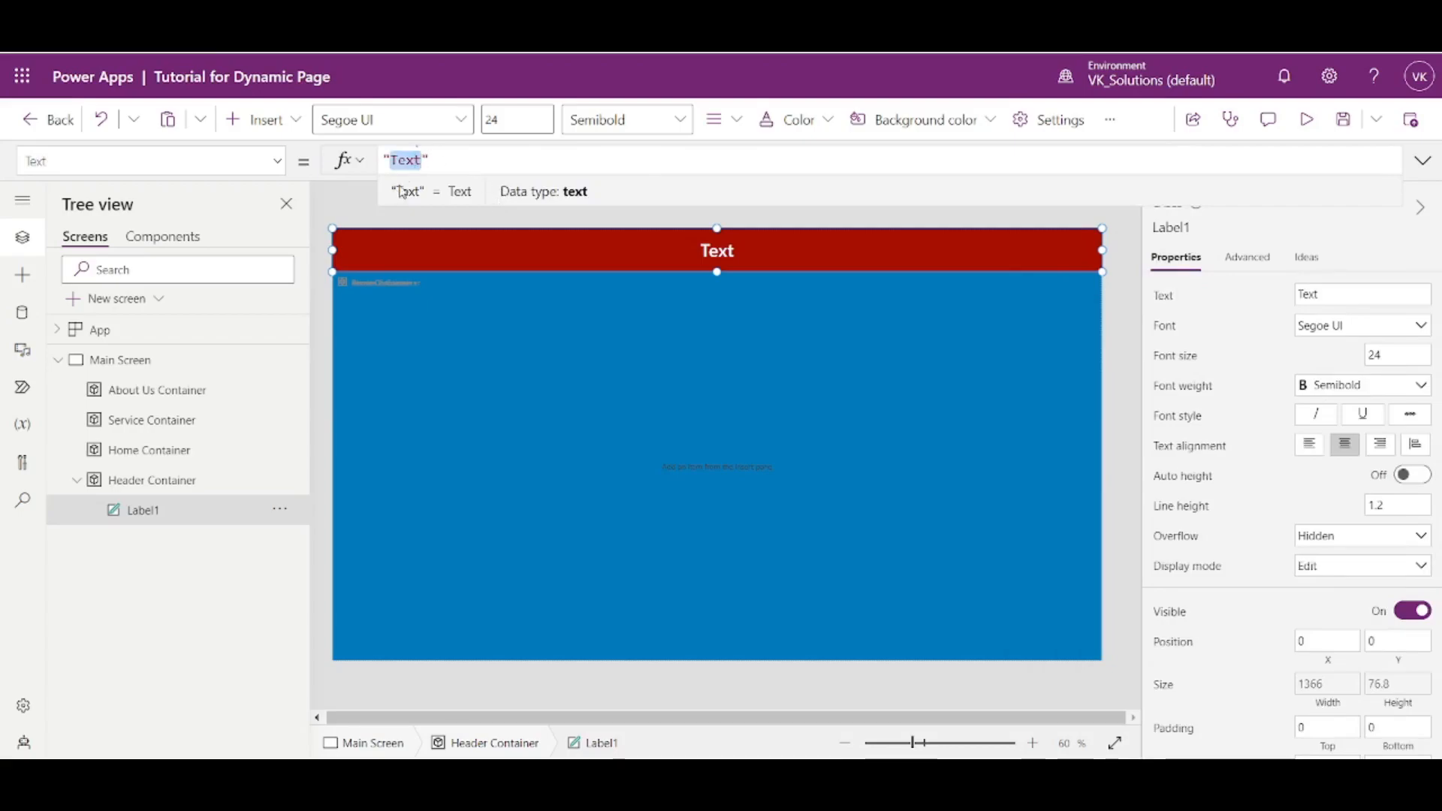
type("Dy")
type("namic ")
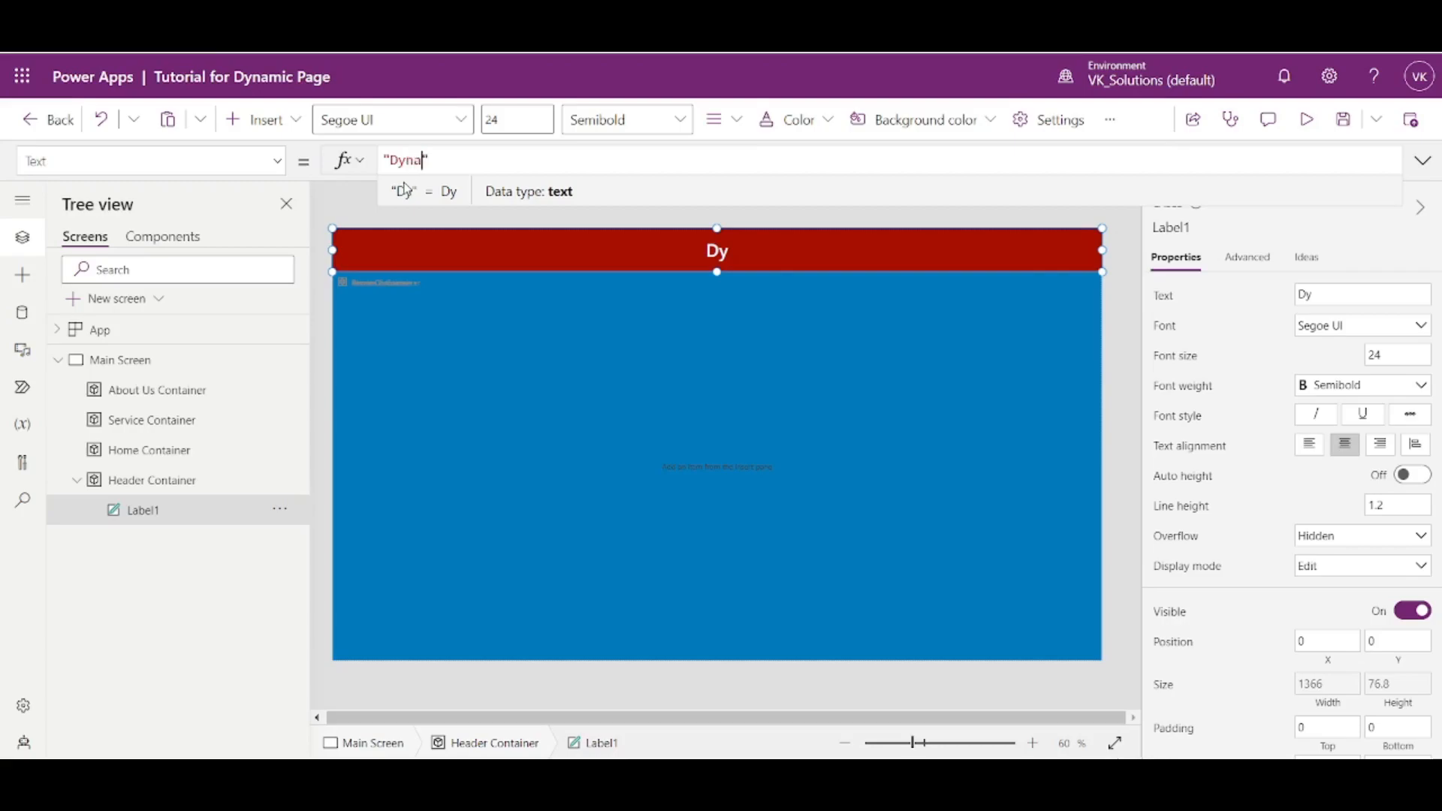
type("Page")
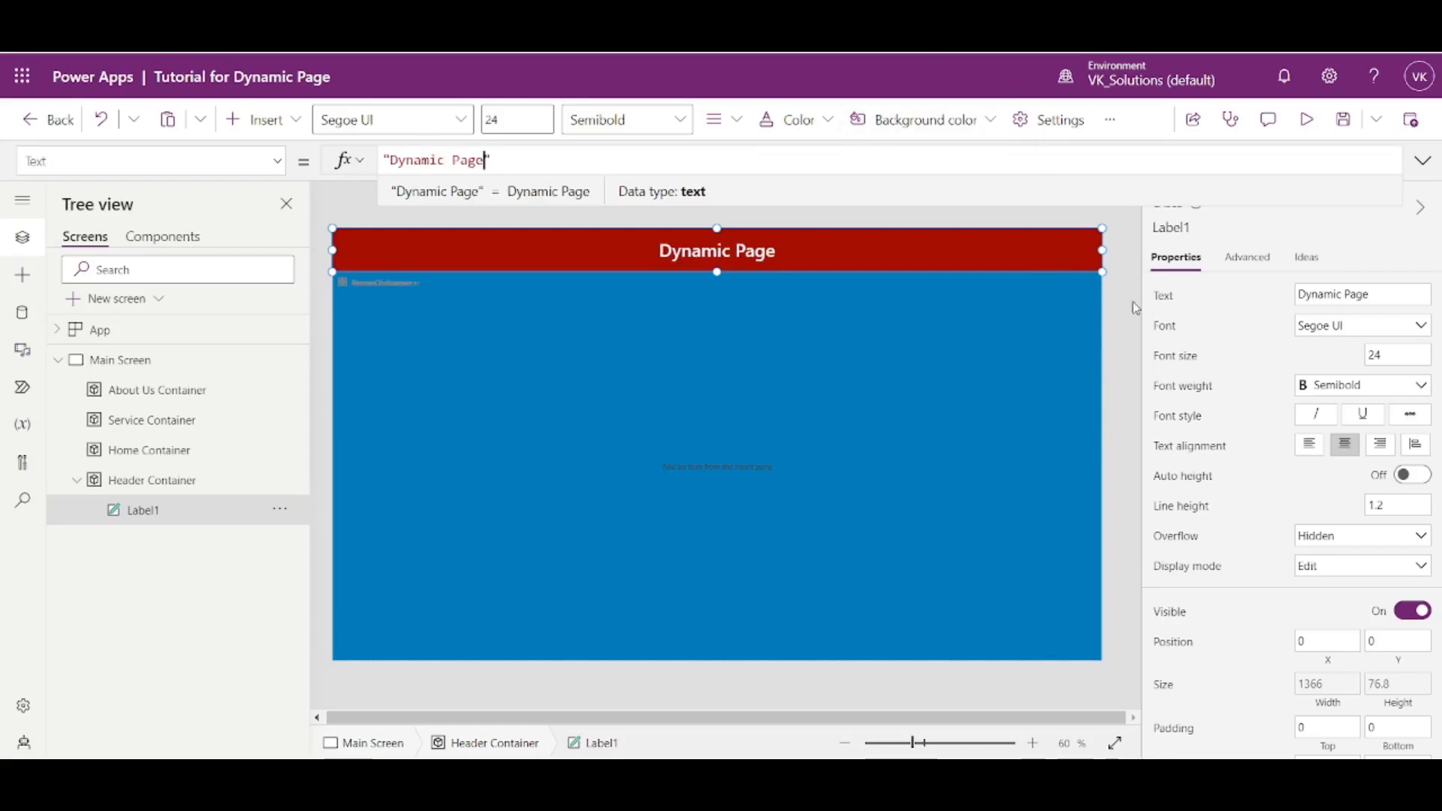
left_click(1123, 317)
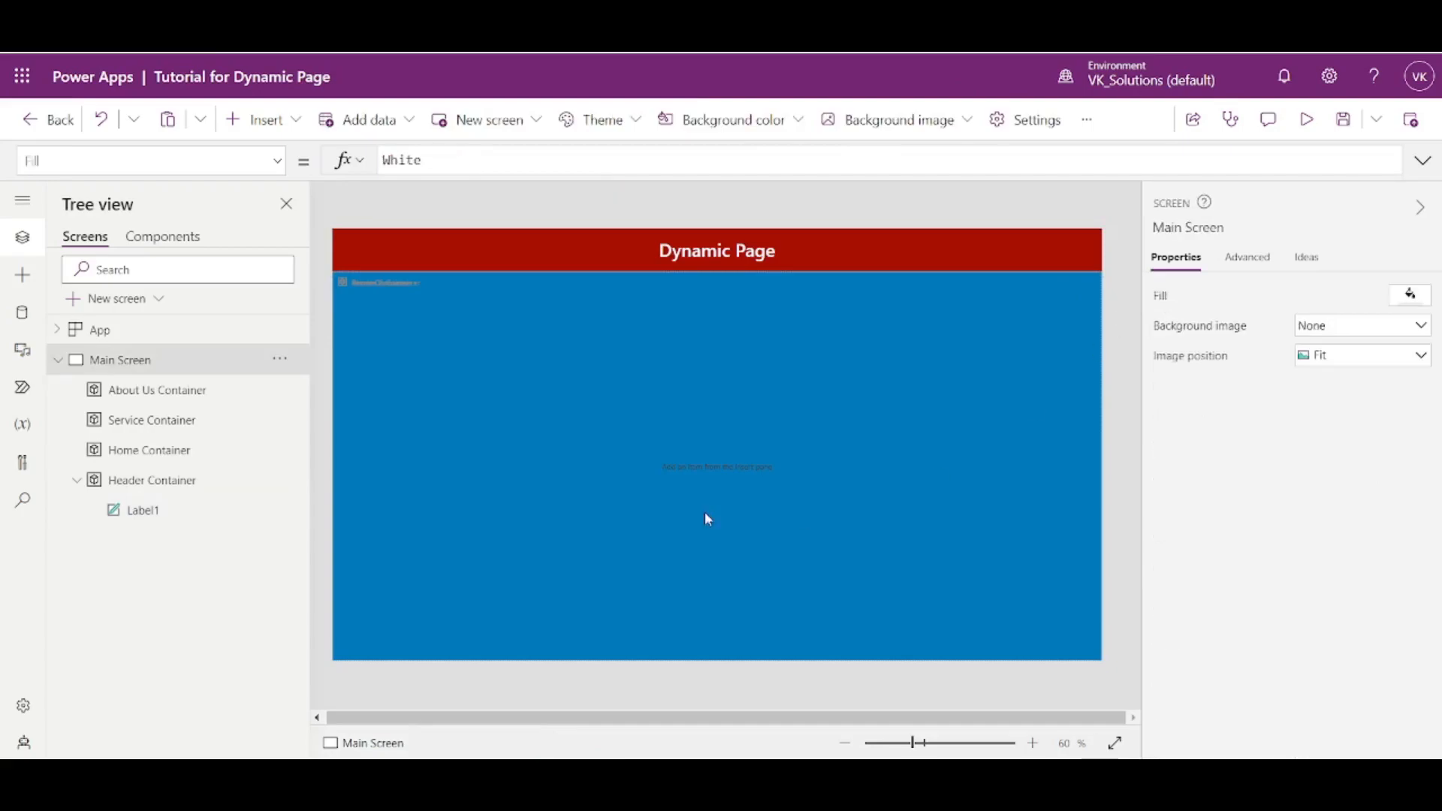
- Insert an image control inside the Header Container
left_click(164, 487)
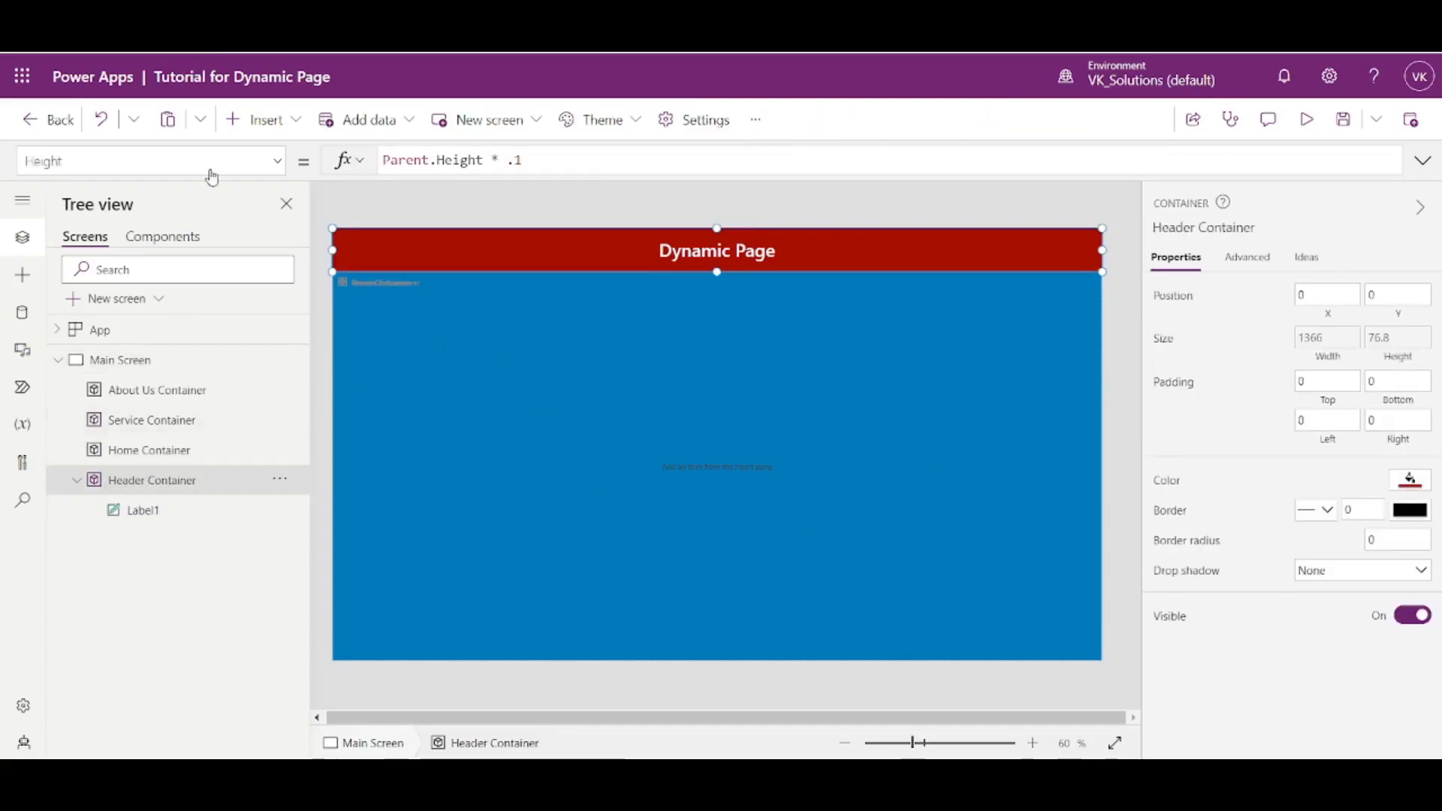
left_click(255, 121)
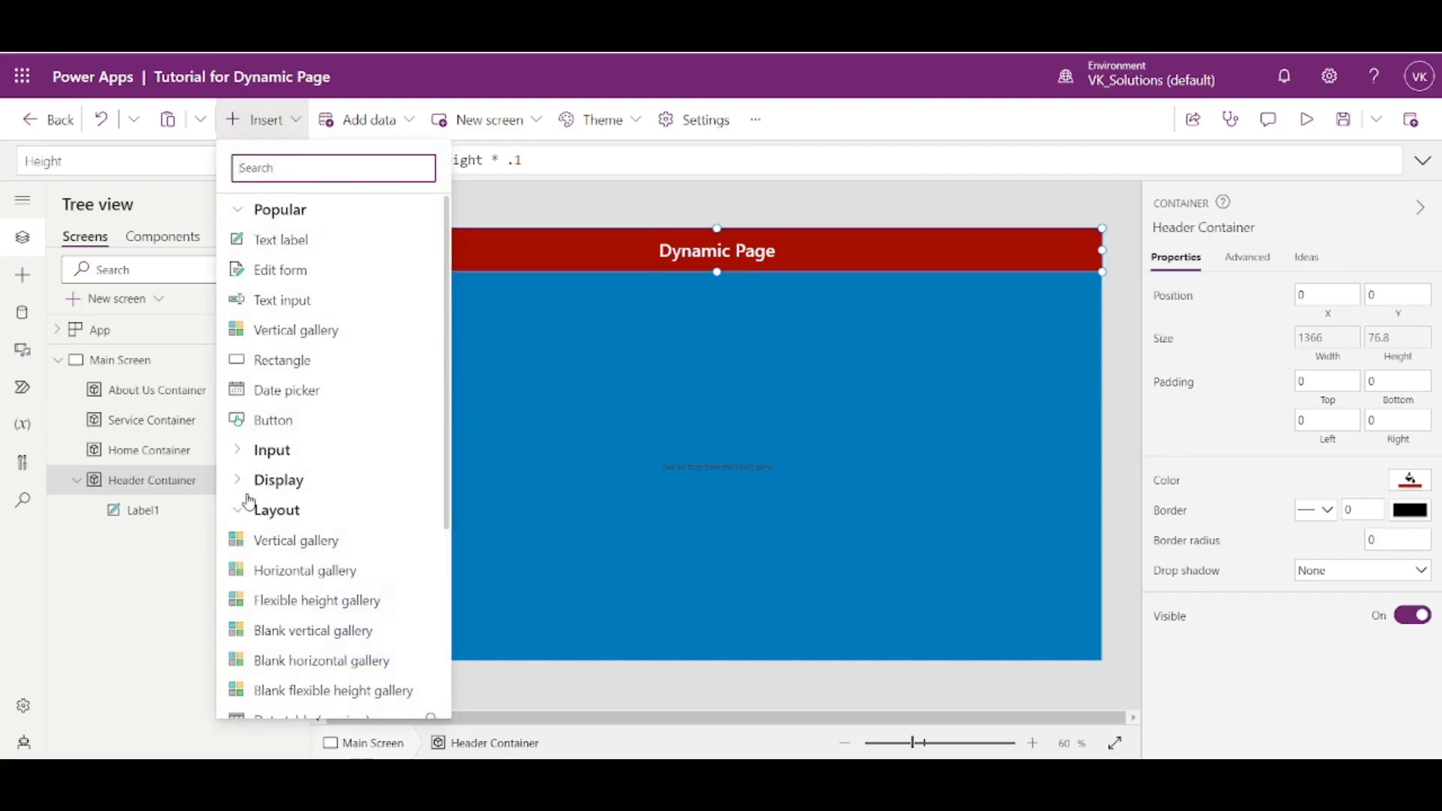
scroll(245, 499, "down", 4)
left_click(240, 547)
scroll(283, 390, "down", 3)
left_click(285, 390)
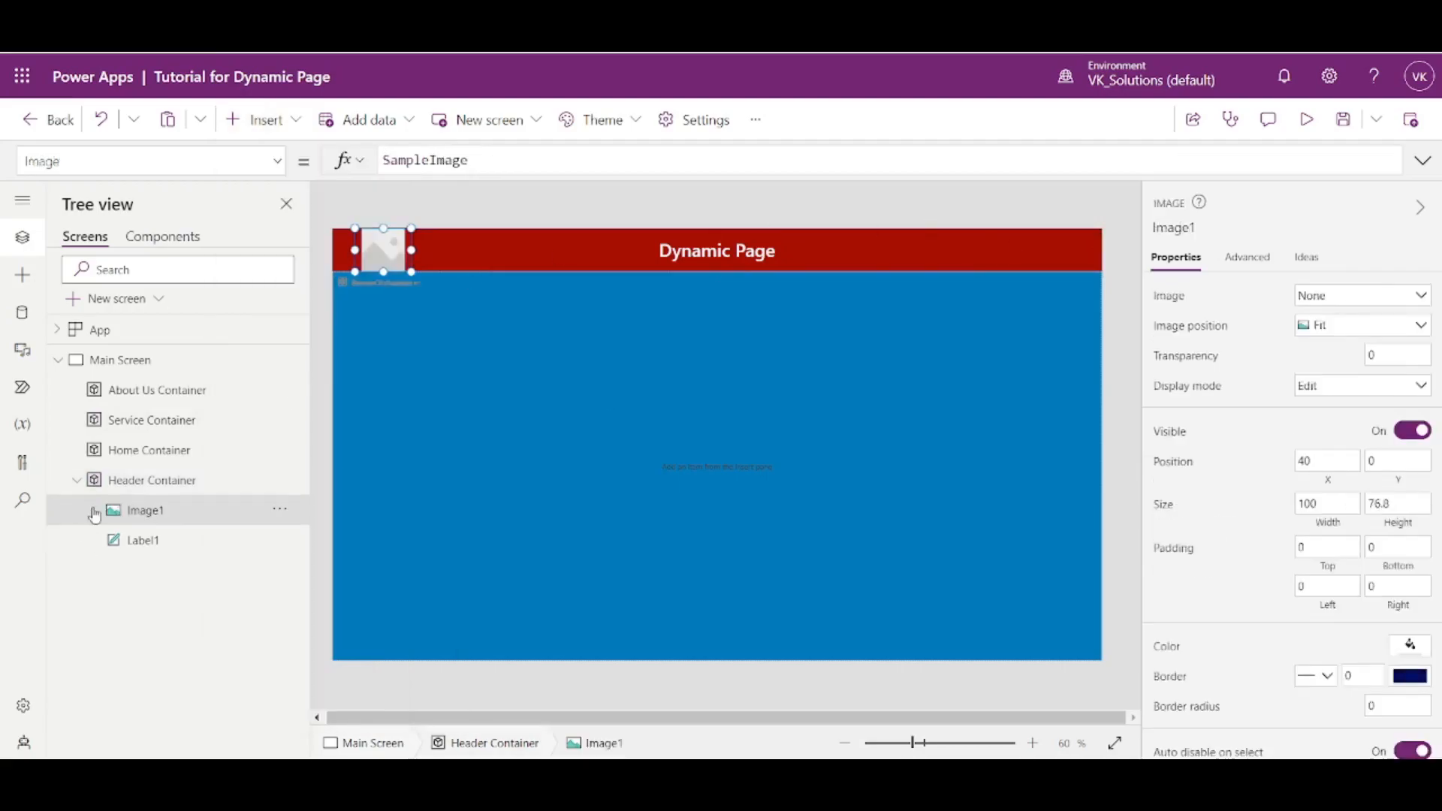
- Upload the LMC Logo file from the computer as the header image control's picture
left_click(1358, 301)
left_click(1355, 319)
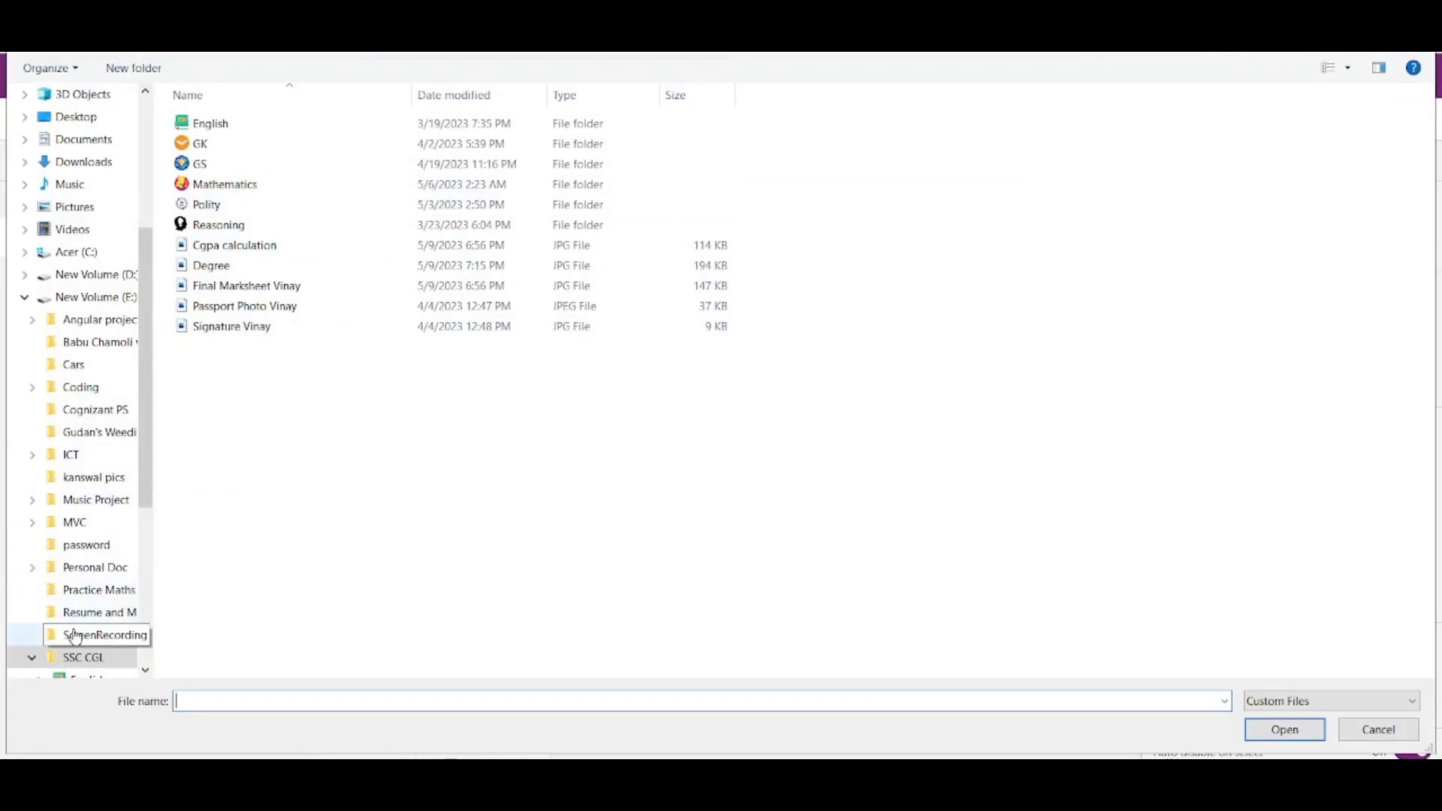
scroll(48, 659, "down", 2)
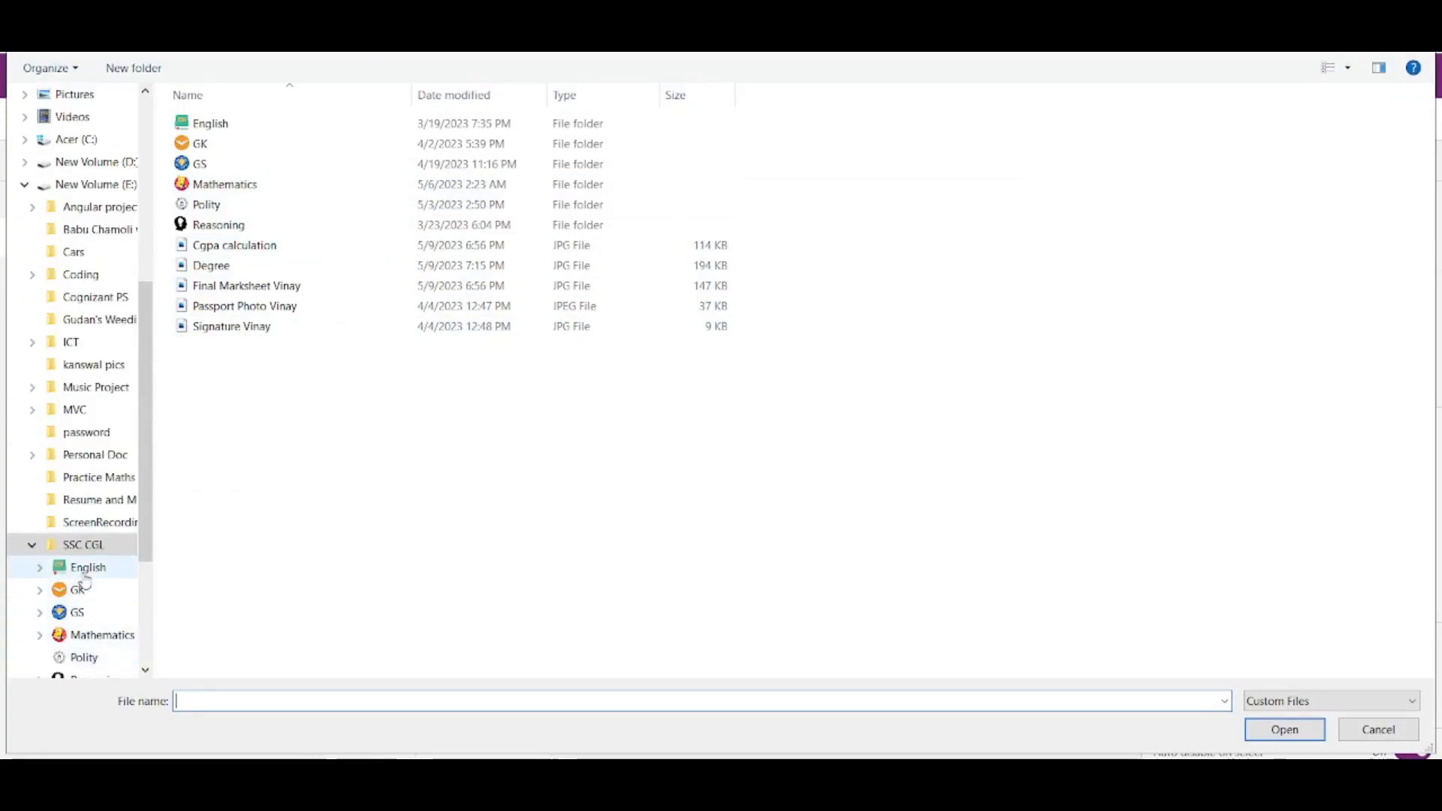
scroll(75, 571, "down", 3)
left_click(85, 639)
double_click(744, 138)
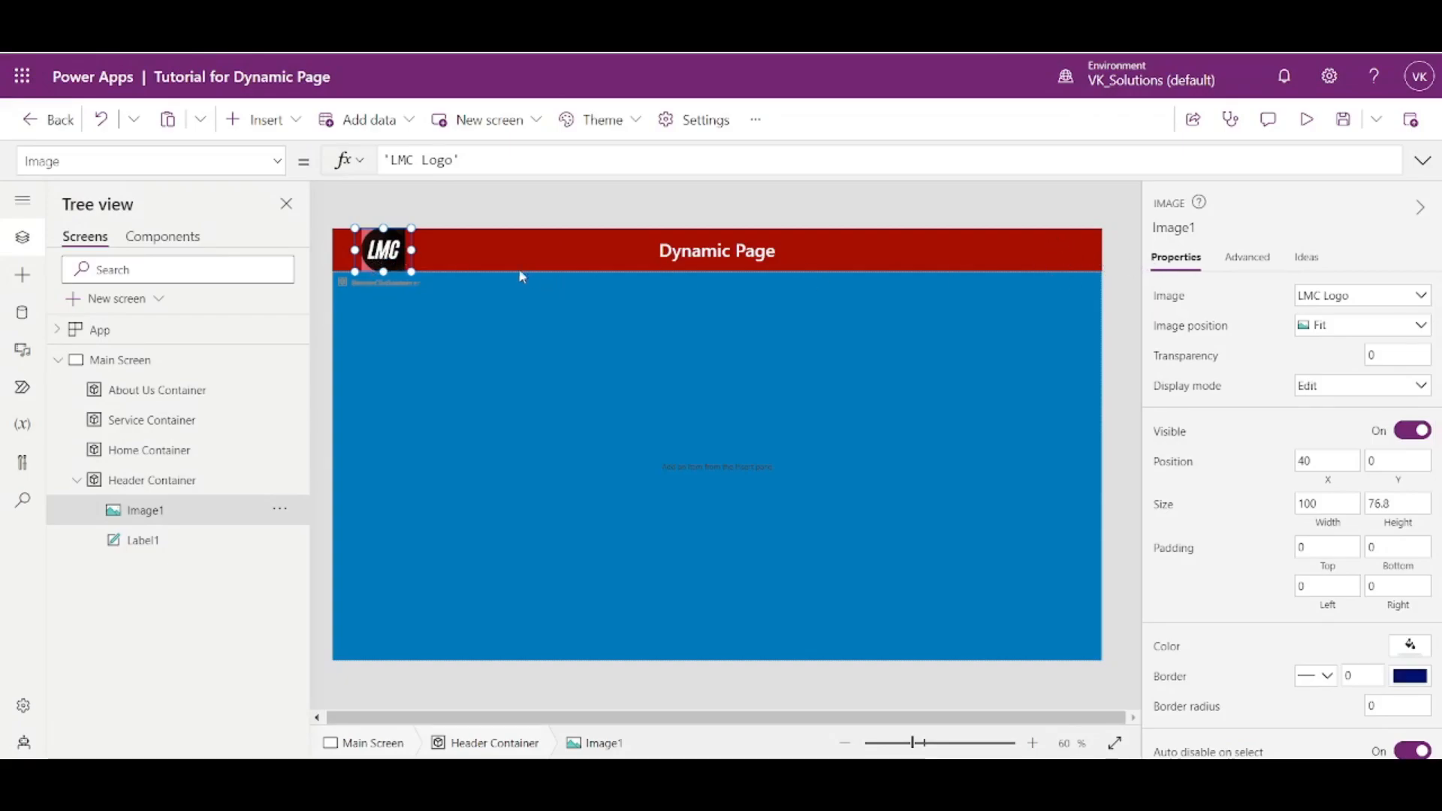
- Move the logo image to the header's right end at X 1266 and preview the app
left_click_drag(378, 260, 1067, 274)
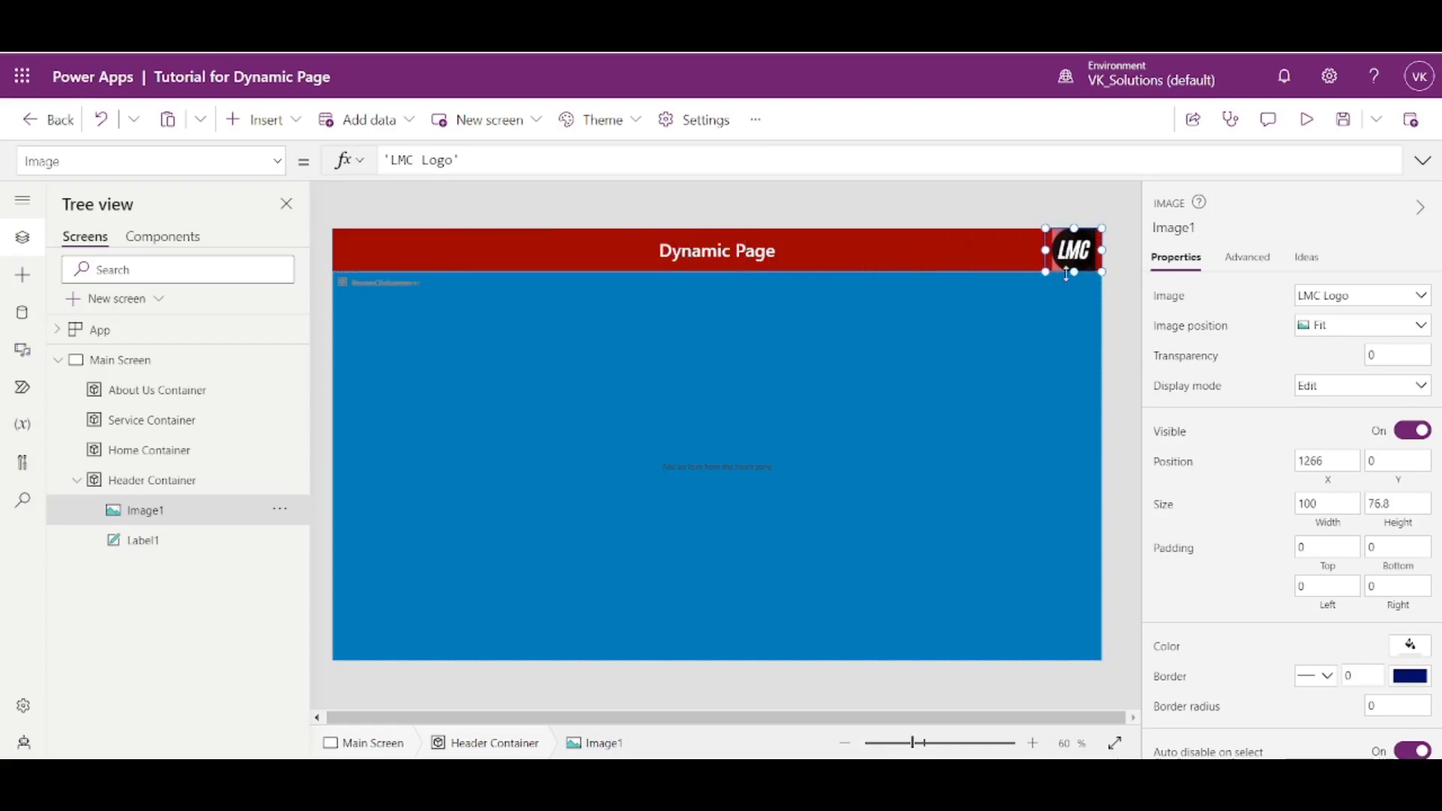
left_click(1308, 122)
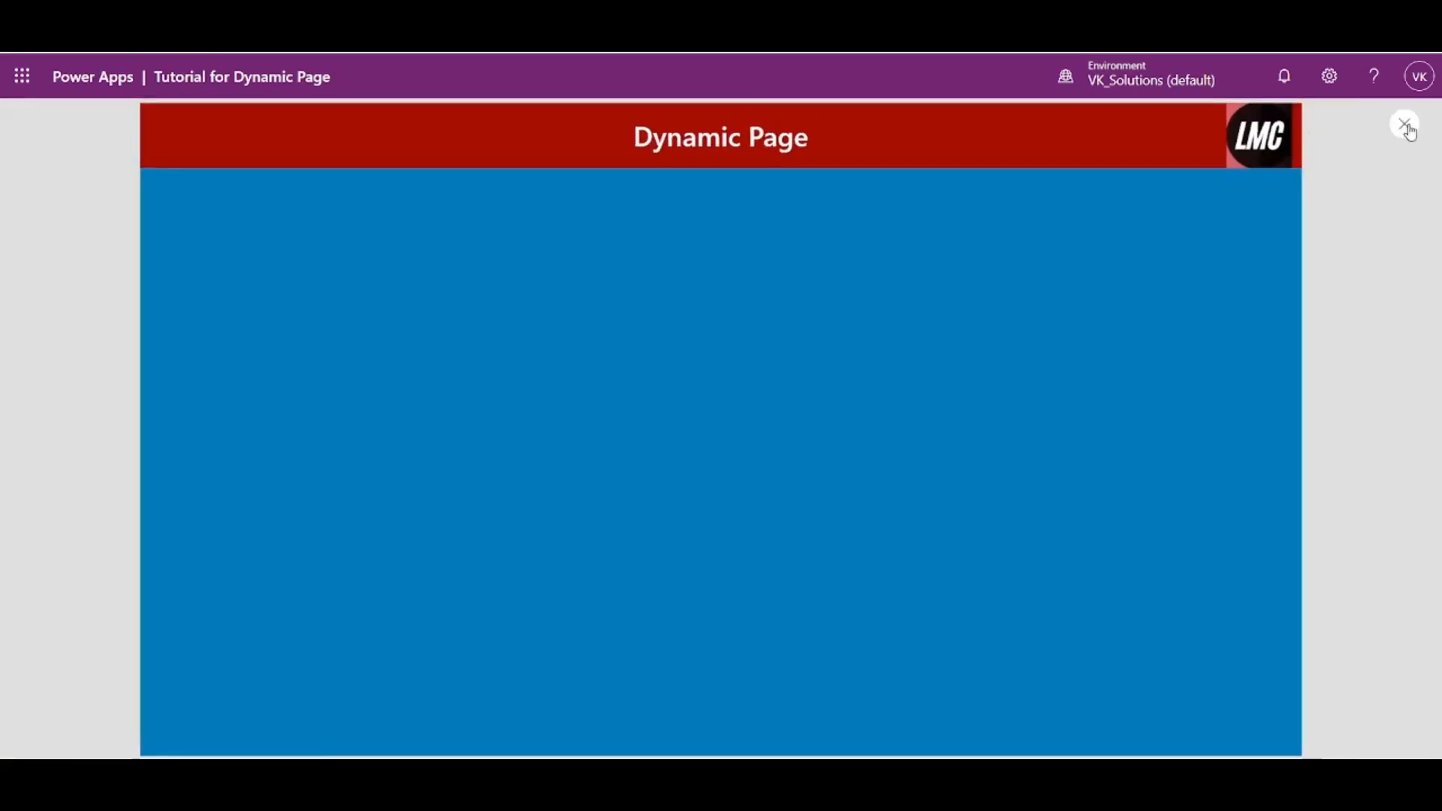
left_click(1406, 125)
- Try placing the logo slightly inward from the header's right edge and preview the app
left_click(1072, 259)
left_click_drag(1072, 257, 1033, 279)
left_click(1311, 126)
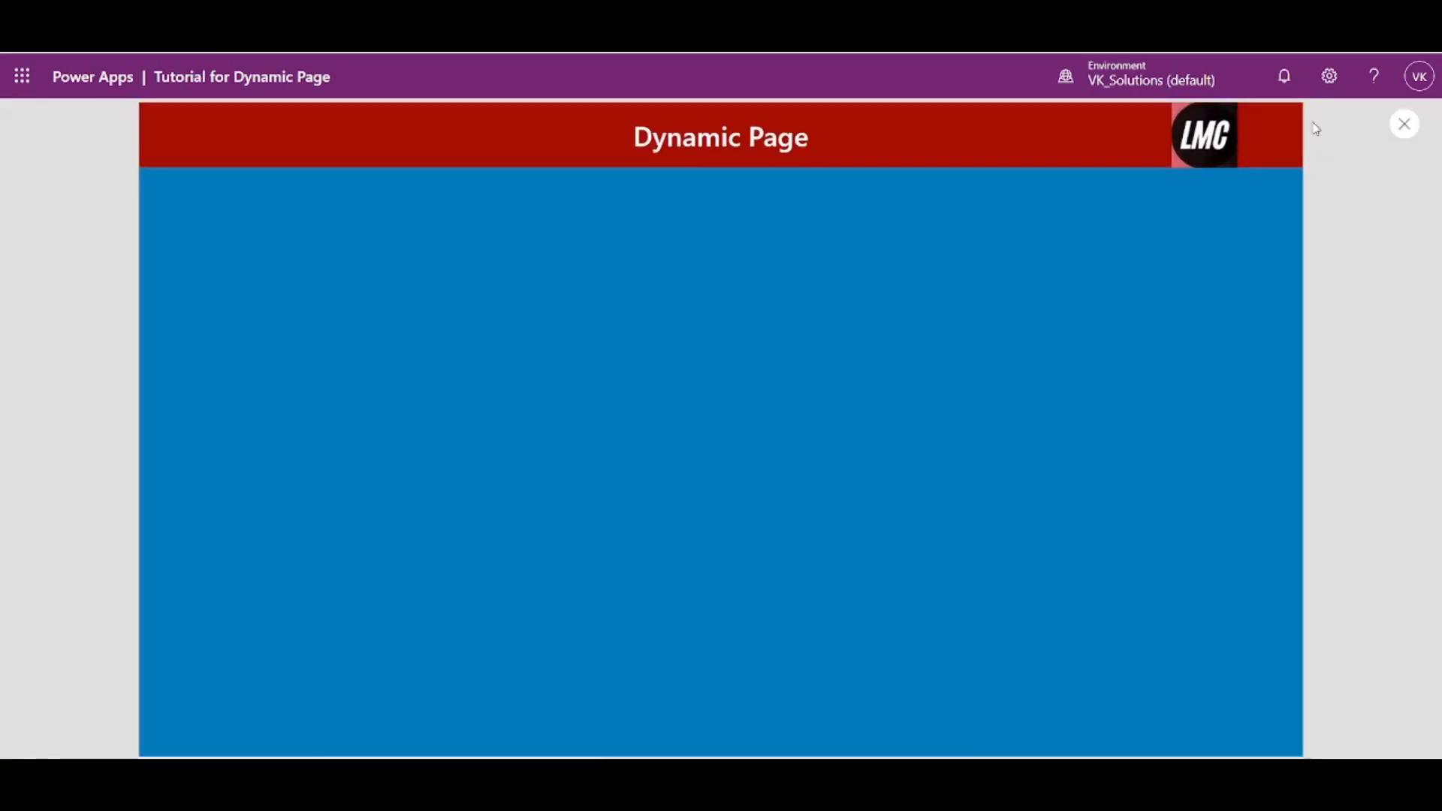
left_click(1402, 123)
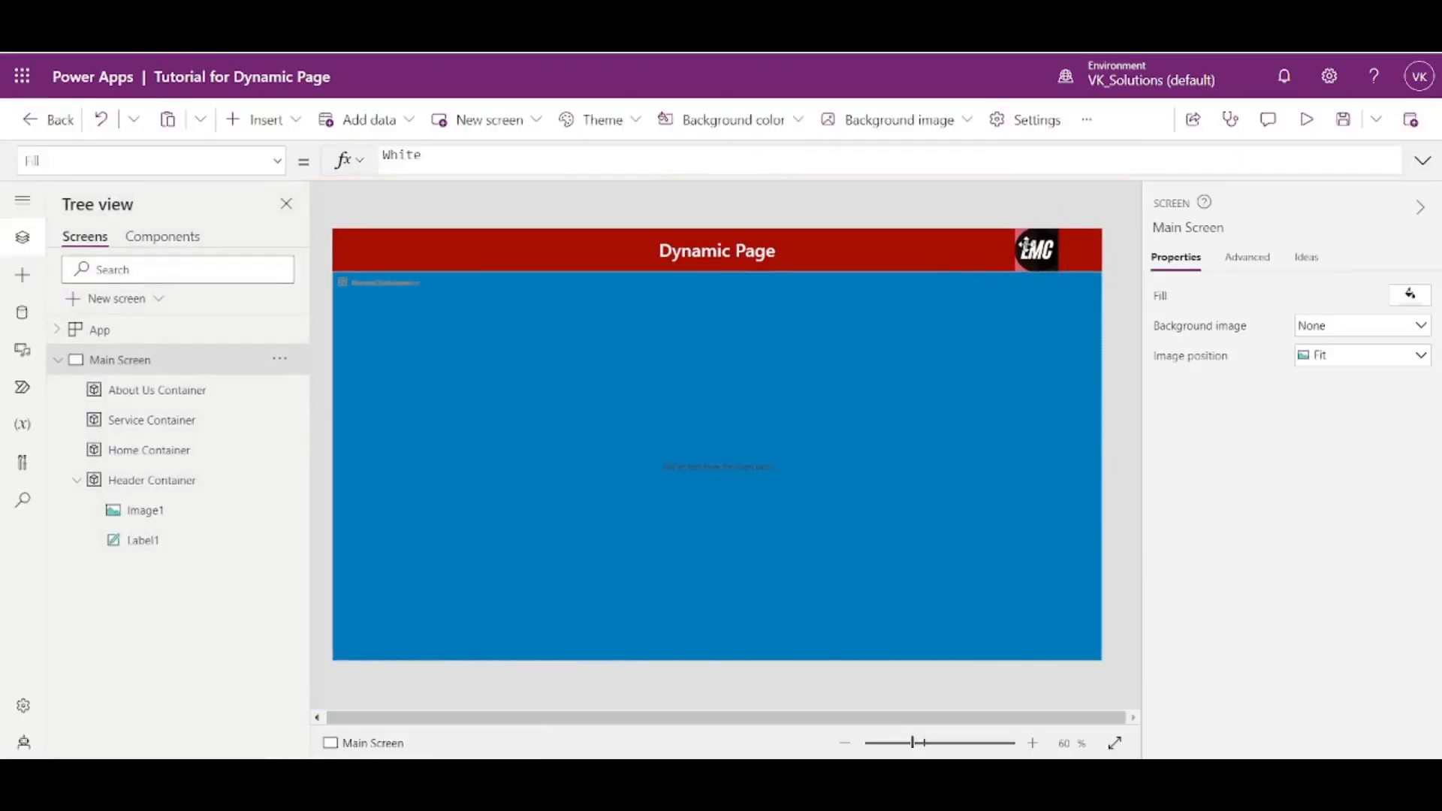
- Move the logo back to the header's right edge and set its X formula to Parent.Width
left_click(1025, 244)
left_click_drag(1027, 242, 1064, 242)
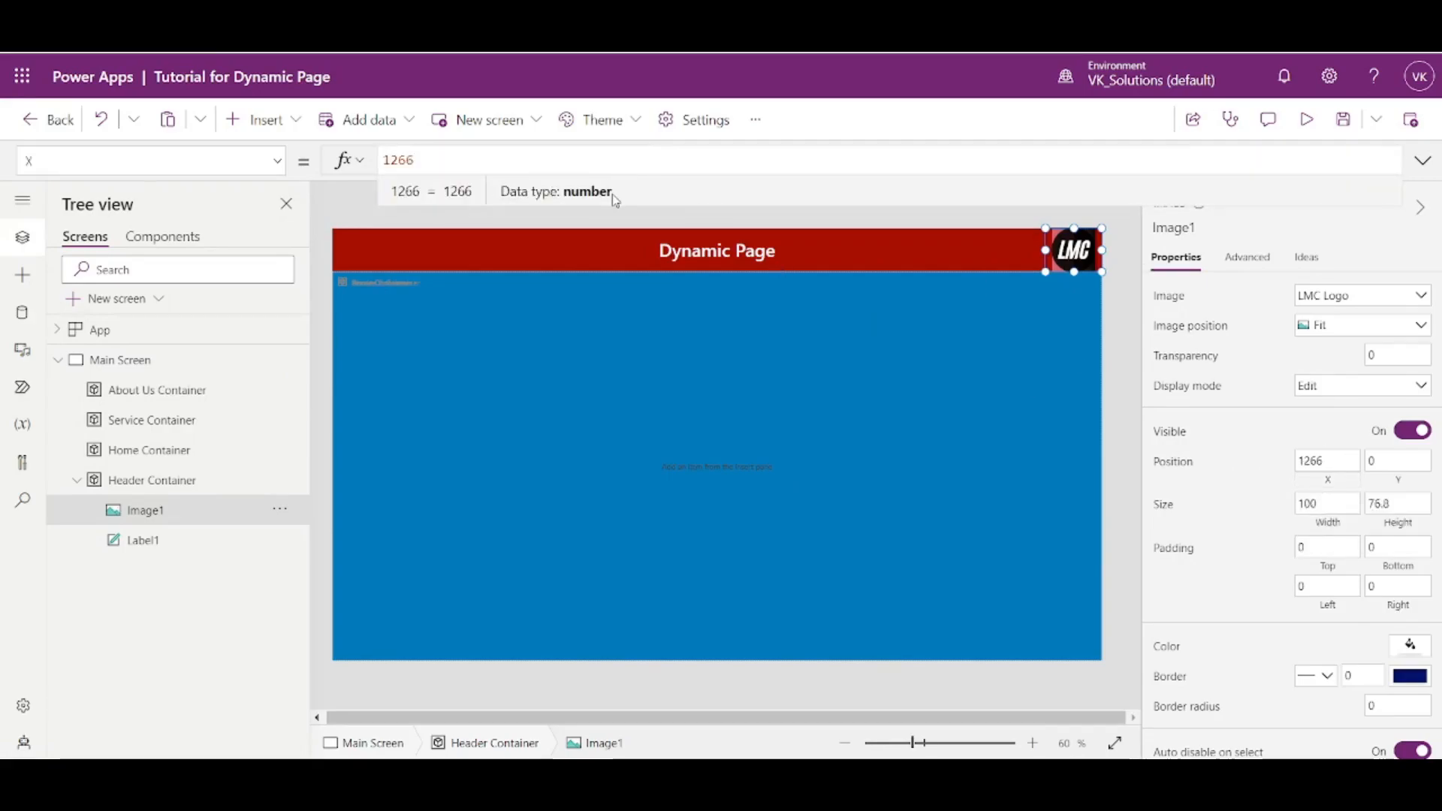
key("ctrl+a")
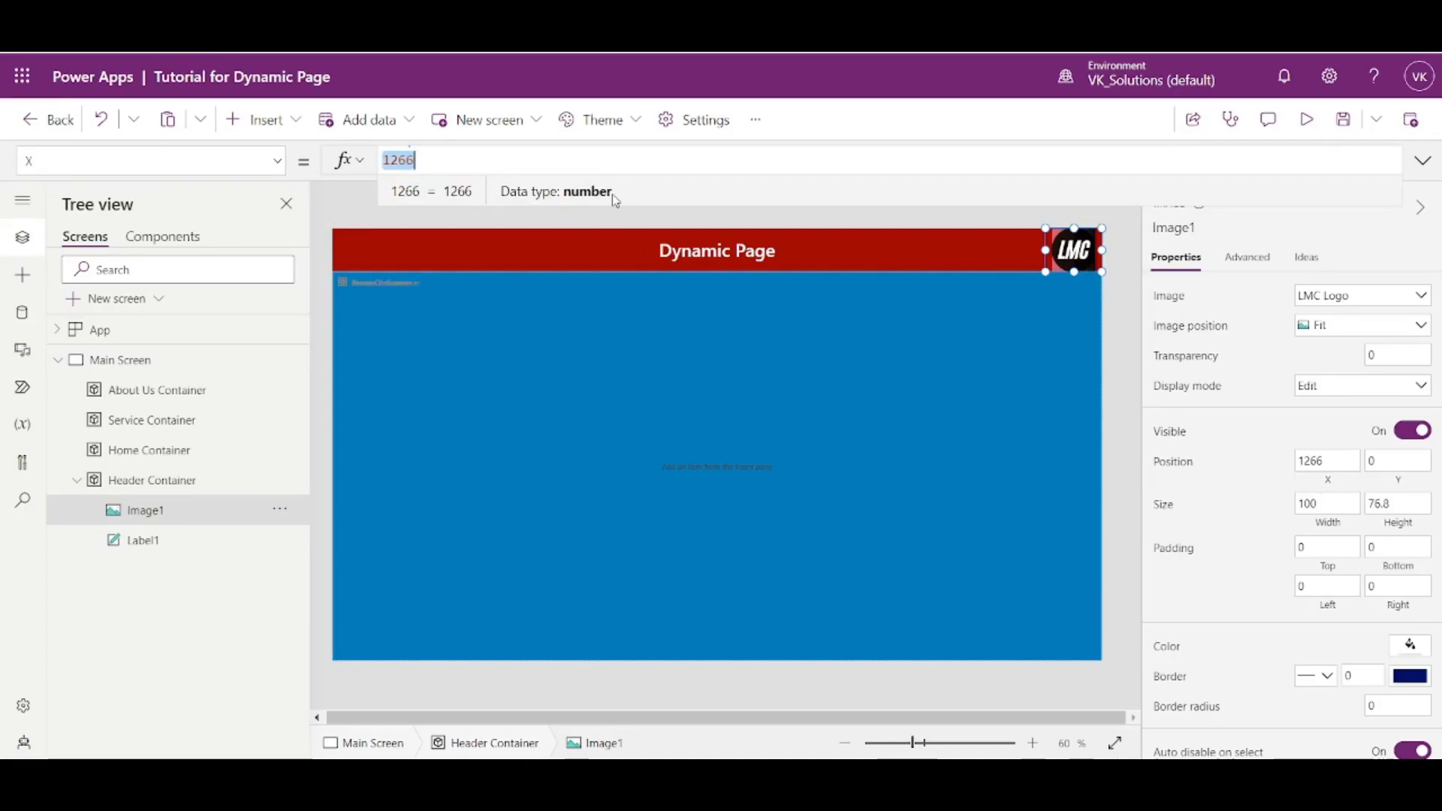
type("Parent.Width")
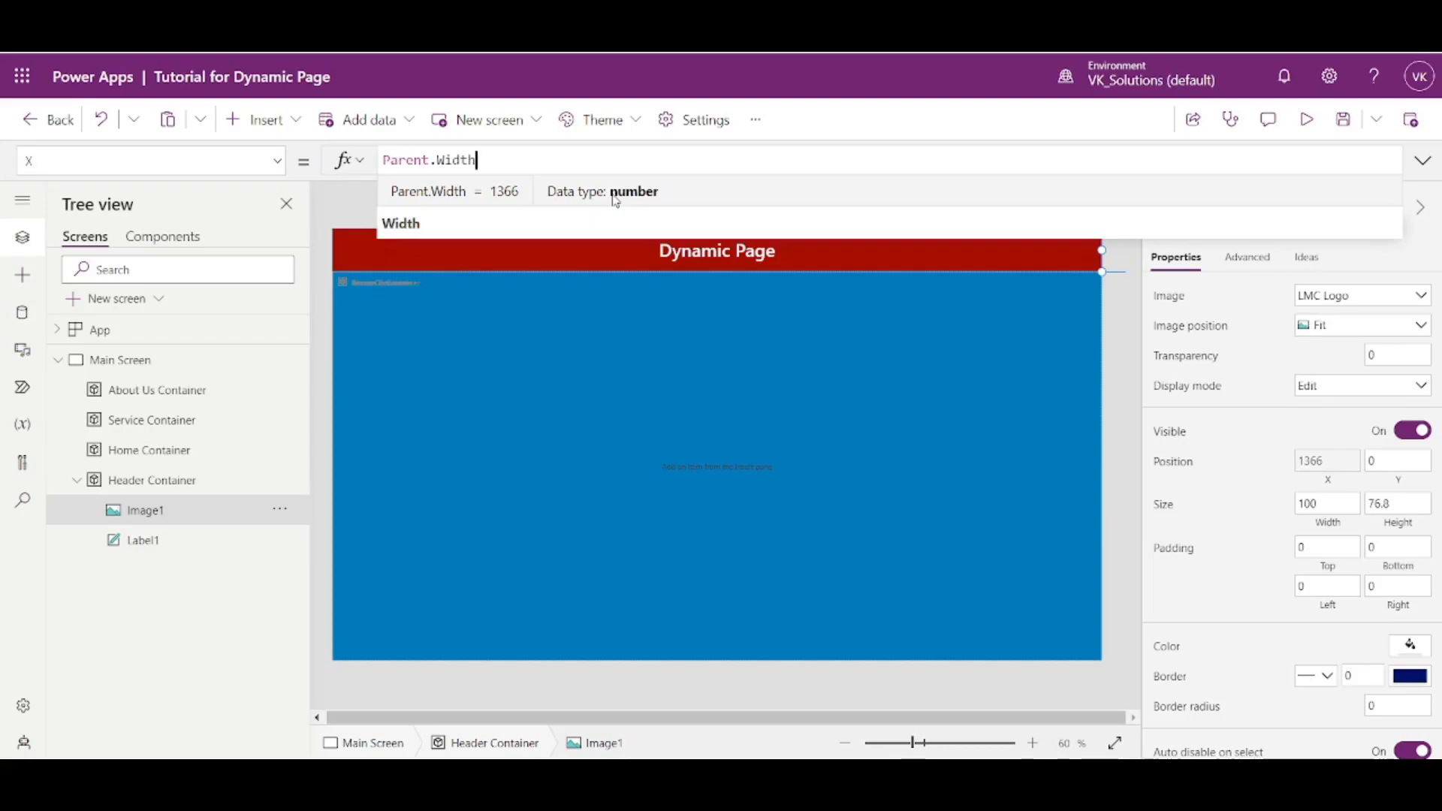
left_click(120, 360)
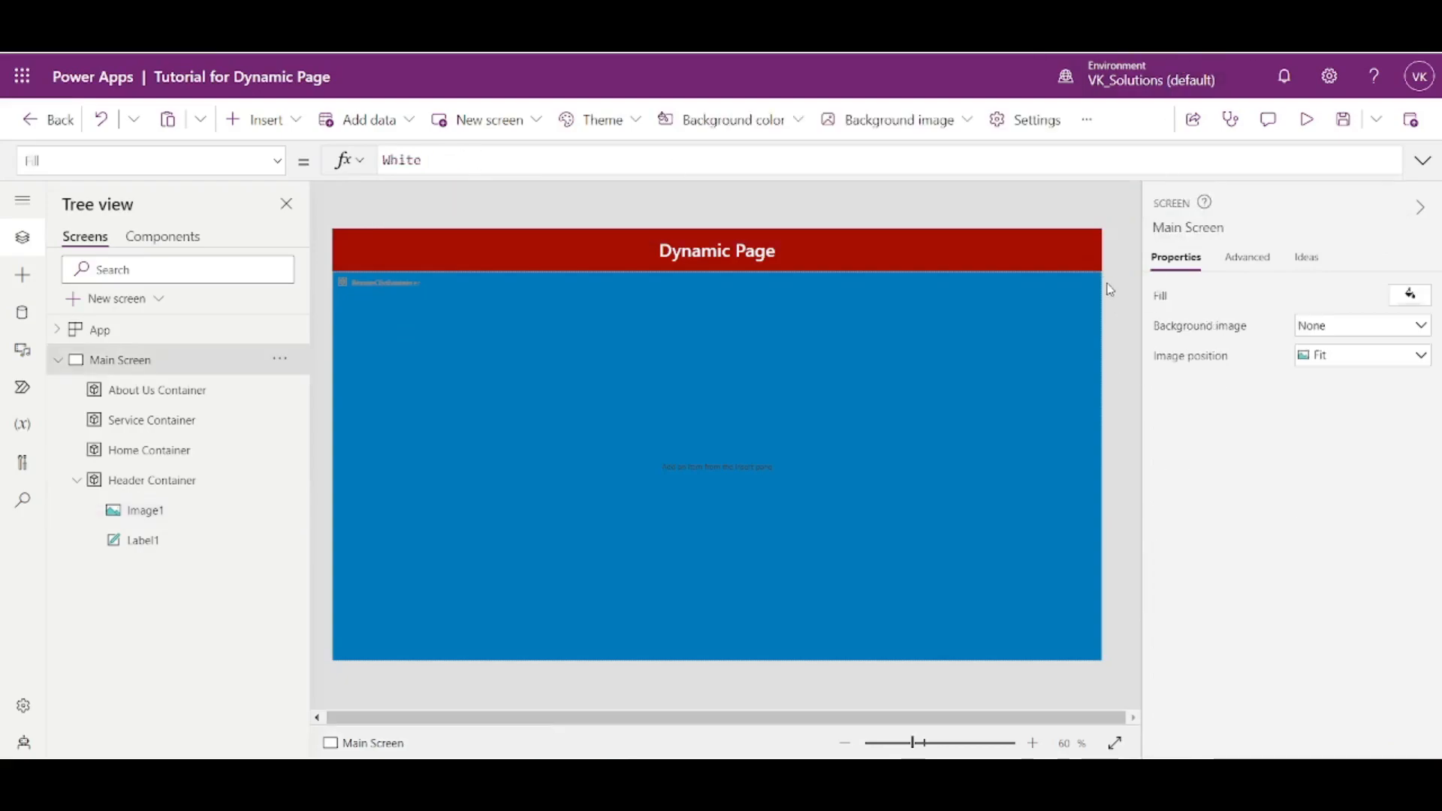
- Extend the logo image's X formula to Parent.Width - Self.Width
left_click(188, 520)
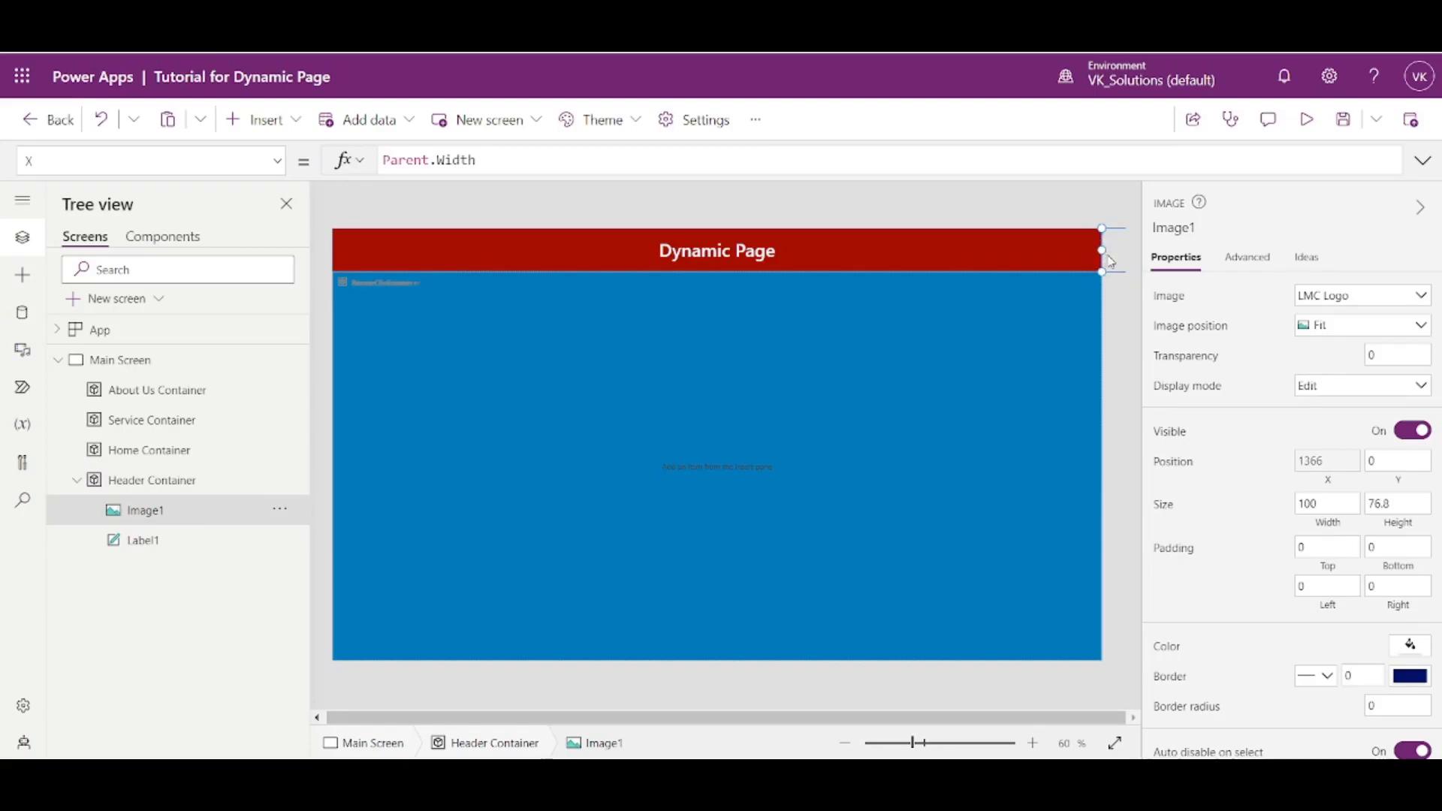
left_click(1343, 485)
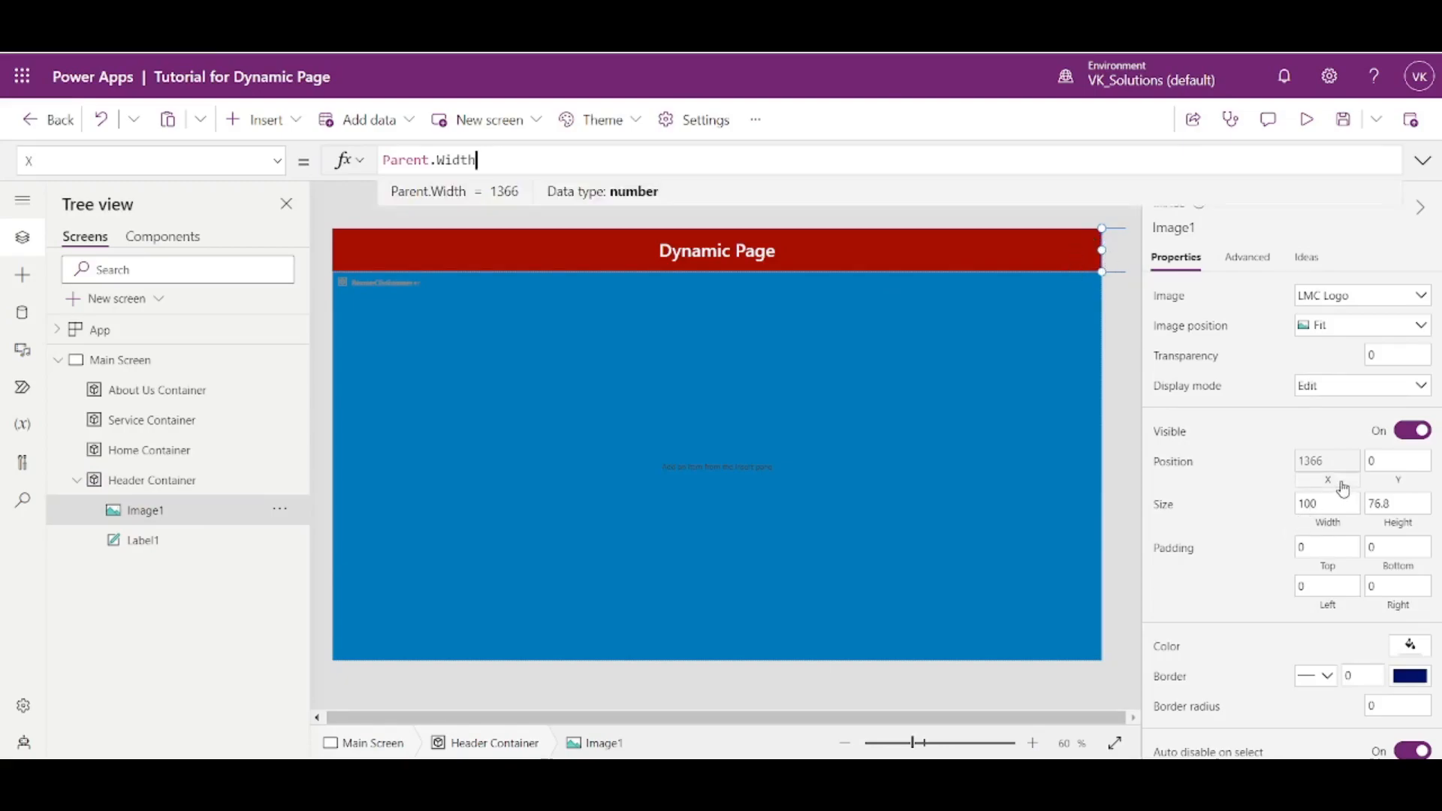
type("- Sel")
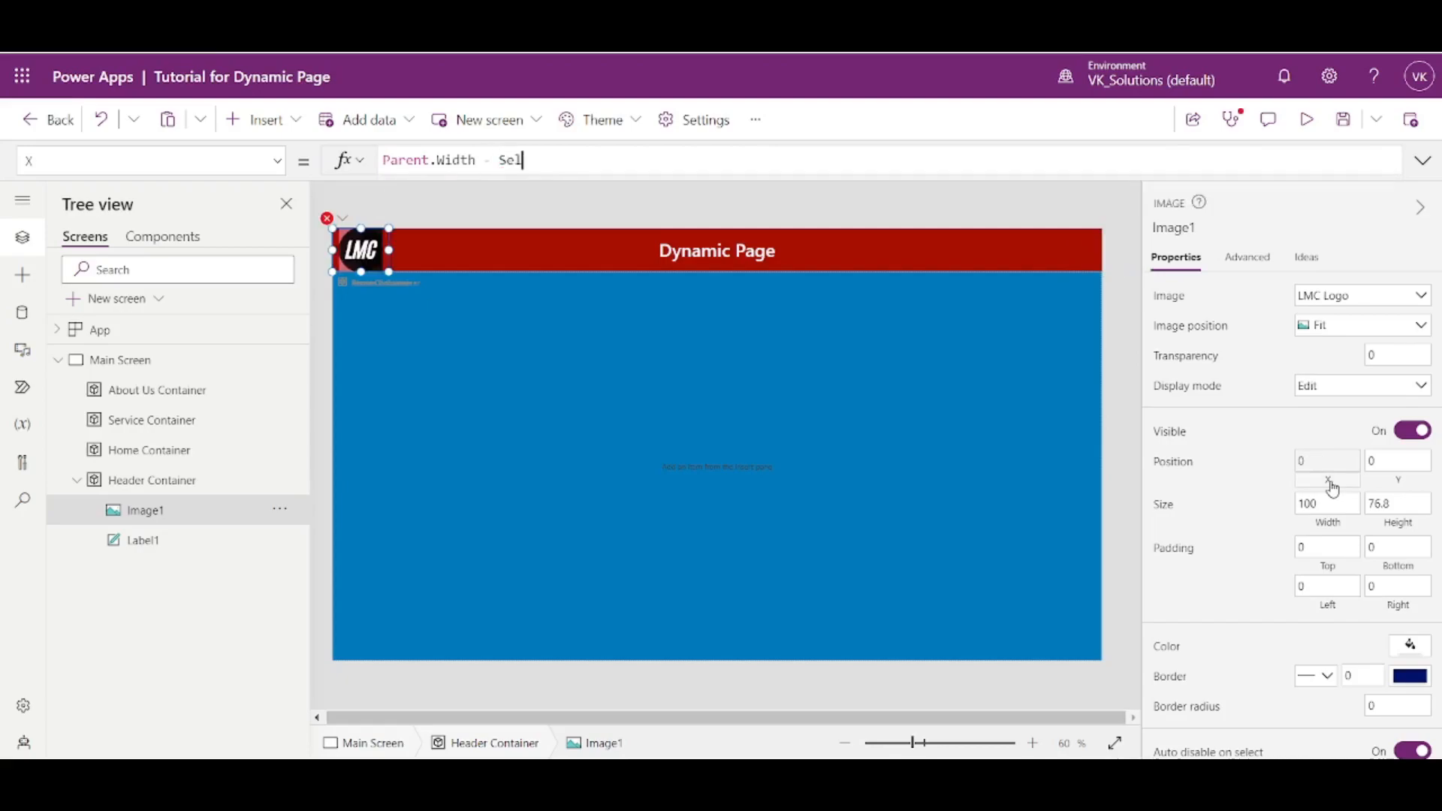
type("f.Width")
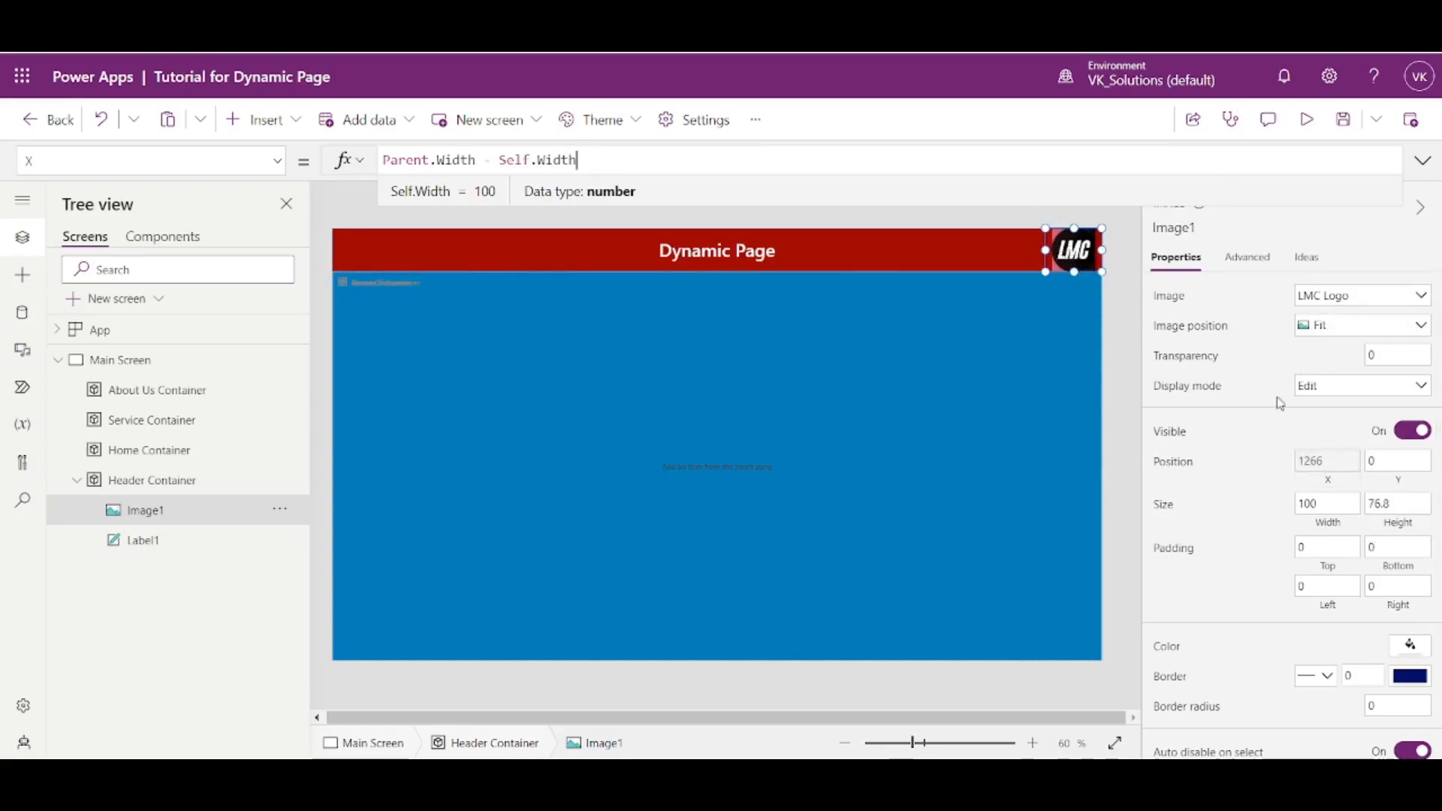
- Try the Fill image position on the logo and switch it back to Fit
left_click(1320, 340)
left_click(1333, 371)
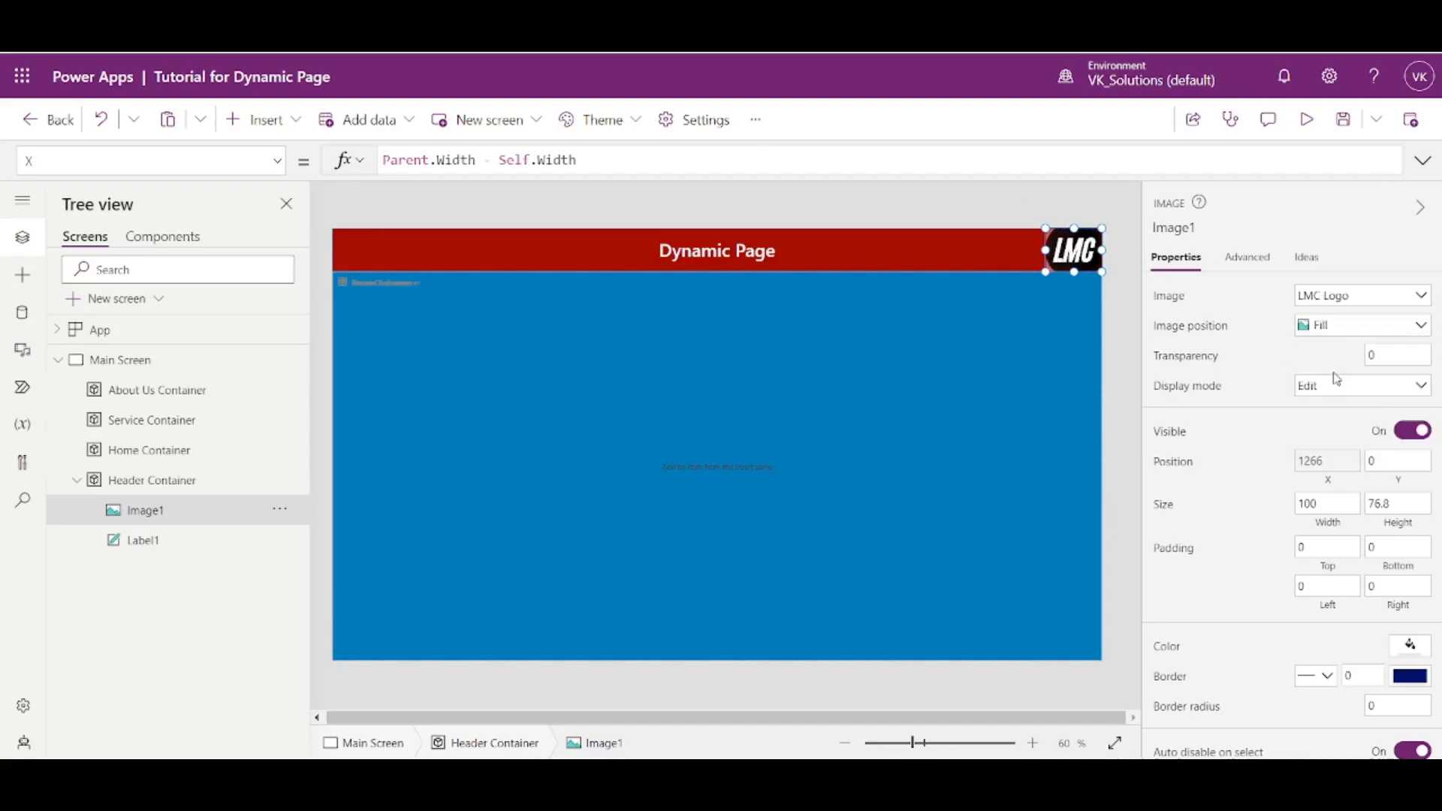
left_click(1315, 324)
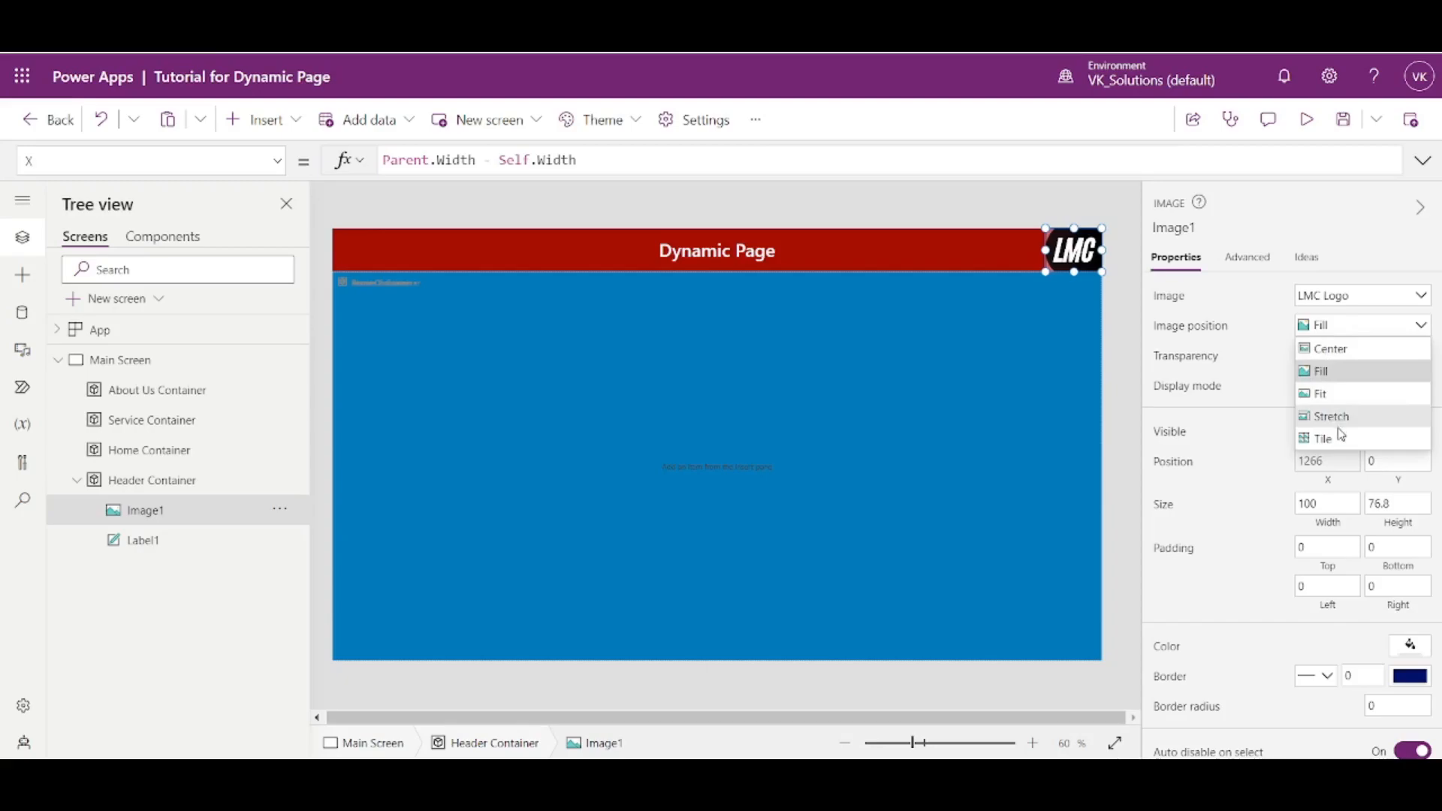
left_click(1321, 394)
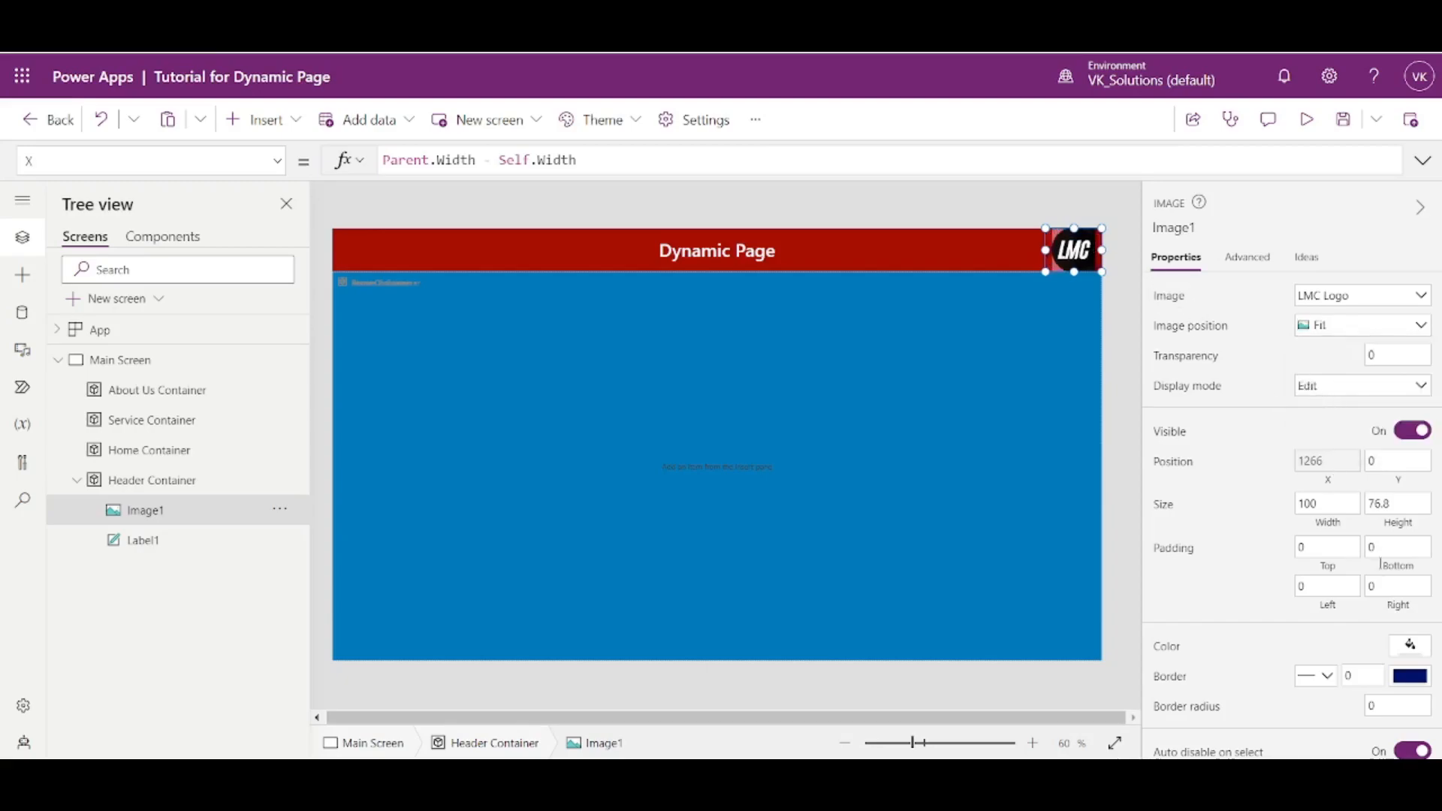
- Set the logo image's border radius to 100
scroll(1381, 564, "down", 2)
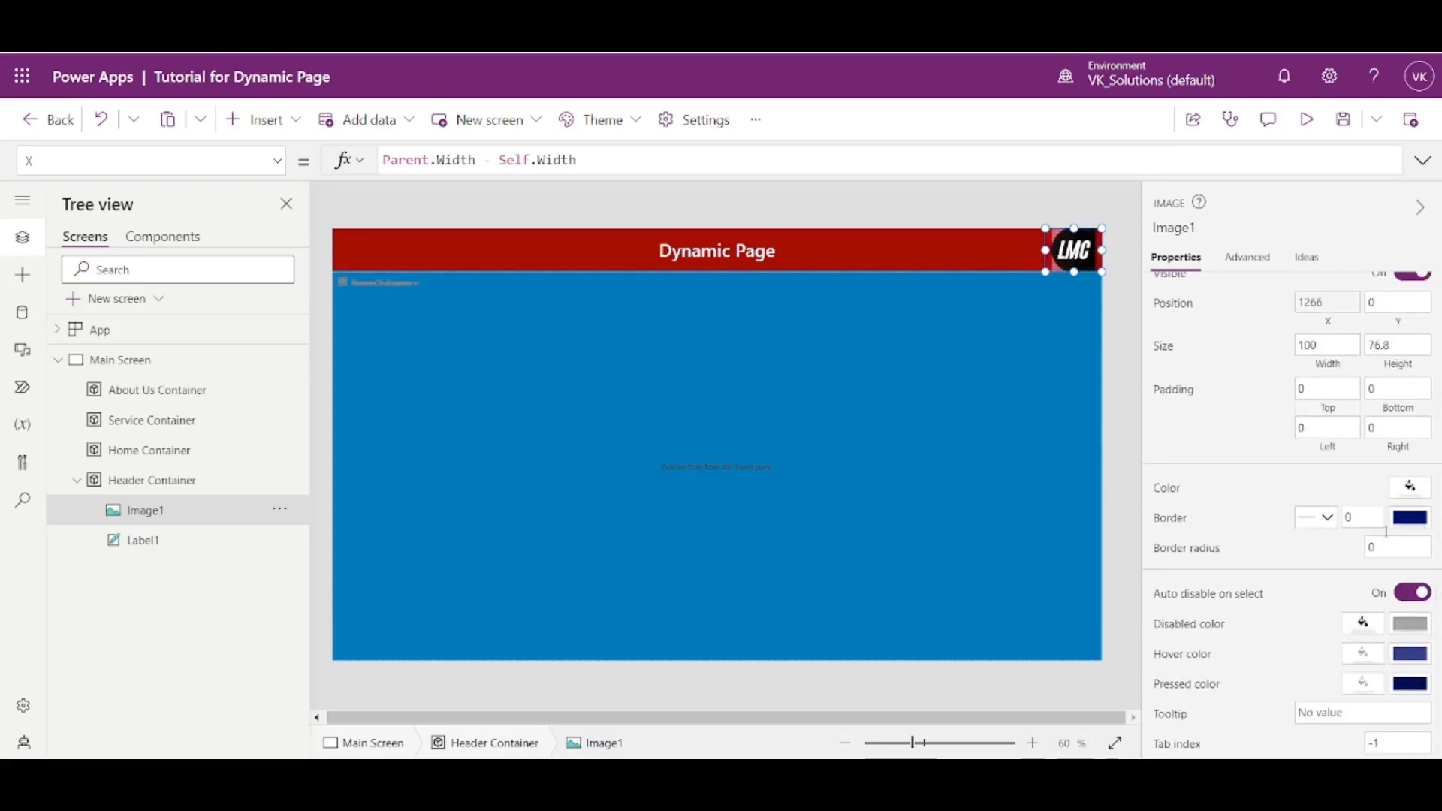
left_click_drag(1384, 550, 1329, 551)
type("100")
key("Return")
- Set the logo image's image position to Fill
scroll(1268, 460, "up", 3)
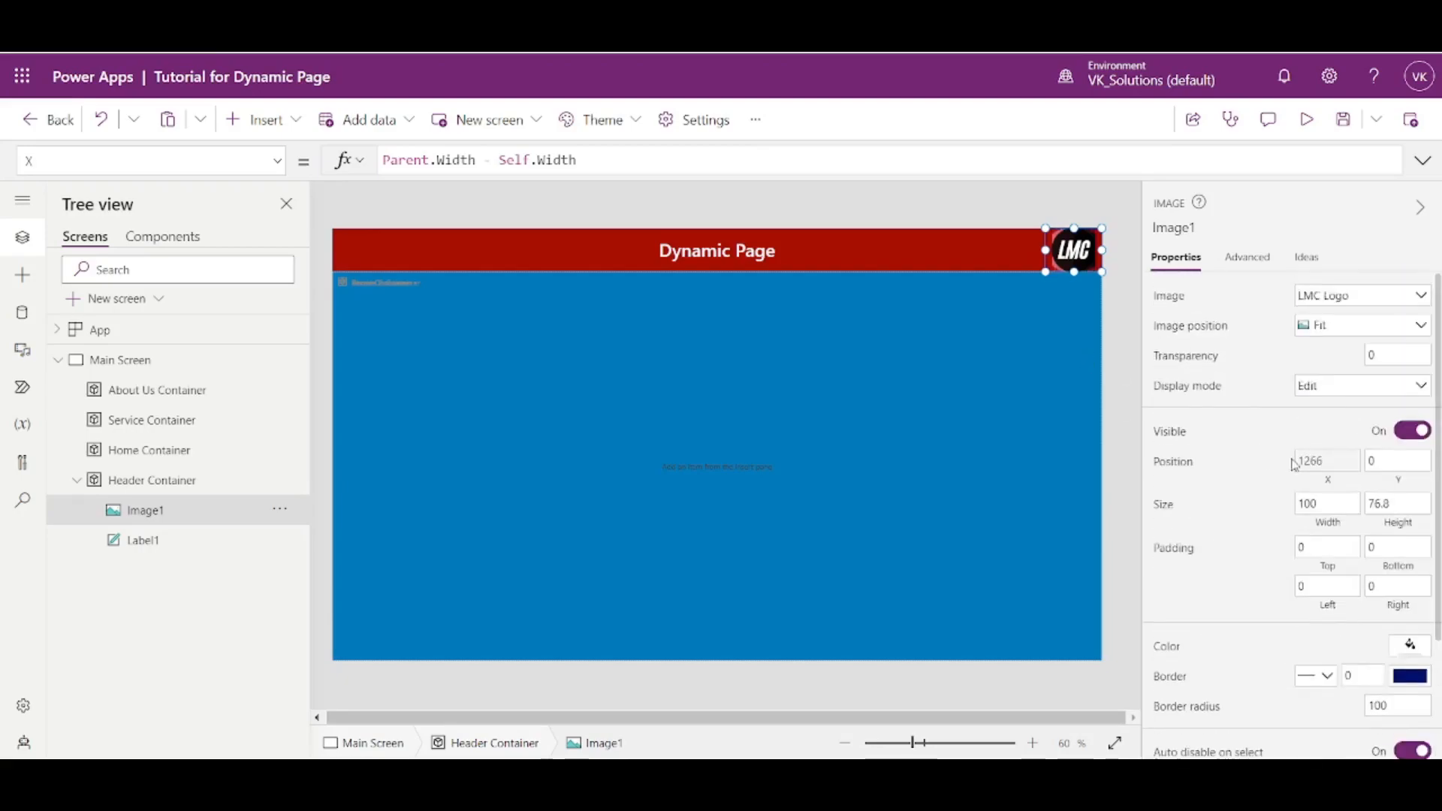
left_click(1356, 324)
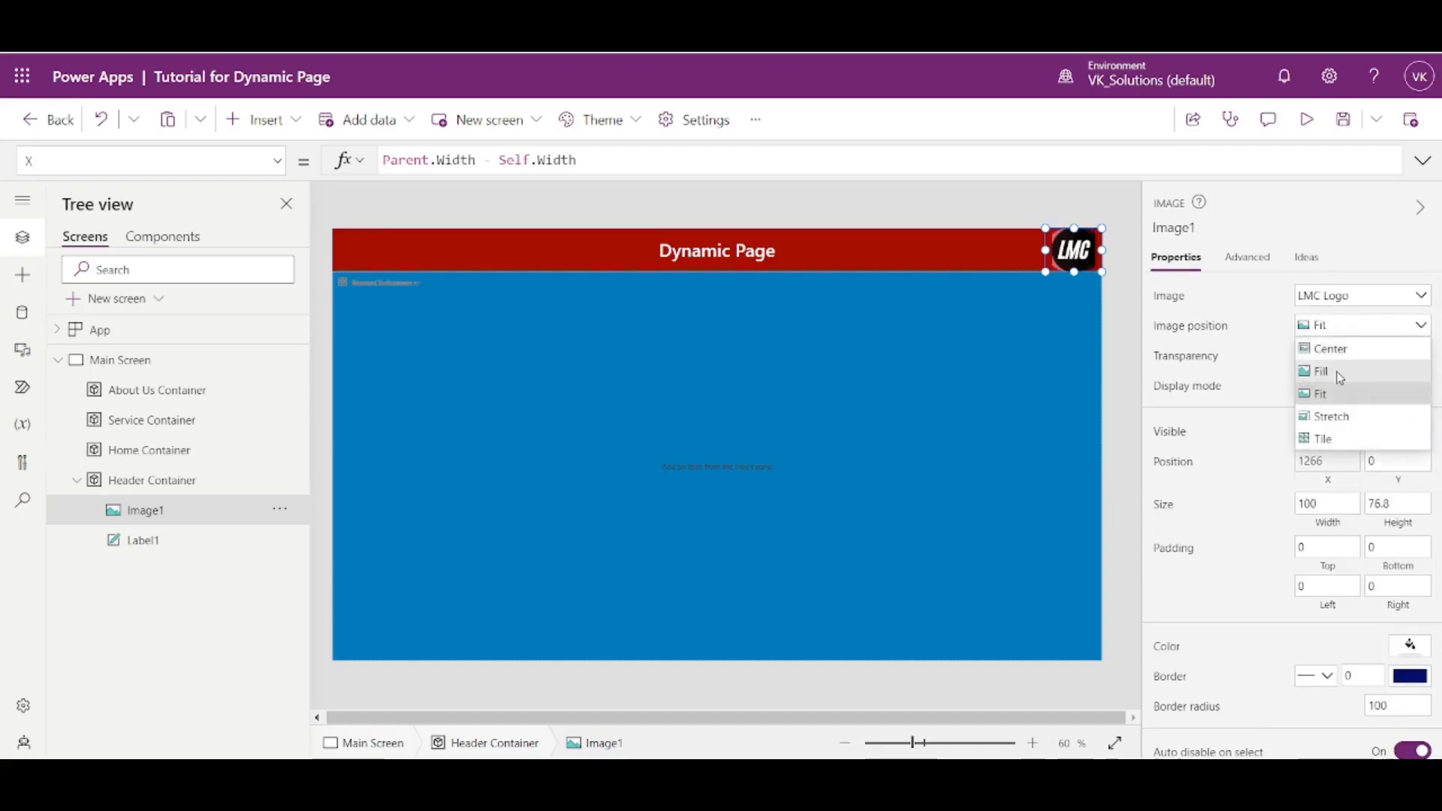
left_click(1329, 371)
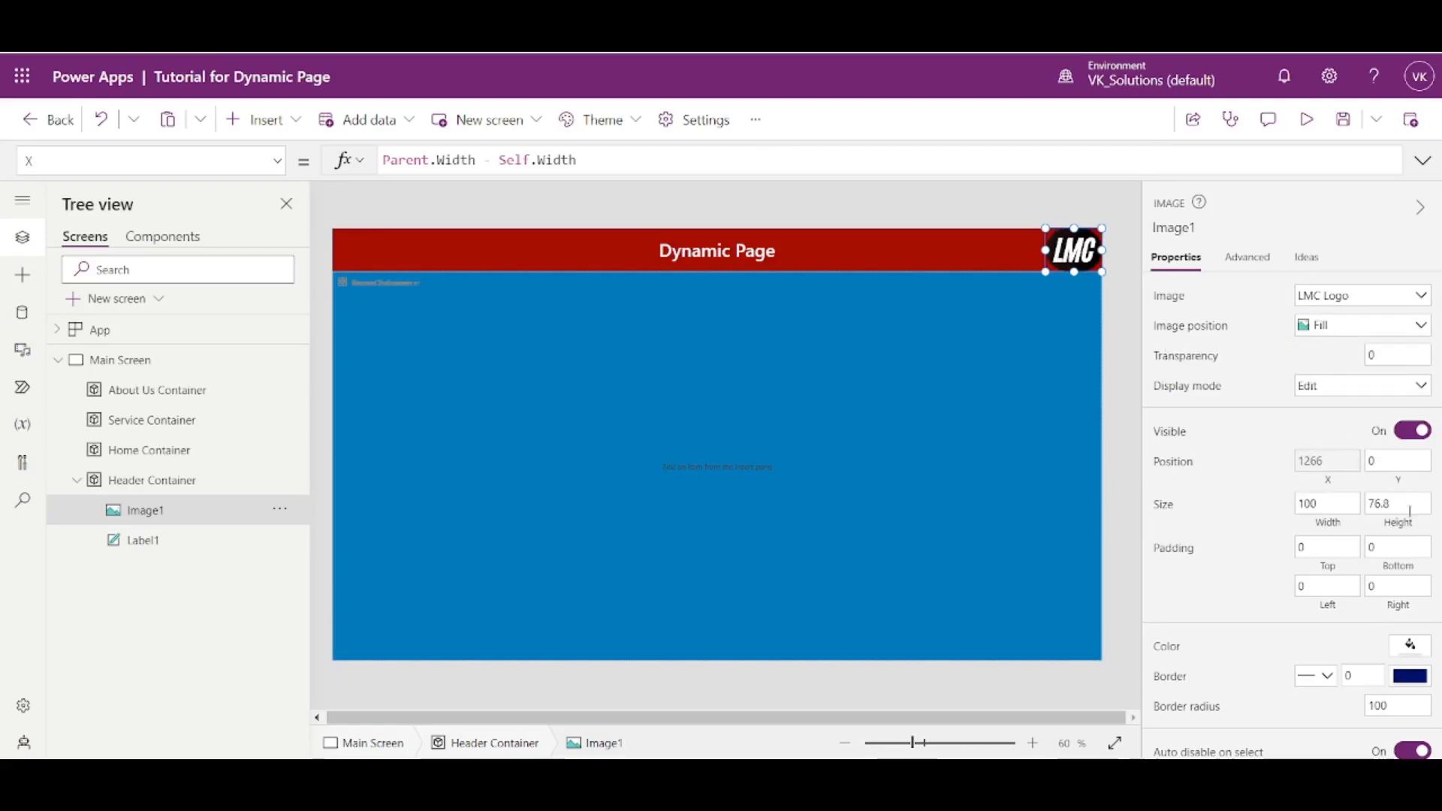
- Set both the width and the height of the logo image to the formula Parent.Height
left_click(1326, 534)
type("Parent.")
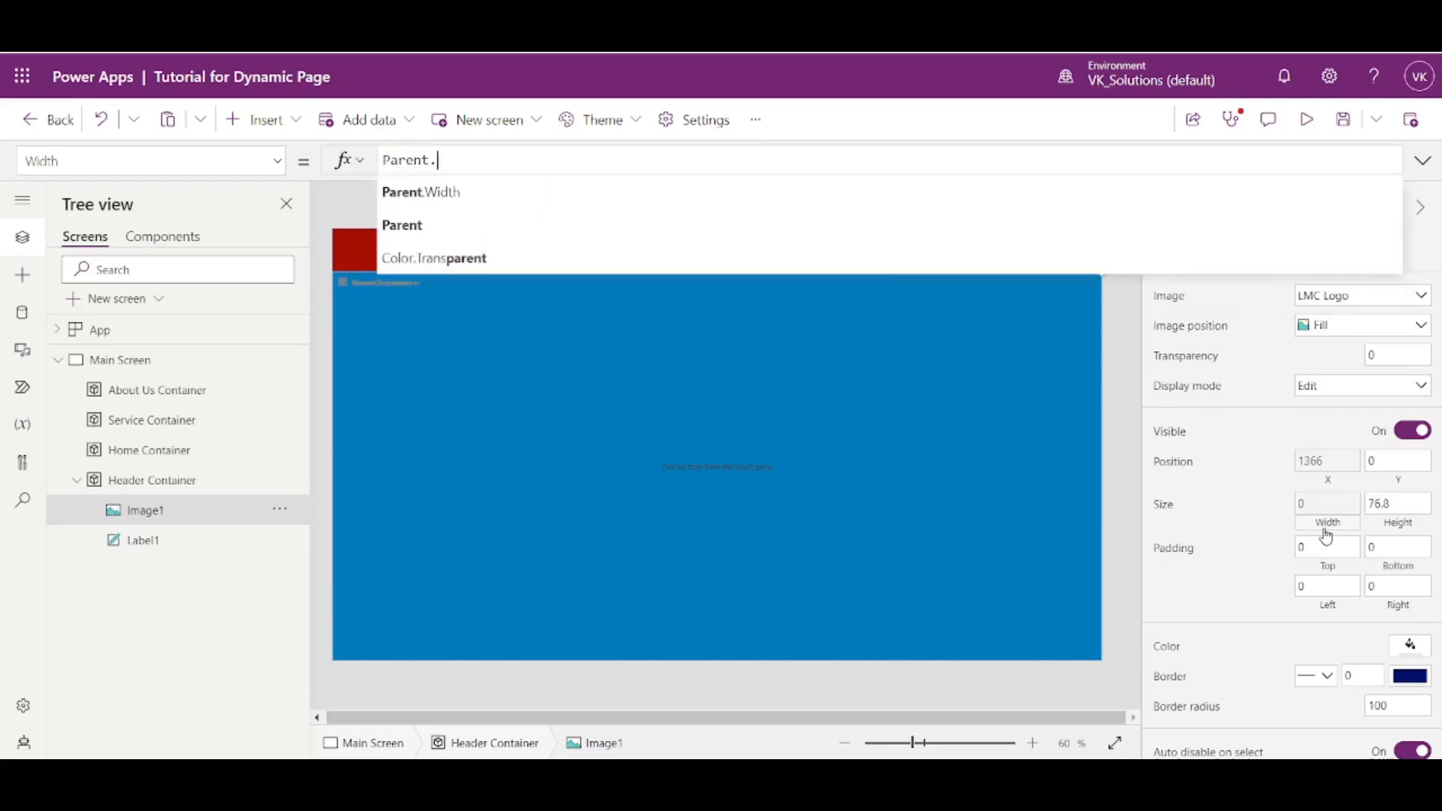
type("Height")
key("Tab")
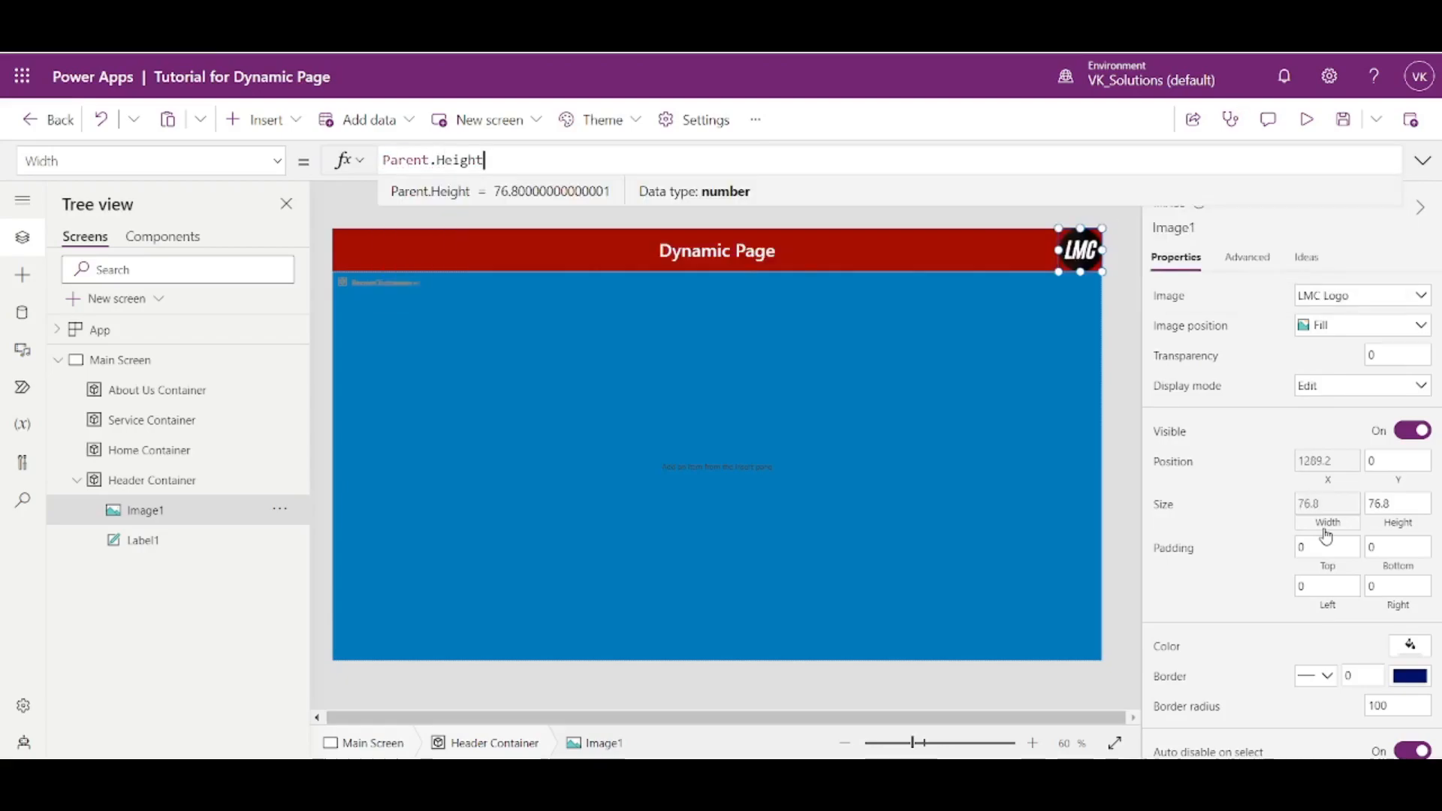
key("ctrl+a")
key("ctrl+c")
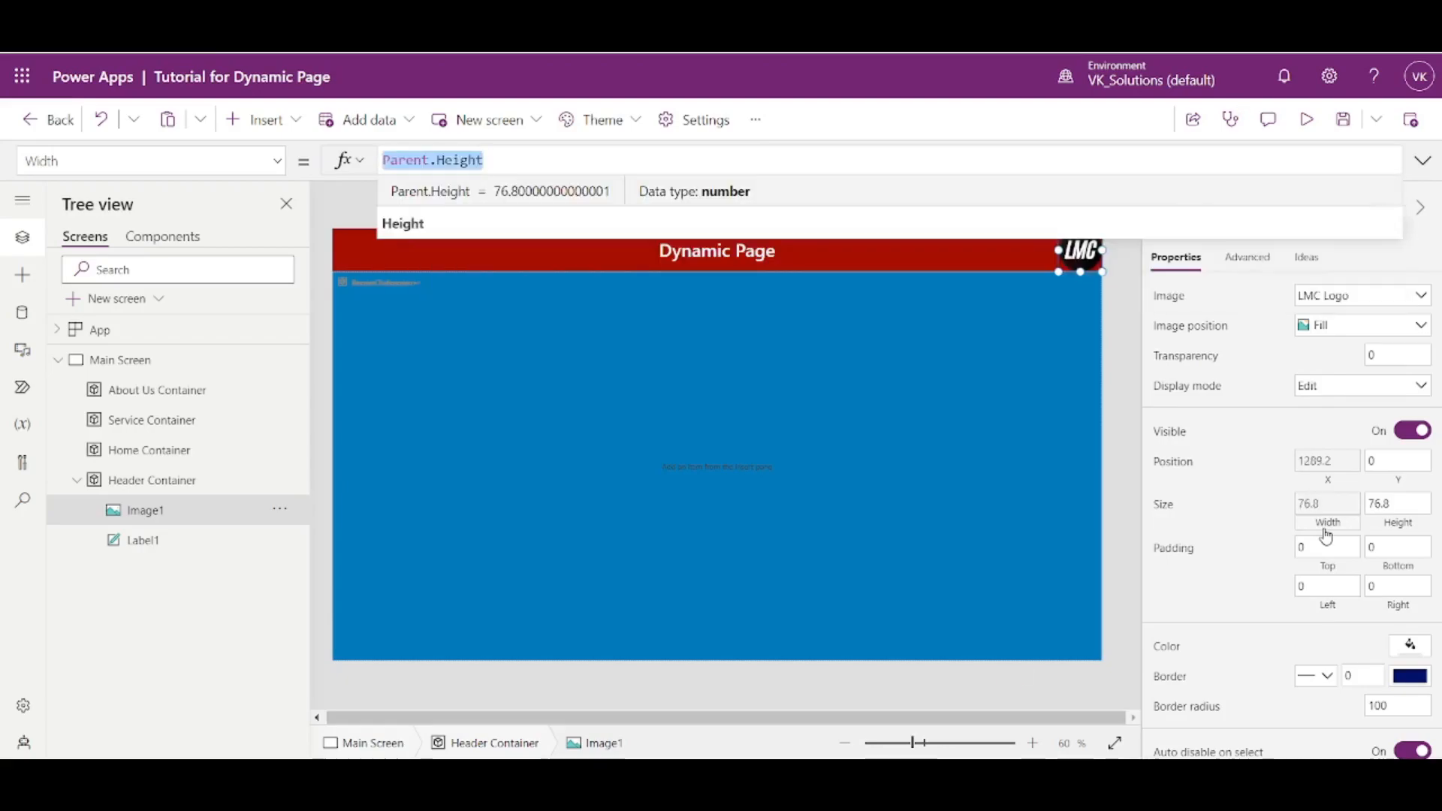
left_click(1401, 523)
key("ctrl+a")
key("ctrl+v")
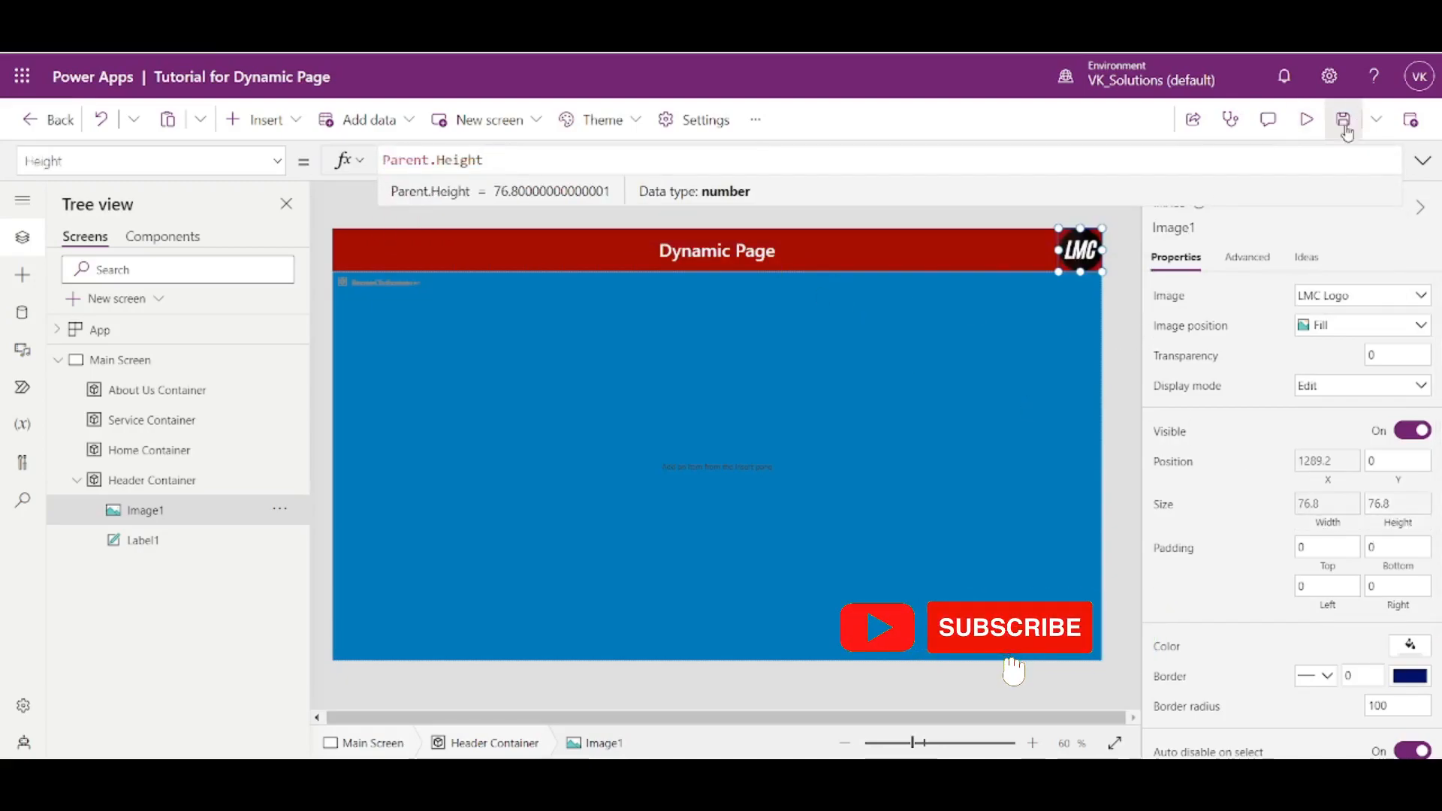
- Preview the app to examine the logo in the header, and return to the editor
key("F5")
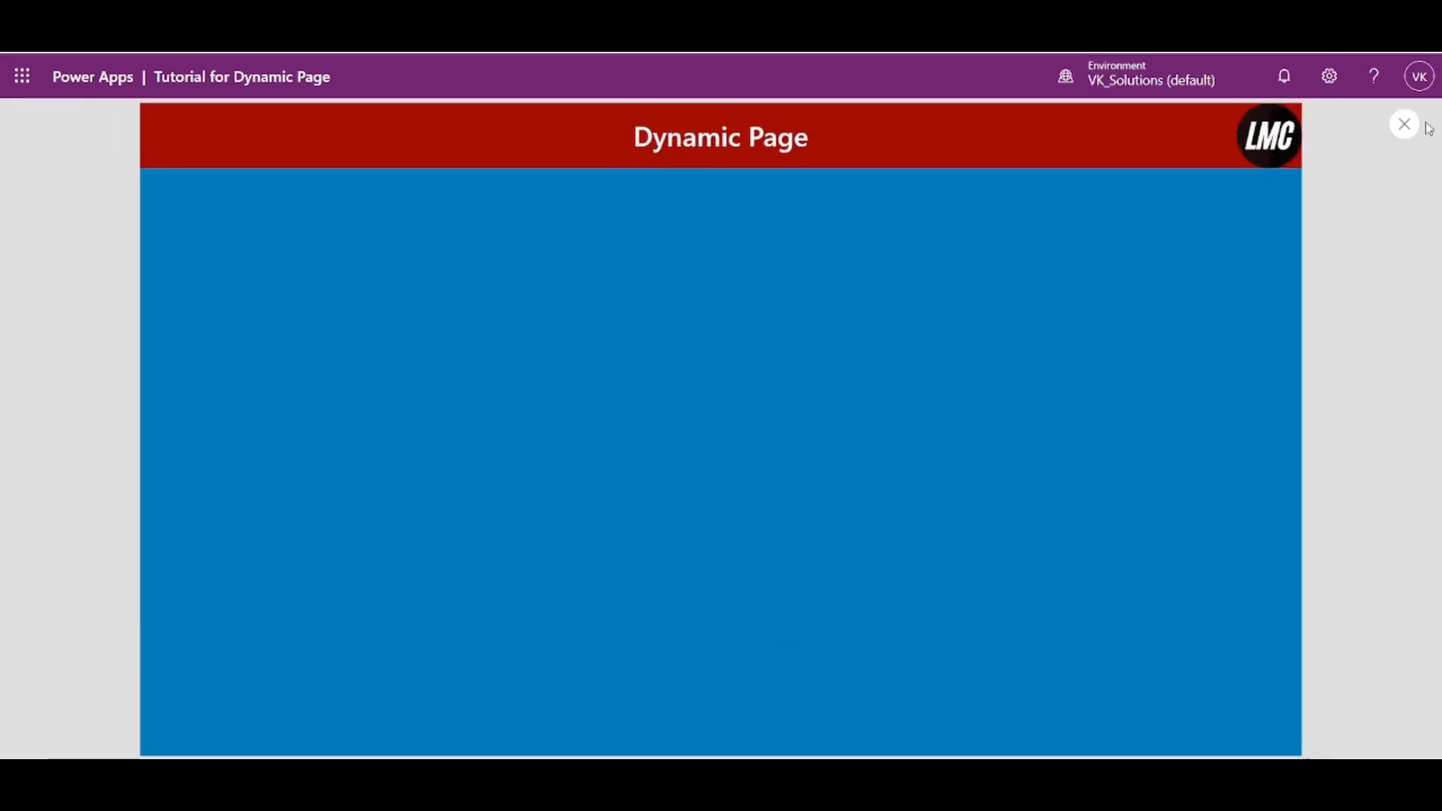
left_click(1402, 125)
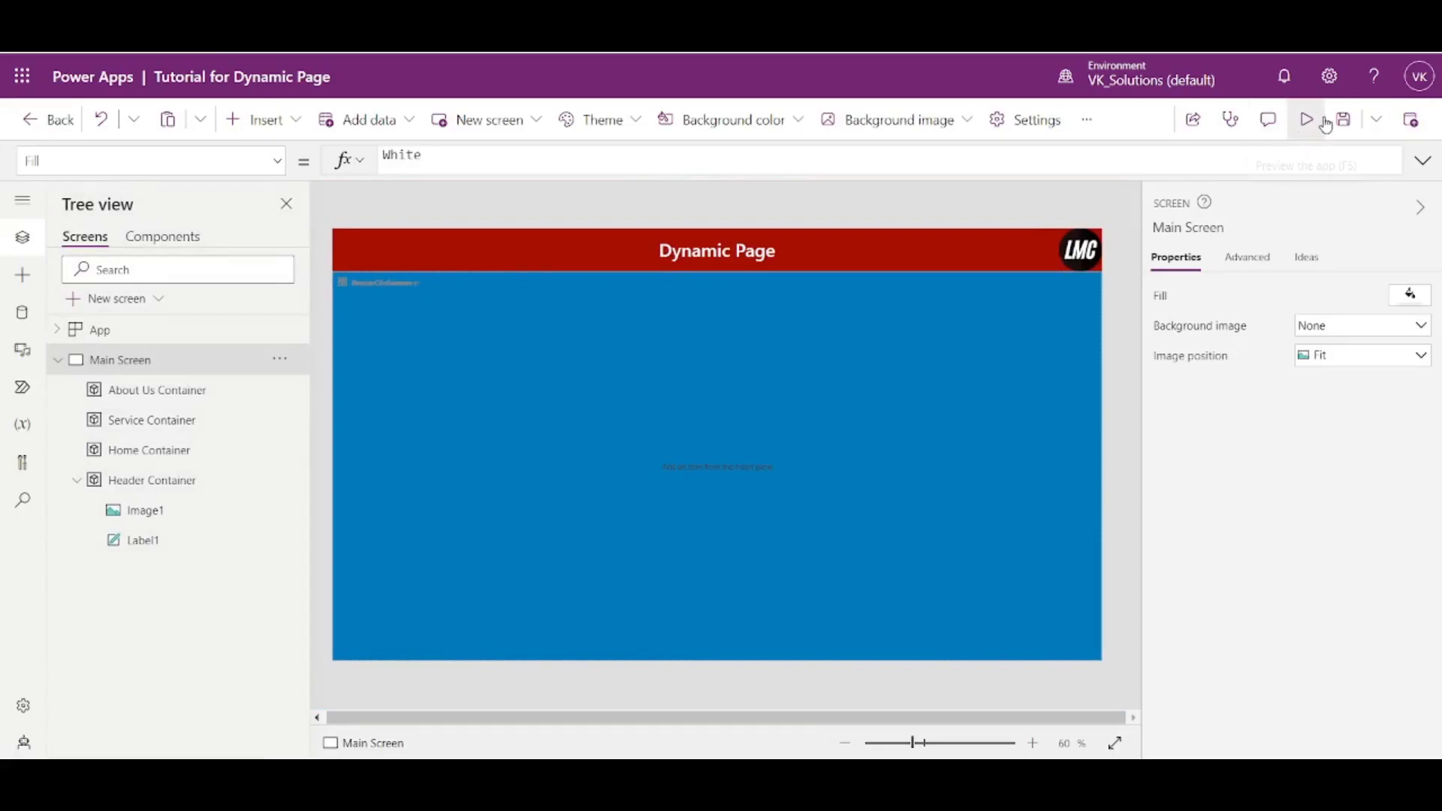
left_click(1308, 120)
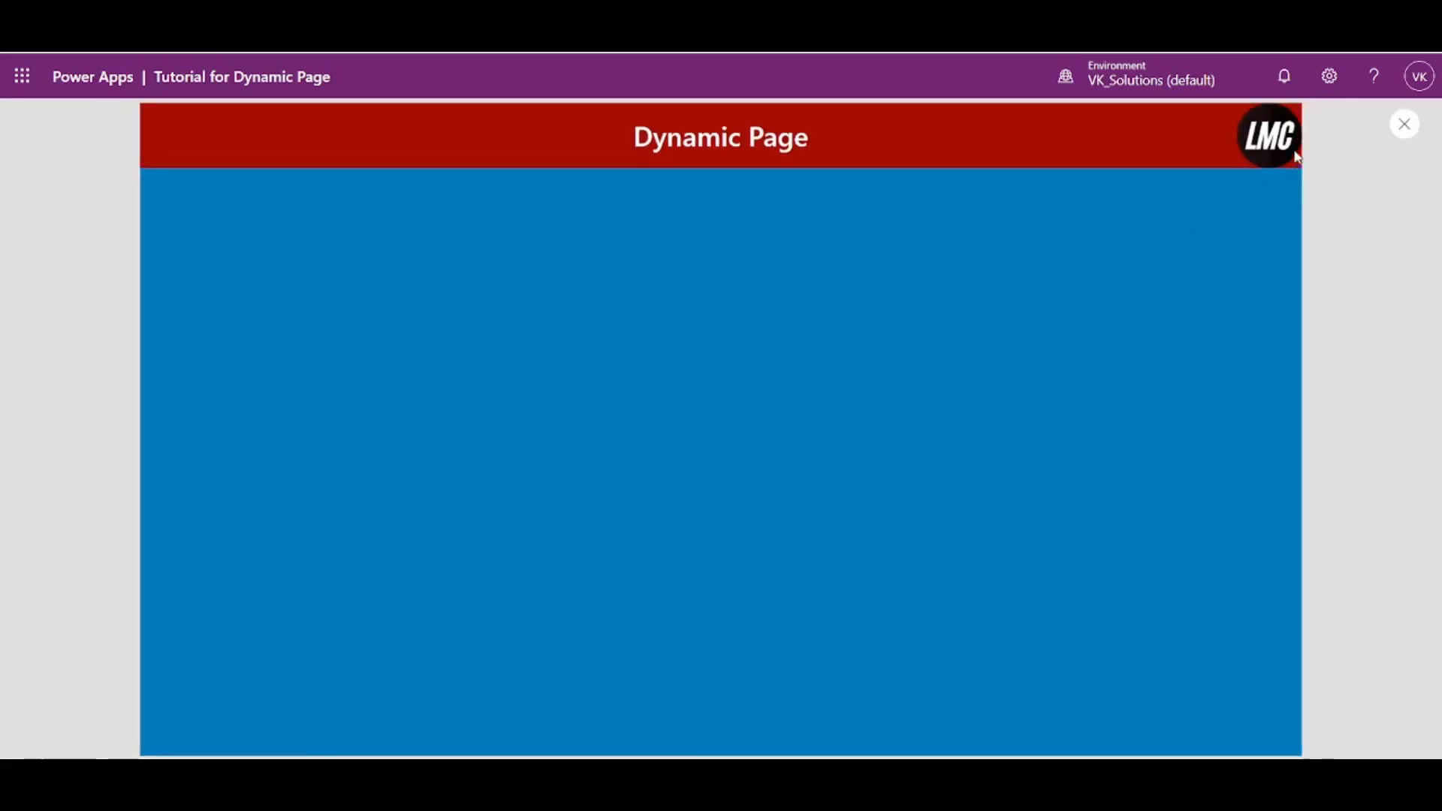
left_click(1403, 125)
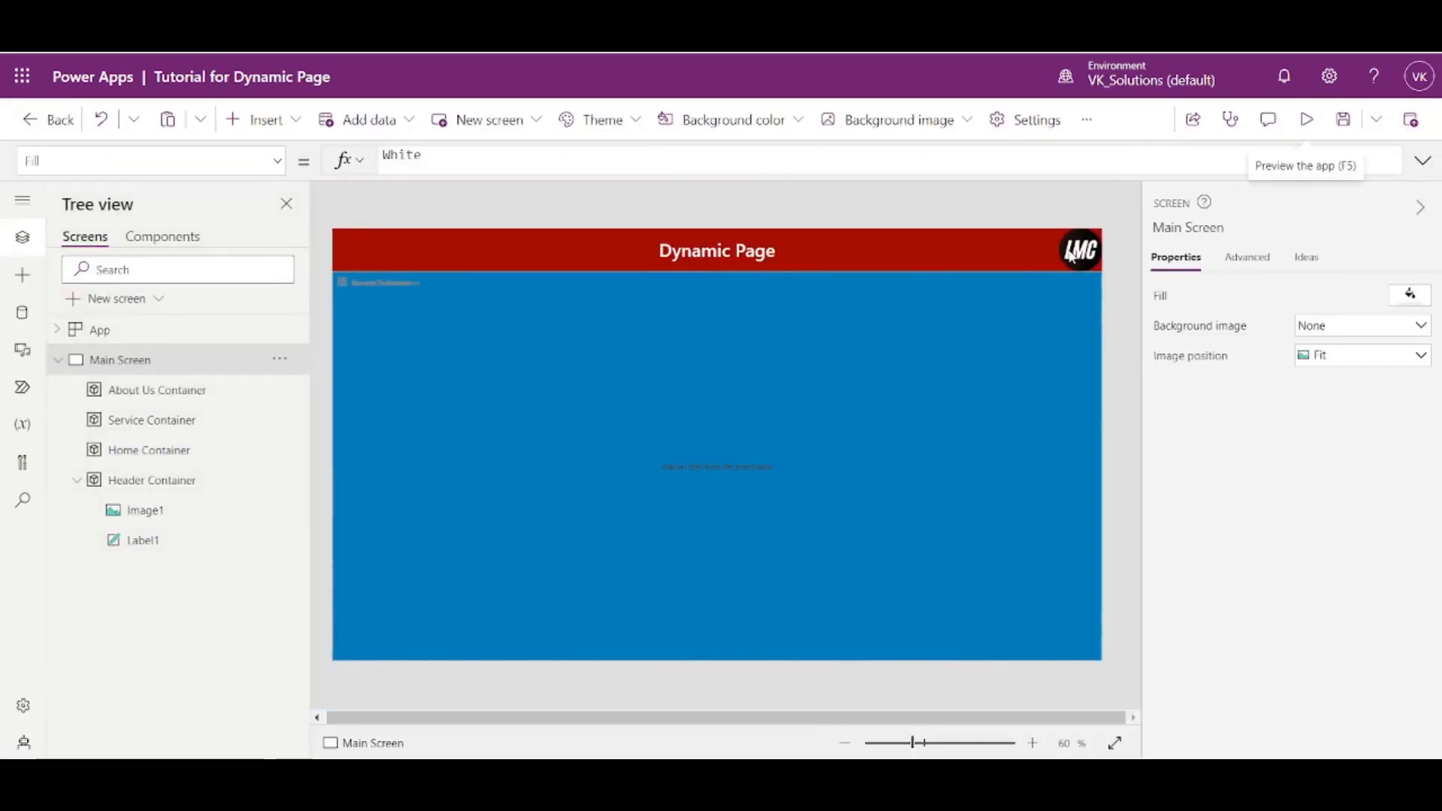
- Extend the logo's X formula to Parent.Width - Self.Width - 20 and check its placement in the app preview
left_click(1327, 460)
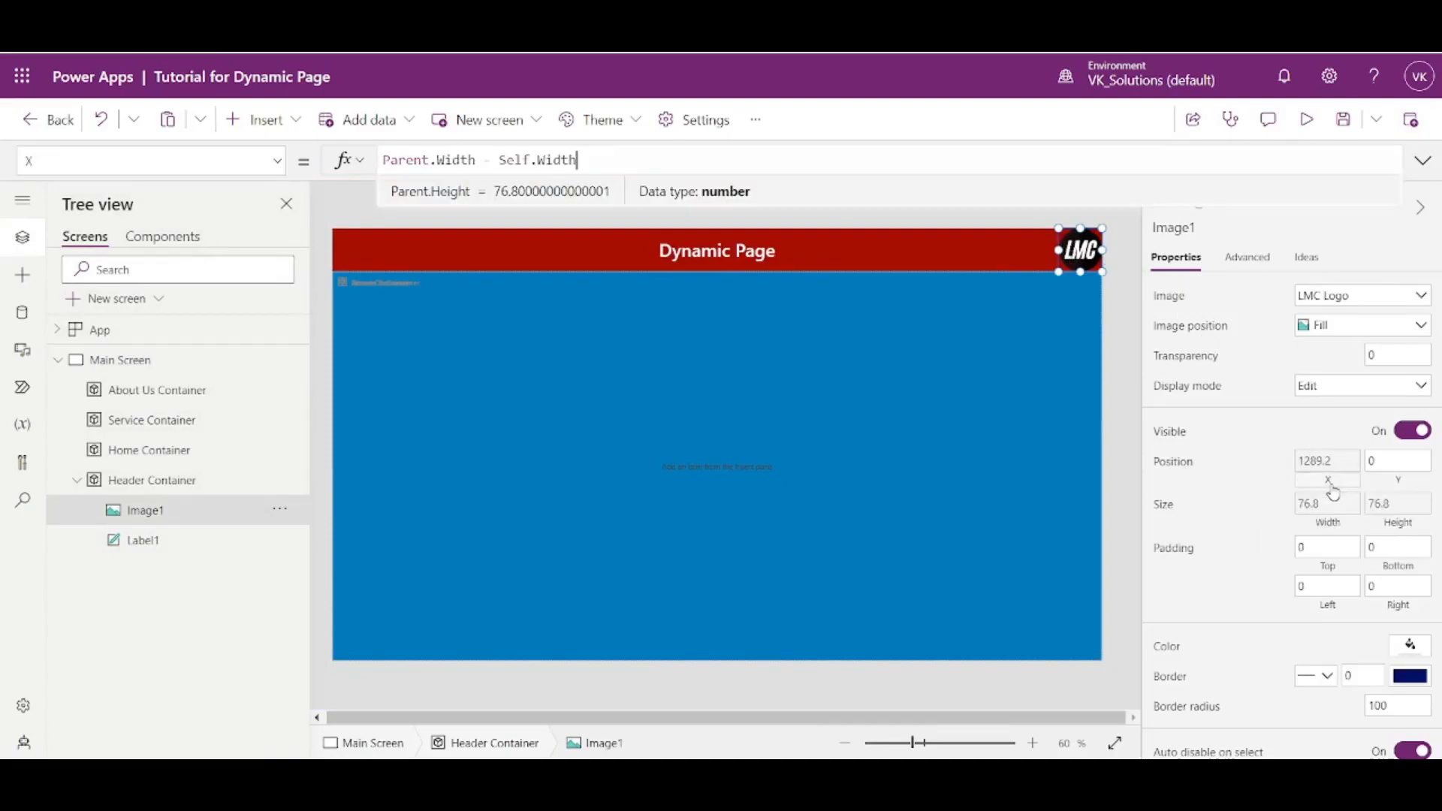
type("- 20")
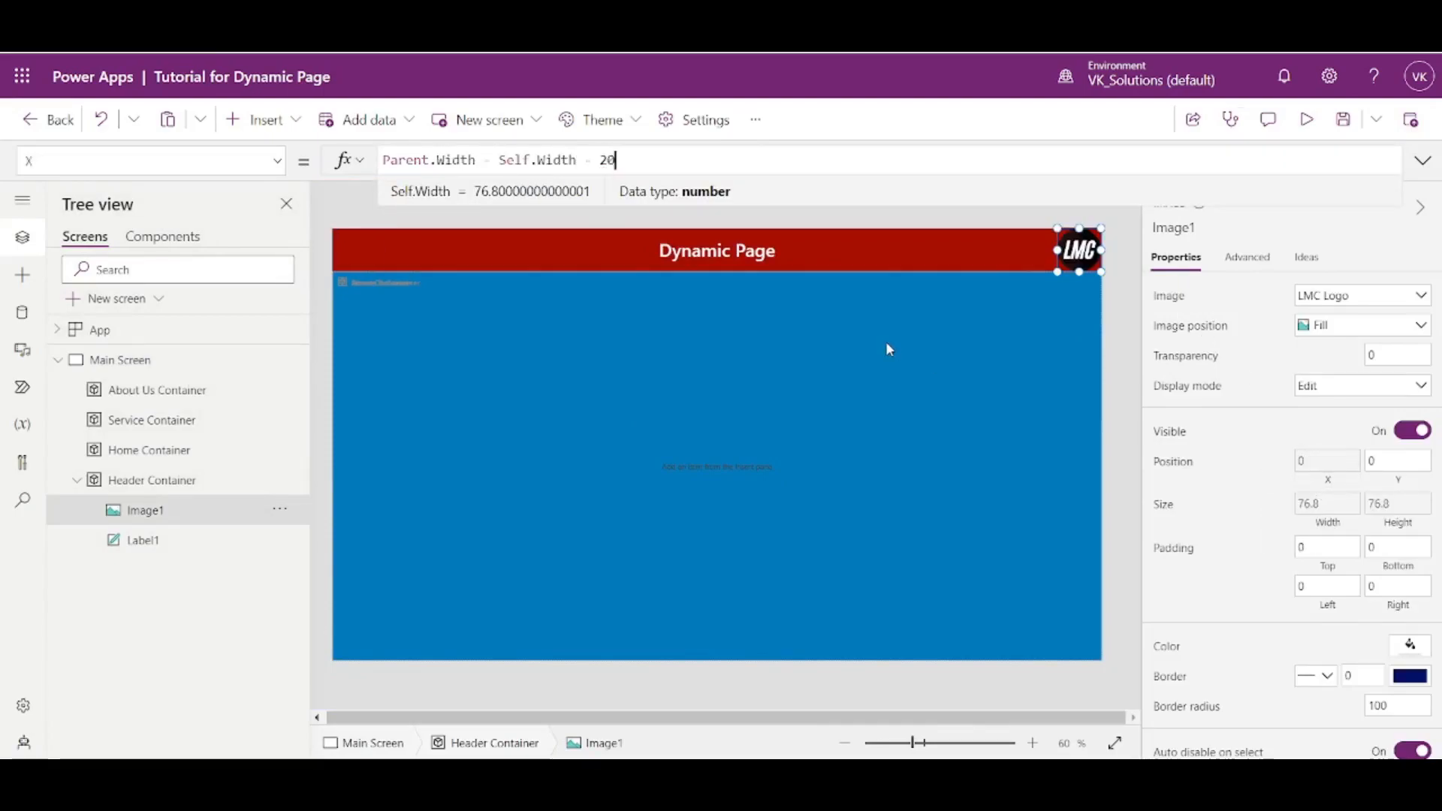
left_click(1129, 277)
left_click(1068, 256)
left_click(1307, 120)
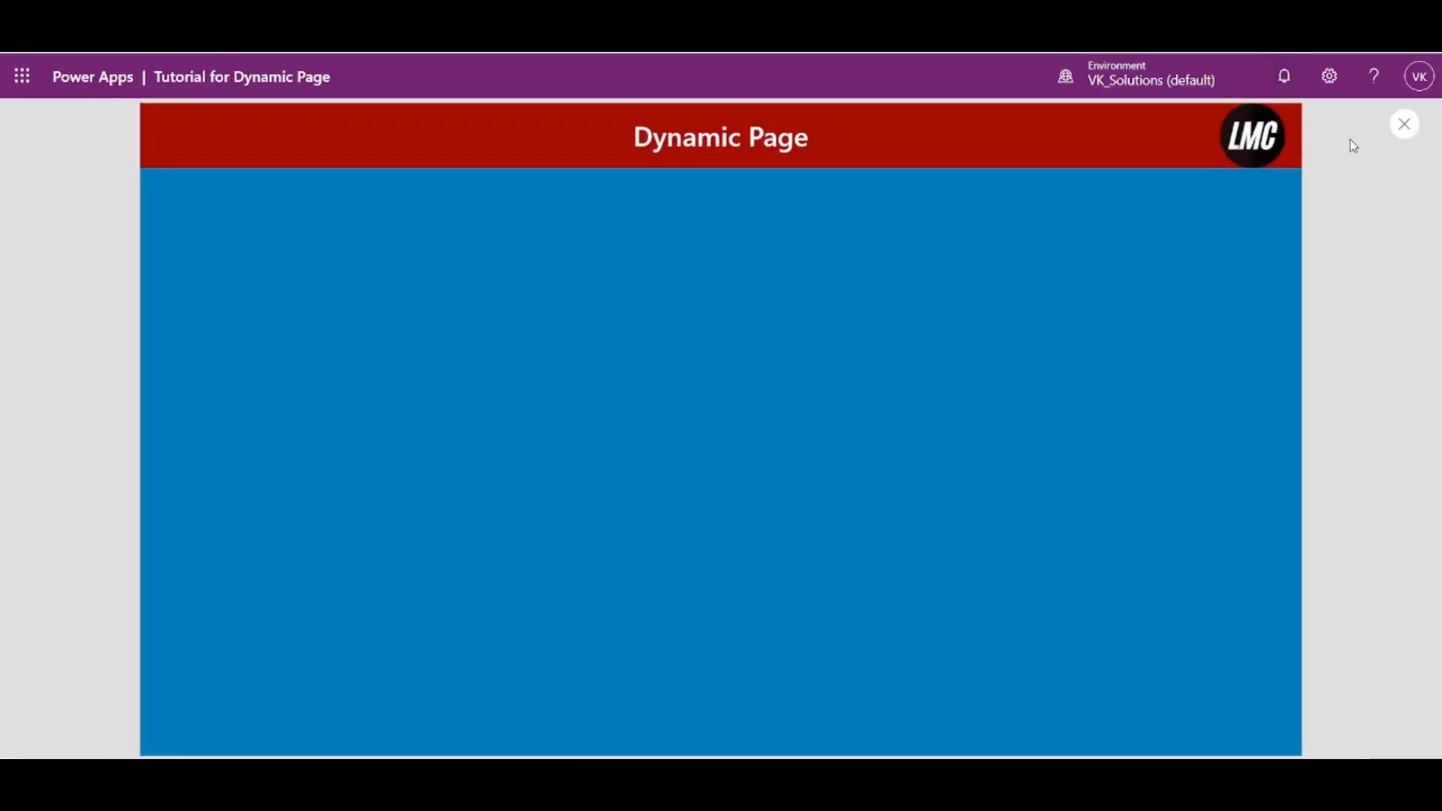
left_click(1406, 125)
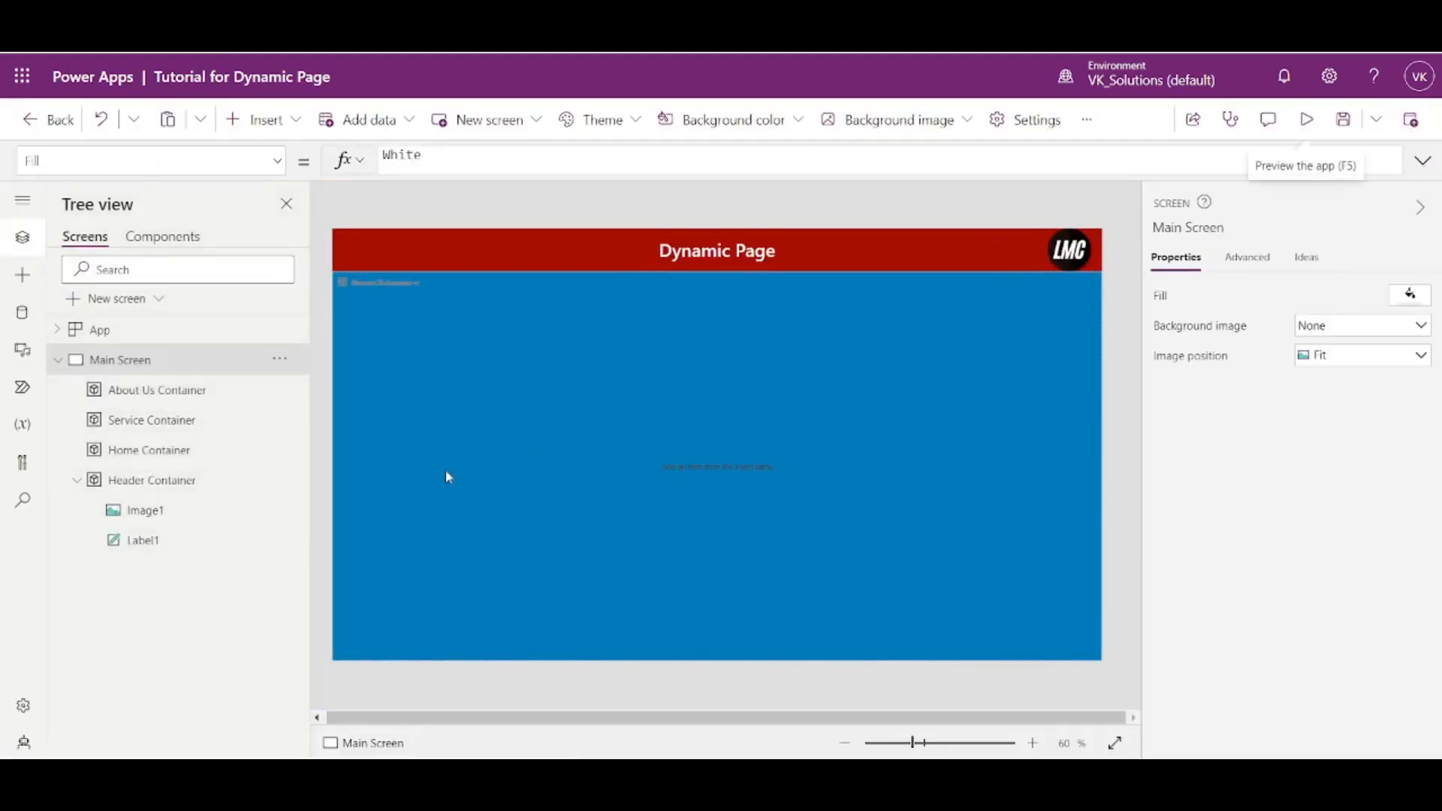
- Insert an Add icon into the Header Container
left_click(146, 490)
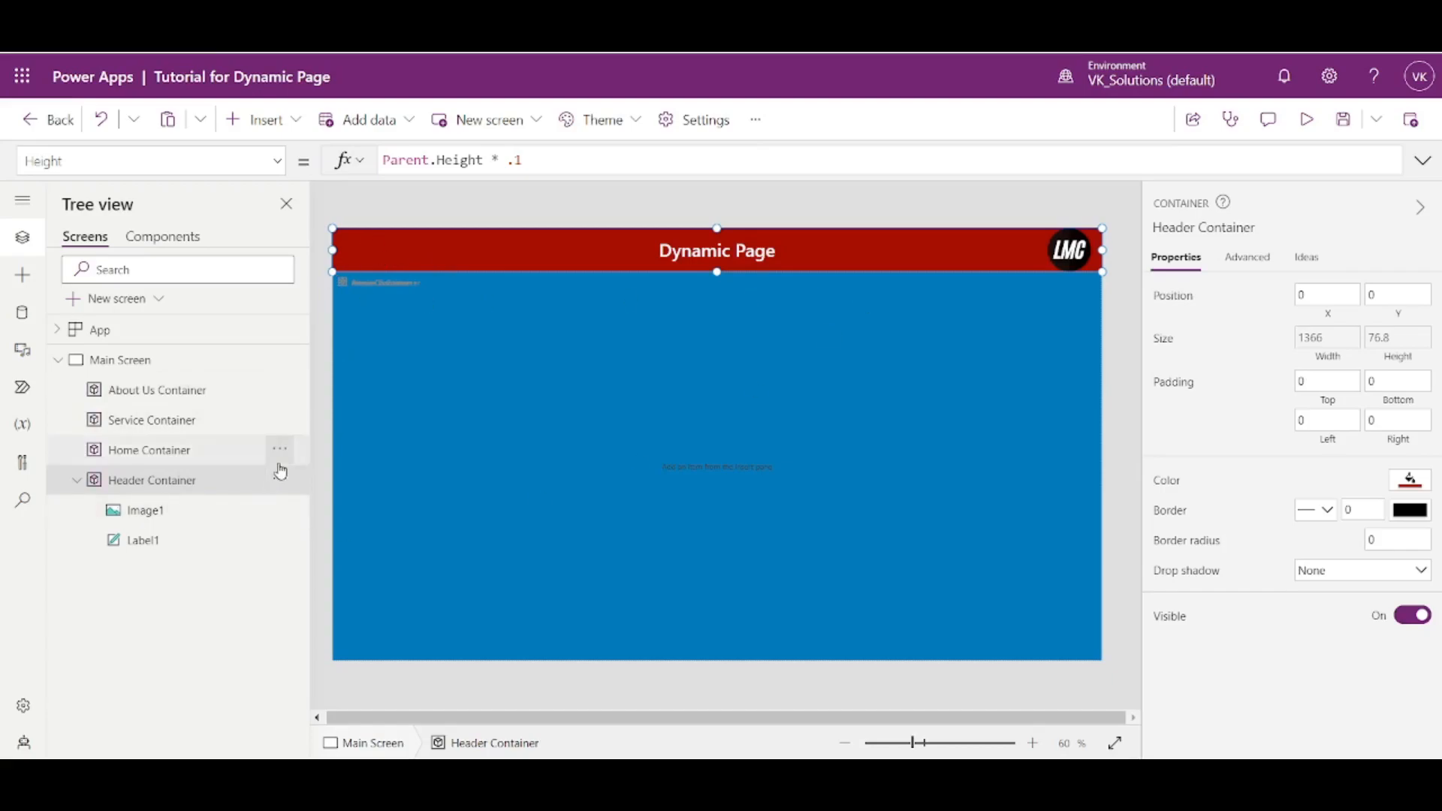
left_click(284, 120)
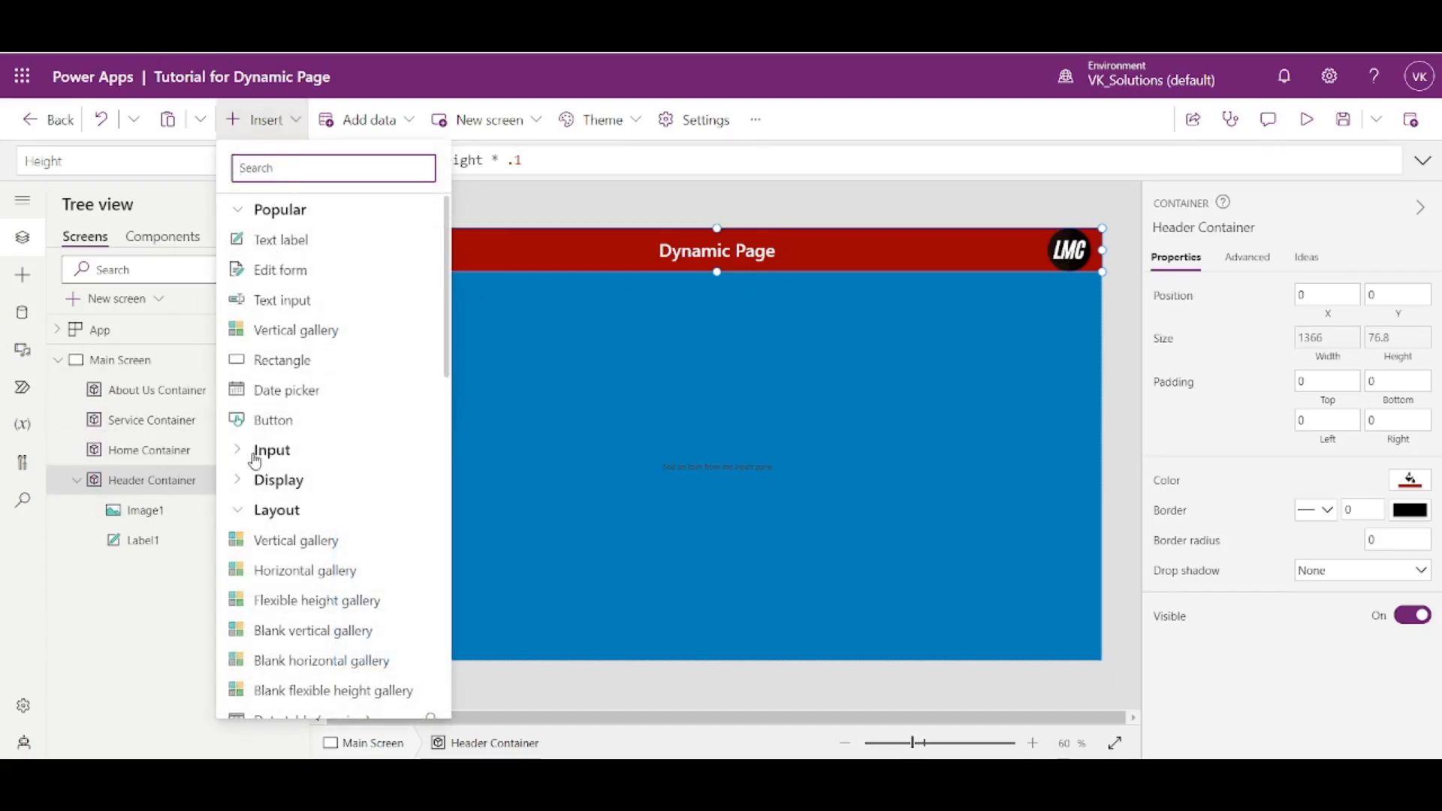
type("icon")
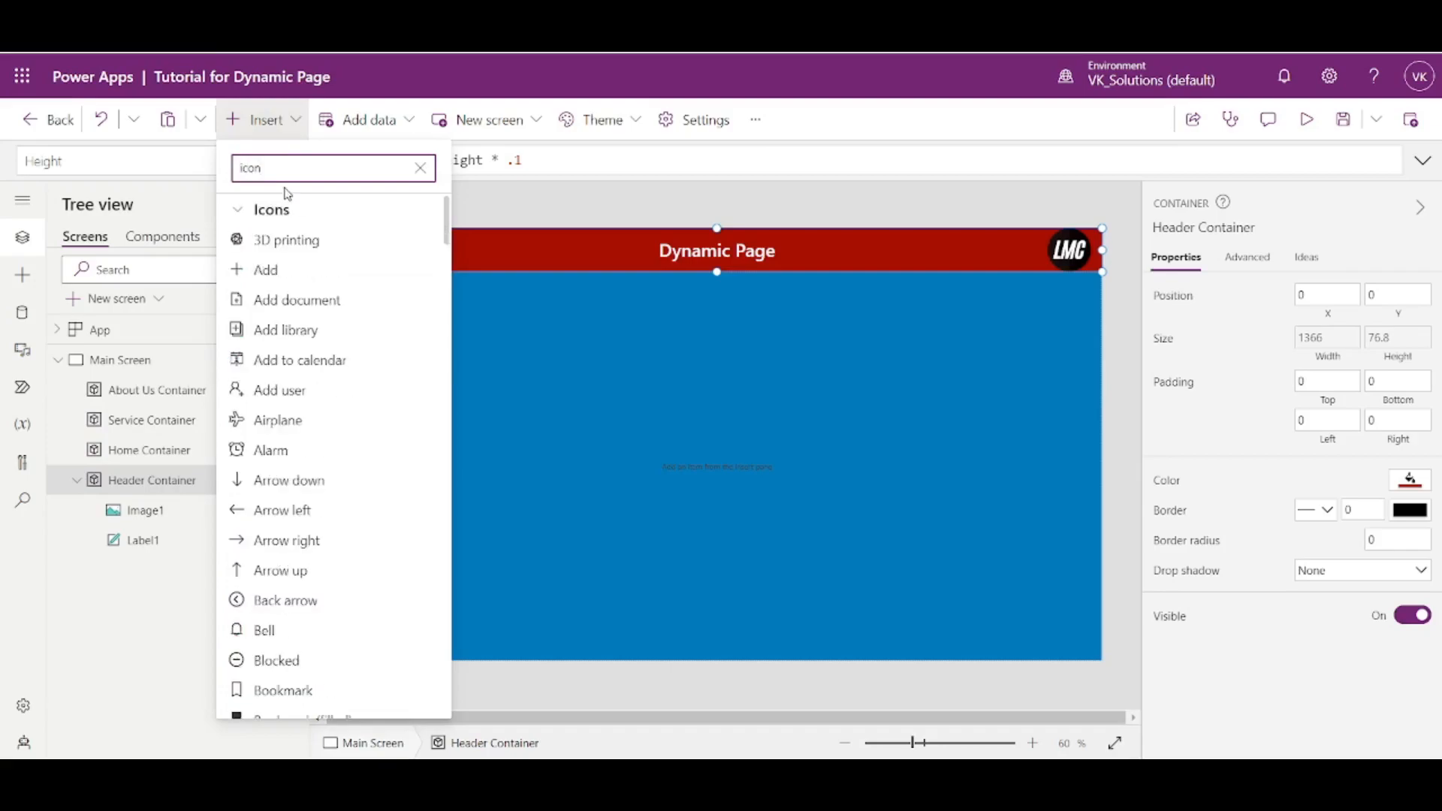
left_click(268, 271)
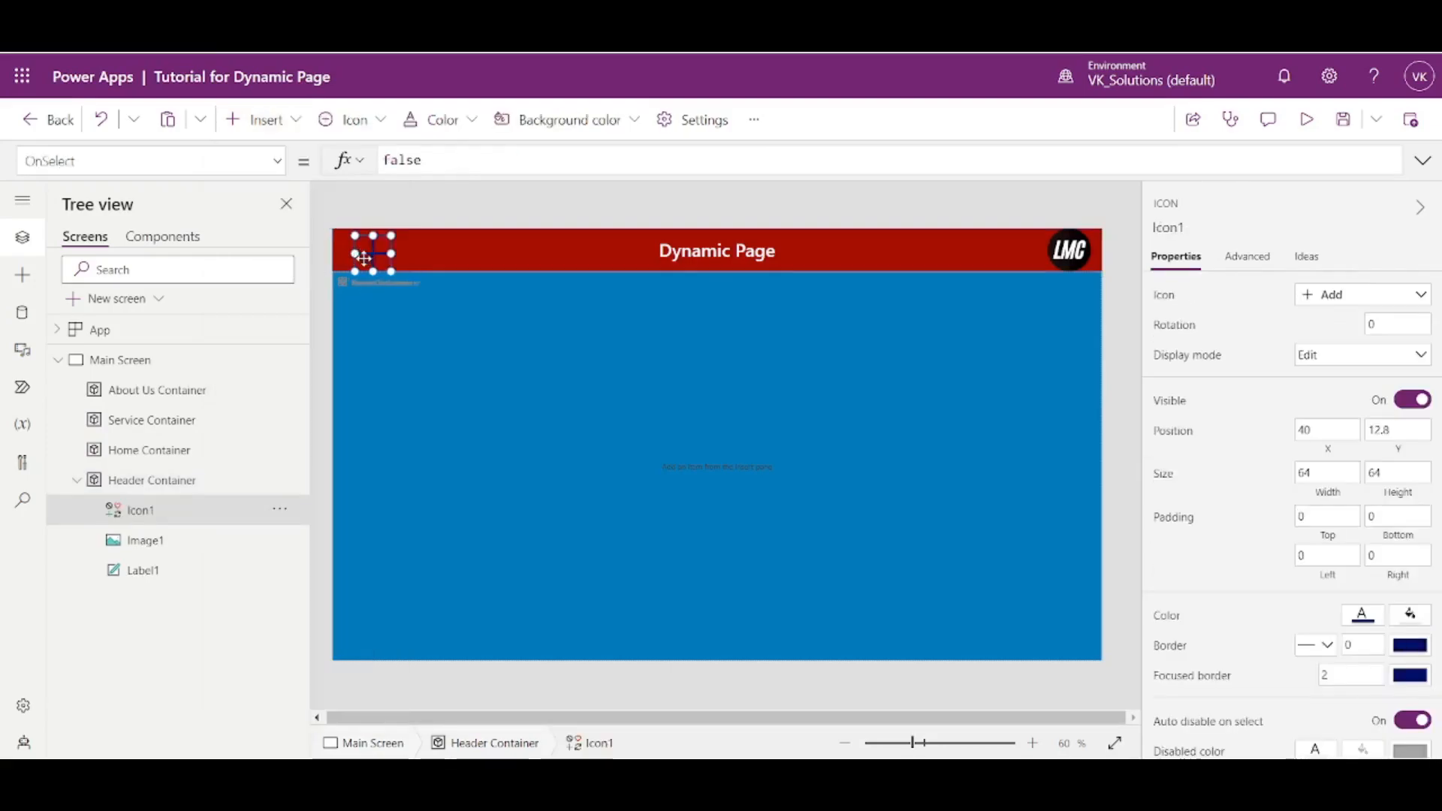
- Set the new header icon's color and border color to white
scroll(1329, 627, "down", 2)
left_click(1363, 515)
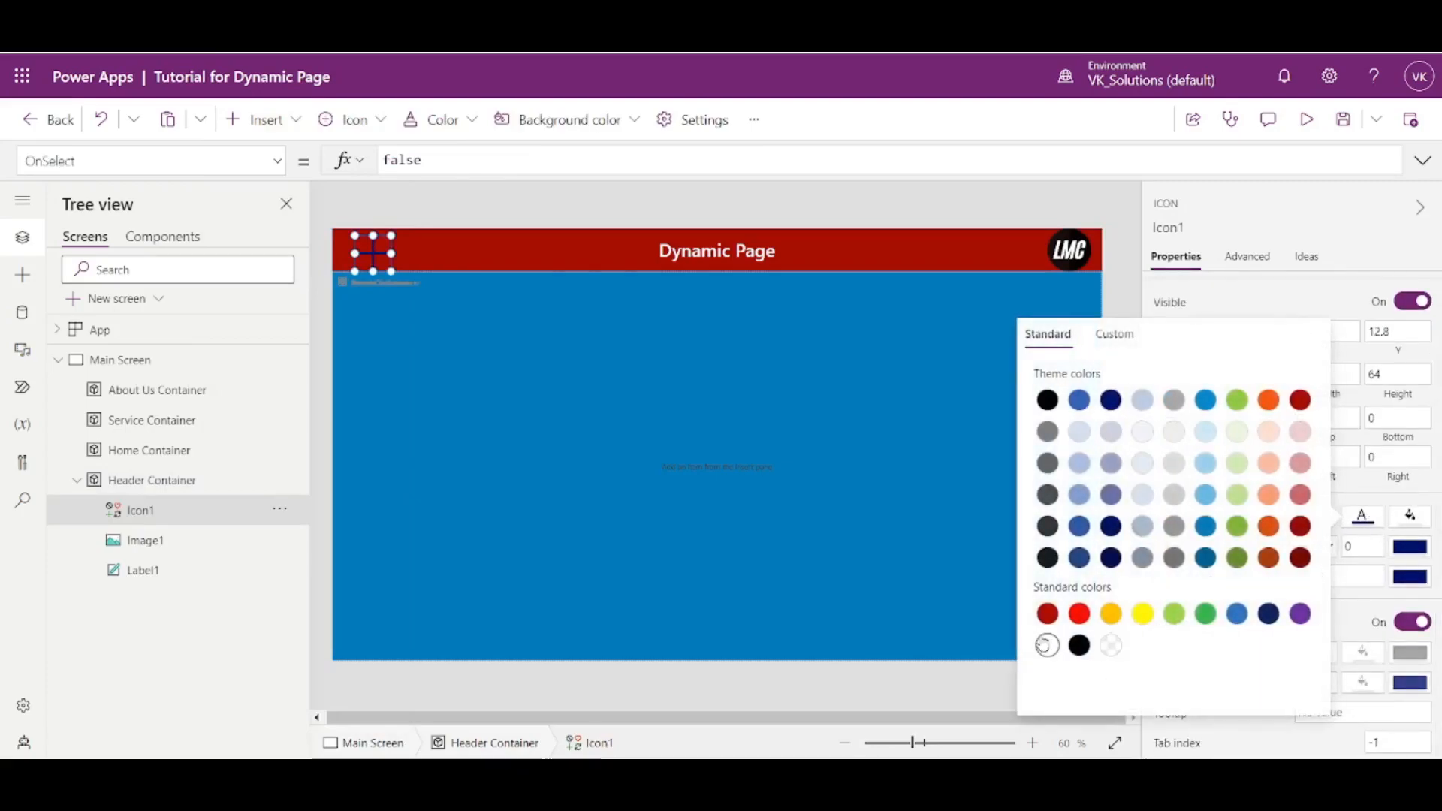
left_click(1048, 646)
left_click(1249, 210)
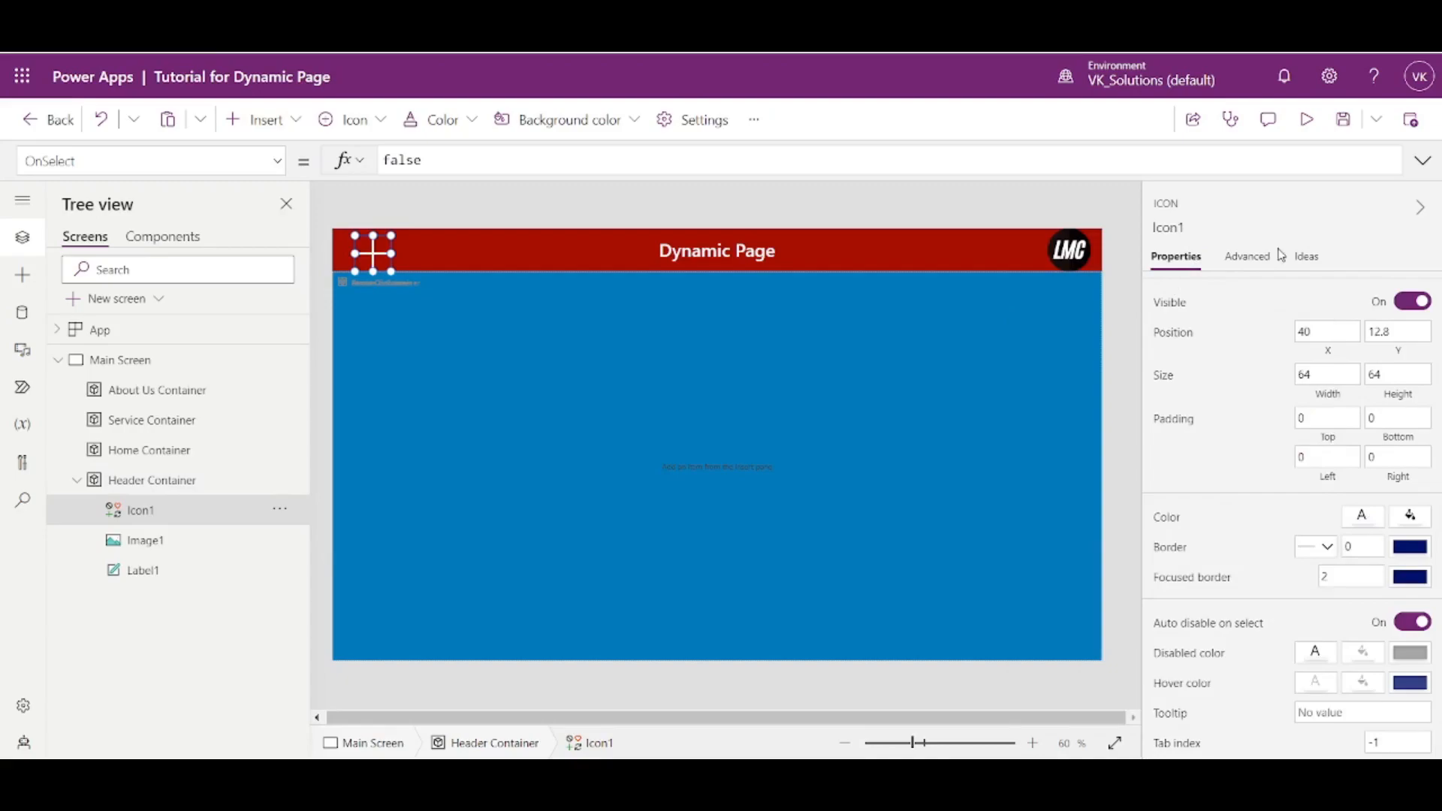
left_click(1412, 552)
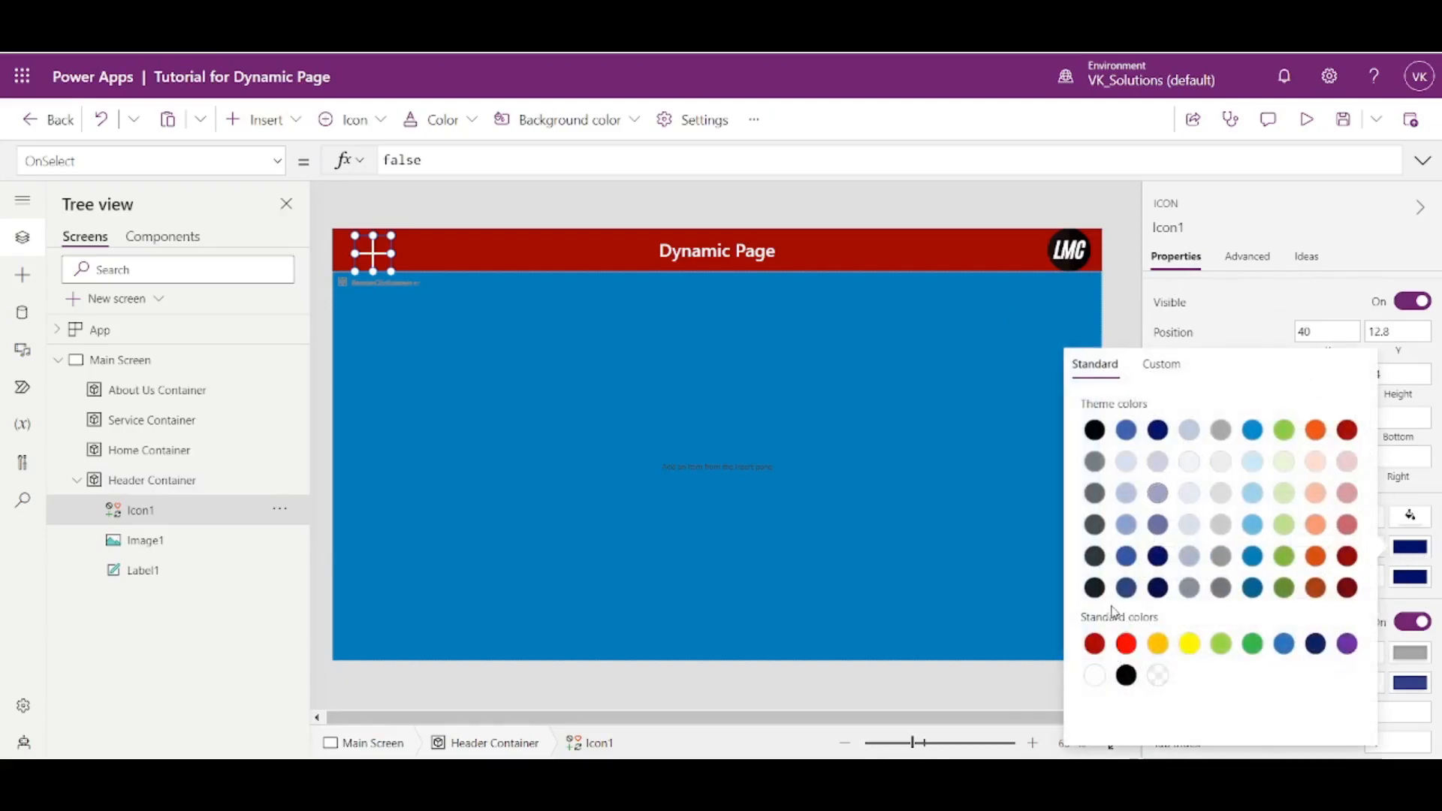
left_click(1098, 675)
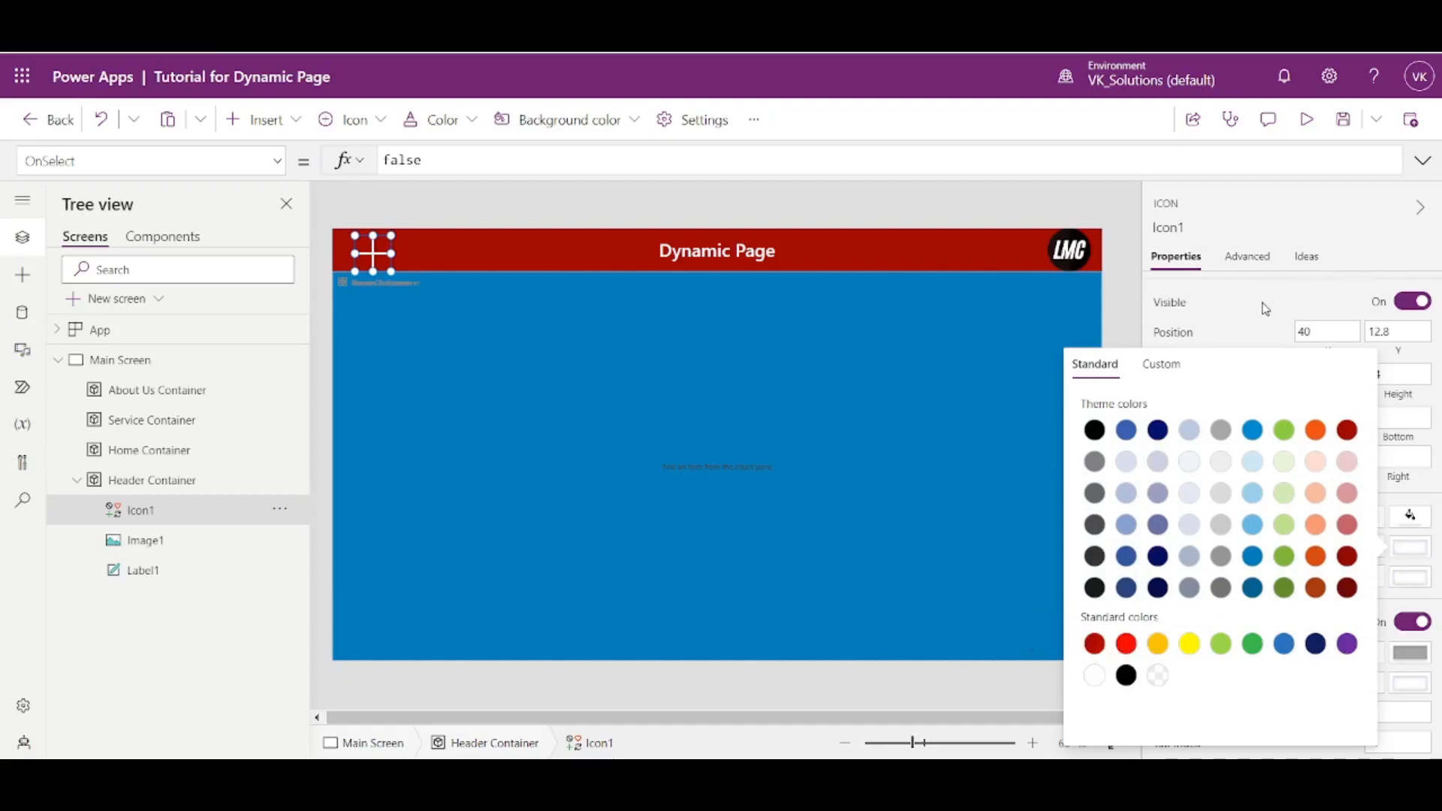
left_click(1265, 304)
- Change the header icon's symbol from Add to Hamburger
scroll(1330, 637, "up", 3)
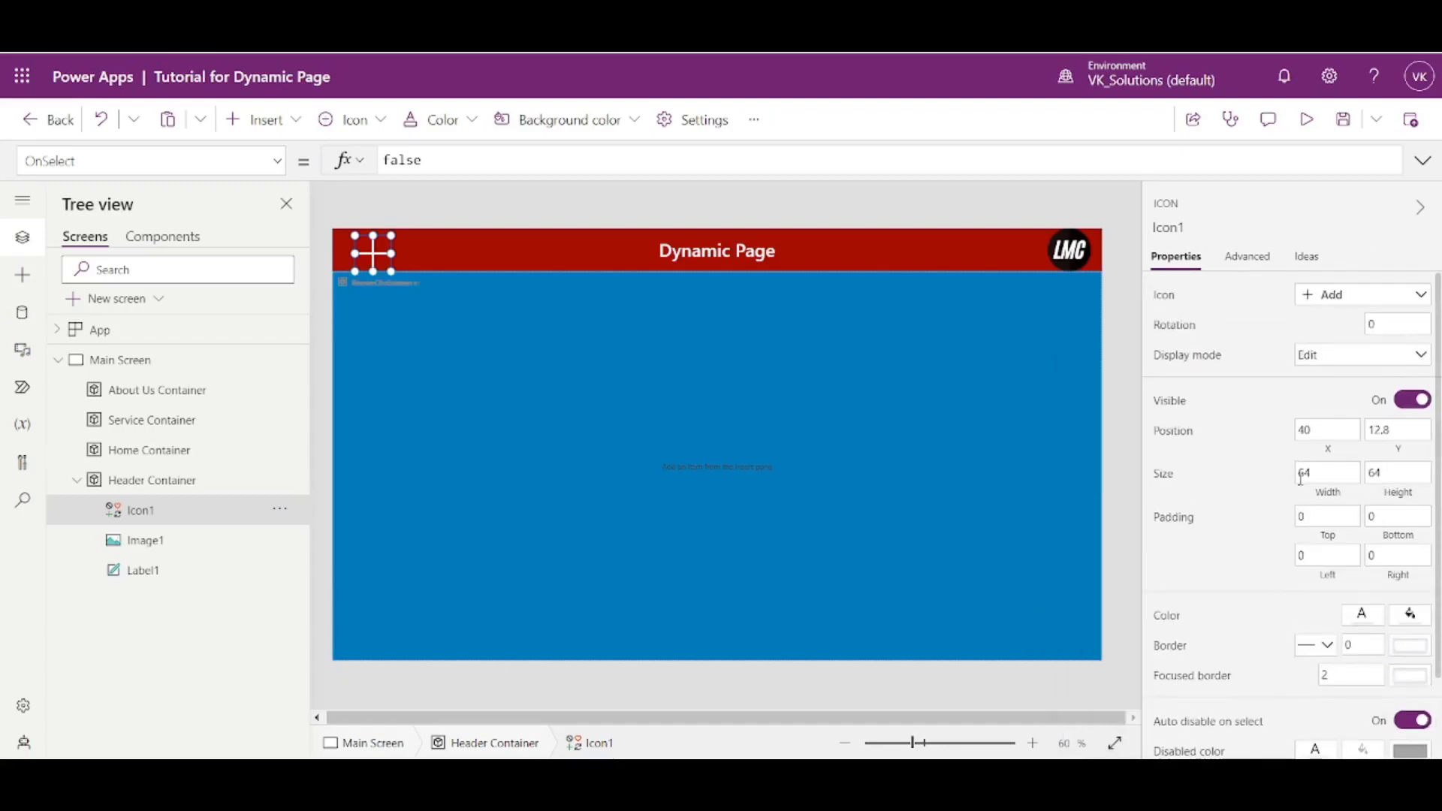
left_click(1336, 299)
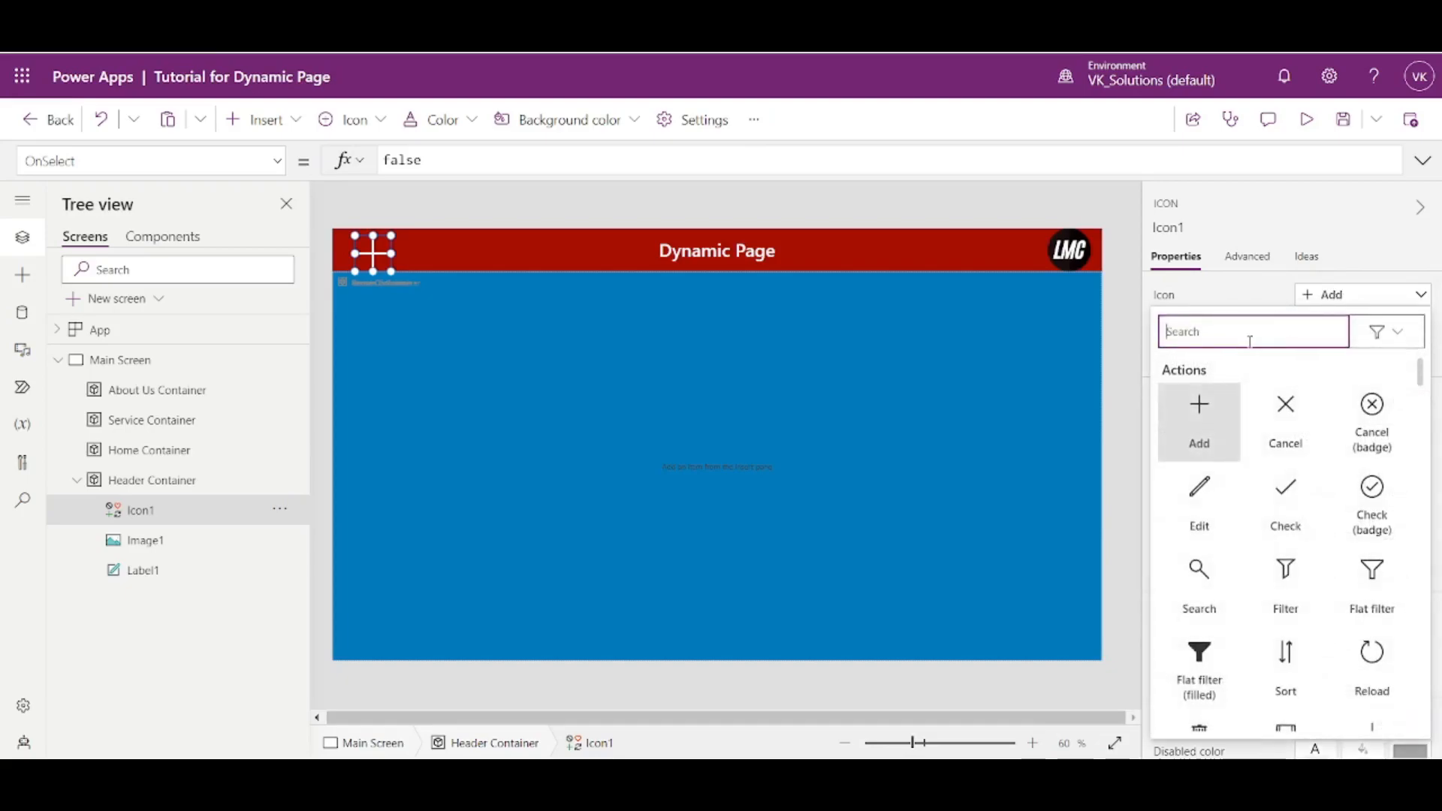
type("ham")
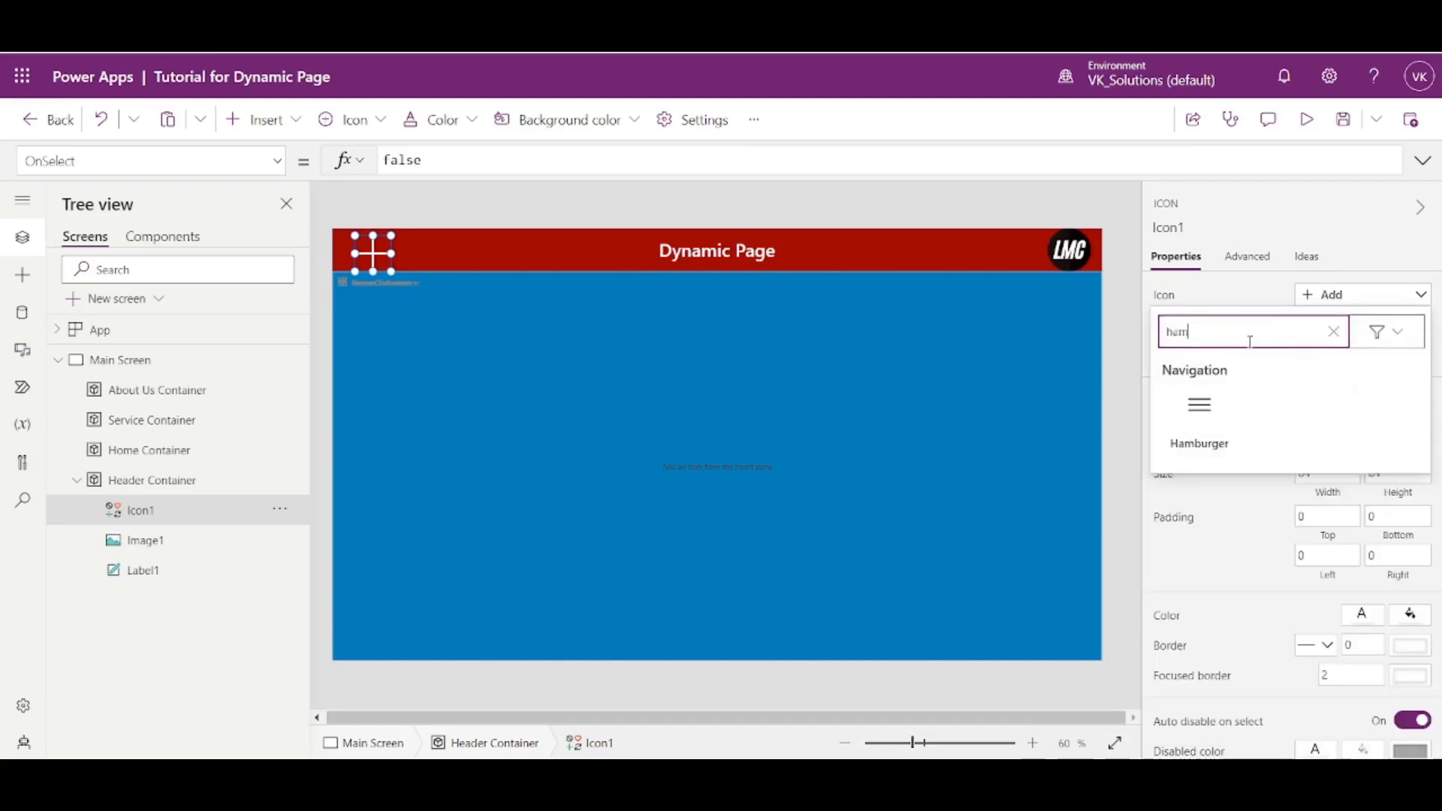
left_click(1177, 426)
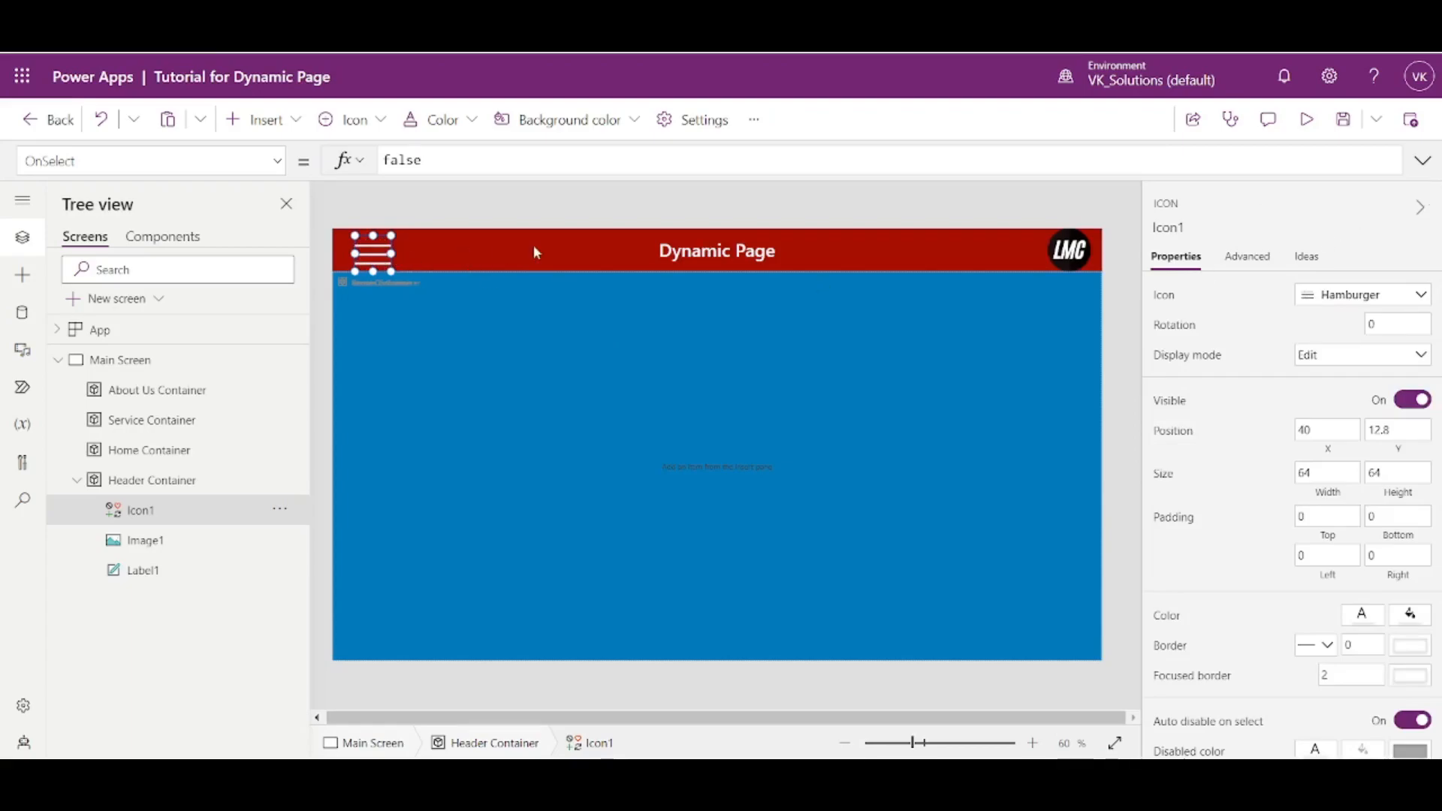
- Set the hamburger icon's position to X 0 and Y 0
left_click(1338, 436)
type("0")
key("Tab")
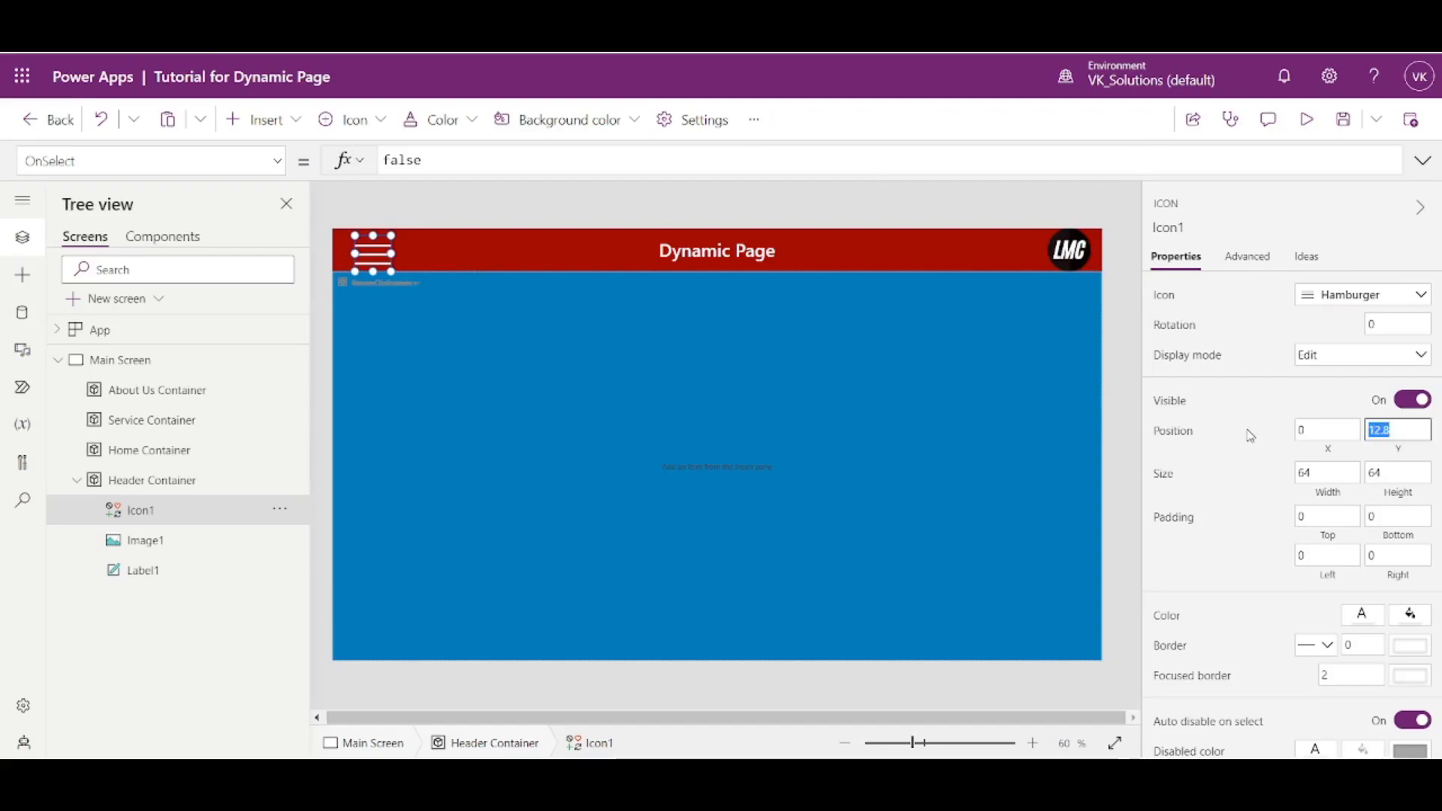
type("0")
key("Tab")
key("Tab")
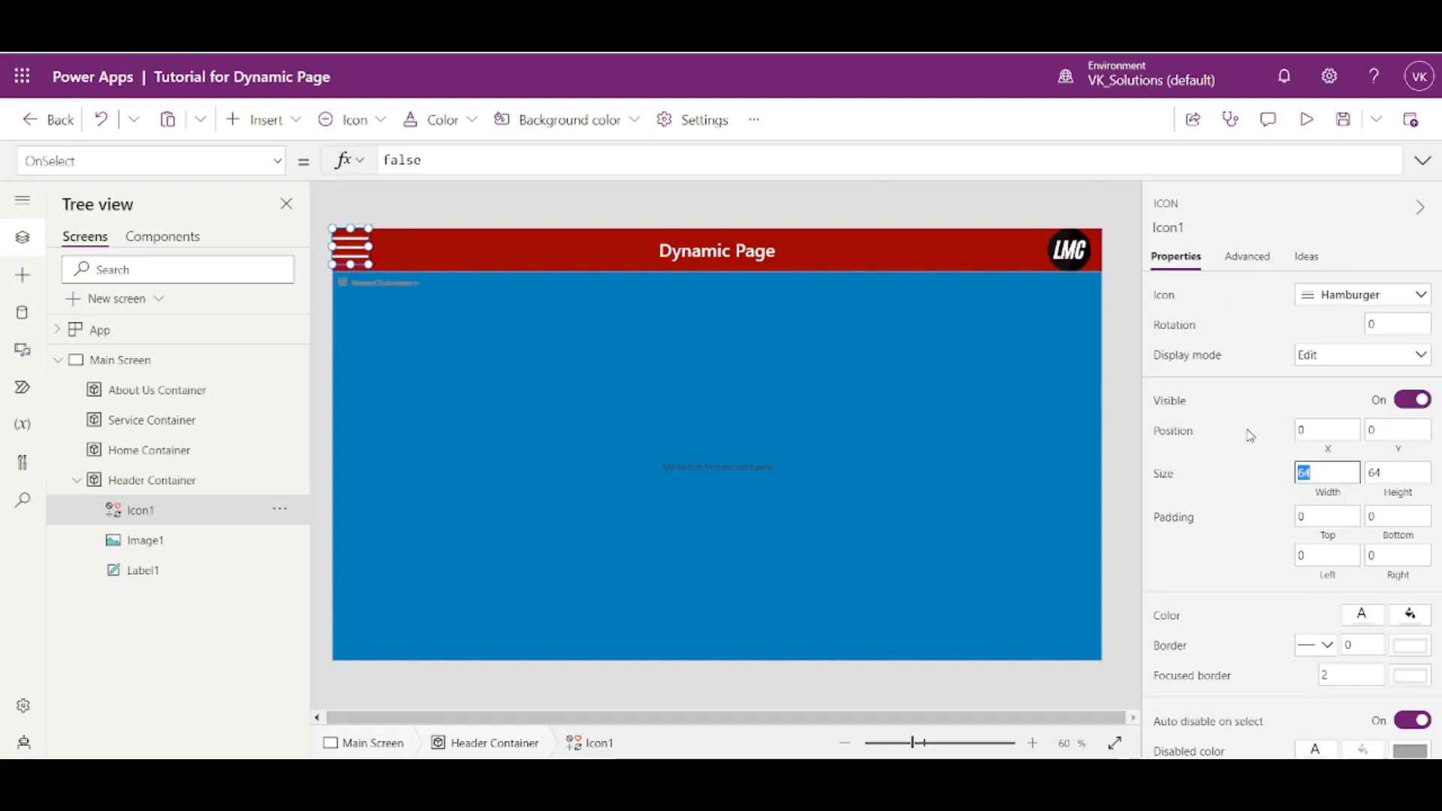
- Set the hamburger icon's width and height to Parent.Height and preview the app
left_click(1324, 501)
key("ctrl+a")
type("PArent.Hei")
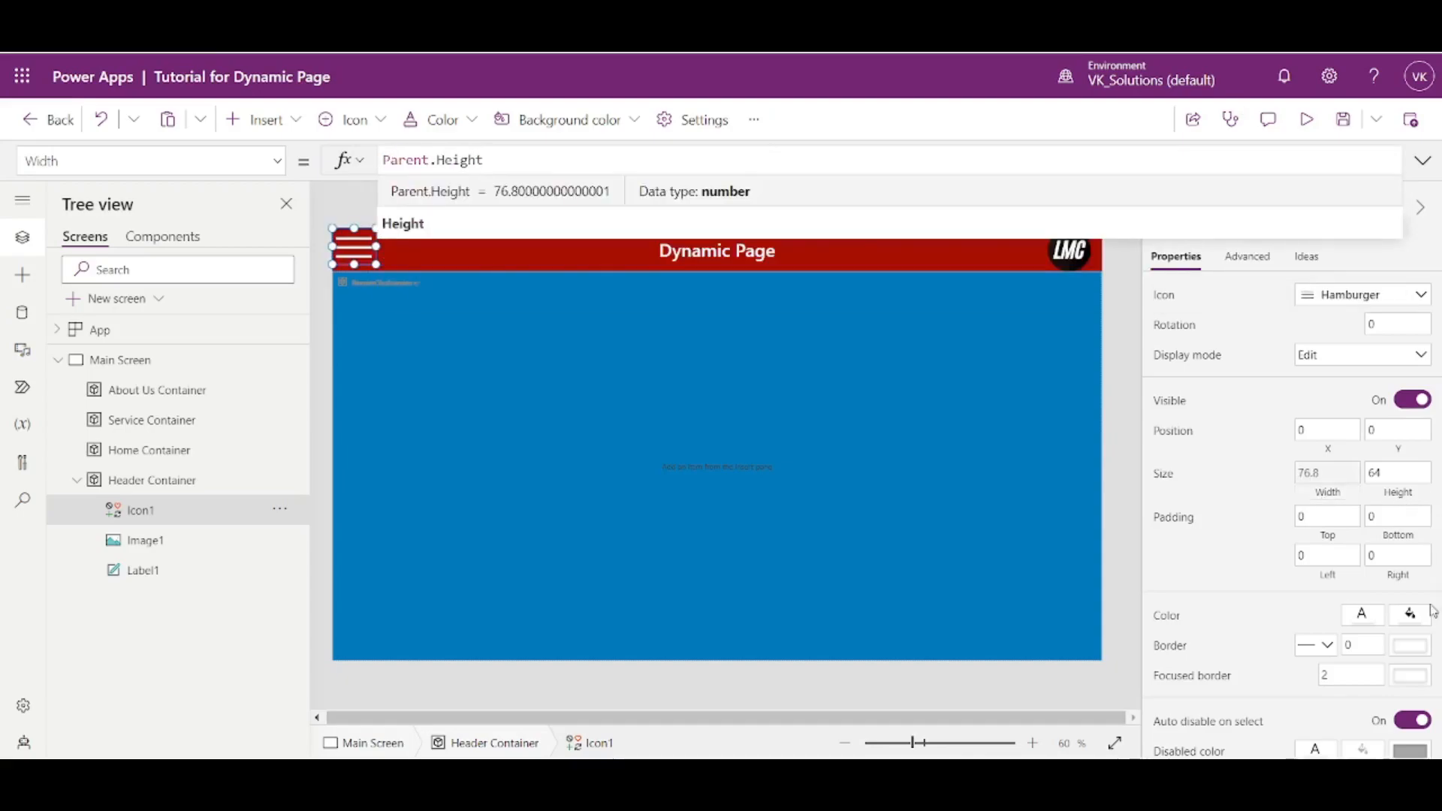
key("ctrl+a")
key("ctrl+c")
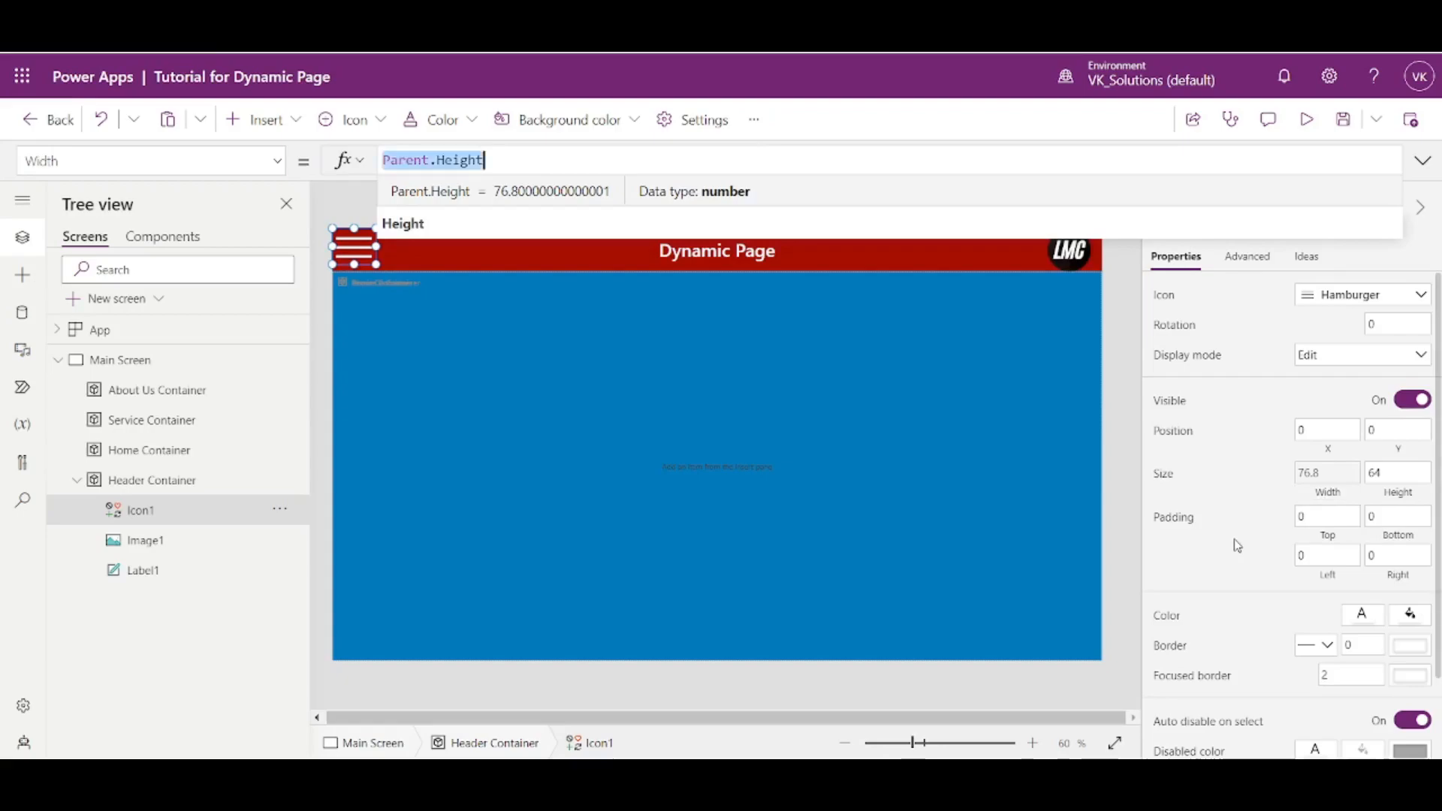
left_click(1399, 481)
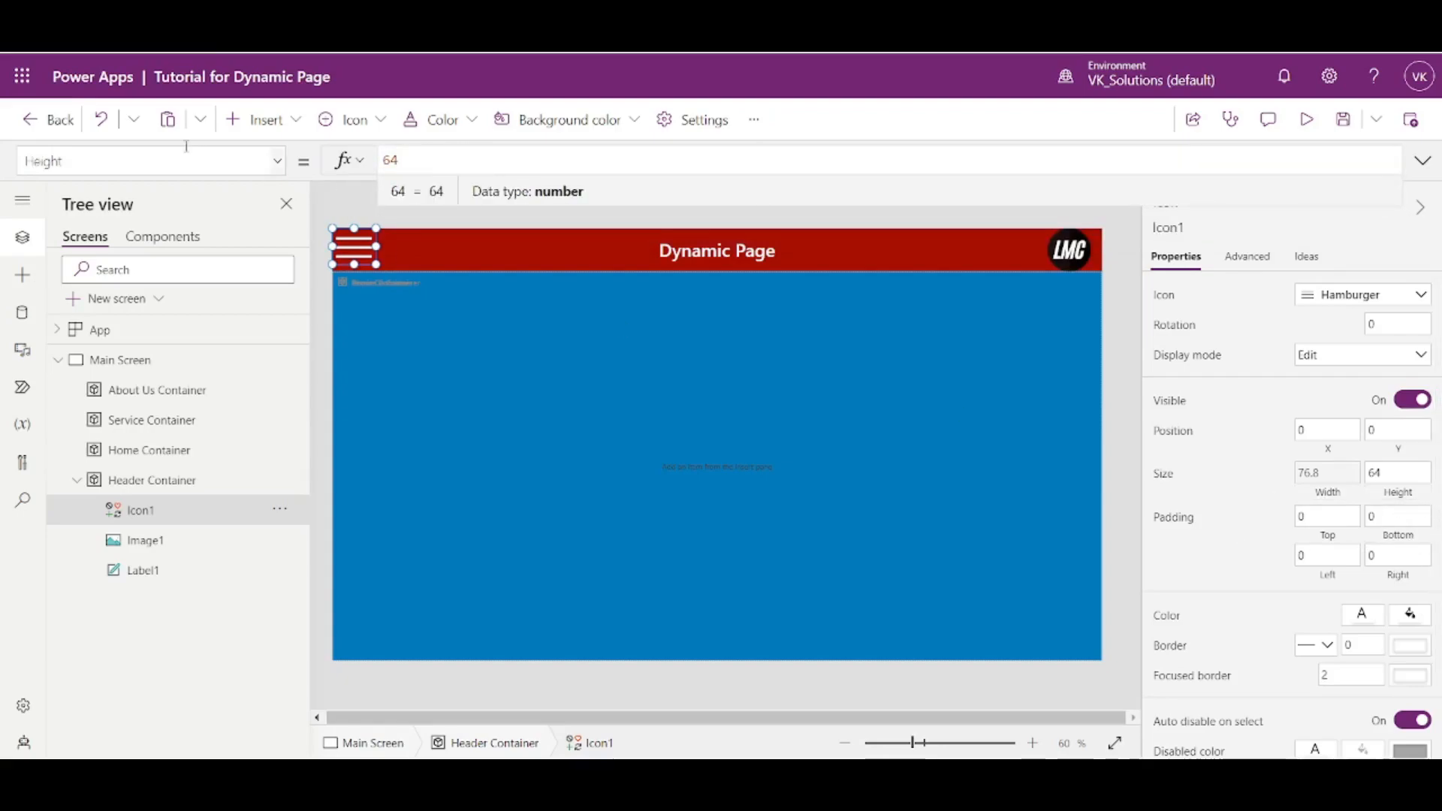
key("ctrl+a")
key("ctrl+v")
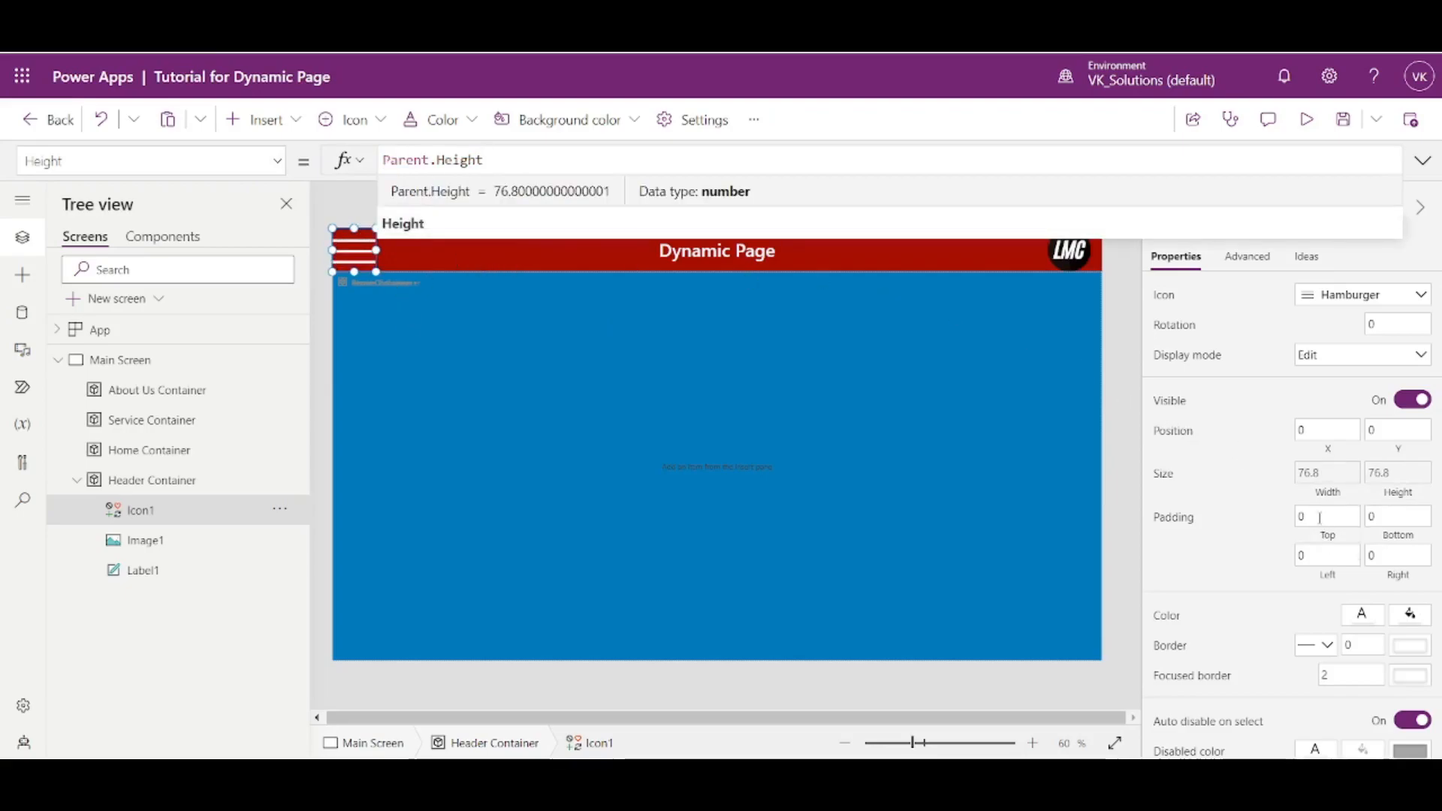
left_click(1142, 395)
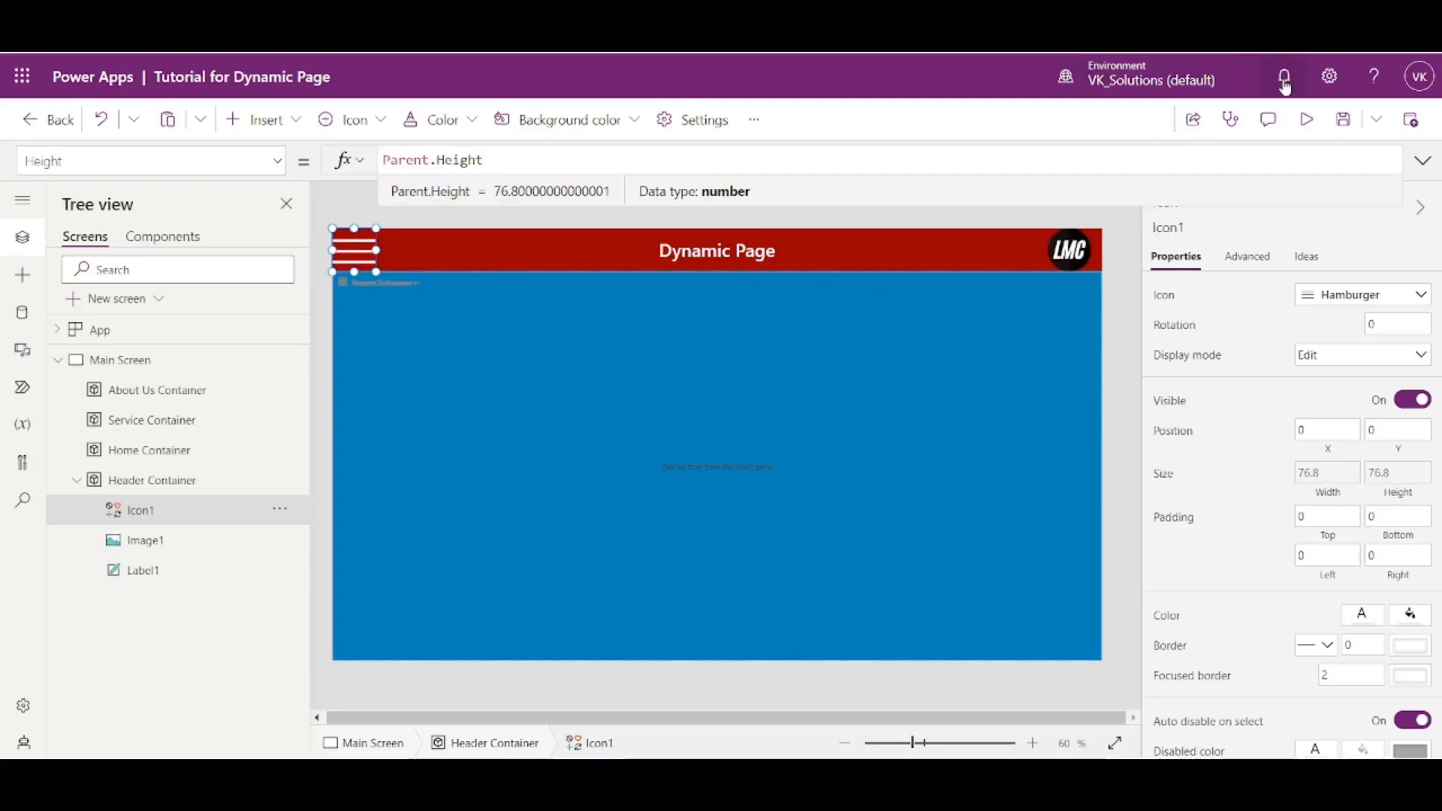
left_click(1306, 120)
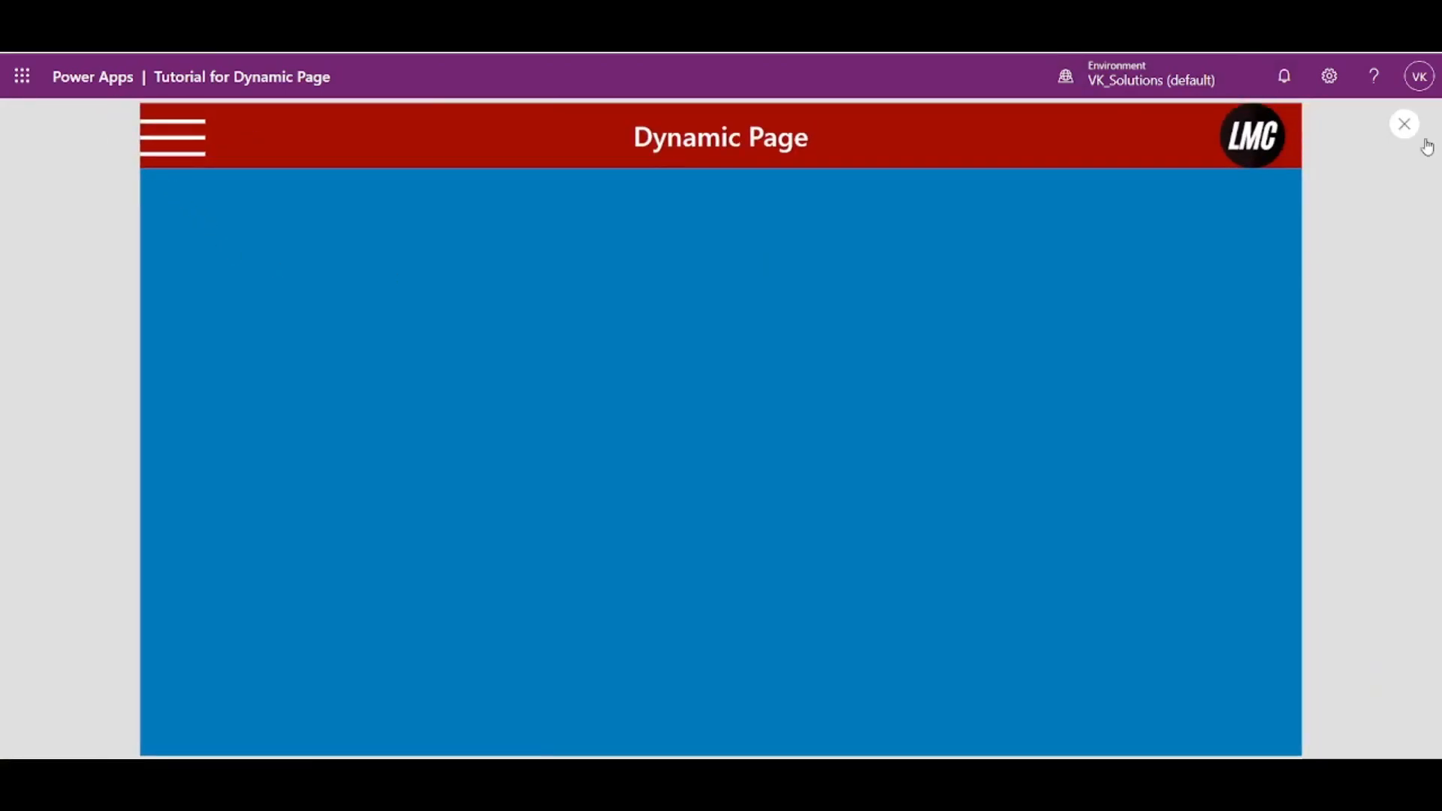
- Set the hamburger icon's top, bottom, left and right padding to 10 and preview the app
left_click(1404, 124)
left_click(353, 252)
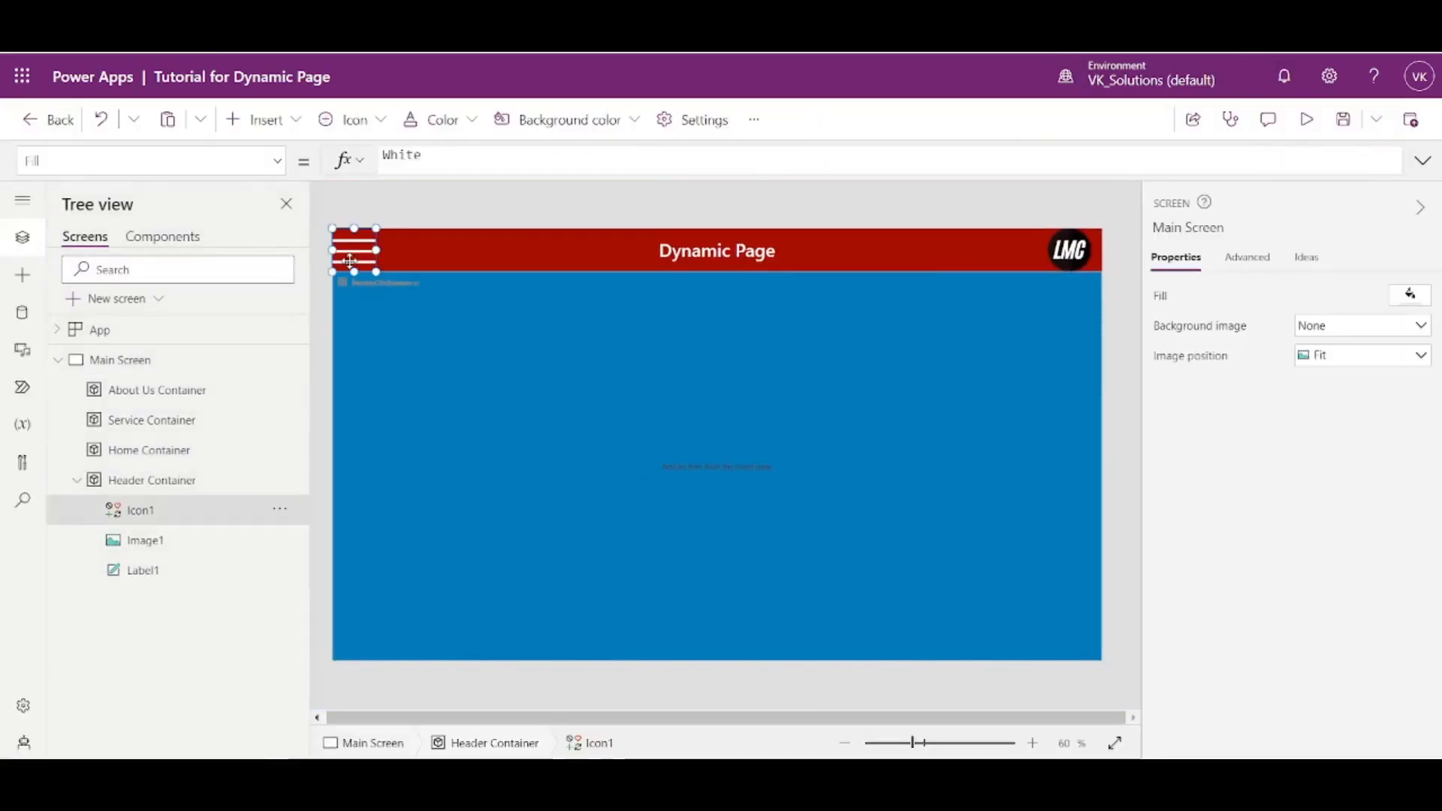
left_click(1315, 516)
type("10")
key("Tab")
type("10")
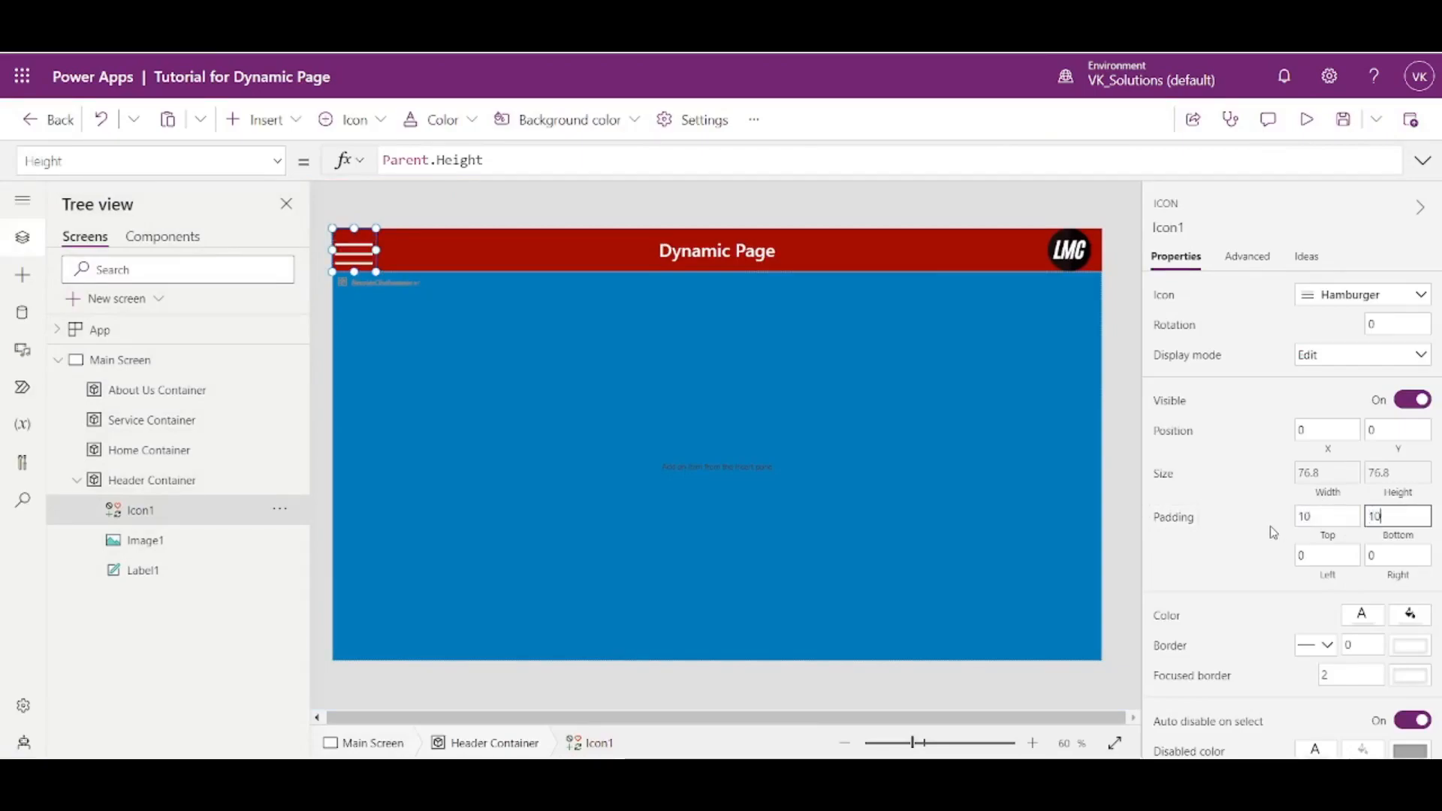
key("Tab")
type("10")
key("Tab")
type("10")
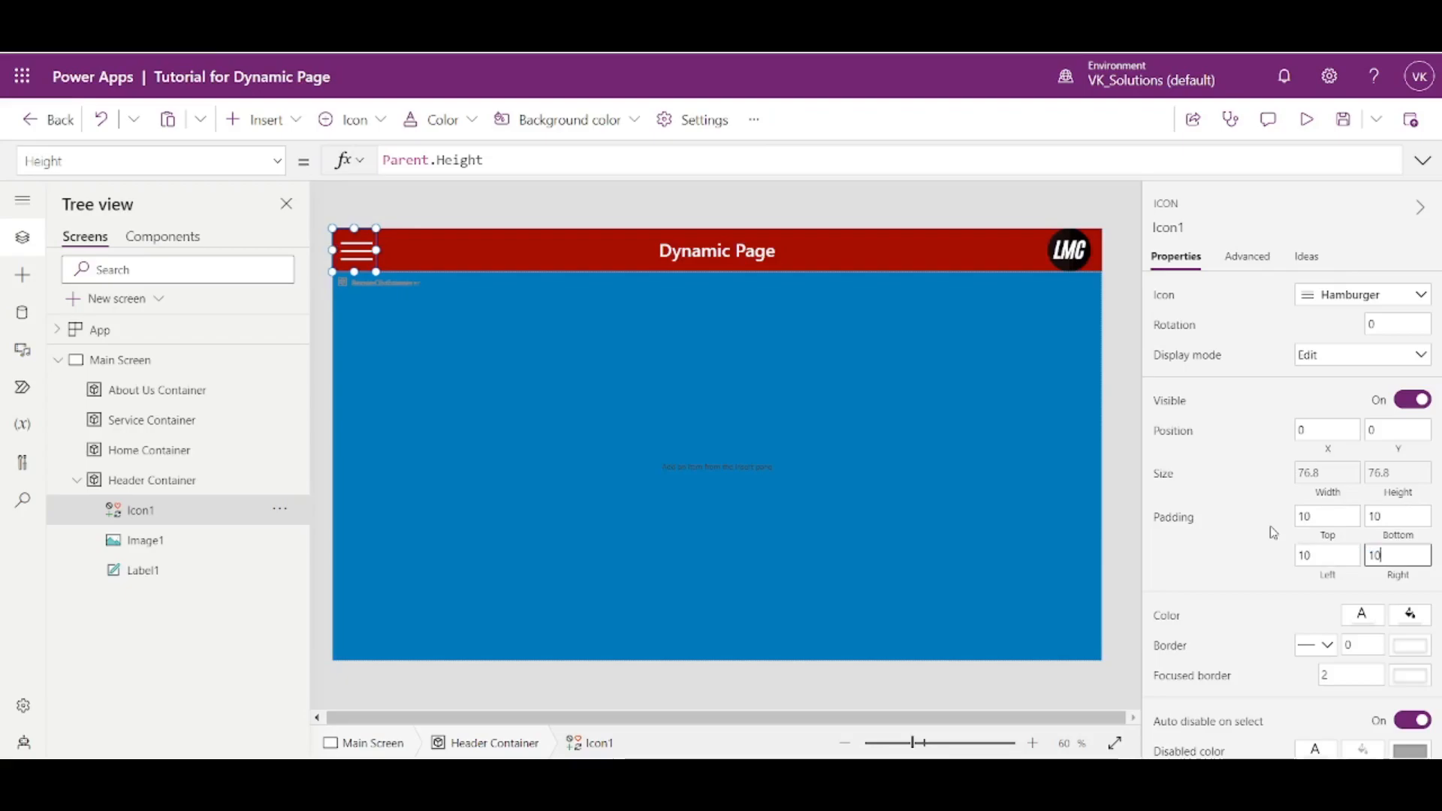
left_click(1124, 376)
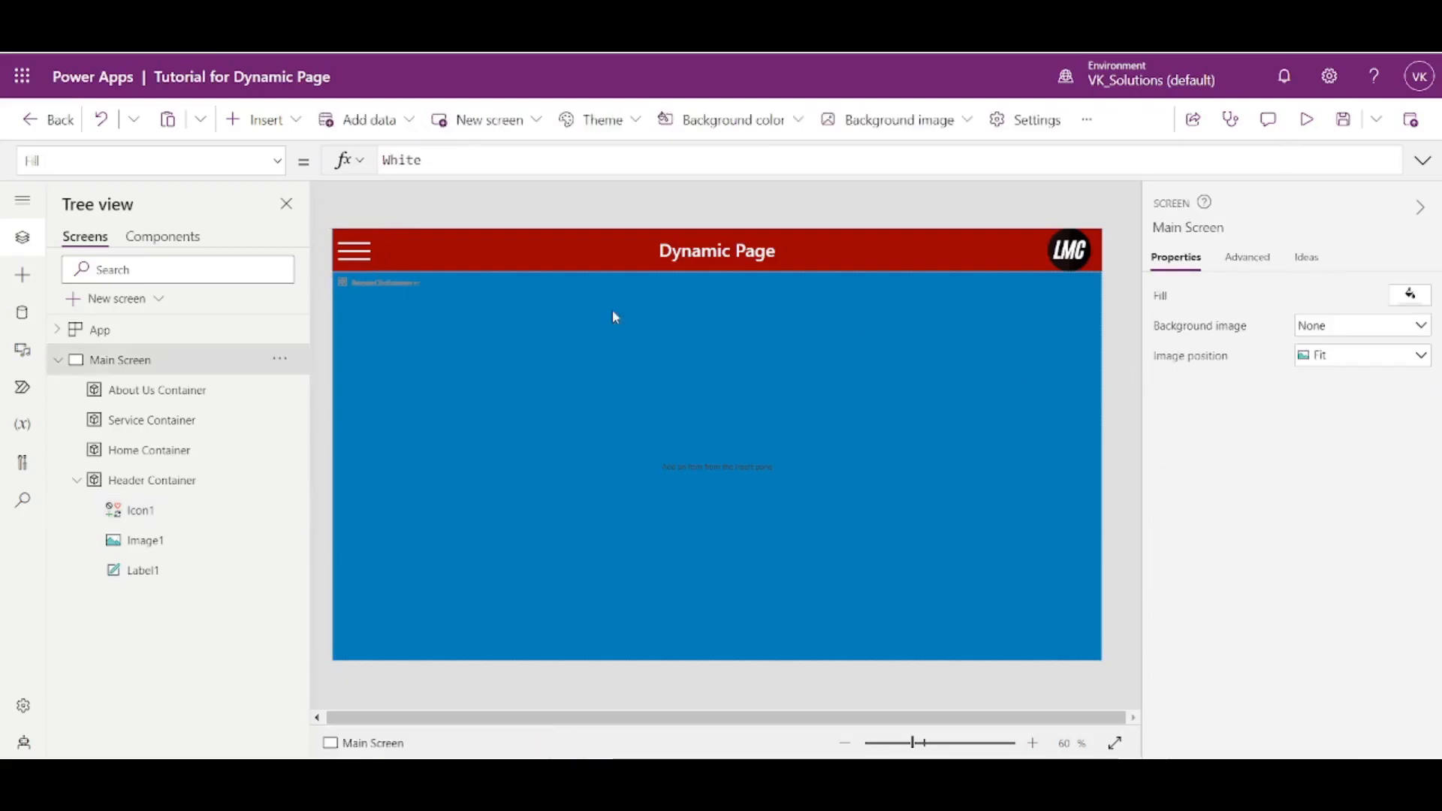
left_click(356, 248)
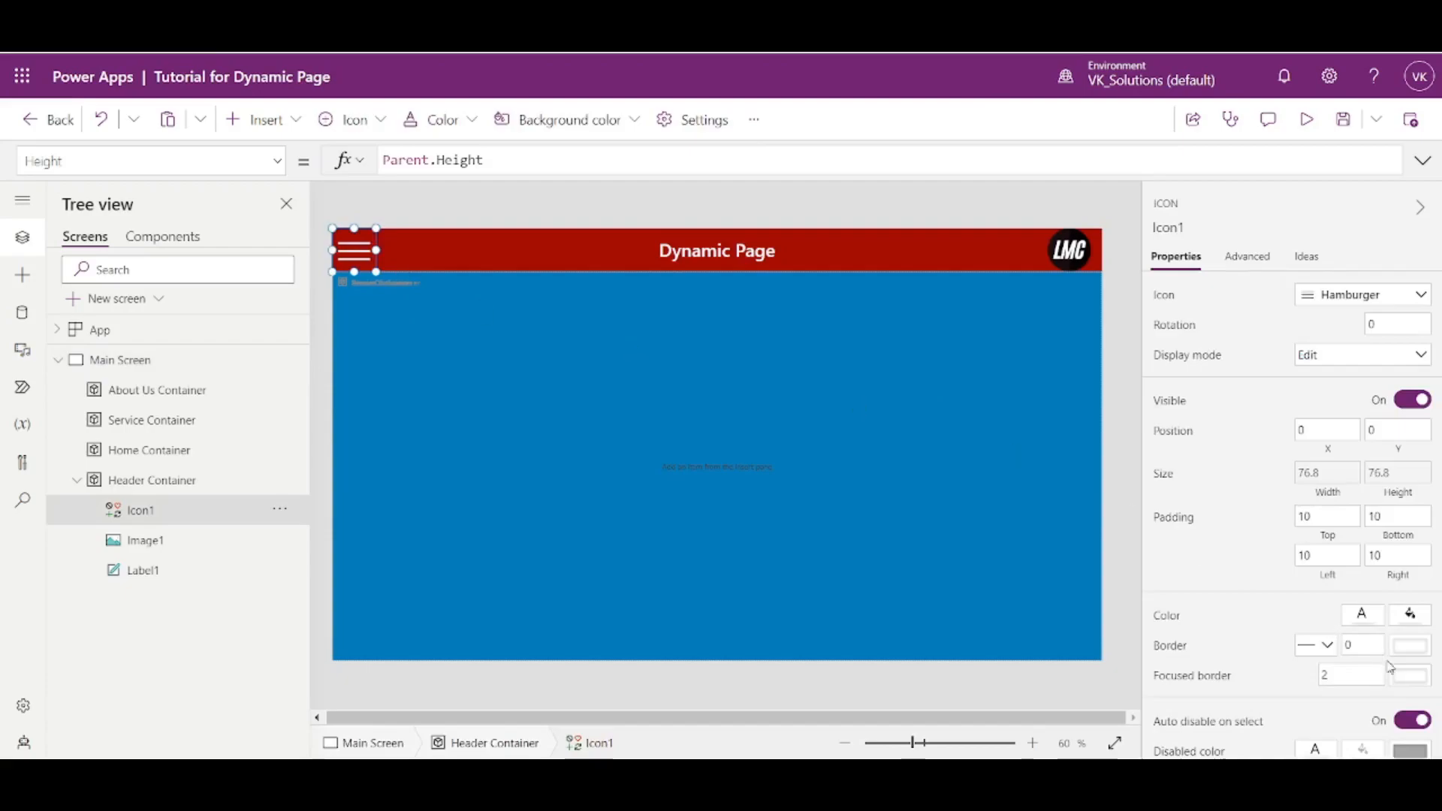
left_click(1307, 120)
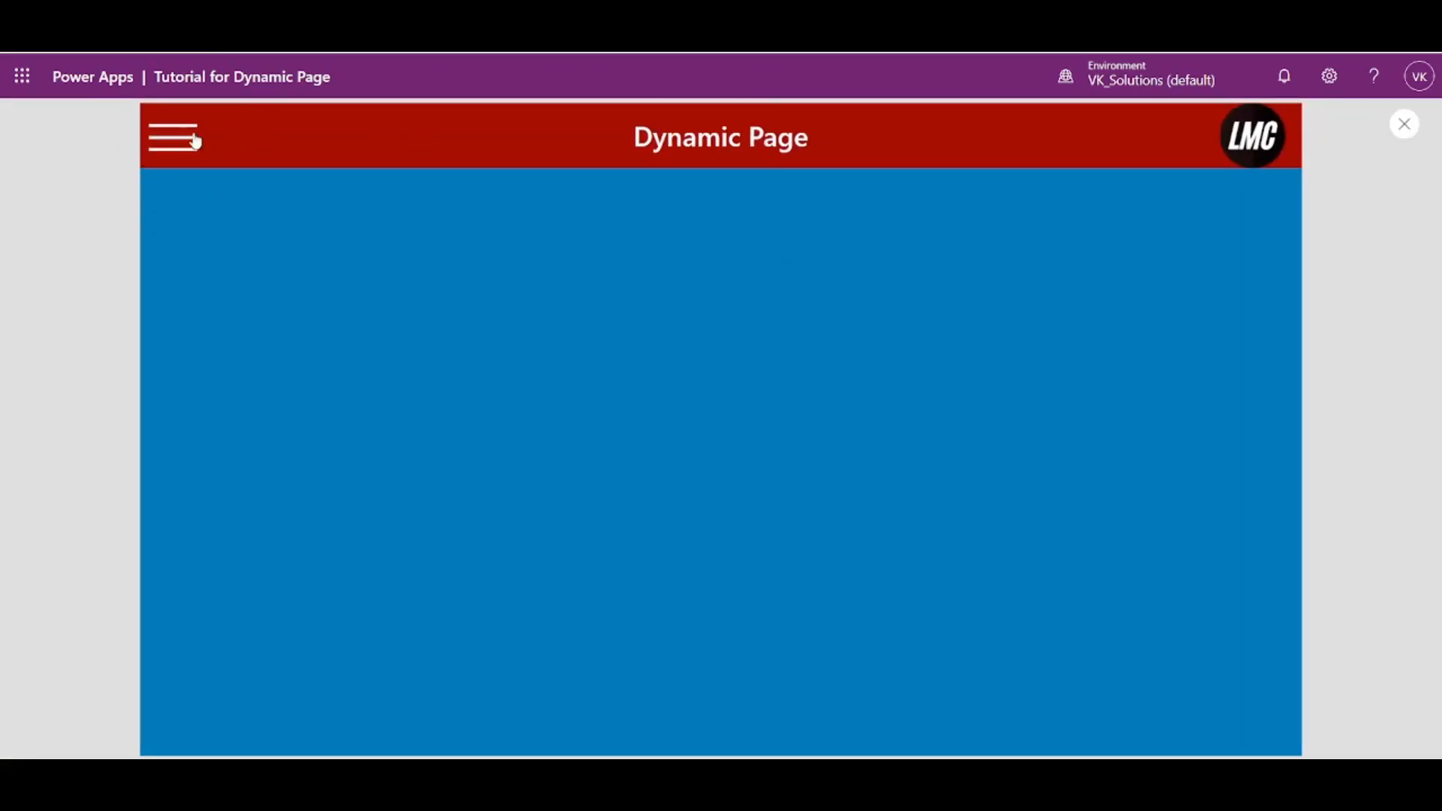
left_click(1404, 124)
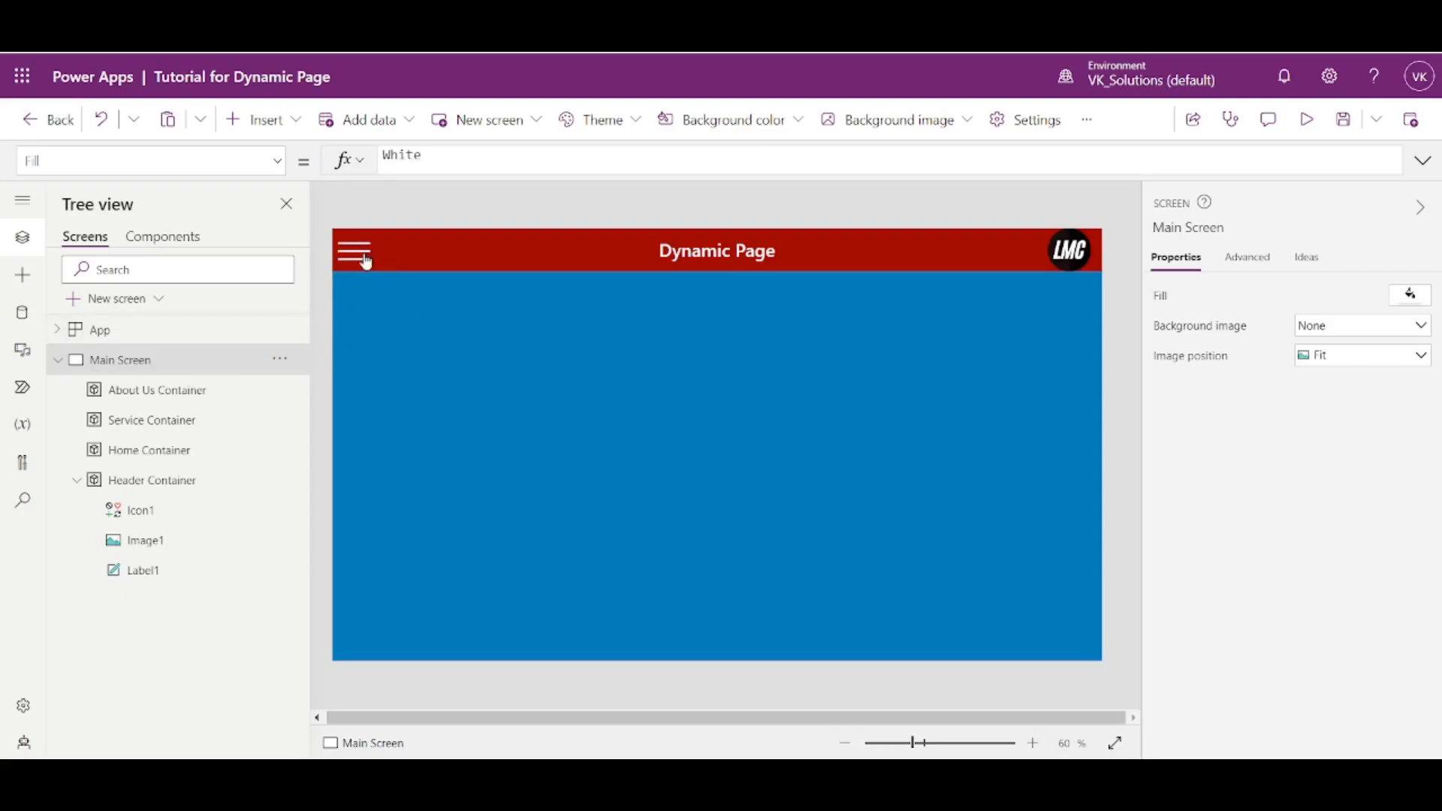
- Duplicate the About Us Container on the Main Screen
left_click(78, 481)
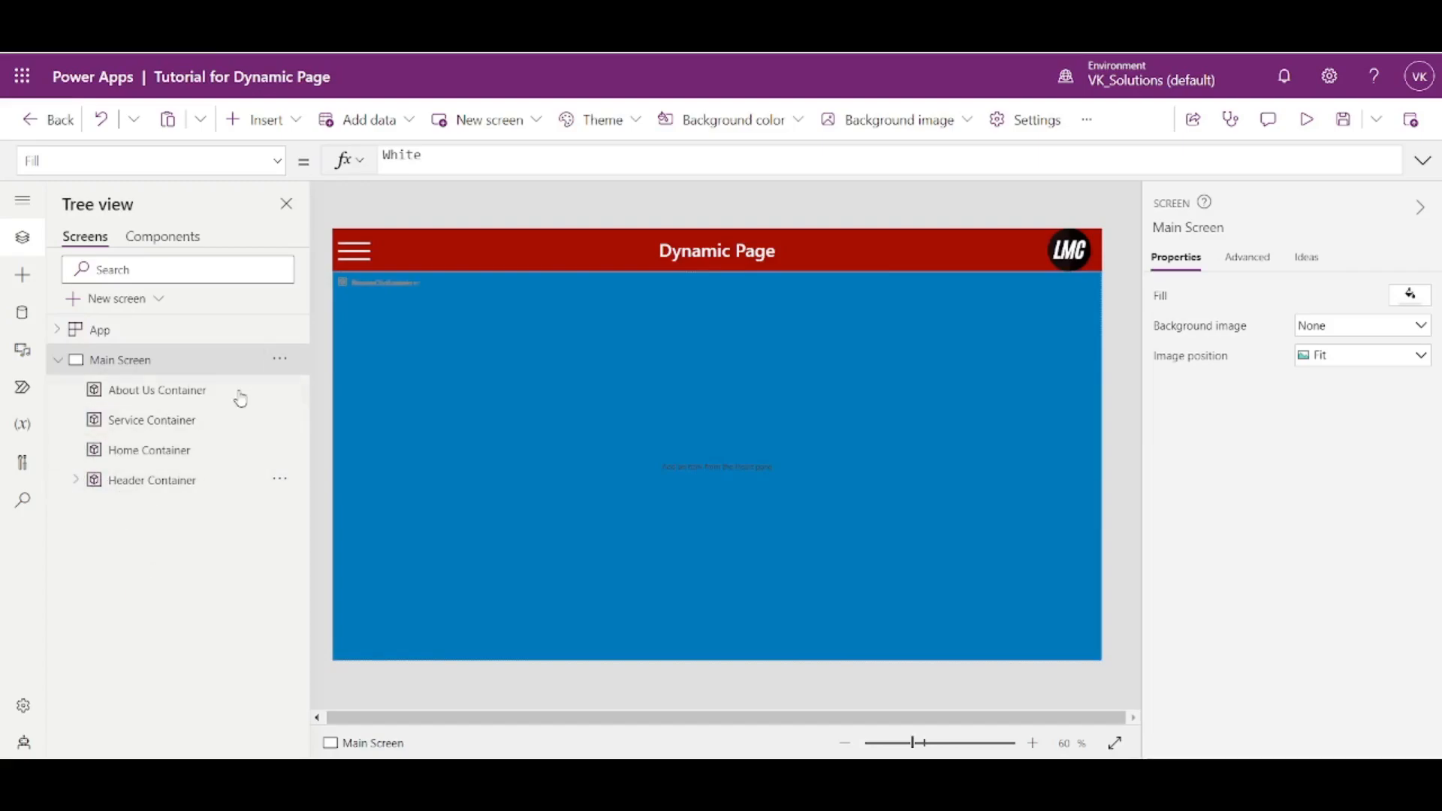
left_click(193, 398)
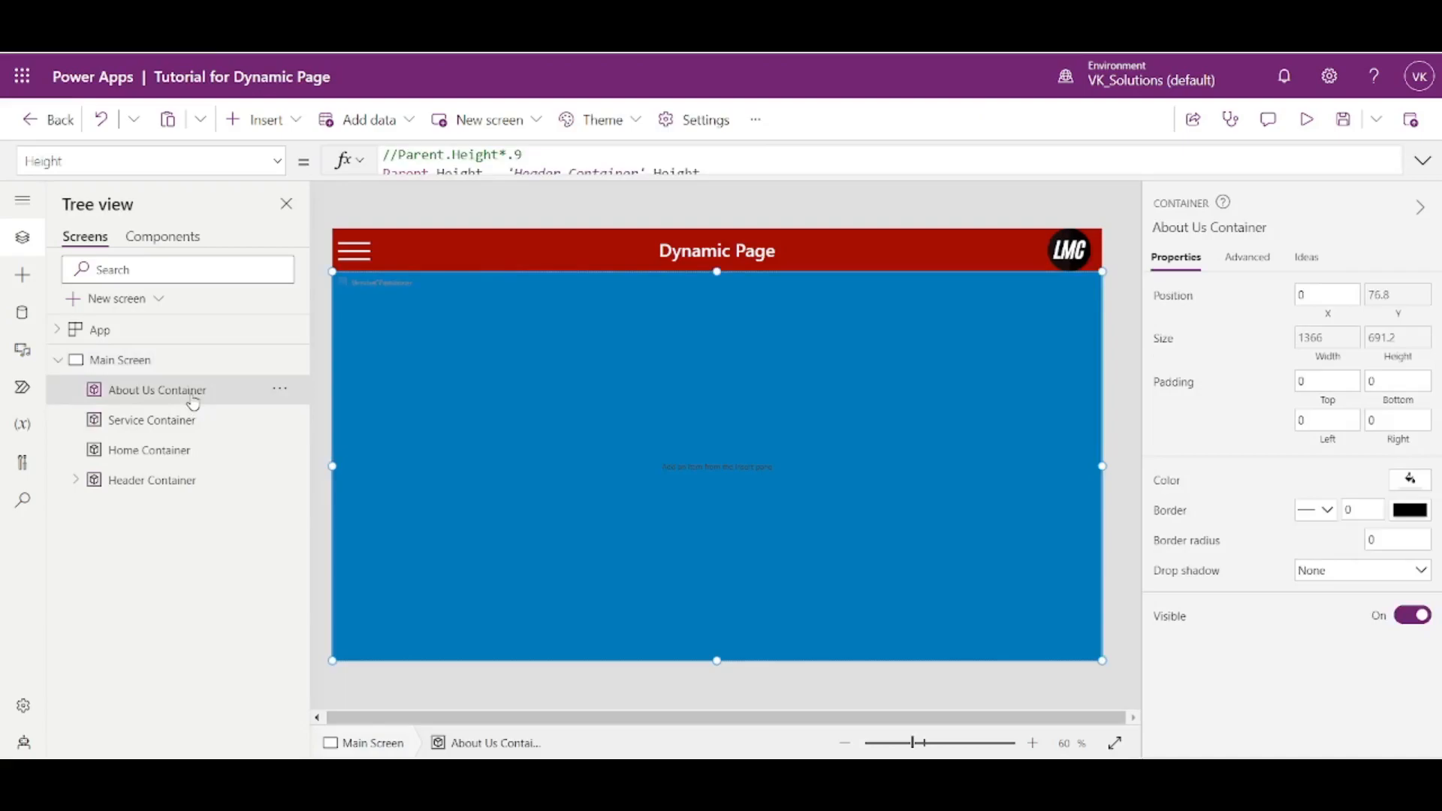
left_click(198, 372)
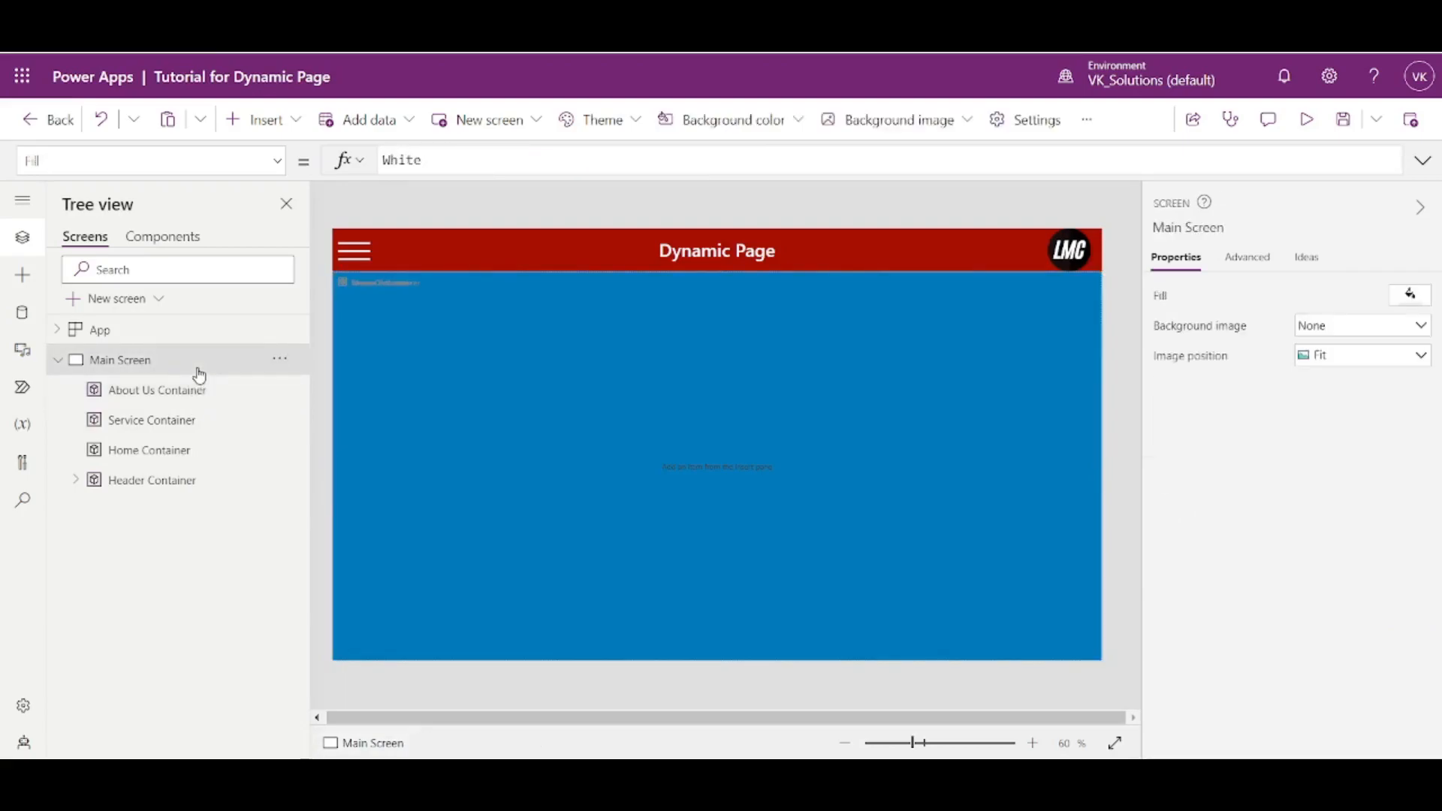
key("ctrl+v")
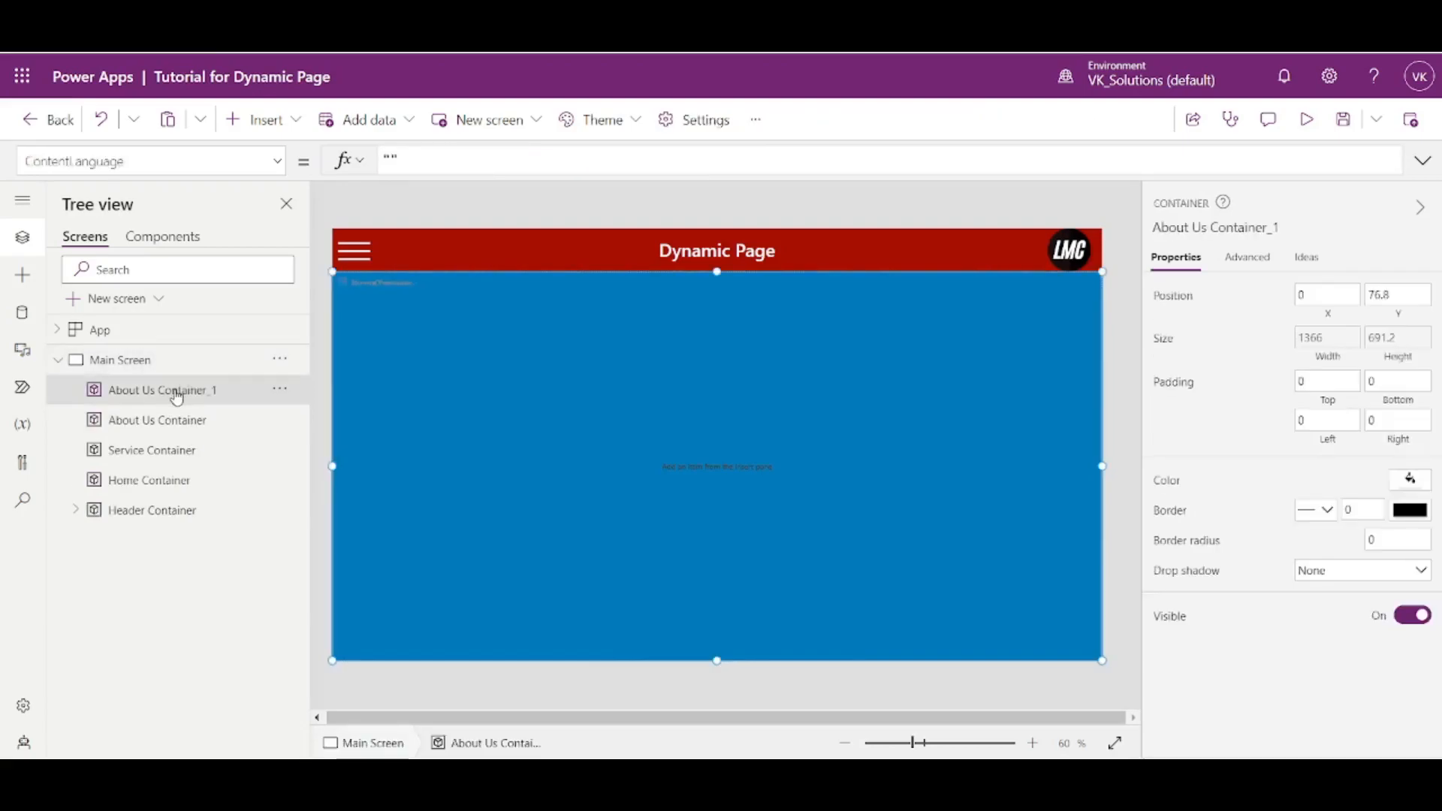
- Rename the copied About Us container to Left Nav Container
left_click(279, 390)
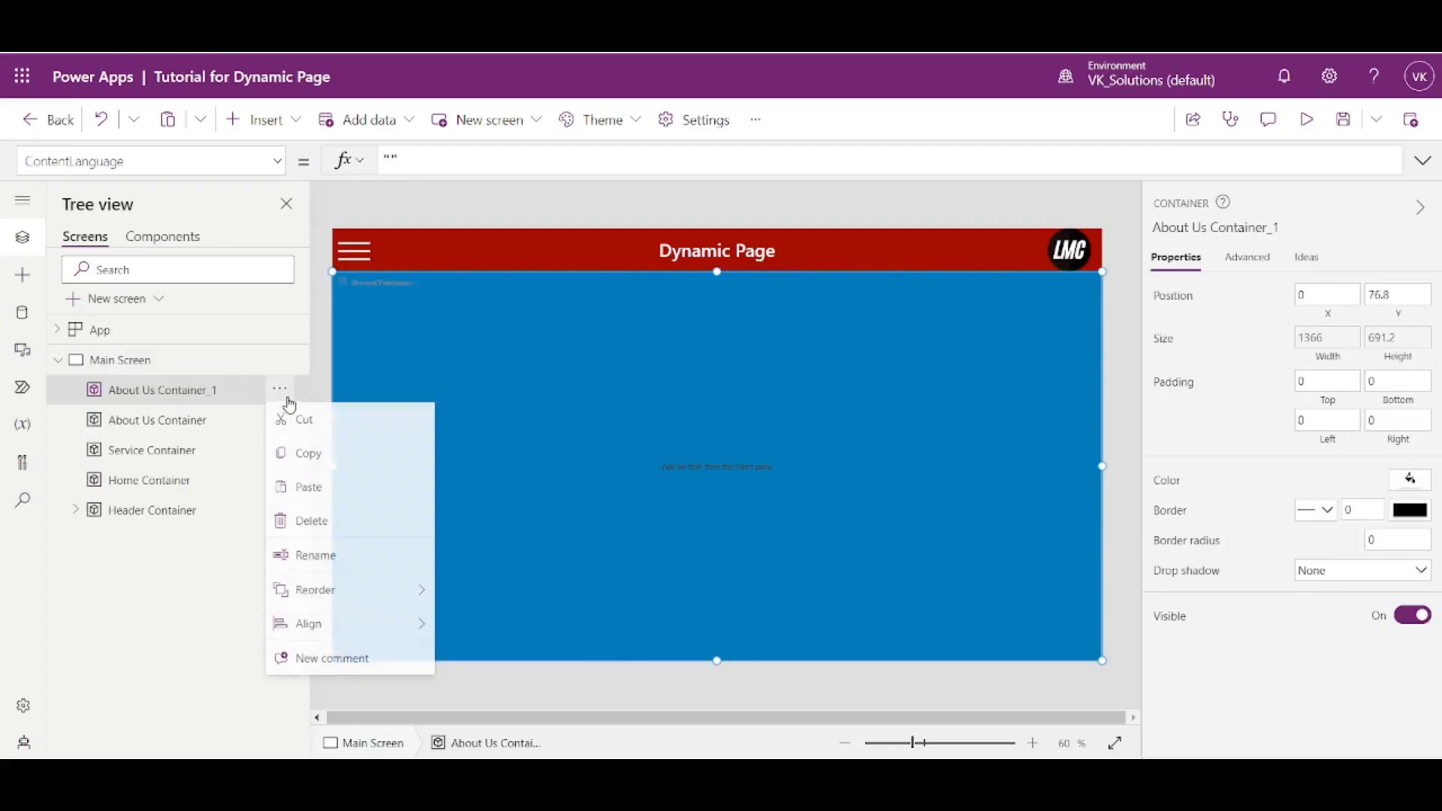
mouse_move(310, 604)
left_click(315, 557)
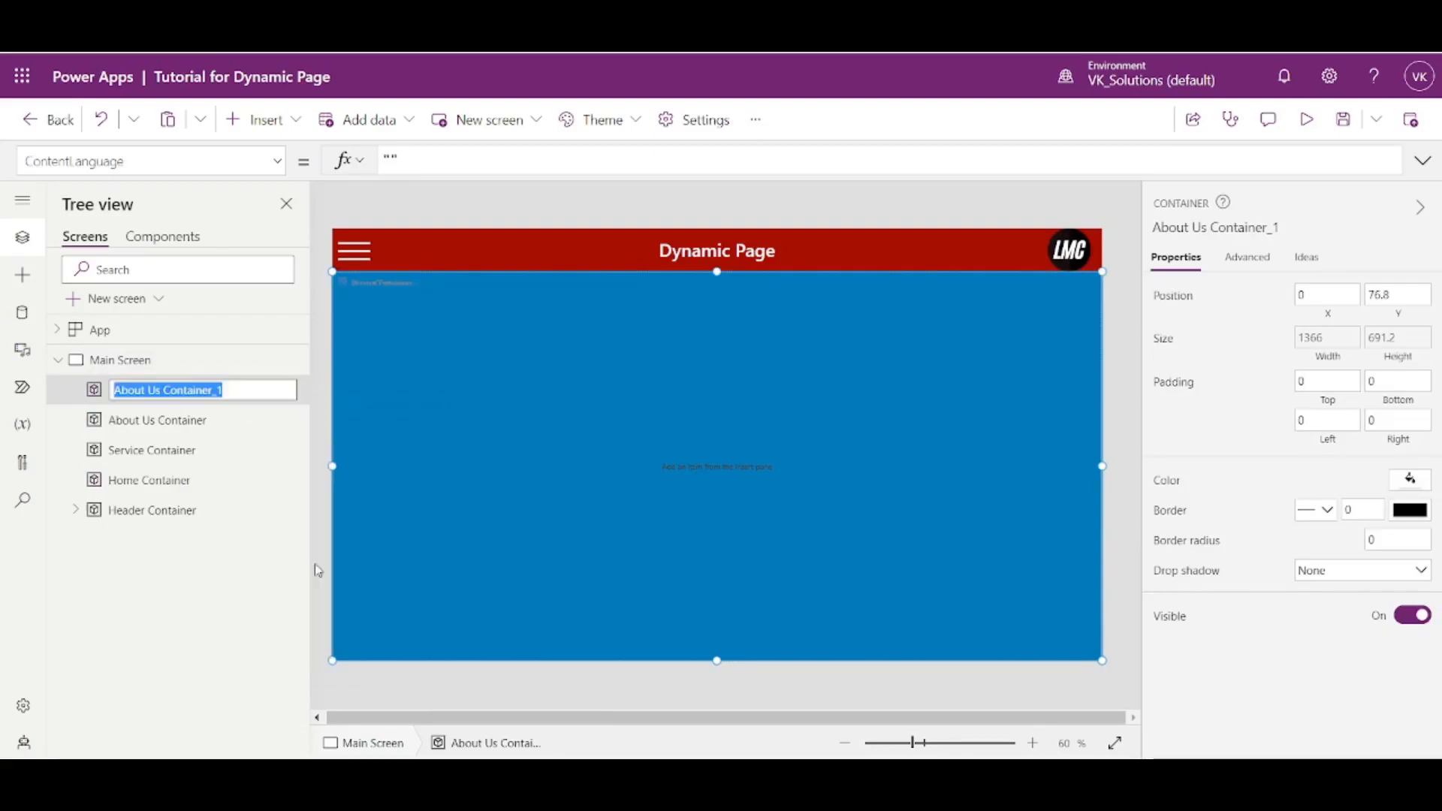
key("End")
key("BackSpace")
key("BackSpace")
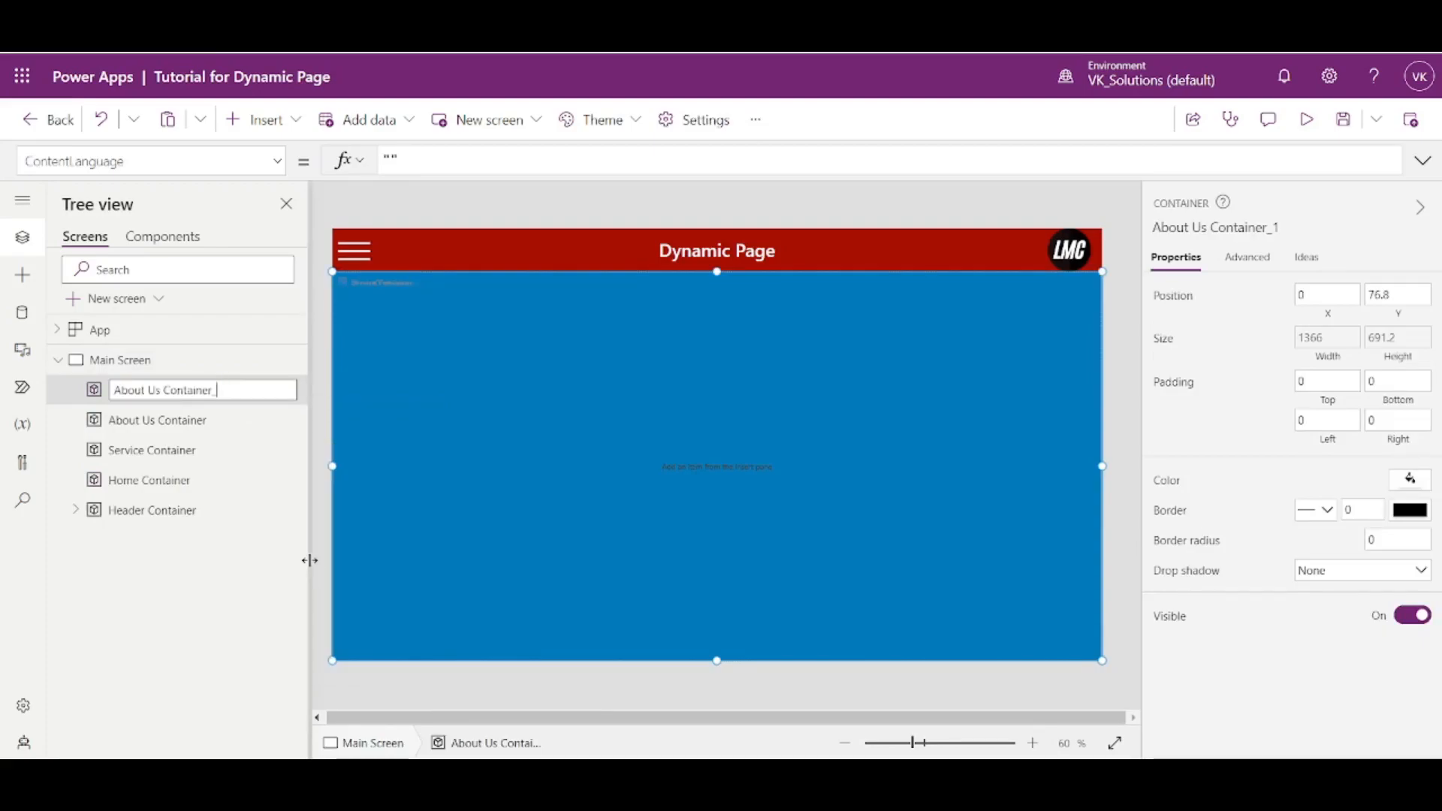
key("BackSpace")
key("BackSpace")
key("BackSpace")
key("BackSpace")
key("BackSpace")
key("BackSpace")
key("BackSpace")
type("Left Nav")
key("Escape")
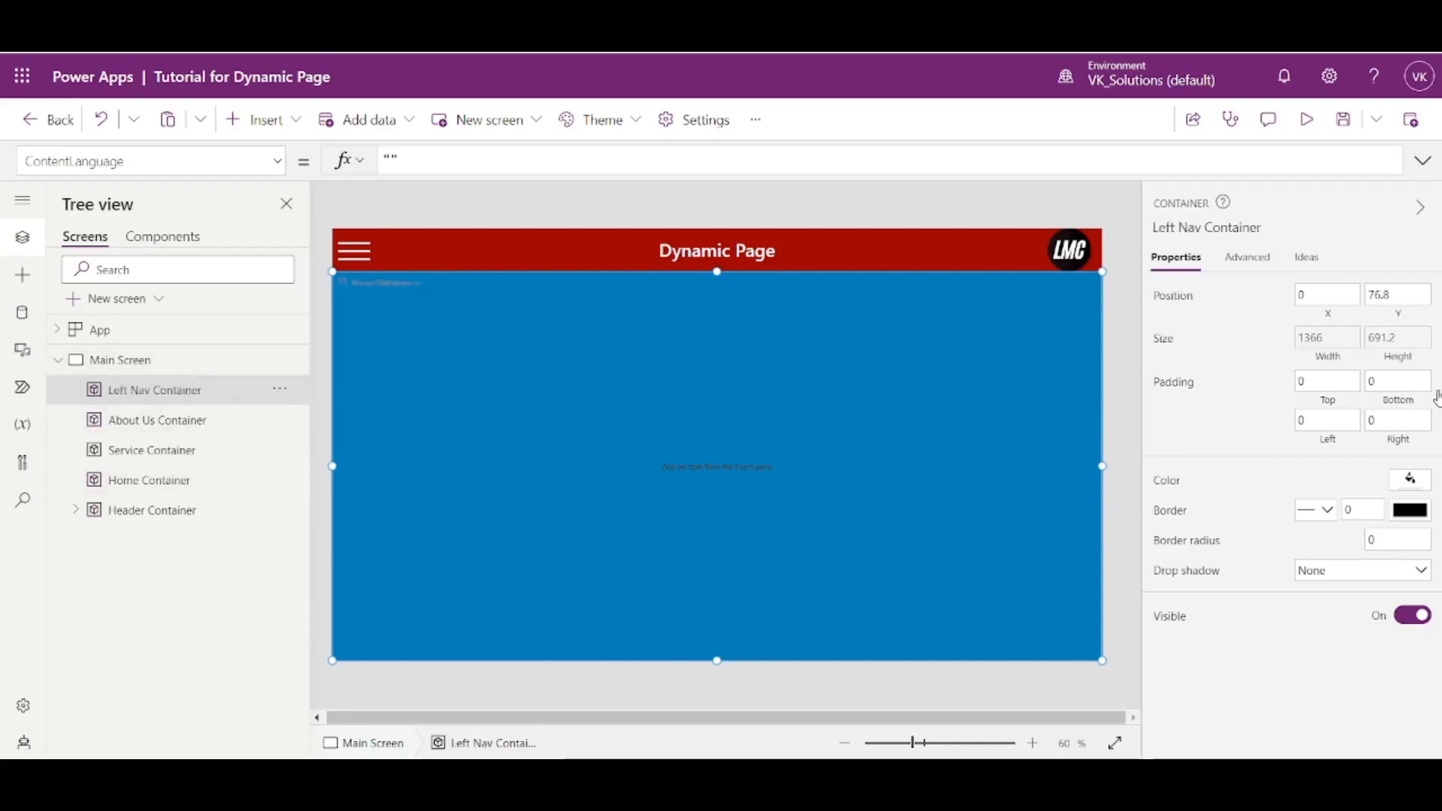
- Set the Left Nav Container's width to Parent.Width * 4 and its fill color to dark red, RGBA(168, 0, 0, 1)
left_click(1330, 339)
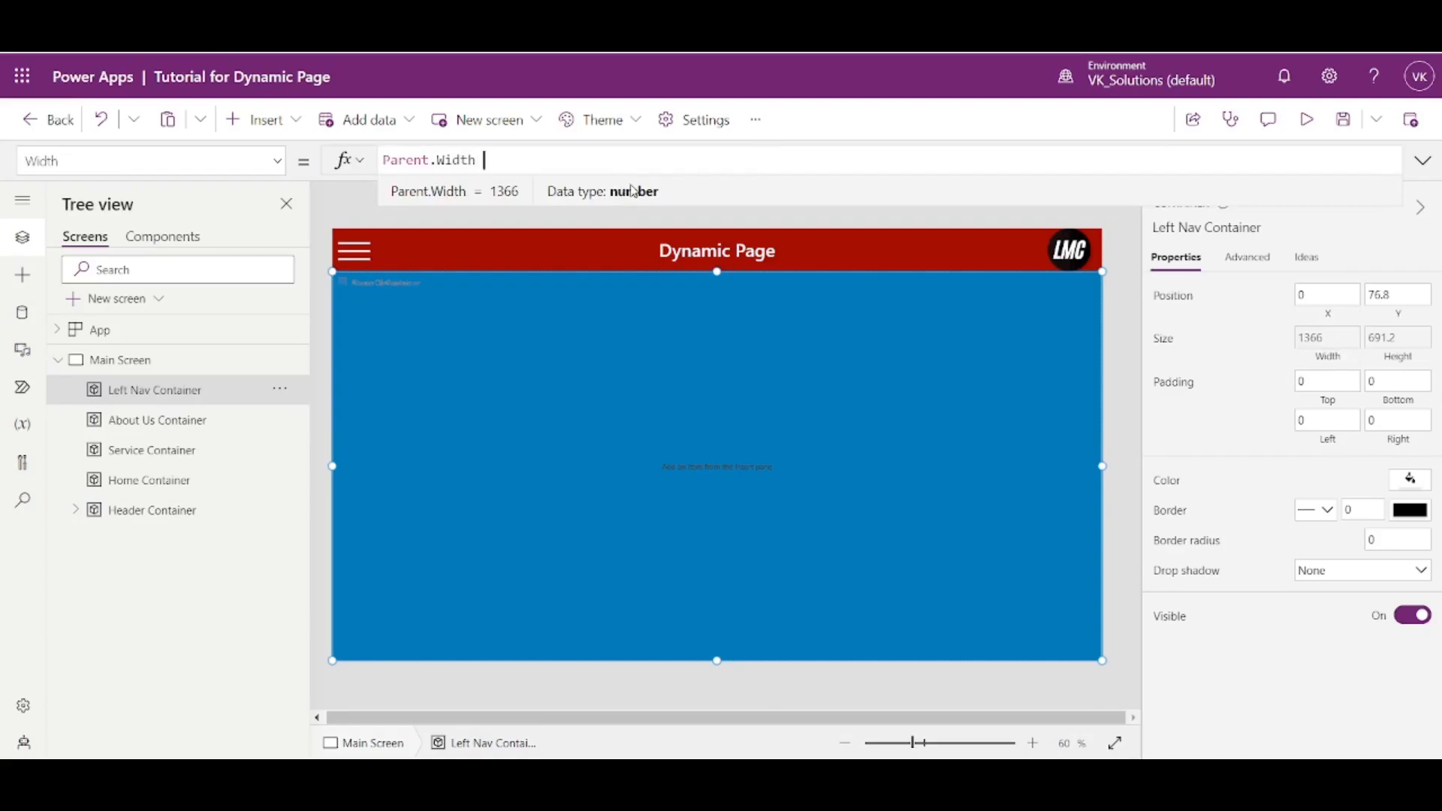
type("* 4")
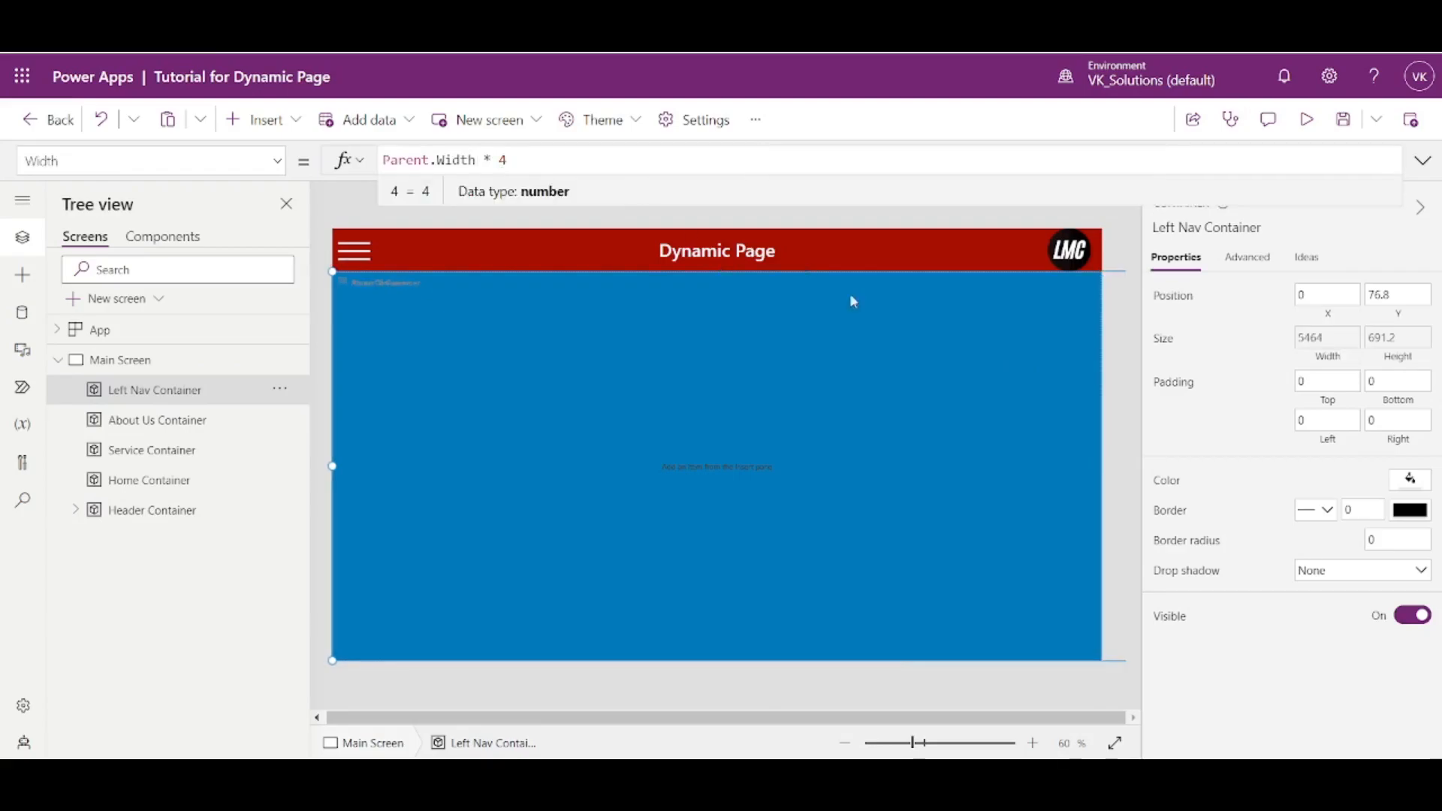
left_click(1410, 478)
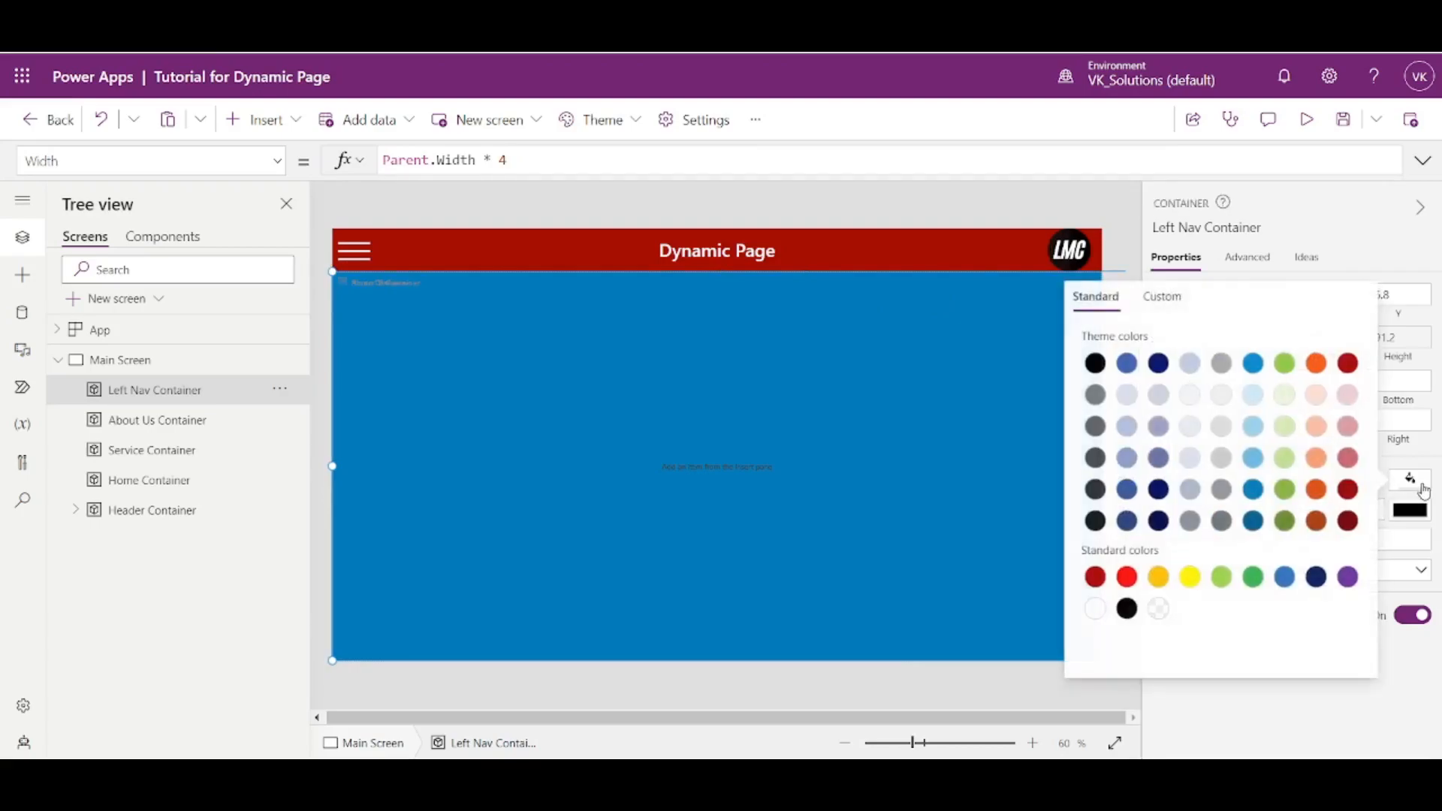
left_click(1348, 365)
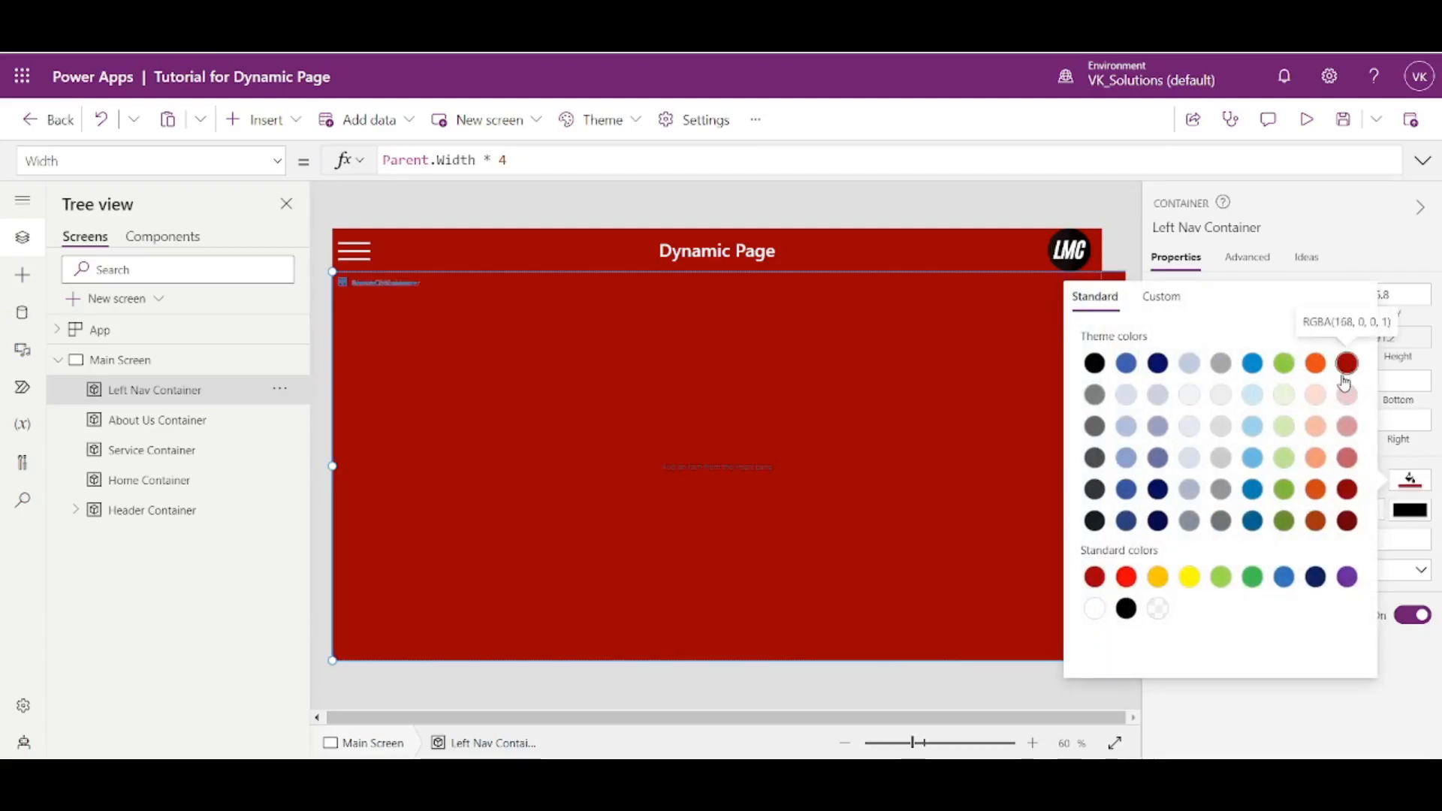
- Correct the Left Nav Container's width formula to Parent.Width * .4
left_click(492, 159)
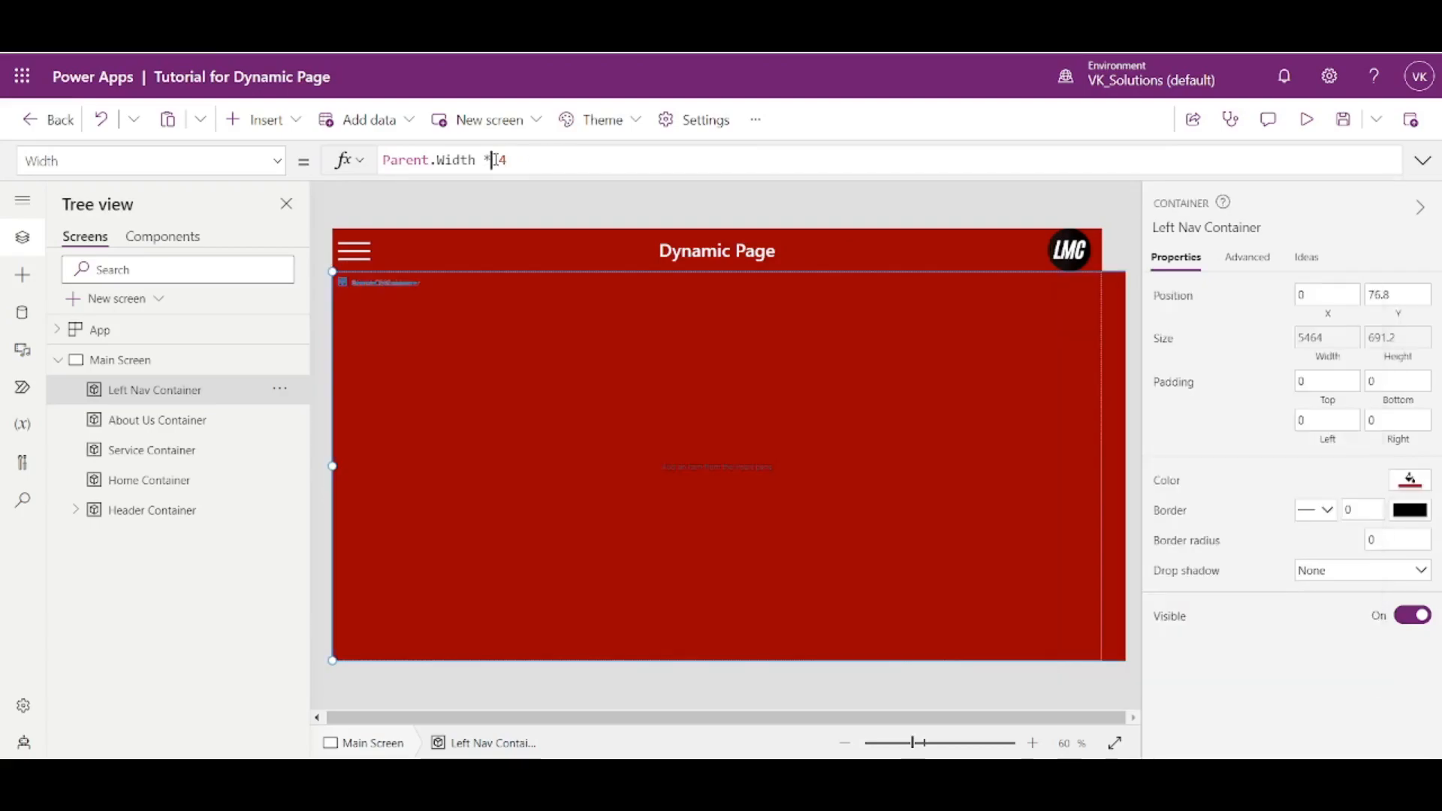
type(".")
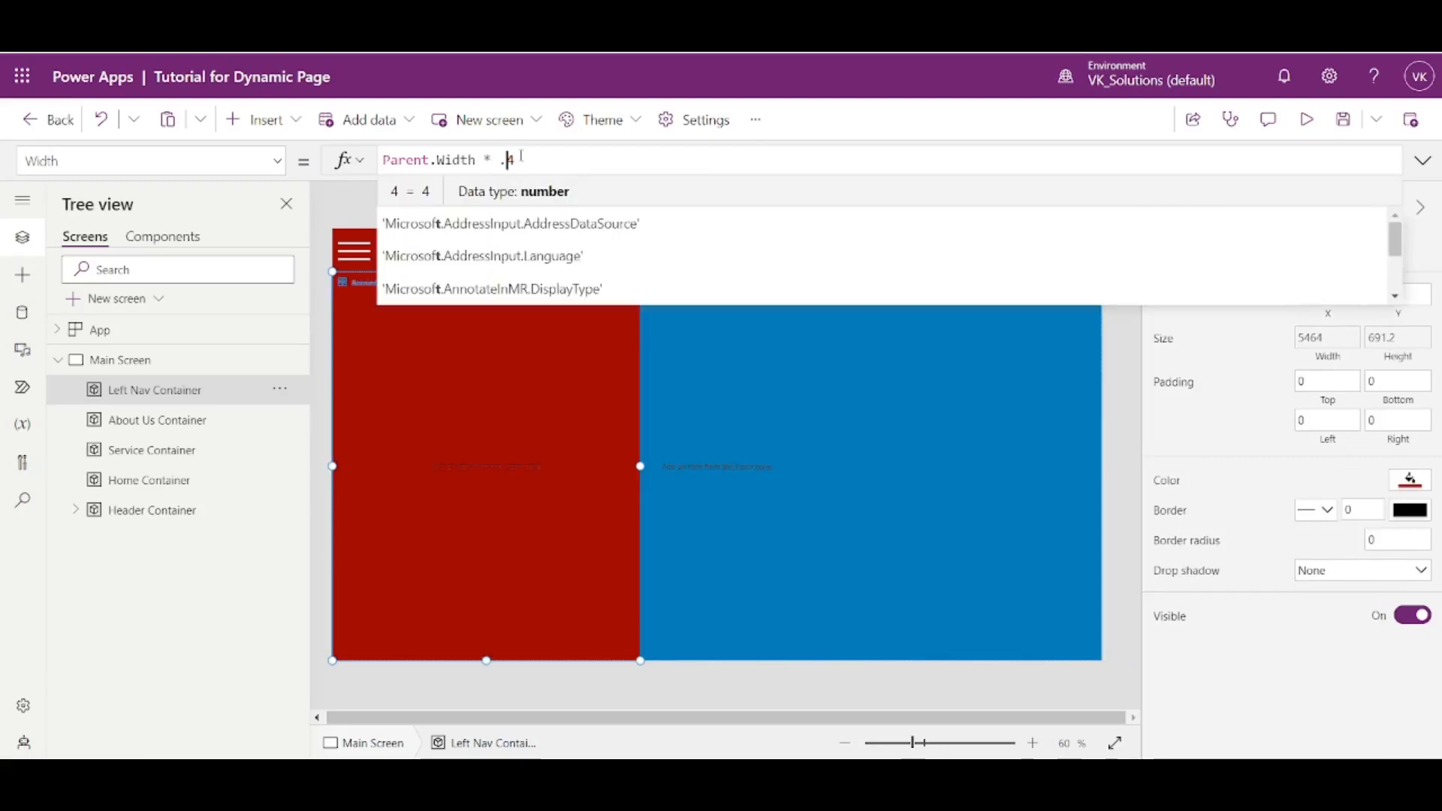
left_click(542, 159)
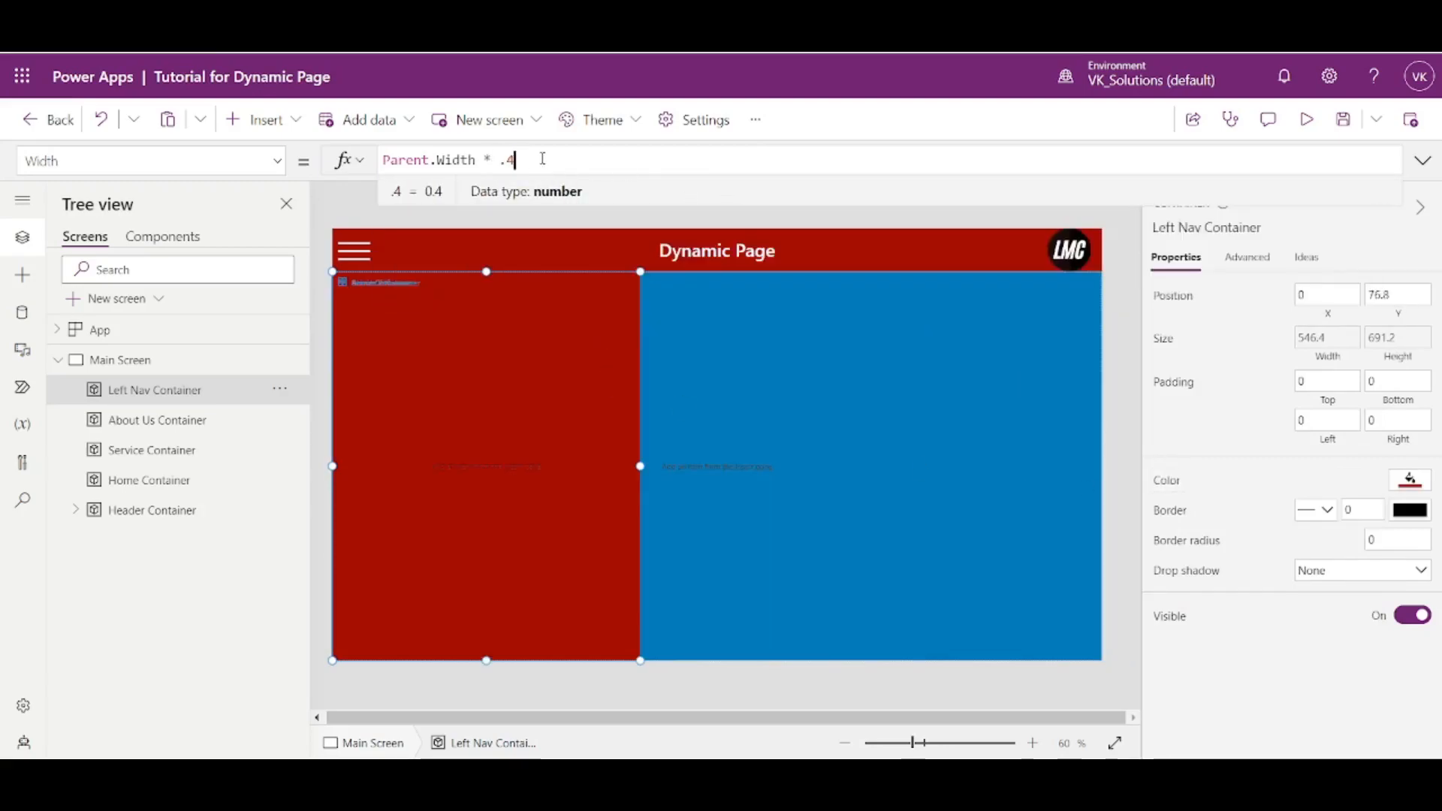
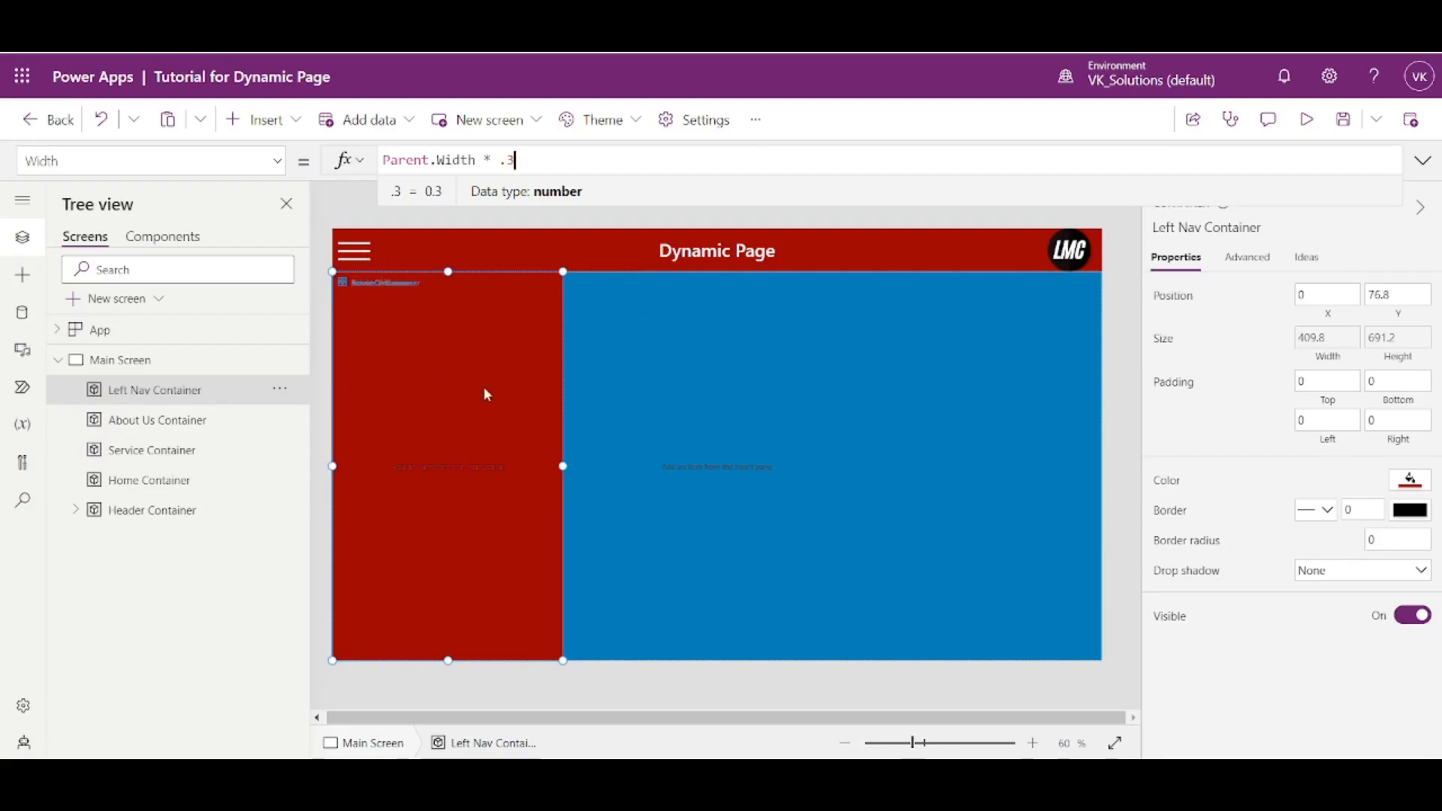
- Preview the app to check how wide the Left Nav Container appears beside the page content
key("alt")
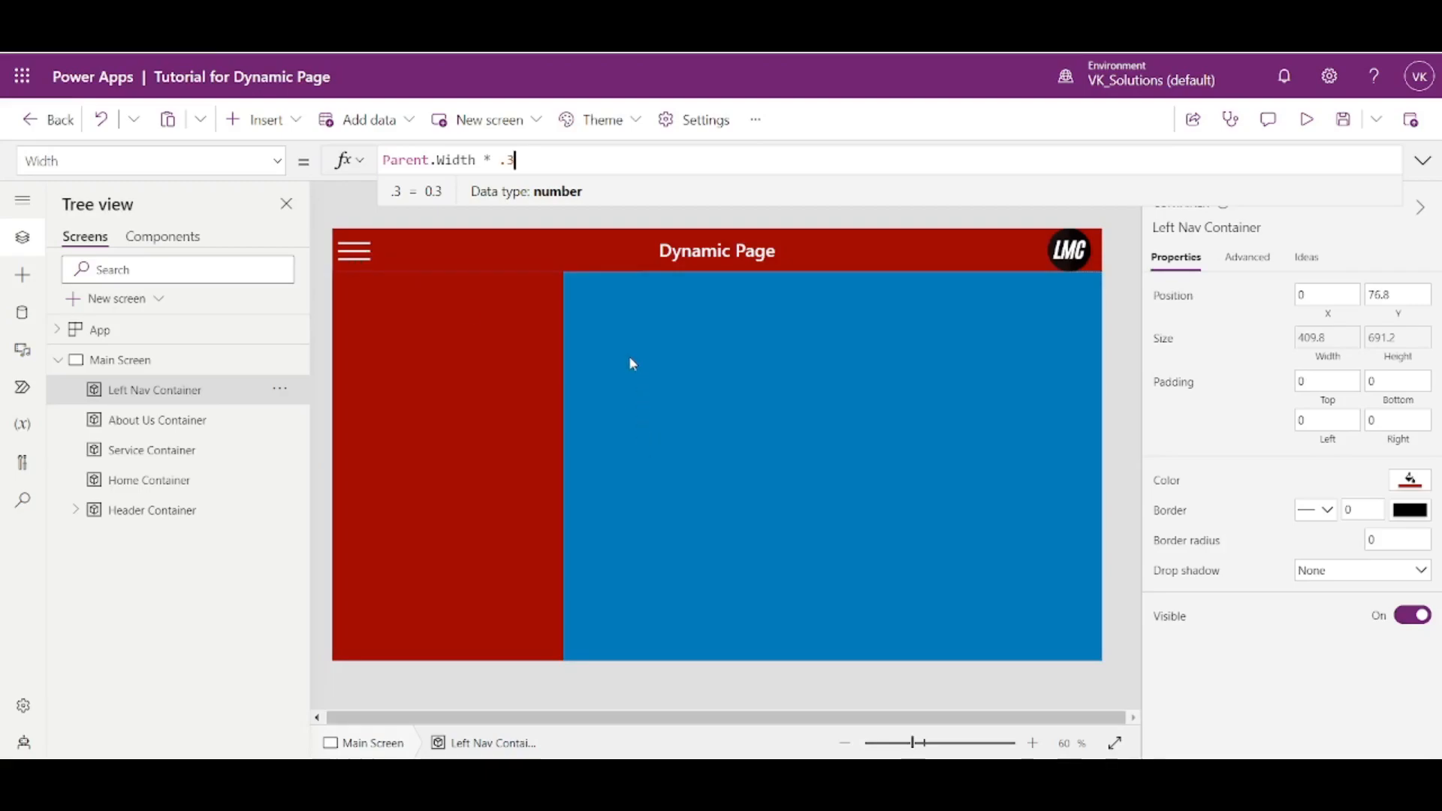
left_click(1308, 121)
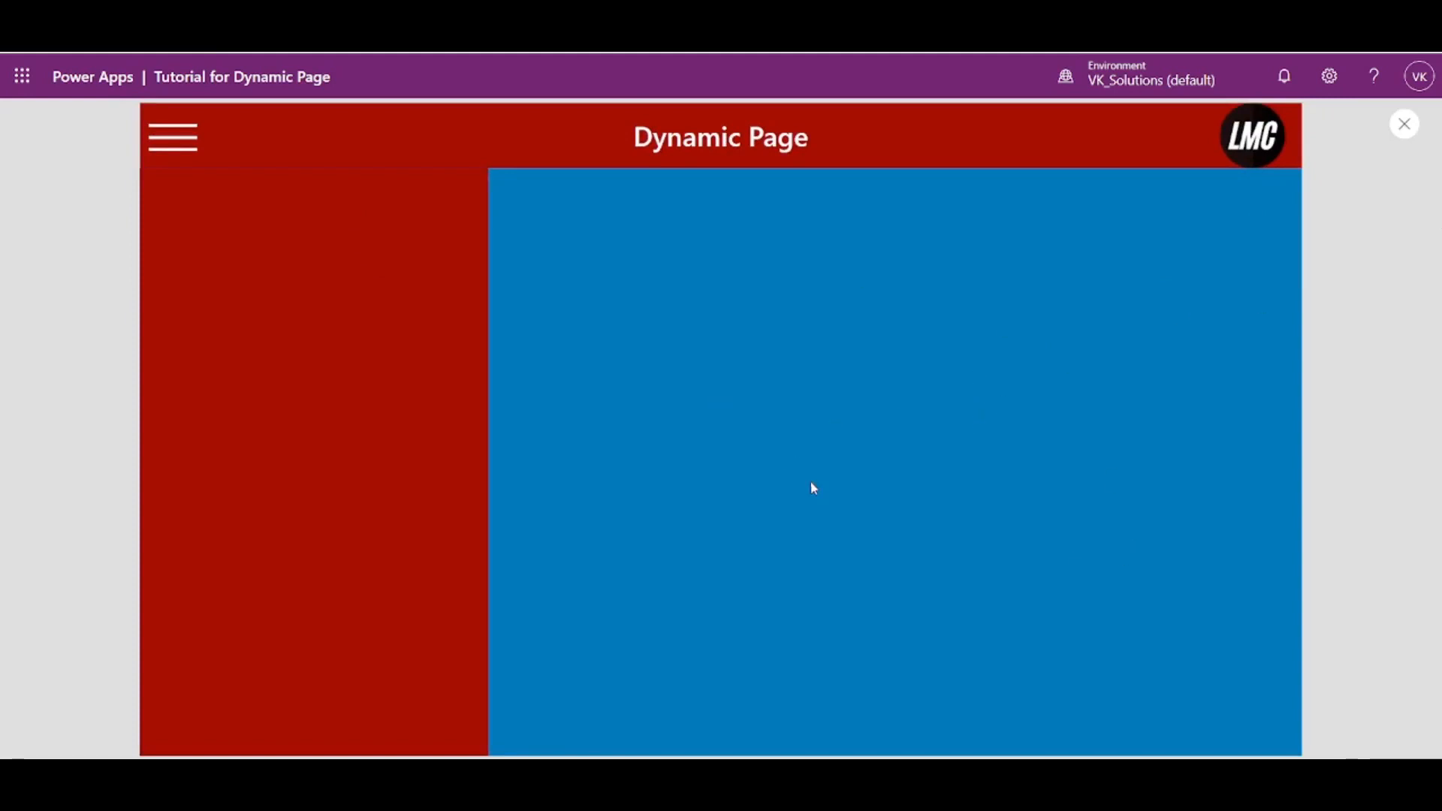
left_click(1412, 129)
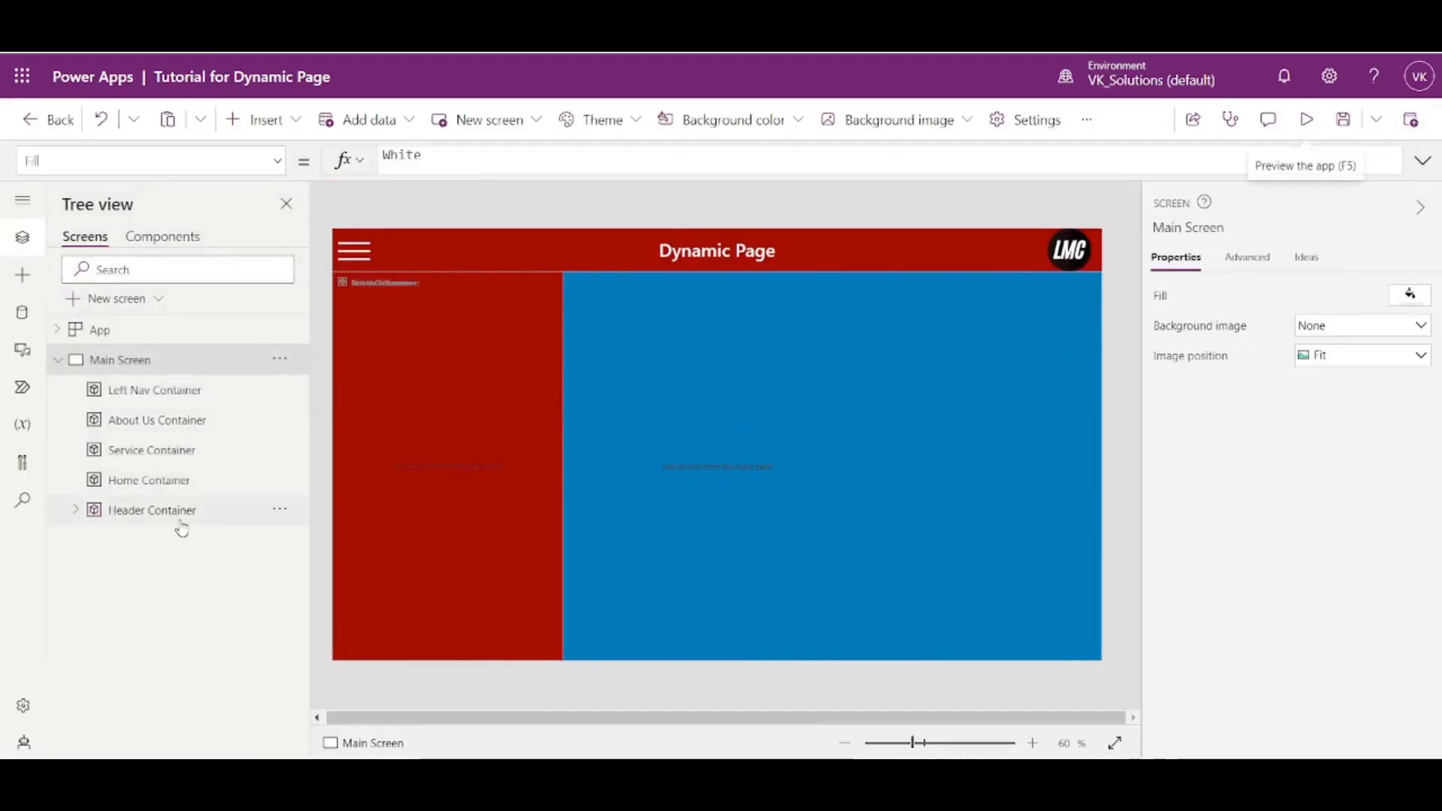
- Insert a button into the Left Nav Container
left_click(134, 397)
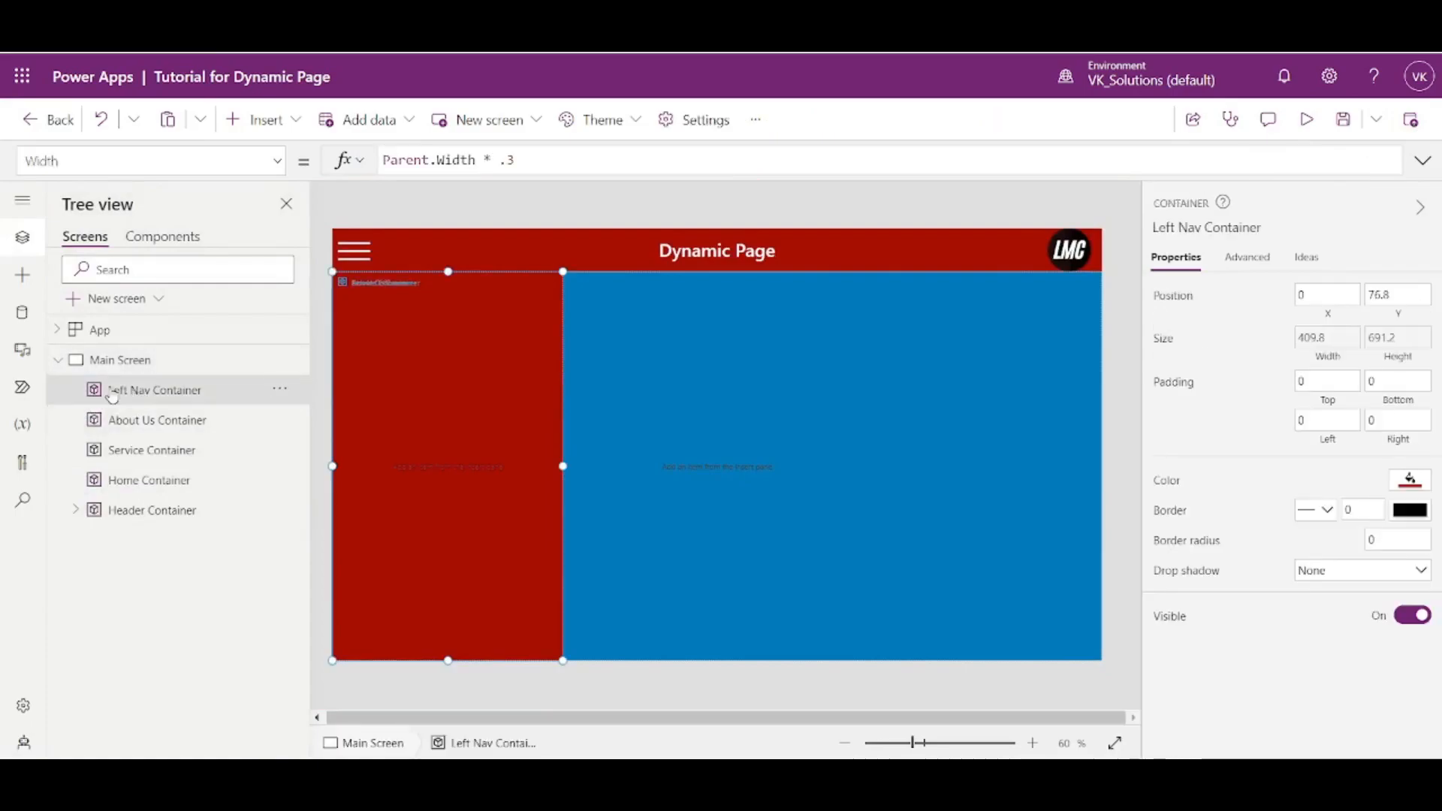
left_click(260, 120)
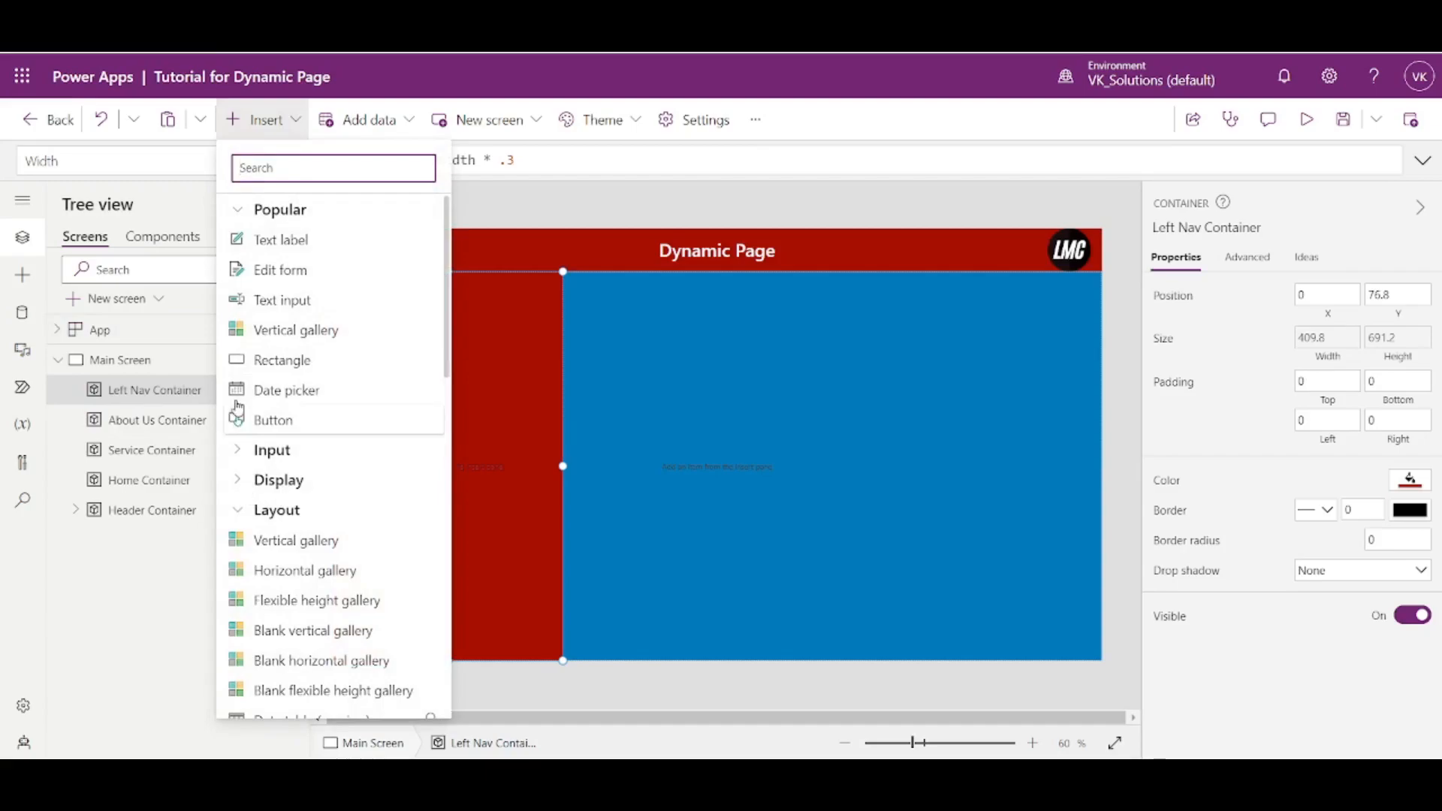
left_click(272, 417)
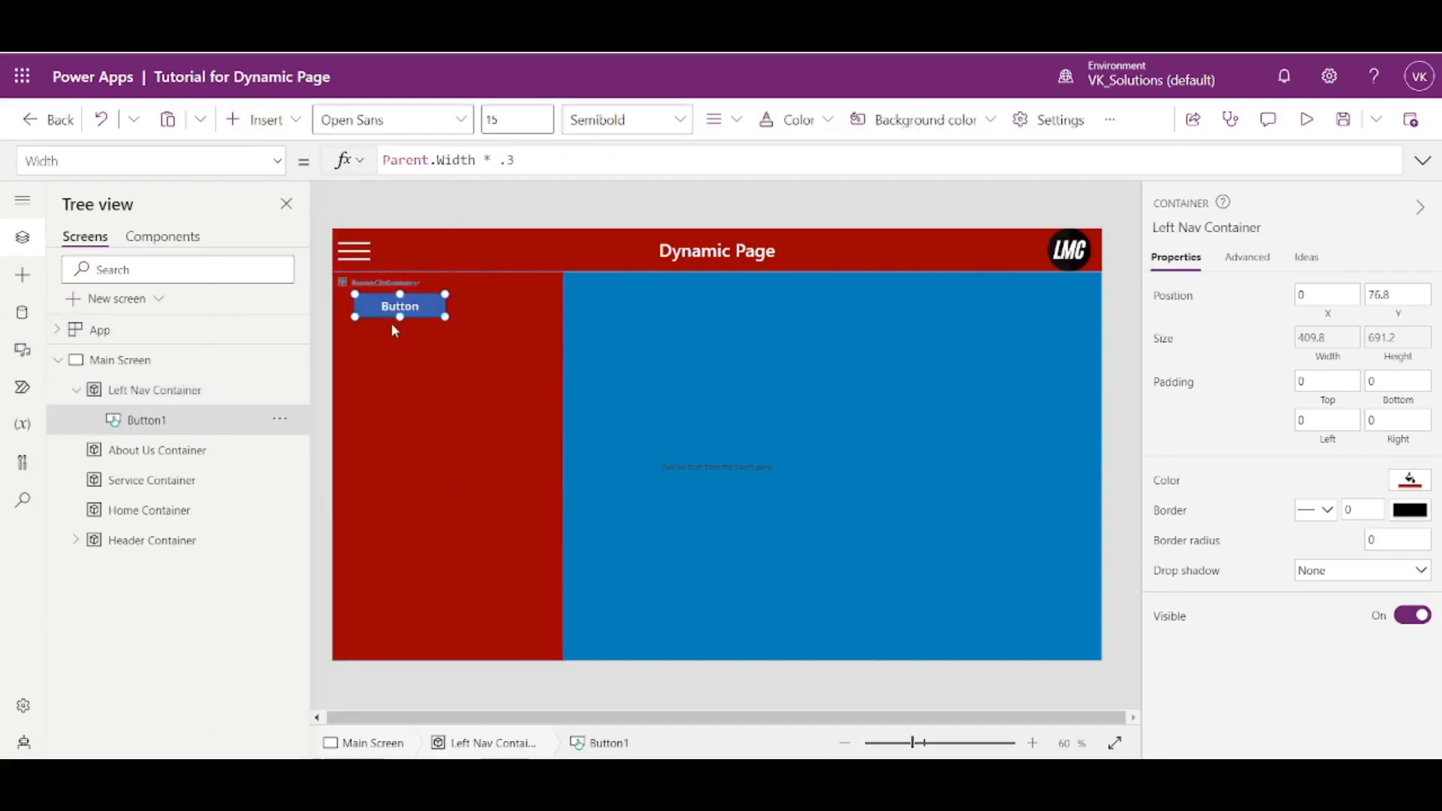
- Set the new button's X and Y position to 0 and its width to Parent.Width
left_click(1324, 404)
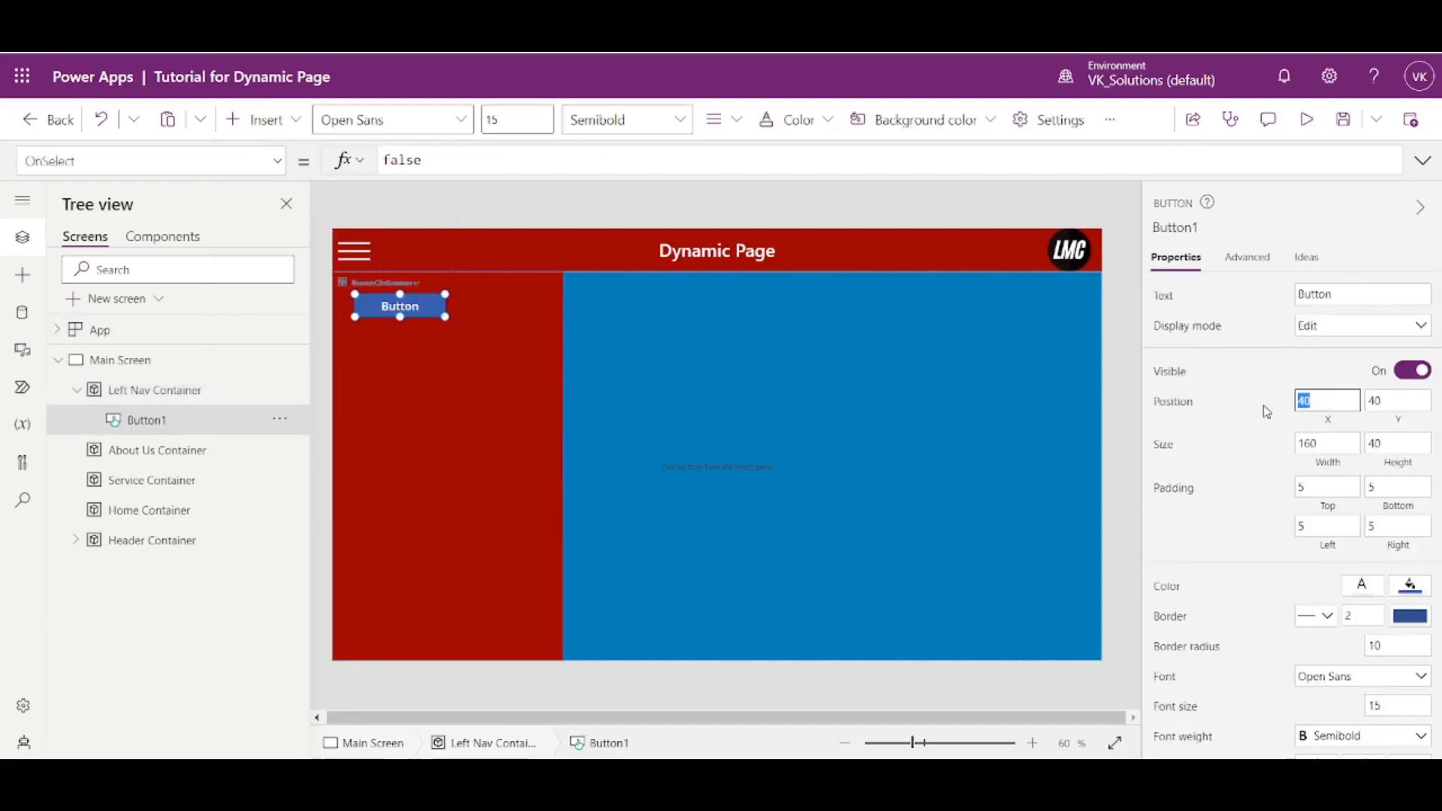
type("0")
key("Tab")
type("0")
key("Tab")
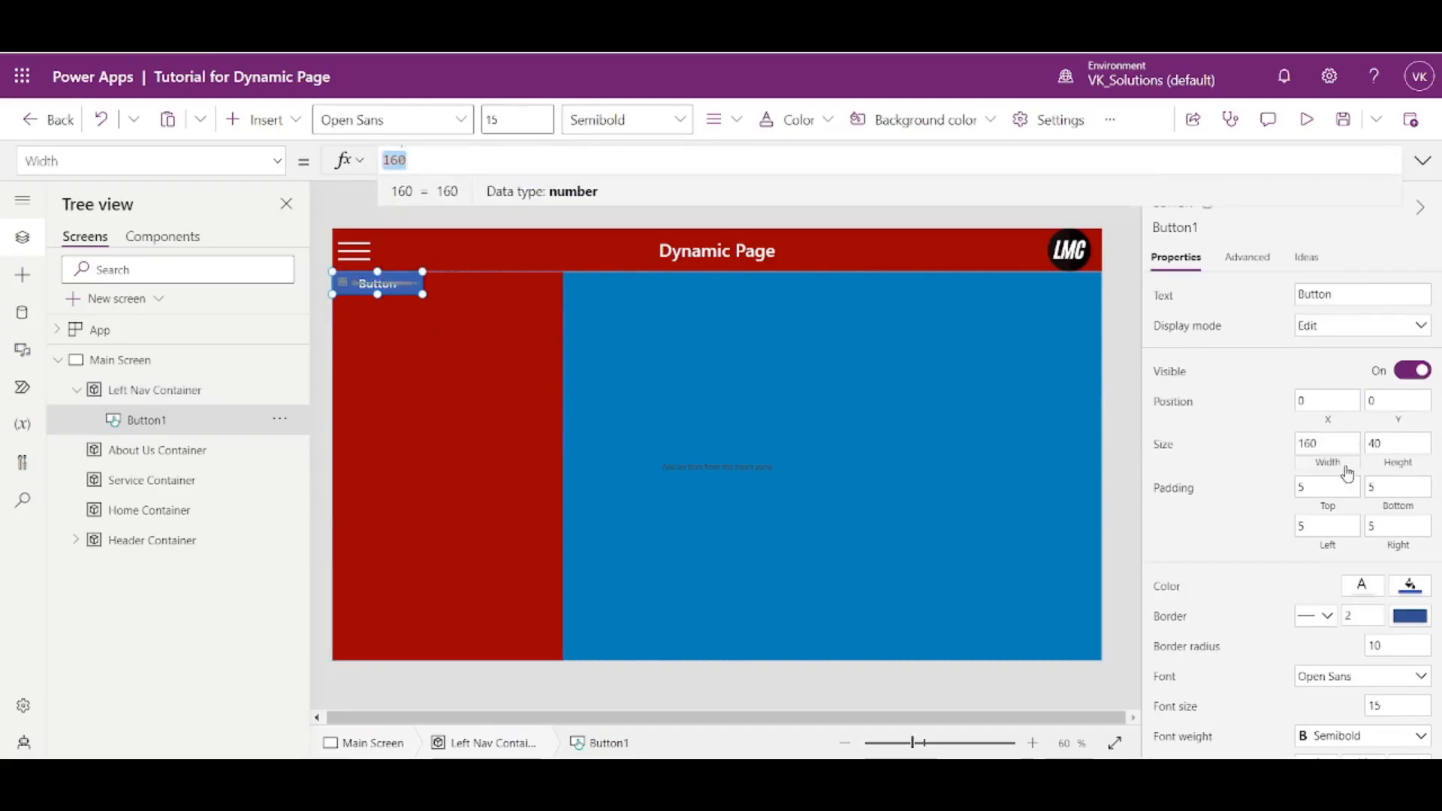
type("Parent.Wid")
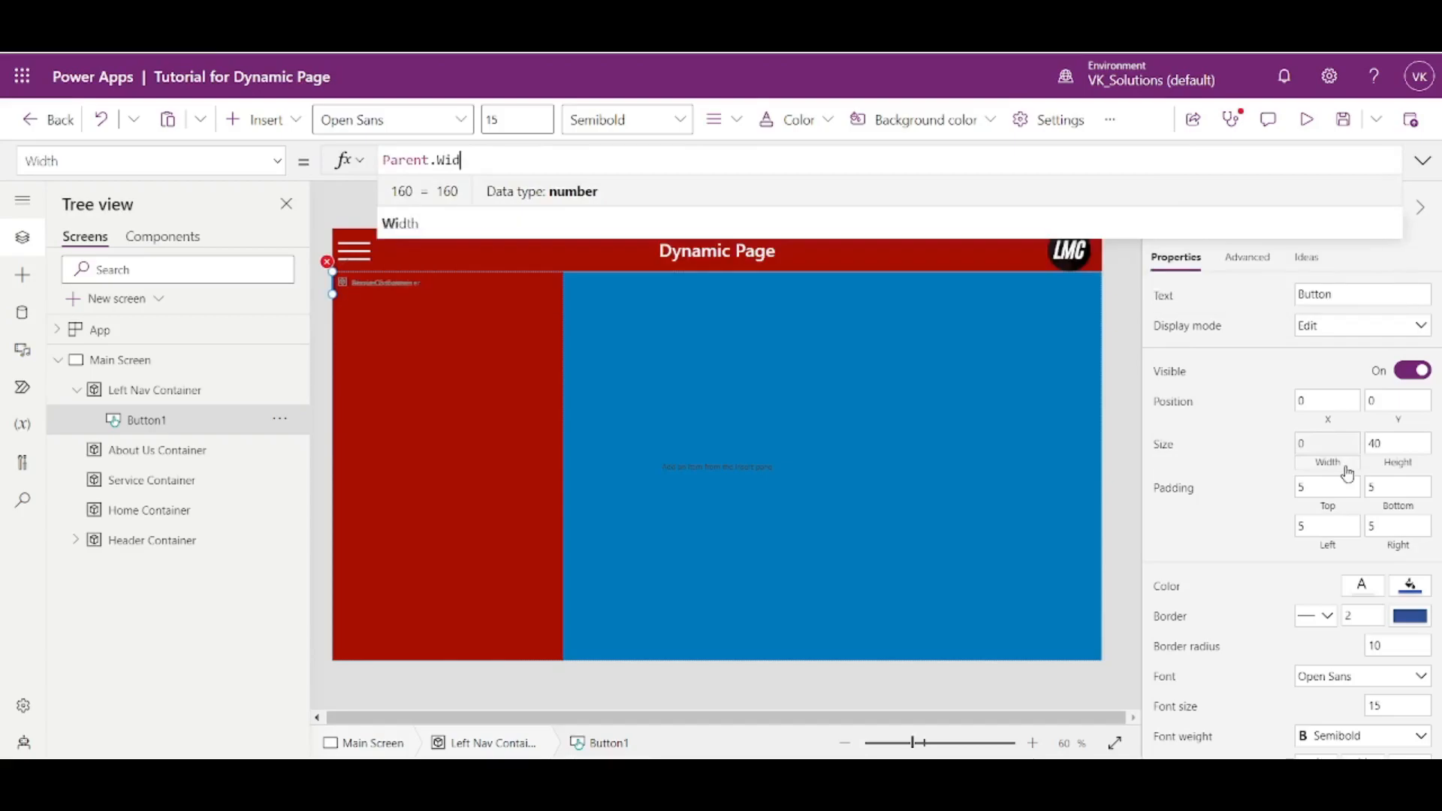
type("th")
- Set the navigation button's height formula to Parent.Height*.1
left_click(1409, 454)
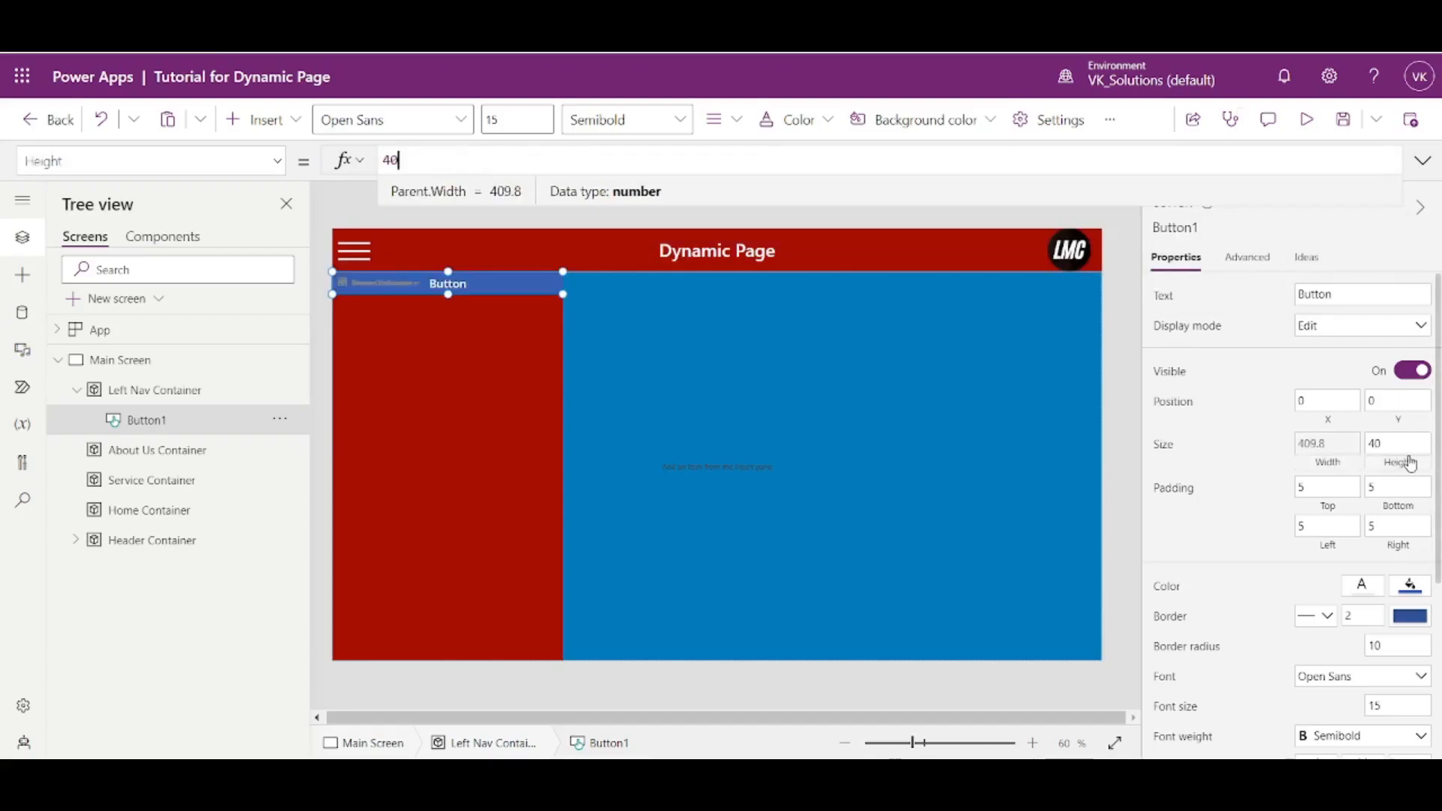
type("Parent")
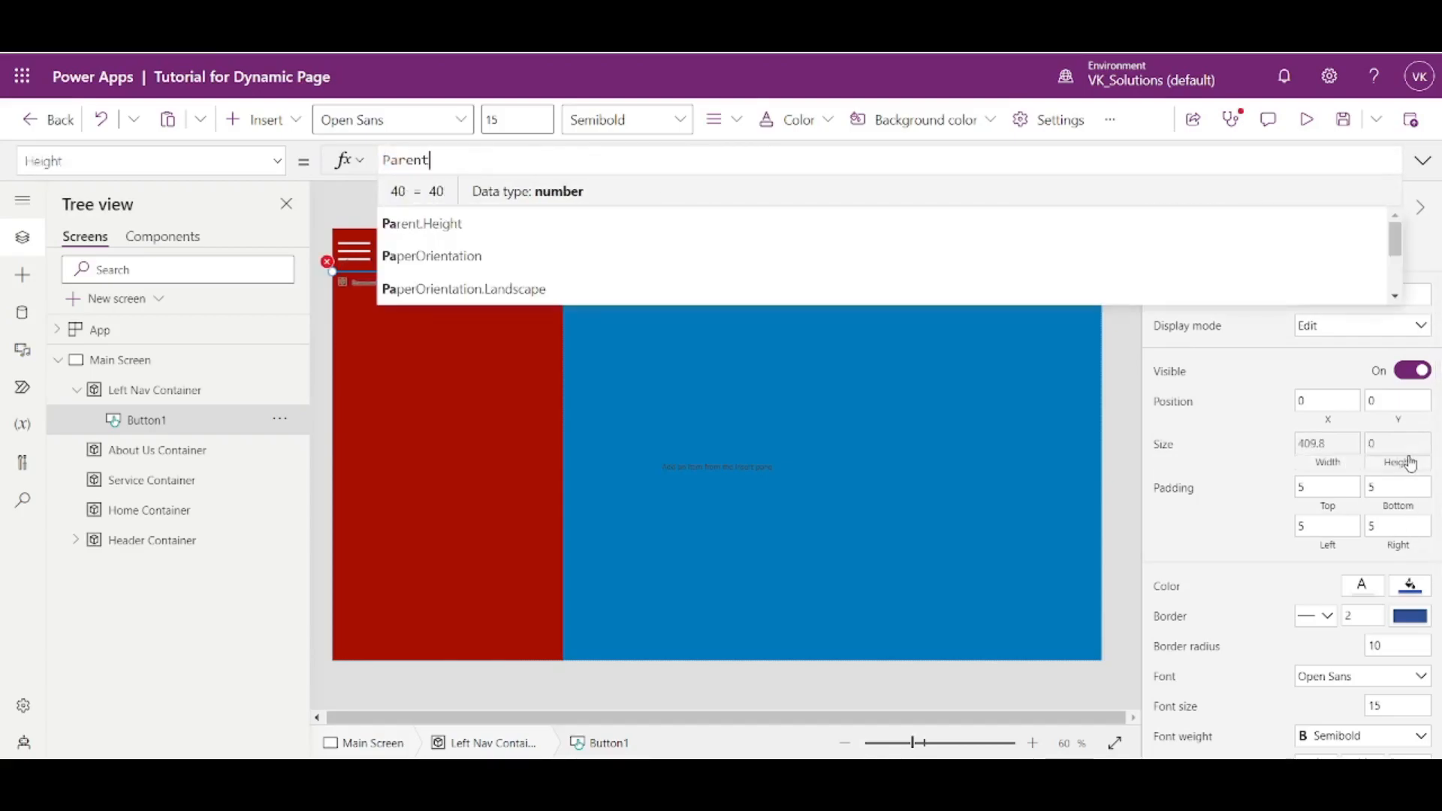
type(".HEight")
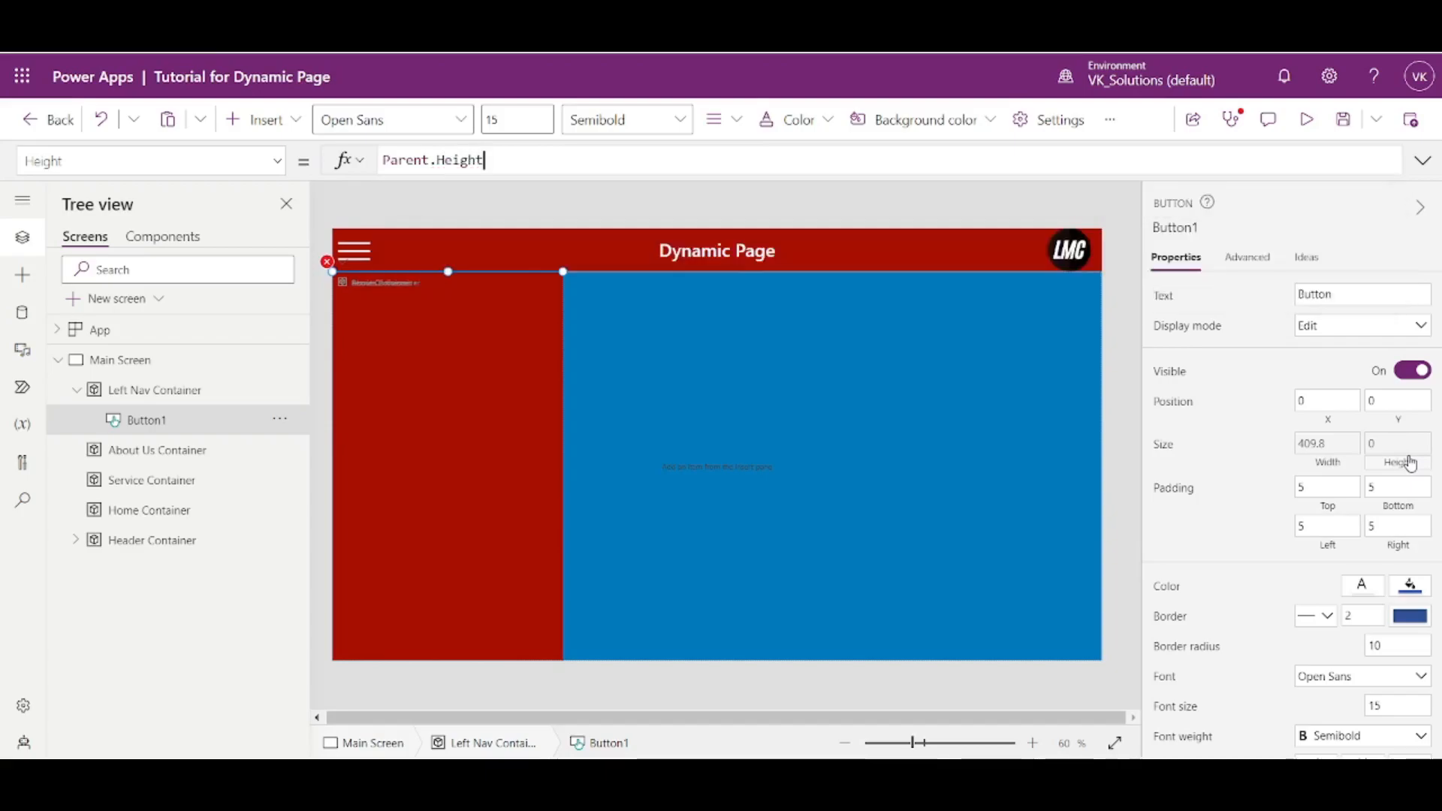
type("*1")
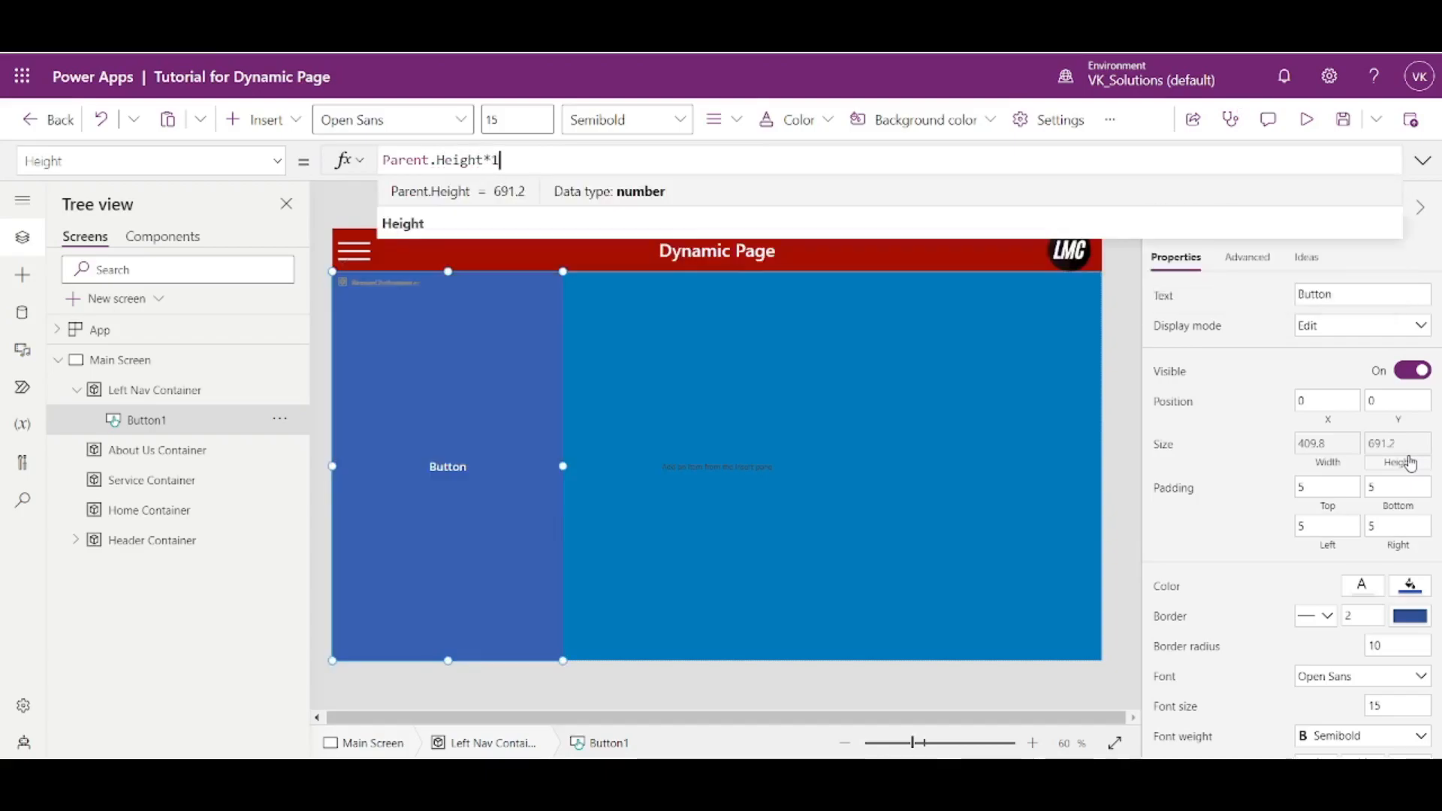
type("\\")
key("BackSpace")
key("BackSpace")
type(".1")
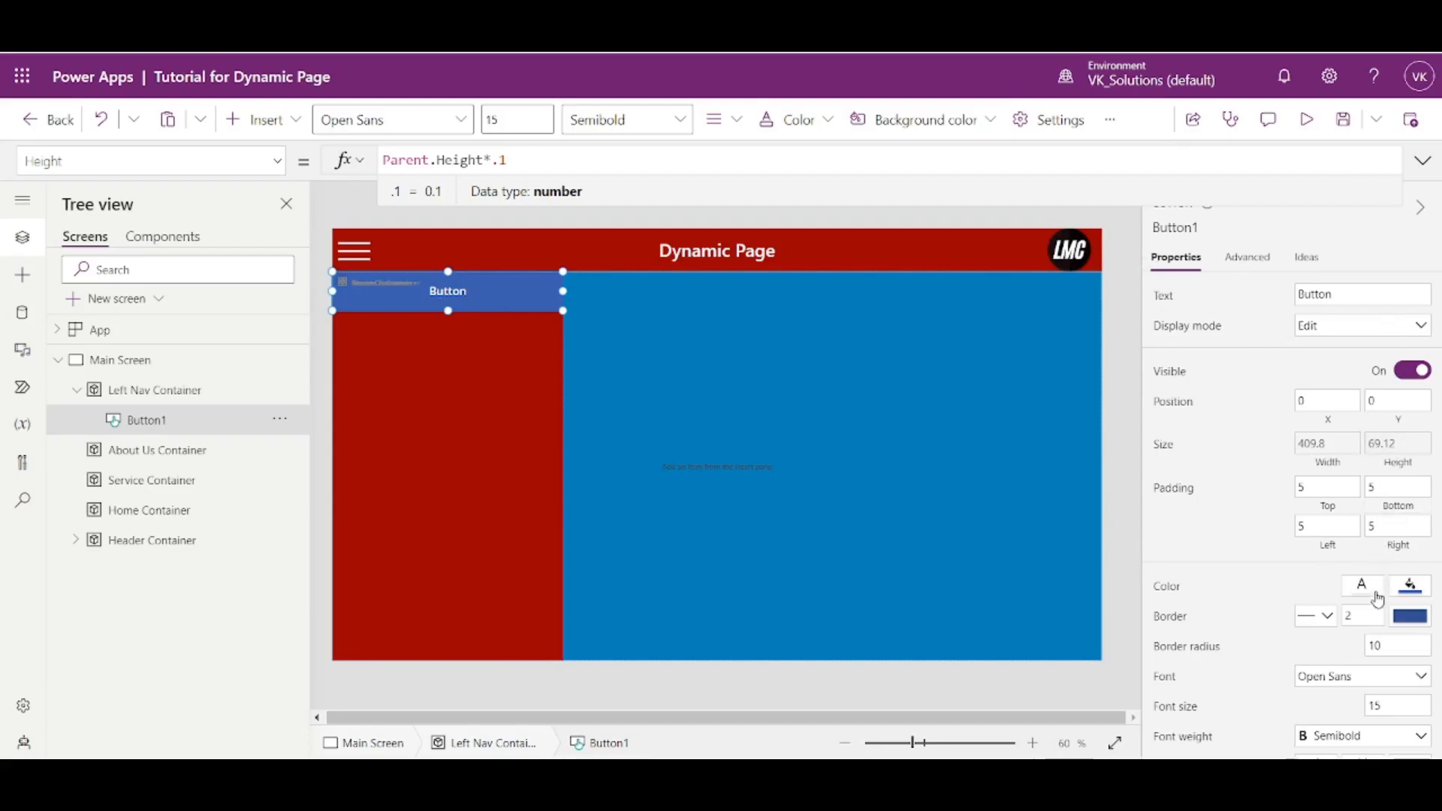
- Set the navigation button's border thickness and border radius both to 0
left_click(1375, 625)
type("0")
left_click(1342, 649)
left_click(1387, 645)
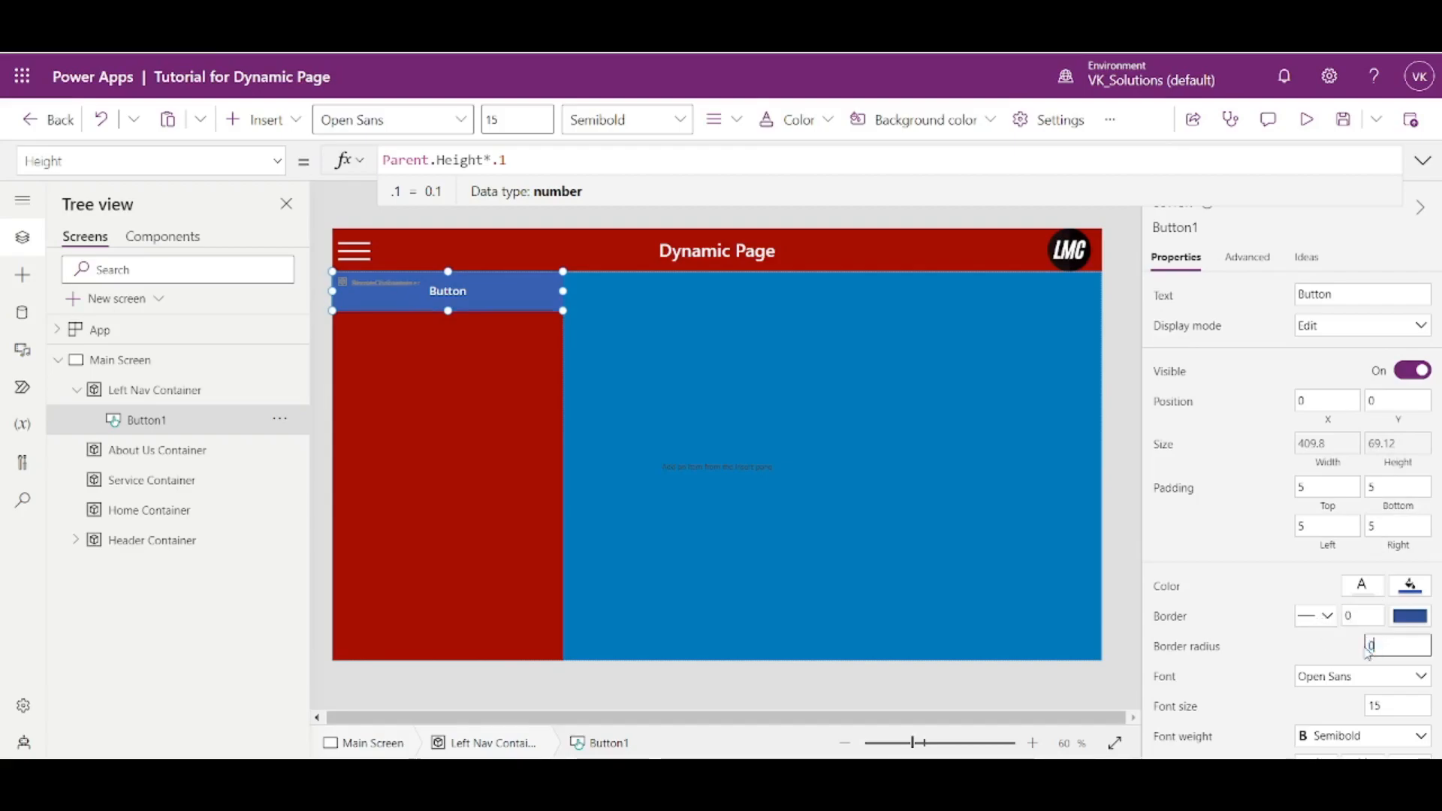
left_click(1343, 660)
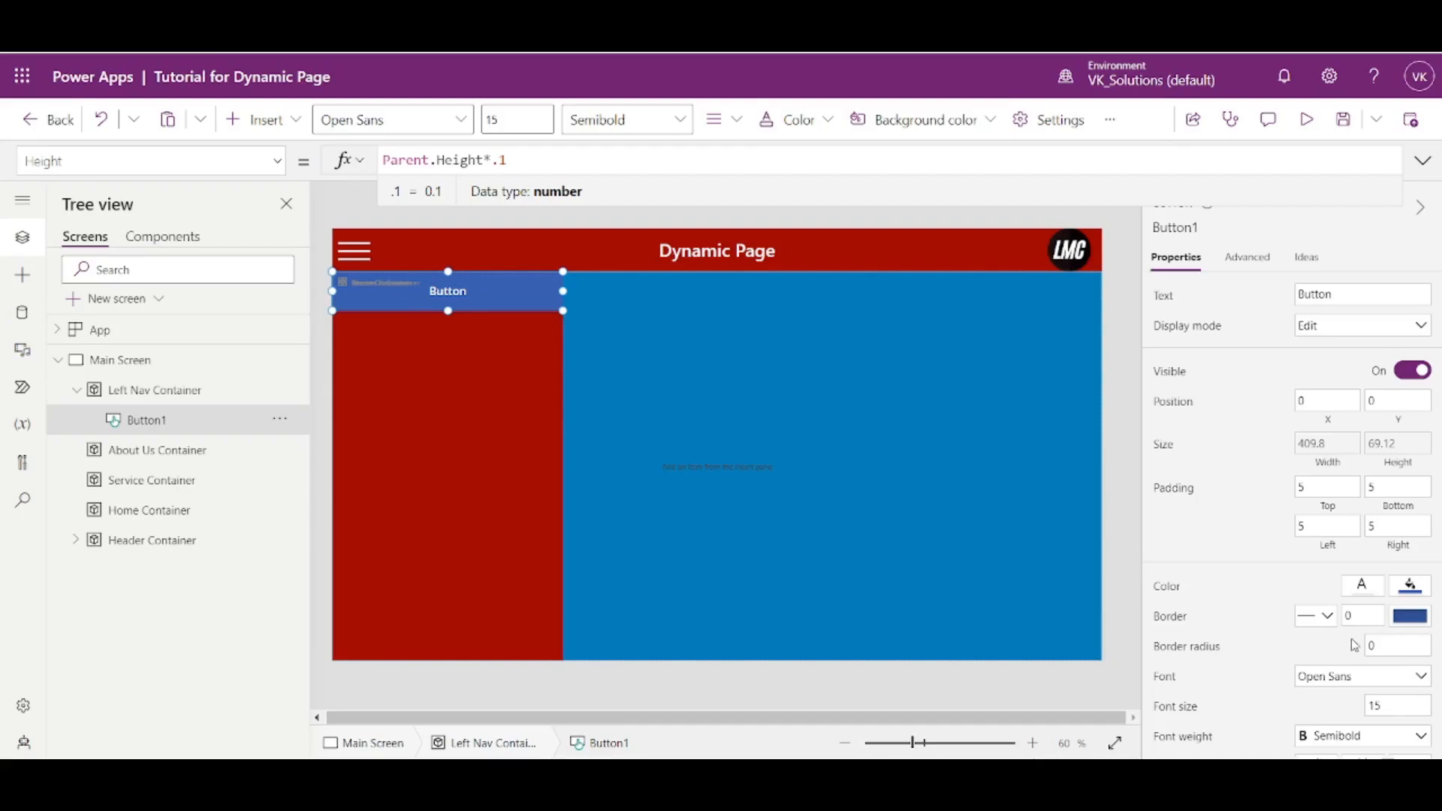
- Set the navigation button's font size to 20, trying 18 first
scroll(1322, 616, "down", 1)
scroll(1320, 616, "down", 1)
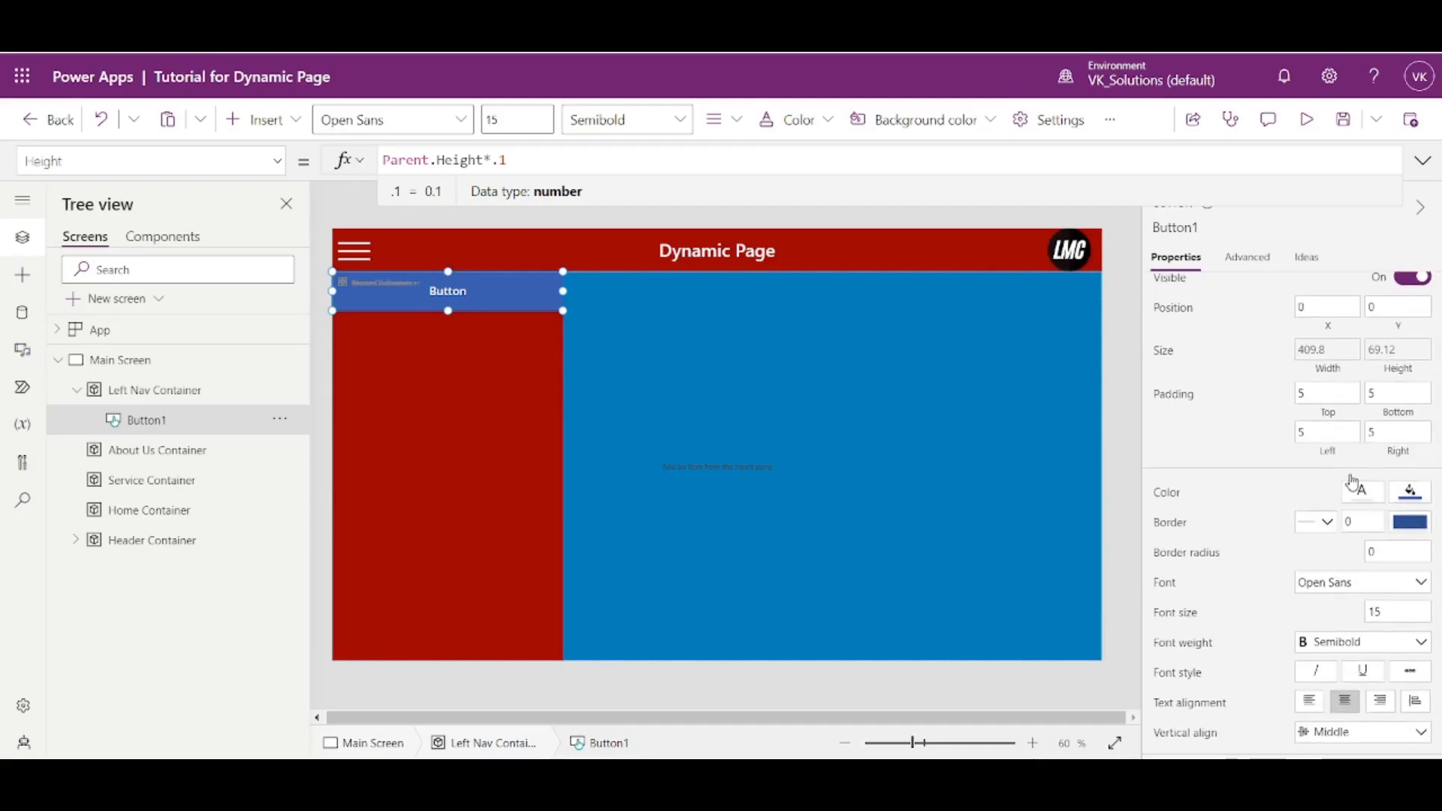
left_click(1367, 612)
type("18")
key("Return")
left_click(1421, 614)
type("20")
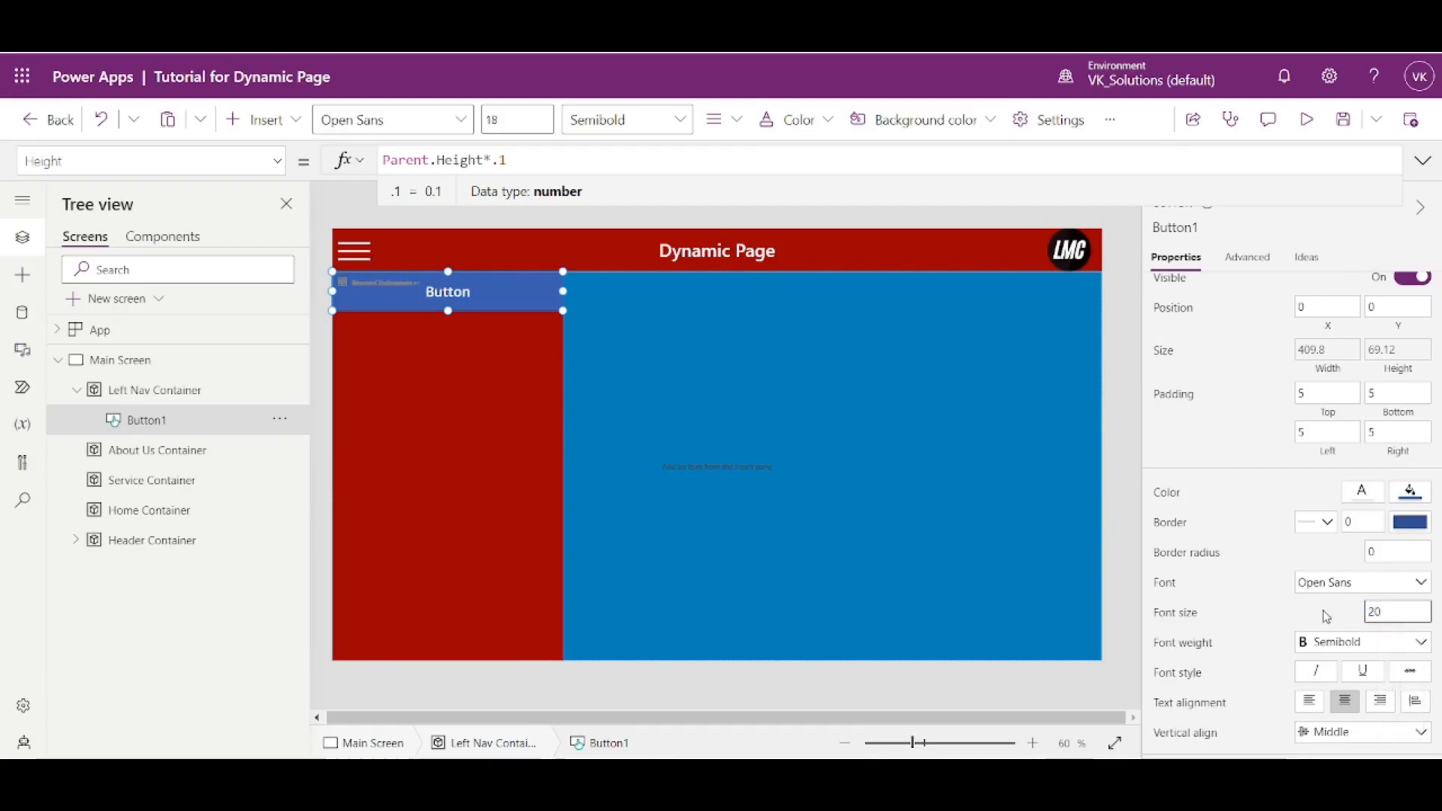
key("Return")
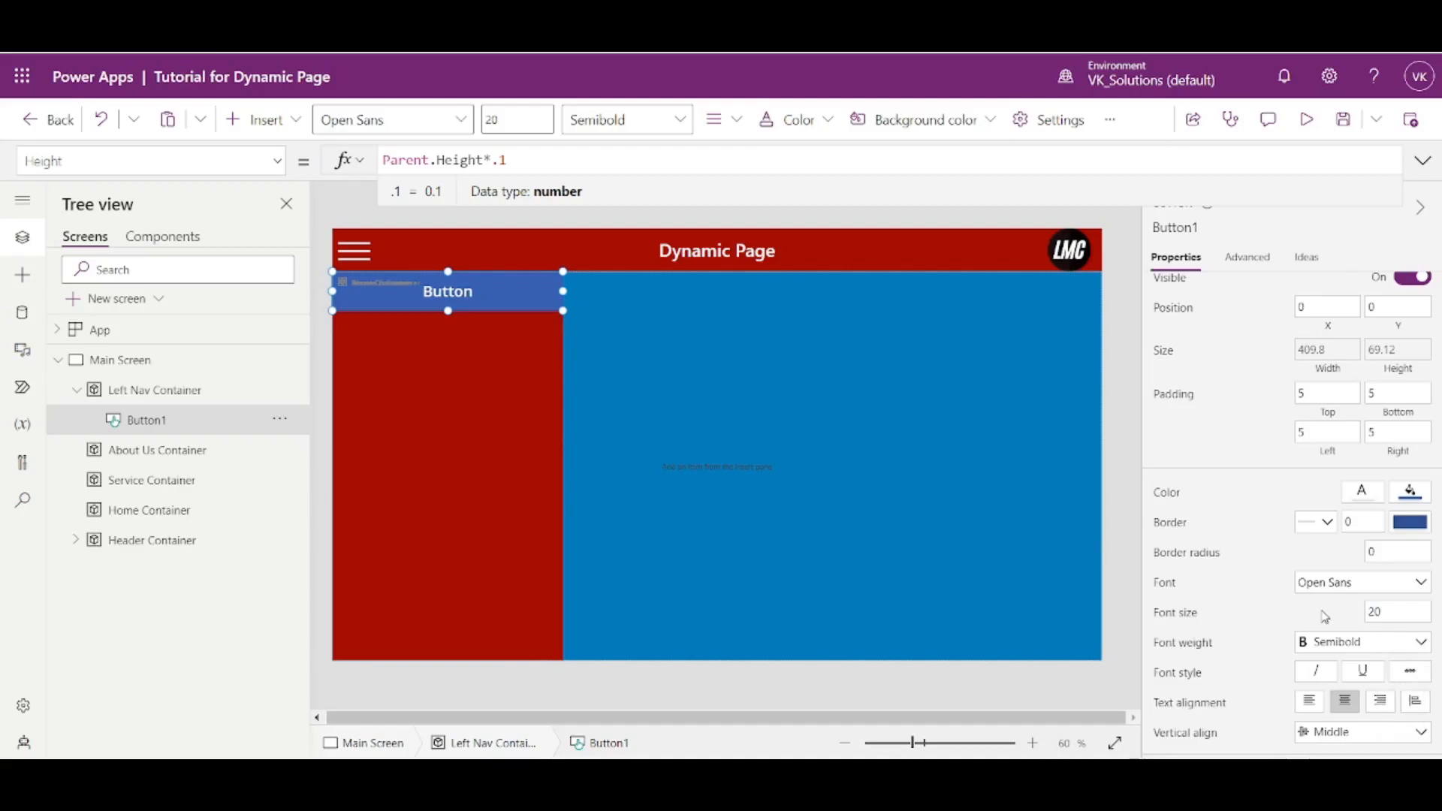
- Change the navigation button's text to Home
scroll(1325, 616, "up", 2)
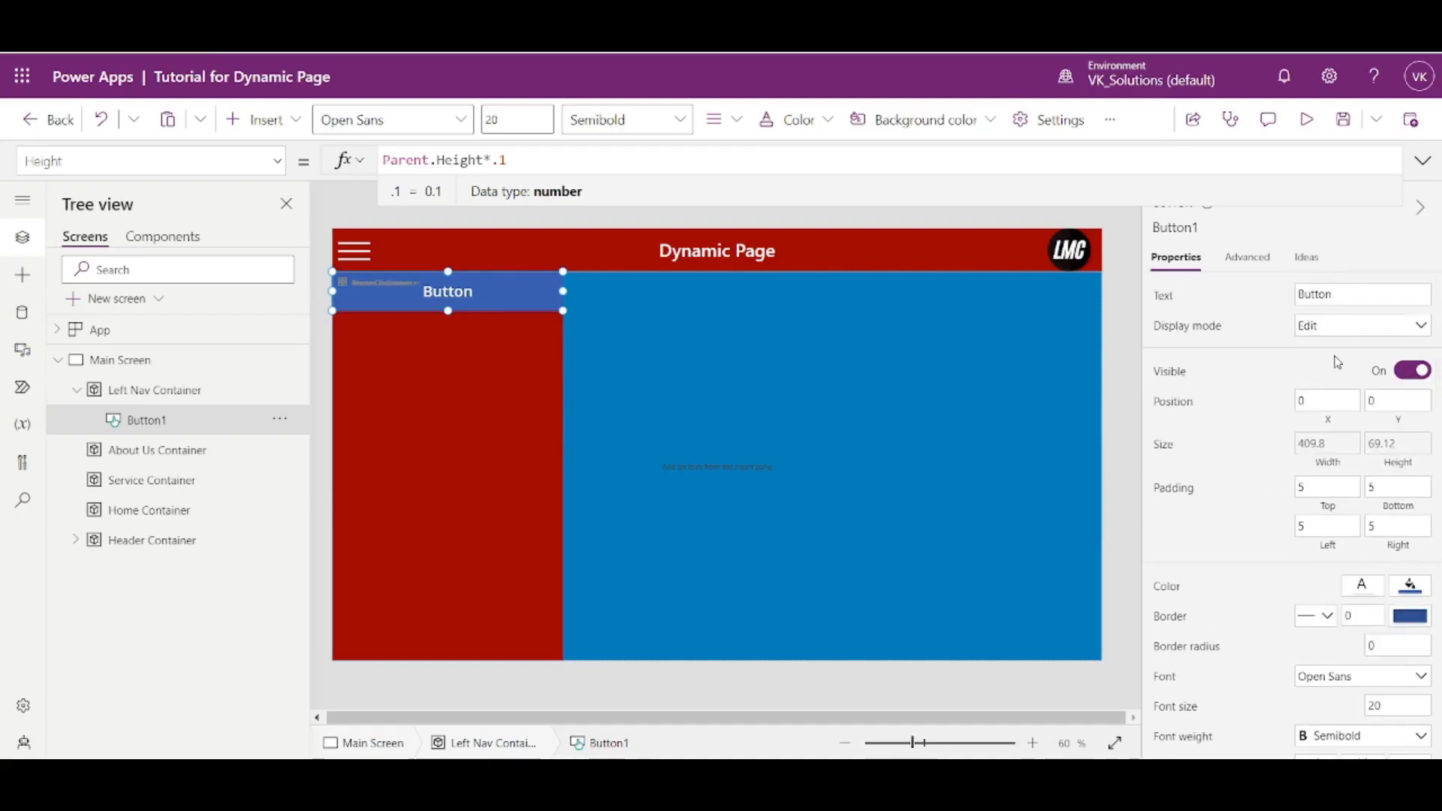
left_click(1342, 294)
type("Home")
key("Return")
- Deselect the Home button and preview the app to check its appearance in the left navigation
left_click(453, 394)
left_click(778, 372)
left_click(1111, 218)
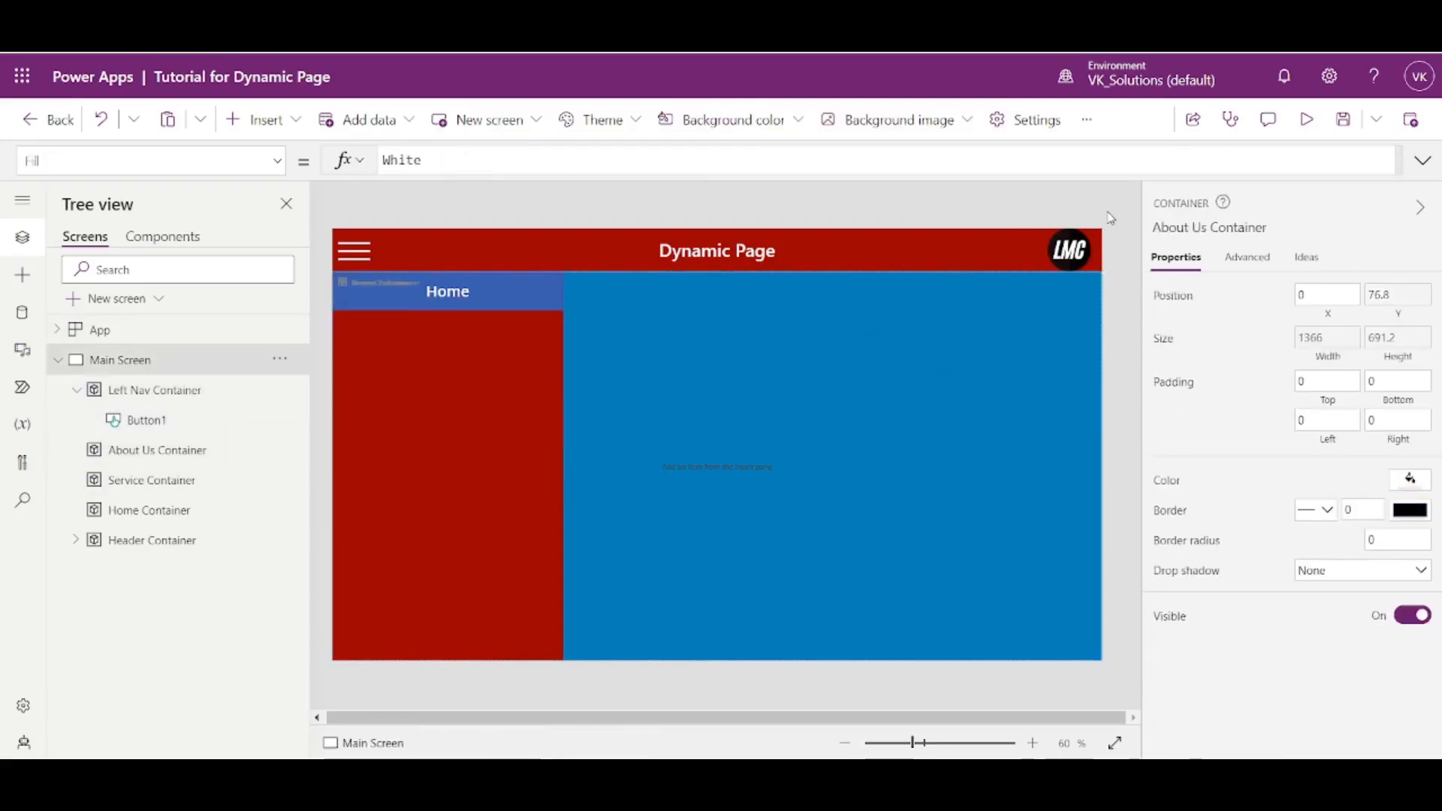
left_click(1306, 120)
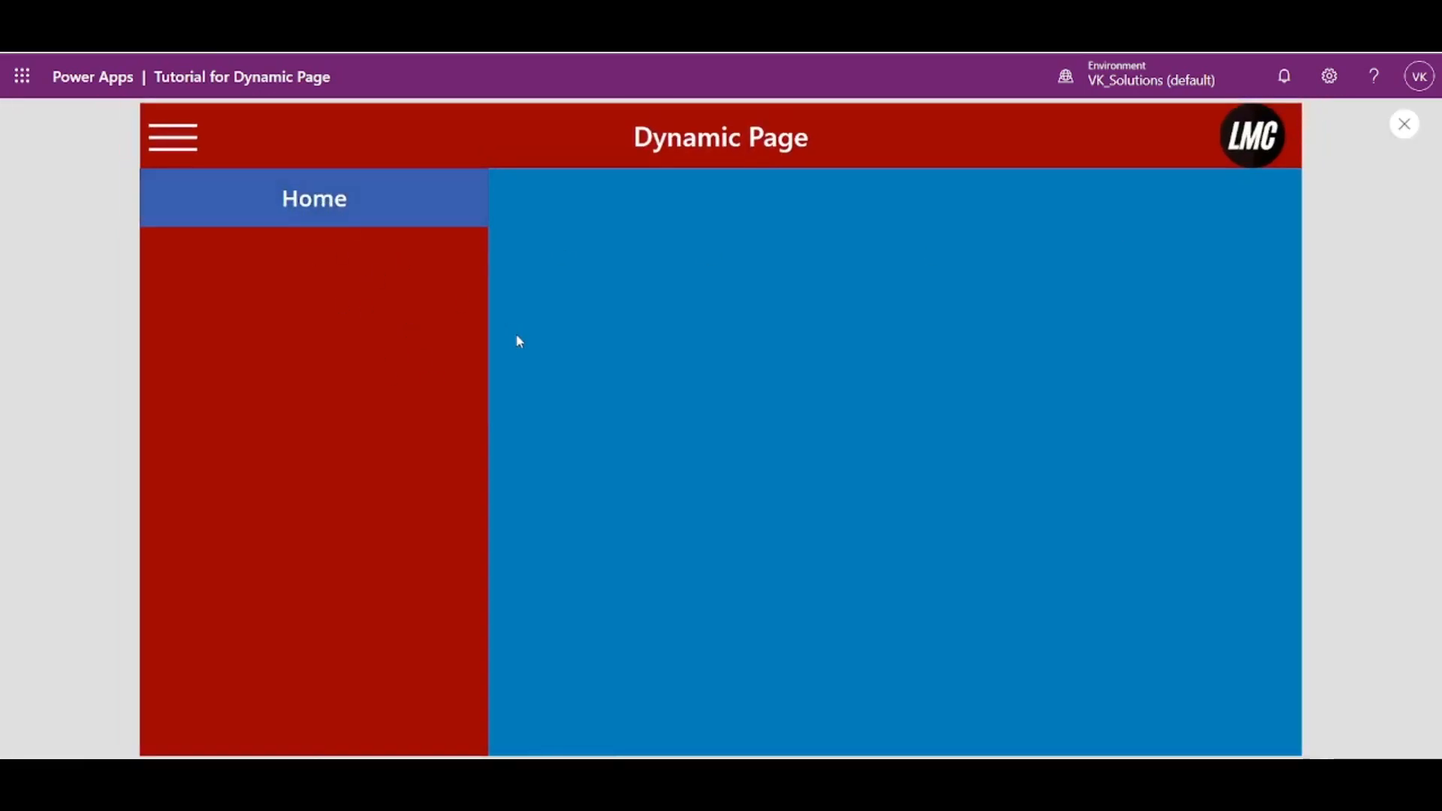
left_click(1403, 124)
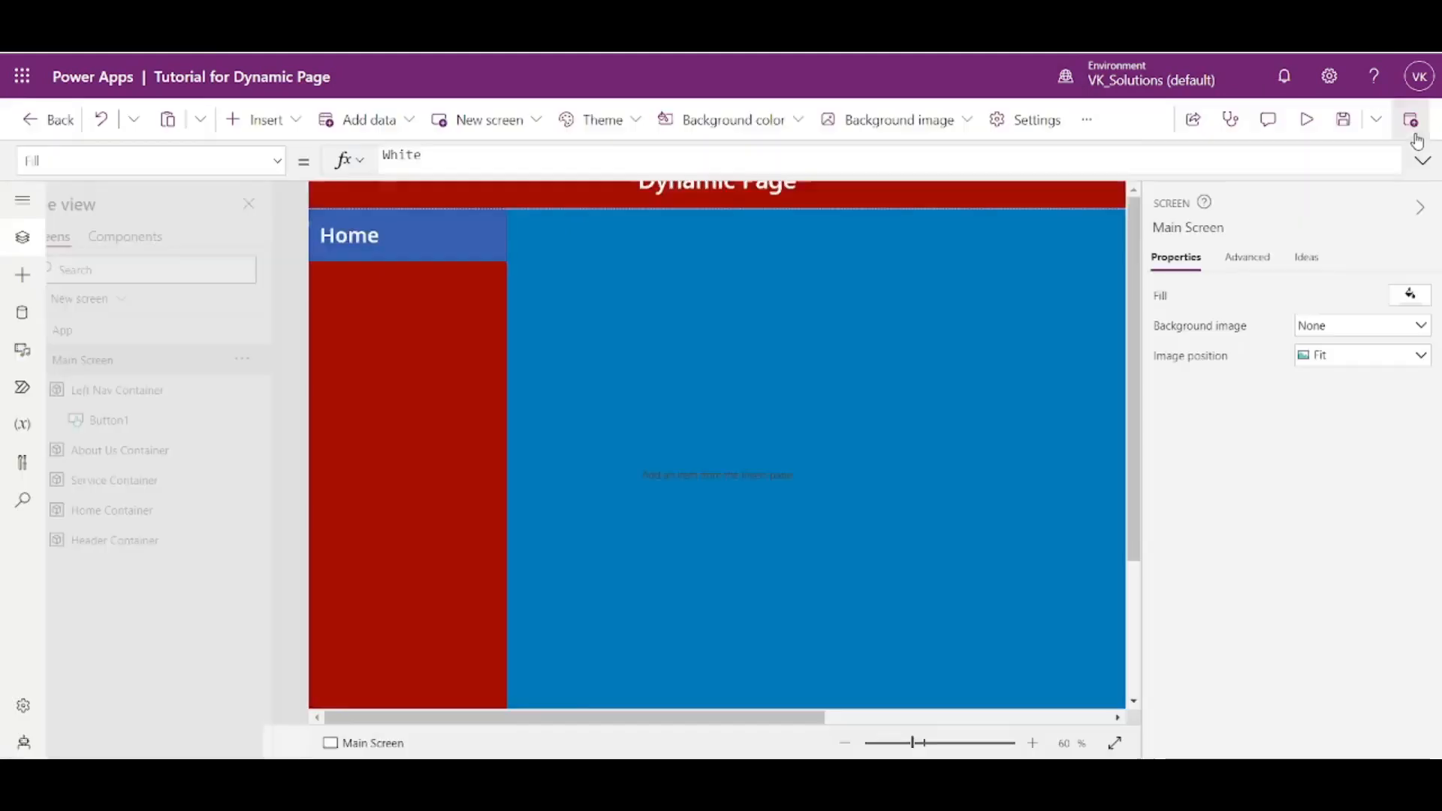
- Set the Home button's fill to the dark red theme color to match the Left Nav Container
left_click(515, 306)
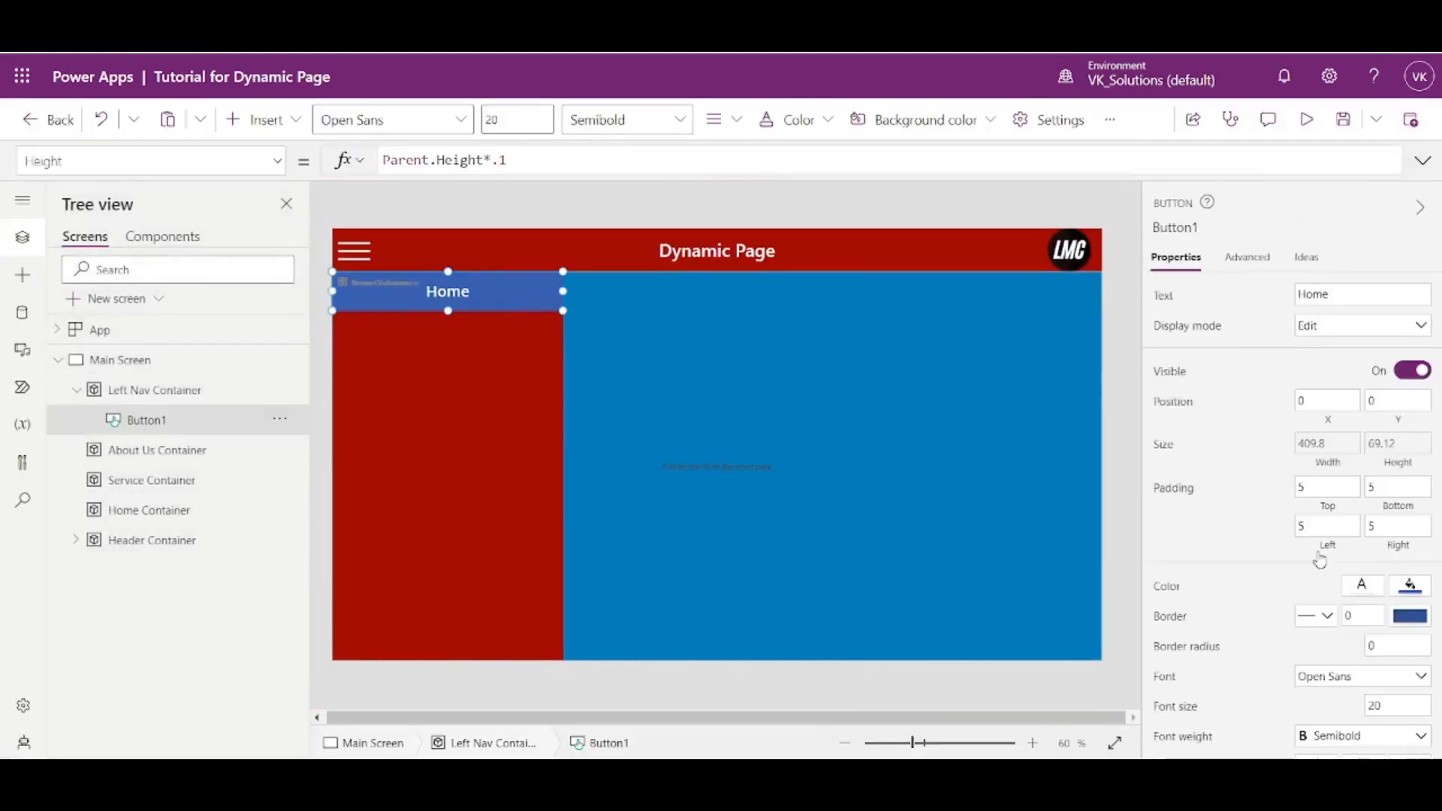
scroll(1320, 560, "down", 3)
left_click(1410, 306)
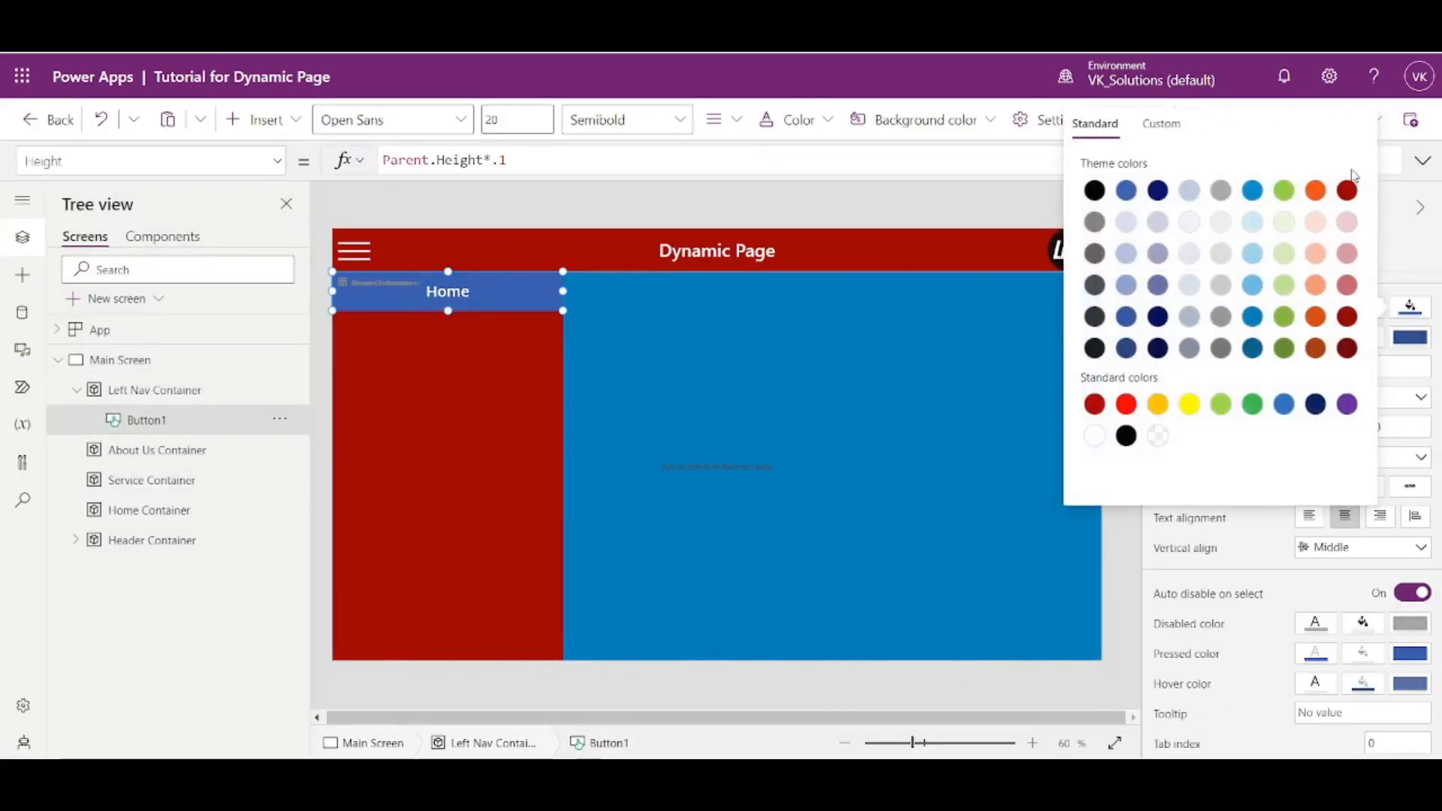
left_click(1354, 196)
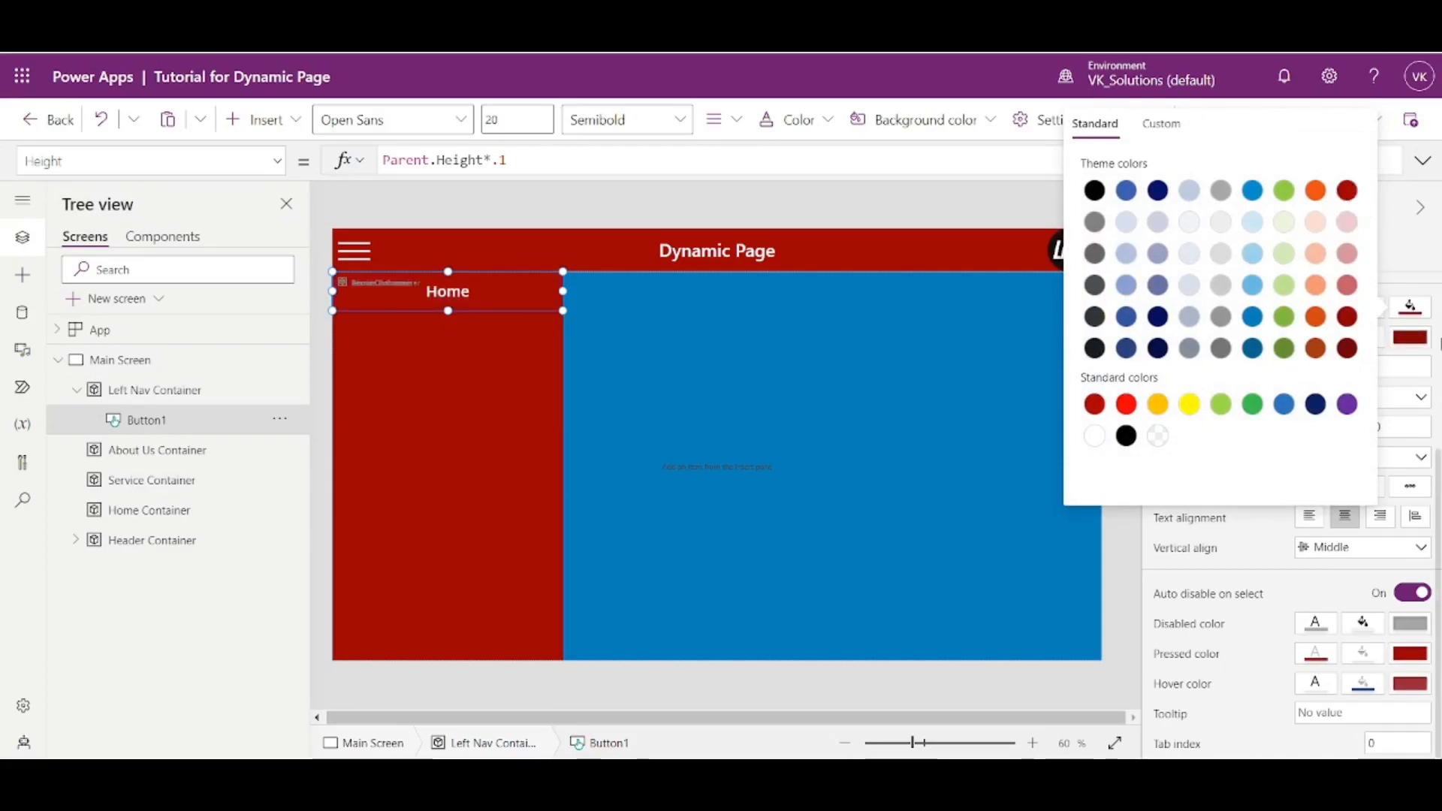
left_click(1405, 255)
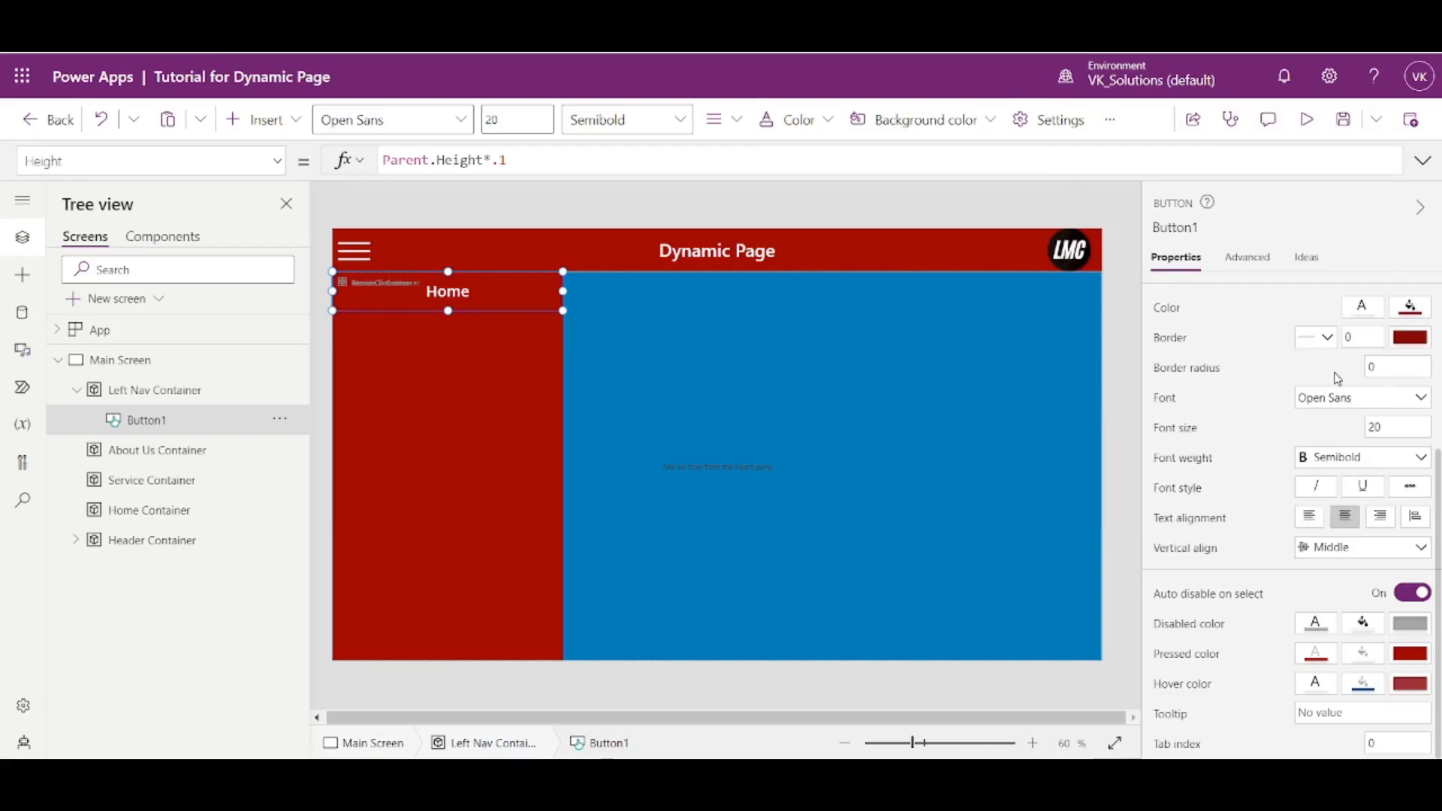
- Change the Home button's HoverFill formula to ColorFade(Self.Fill, -20%)
left_click(1366, 687)
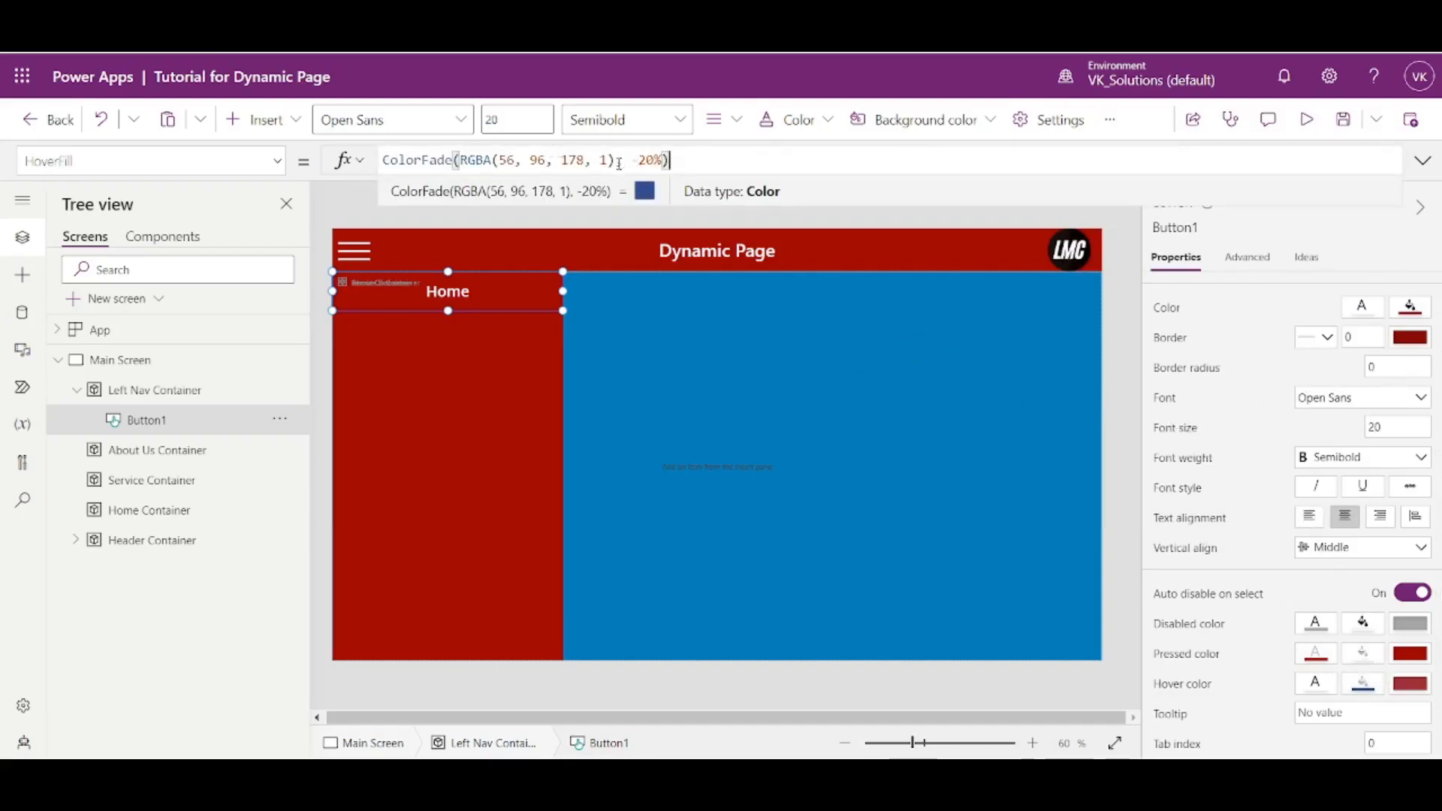
left_click(1409, 656)
key("ctrl+a")
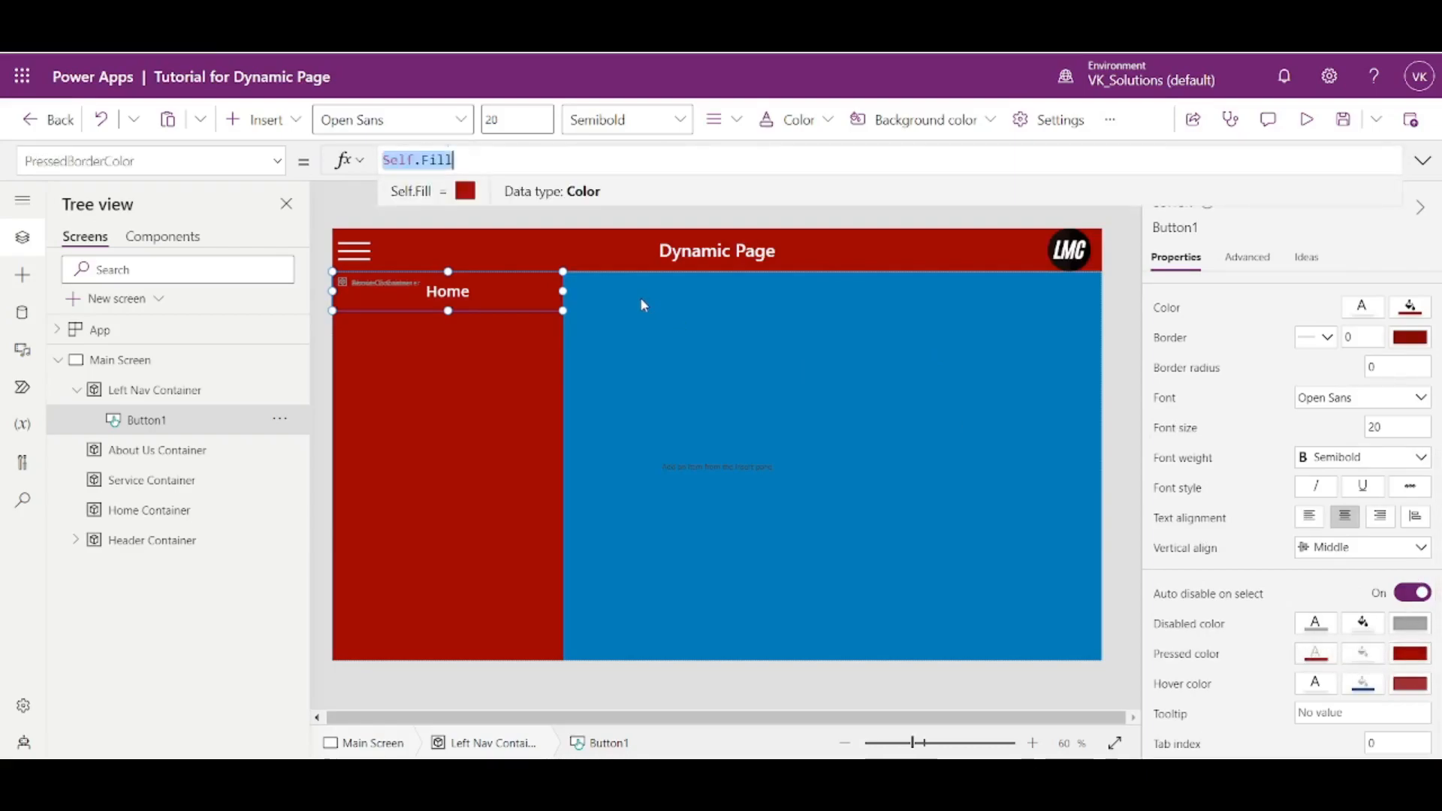
left_click(1364, 682)
left_click_drag(462, 160, 619, 160)
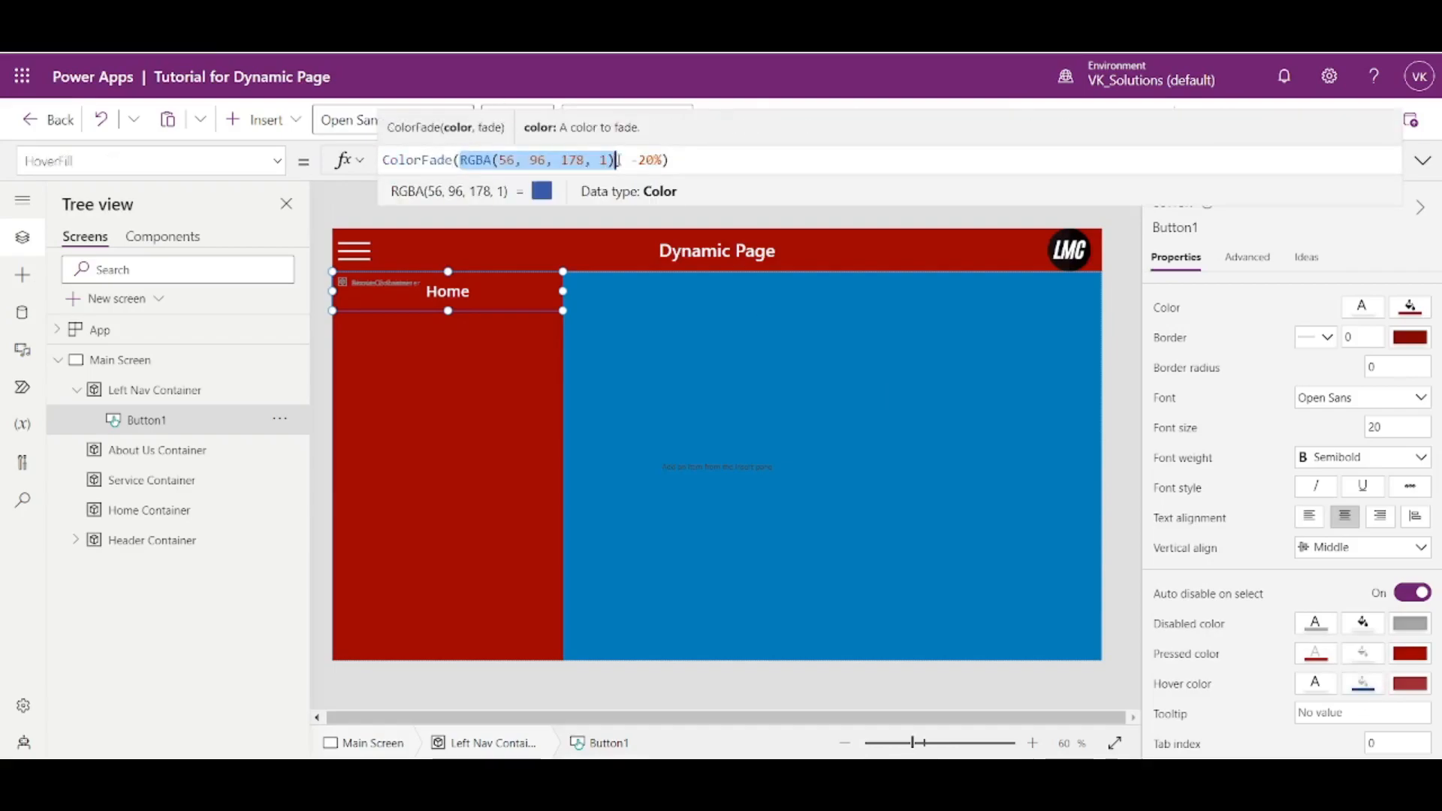
type("Self.Fill")
left_click(663, 346)
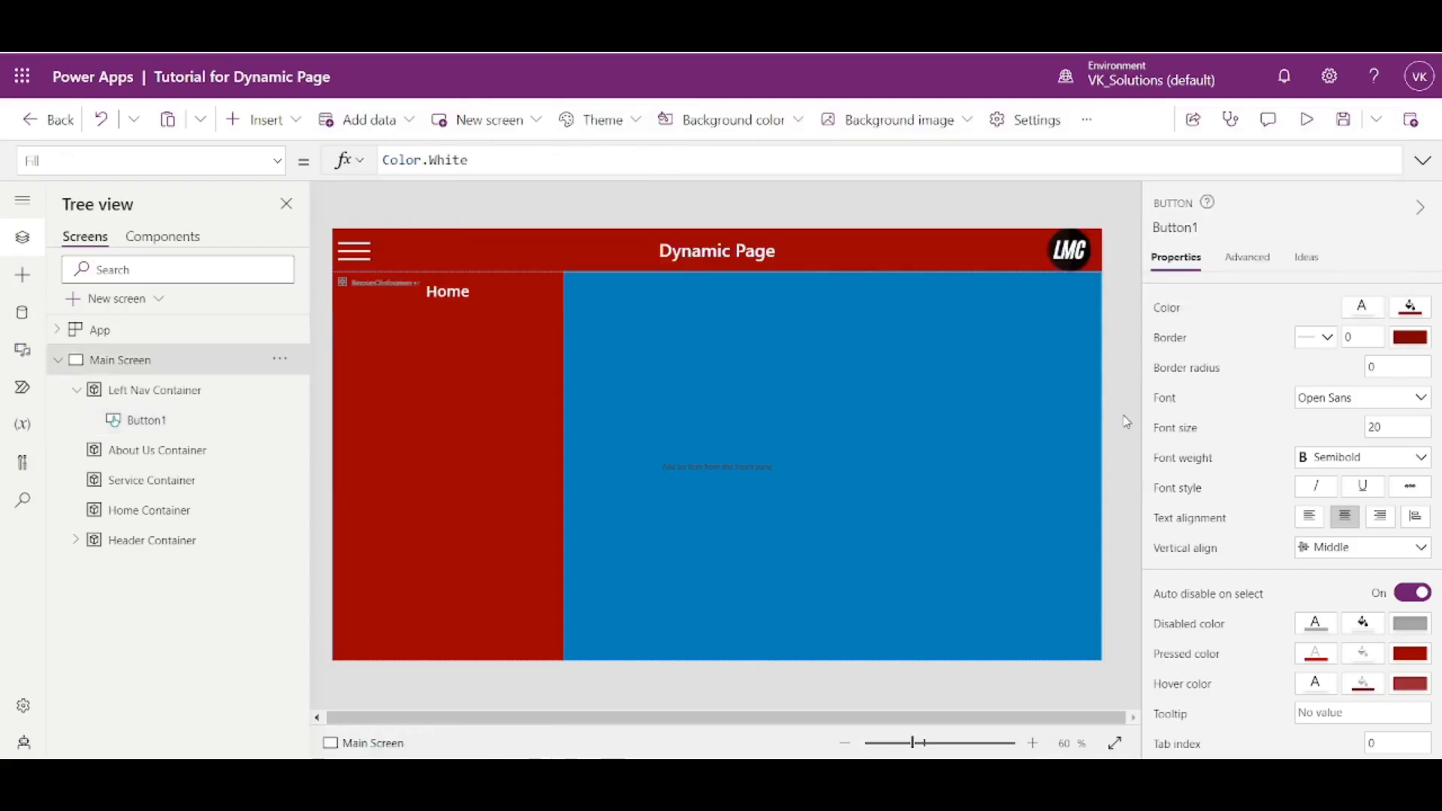
left_click(484, 305)
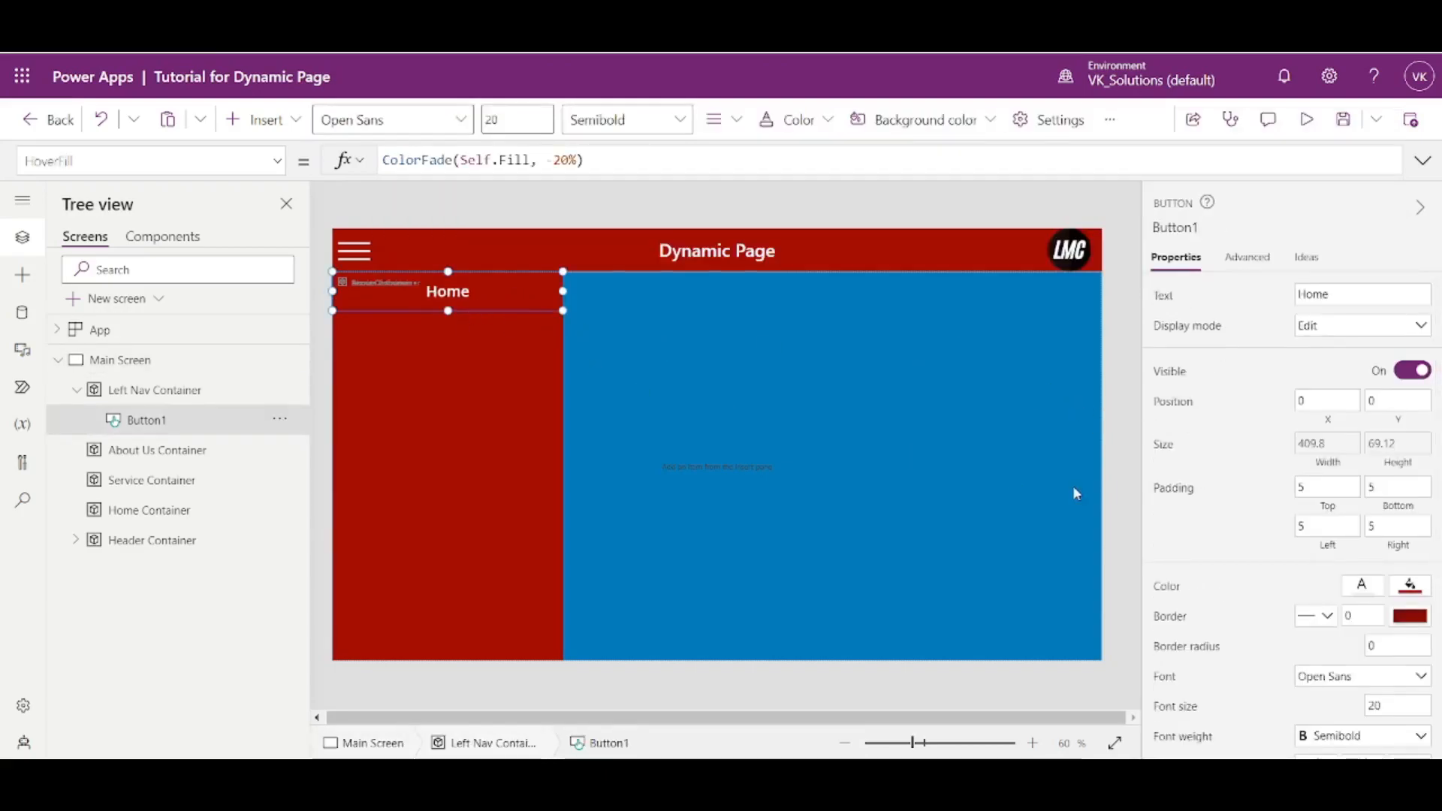
- Preview the app to test the Home button's hover color, and return to the button in the editor
left_click(1306, 119)
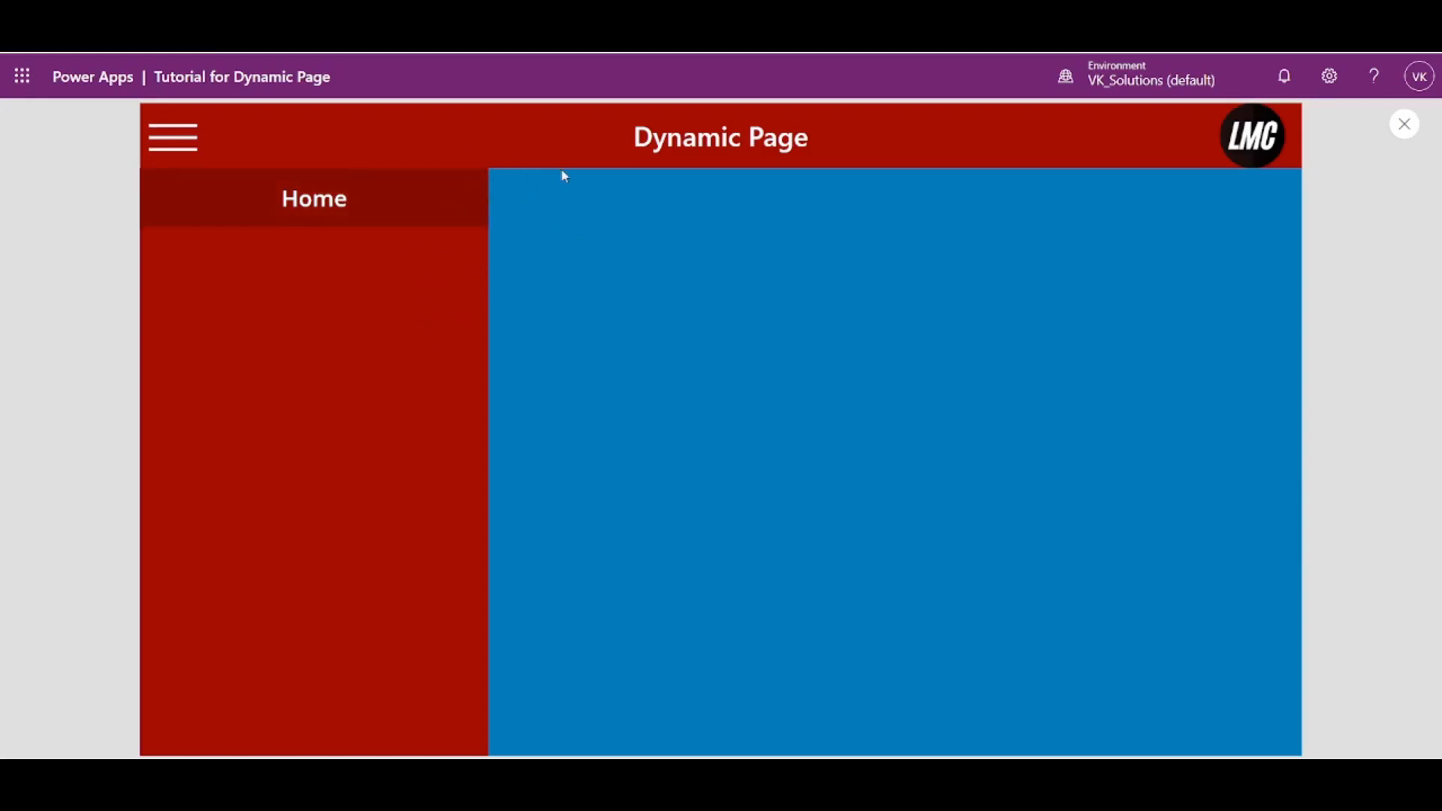
left_click(1402, 128)
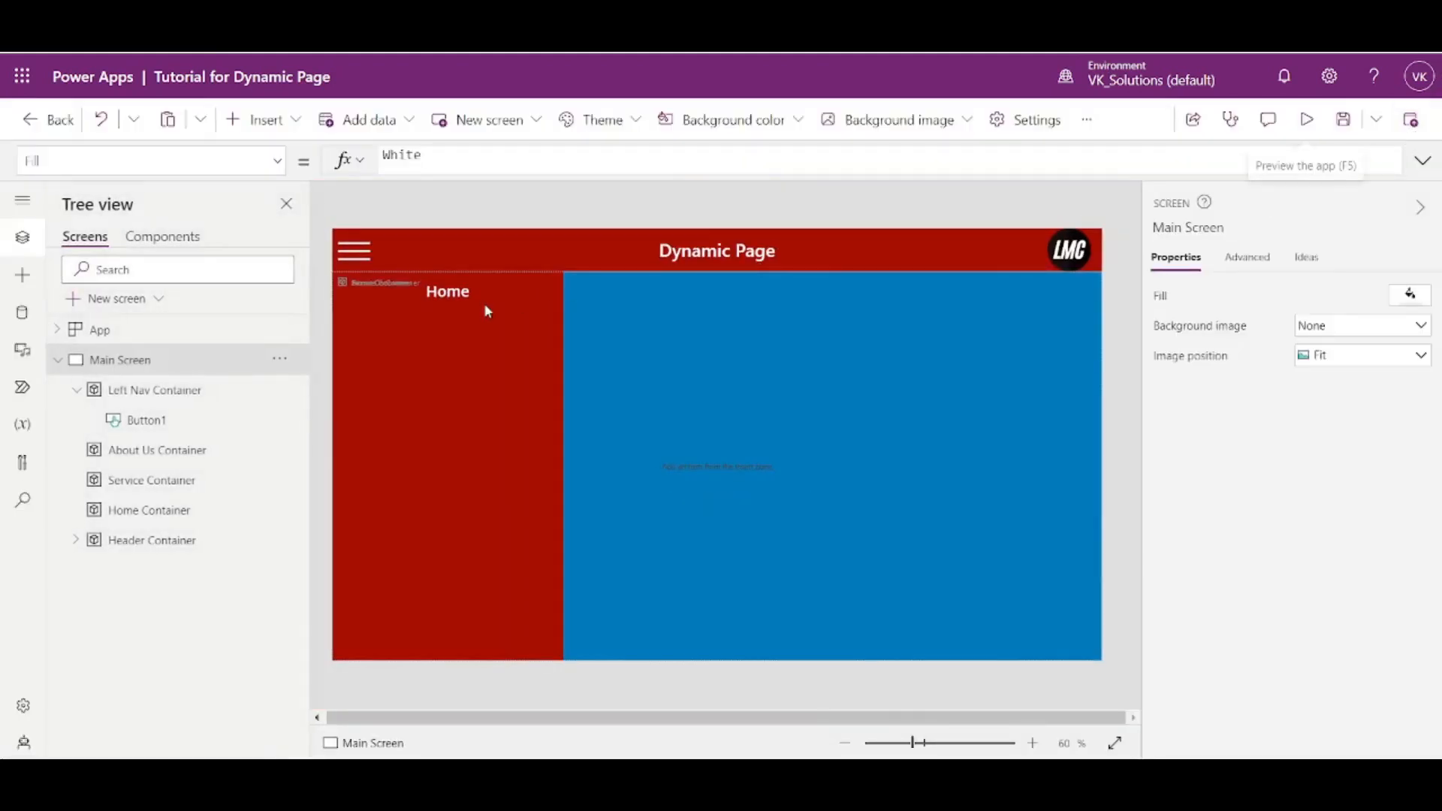
left_click(484, 304)
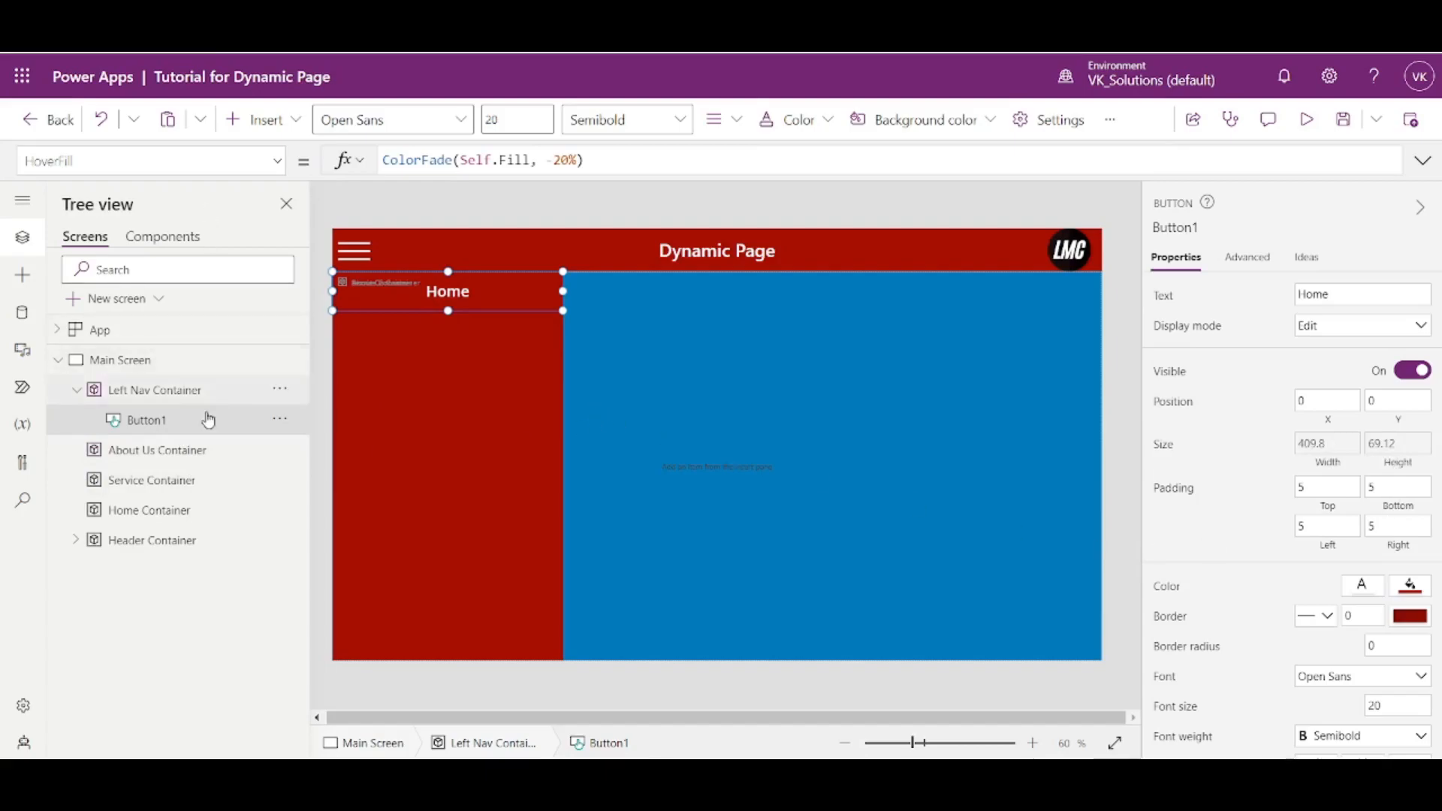
- Rename Button1 in the Left Nav Container as HomeButton
left_click(279, 418)
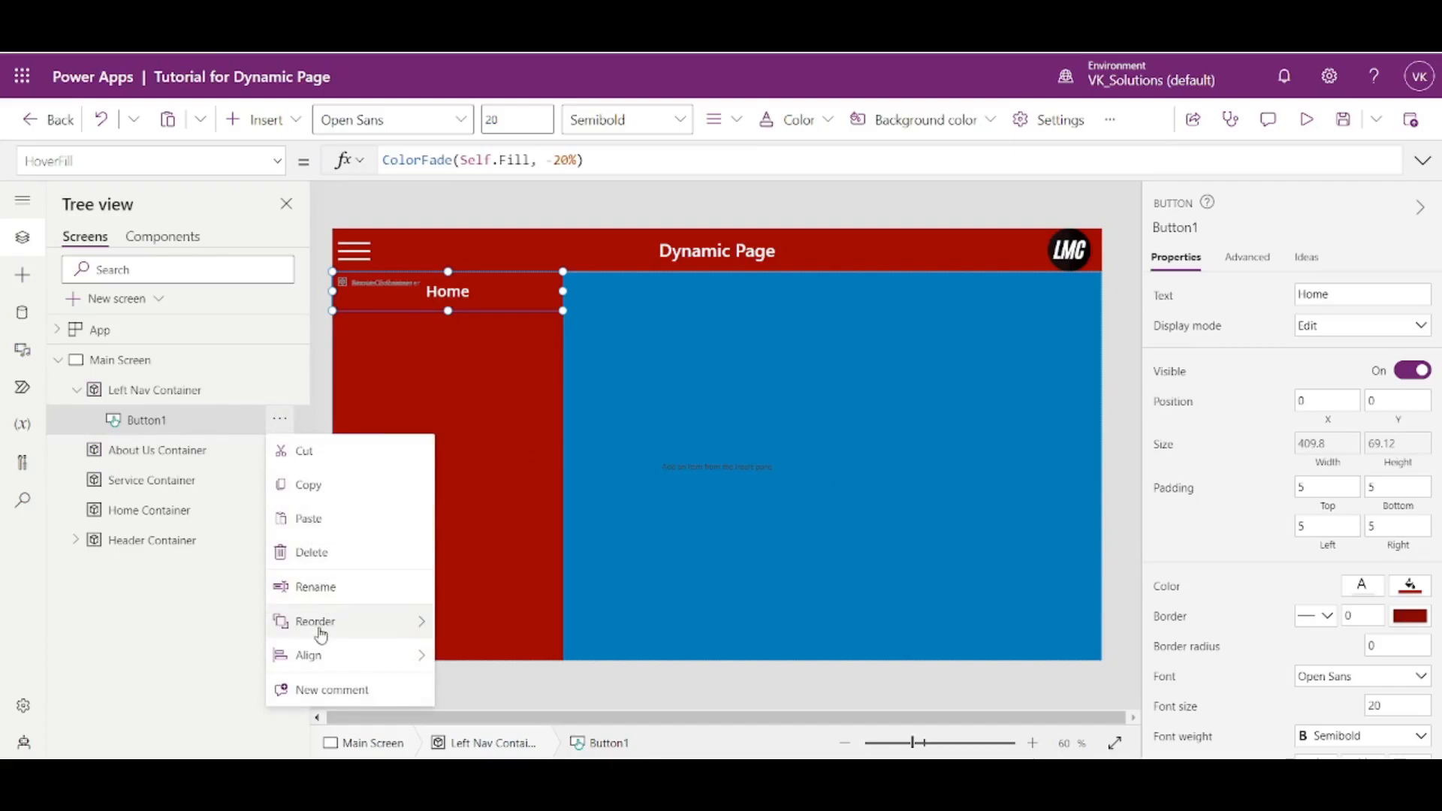
left_click(316, 587)
type("Hom")
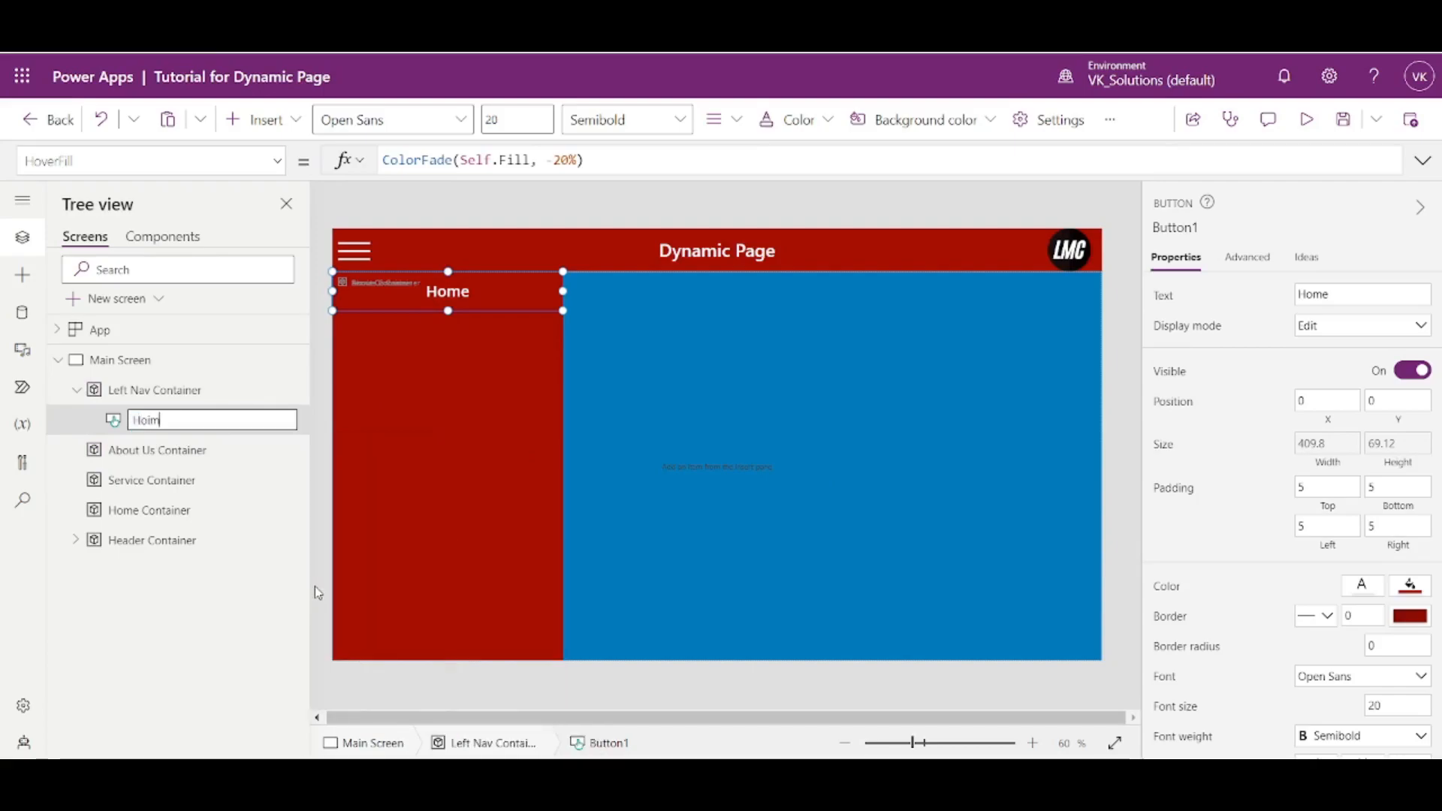
type("e Button")
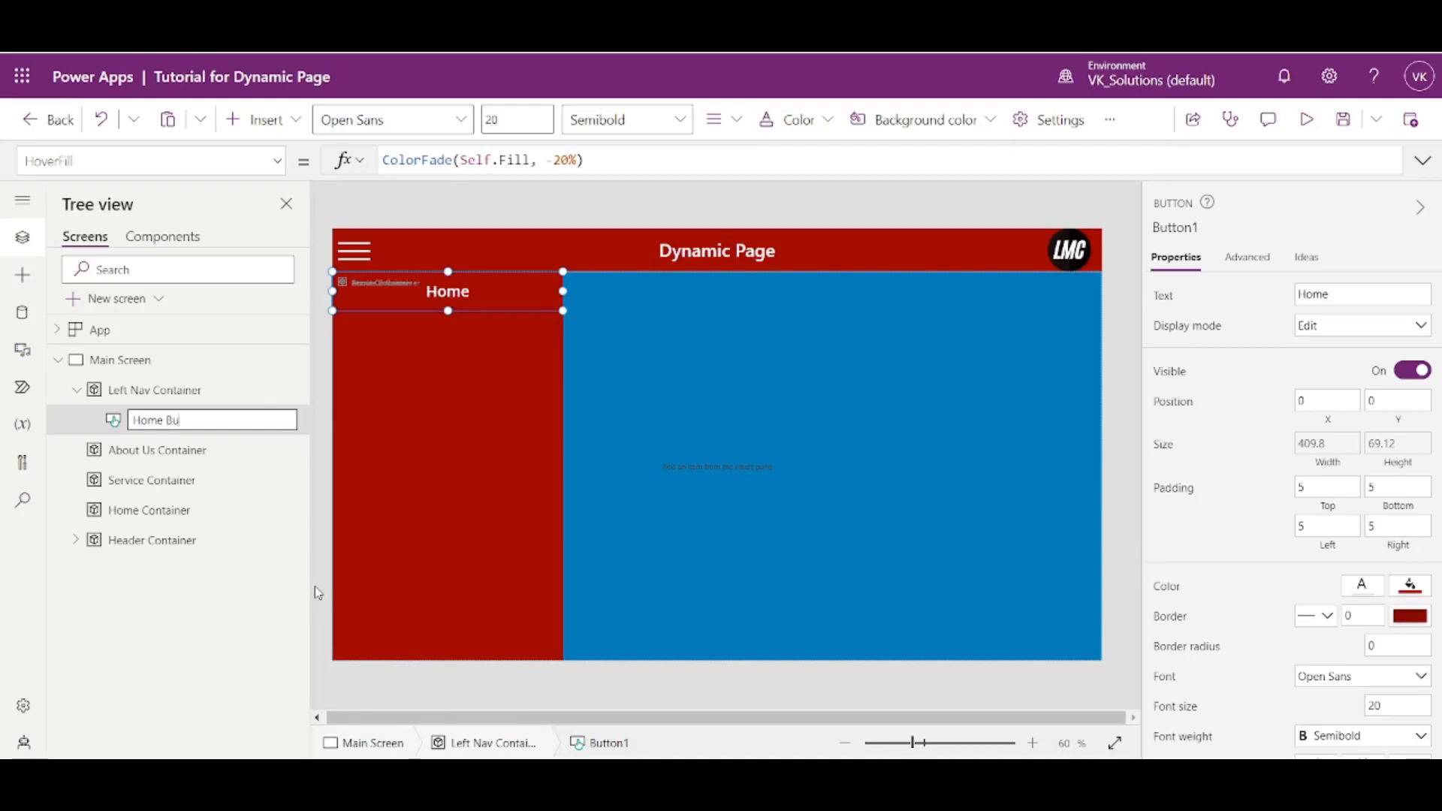
key("Left")
key("Left")
key("Left")
key("Left")
key("BackSpace")
left_click(270, 642)
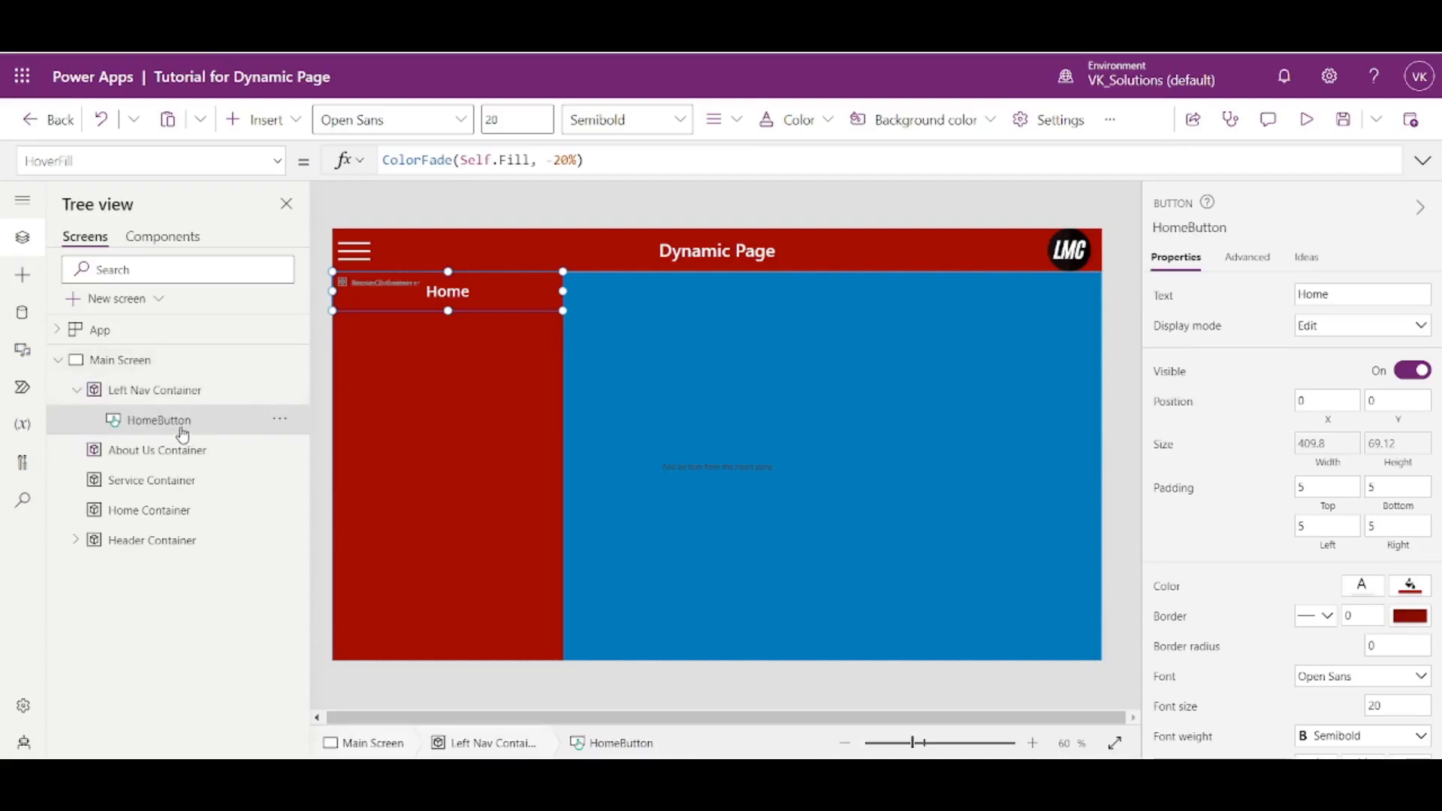
- Paste two copies of the Home button into the Left Nav Container
left_click(165, 396)
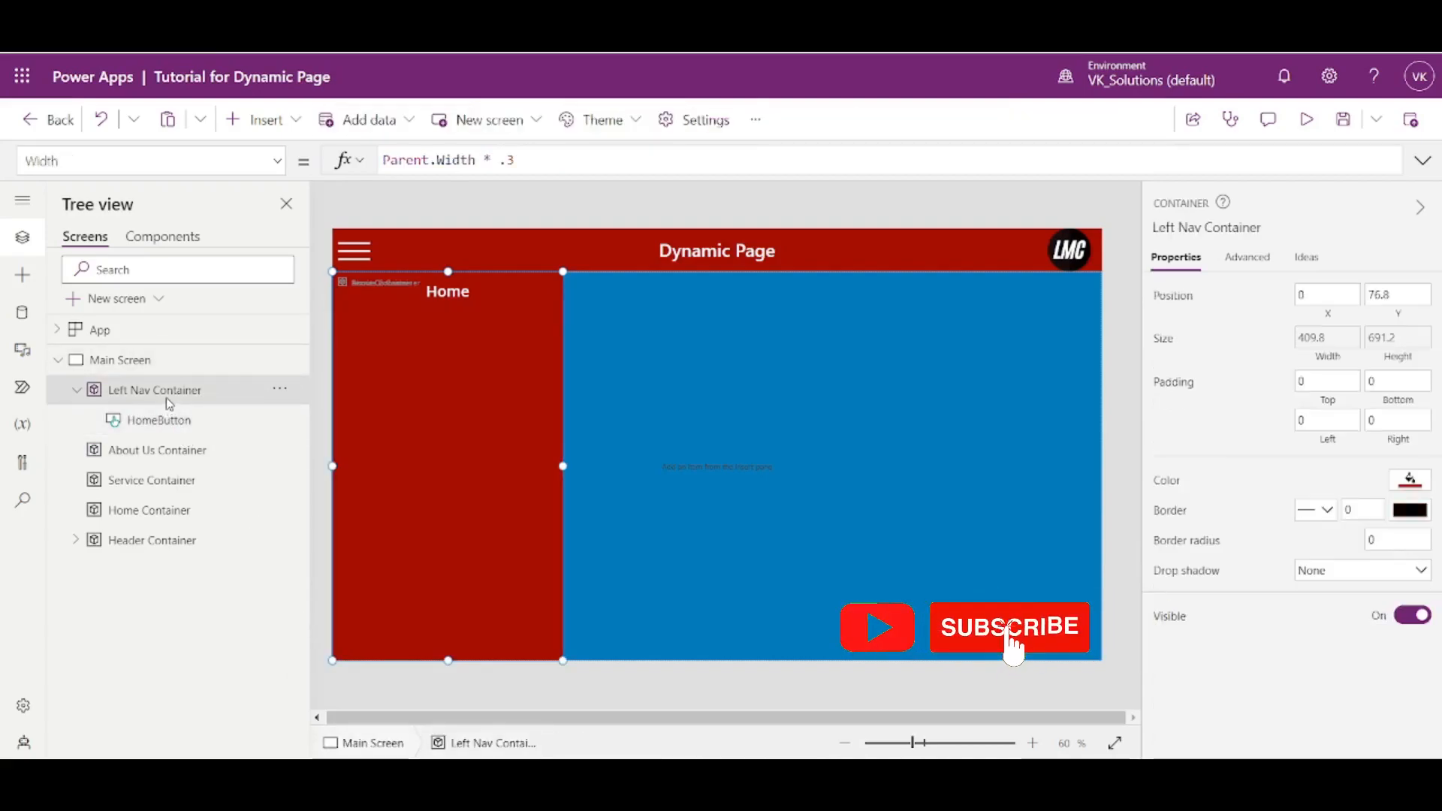
key("ctrl+v")
key("ctrl+v")
- Rename the copied button HomeButton_1 as ServiceButton
left_click(165, 449)
left_click(280, 450)
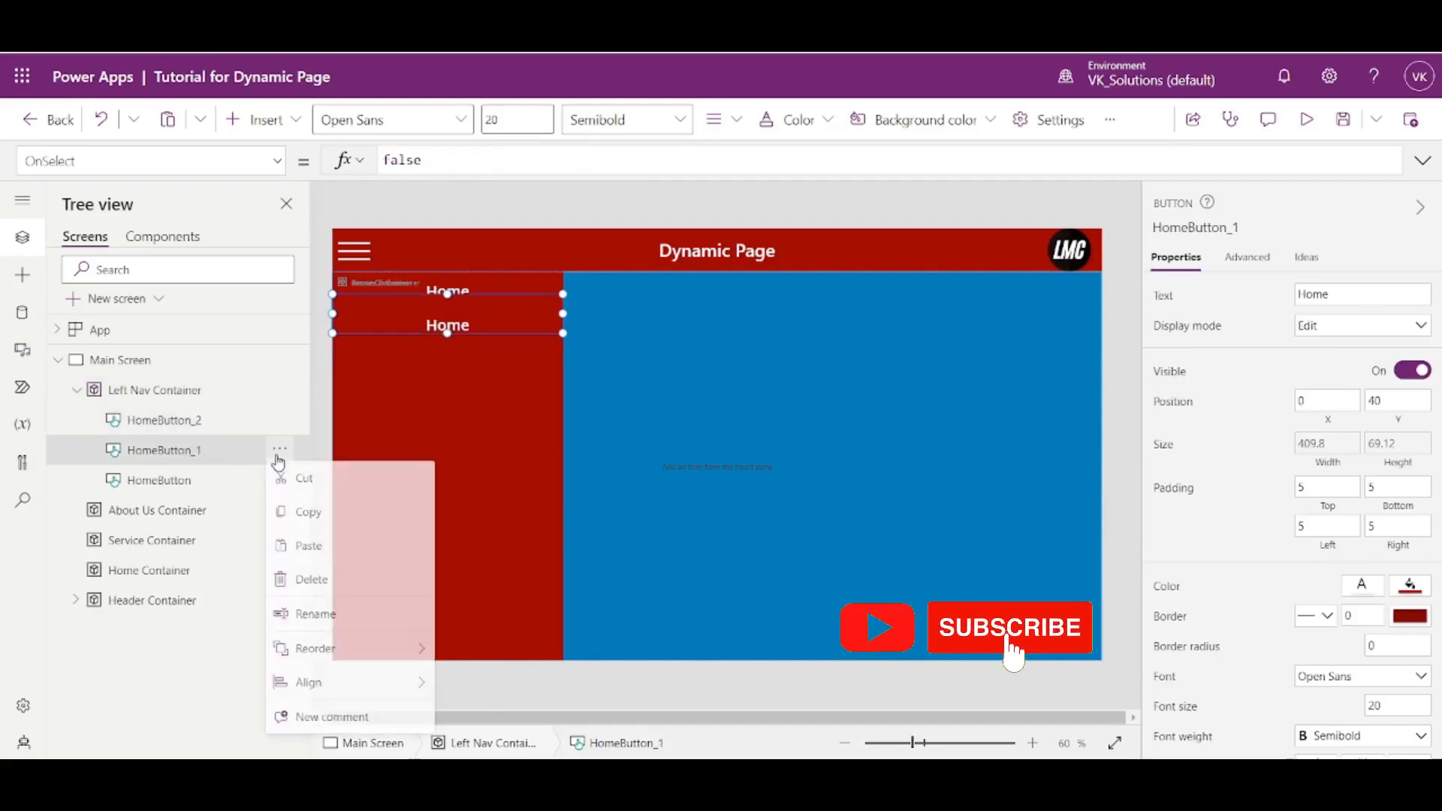
left_click(315, 617)
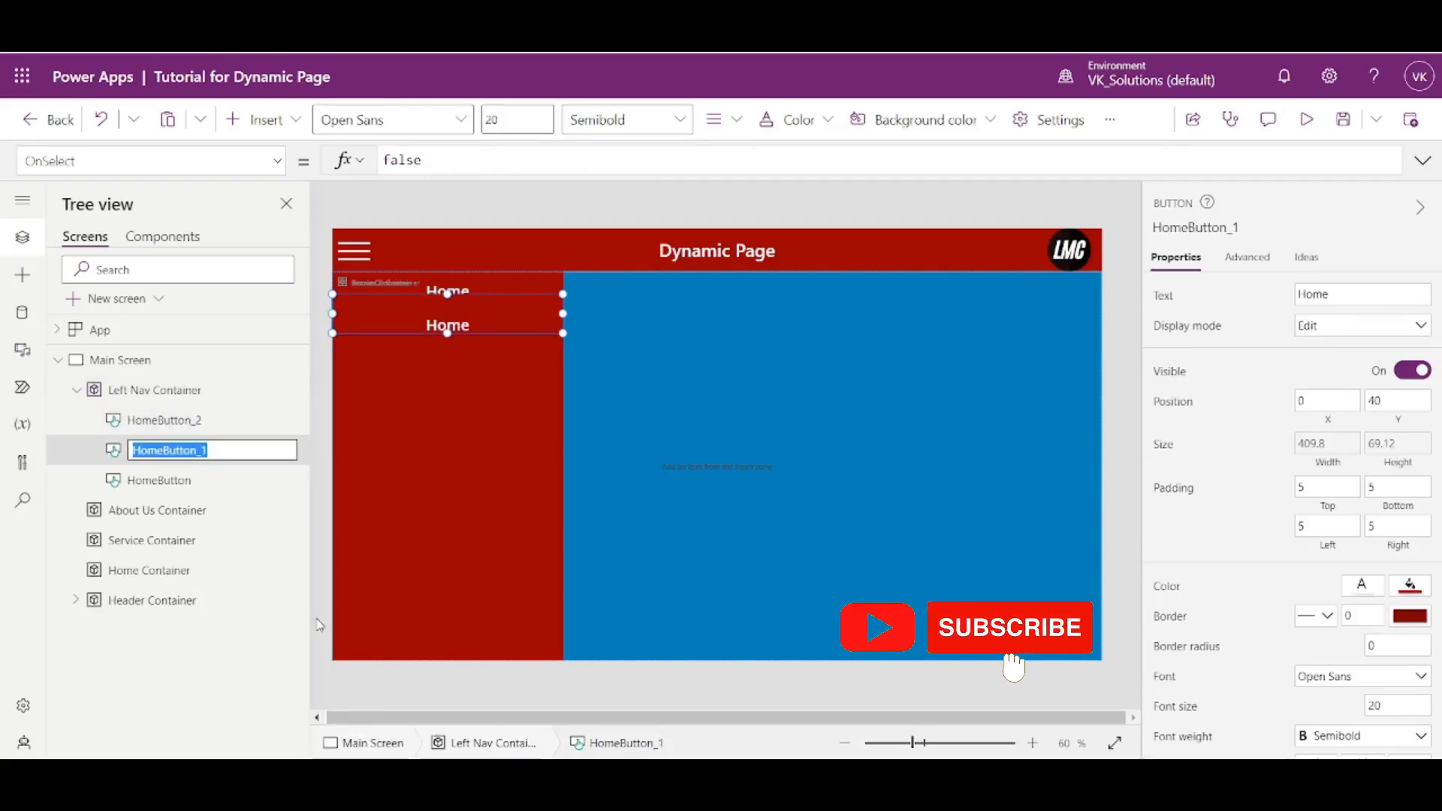
type("Service")
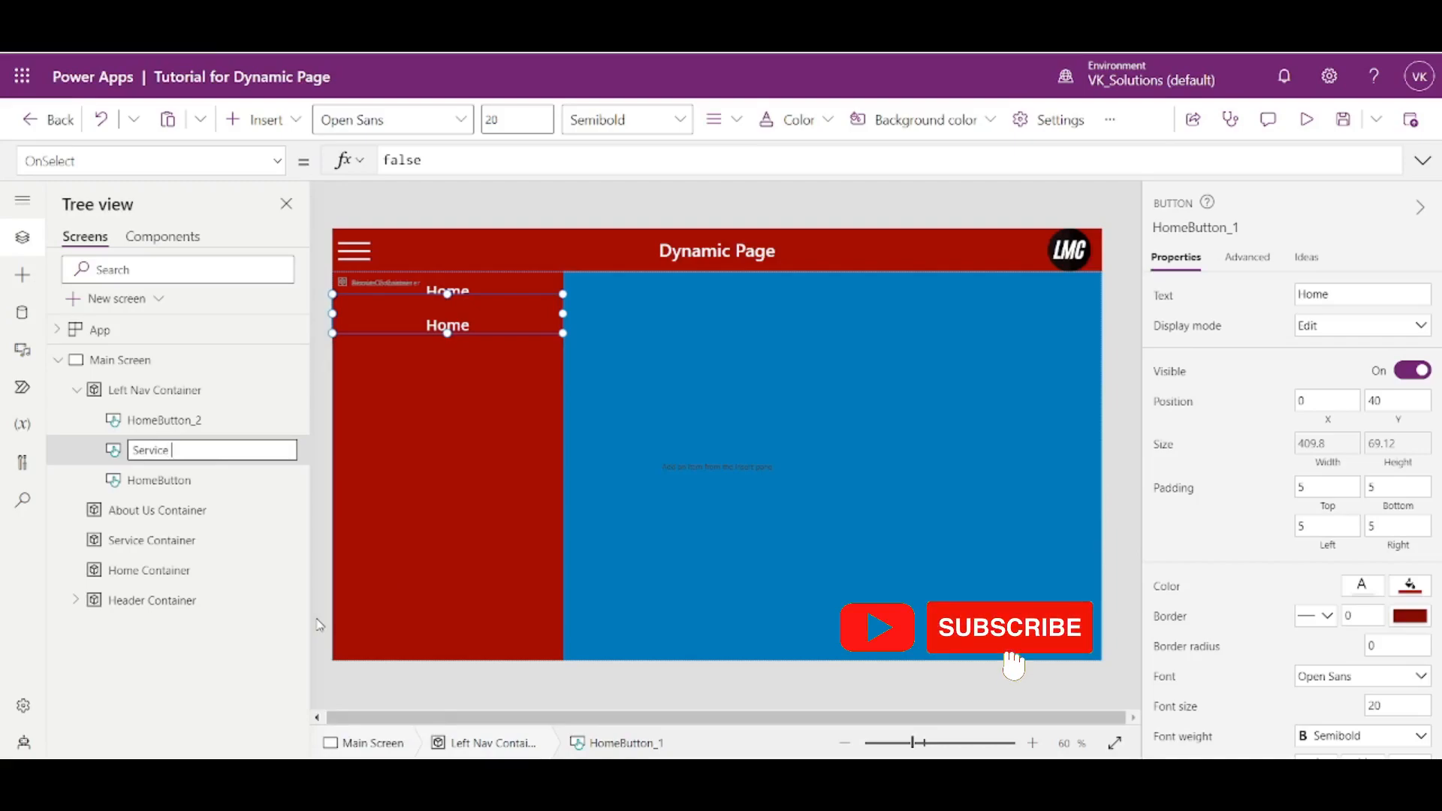
type("Button")
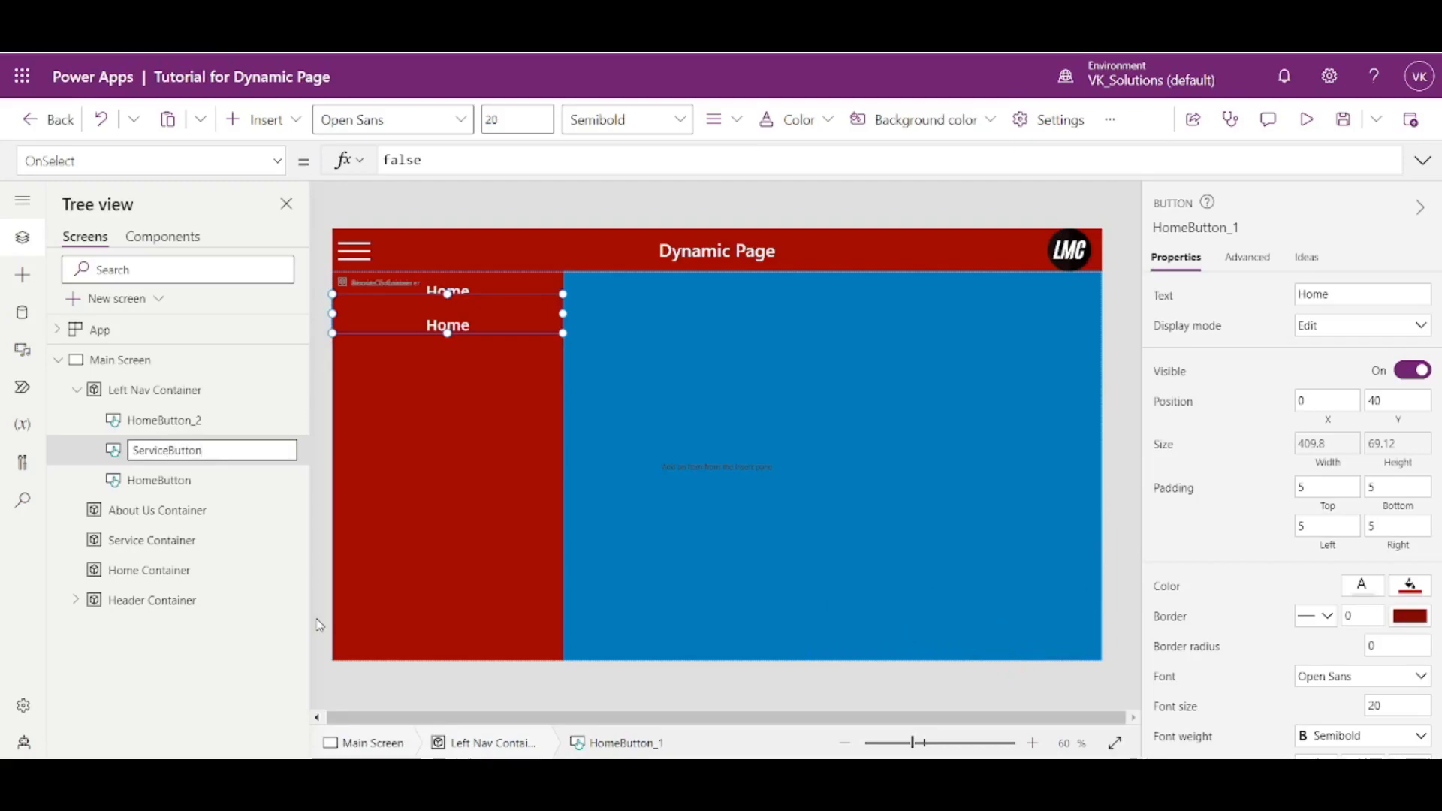
key("Return")
- Rename the copied button HomeButton_2 as AboutUsButton
left_click(282, 423)
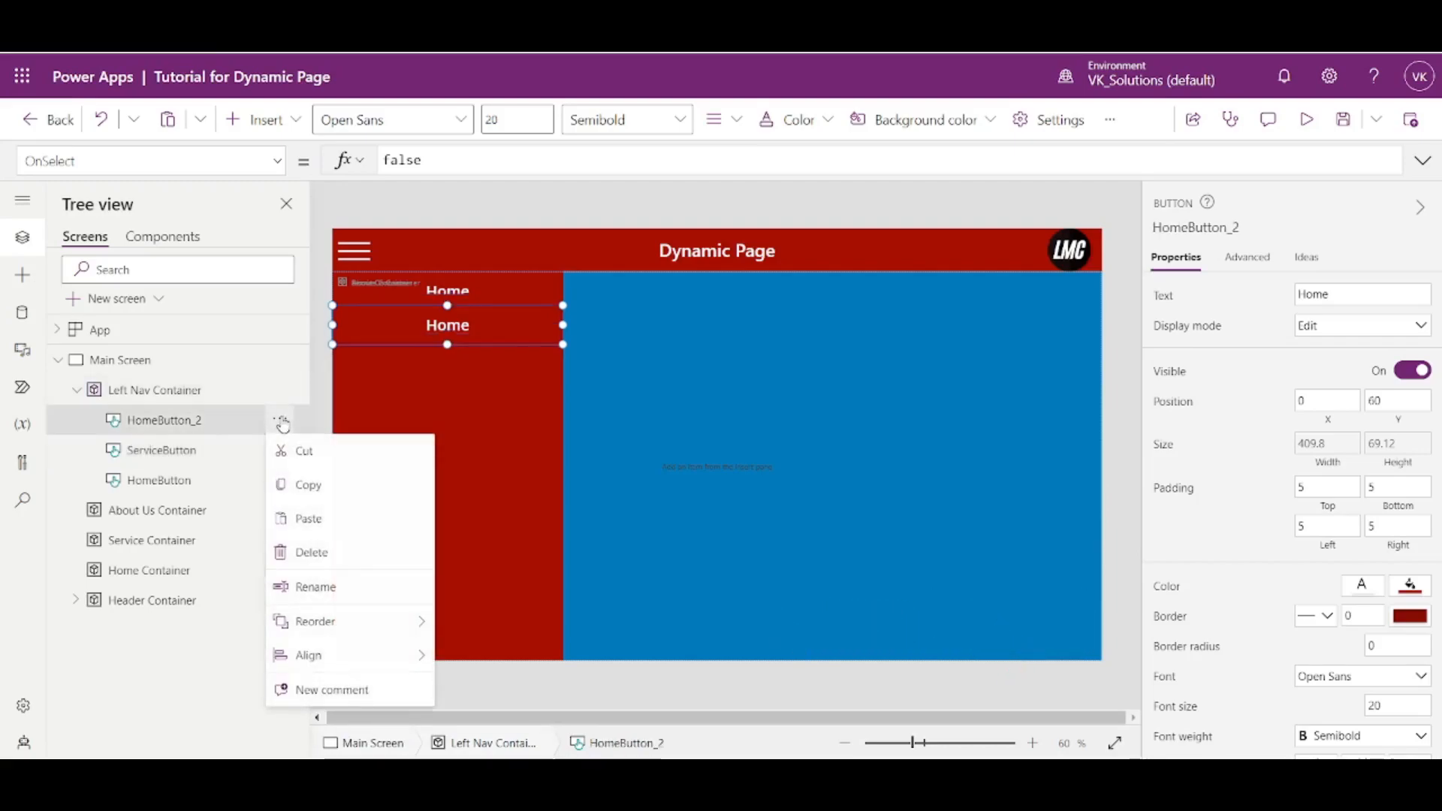
left_click(323, 587)
type("AboutUsButton")
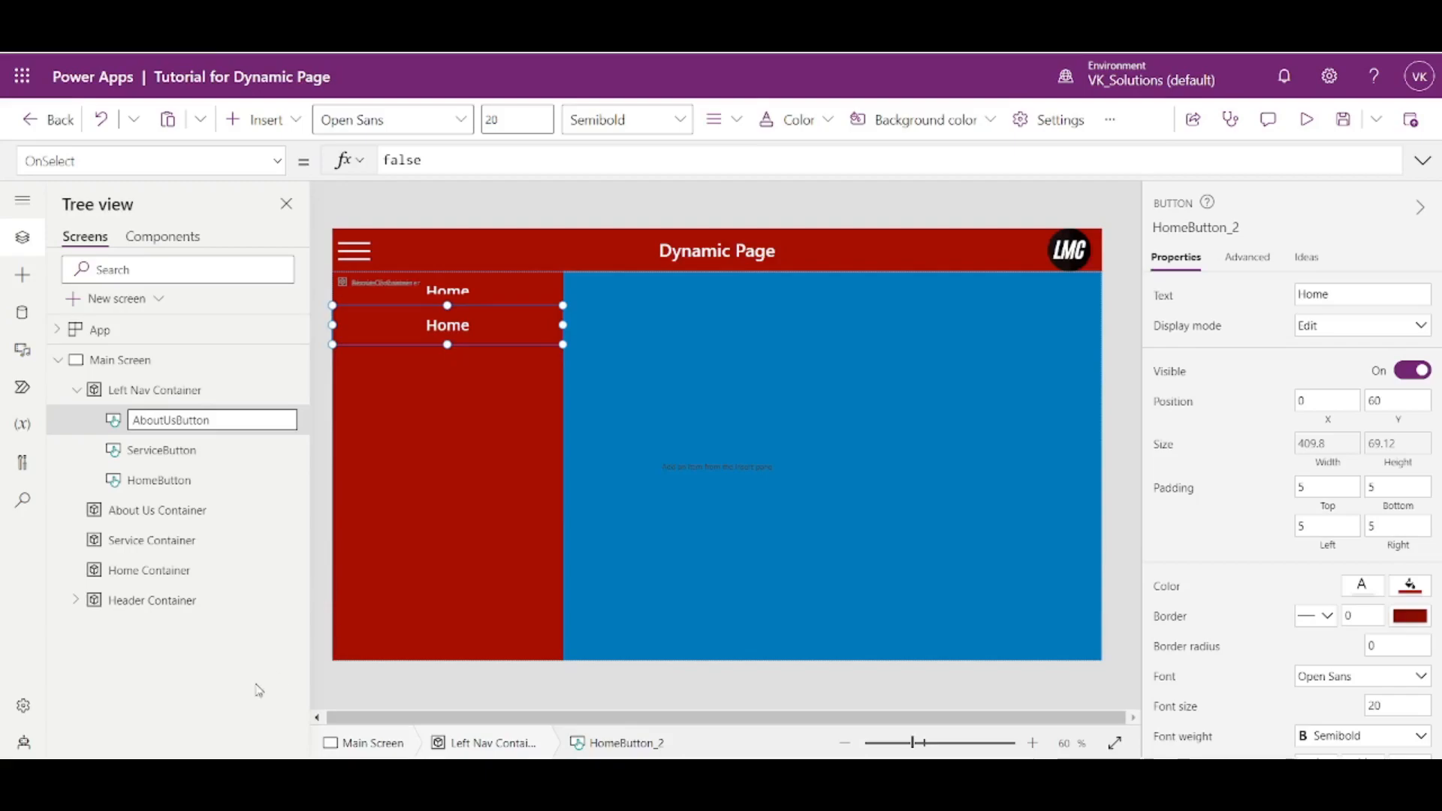
key("Return")
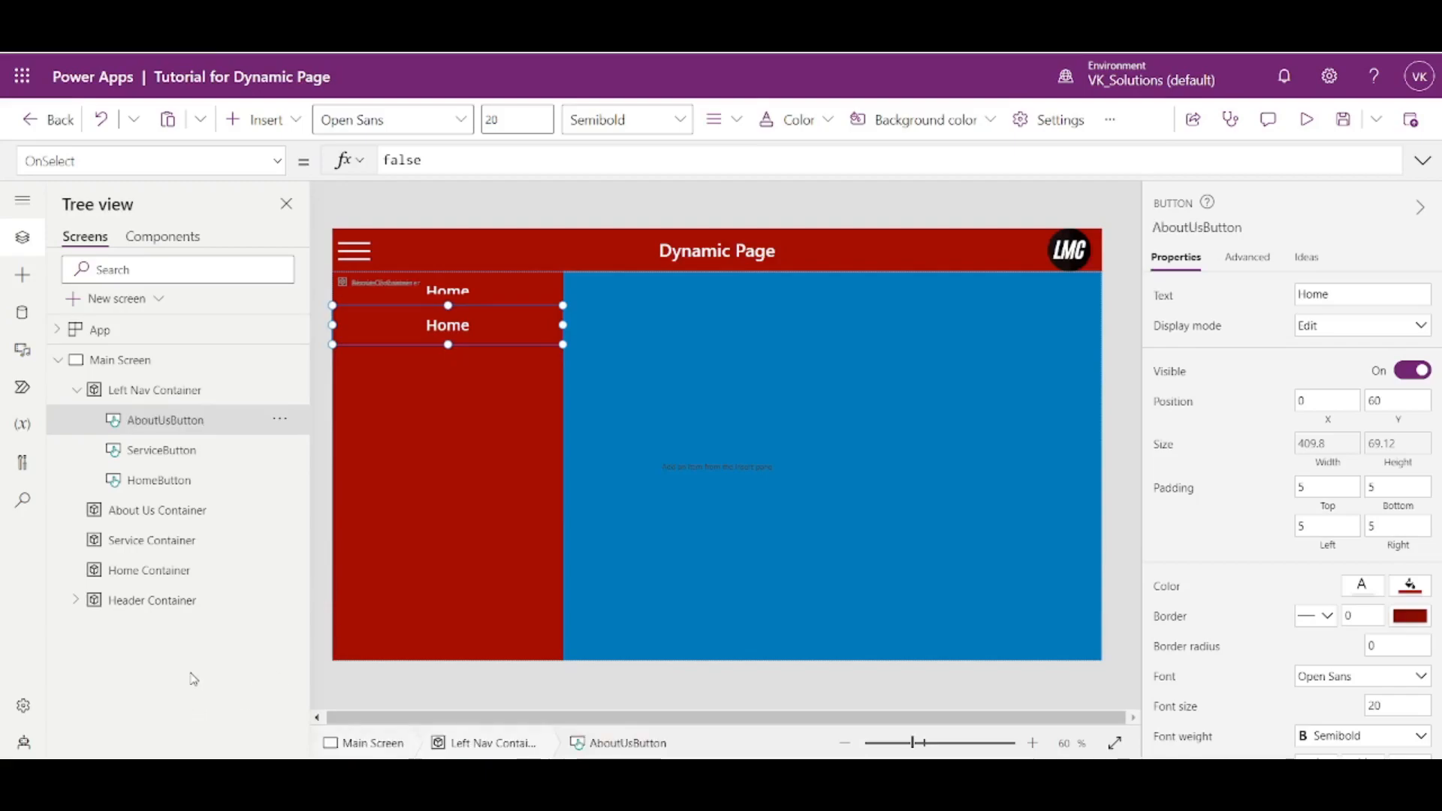
- Write the formula HomeButton.Y+HomeButton.Height in HomeButton's Y property and cut it to the clipboard
left_click(216, 458)
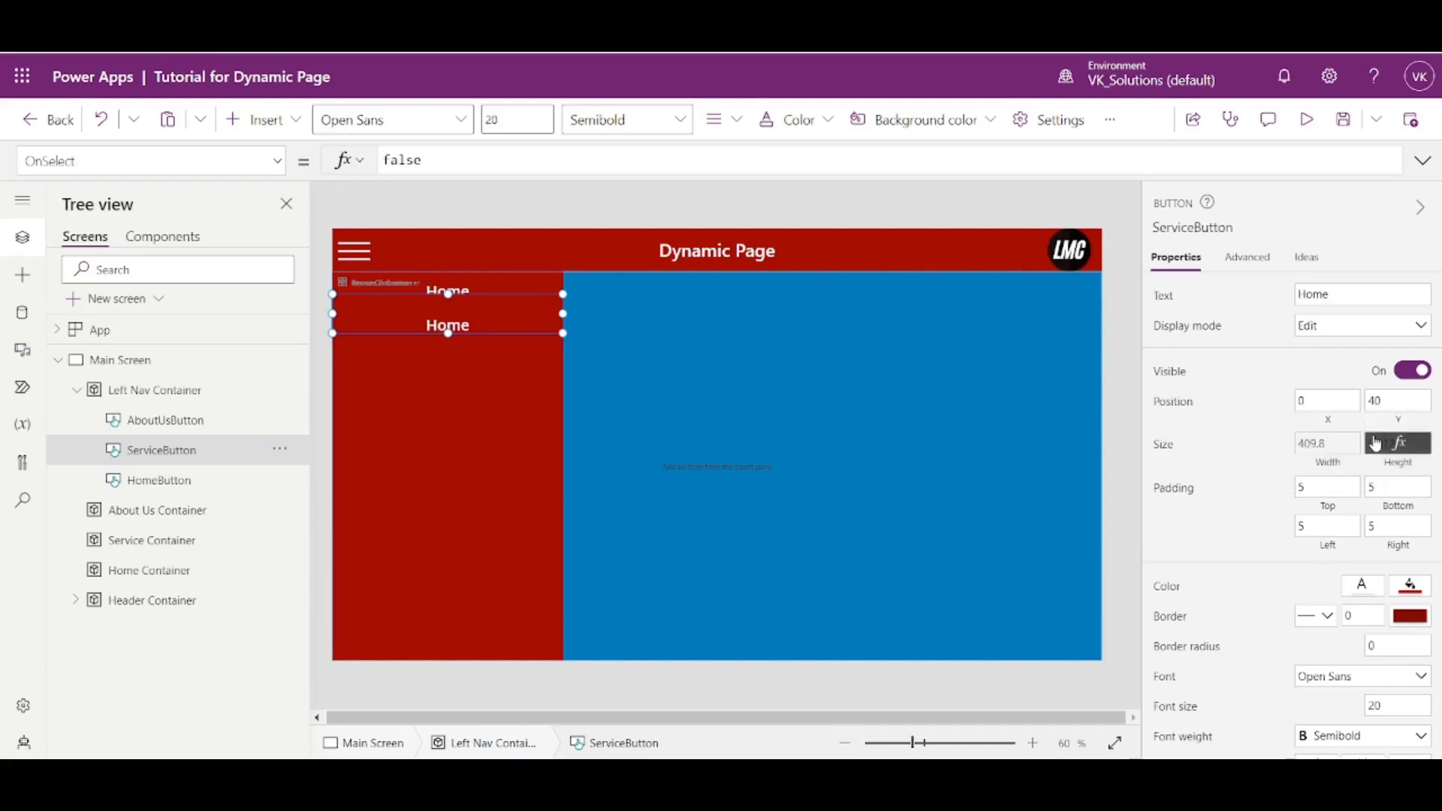
left_click(149, 488)
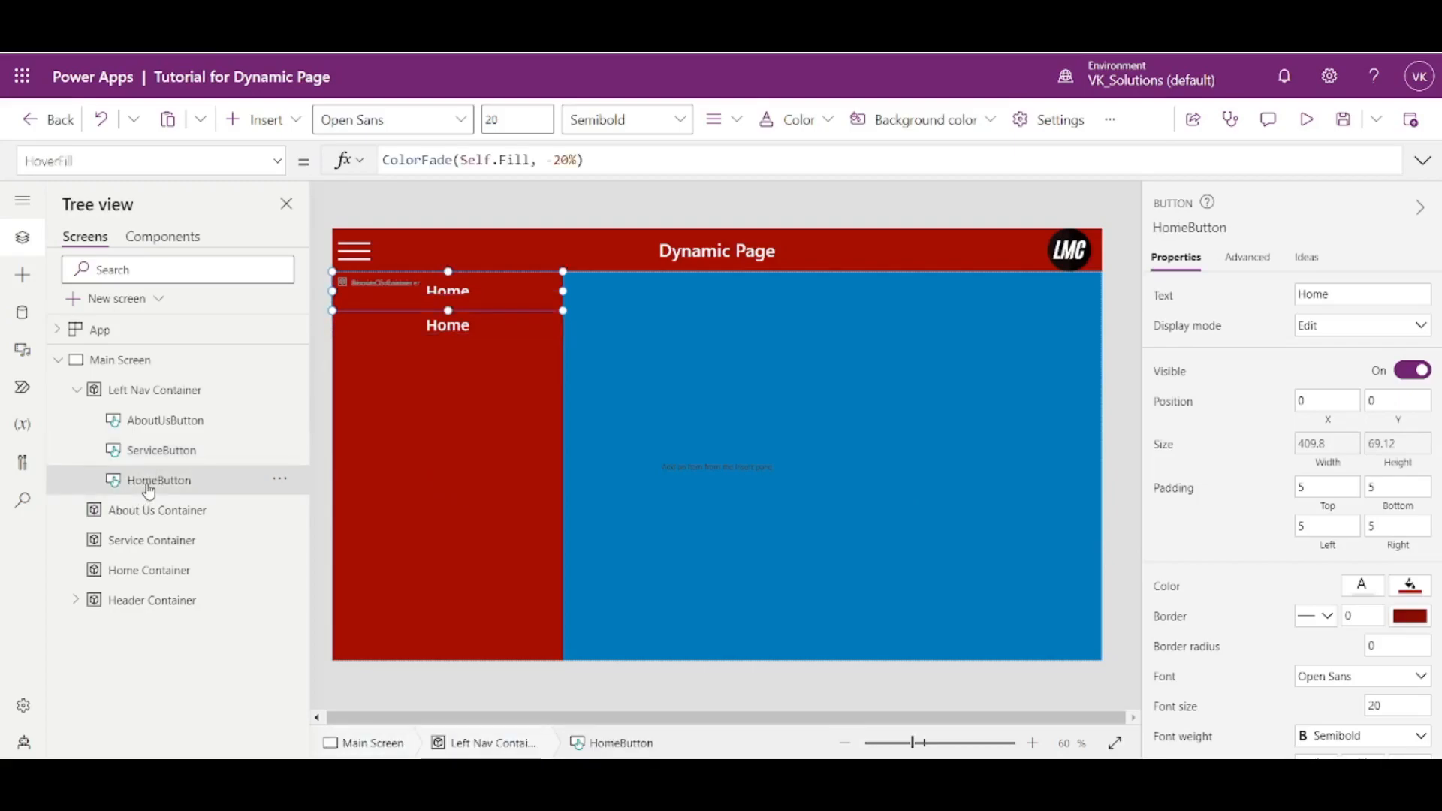
double_click(149, 489)
key("ctrl+c")
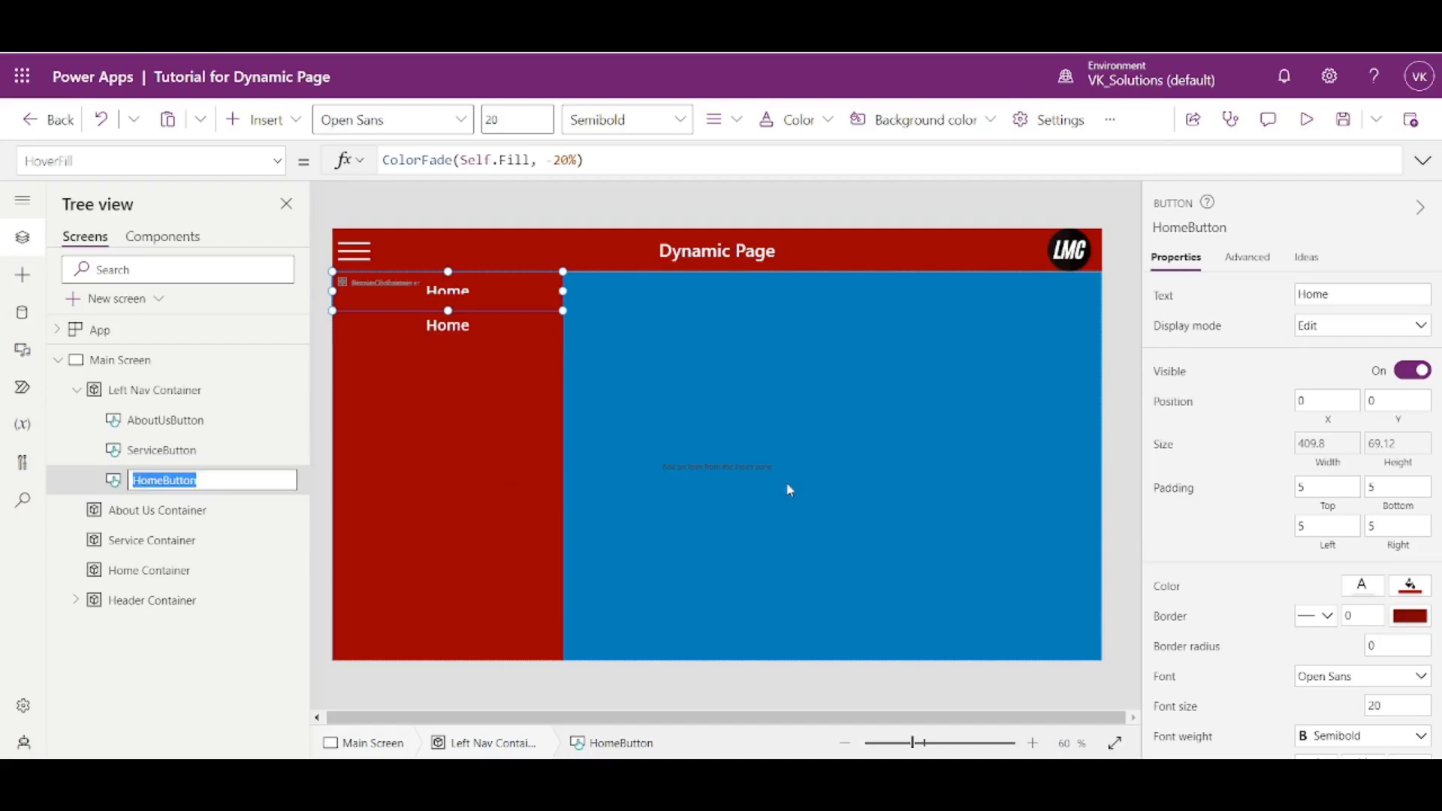
left_click(1399, 404)
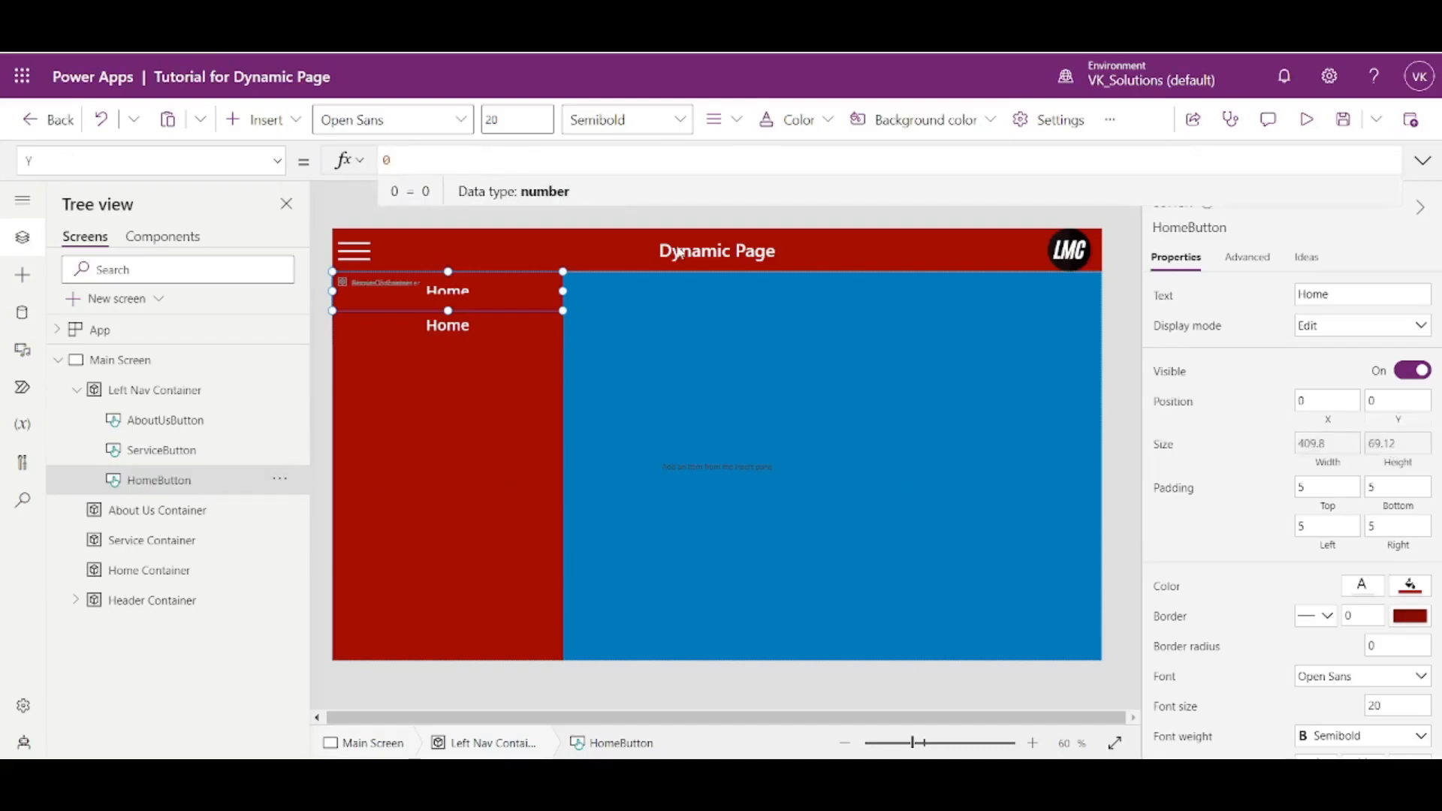
key("ctrl+v")
type(".")
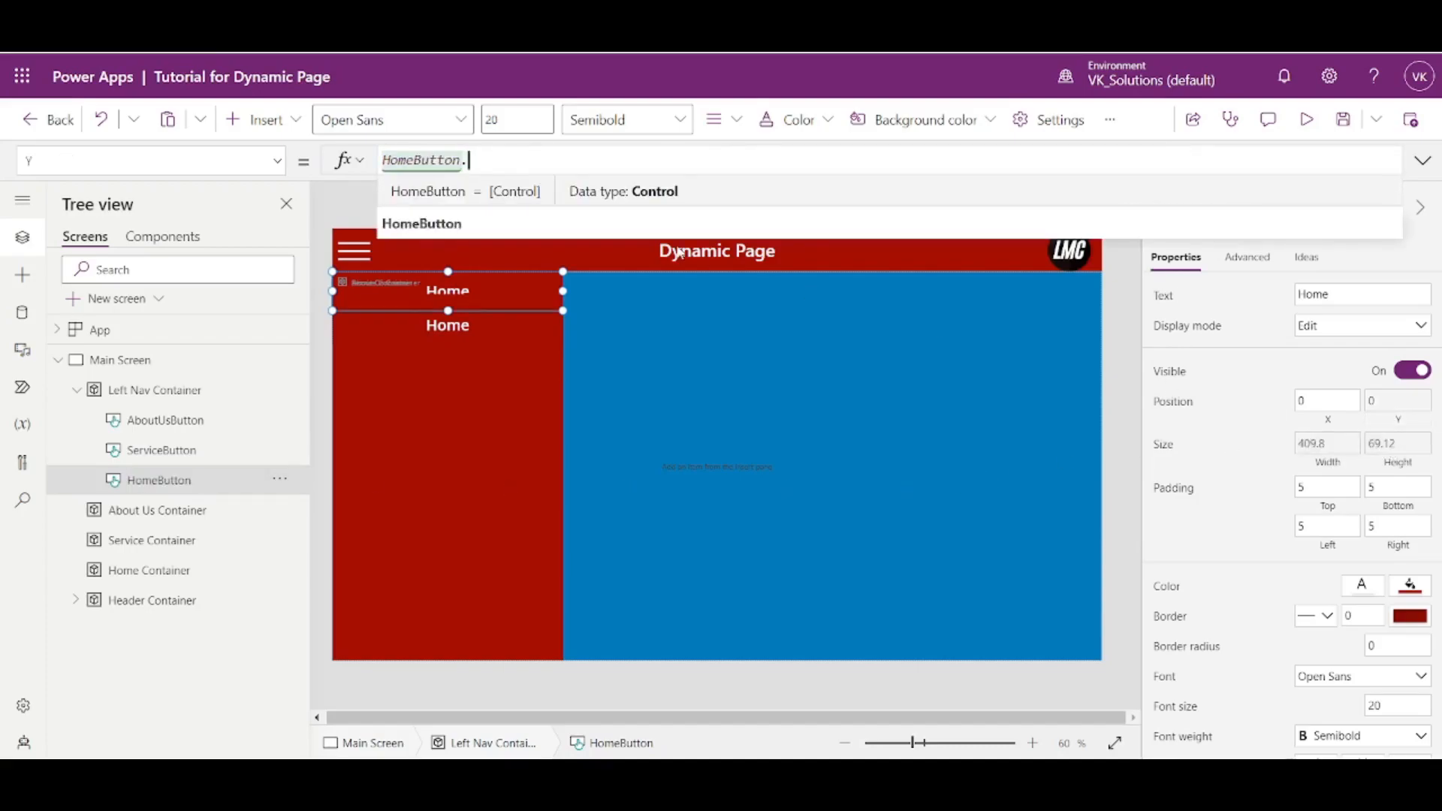
type("Y+")
key("ctrl+v")
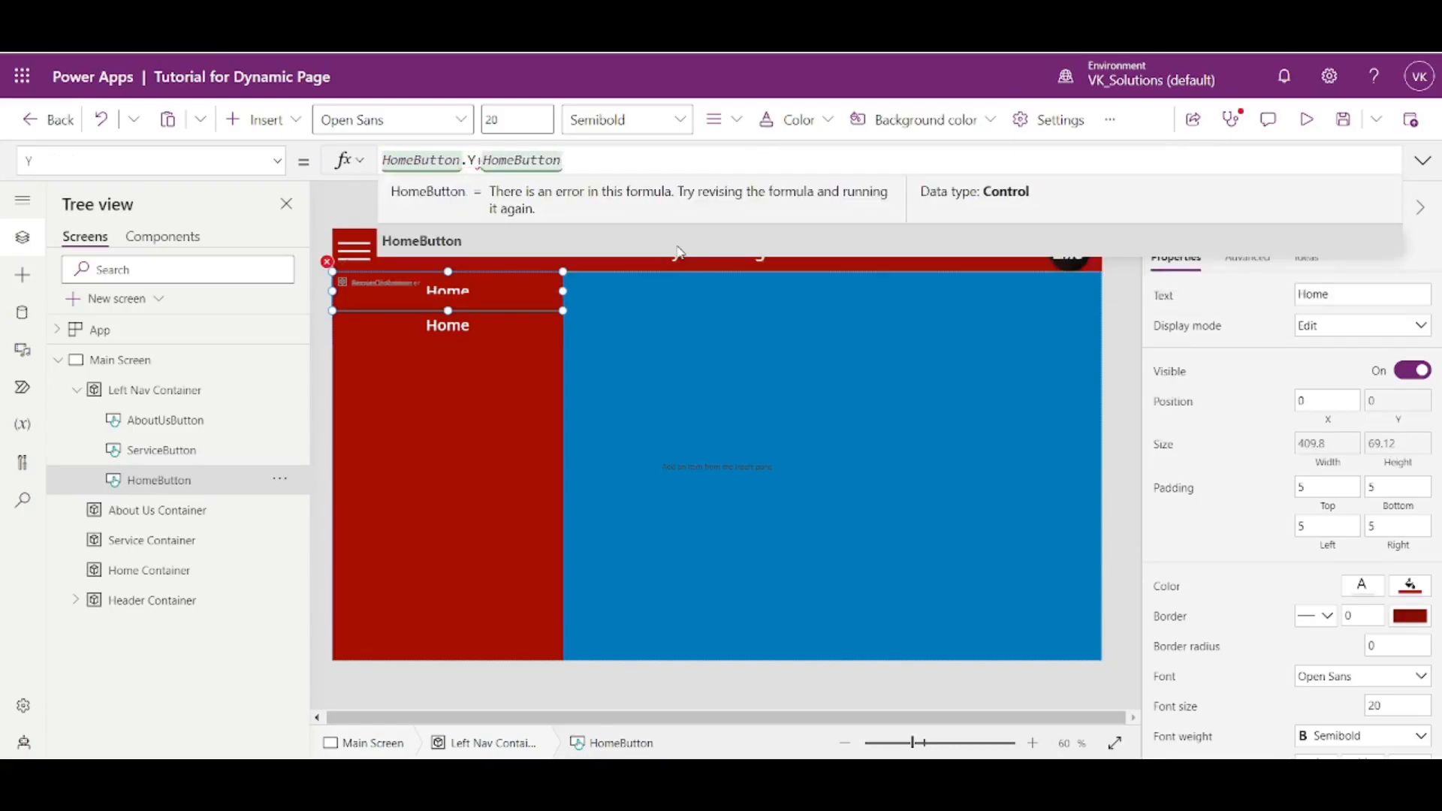
type(".Height")
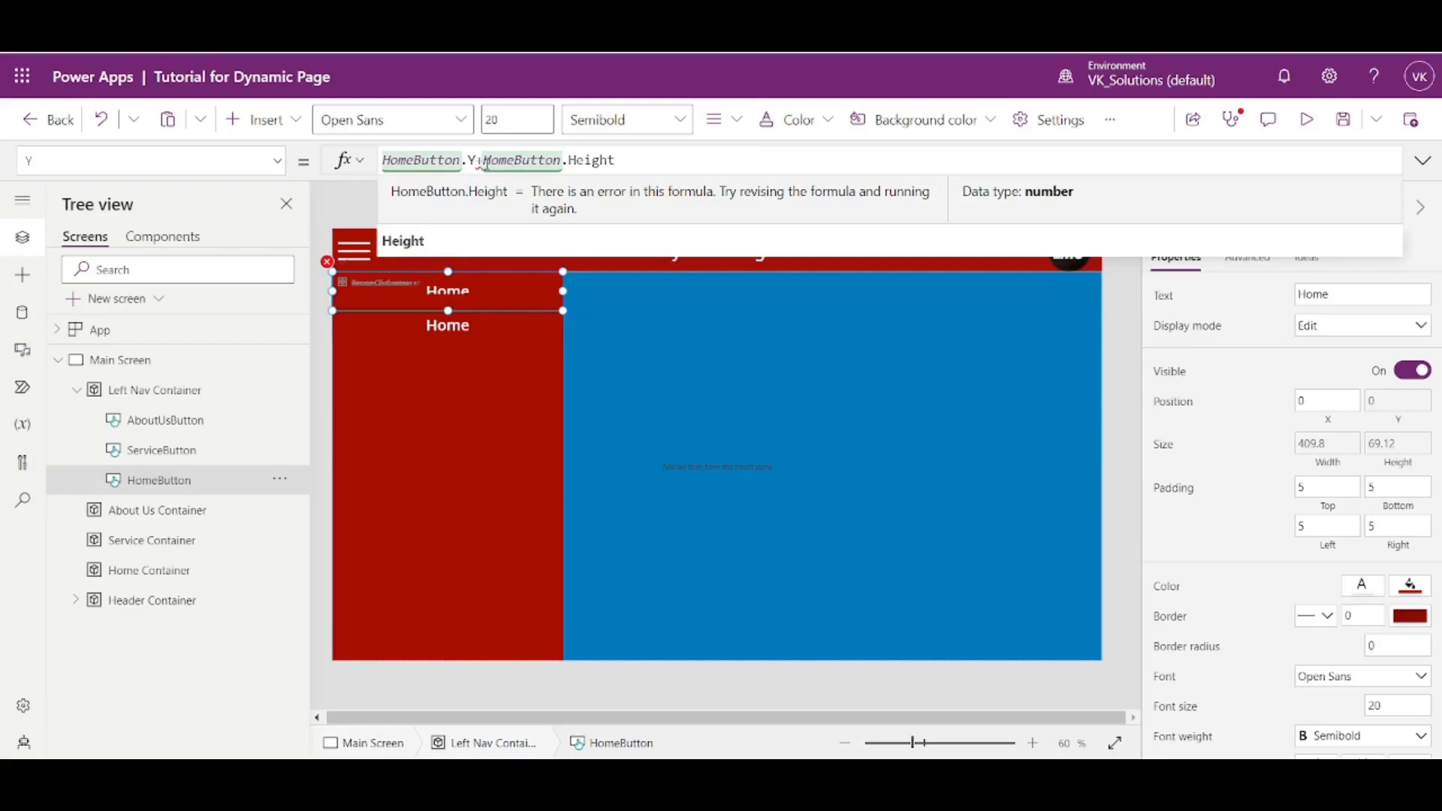
mouse_move(476, 160)
key("ctrl+a")
key("ctrl+c")
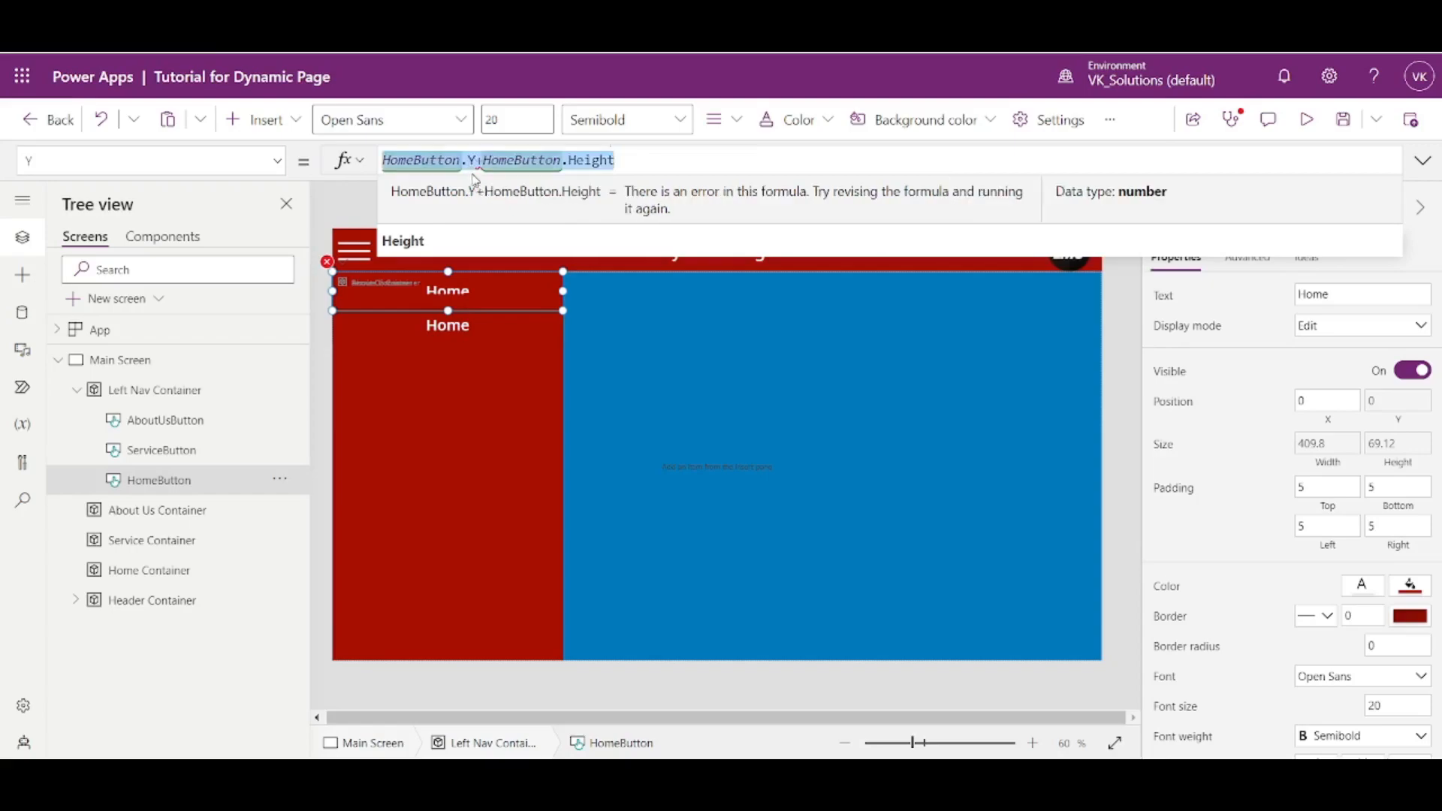
key("BackSpace")
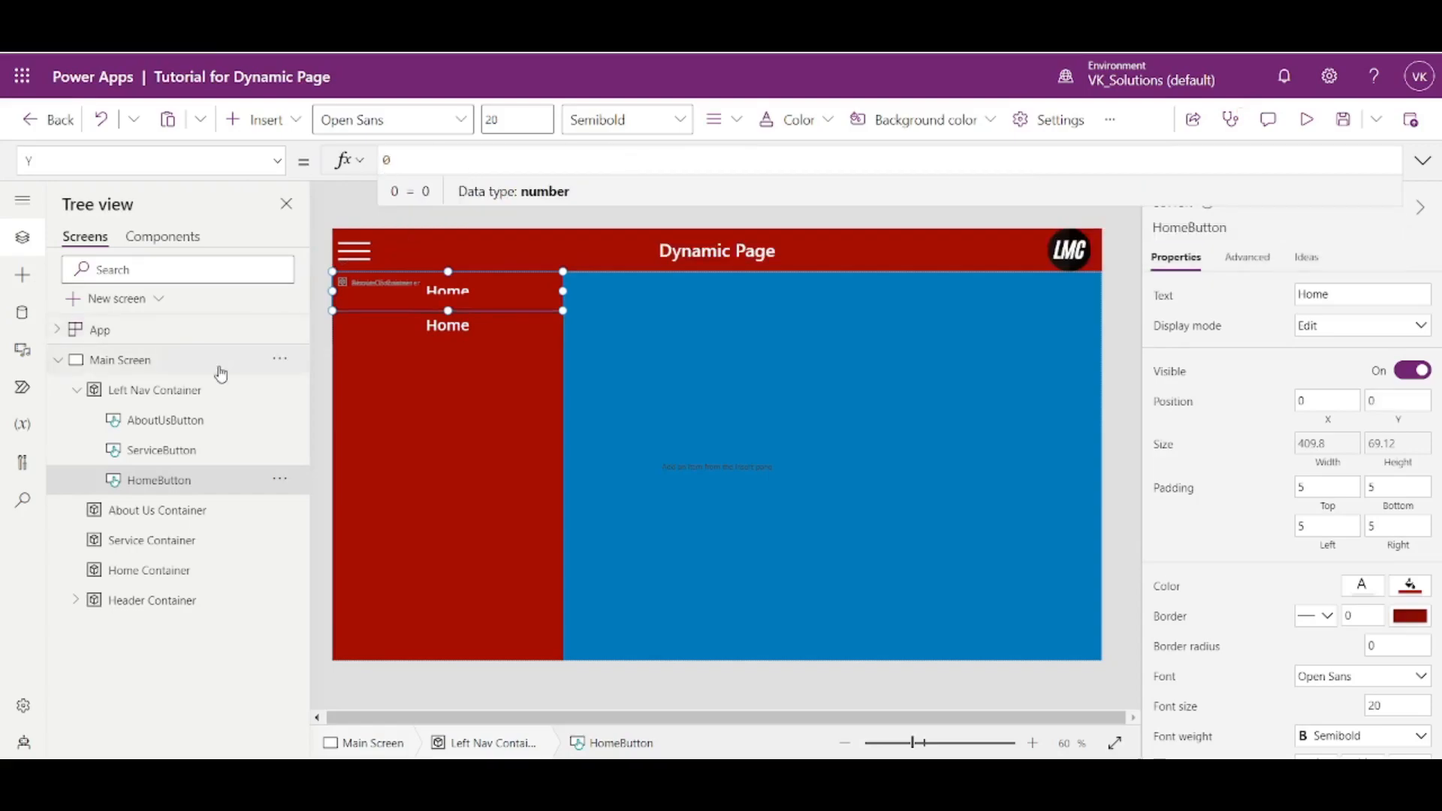
- Set ServiceButton's Y position to the copied formula HomeButton.Y+HomeButton.Height
left_click(171, 450)
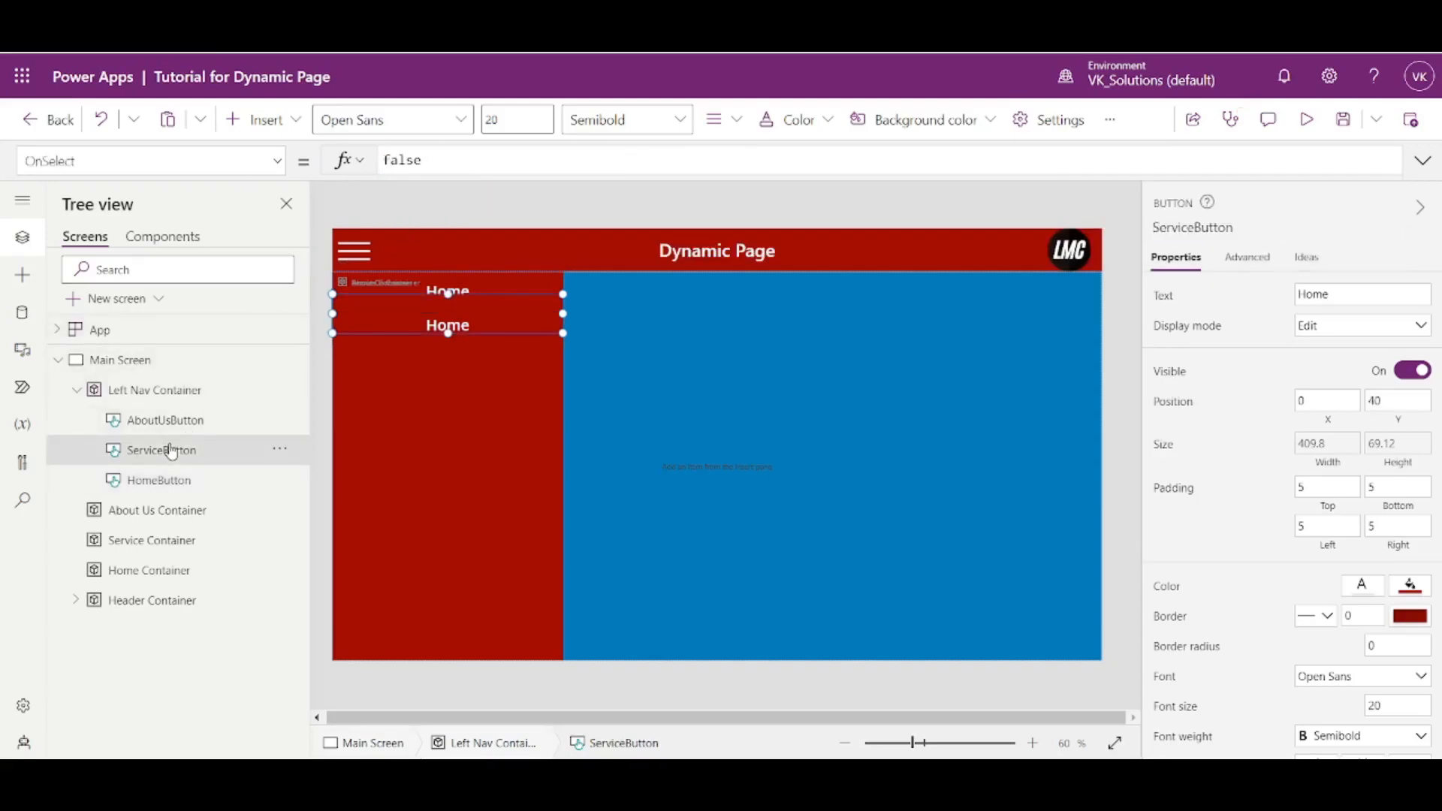
left_click(1391, 424)
key("ctrl+v")
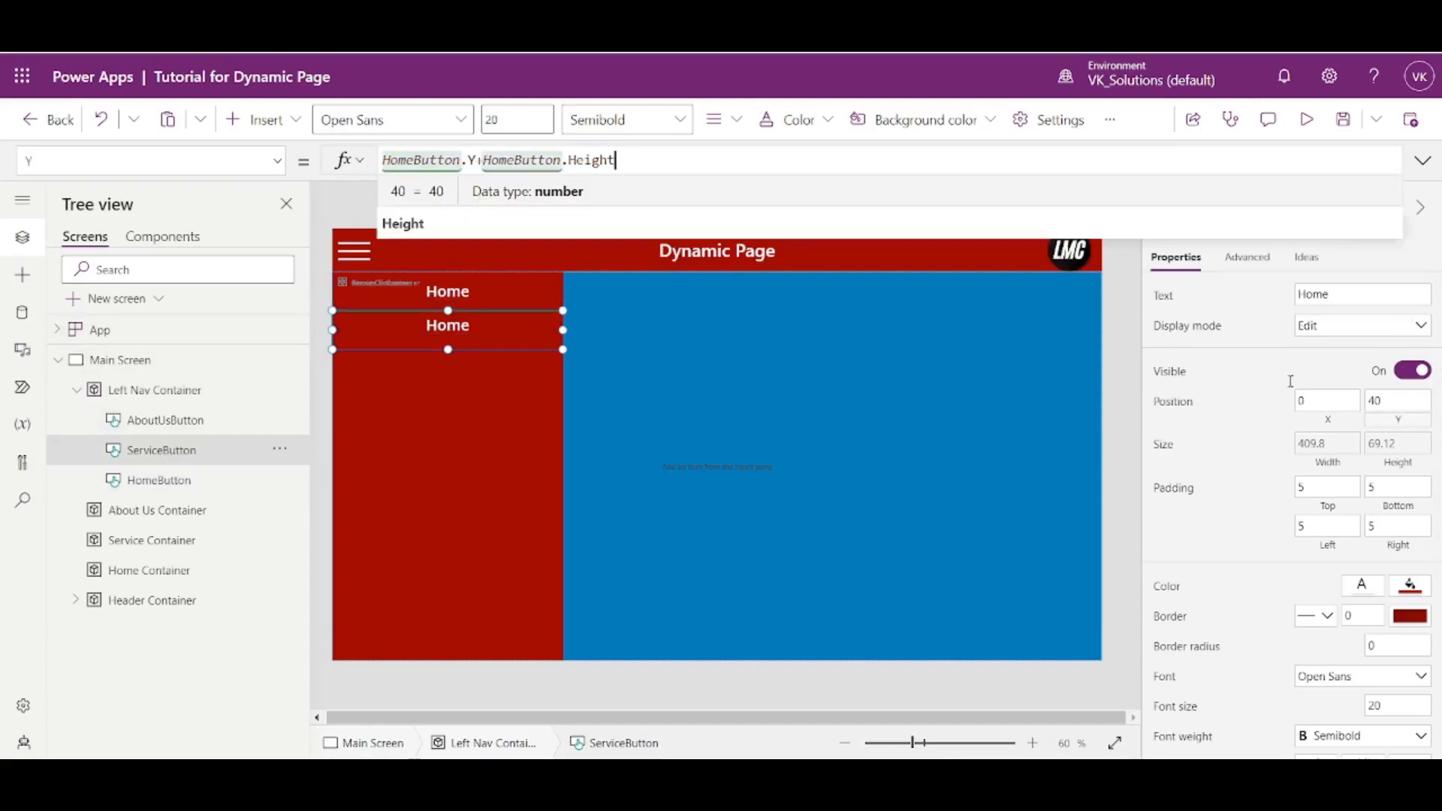
- Set AboutUsButton's Y position to ServiceButton.Y+ServiceButton.Height by adapting the copied formula
left_click(174, 428)
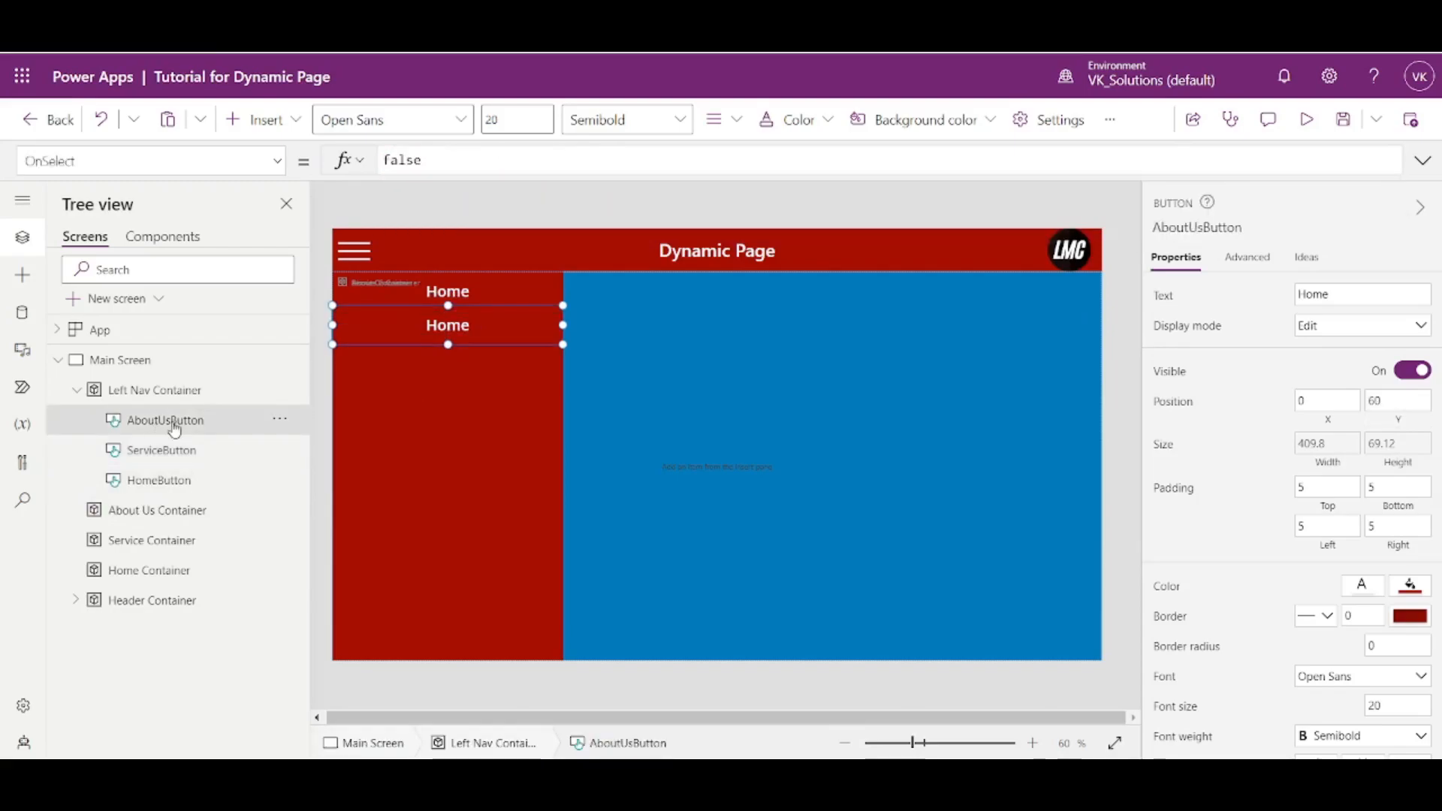
left_click(1395, 426)
key("ctrl+v")
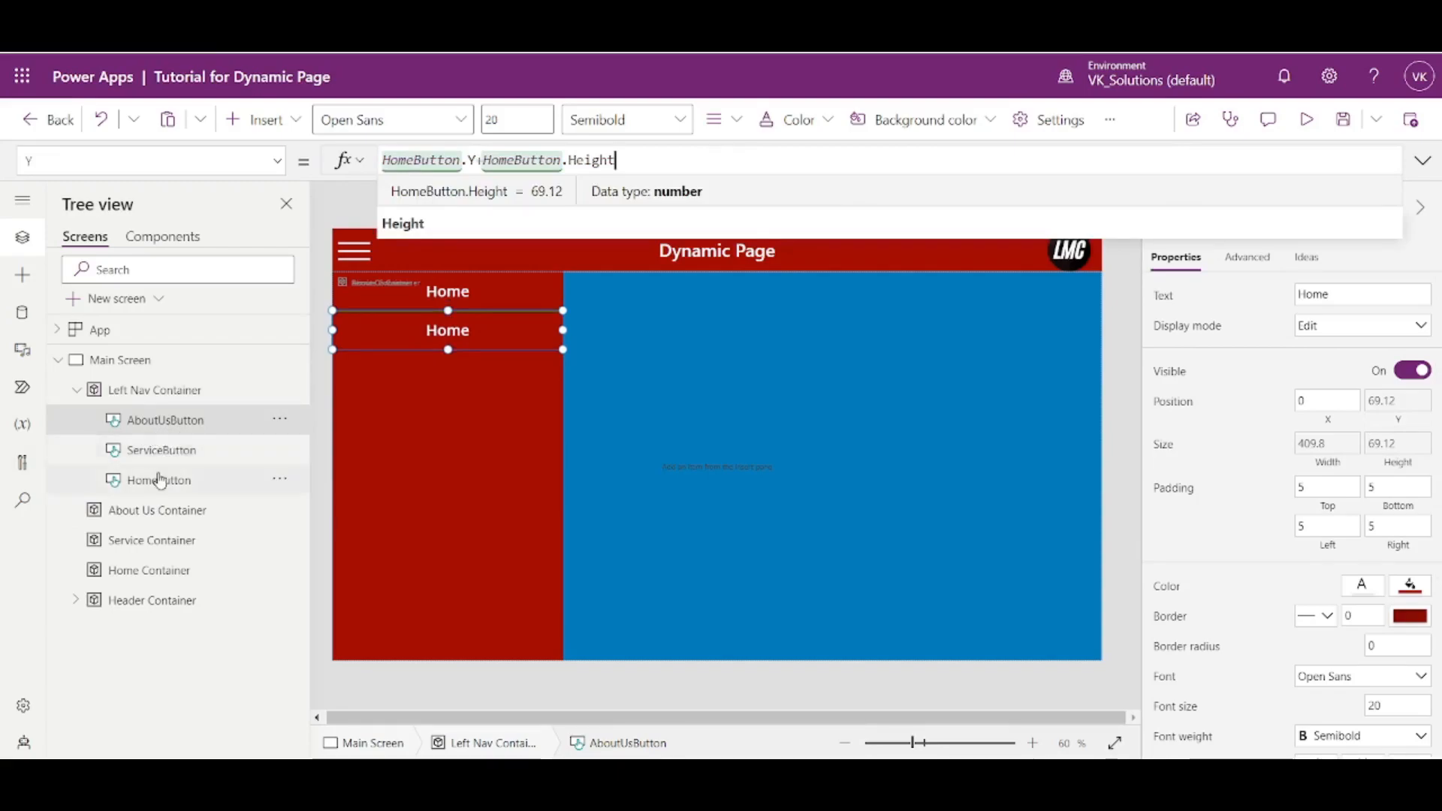
left_click(416, 161)
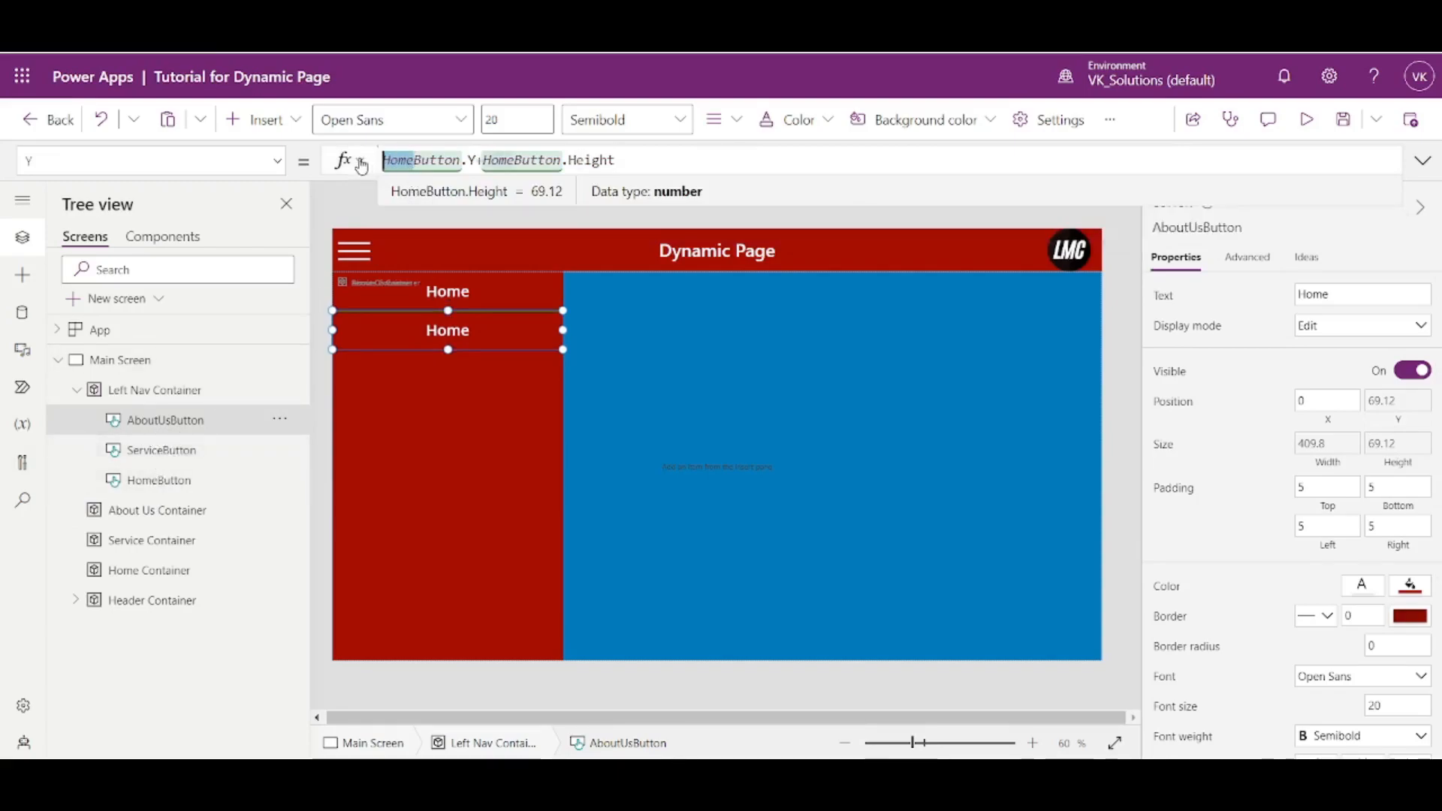
key("BackSpace")
key("BackSpace")
key("BackSpace")
key("BackSpace")
type("Servi")
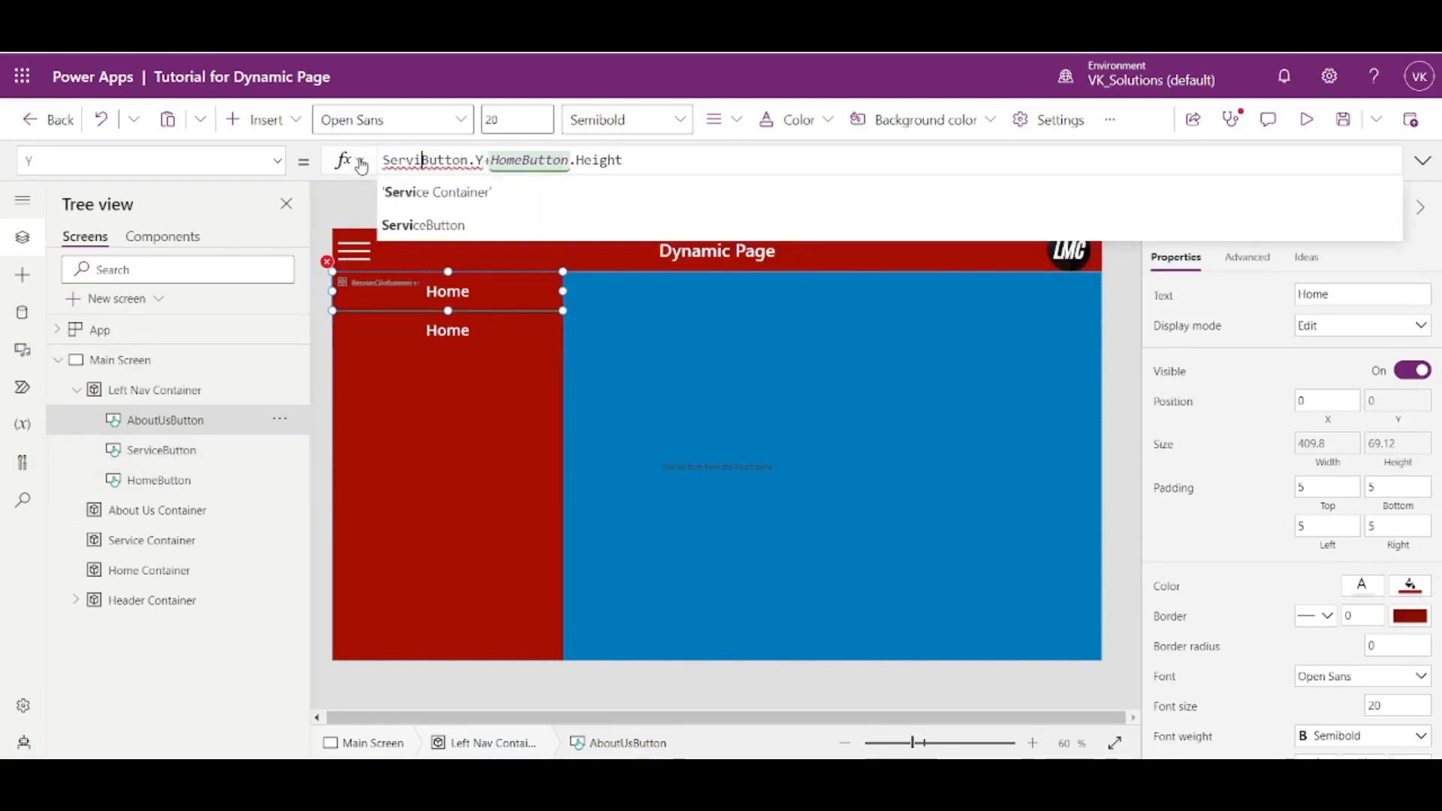
type("ce")
double_click(408, 161)
key("ctrl+c")
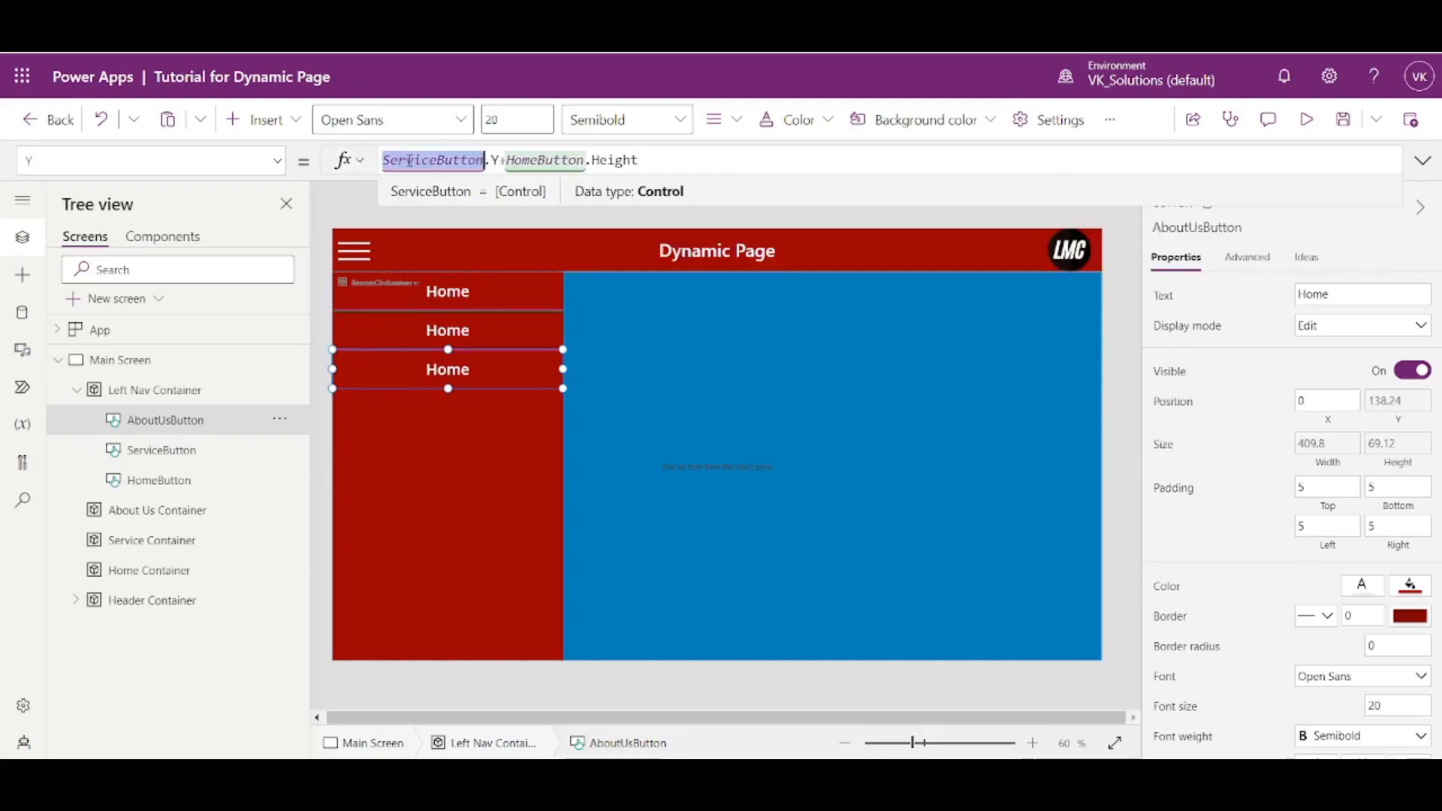
double_click(527, 159)
key("ctrl+v")
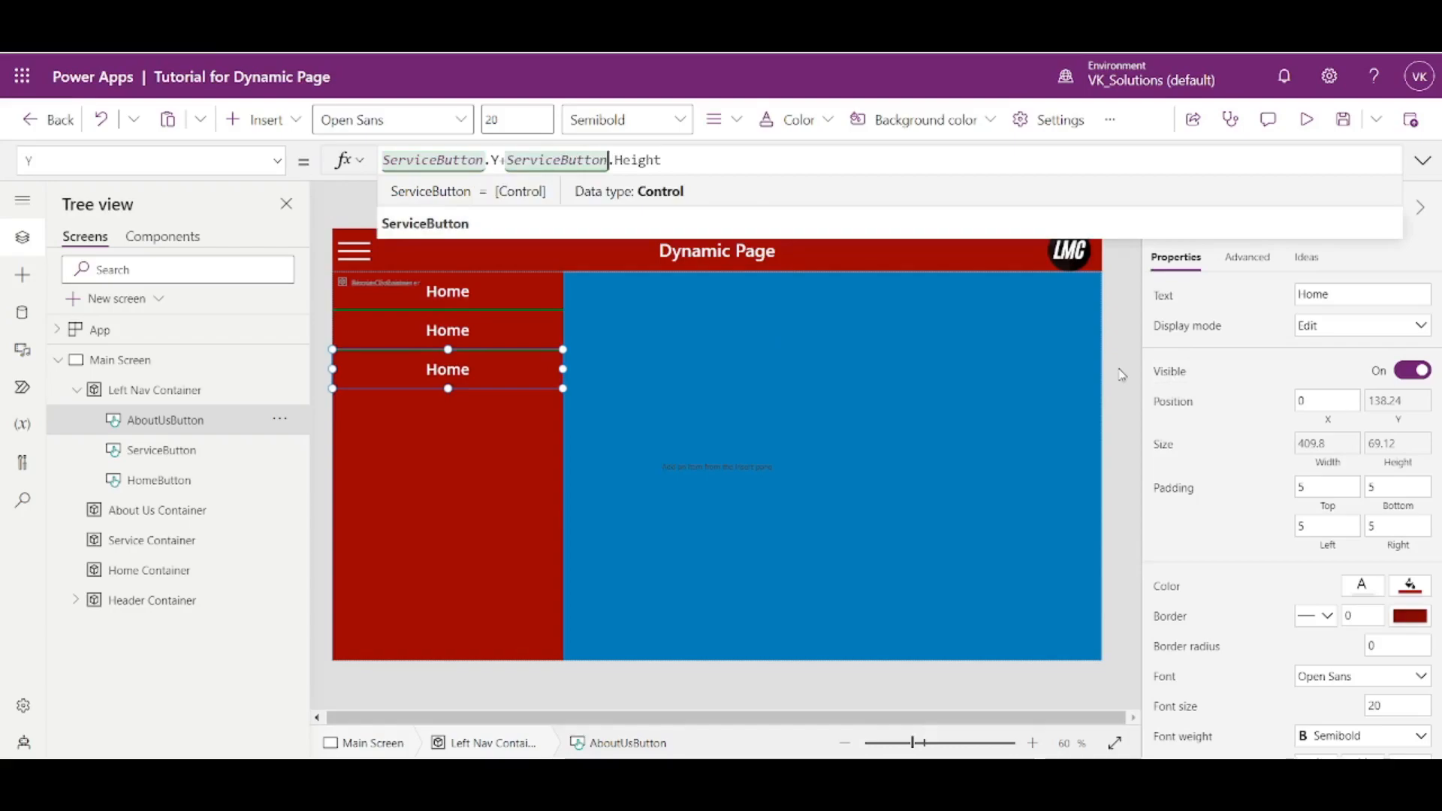
- Select all three navigation buttons together and set their fill to the second-darkest red theme color
left_click(585, 302)
left_click(510, 293)
left_click(504, 334)
left_click(502, 372, "shift")
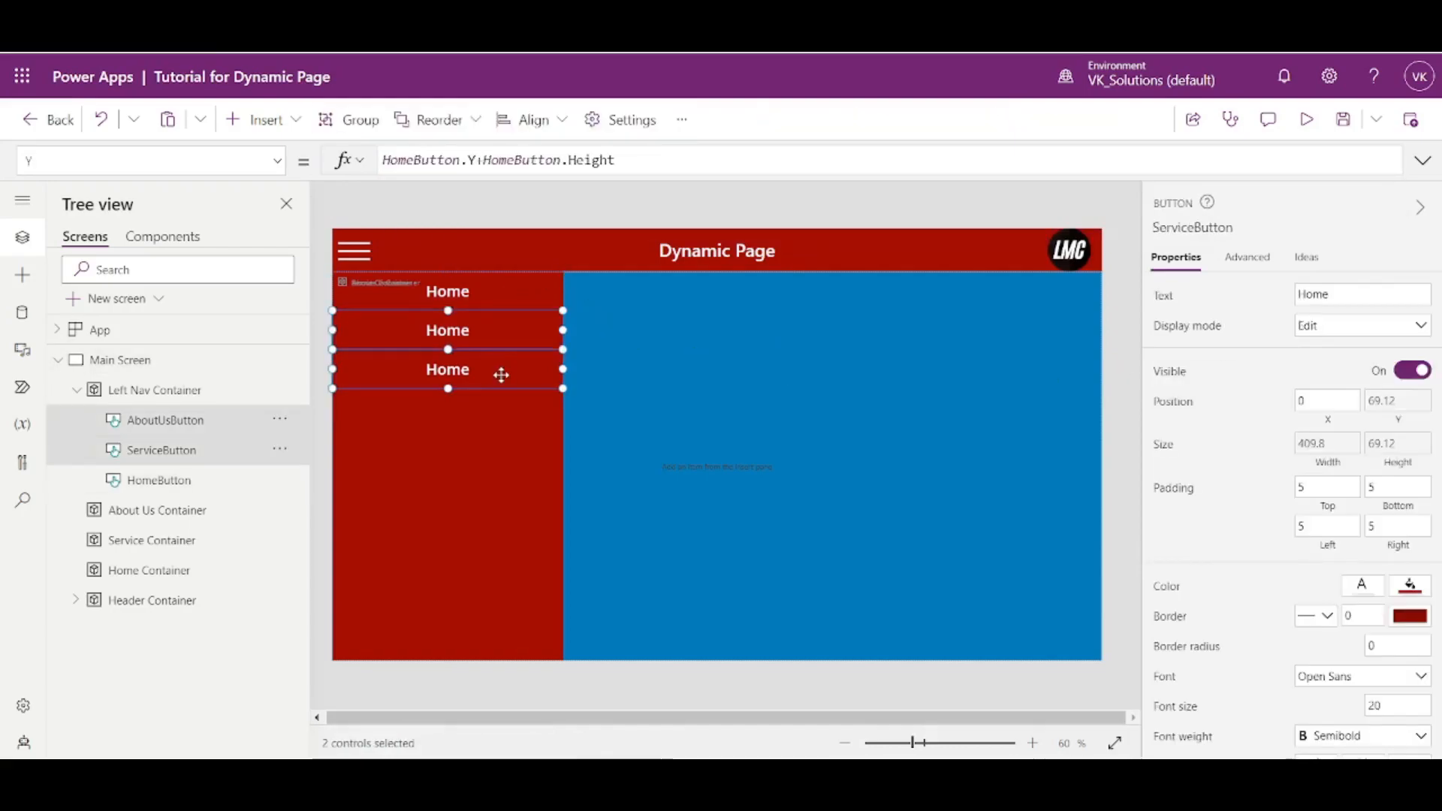
left_click(507, 299, "shift")
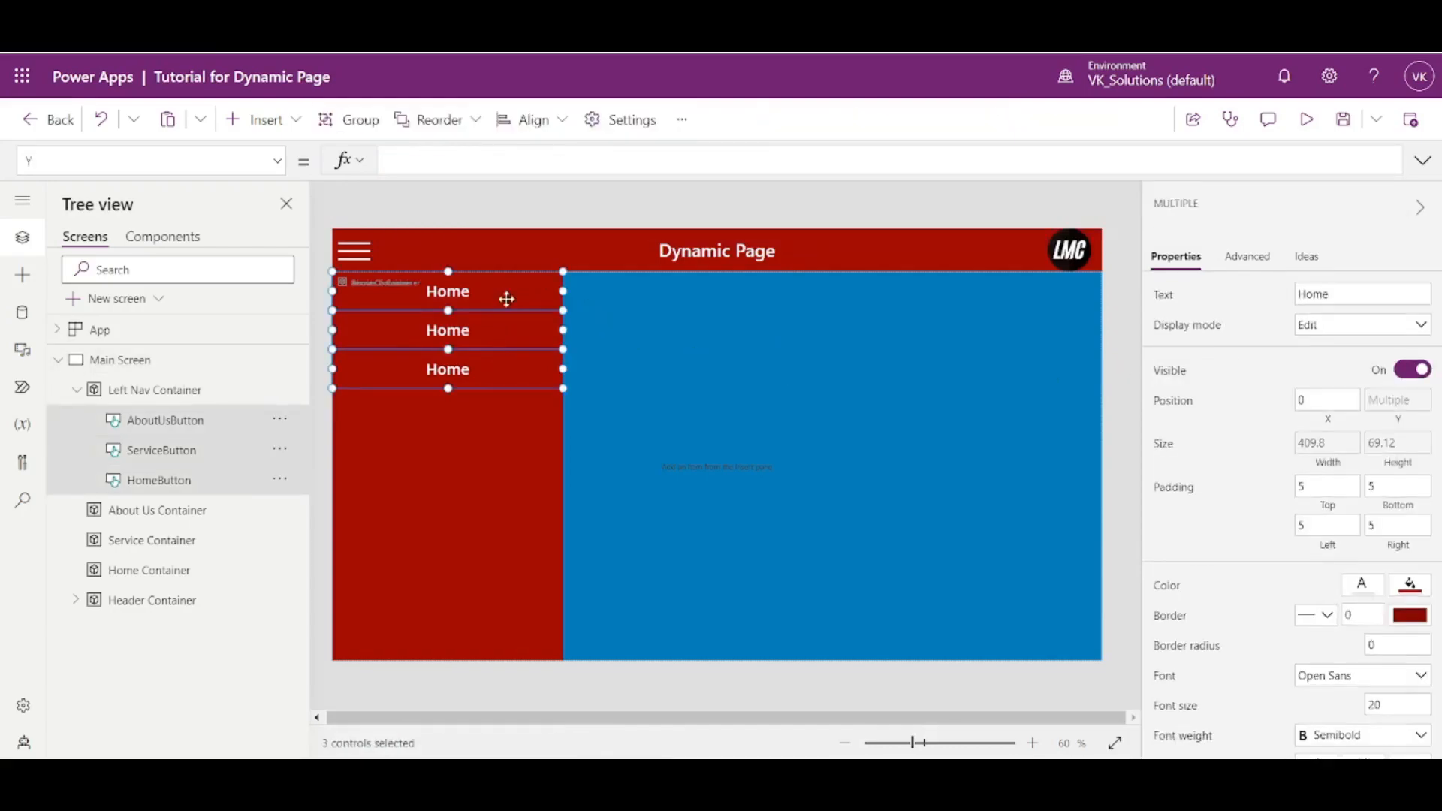
left_click(1412, 587)
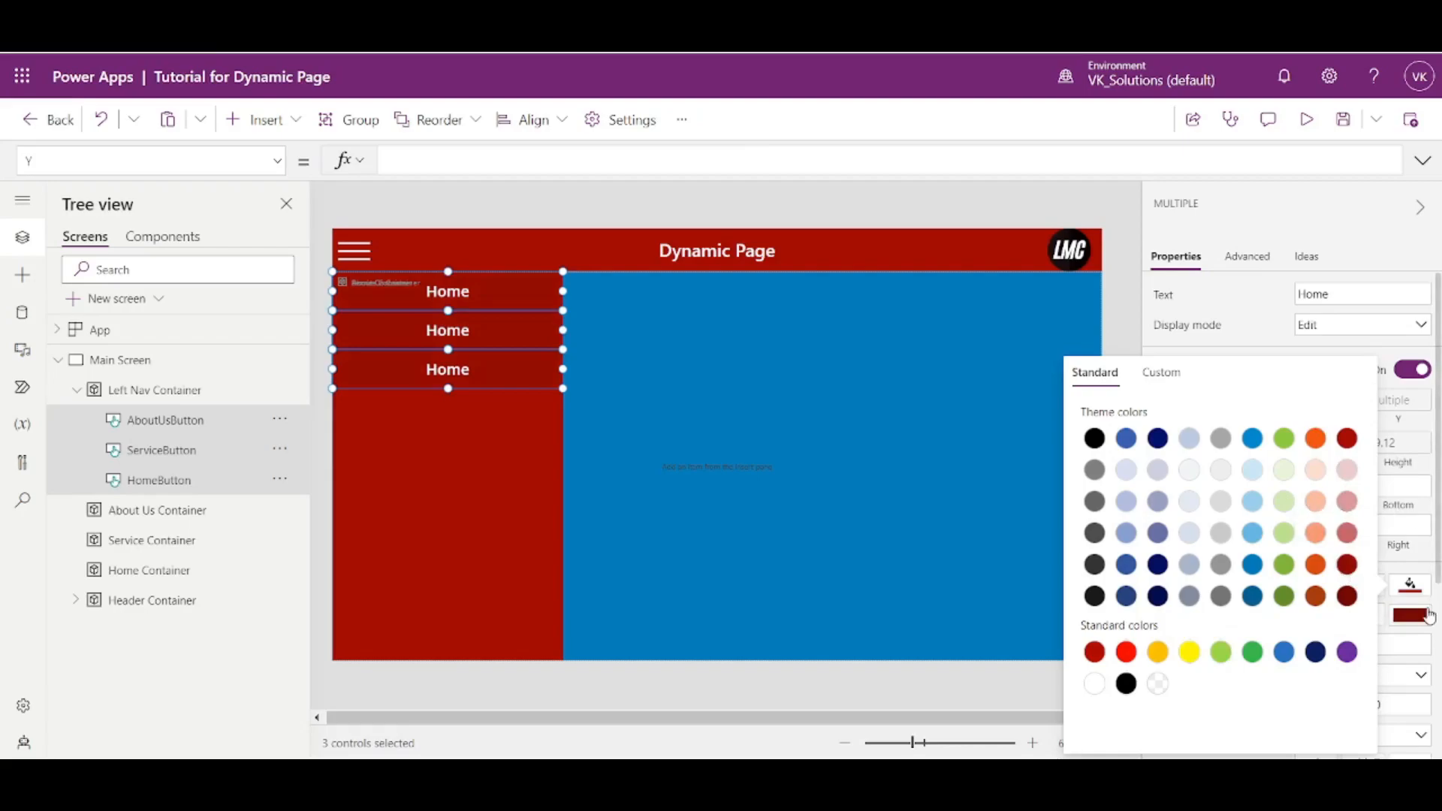
left_click(1348, 598)
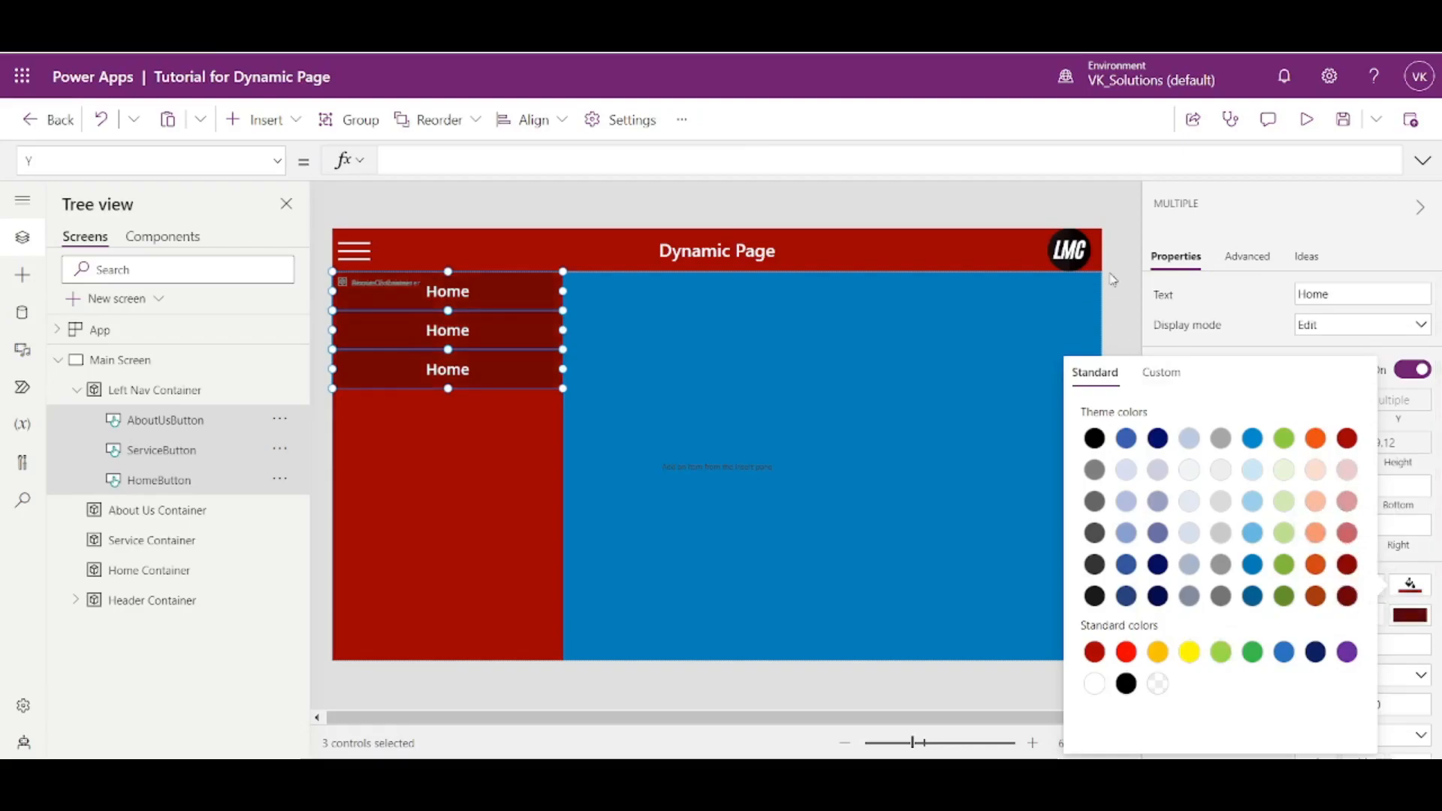
left_click(1350, 568)
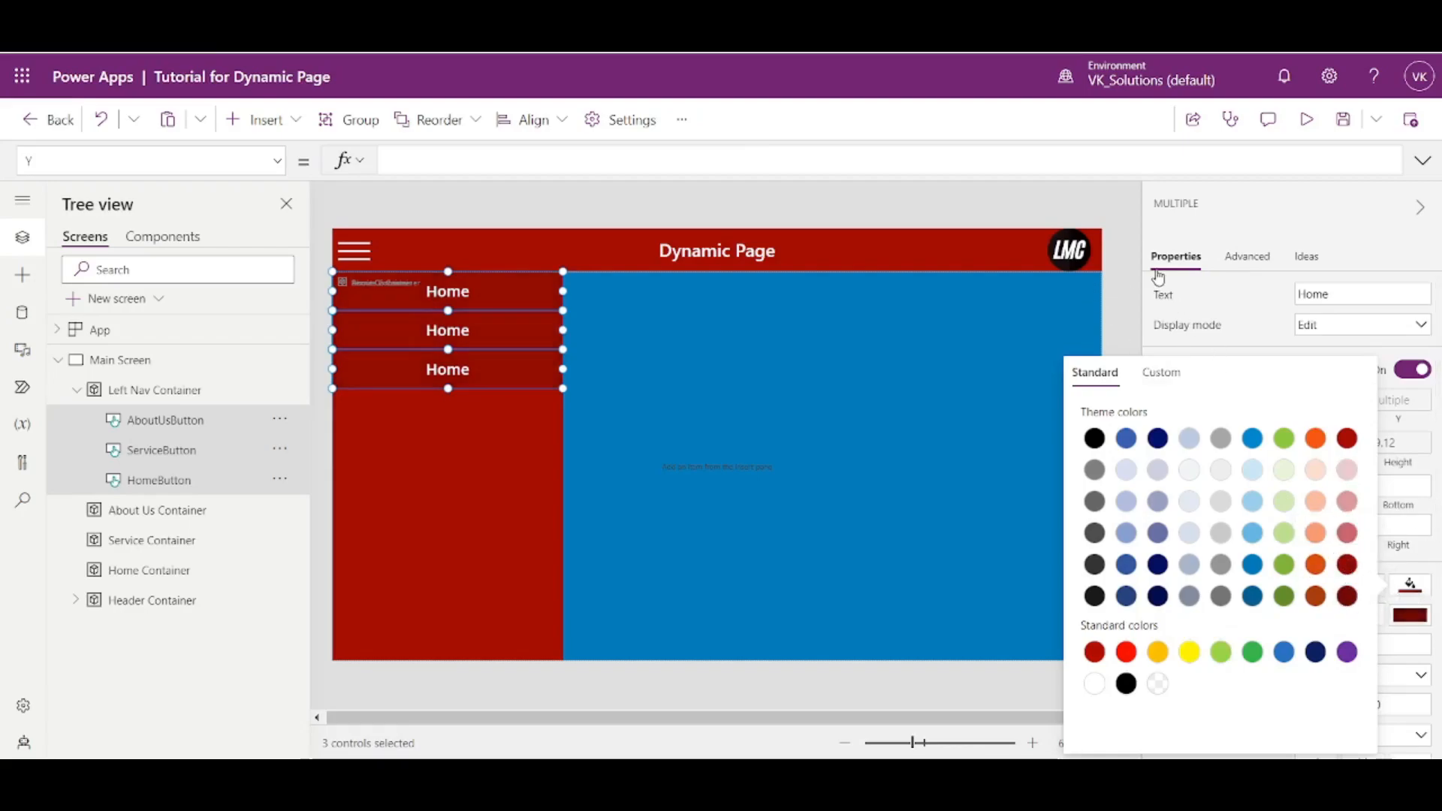
left_click(1135, 256)
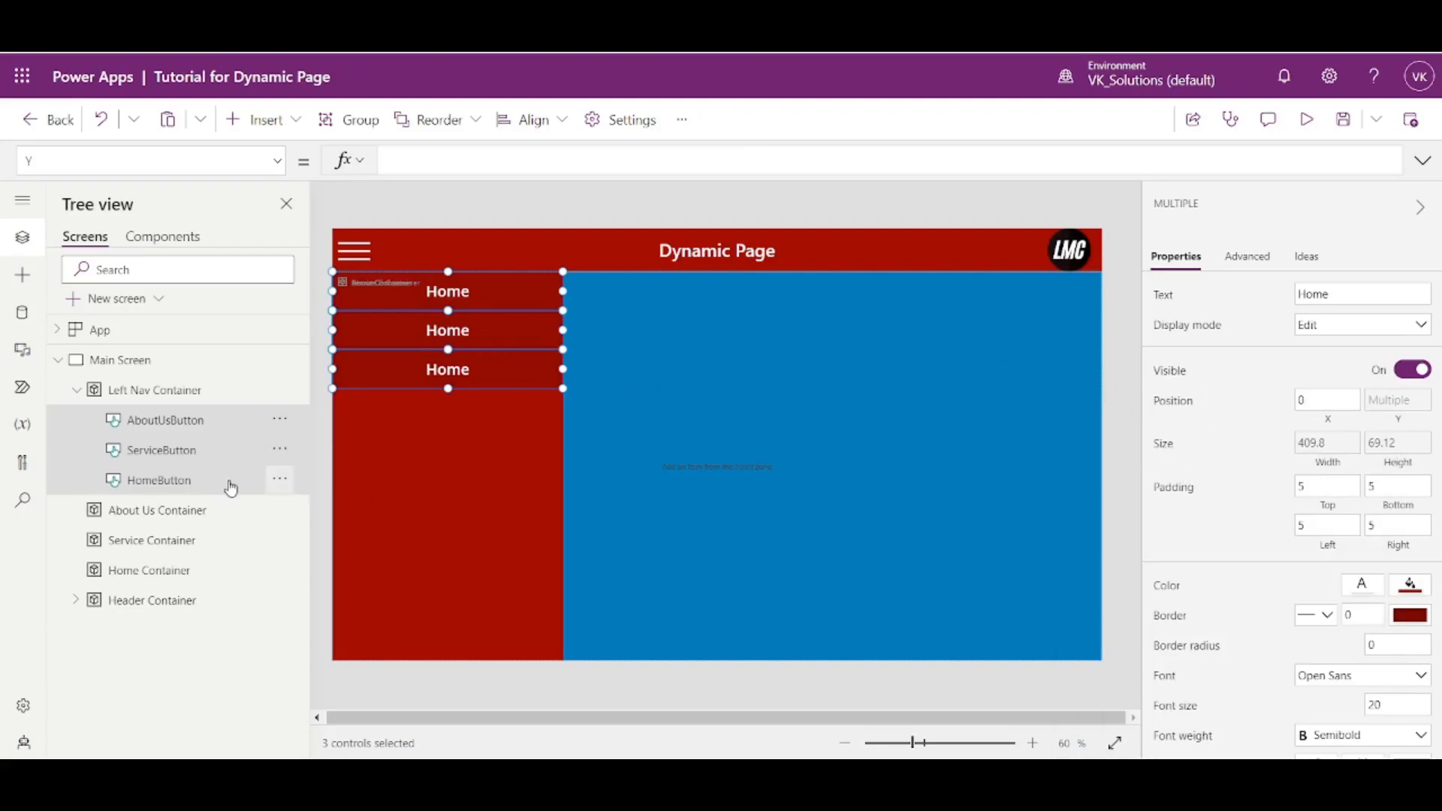
- Set ServiceButton's text to "Service" and AboutUsButton's text to "About Us"
left_click(204, 447)
double_click(1325, 297)
type("Service")
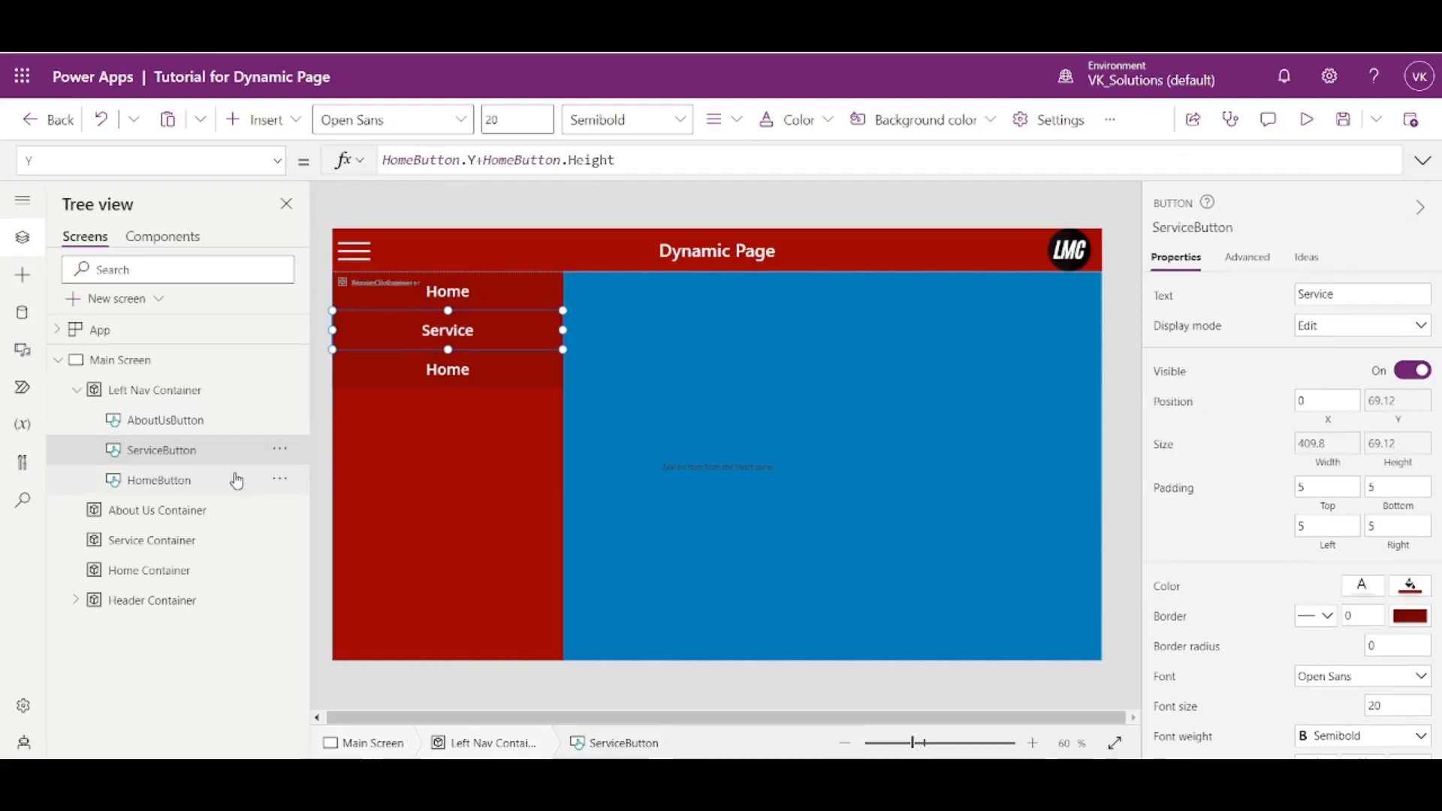
left_click(230, 481)
left_click(245, 427)
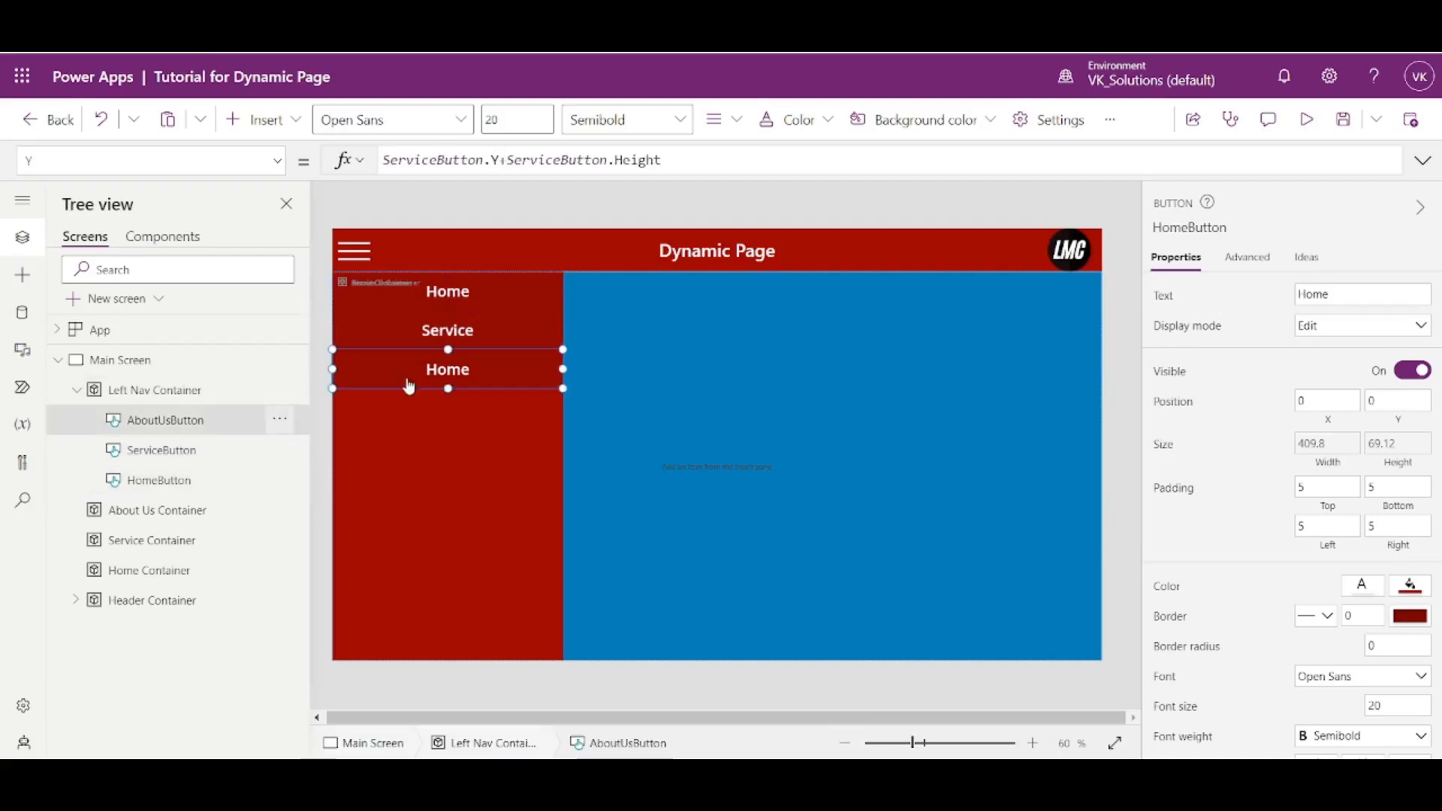
double_click(1311, 295)
type("About Us")
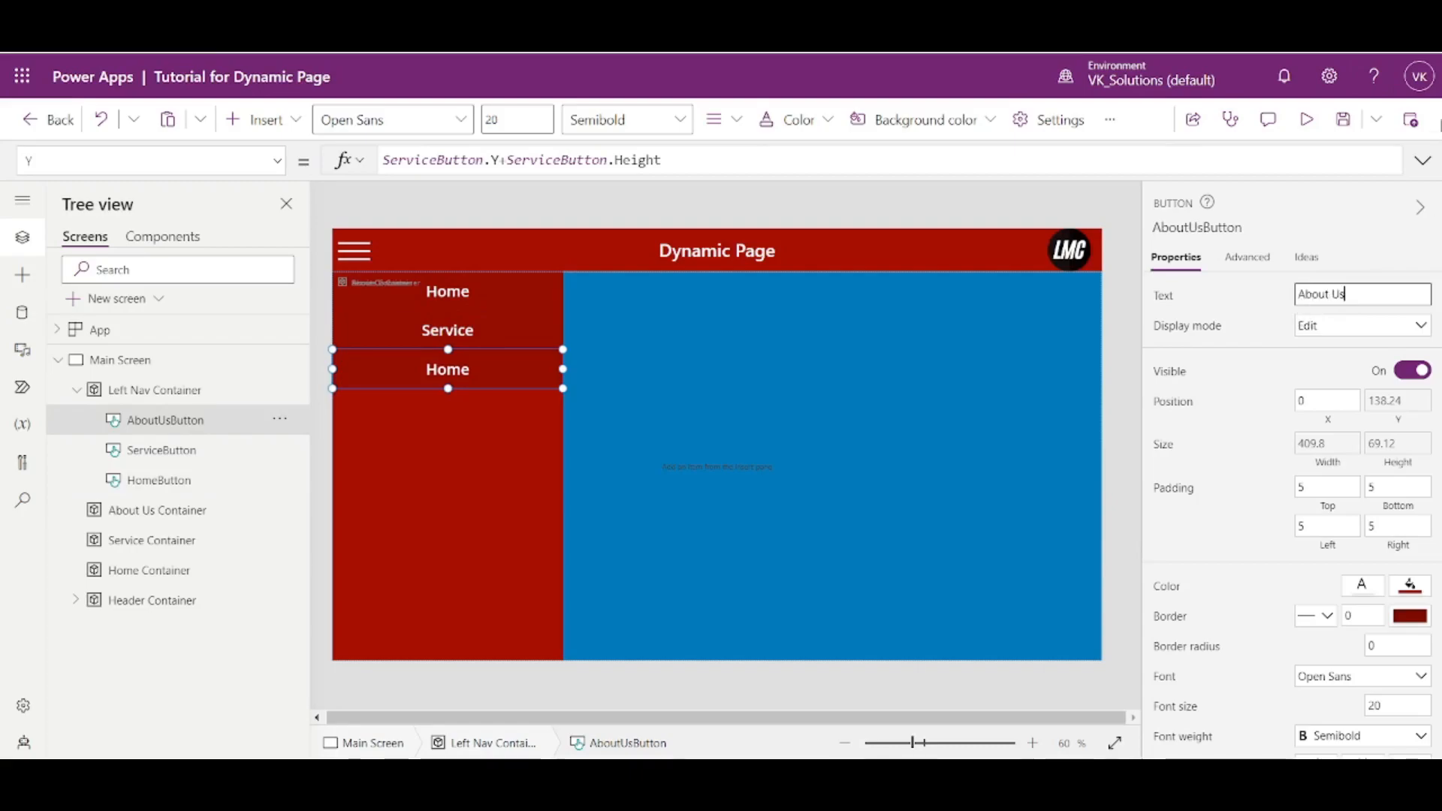
left_click(1374, 248)
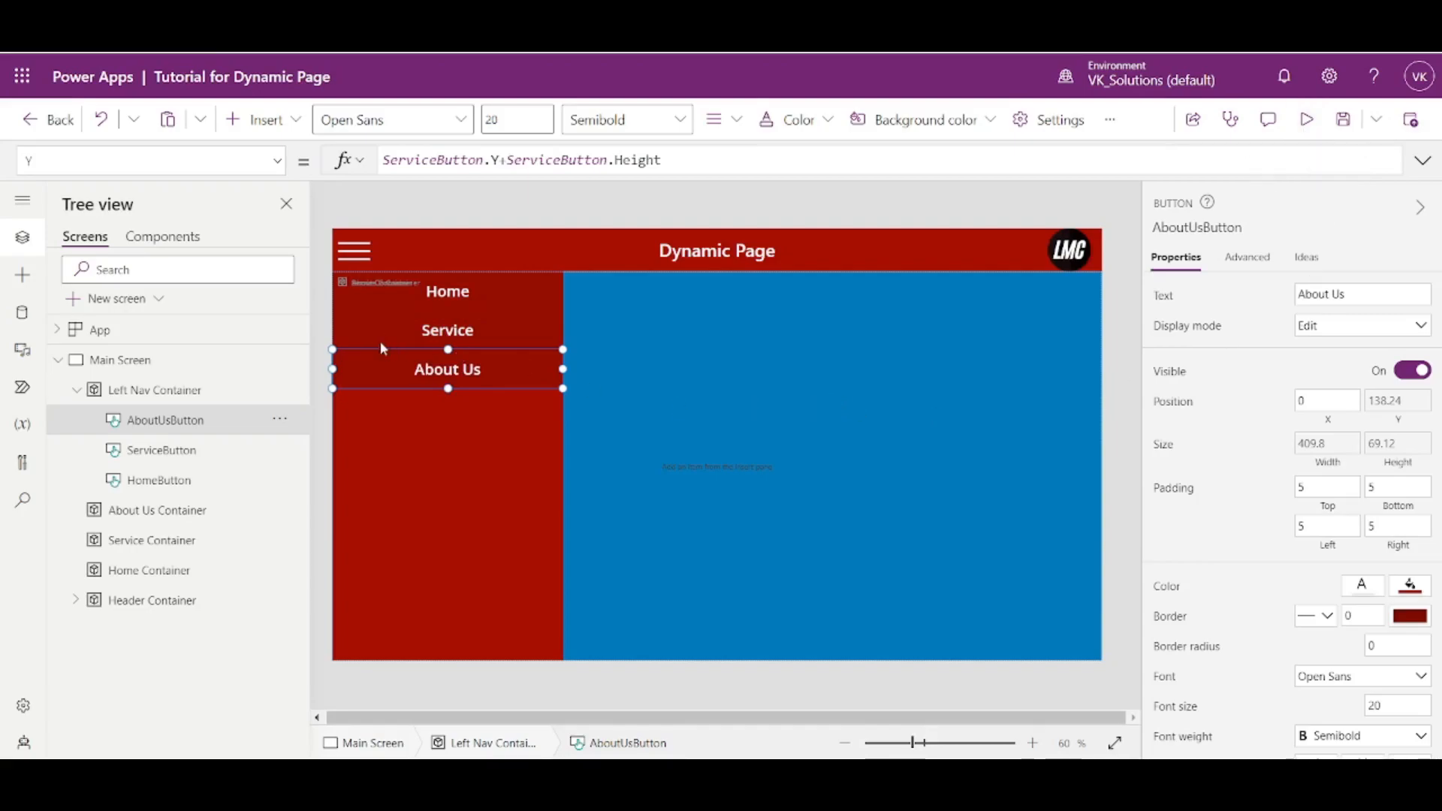
- Set the font size of all three navigation buttons together to 16 and preview the app
left_click(447, 345, "shift")
left_click(451, 290, "shift")
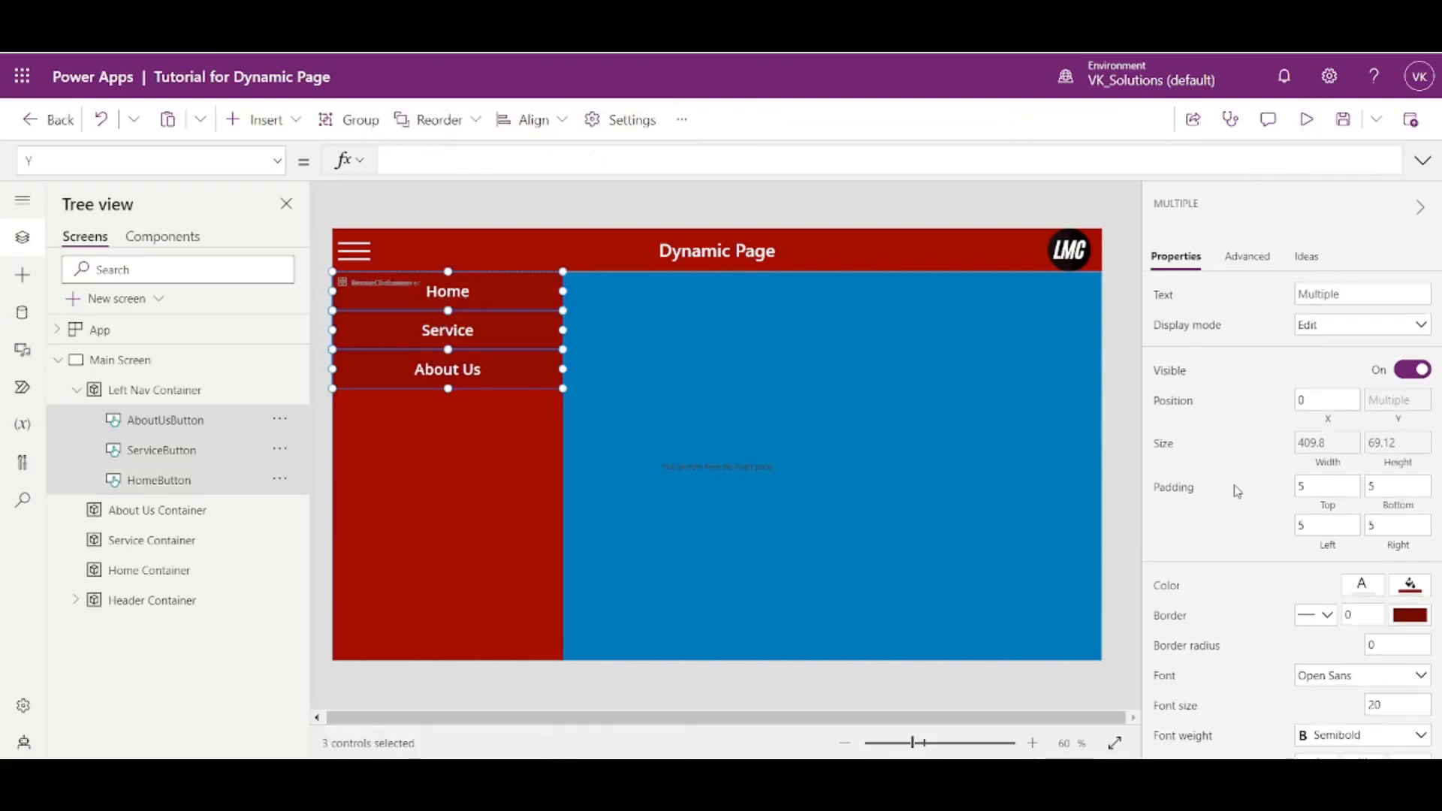
scroll(1342, 482, "down", 3)
left_click(1375, 426)
left_click_drag(1382, 426, 1354, 429)
type("16")
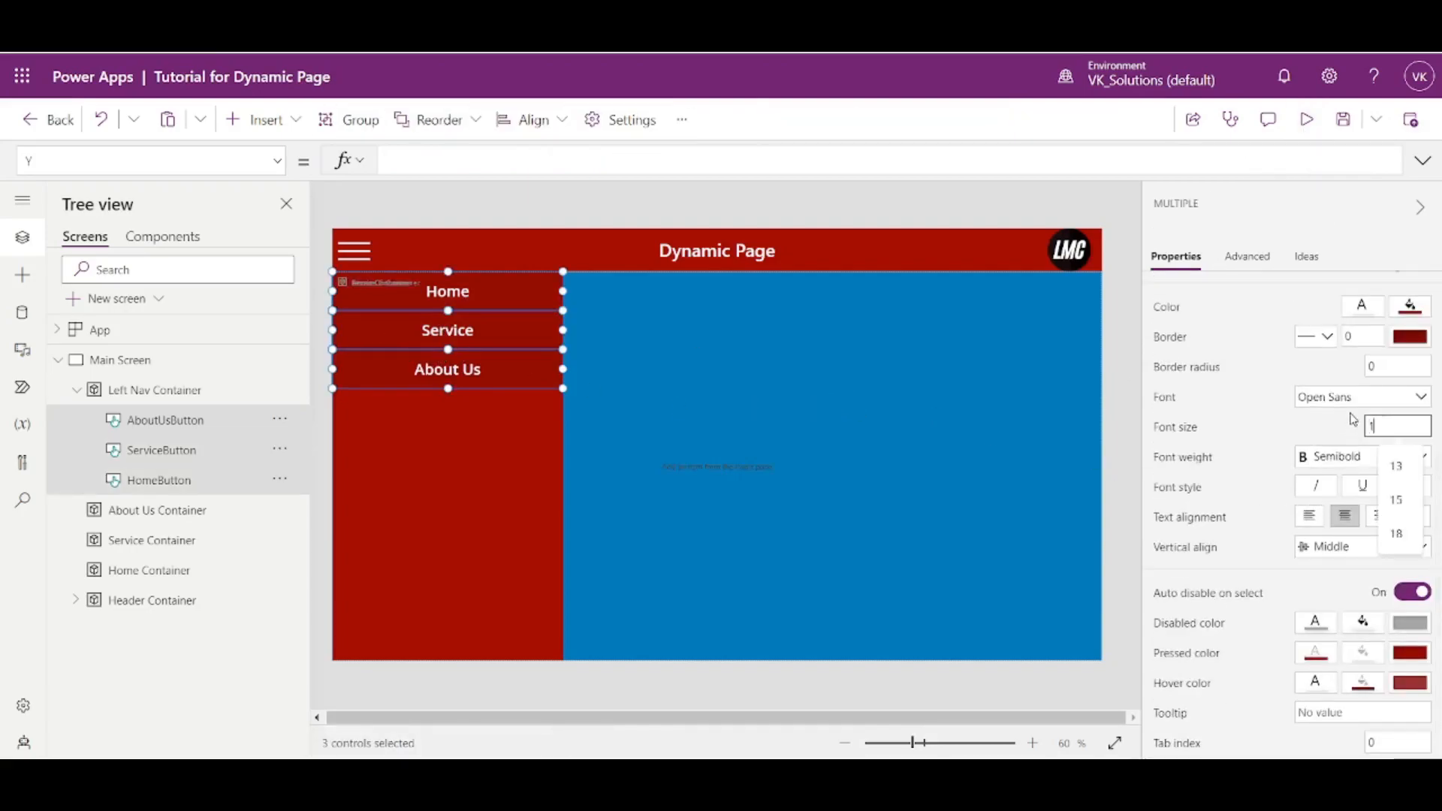
left_click(1270, 431)
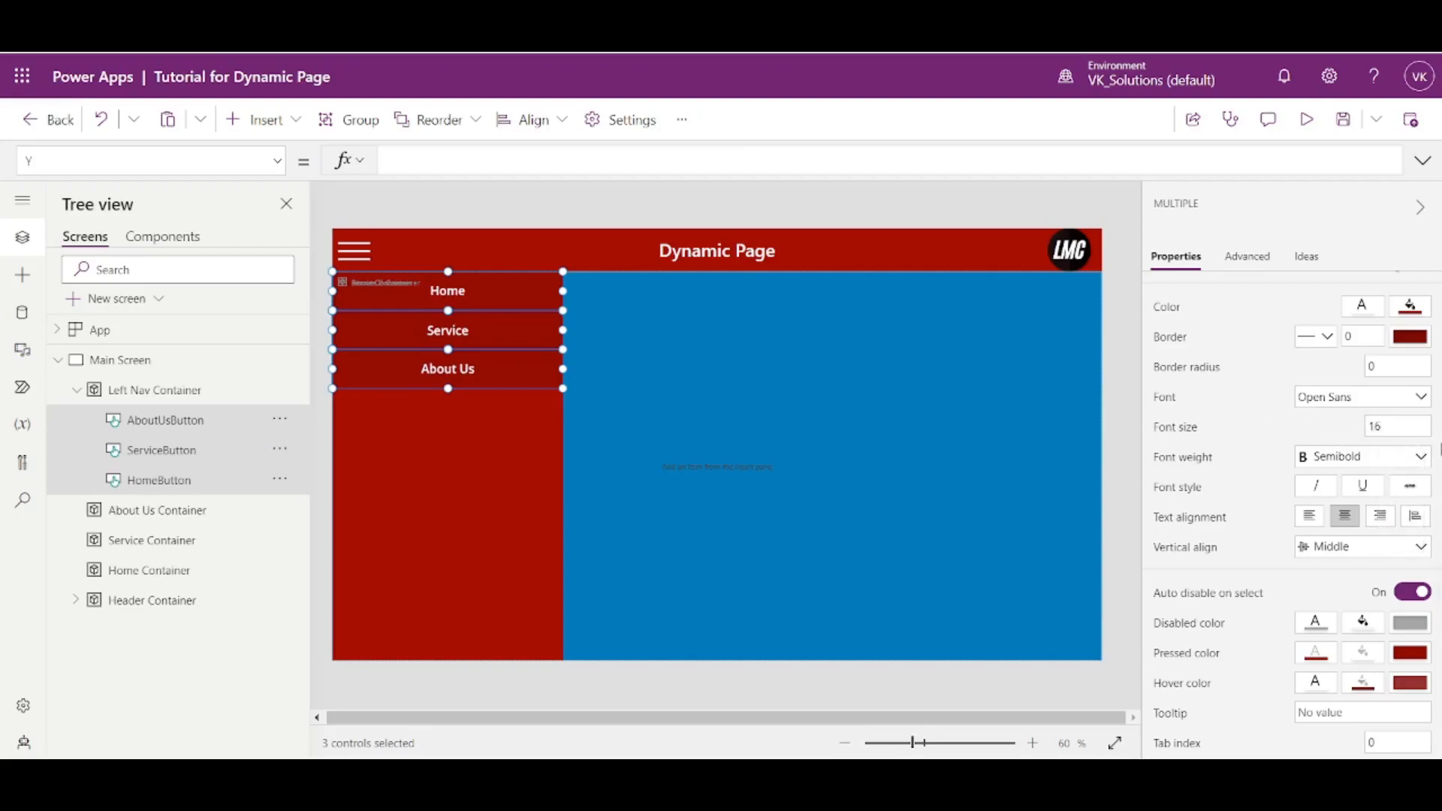
left_click(1307, 119)
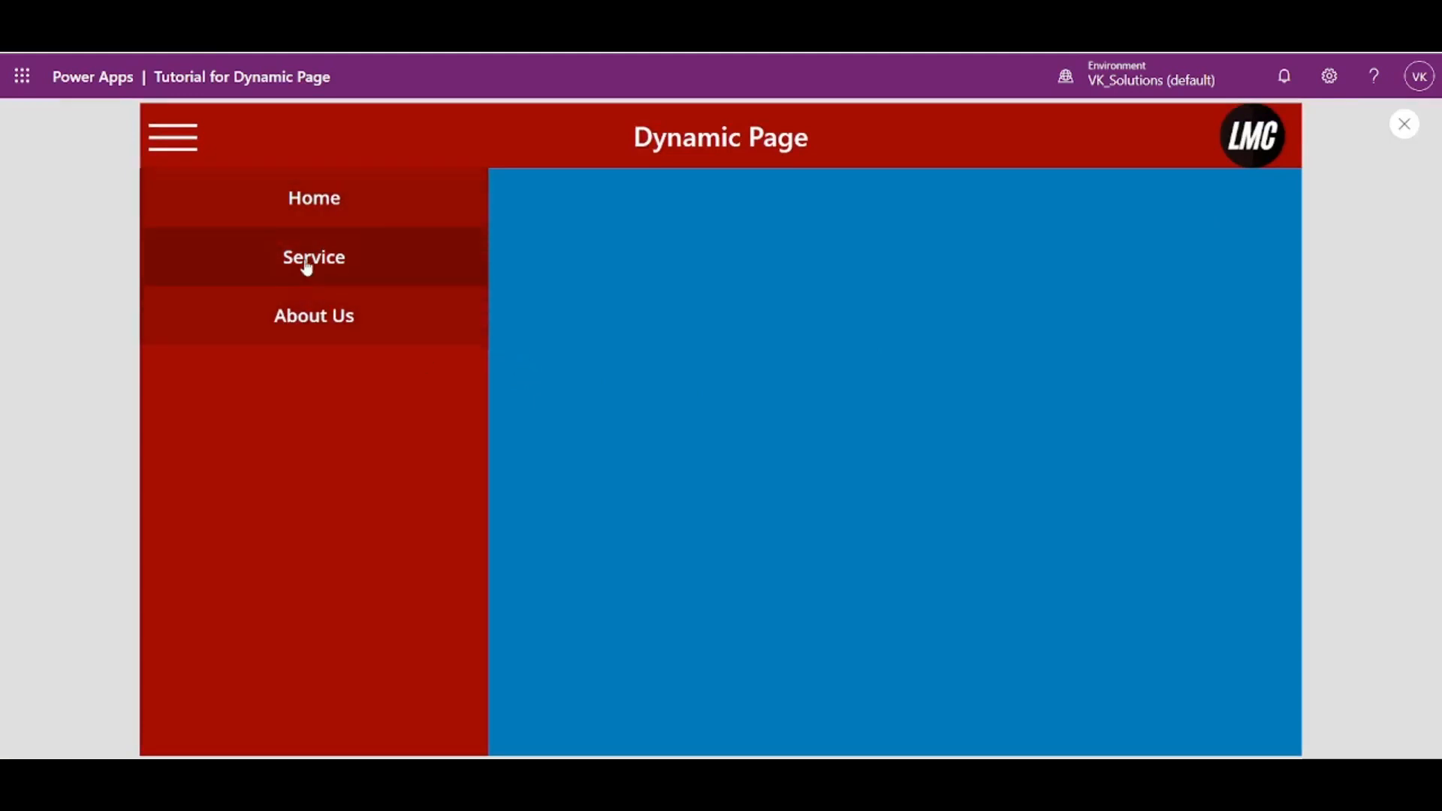
left_click(1402, 120)
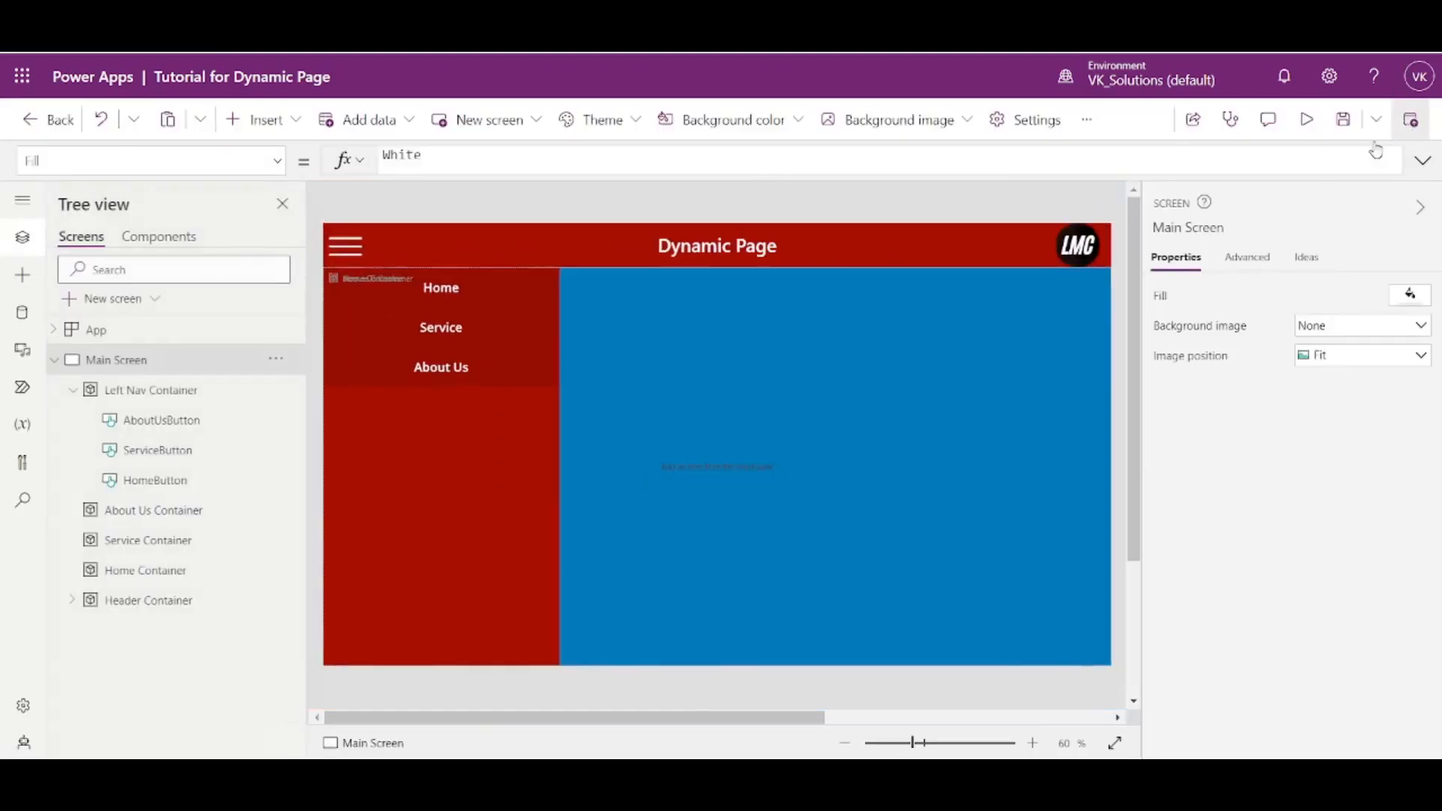
- Give HomeButton a white fill and the base red theme text color, and check it in the app preview
left_click(466, 295)
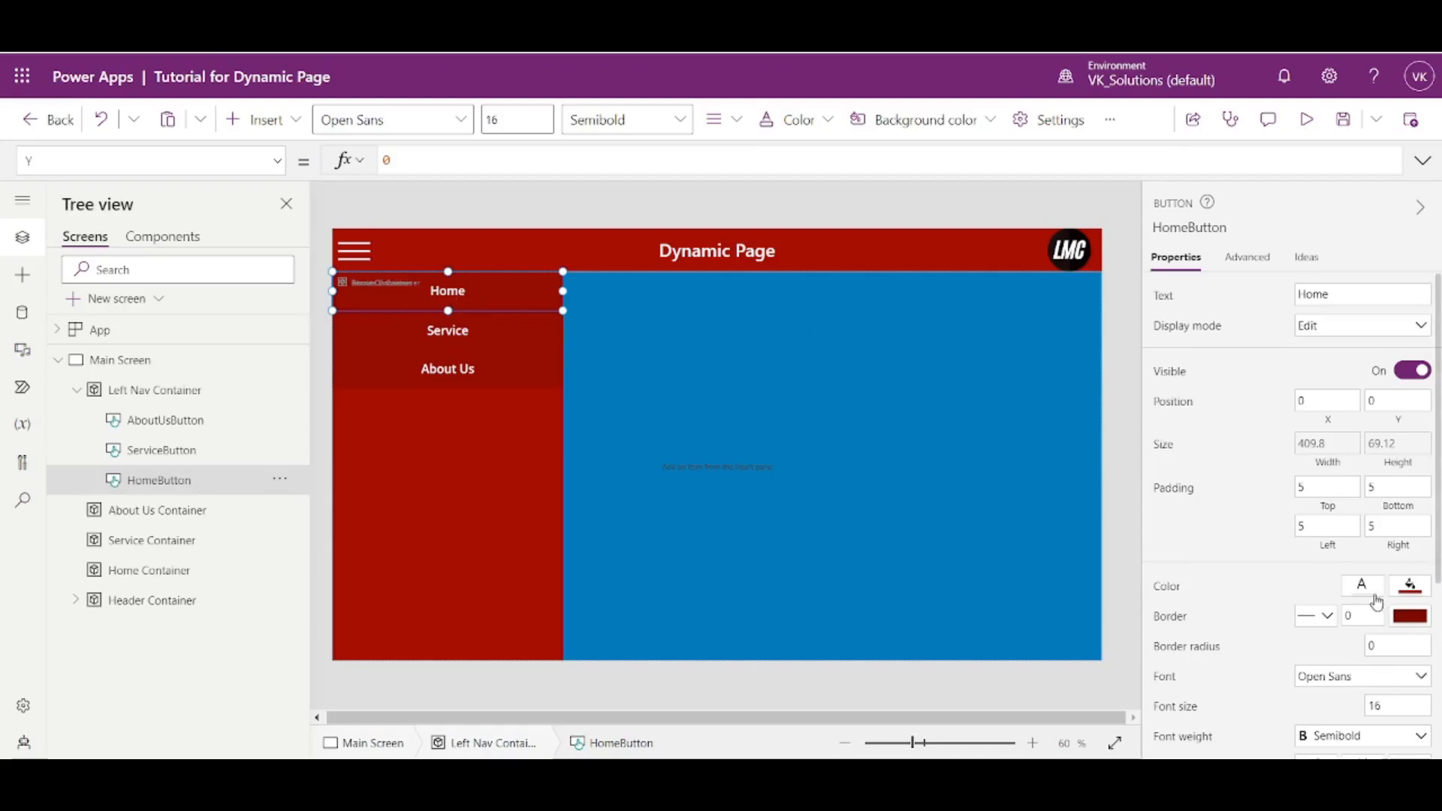
left_click(1410, 585)
left_click(1094, 683)
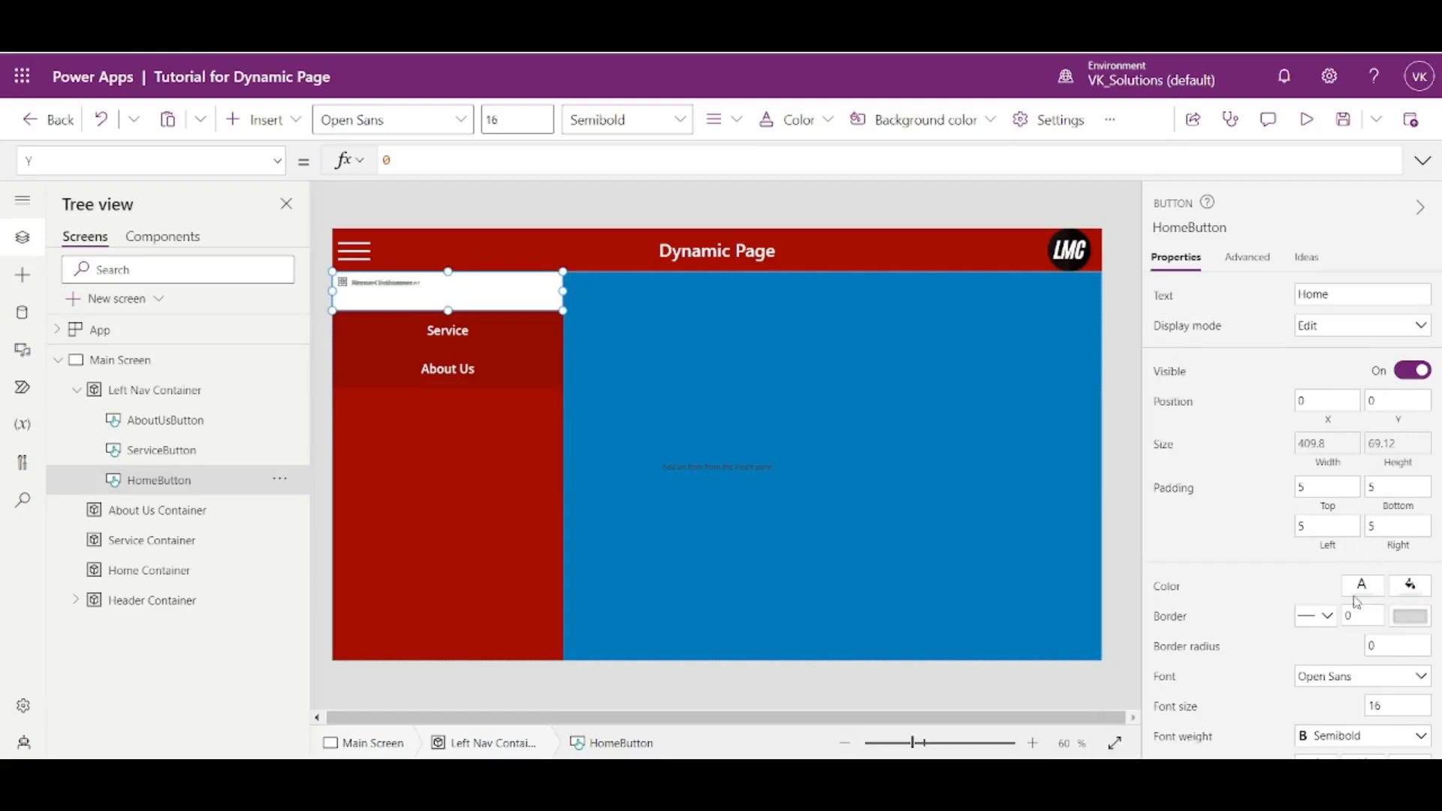
left_click(1361, 587)
left_click(1301, 439)
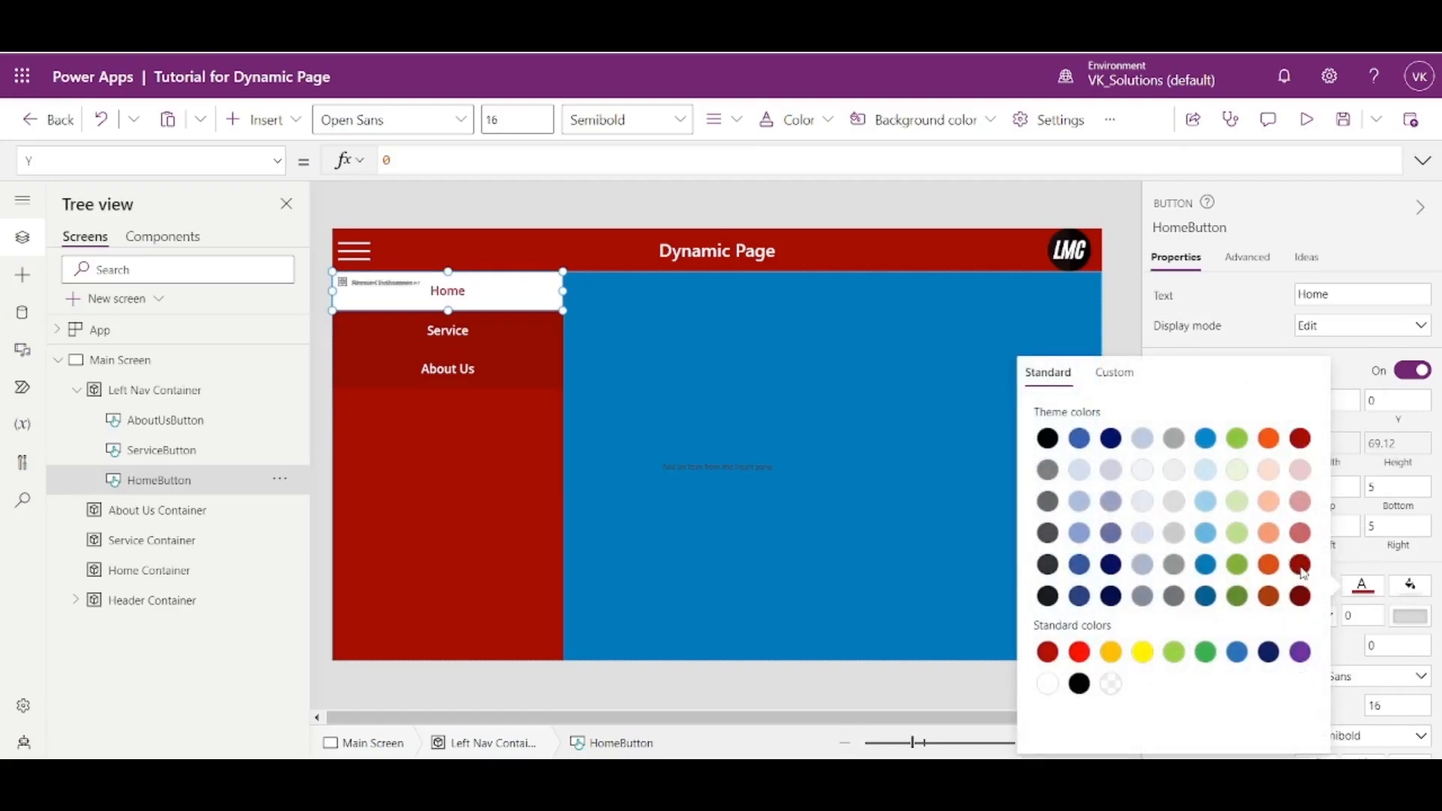
left_click(1122, 325)
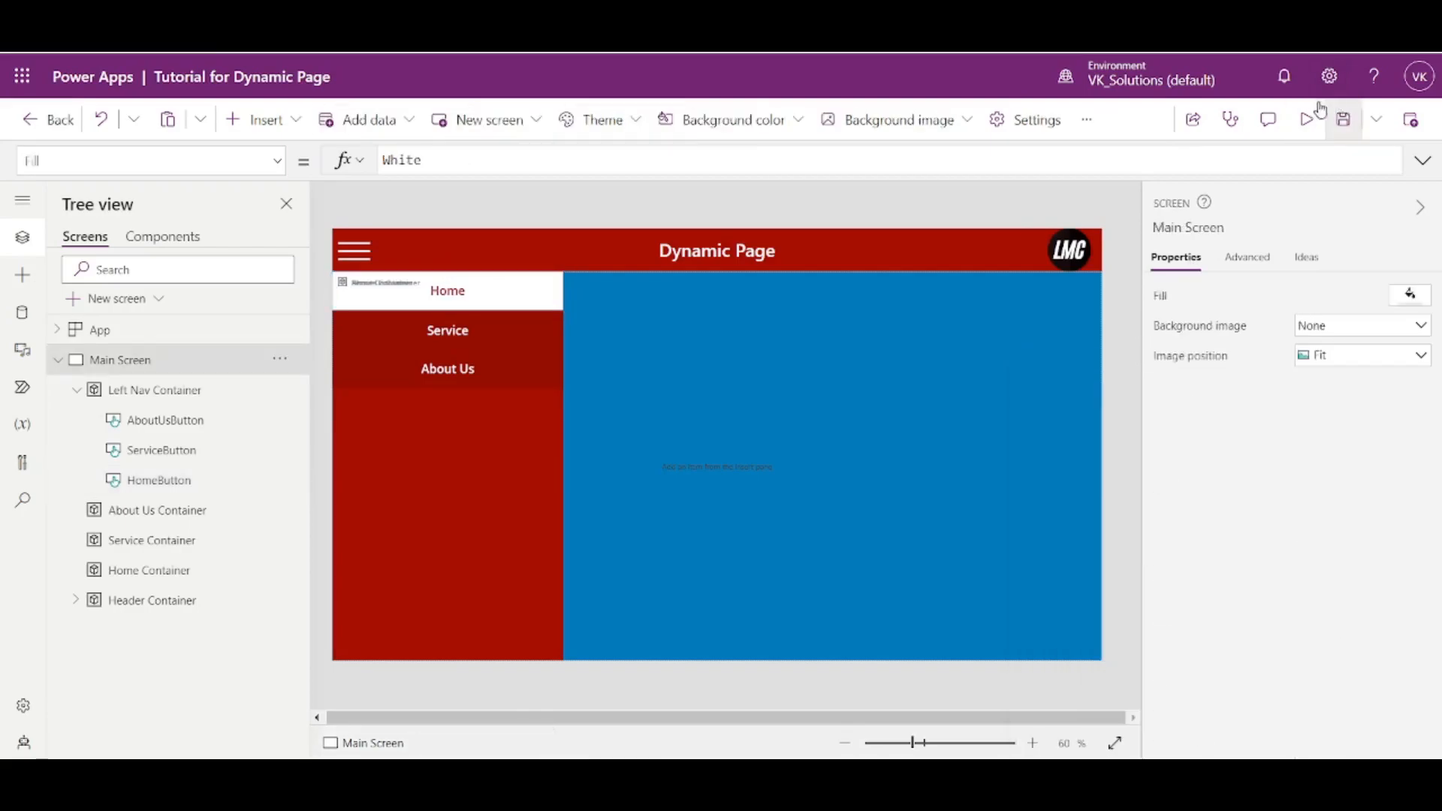
left_click(1307, 119)
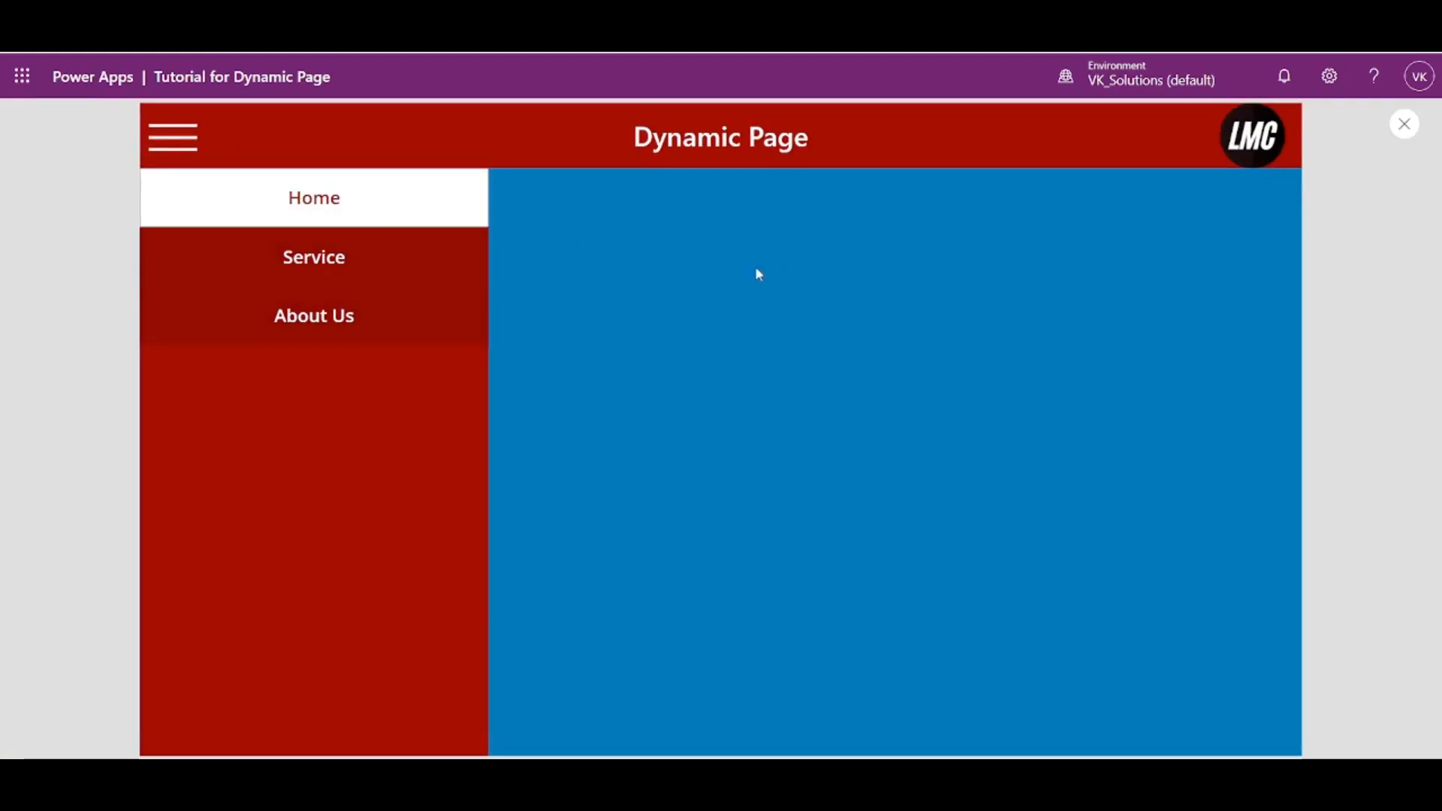
left_click(1405, 124)
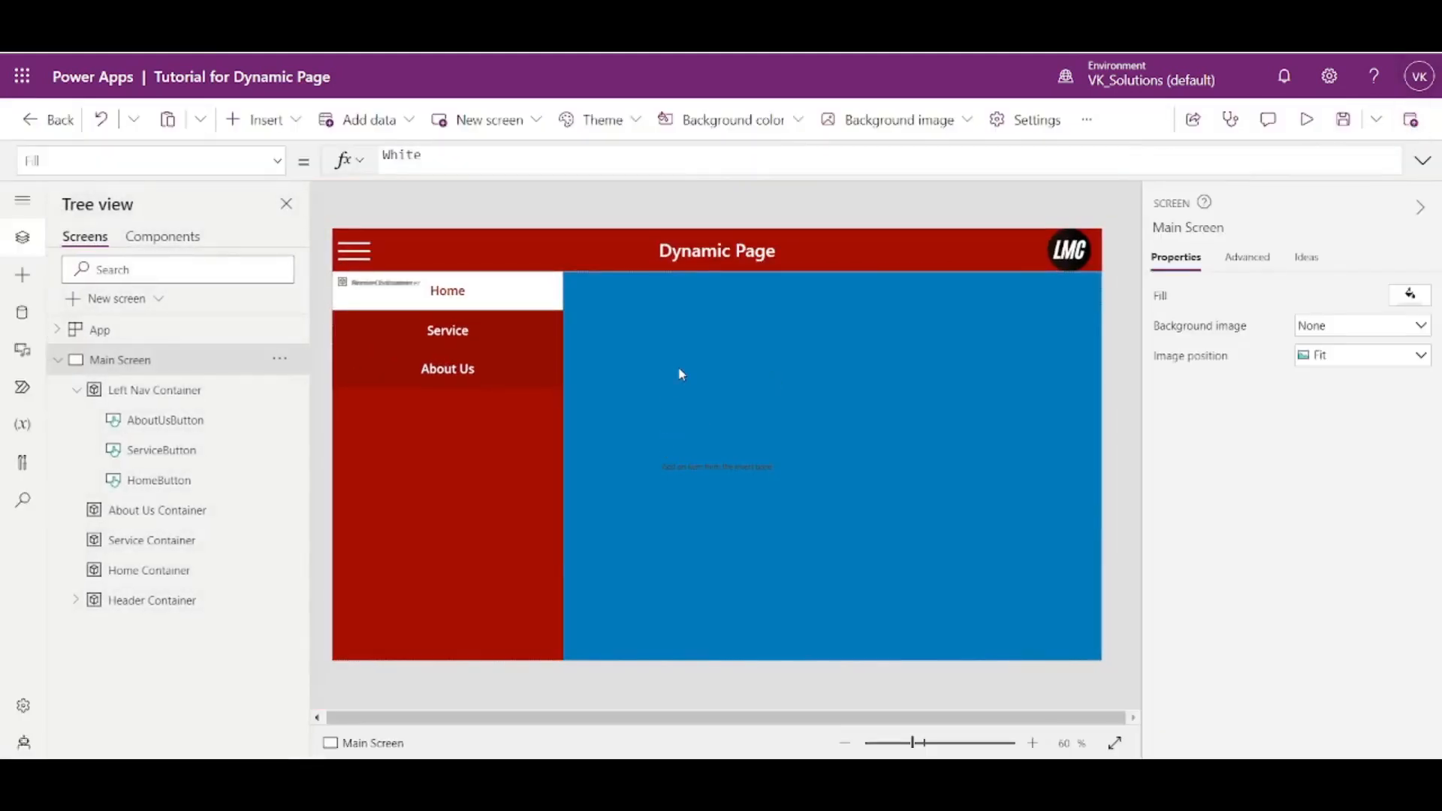
- Set the Service Container's fill to the standard green, RGBA(54, 176, 75, 1)
left_click(169, 457)
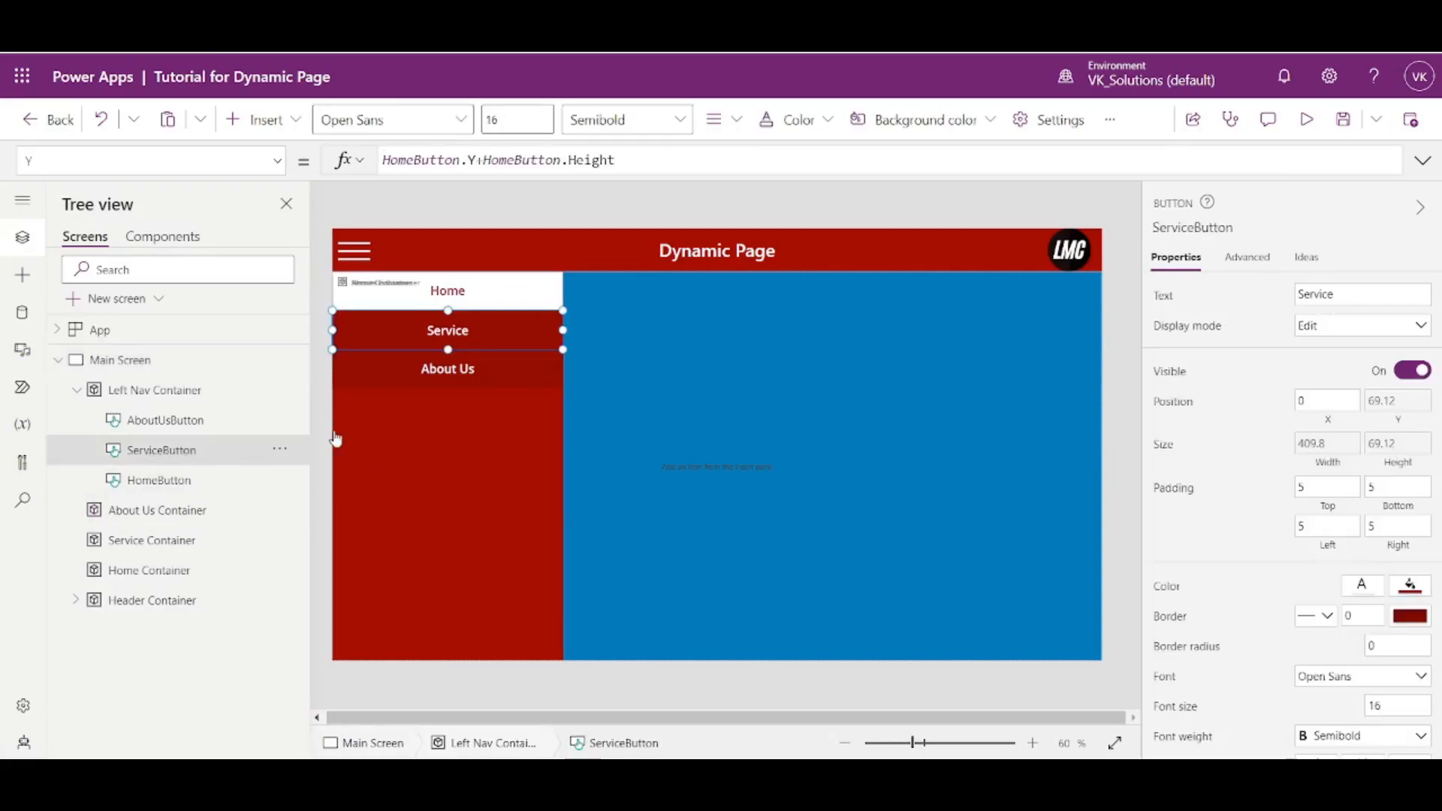
left_click(75, 390)
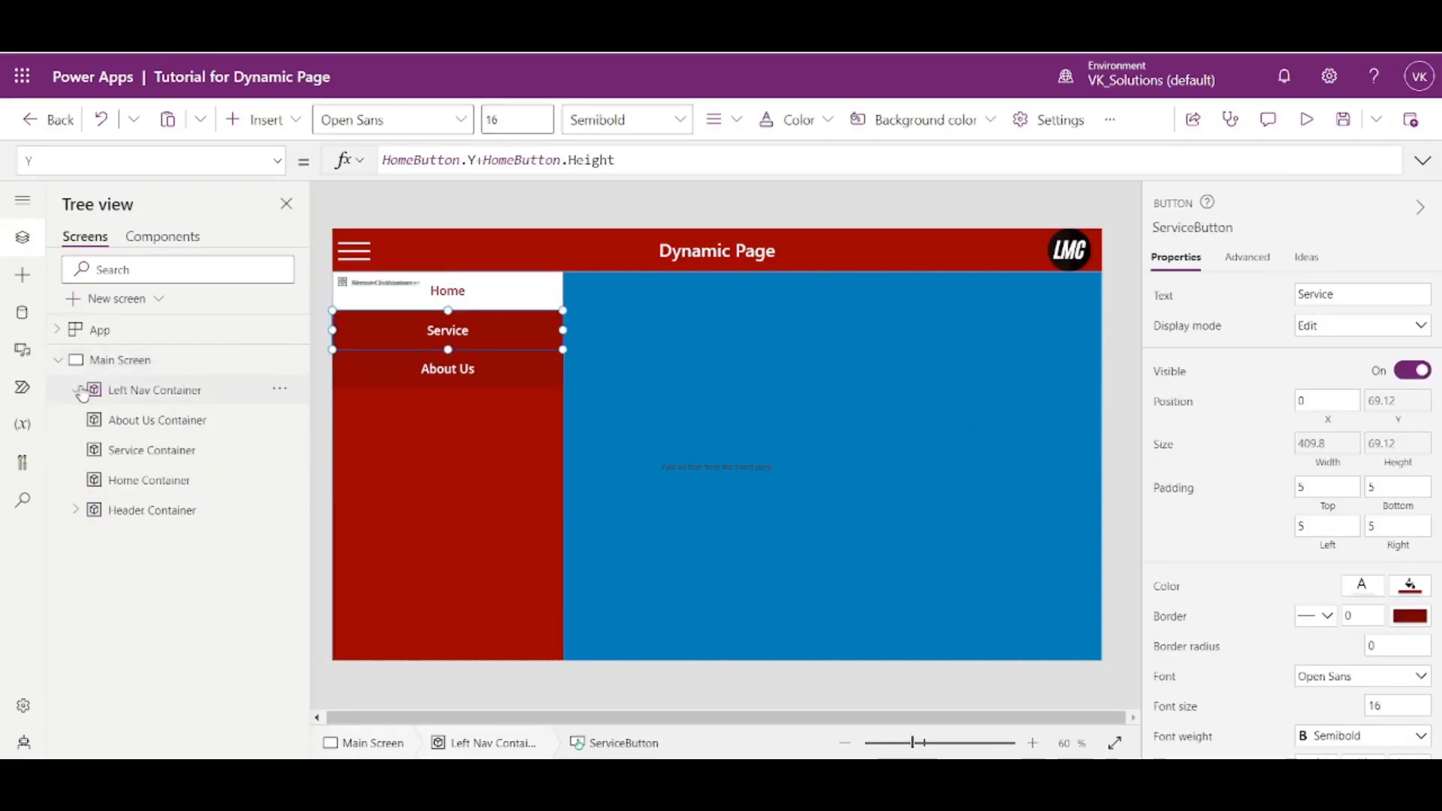
left_click(127, 455)
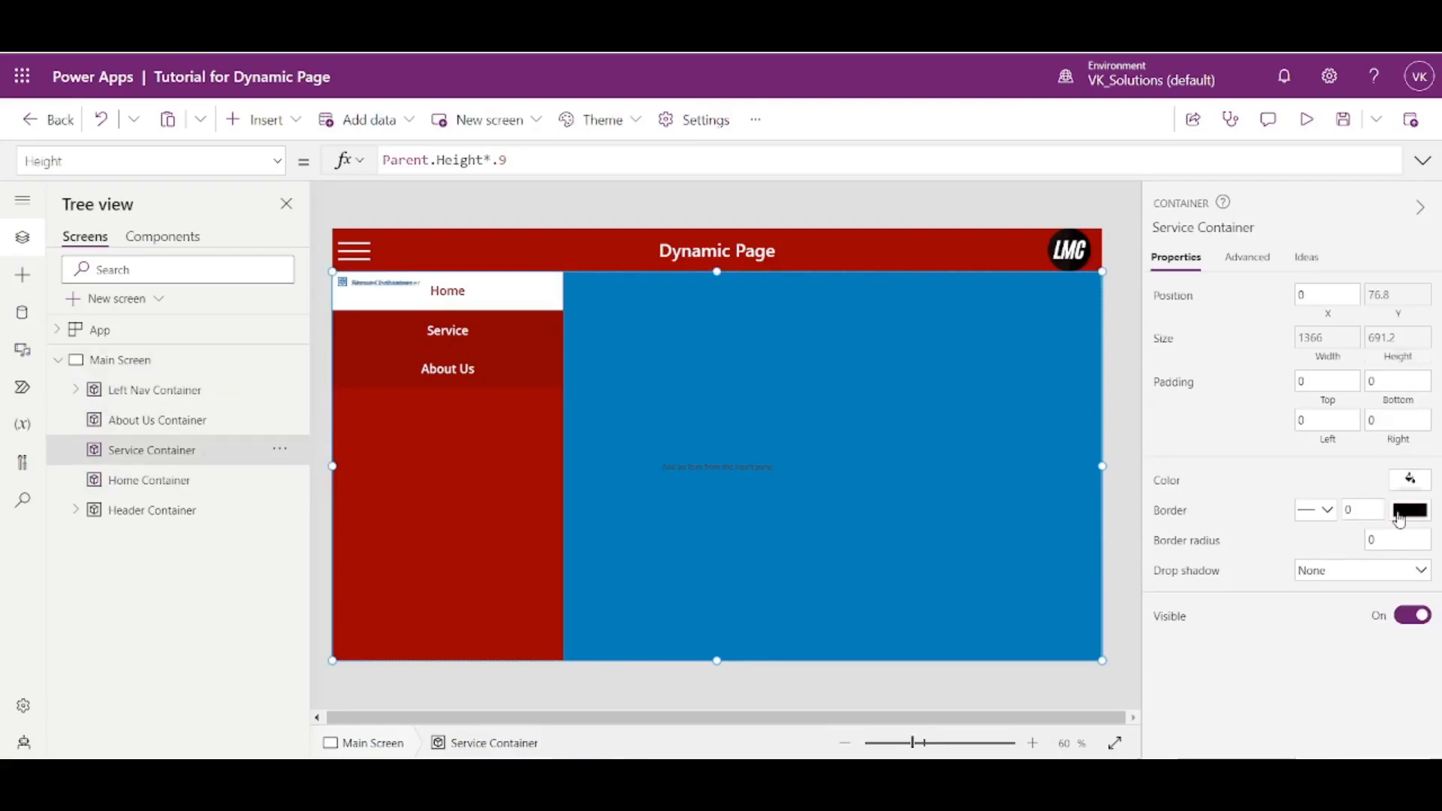
left_click(1409, 481)
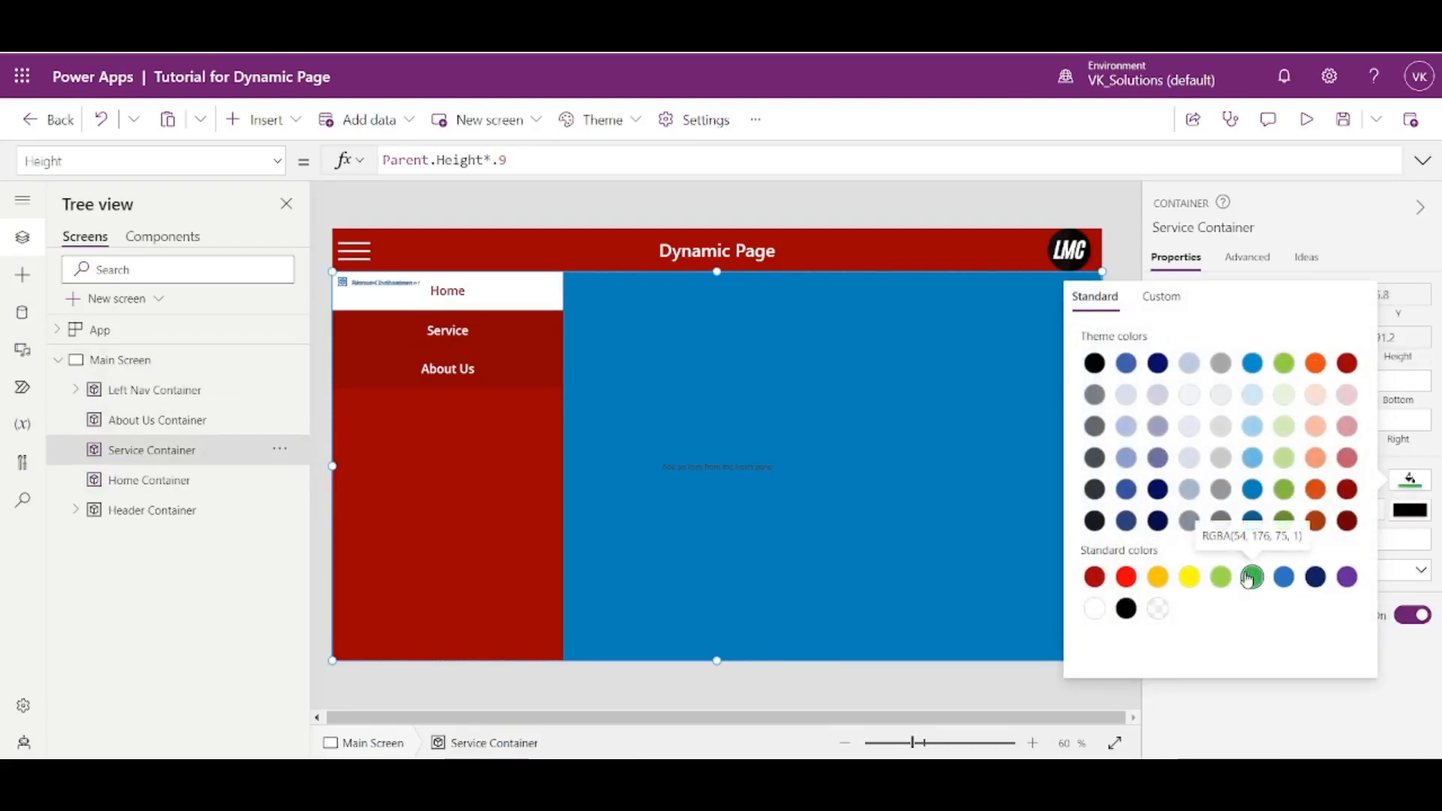
left_click(1252, 577)
- Set the About Us Container's fill to the standard amber-orange color
left_click(214, 420)
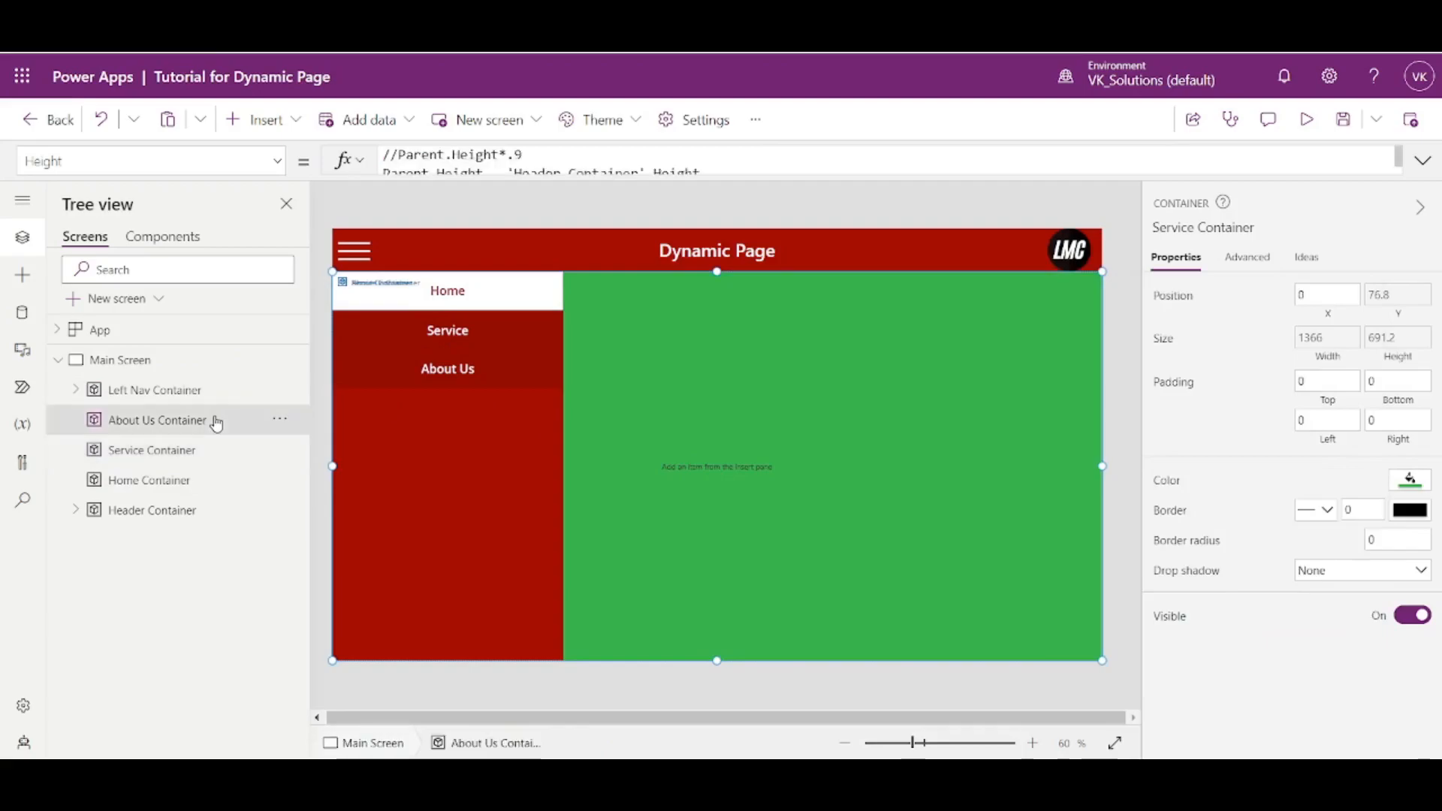
left_click(1410, 481)
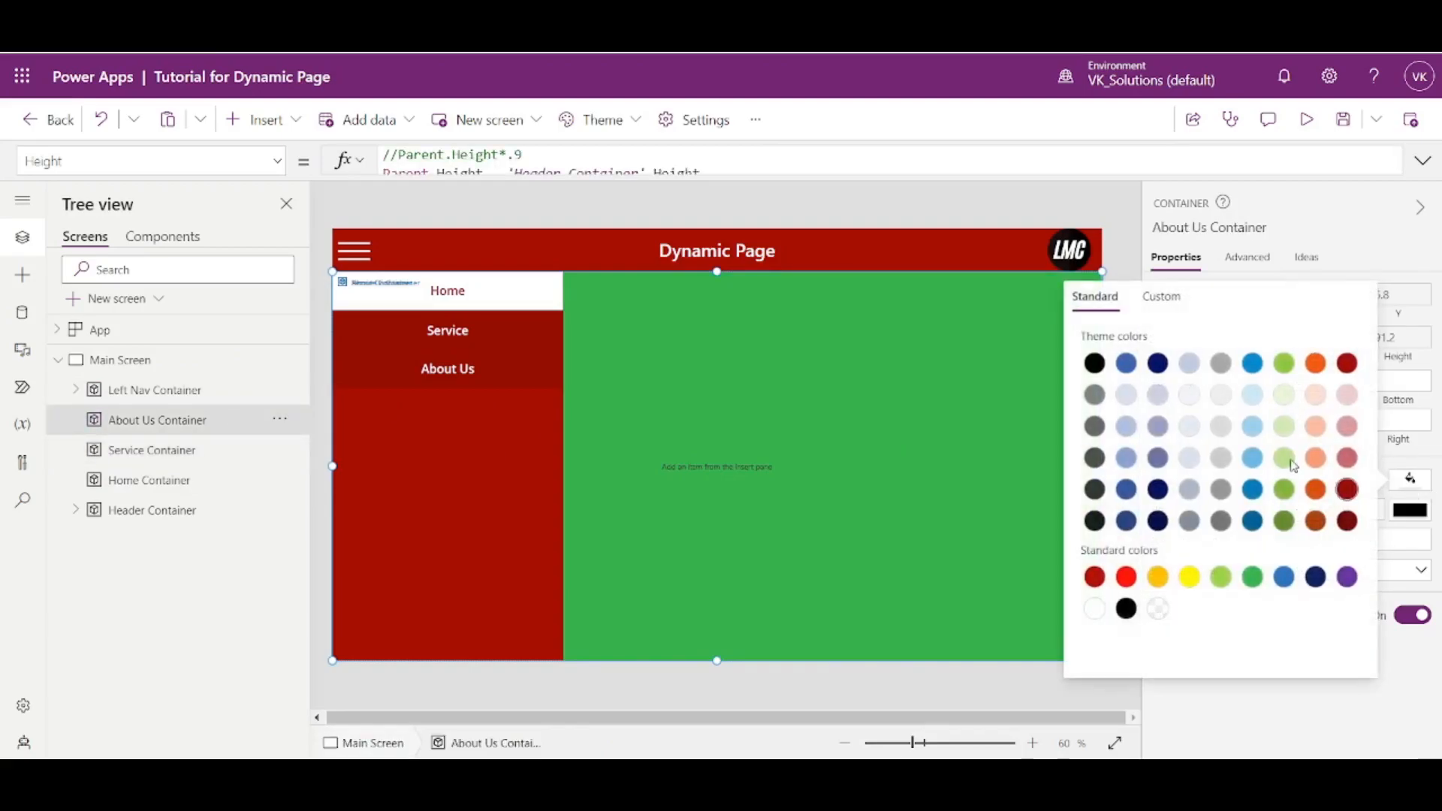
left_click(1158, 577)
left_click(1132, 231)
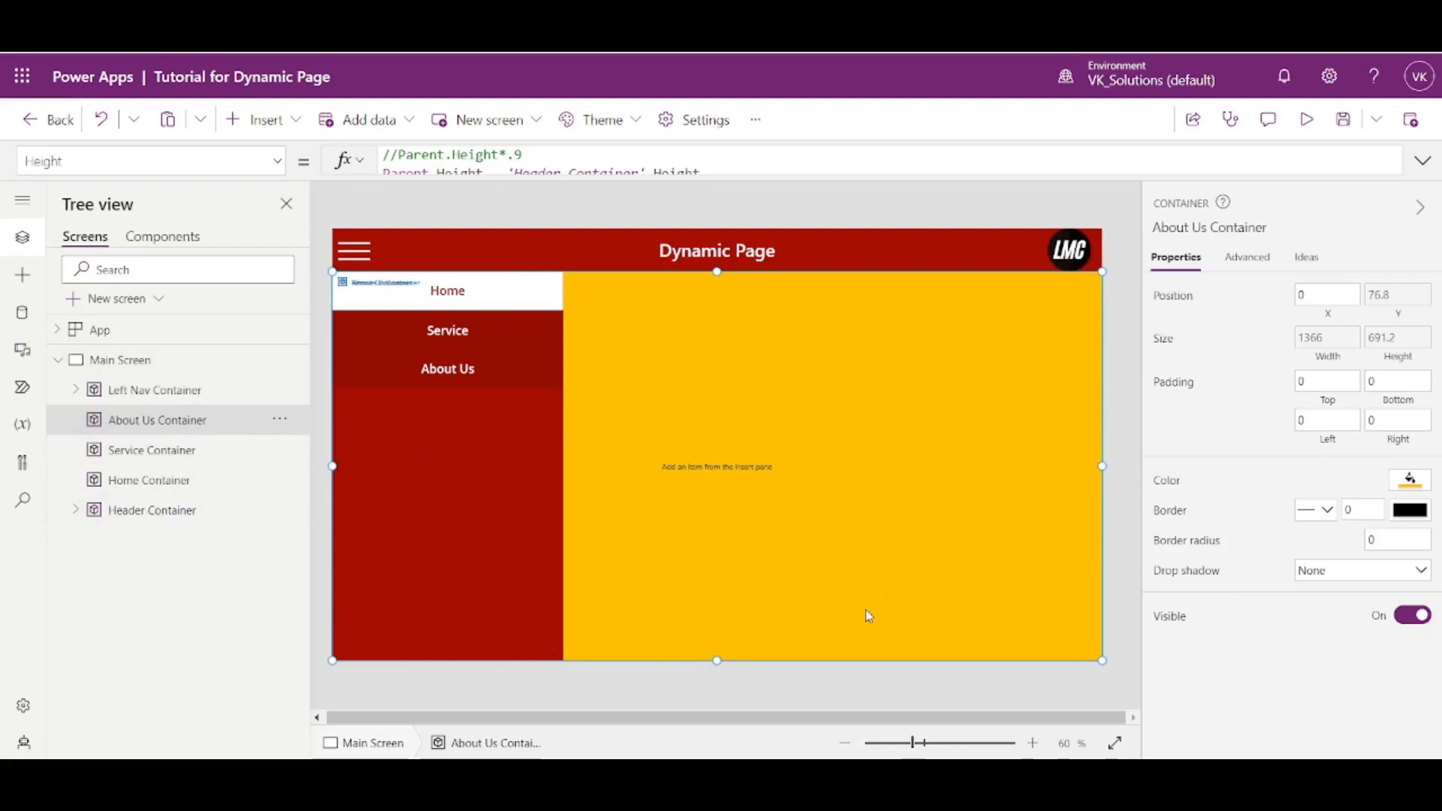
left_click(133, 488)
left_click(139, 451)
left_click(151, 421)
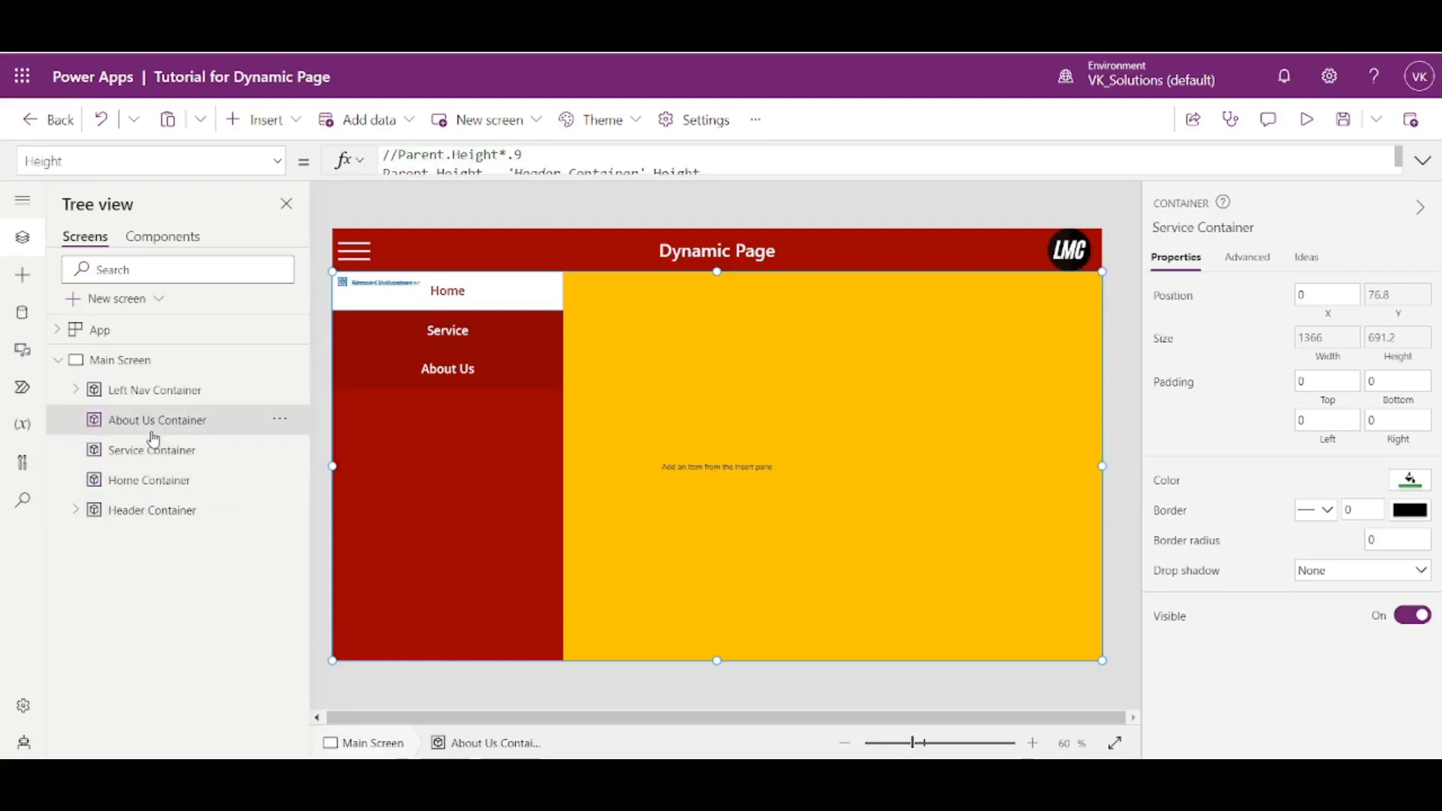
- Enter the formula Set(varHomeVisible,true); in the App object's OnStart property
left_click(109, 333)
left_click(277, 161)
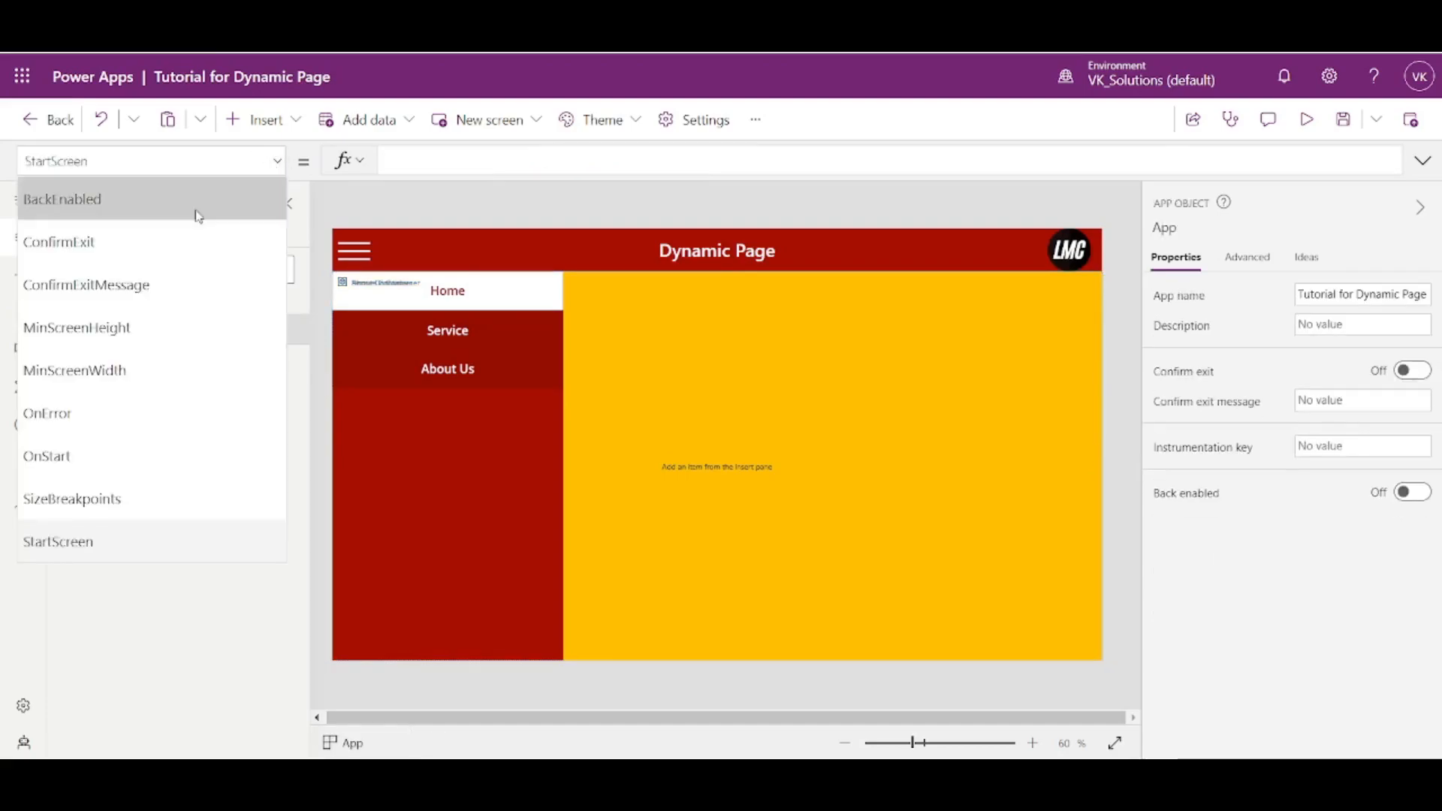
left_click(131, 456)
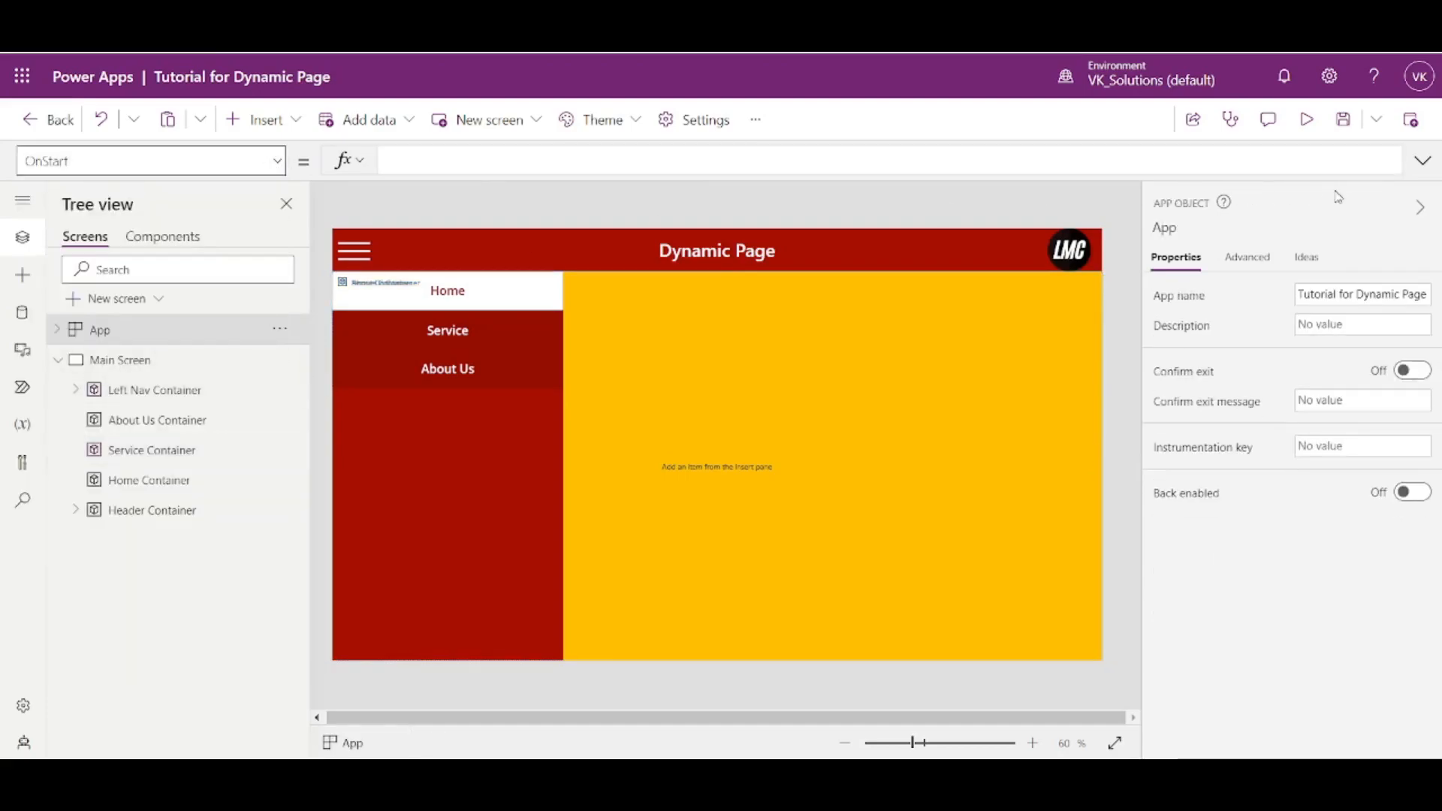
left_click(1423, 160)
type("Set(")
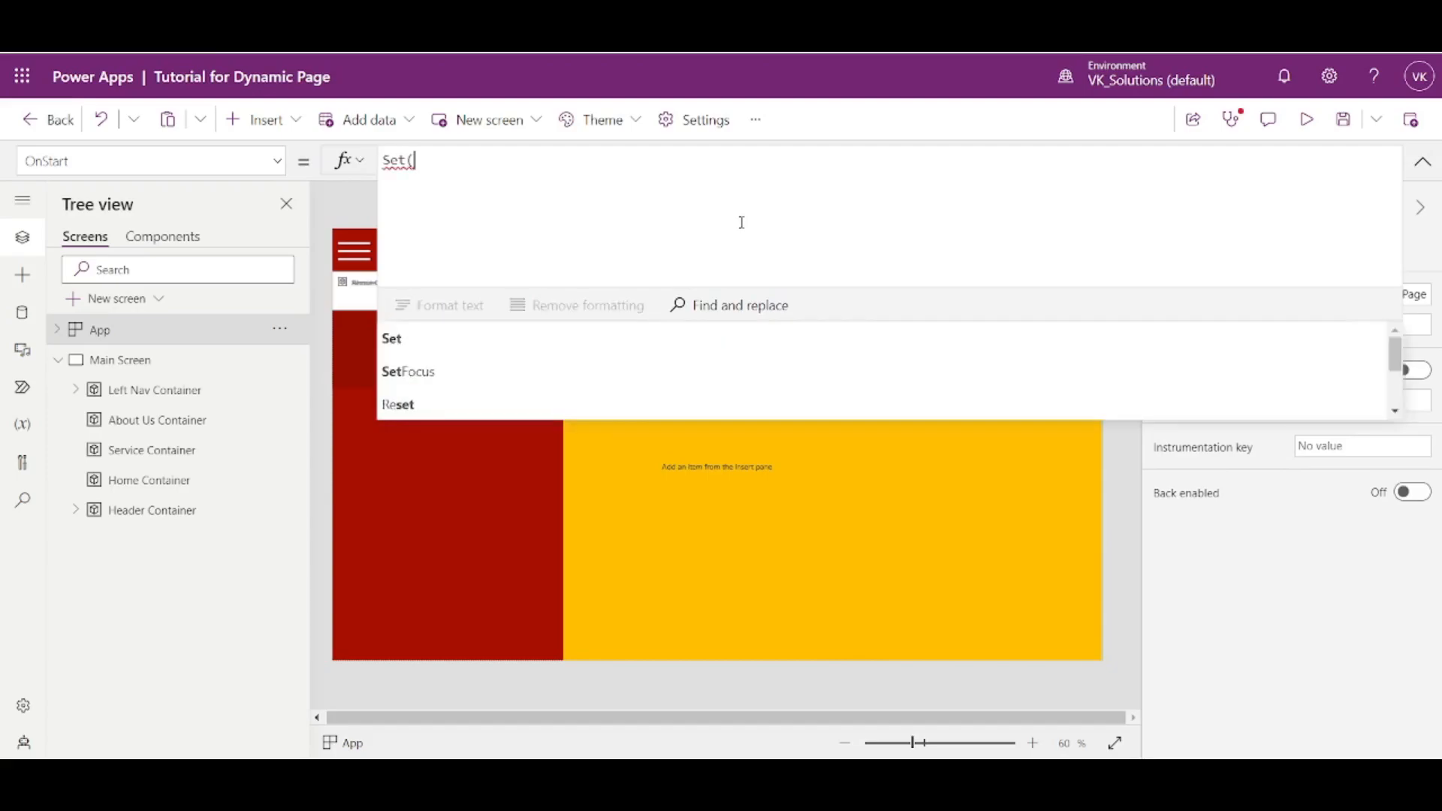
type("var")
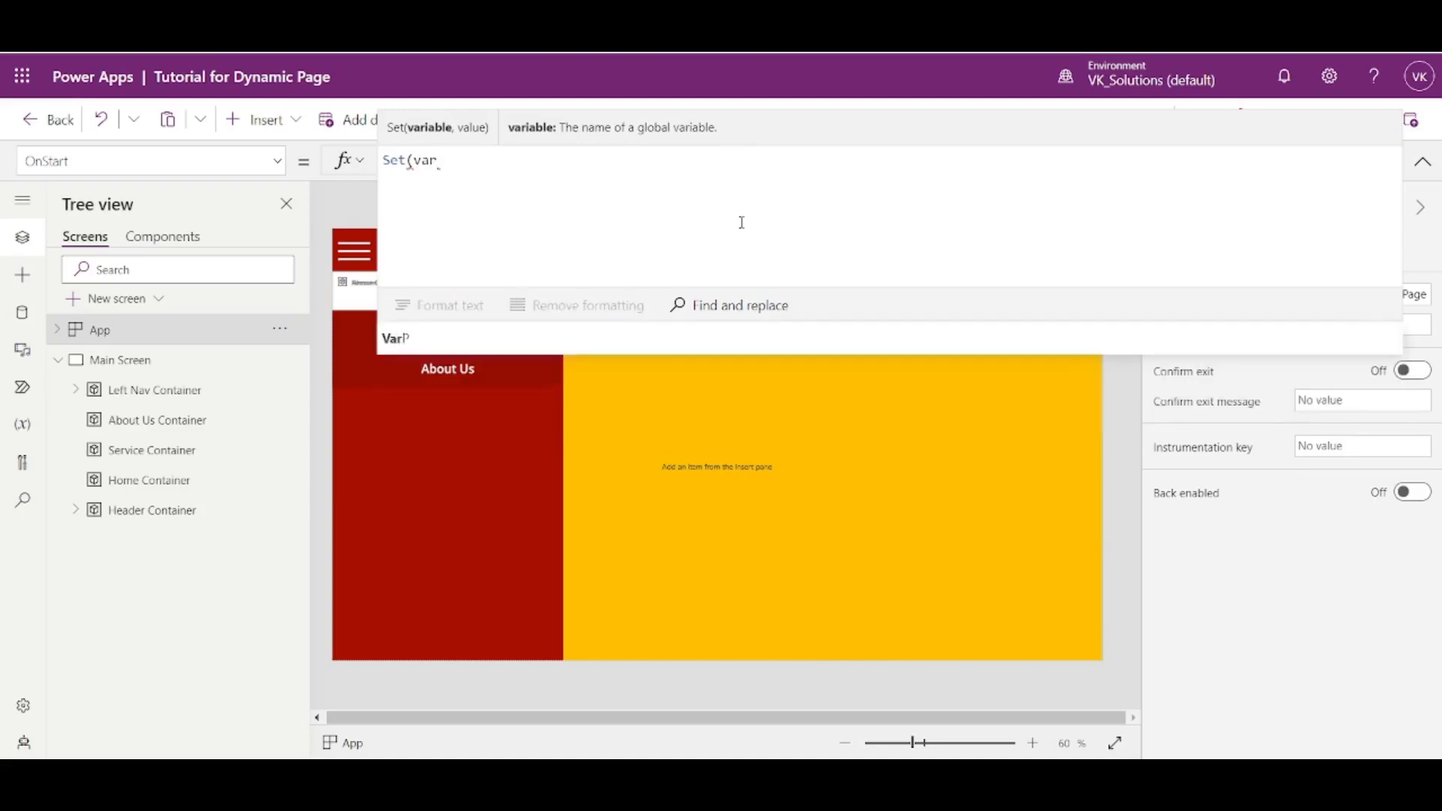
type("HomeVisible,tr")
key("BackSpace")
key("BackSpace")
type("true);")
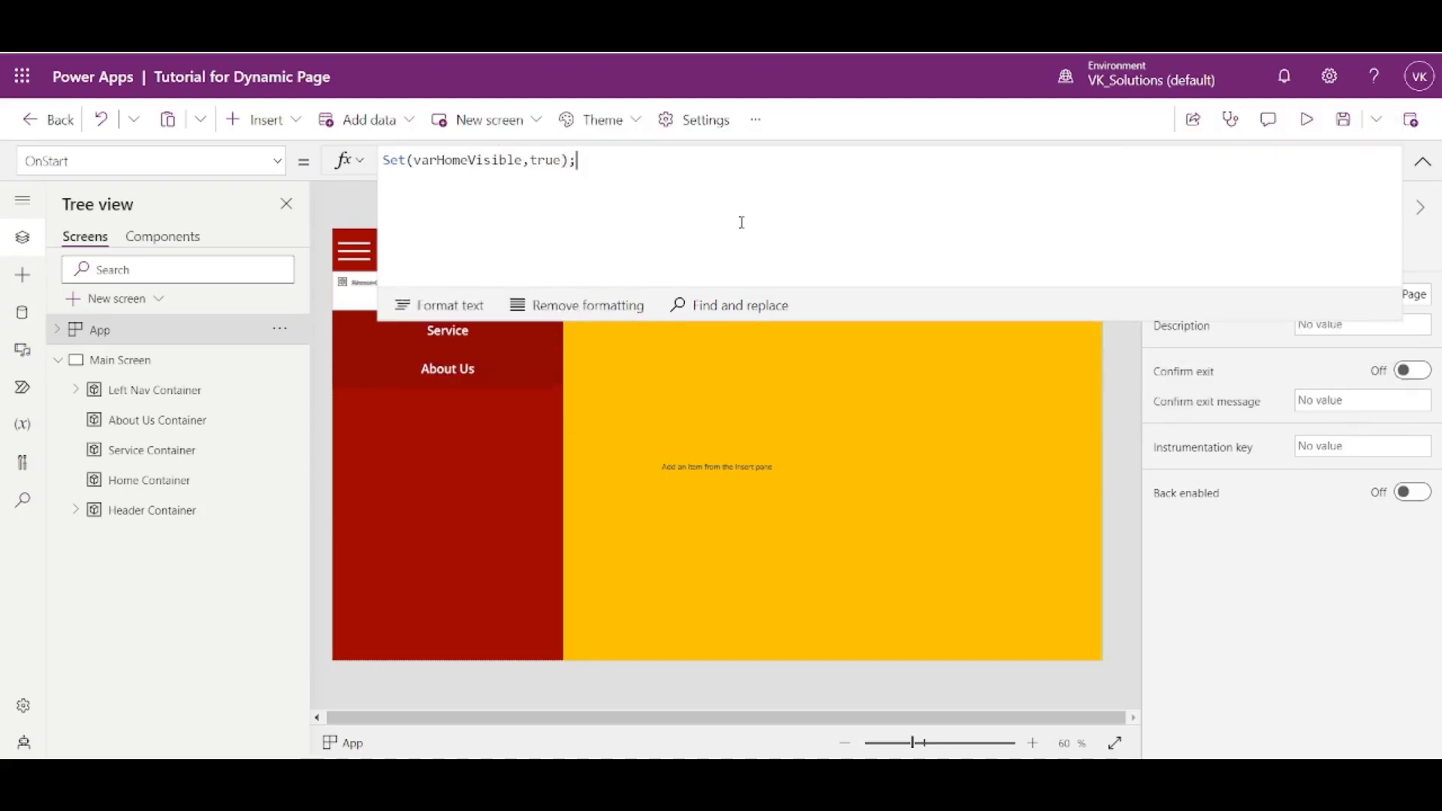
- Duplicate the Set(varHomeVisible,true); statement twice in OnStart, with each of the three copies on its own line
key("ctrl+a")
key("ctrl+c")
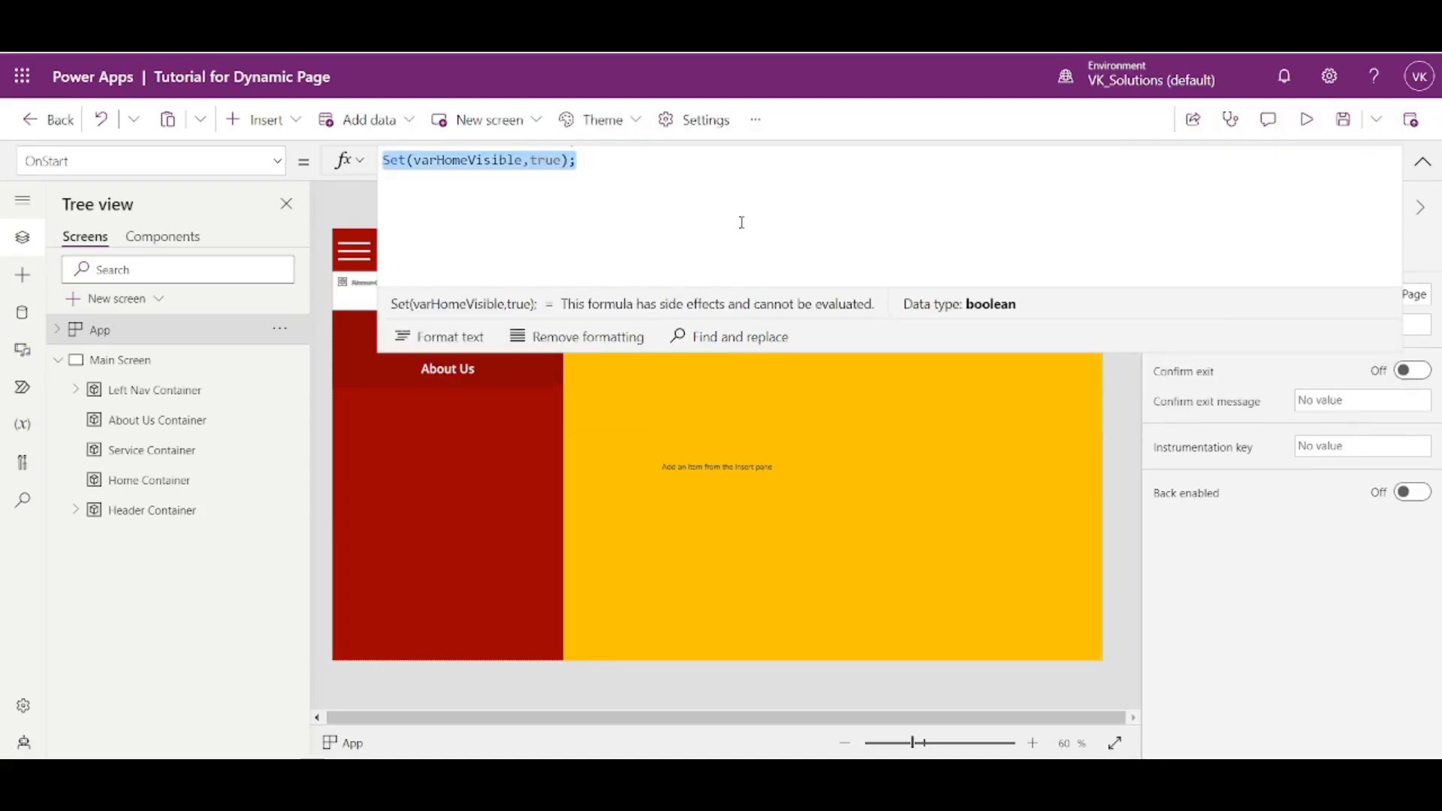
key("End")
key("shift+Return")
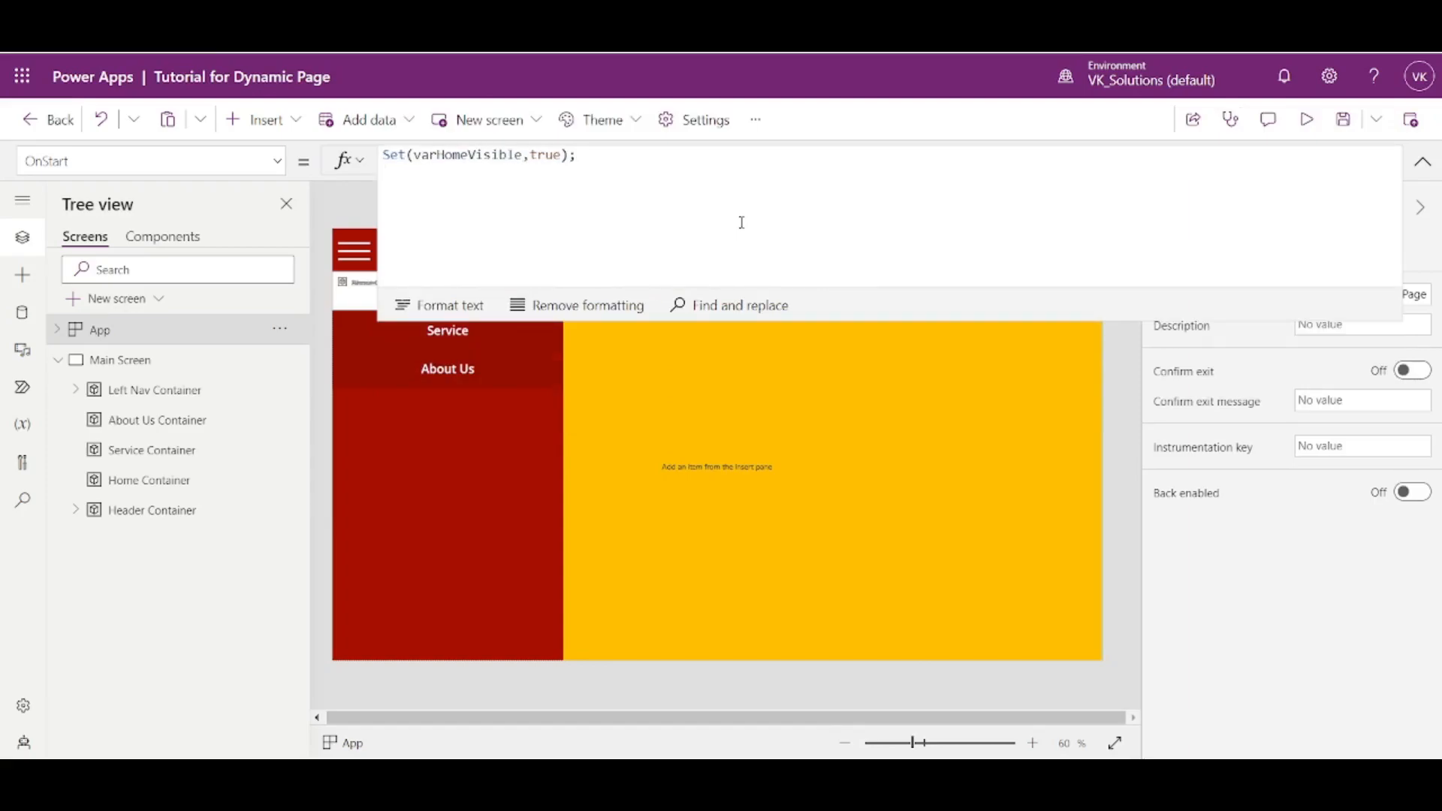
key("ctrl+v")
key("ctrl+v")
key("Left")
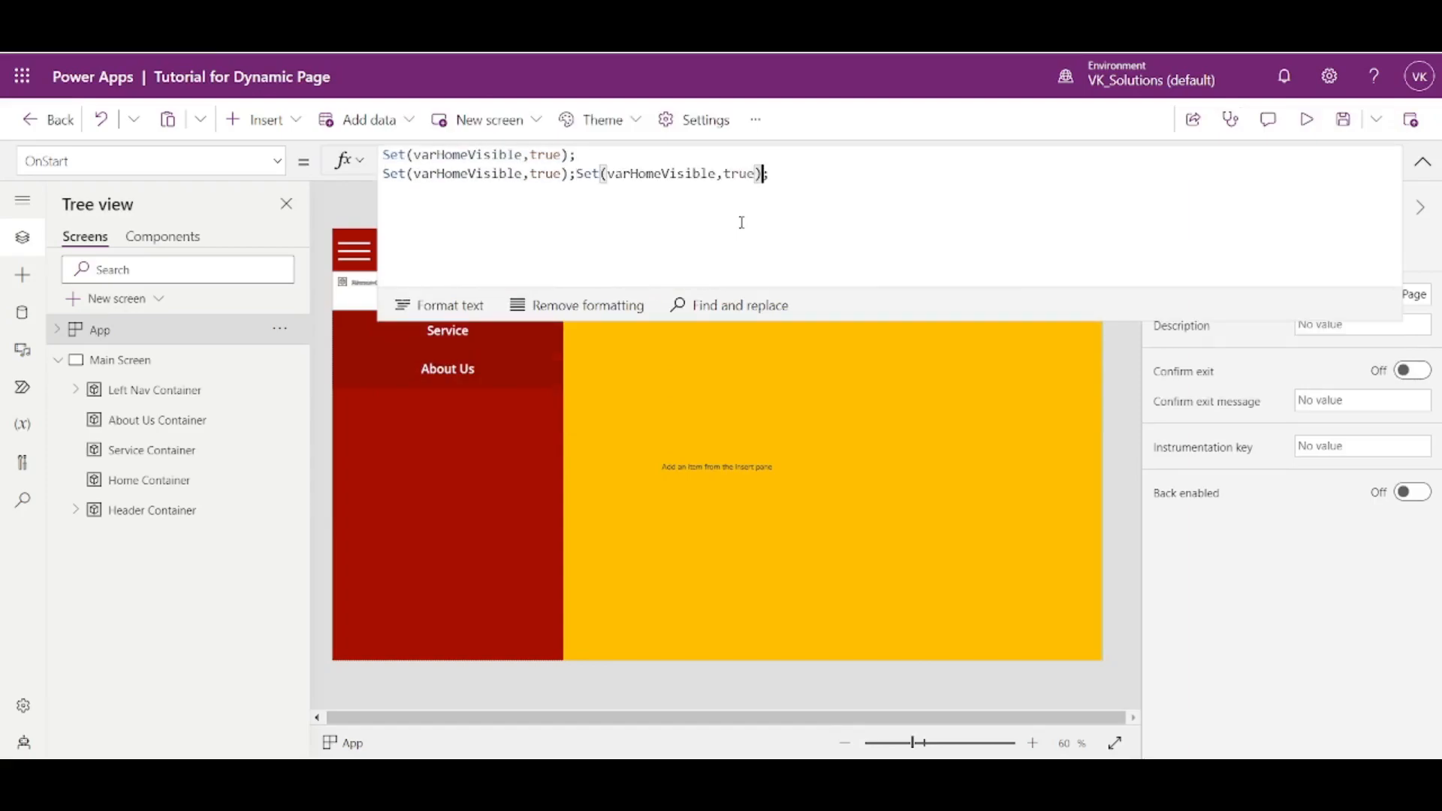
key("Left")
key("Left")
key("Left")
key("Left")
key("Left")
key("Left")
key("Left")
key("Left")
key("Left")
key("shift+Return")
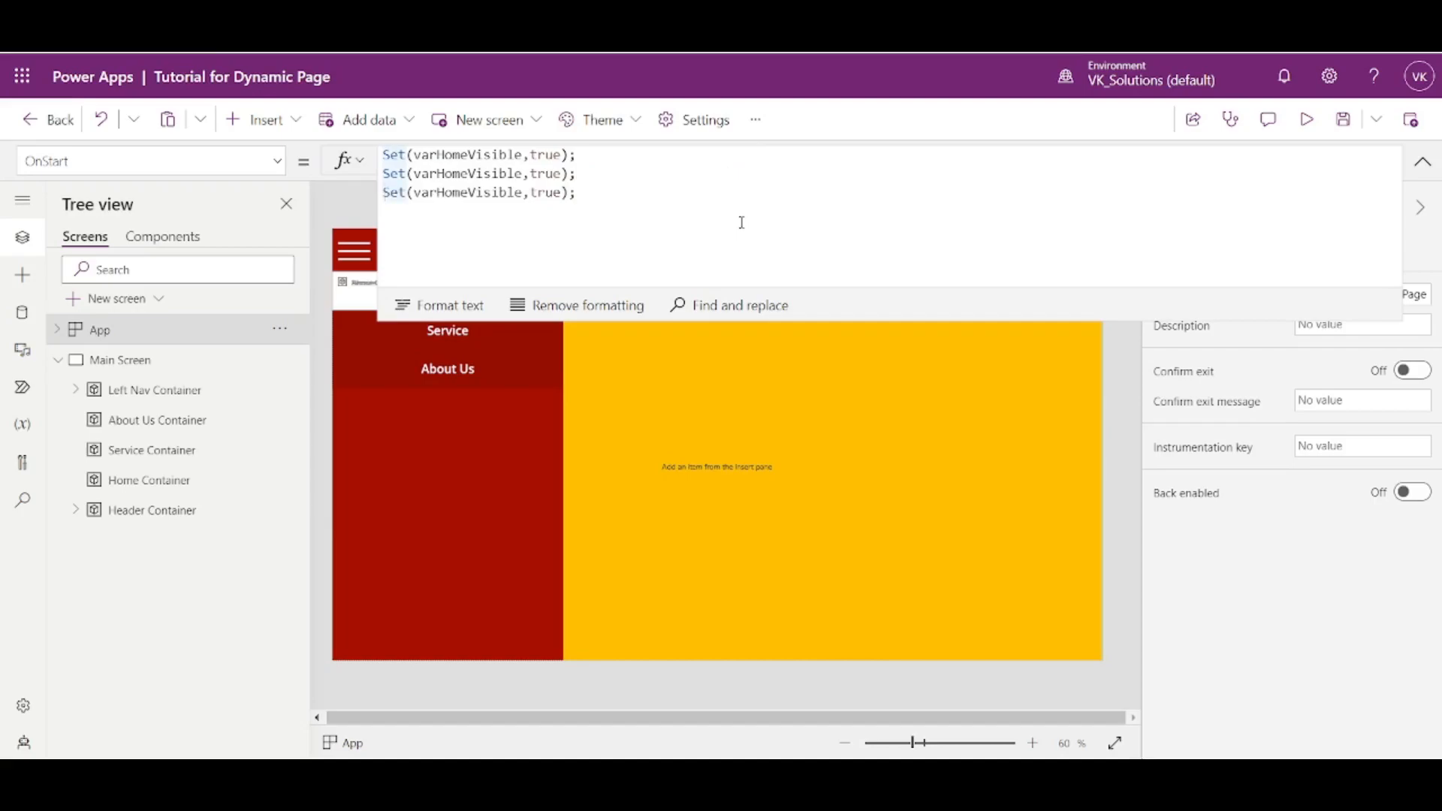
- Rename the variables in OnStart's second and third statements to varServiceVisible and varAboutUsVisible
left_click_drag(467, 175, 438, 175)
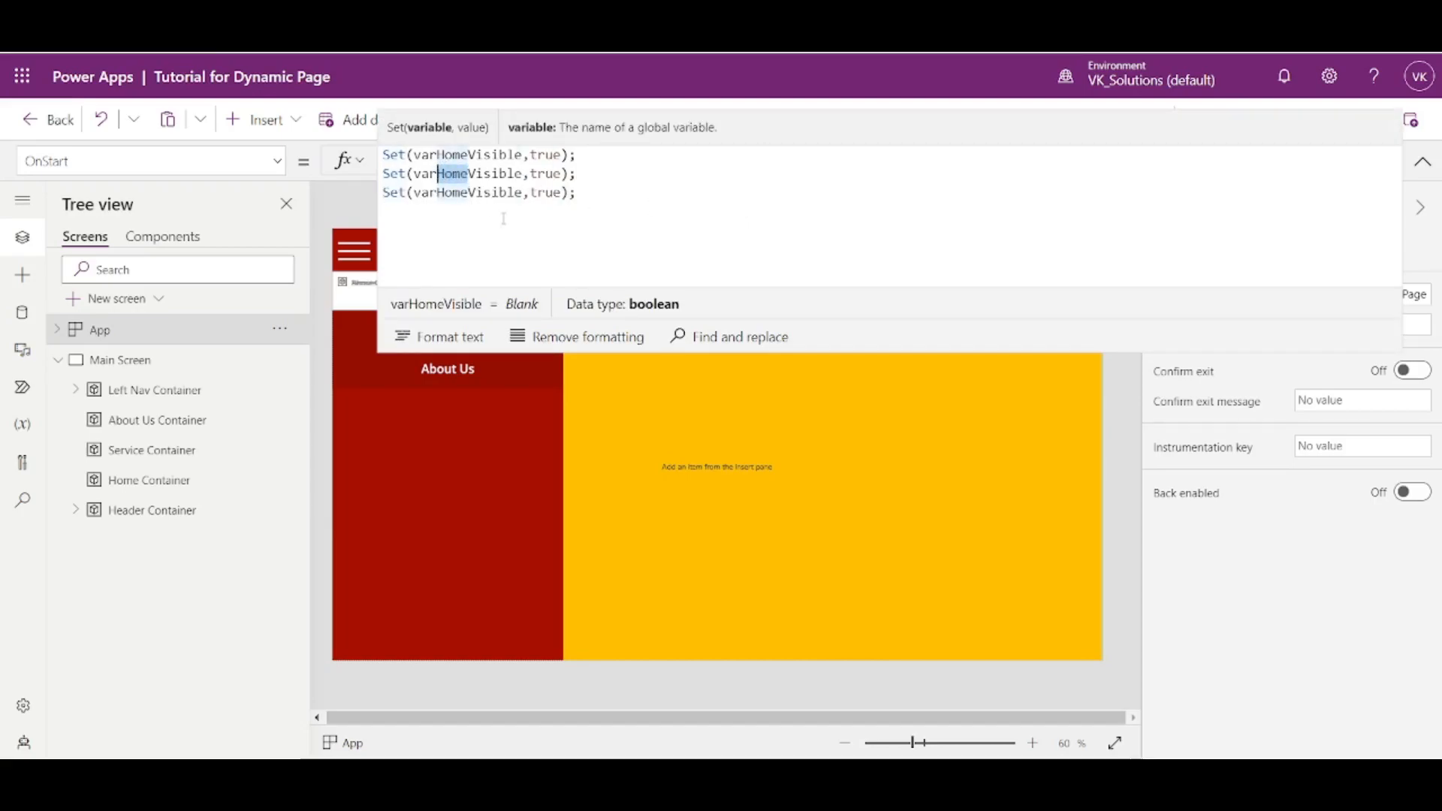
type("Service")
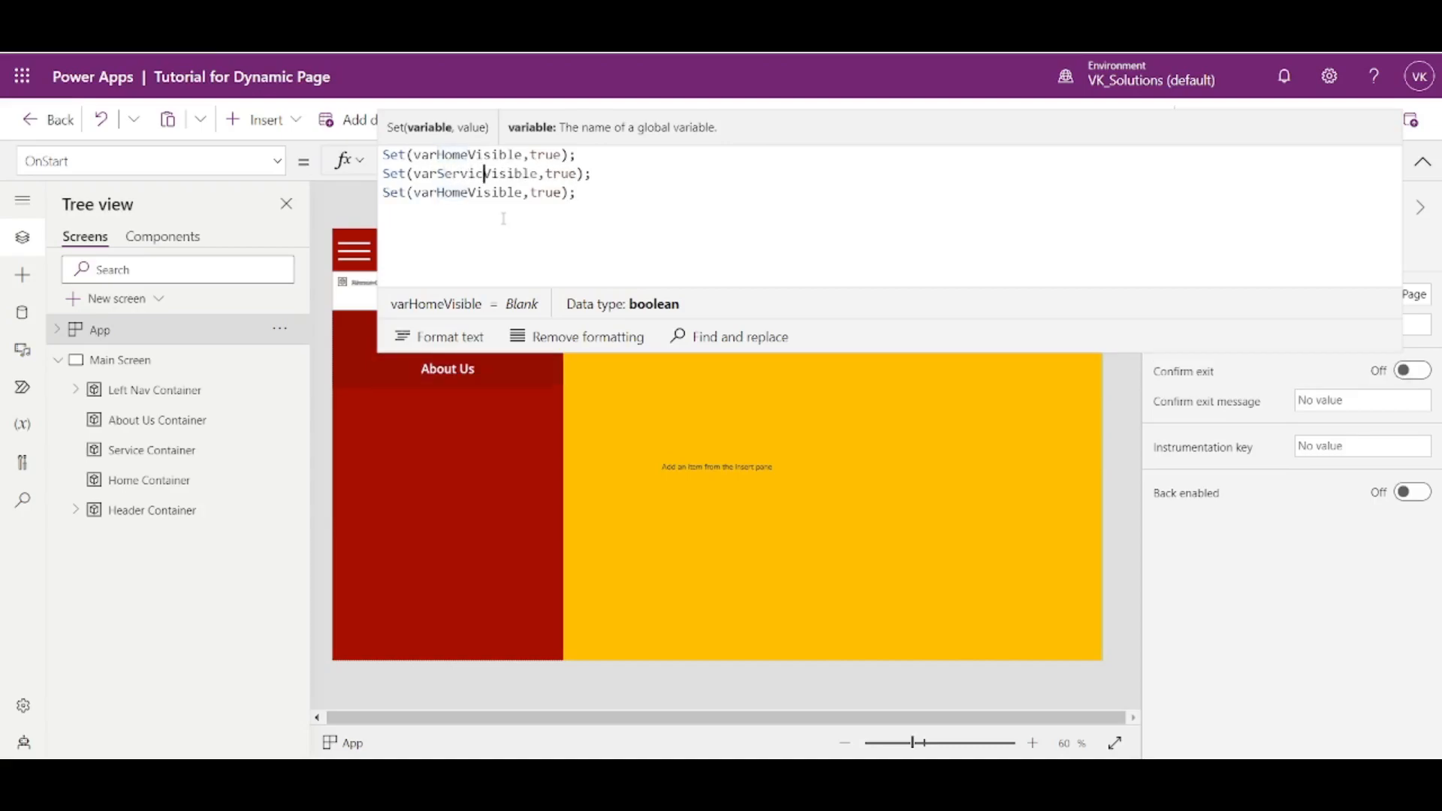
mouse_move(436, 194)
left_mouse_down()
mouse_move(476, 194)
mouse_move(439, 193)
left_mouse_up()
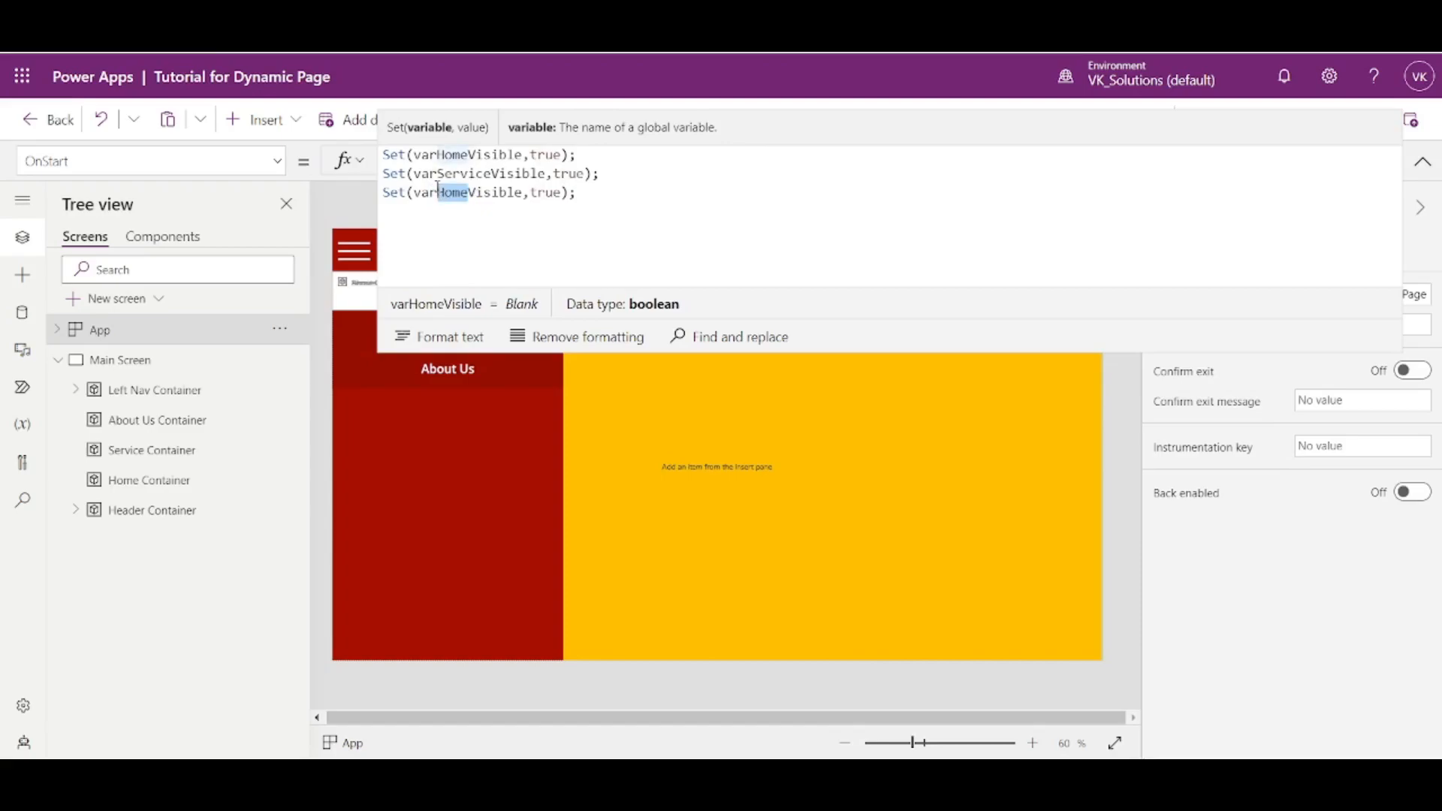
type("AboutUs")
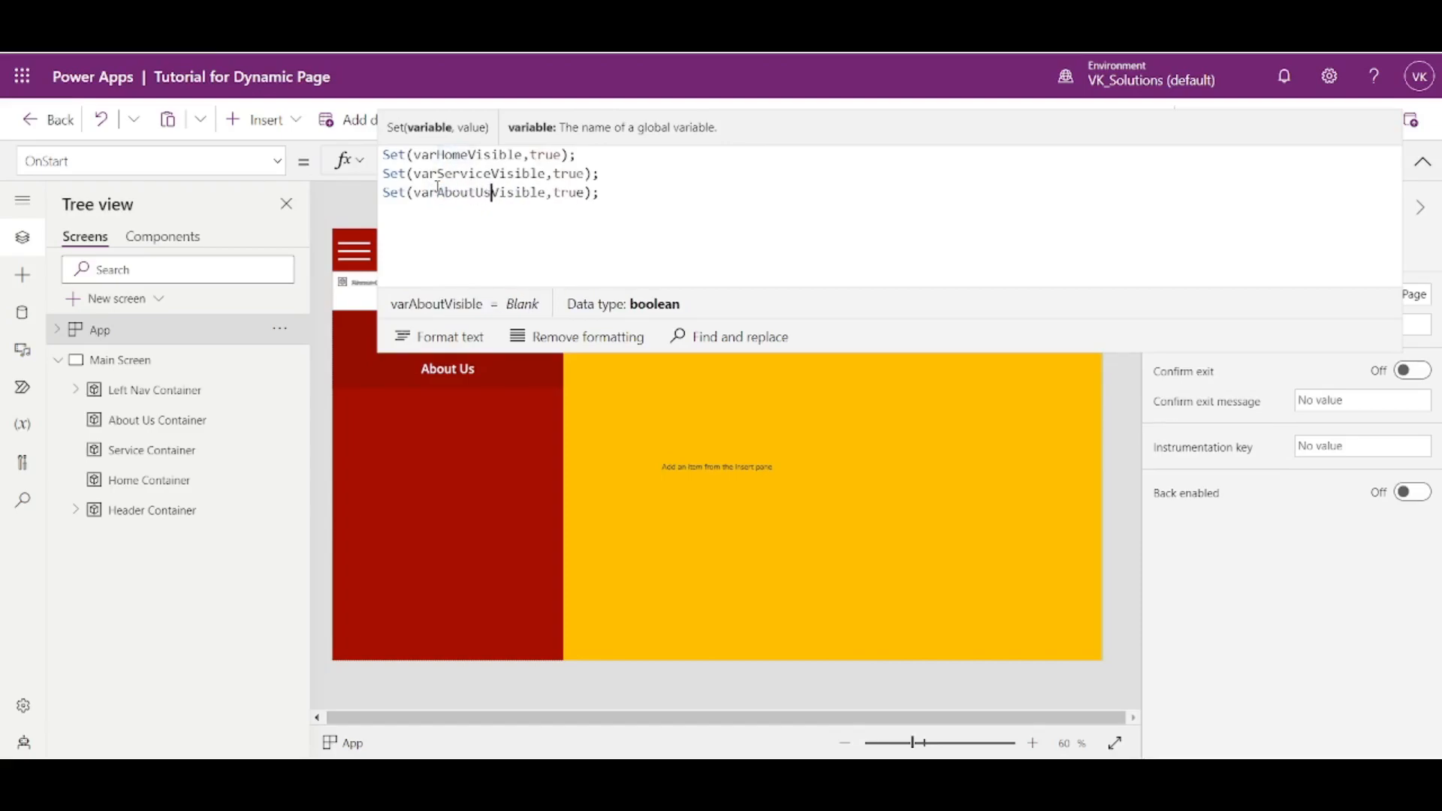
- Set the values of varServiceVisible and varAboutUsVisible to false in the OnStart formula
double_click(569, 174)
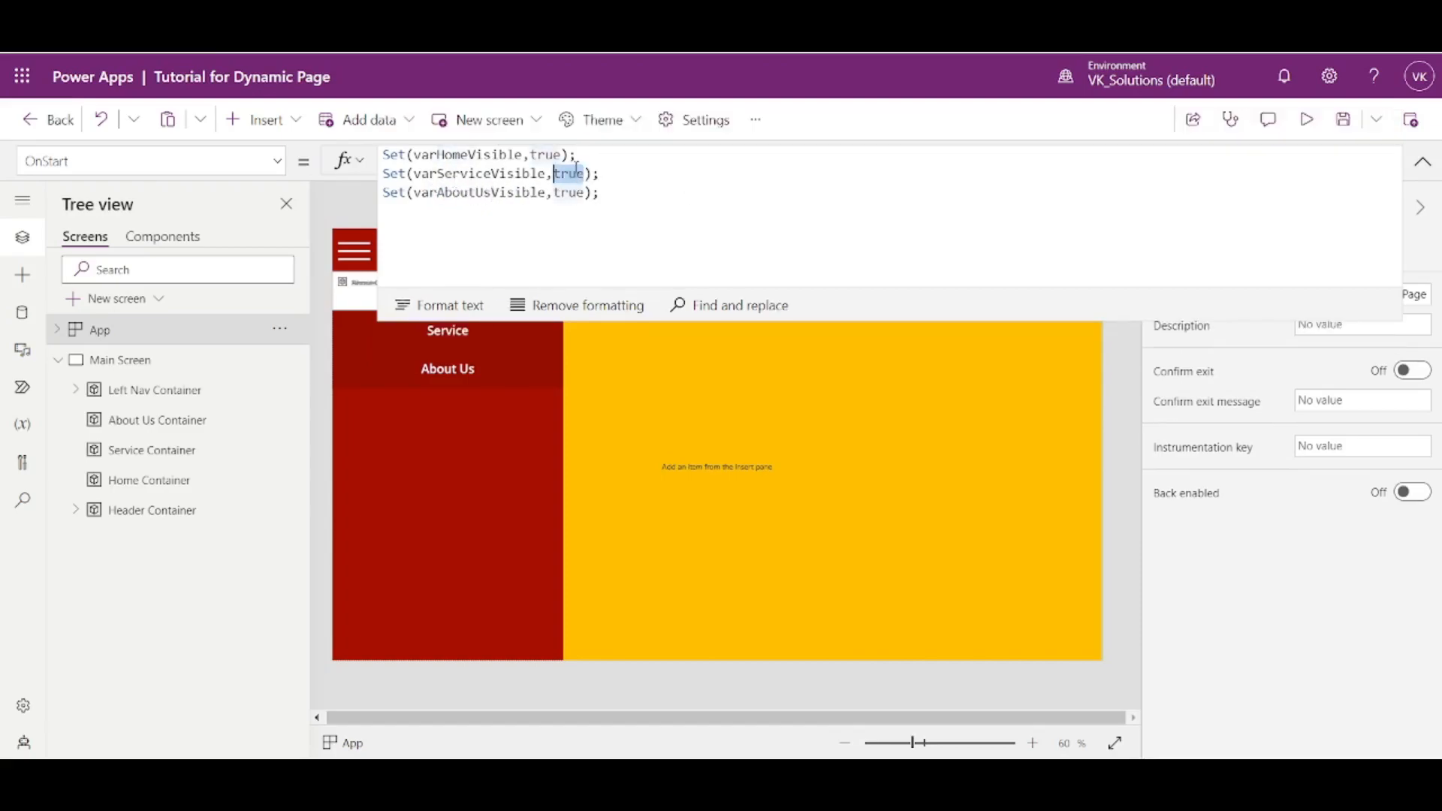
type("false")
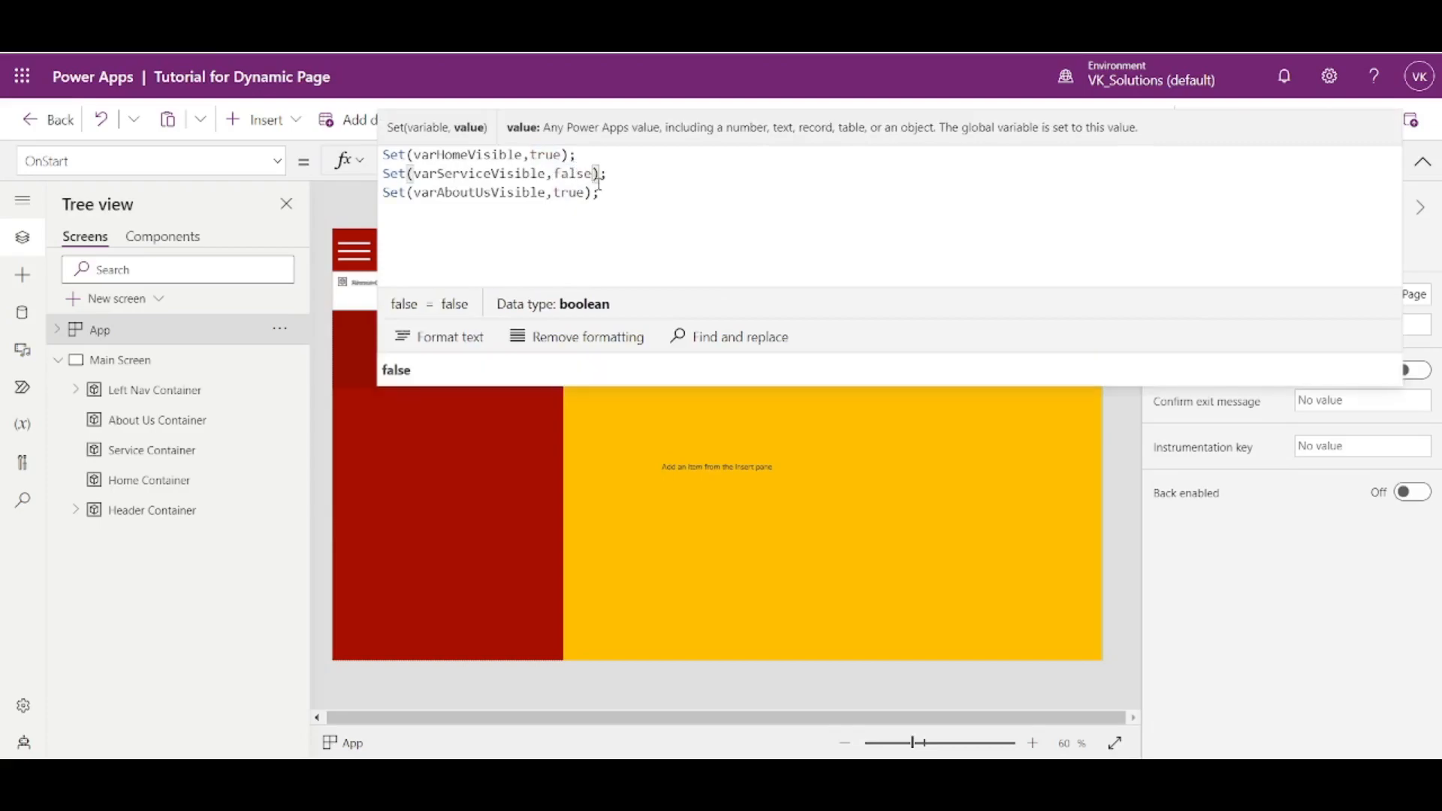
double_click(568, 193)
type("f")
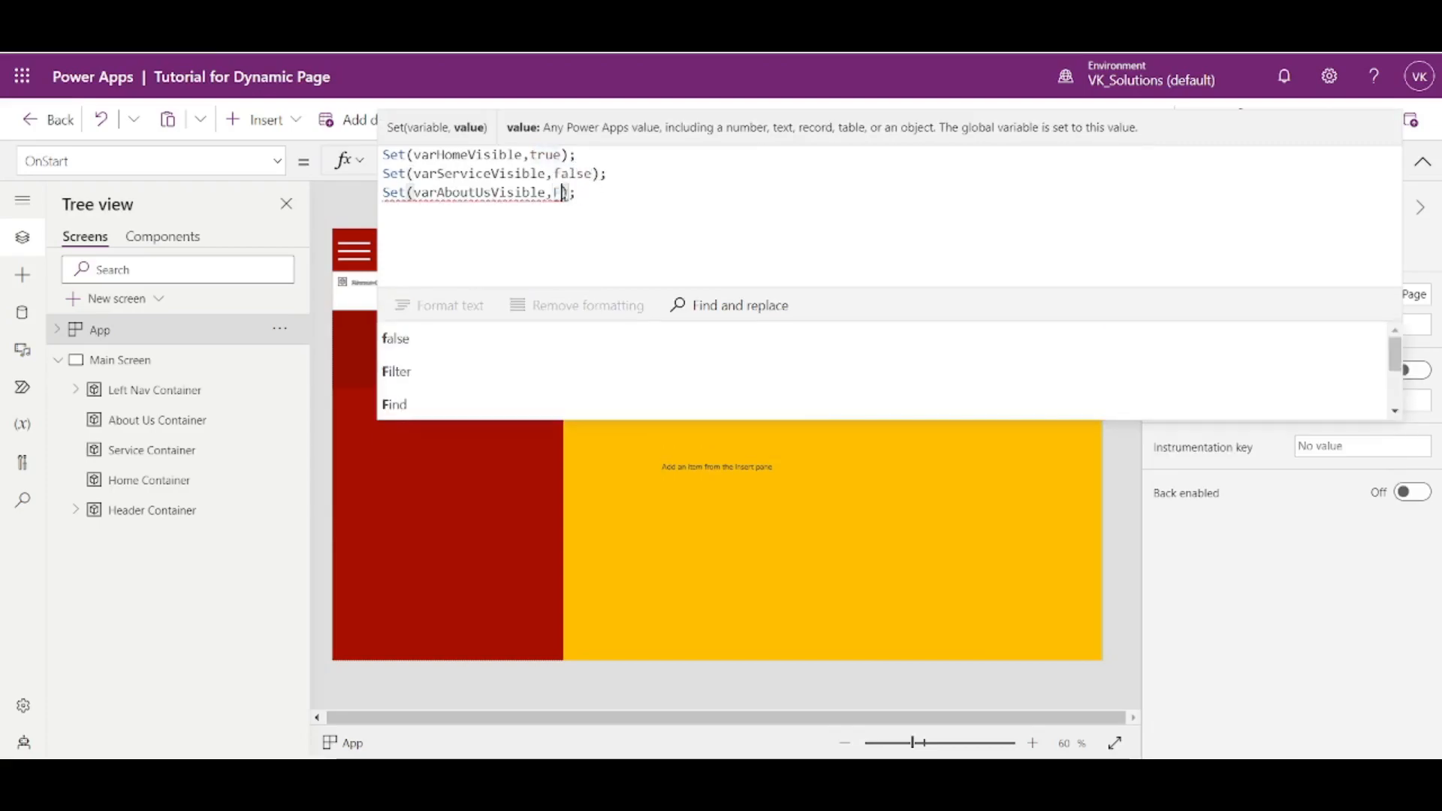
type("alse")
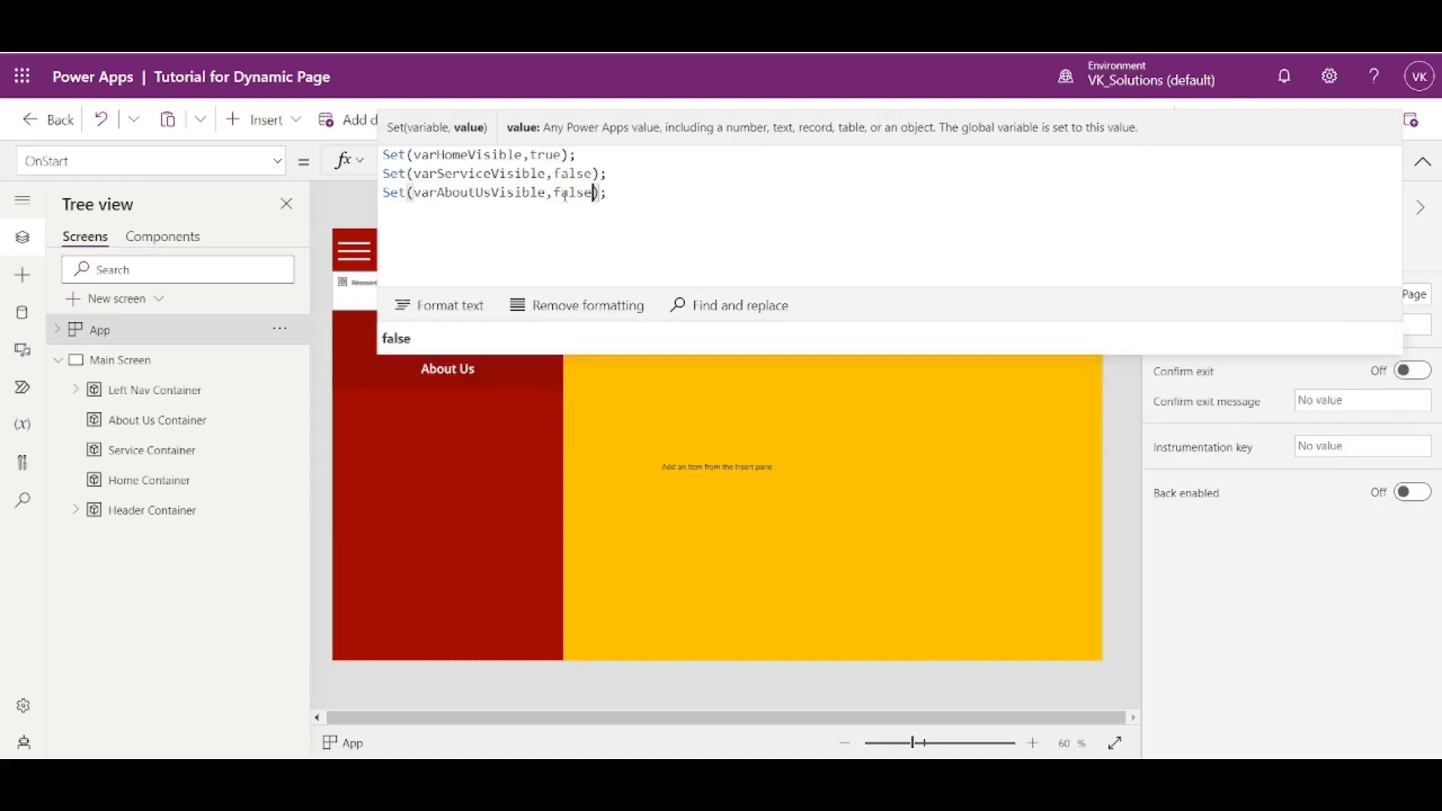
- Add a fourth OnStart line reading Set(varLeftNavVisible,false);
left_click(633, 193)
key("Return")
key("ctrl+v")
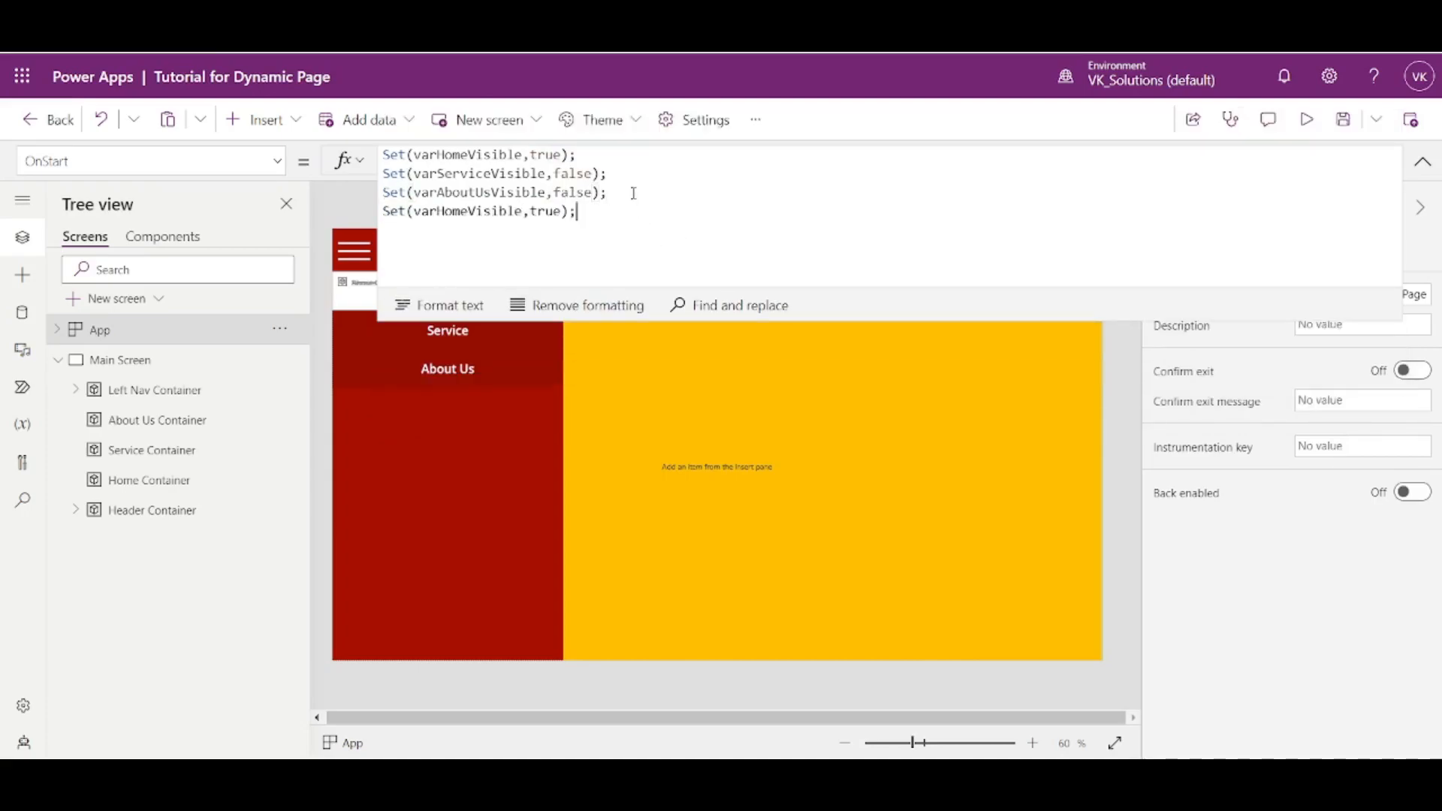
left_click_drag(444, 212, 463, 212)
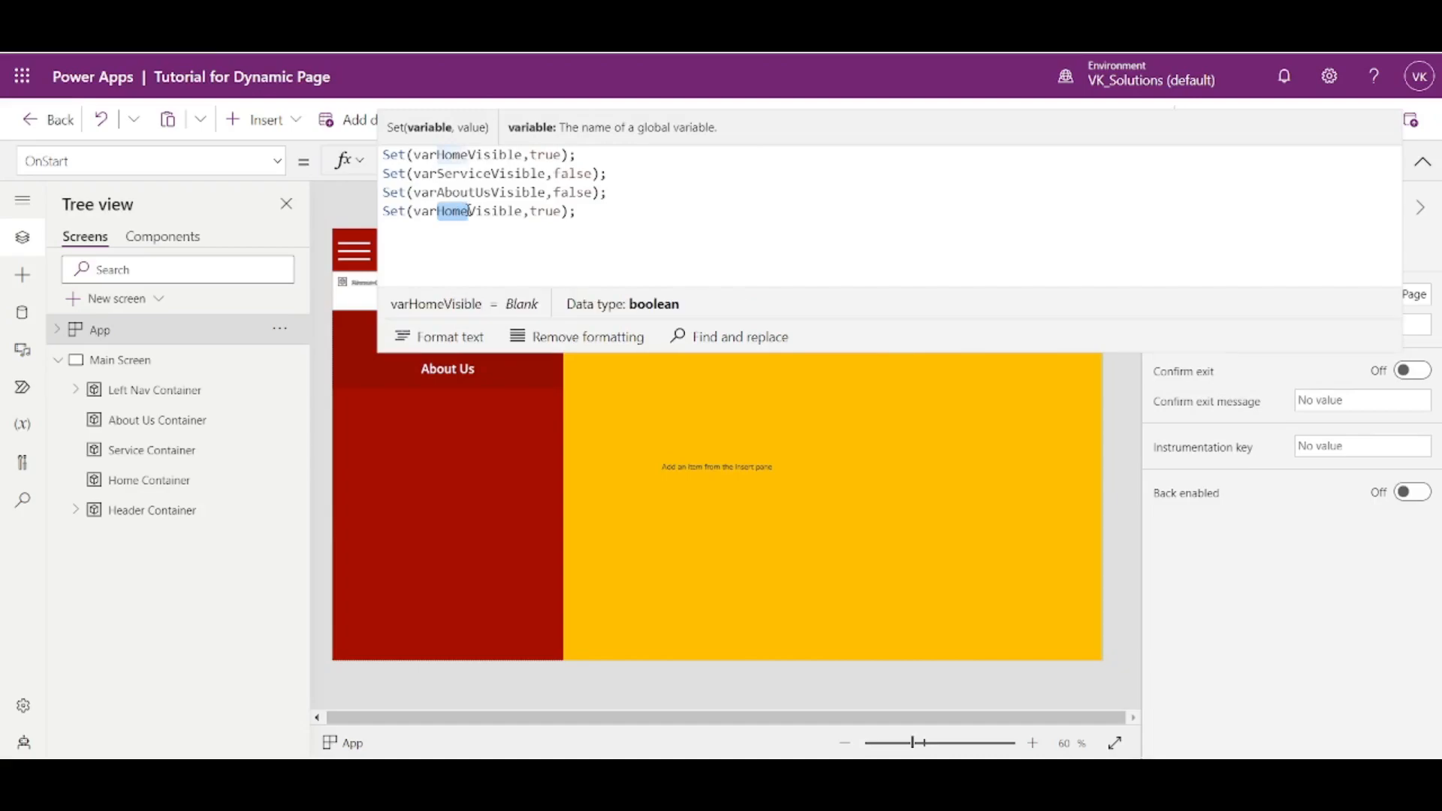
type("LeftNa")
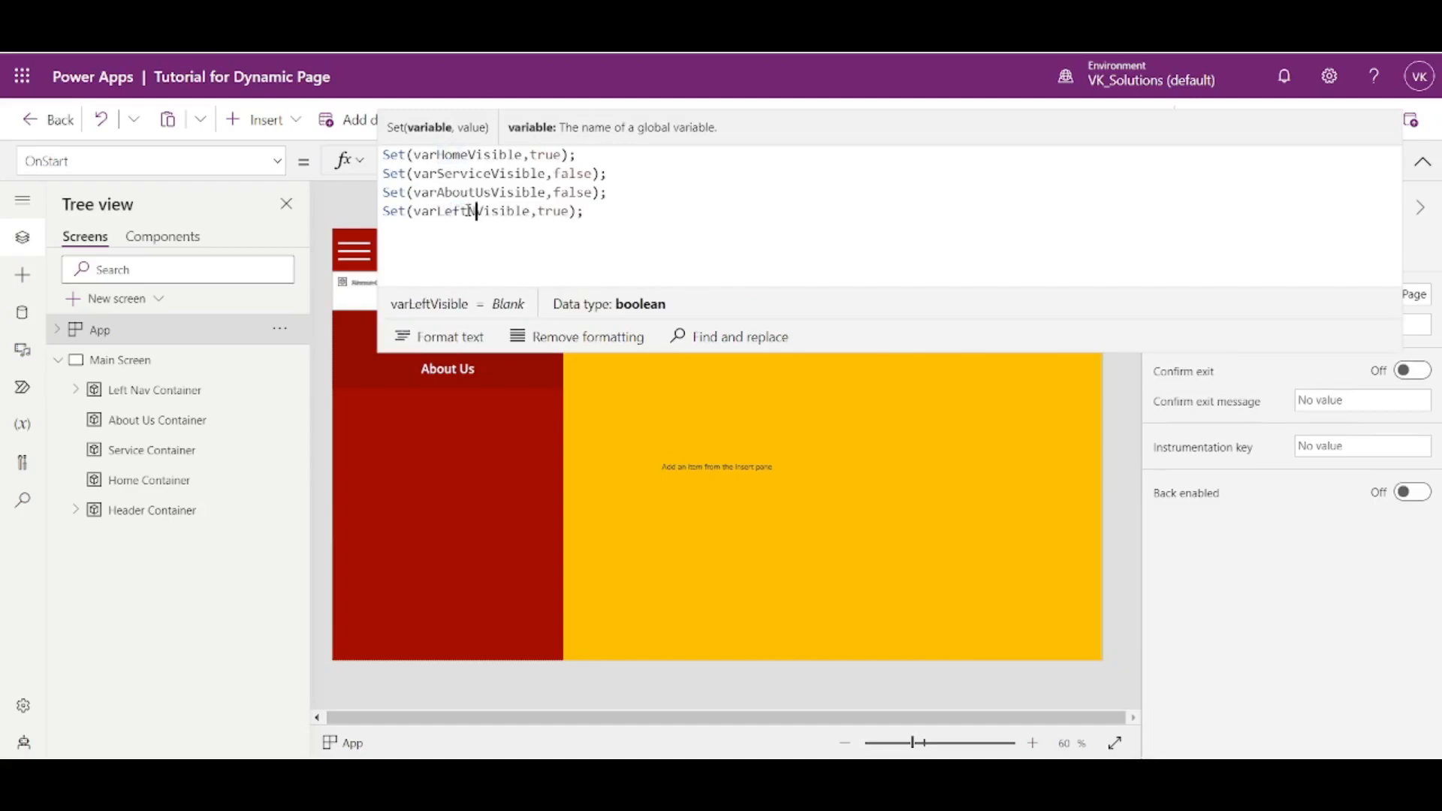
type("v")
left_click(690, 217)
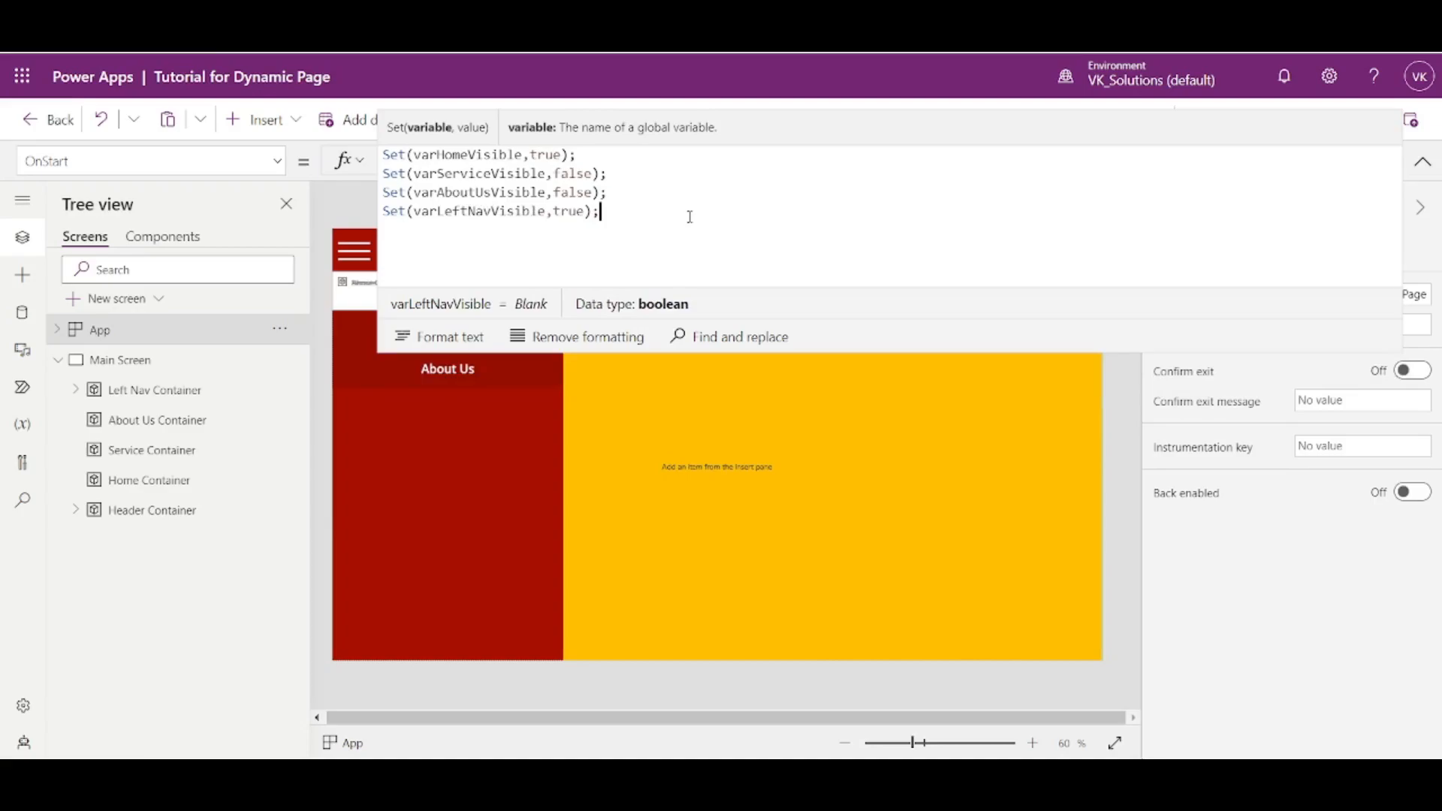
double_click(572, 214)
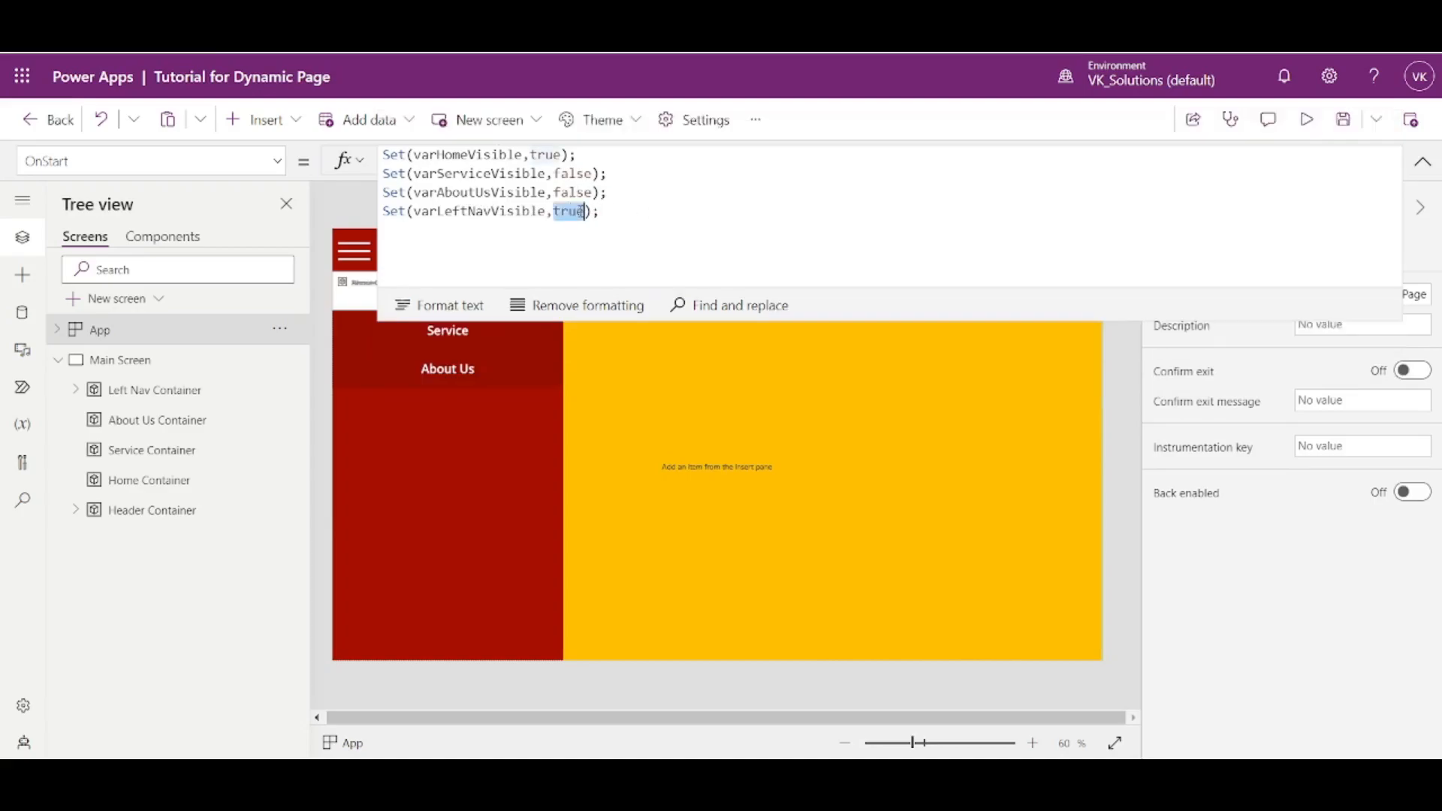
type("false")
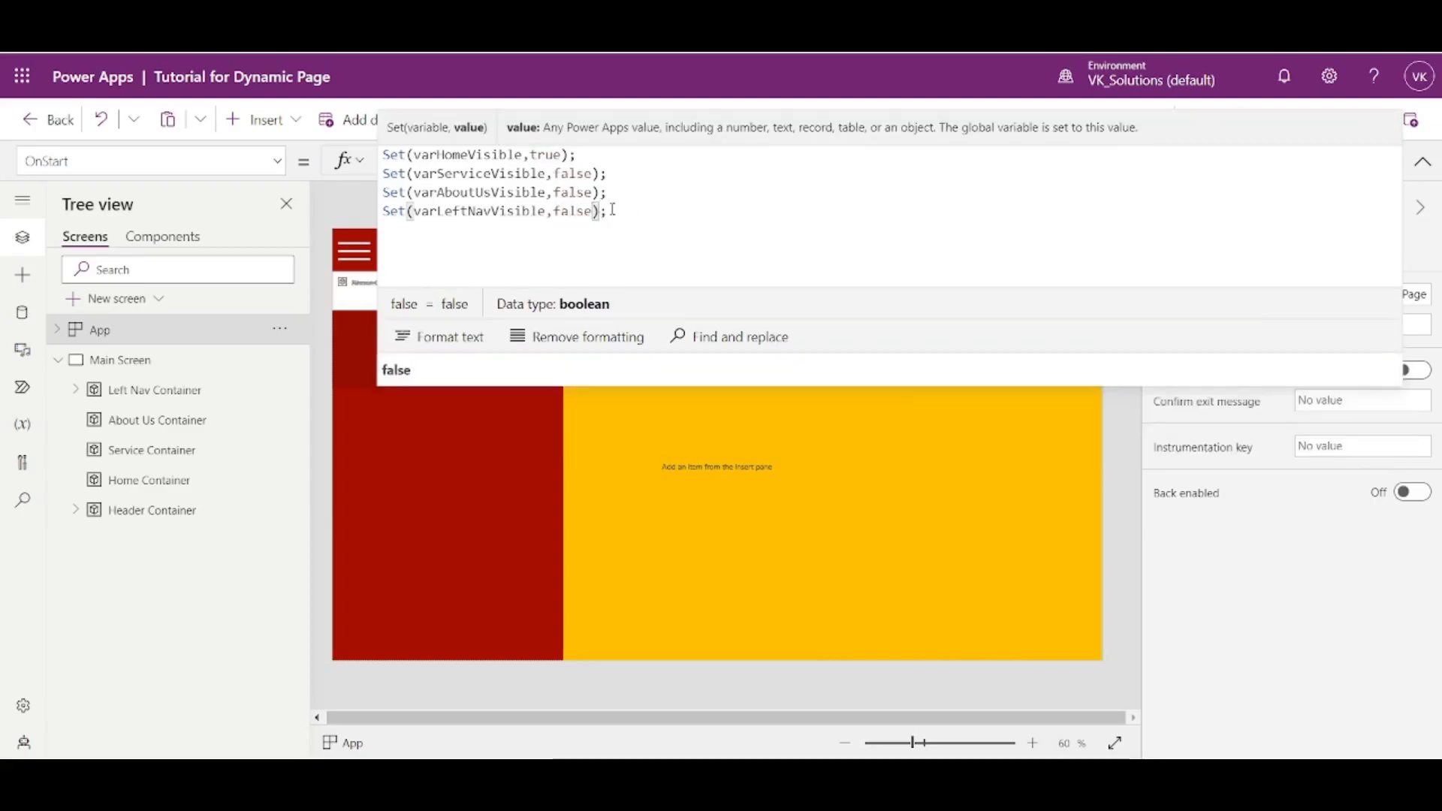
- Copy all four Set statements from the App's OnStart formula and collapse the expanded formula editor
left_click(642, 214)
left_click_drag(637, 222, 383, 156)
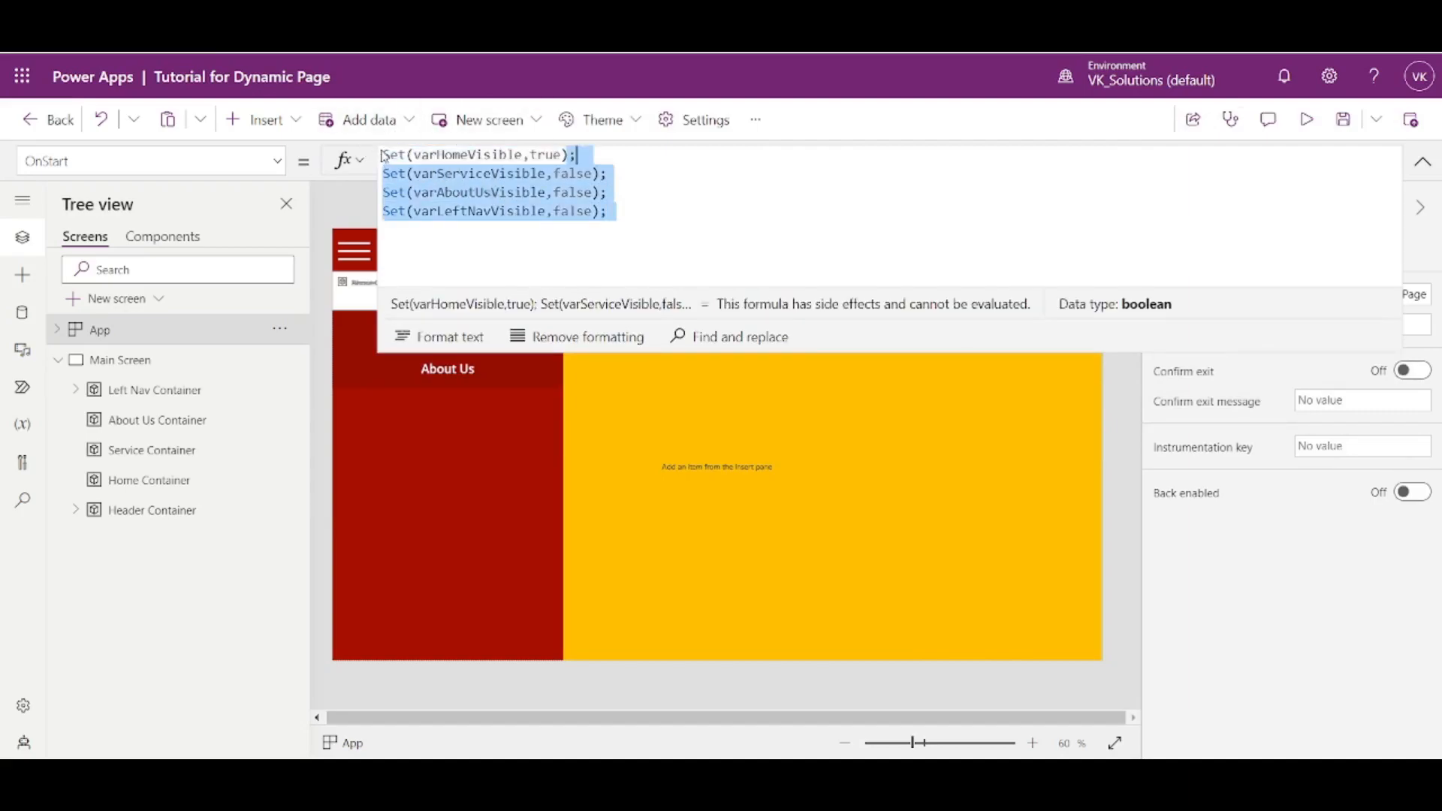
left_click(704, 197)
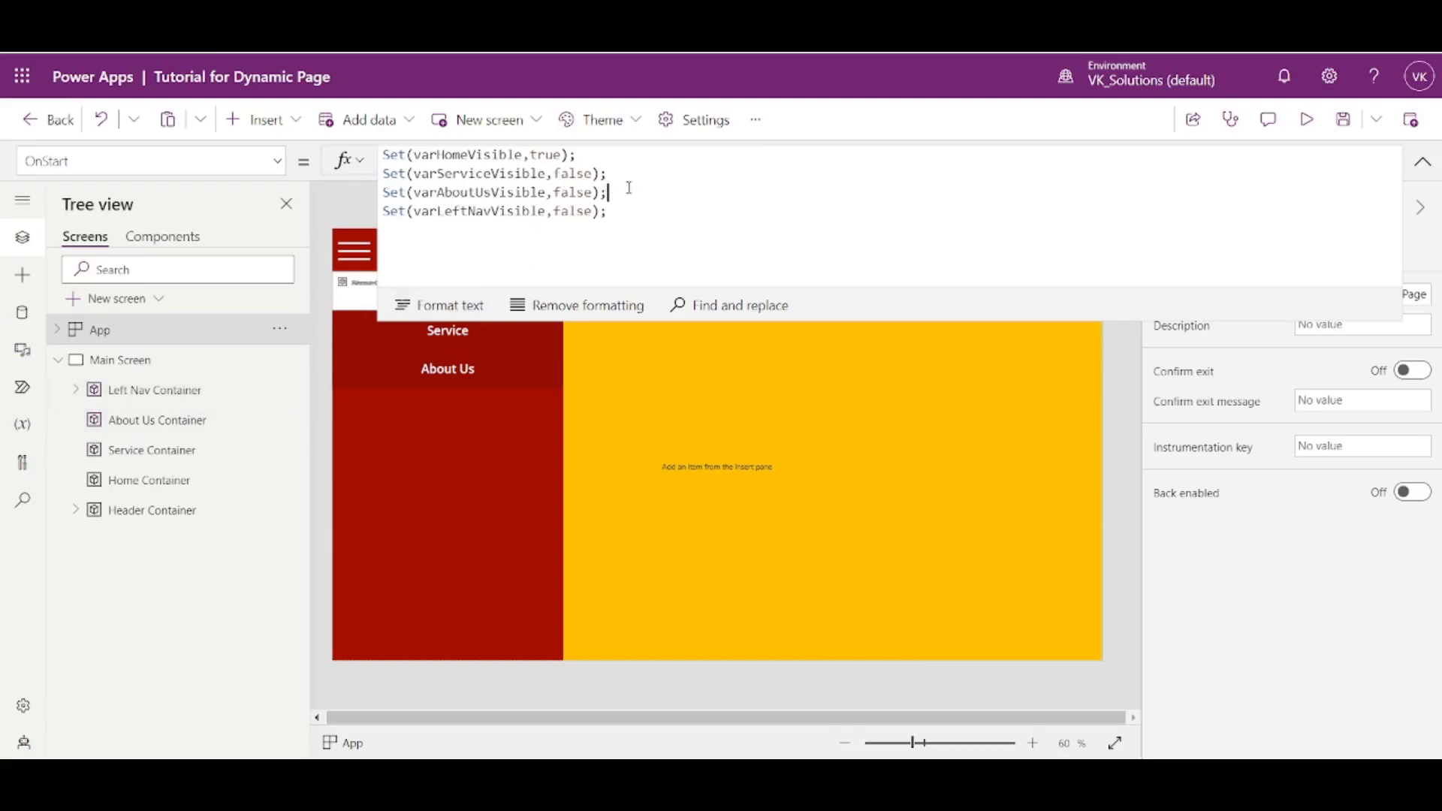
left_click_drag(605, 216, 342, 162)
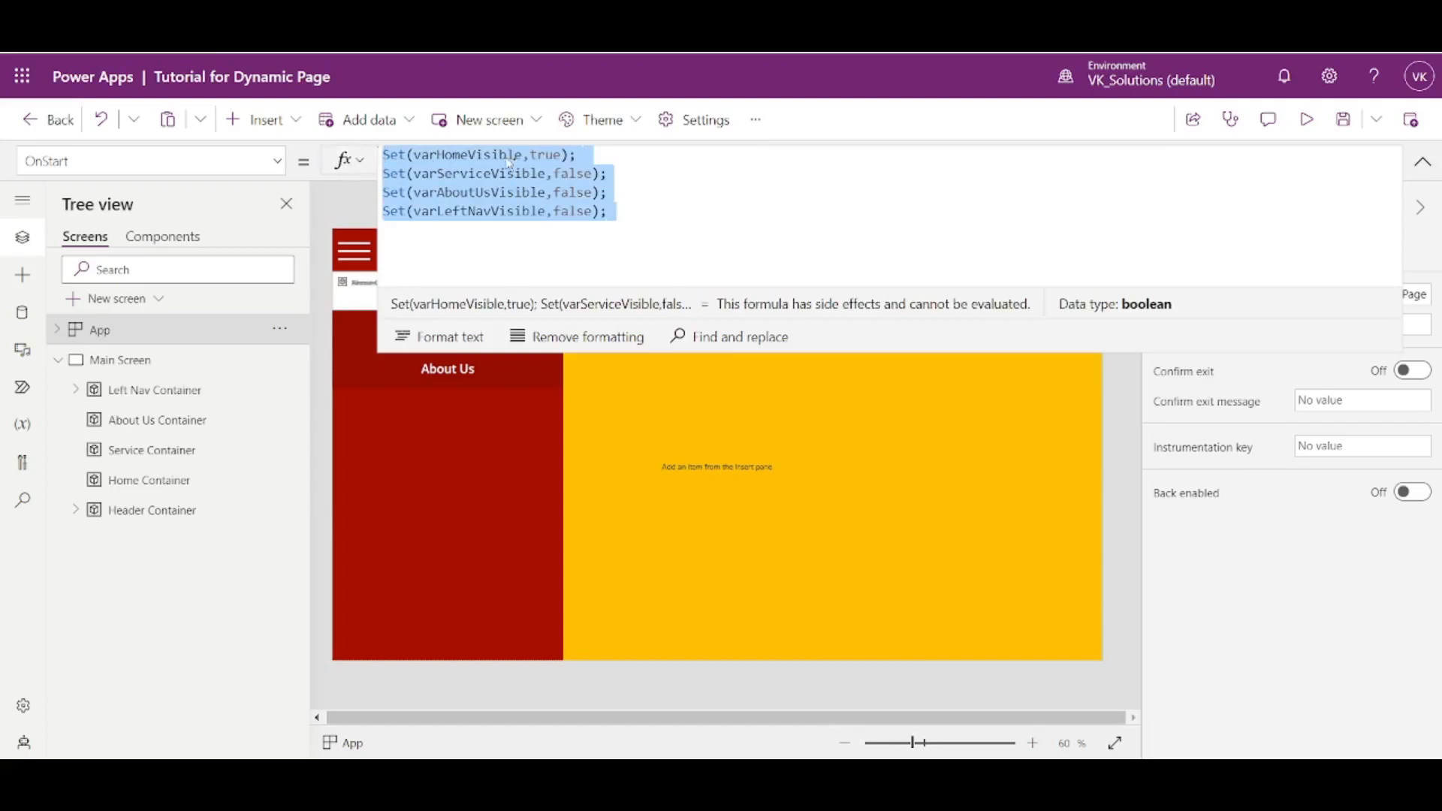
left_click(1127, 233)
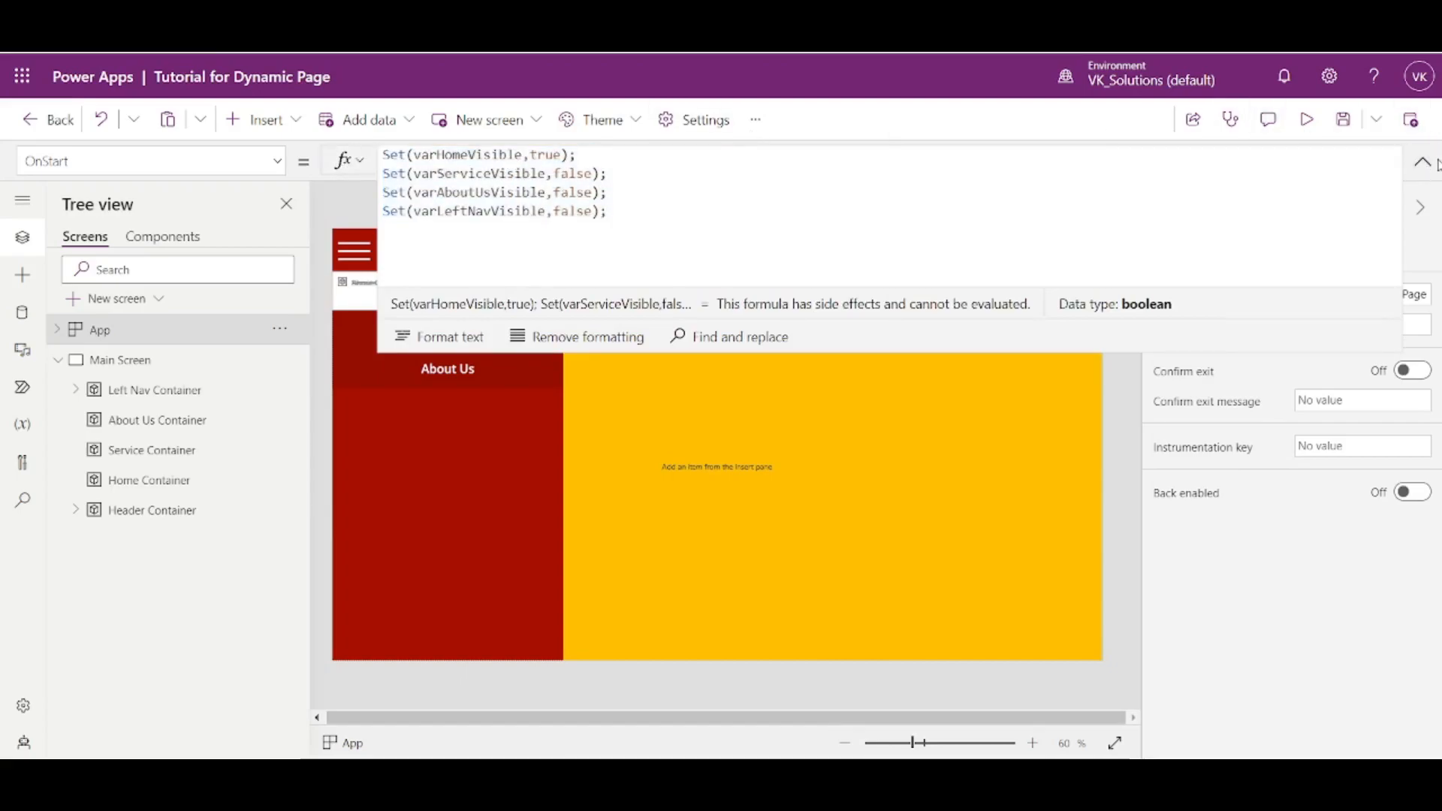
left_click(1423, 161)
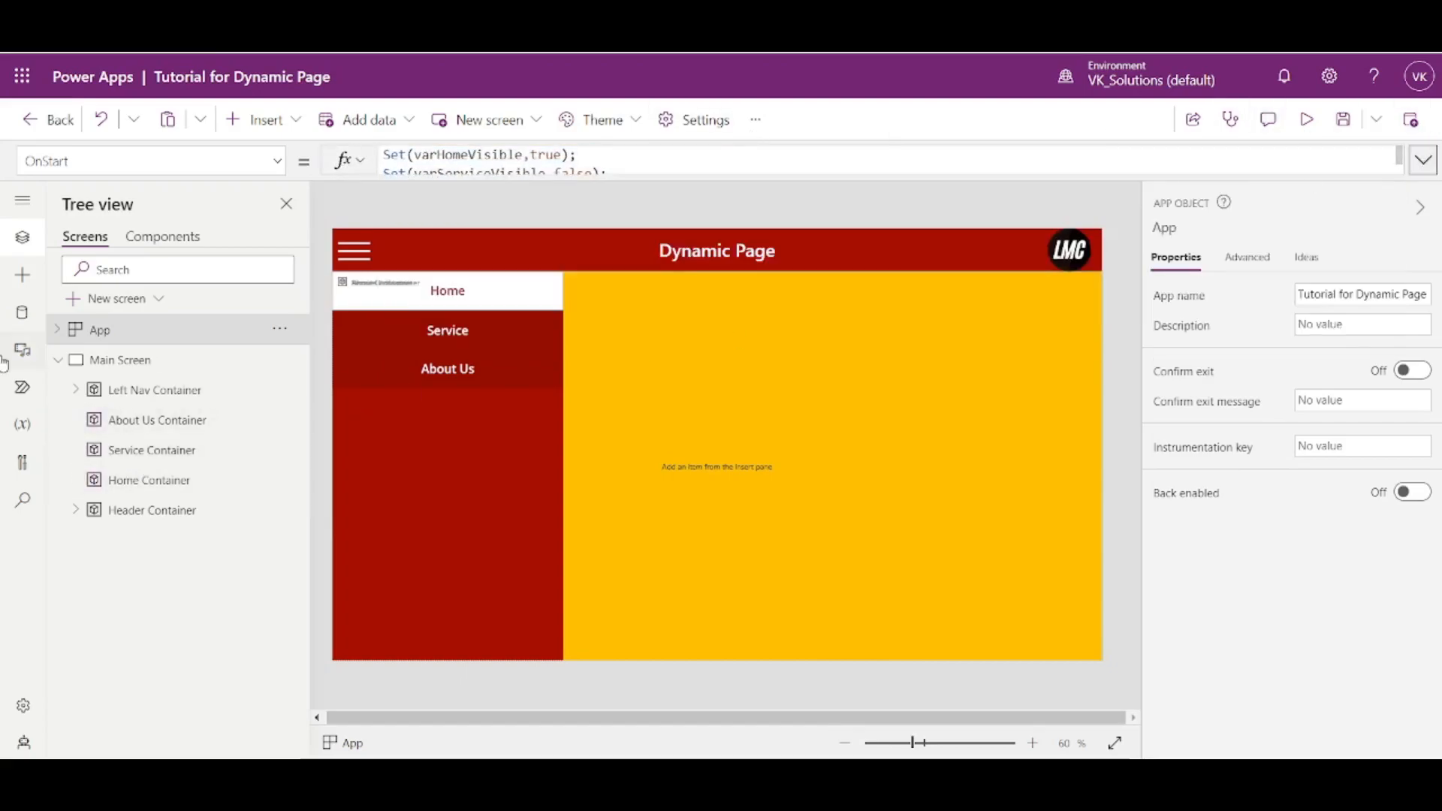
- Replace false in the OnSelect property of HomeButton, inside the Left Nav Container, with the four copied Set statements
left_click(77, 390)
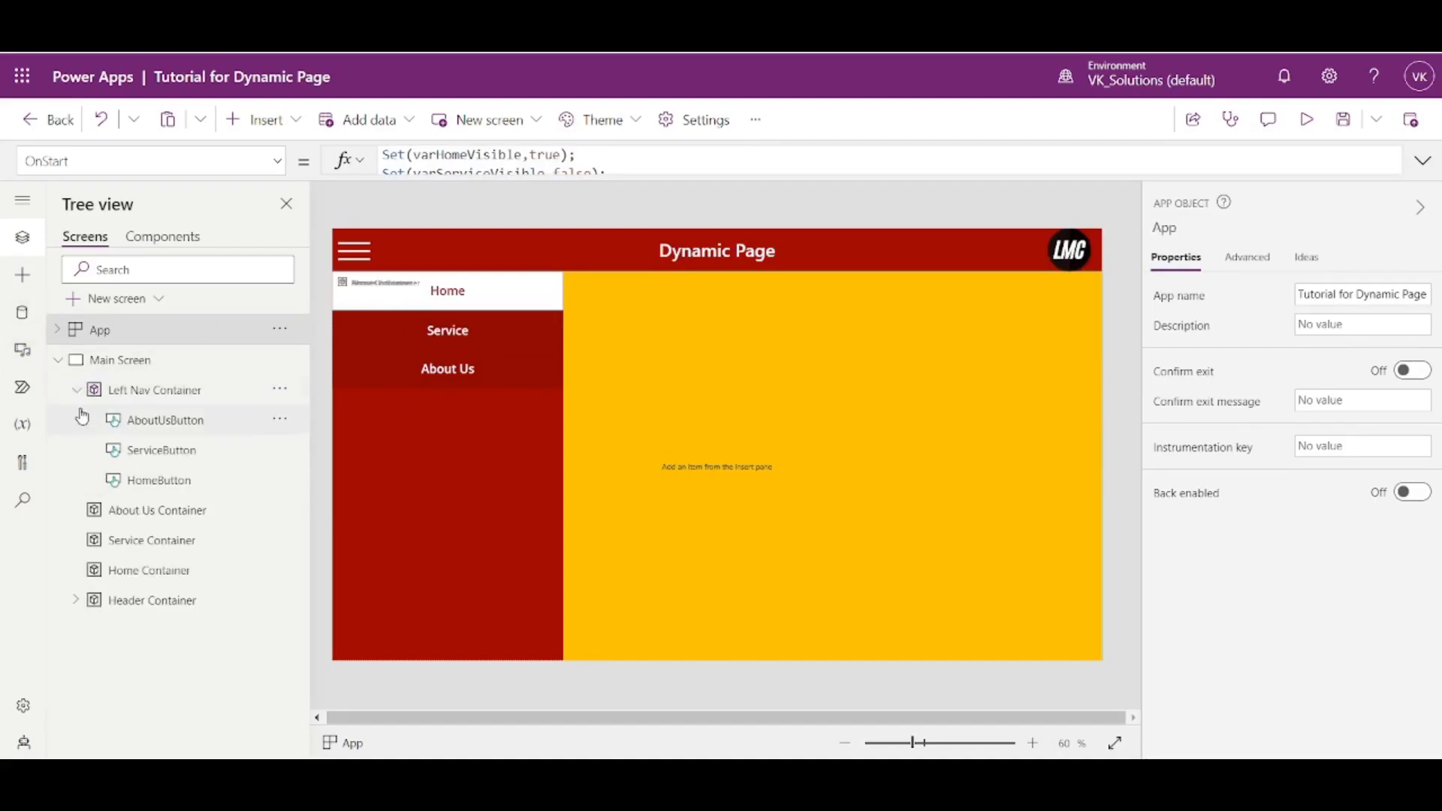
left_click(163, 480)
left_click(170, 450)
left_click(173, 422)
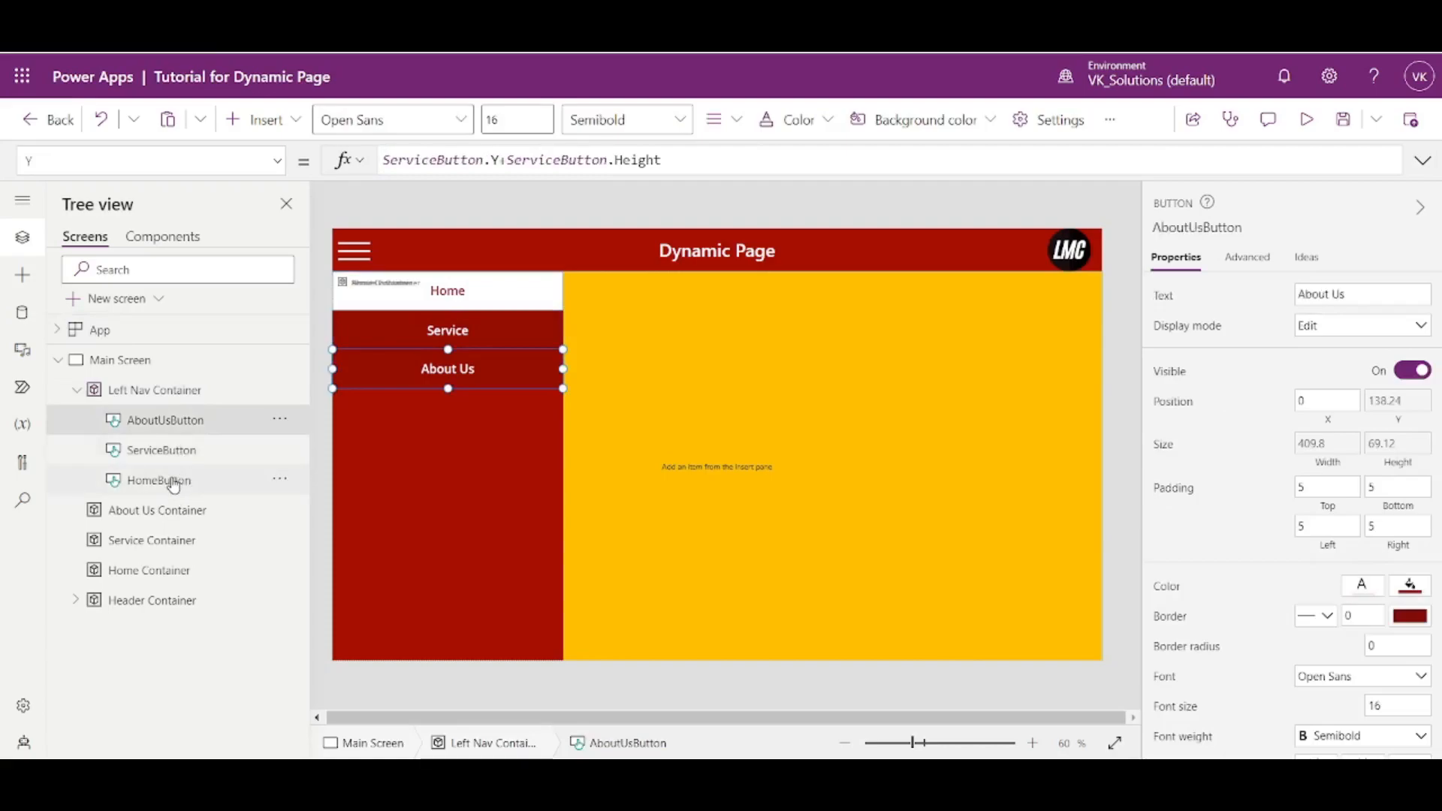
left_click(173, 483)
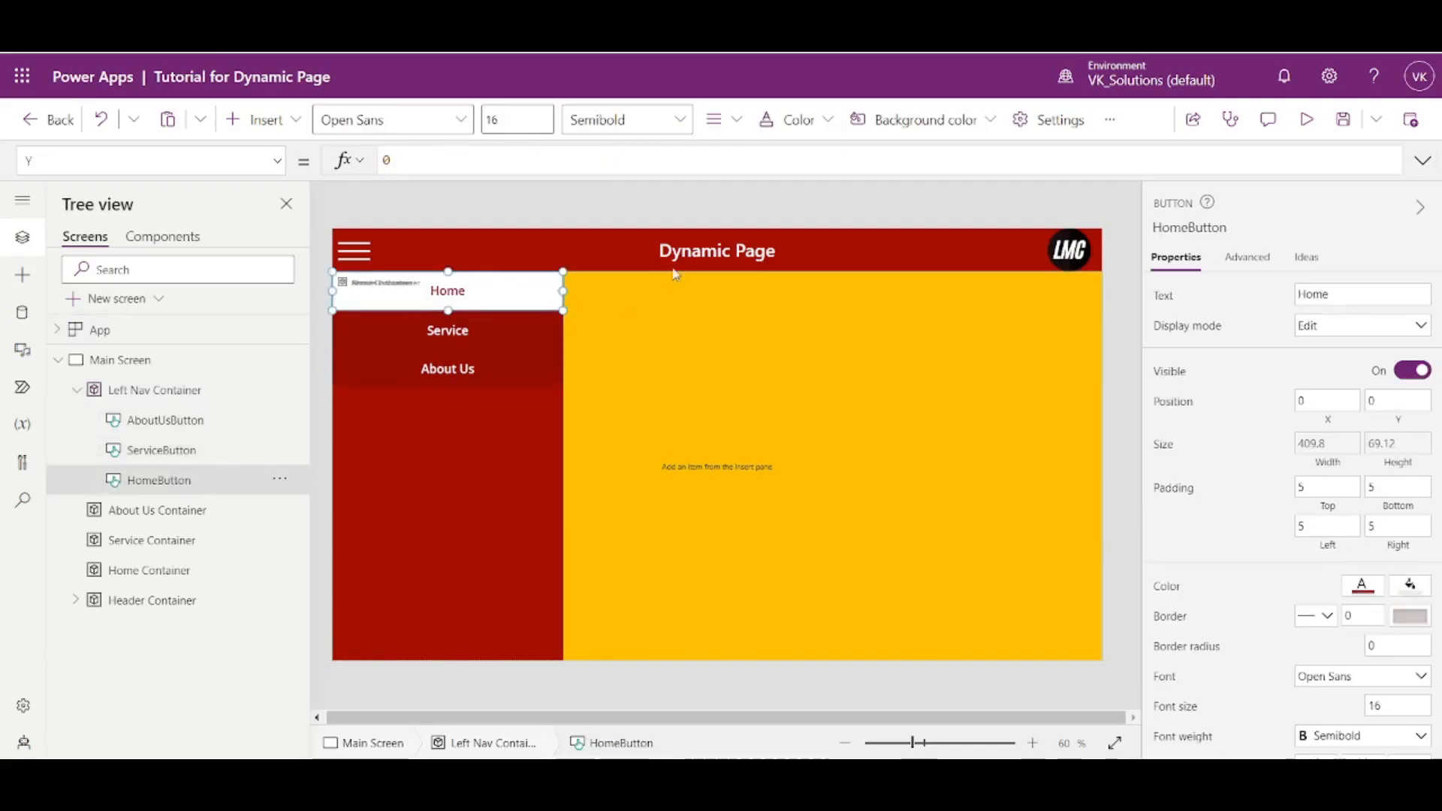
left_click(277, 162)
scroll(212, 255, "down", 10)
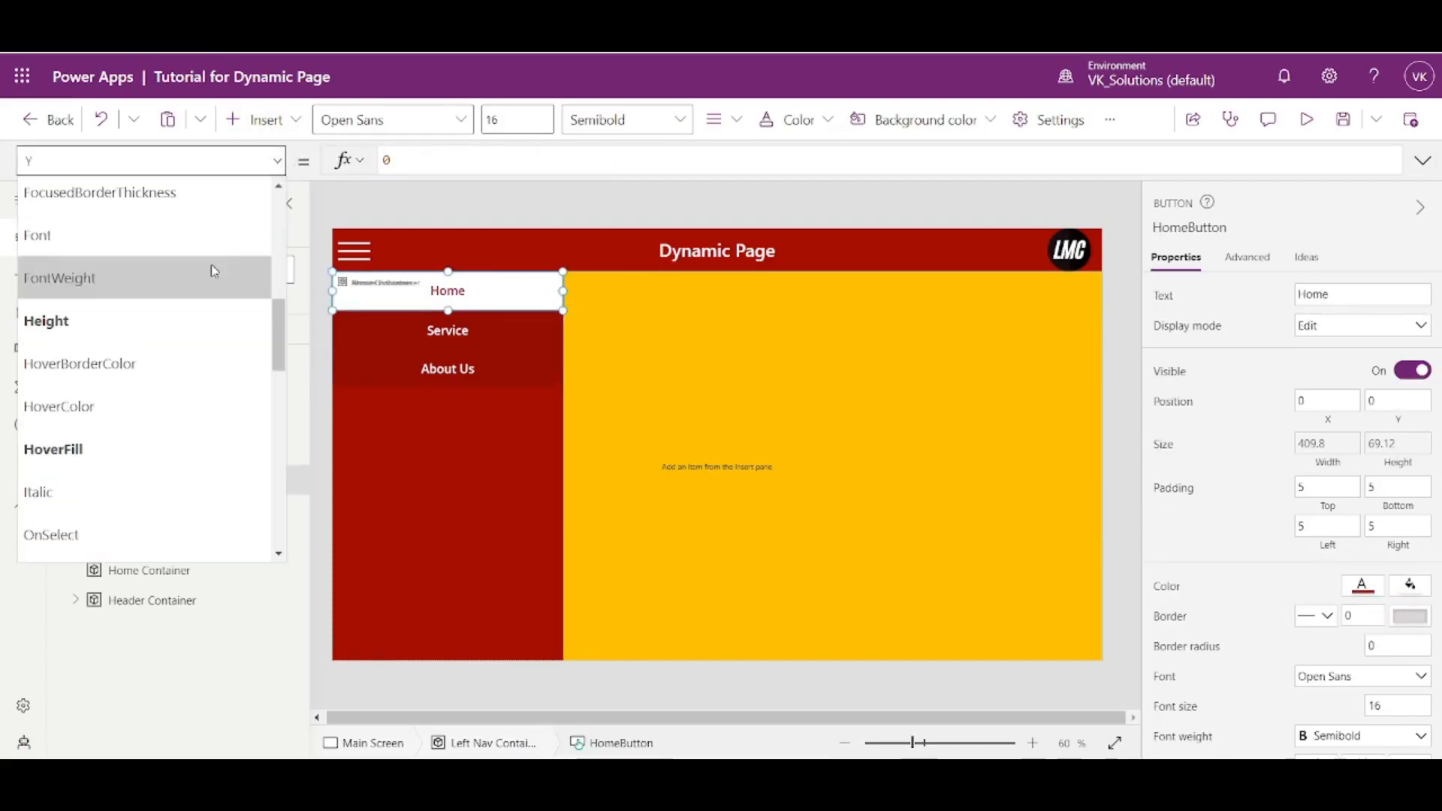
scroll(102, 357, "up", 3)
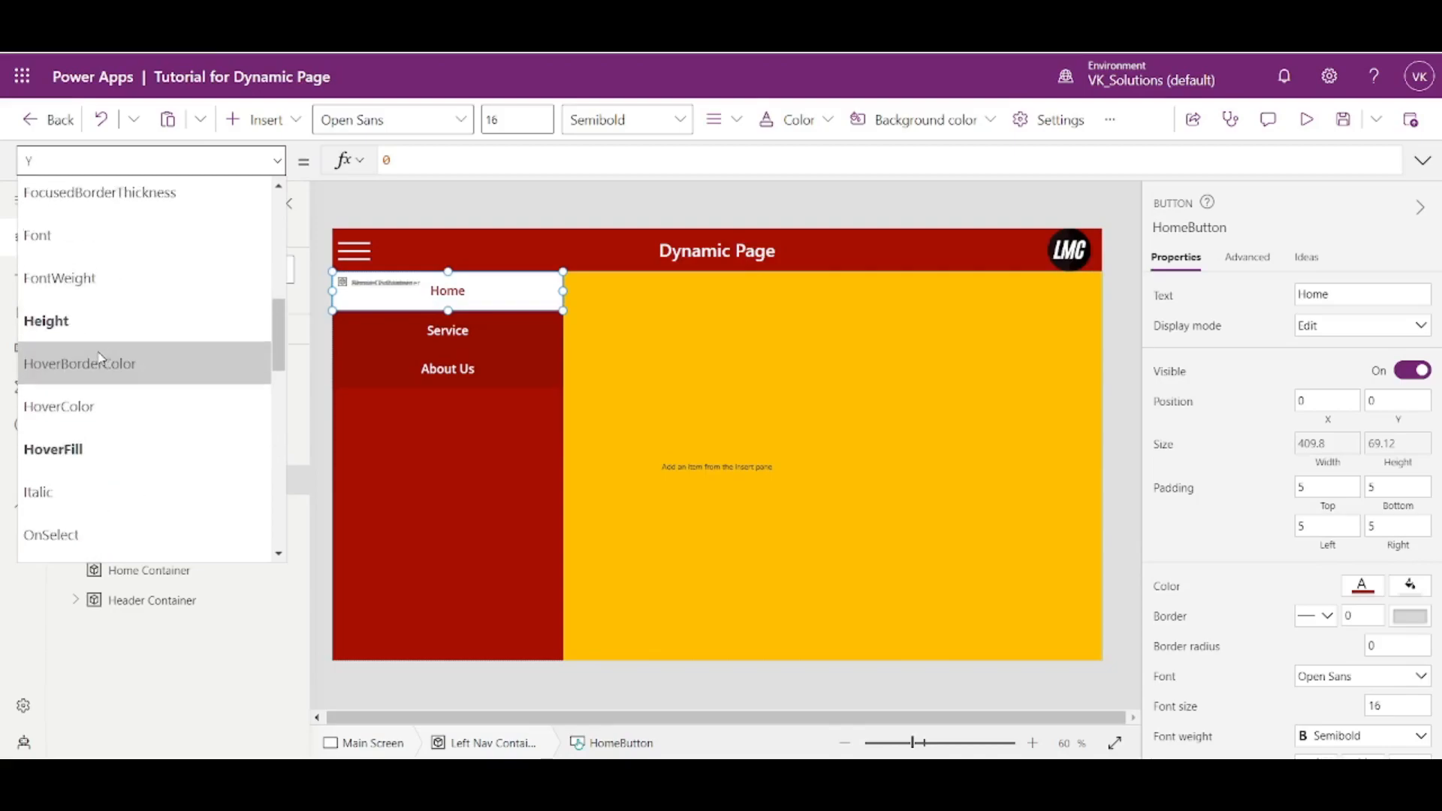
scroll(99, 362, "down", 6)
scroll(98, 368, "up", 8)
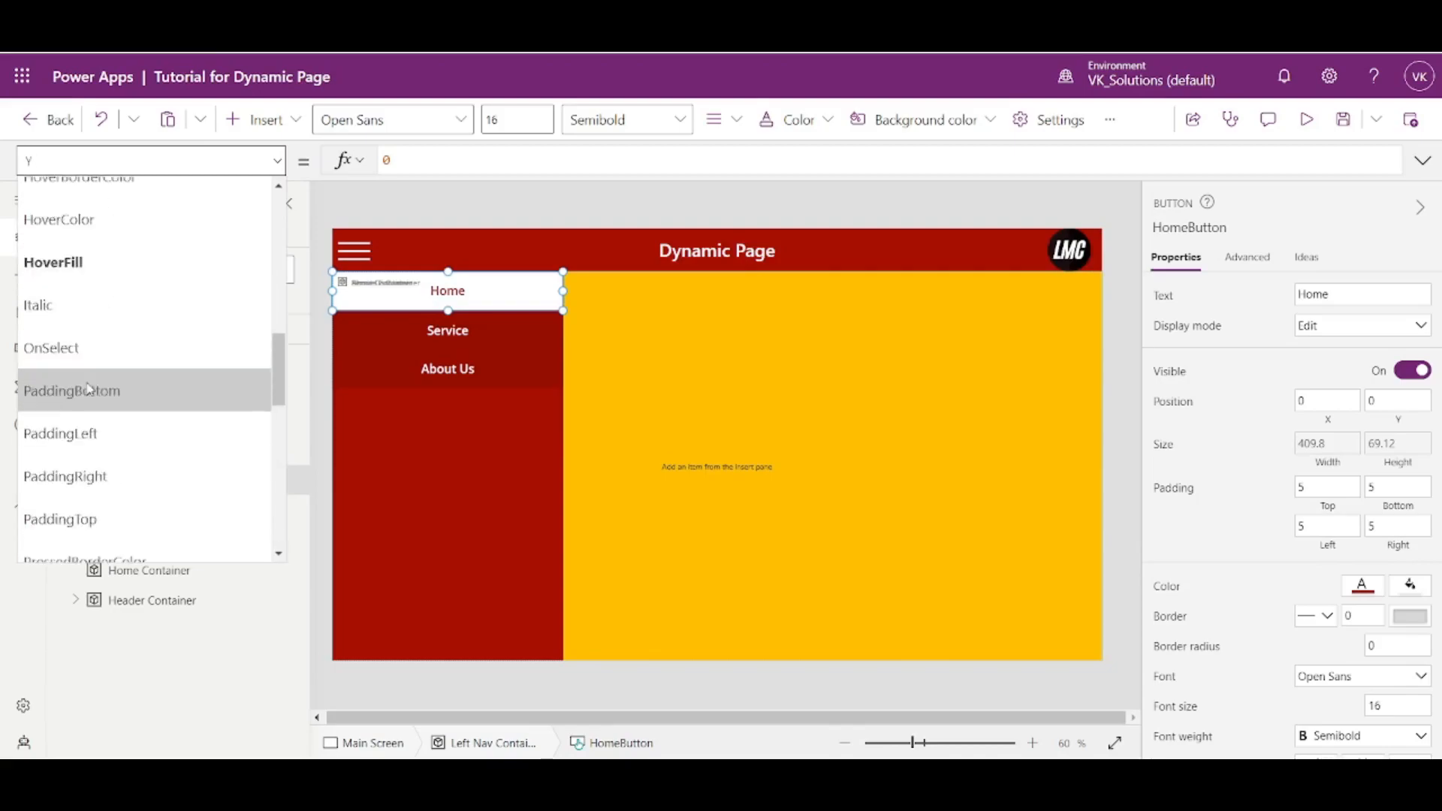
scroll(78, 370, "up", 4)
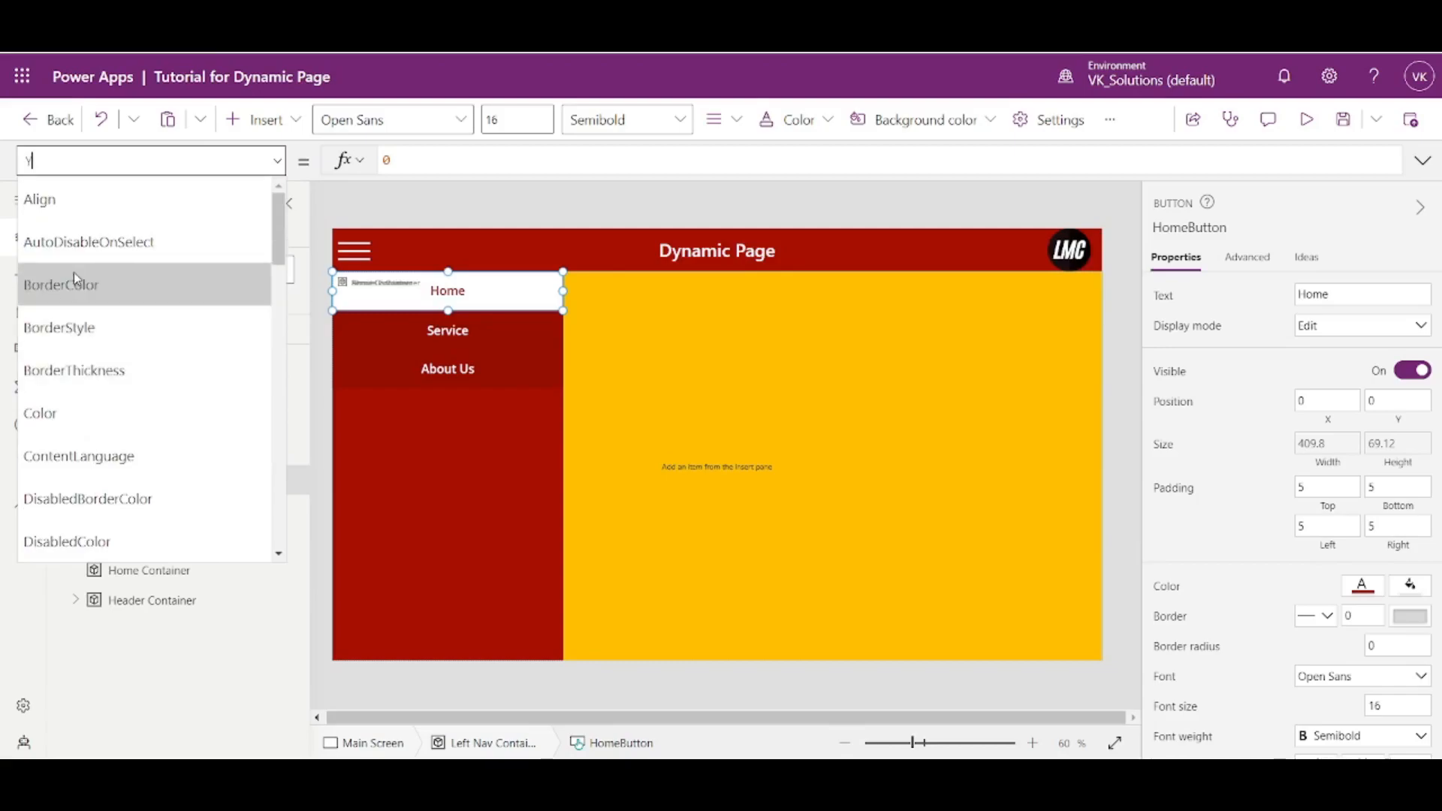
type("OnSelect")
key("Return")
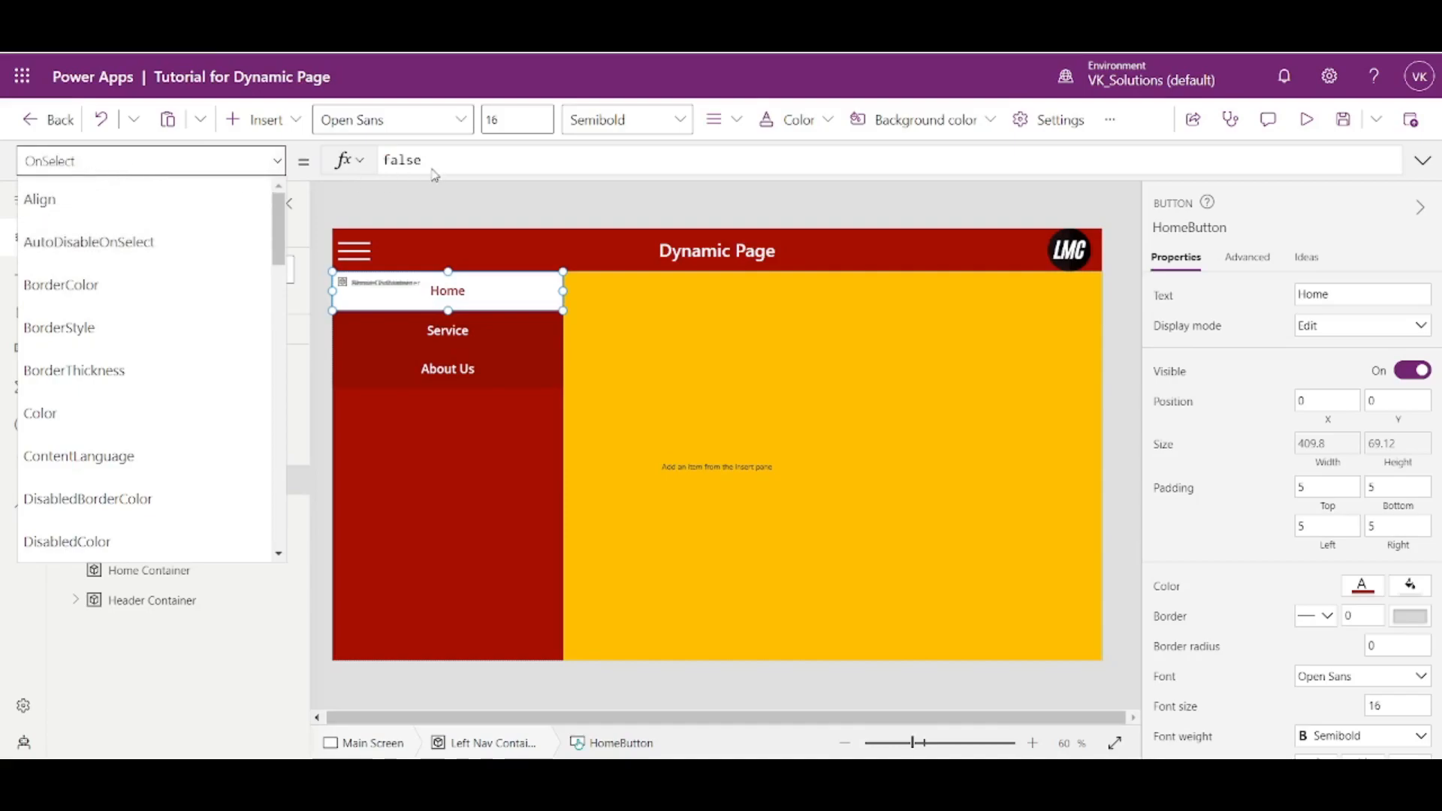
double_click(402, 159)
key("ctrl+v")
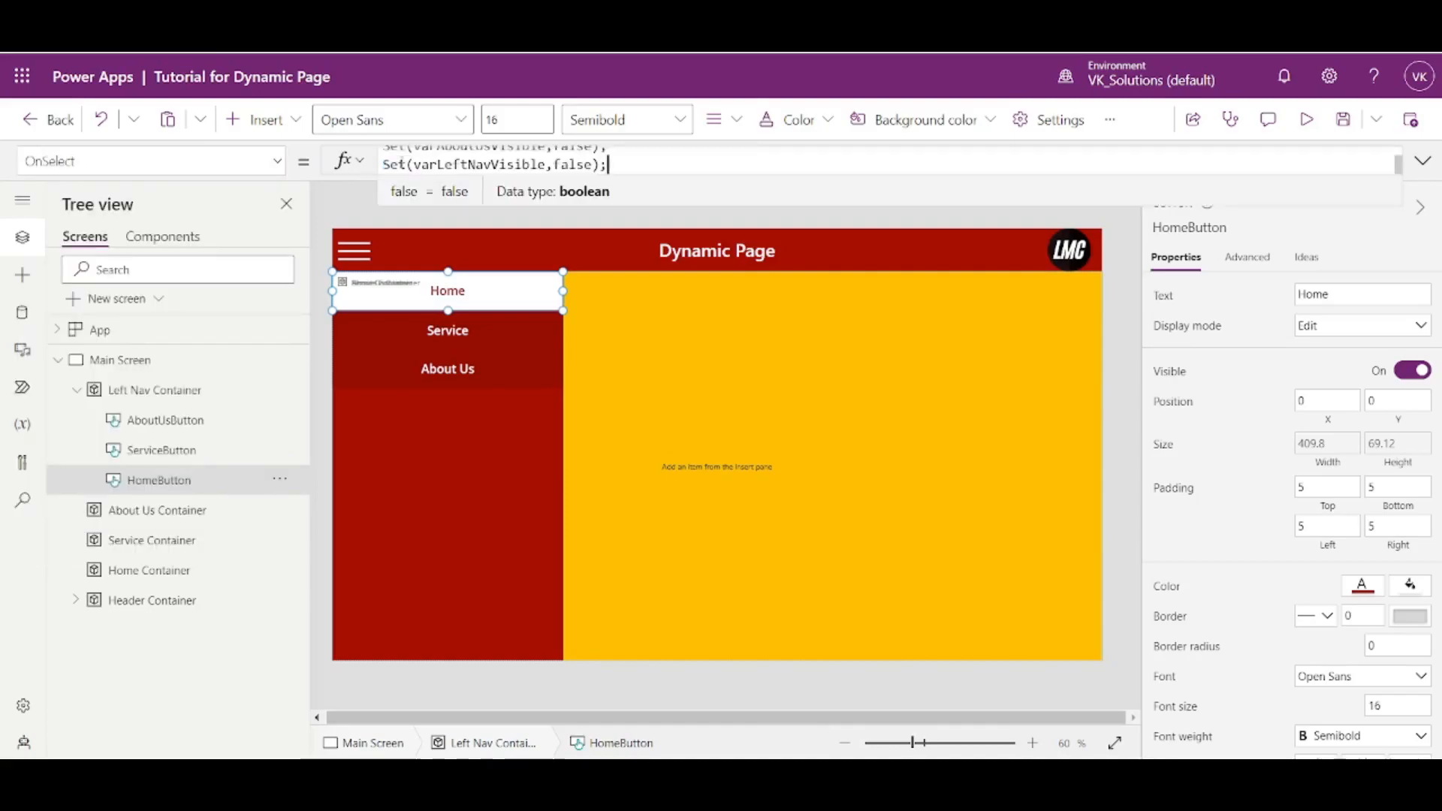
- Delete the Set(varLeftNavVisible,false); line from HomeButton's OnSelect formula
left_click(1424, 160)
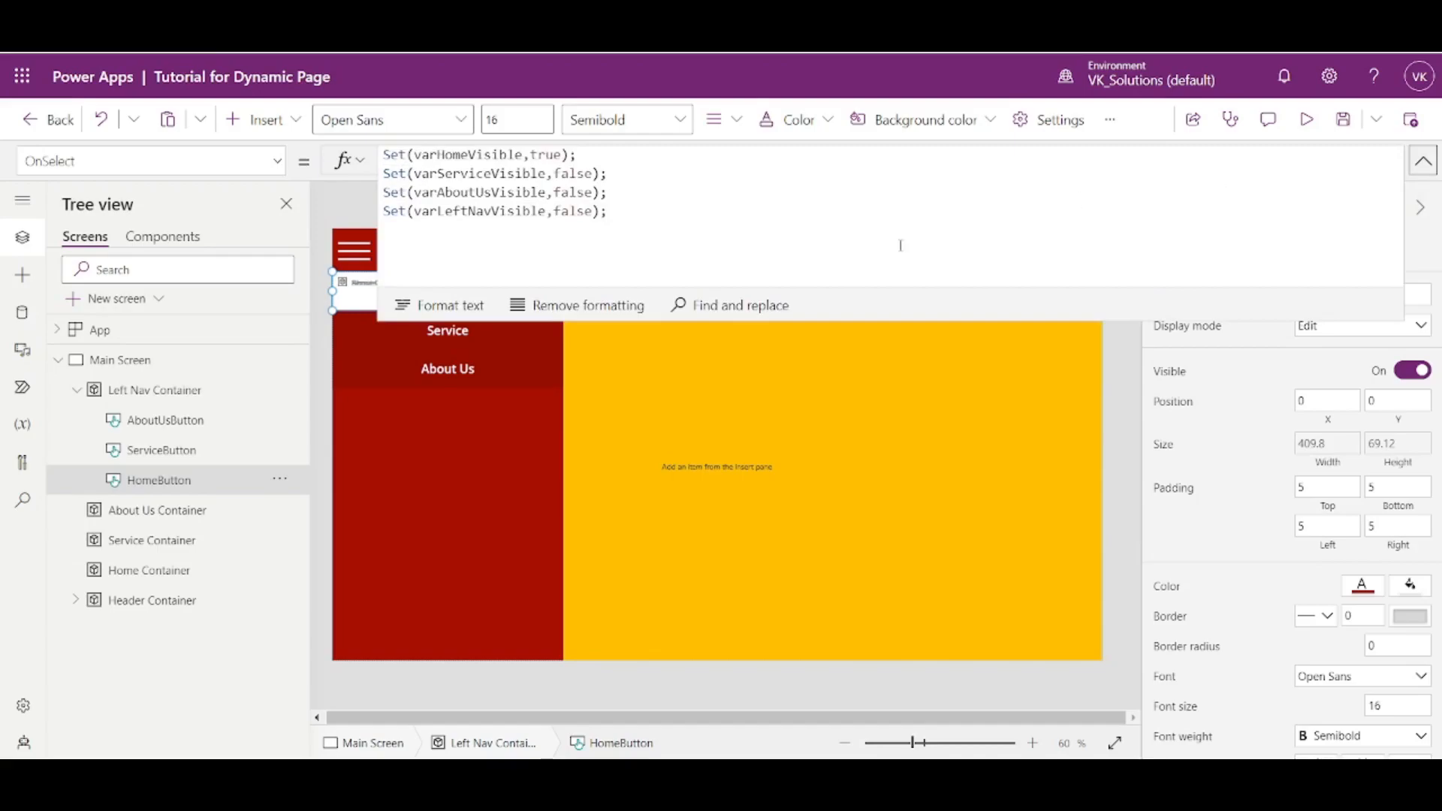
left_click_drag(618, 203, 618, 192)
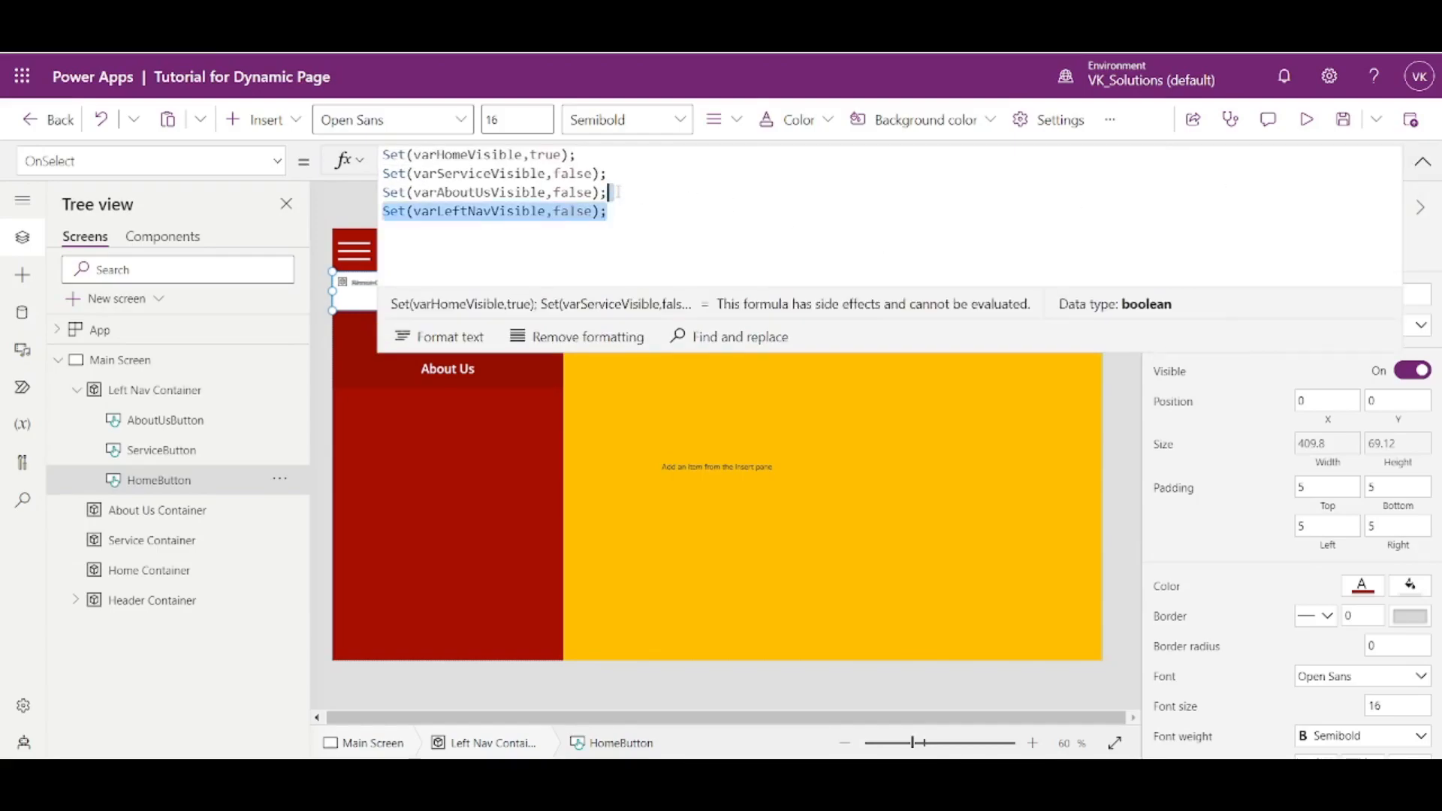
key("BackSpace")
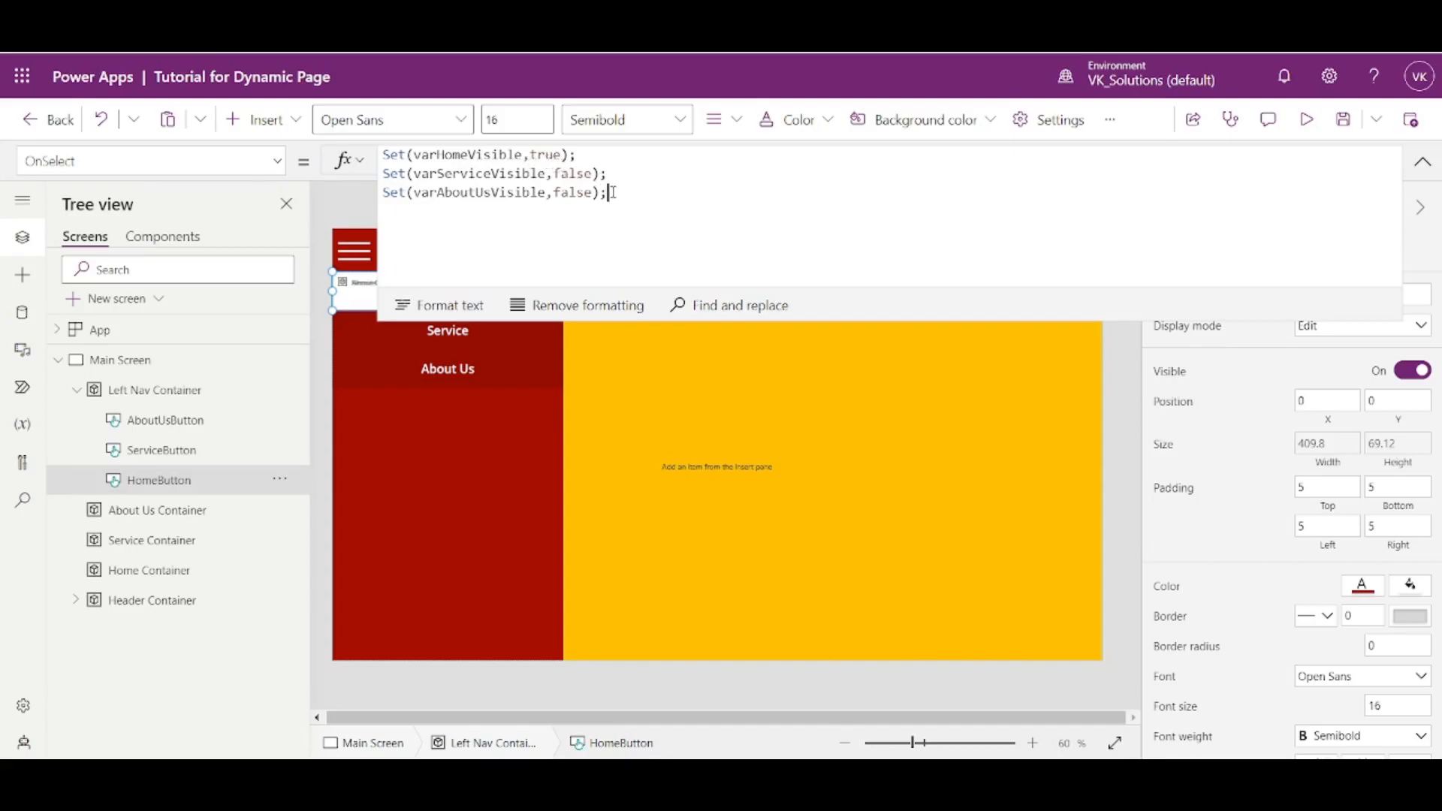
- Copy HomeButton's three OnSelect Set statements and paste them over the OnSelect formula of ServiceButton and AboutUsButton together
left_click_drag(615, 193, 353, 158)
key("ctrl+c")
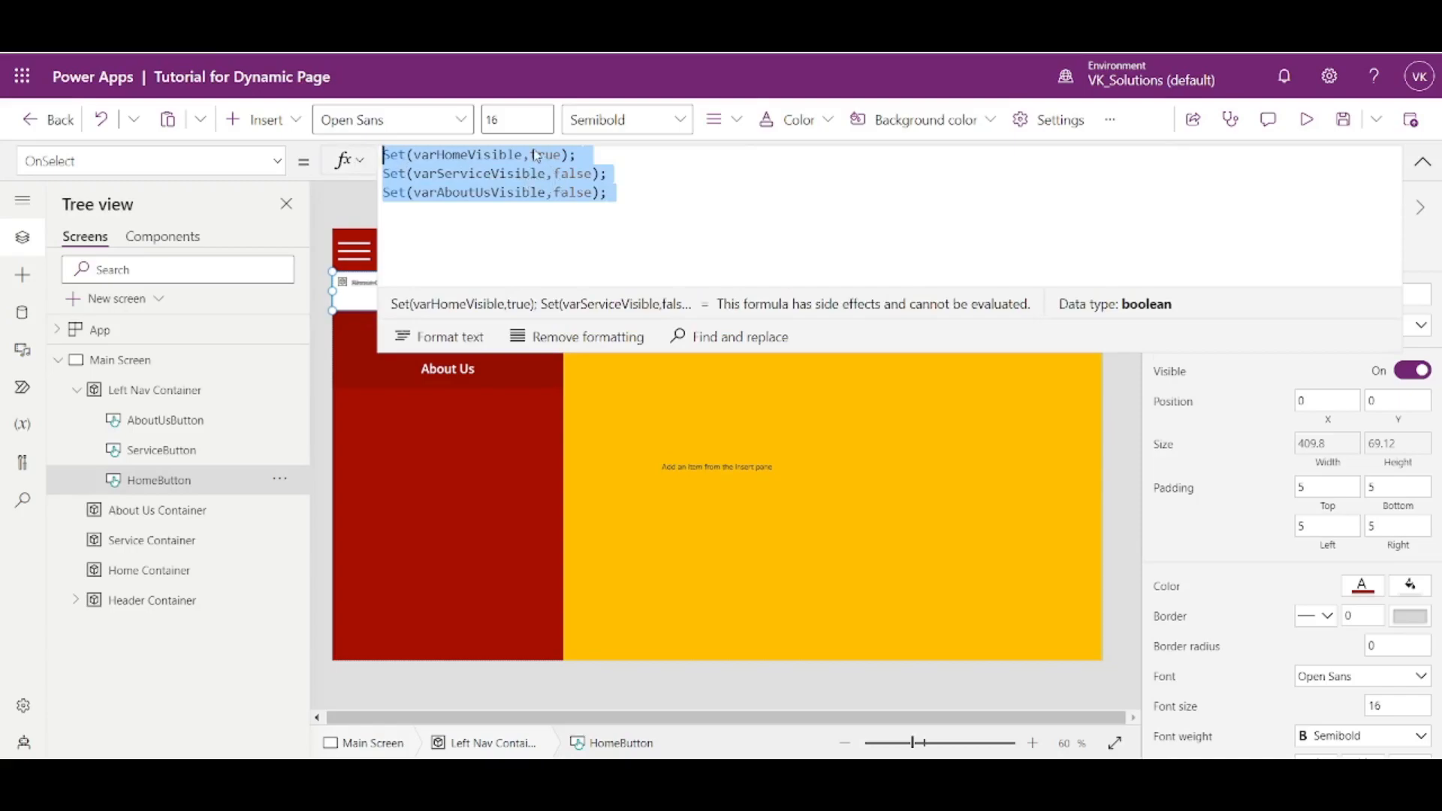
left_click(161, 450)
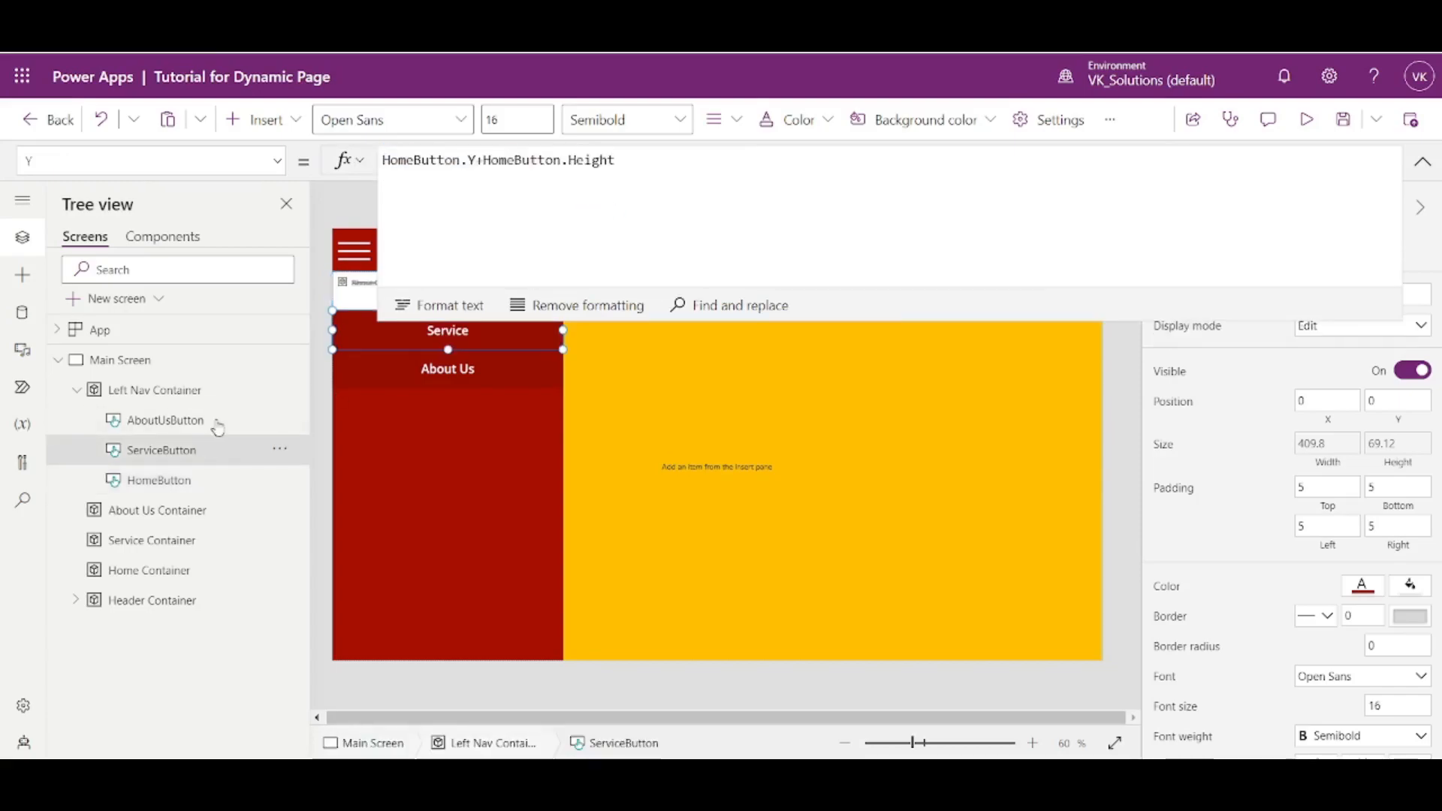
left_click(200, 420, "ctrl")
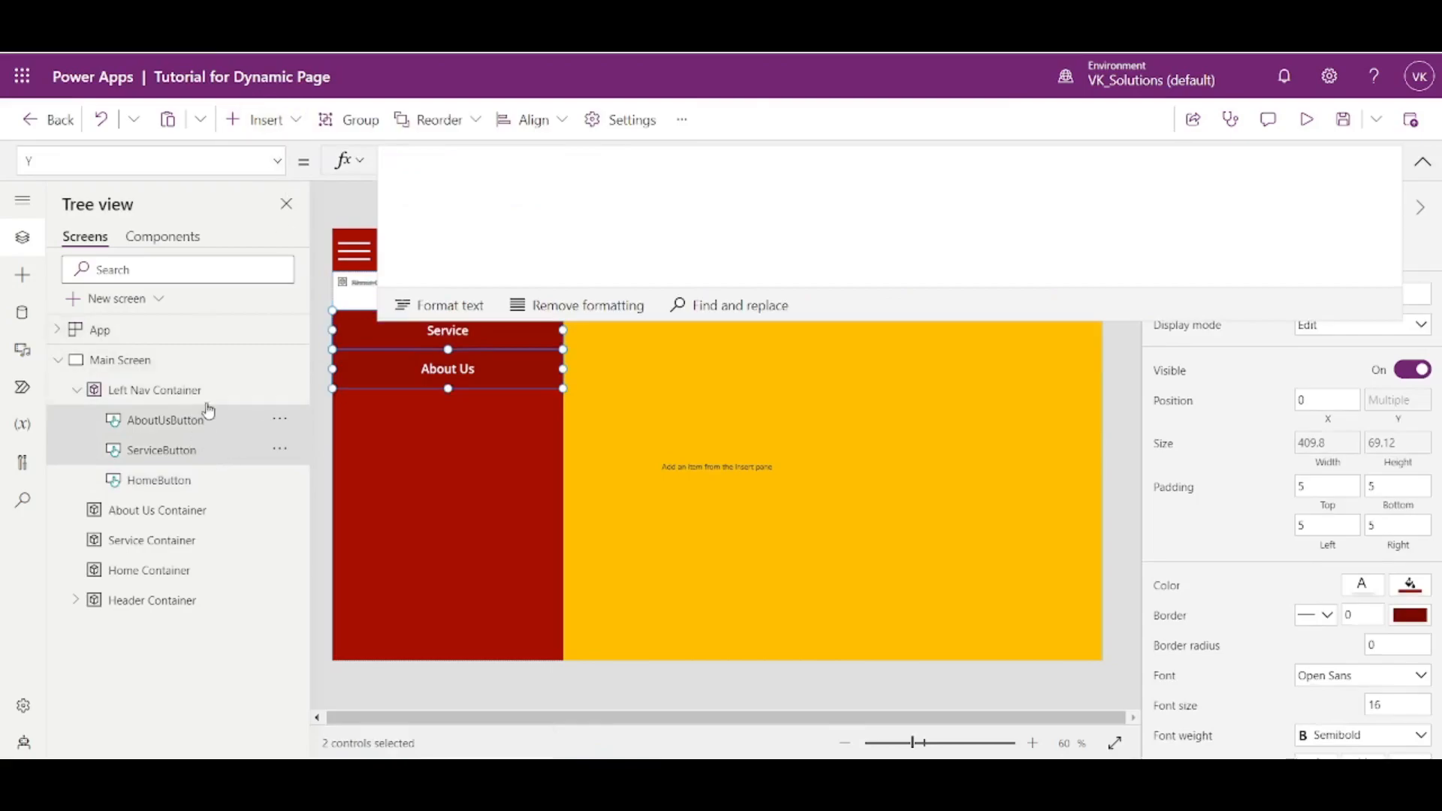
left_click(277, 160)
scroll(206, 299, "down", 6)
scroll(172, 285, "down", 2)
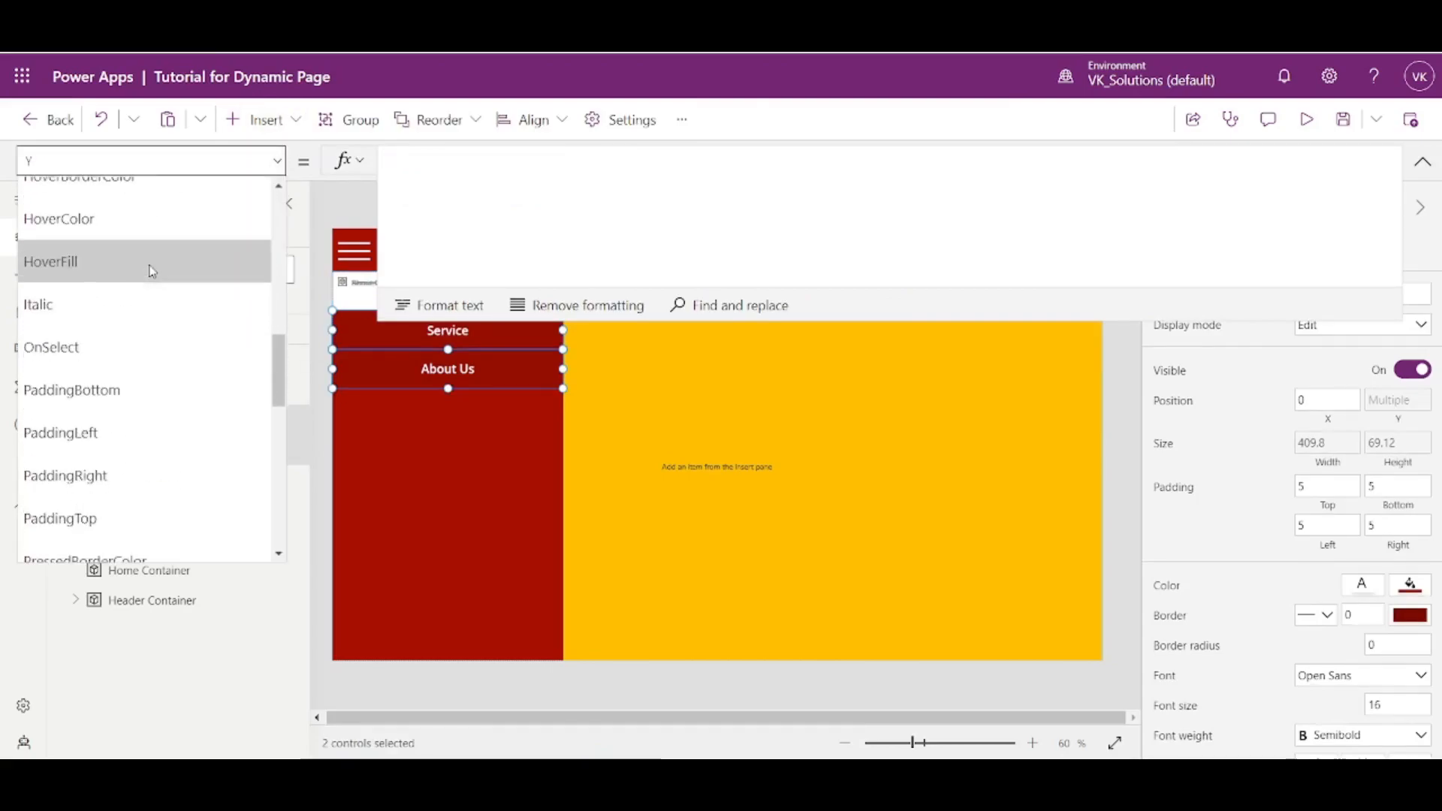
left_click(75, 351)
left_click(473, 194)
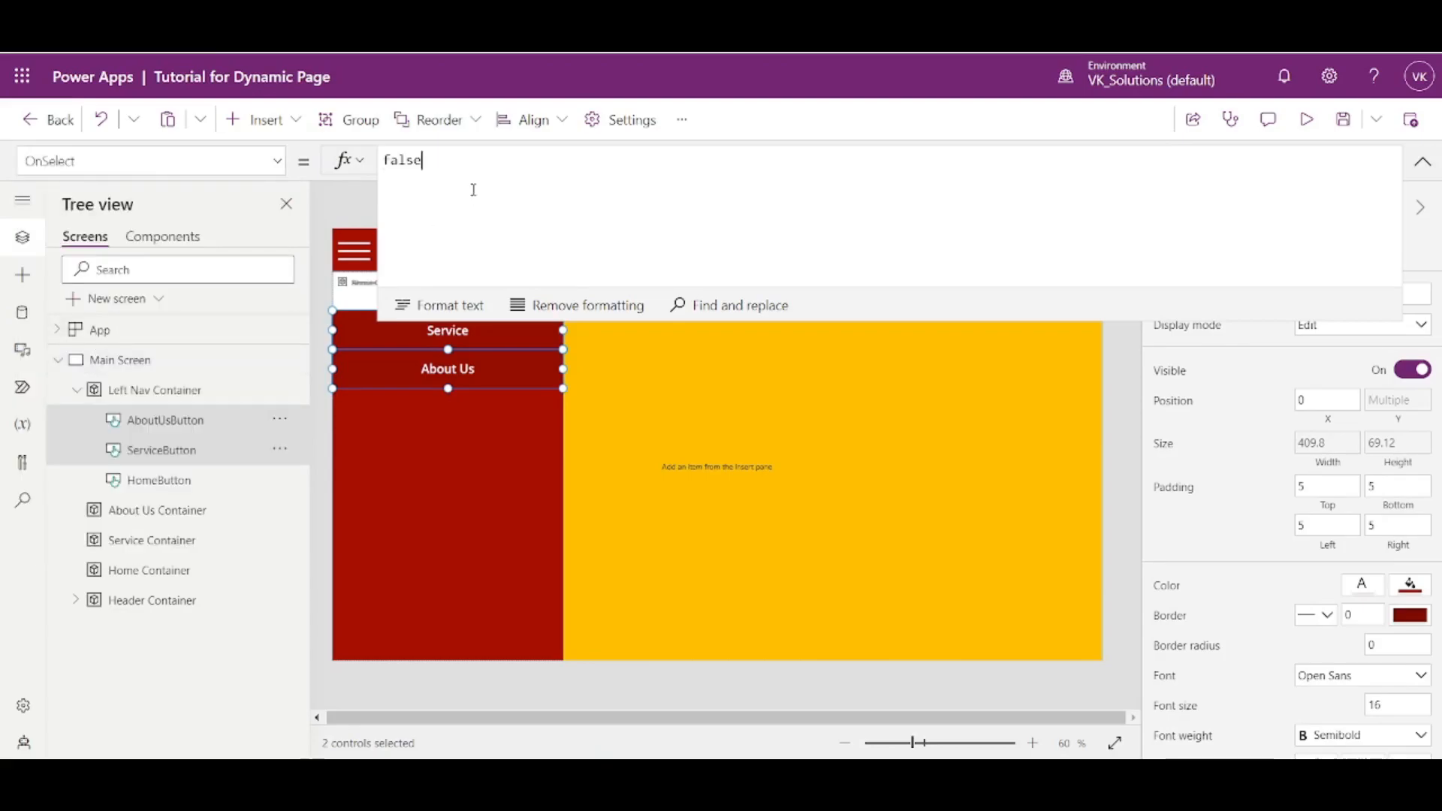
key("ctrl+a")
key("ctrl+v")
- In the shared OnSelect formula of ServiceButton and AboutUsButton, set varHomeVisible to false and varServiceVisible to true, and check ServiceButton's formula
double_click(554, 156)
type("false")
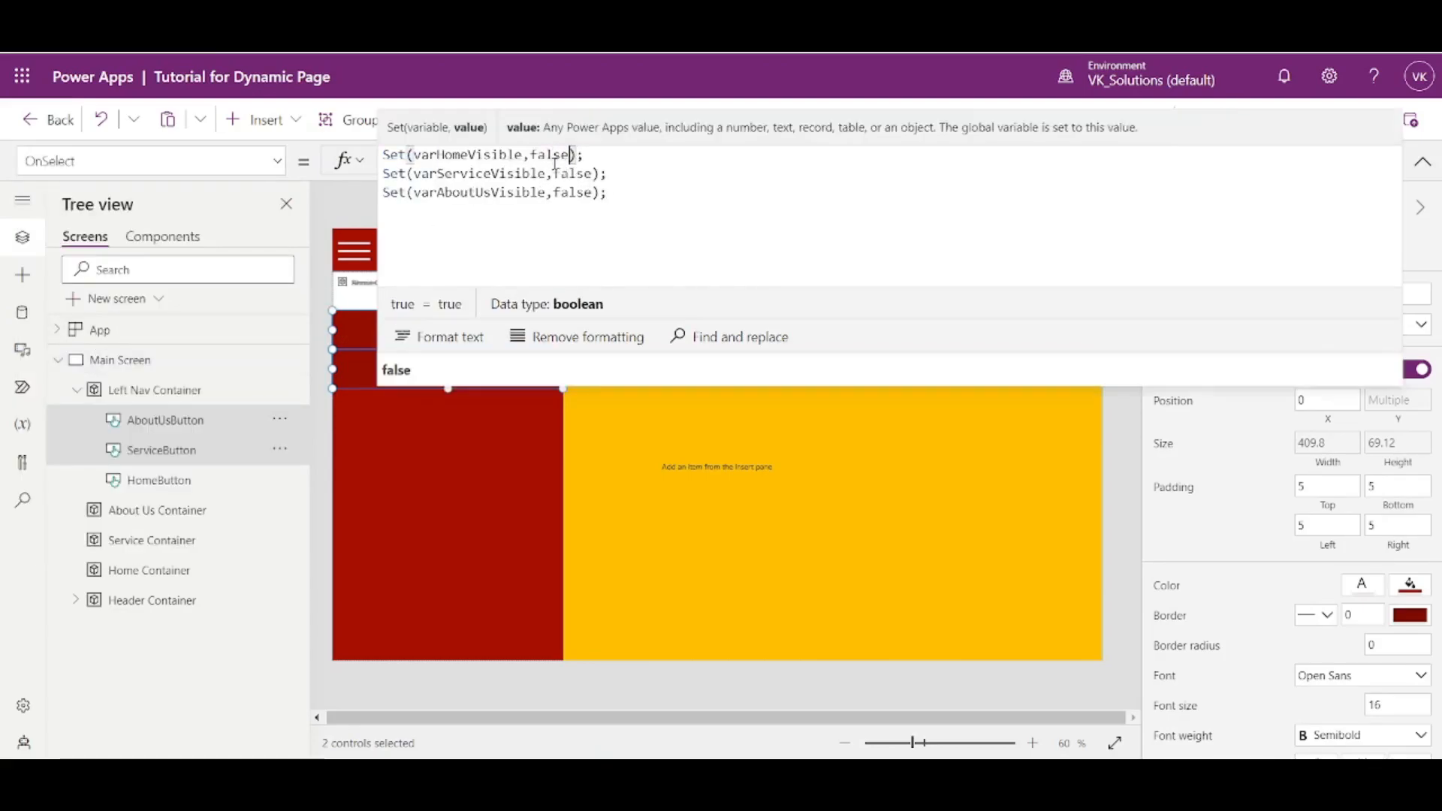
double_click(571, 175)
type("true")
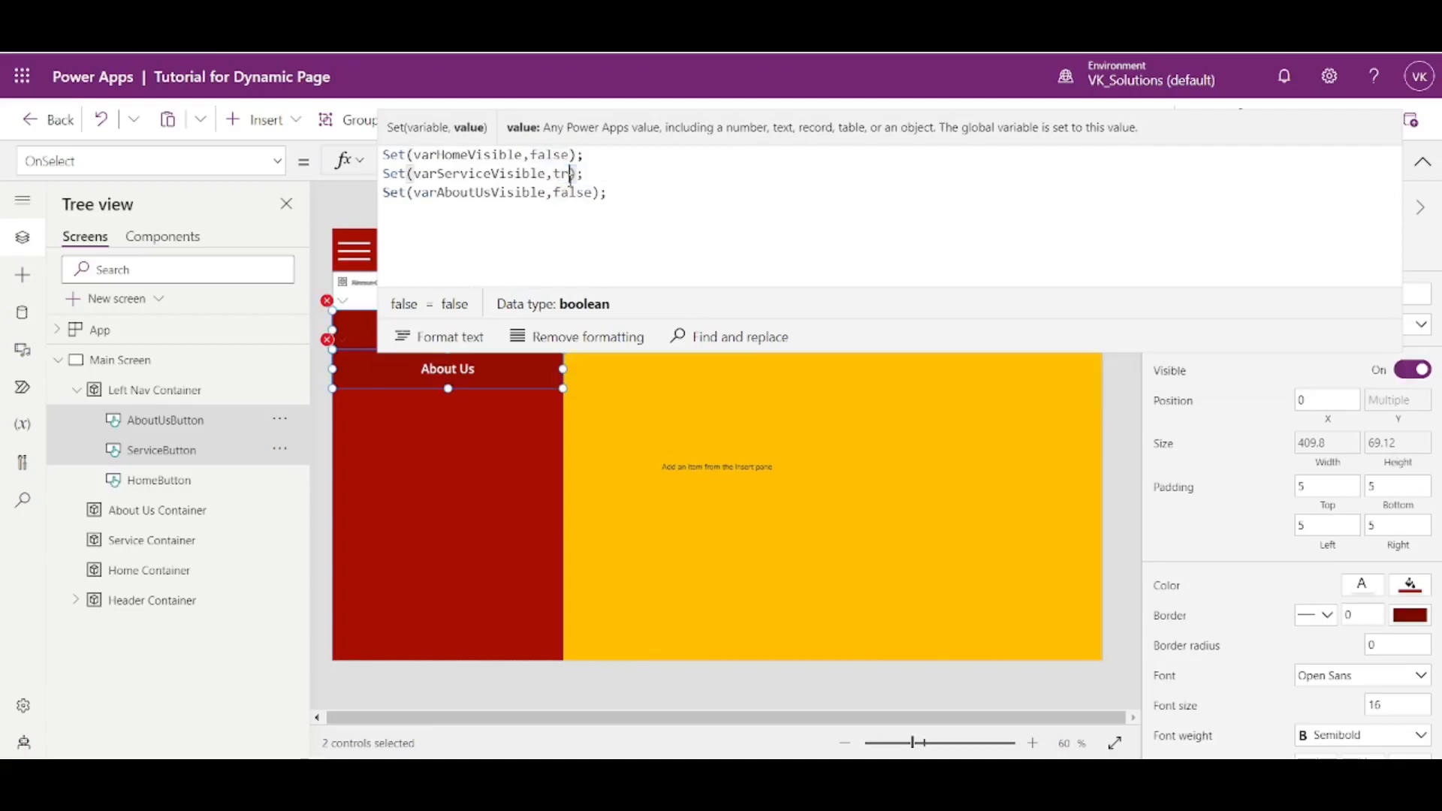
left_click(1119, 437)
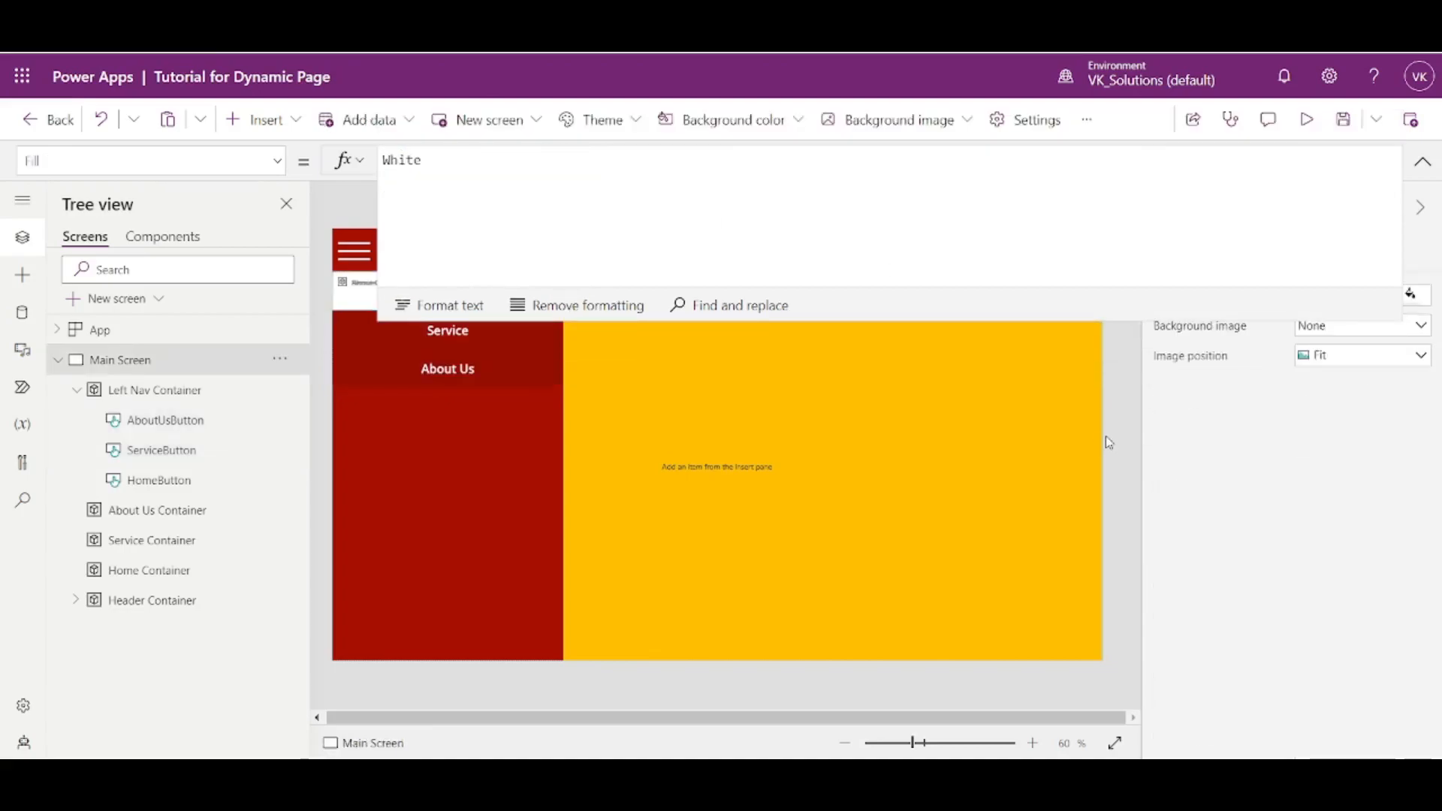
left_click(197, 456)
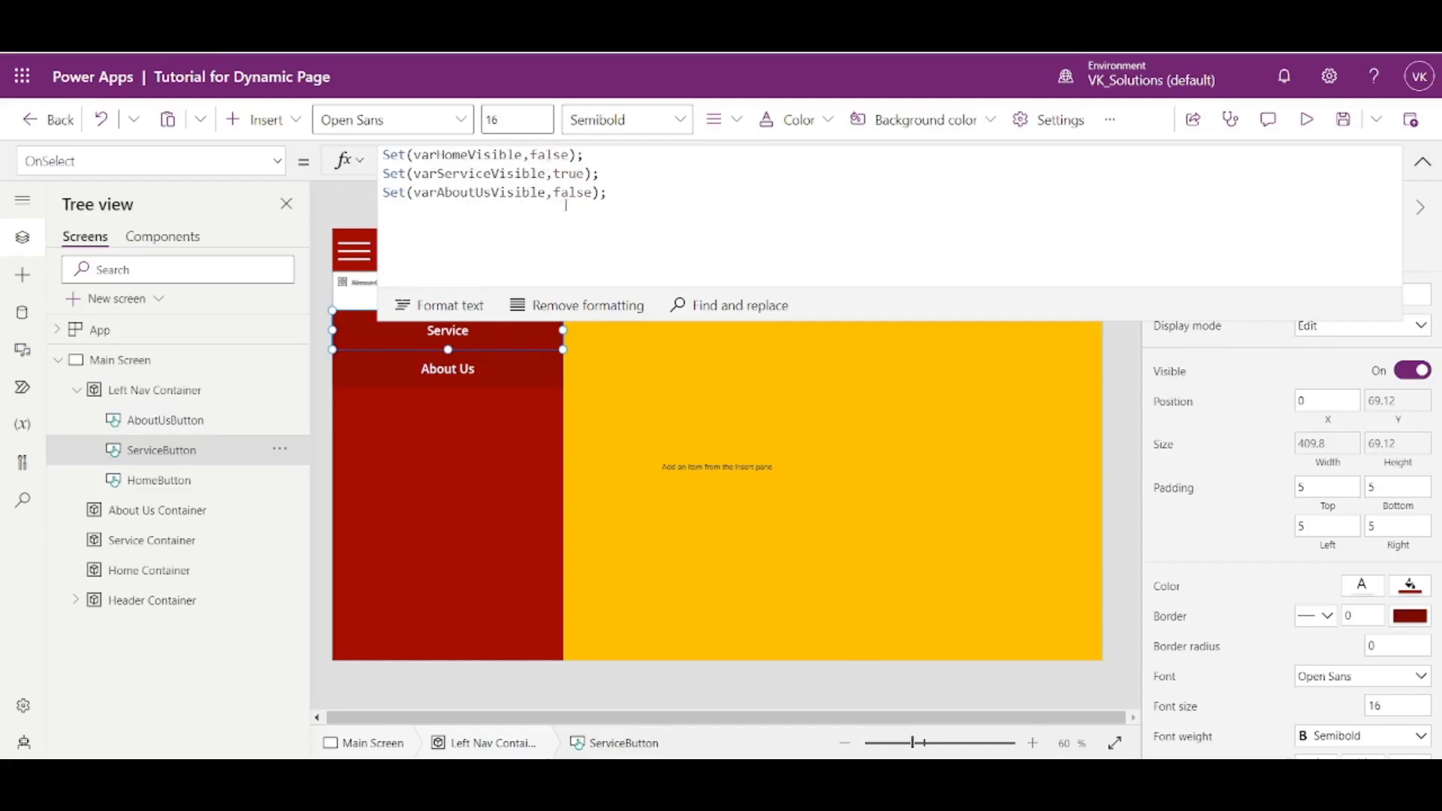
- In AboutUsButton's OnSelect formula, set varServiceVisible to false and varAboutUsVisible to true
left_click(217, 427)
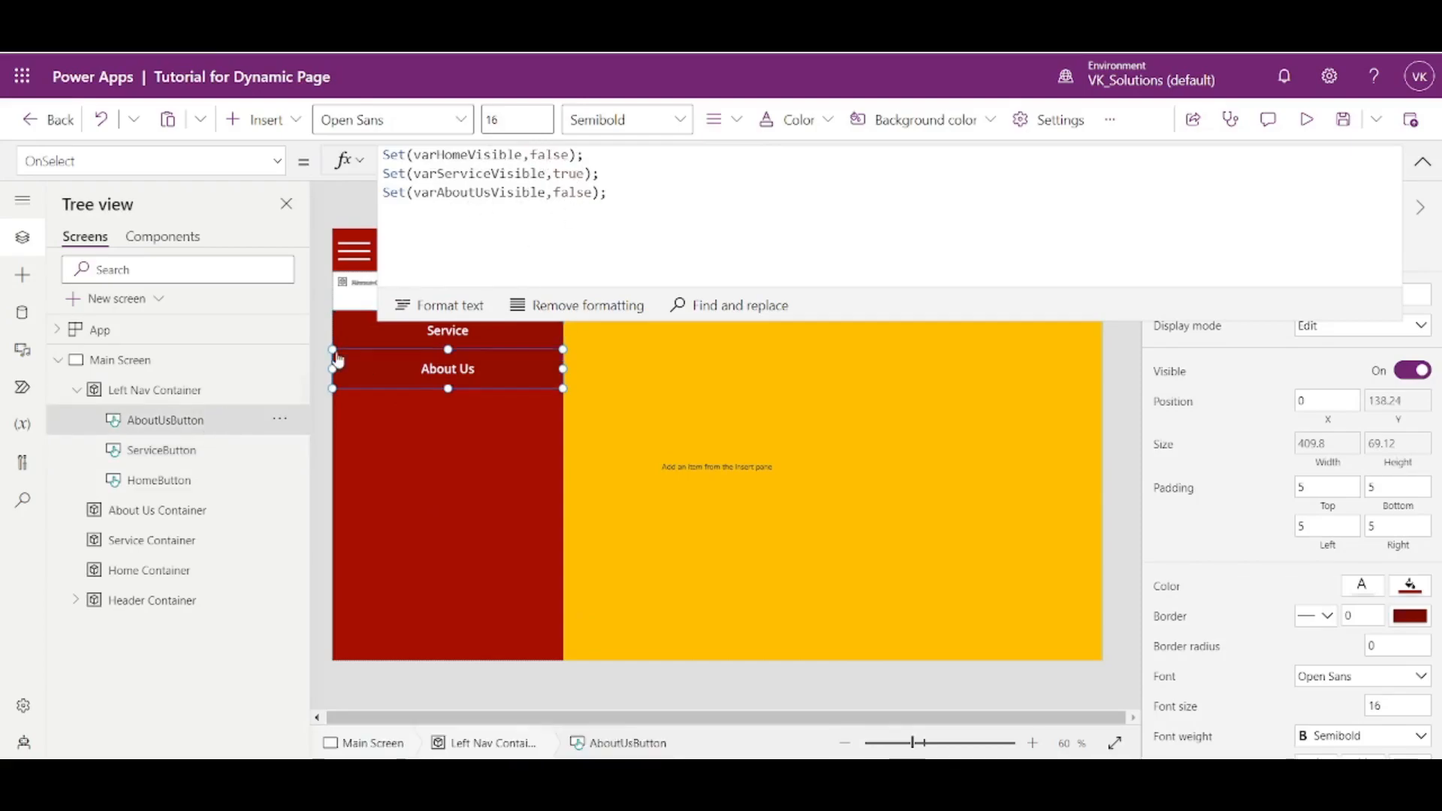
double_click(569, 173)
type("false")
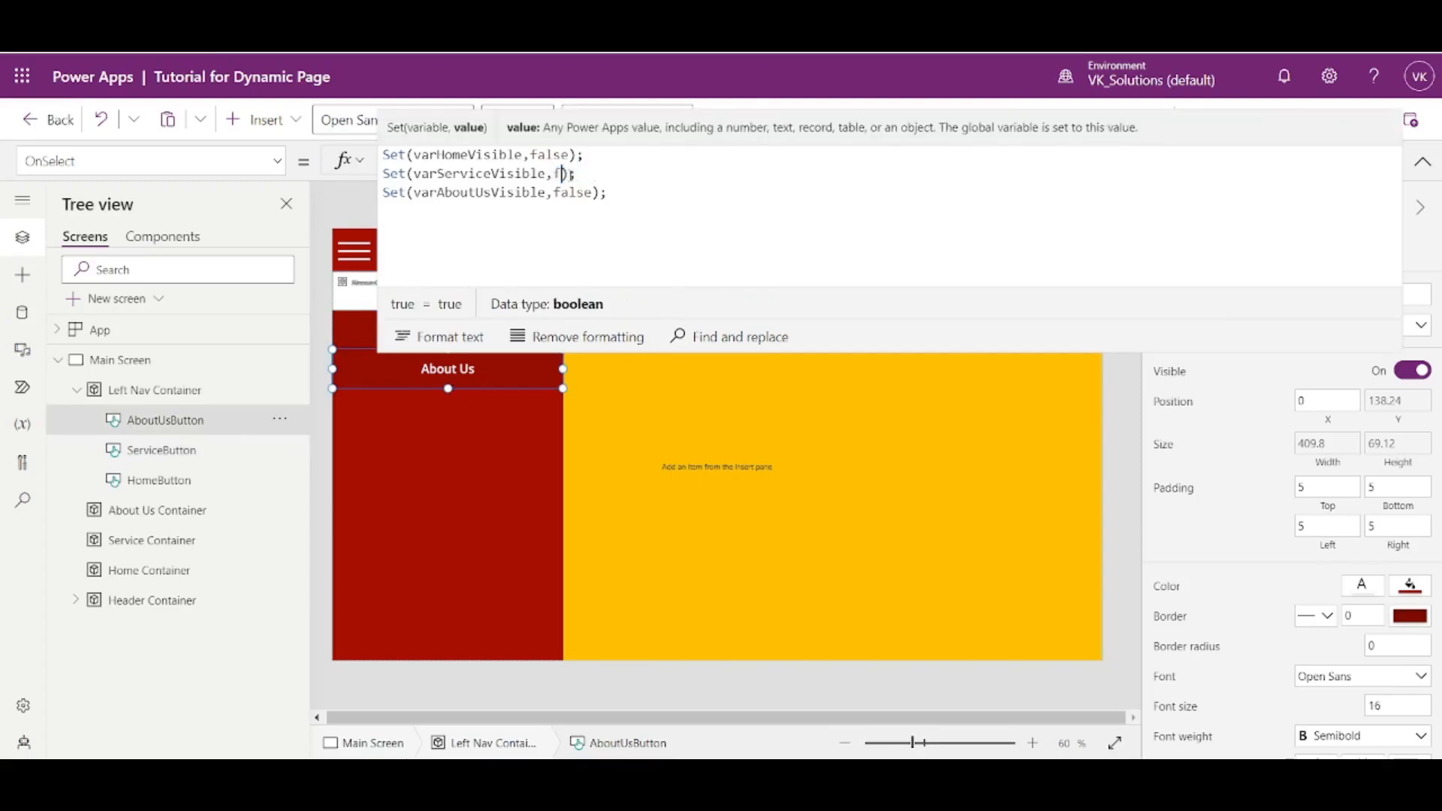
double_click(571, 192)
type("true")
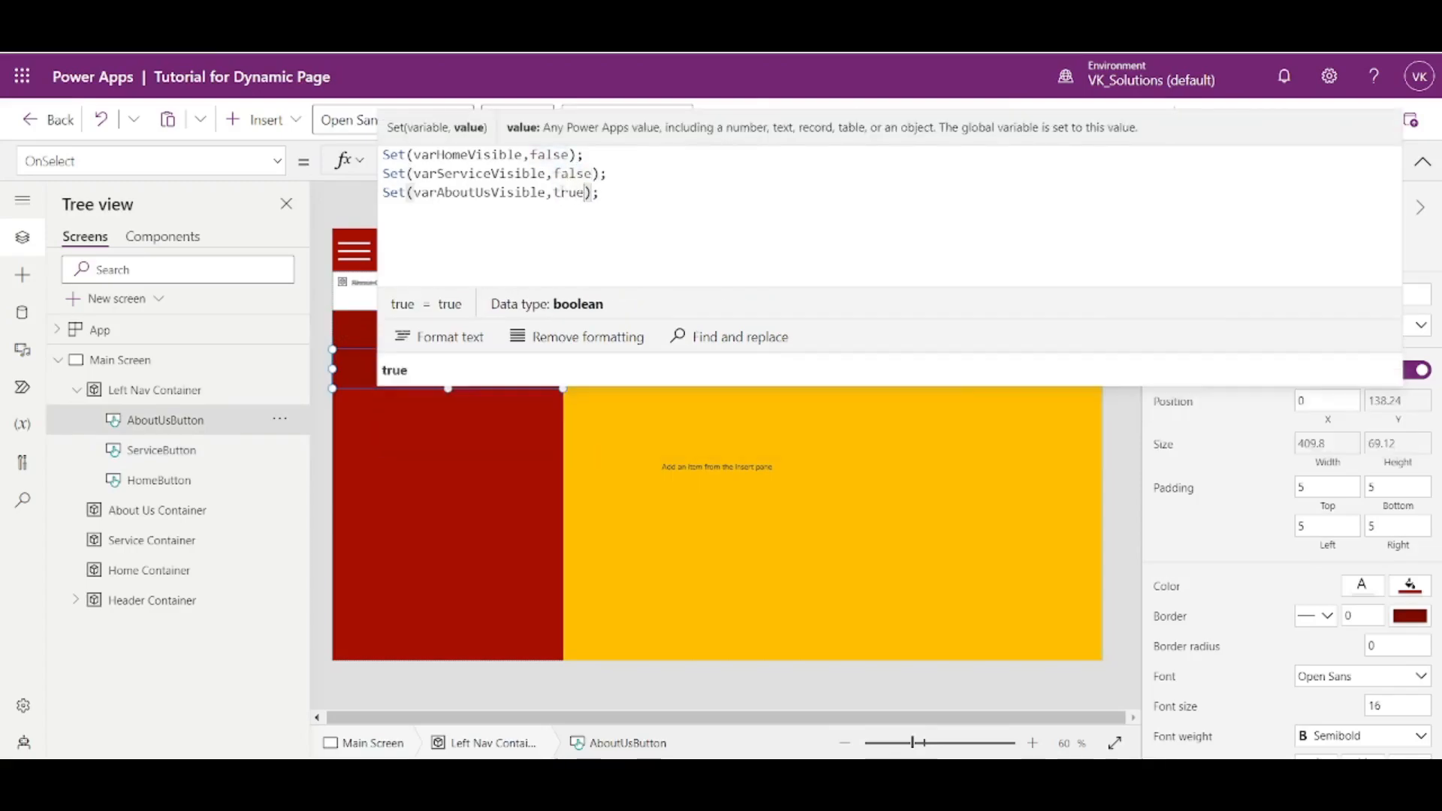
left_click(1119, 484)
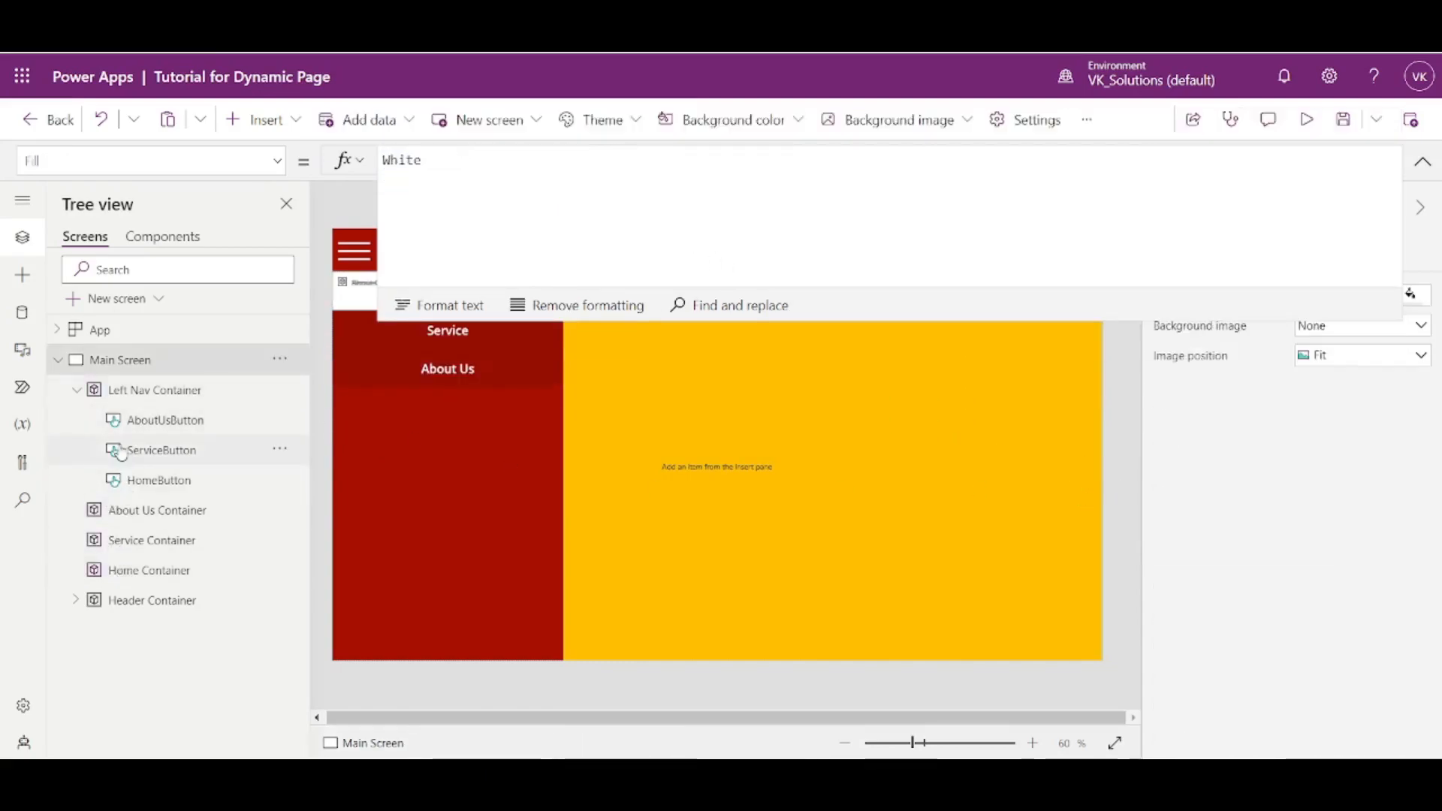
- Collapse the Left Nav Container in the tree and set the Home Container's Visible property to varHomeVisible
left_click(77, 390)
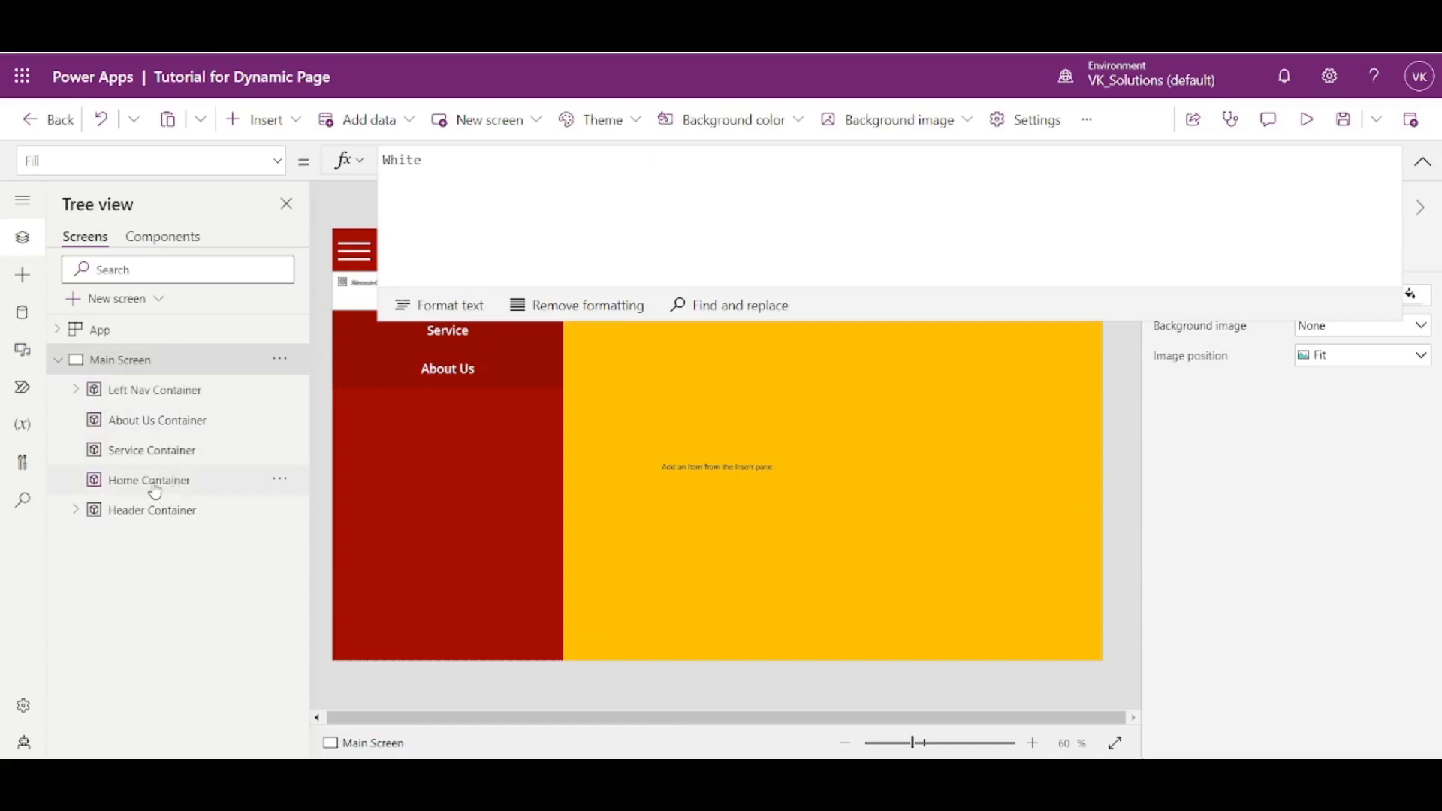
left_click(155, 484)
left_click(152, 451)
left_click(157, 421)
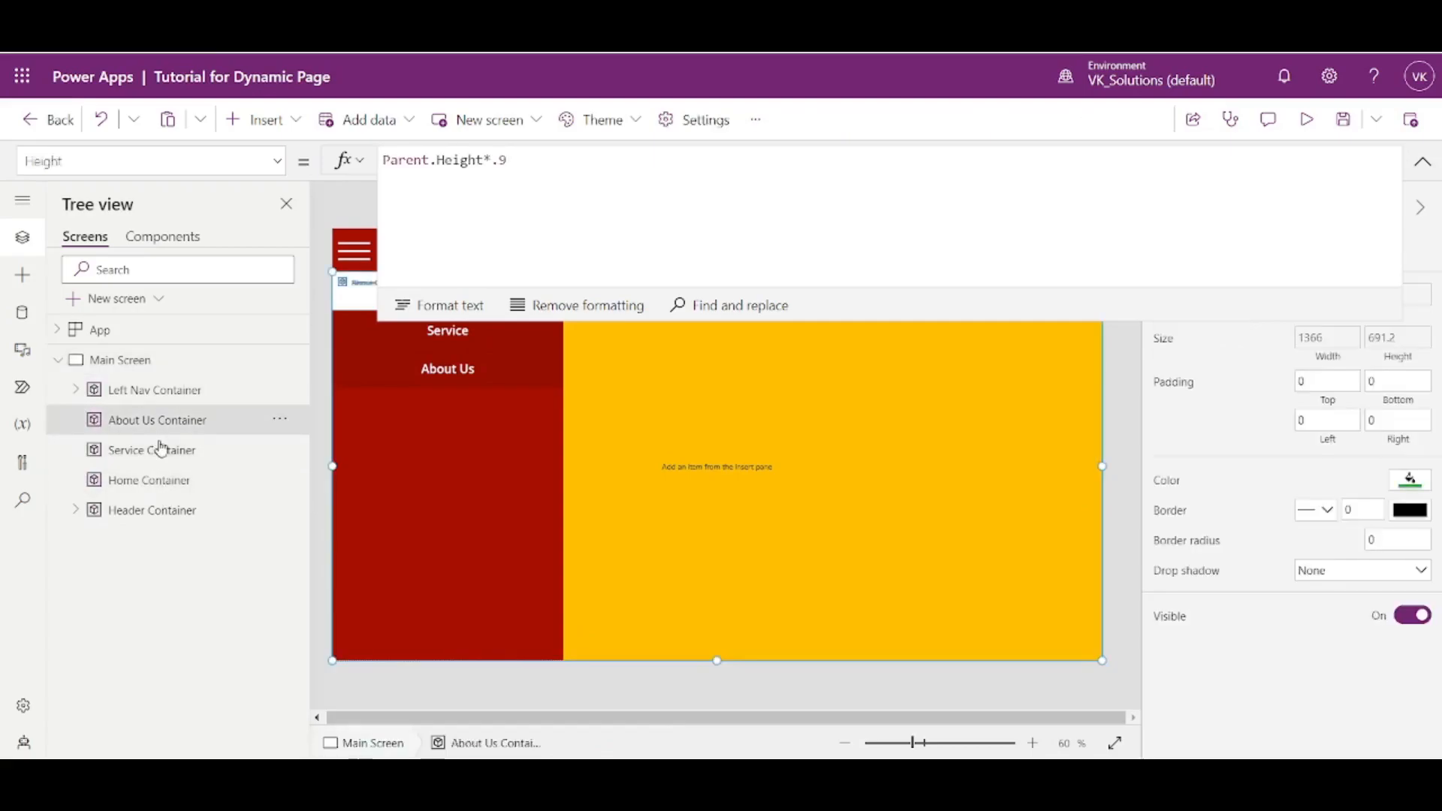
left_click(150, 485)
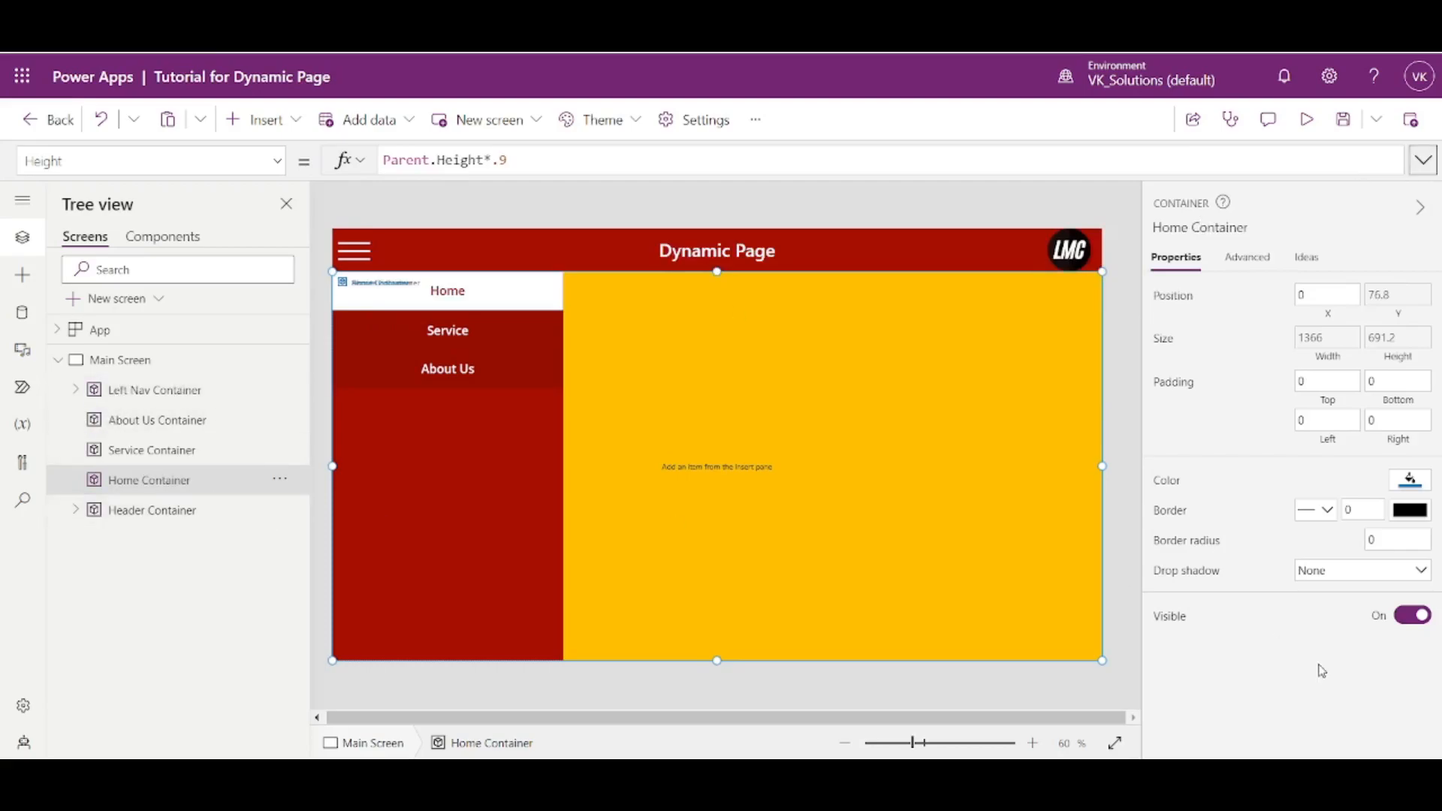
left_click(1183, 618)
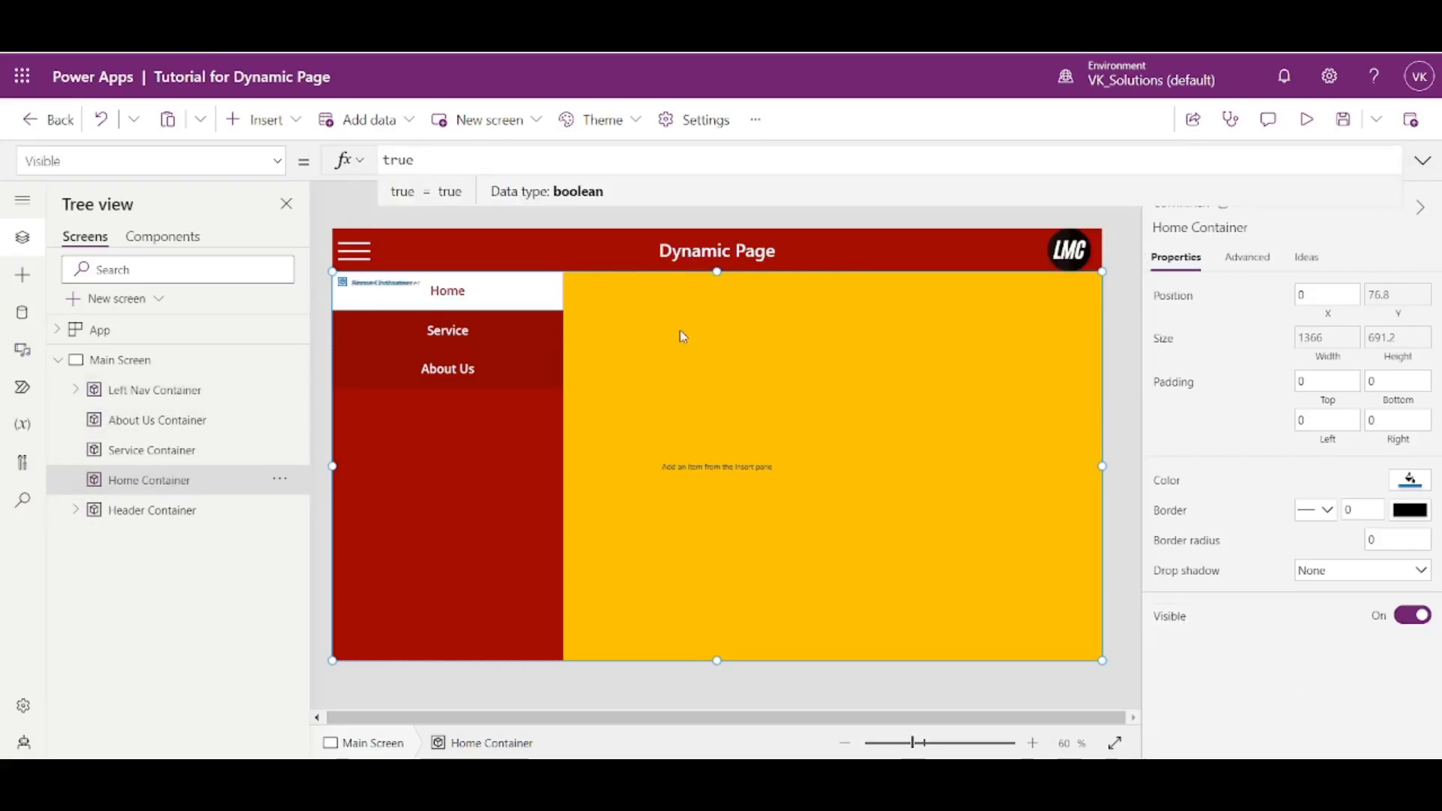
key("BackSpace")
key("BackSpace")
key("BackSpace")
key("BackSpace")
type("varH")
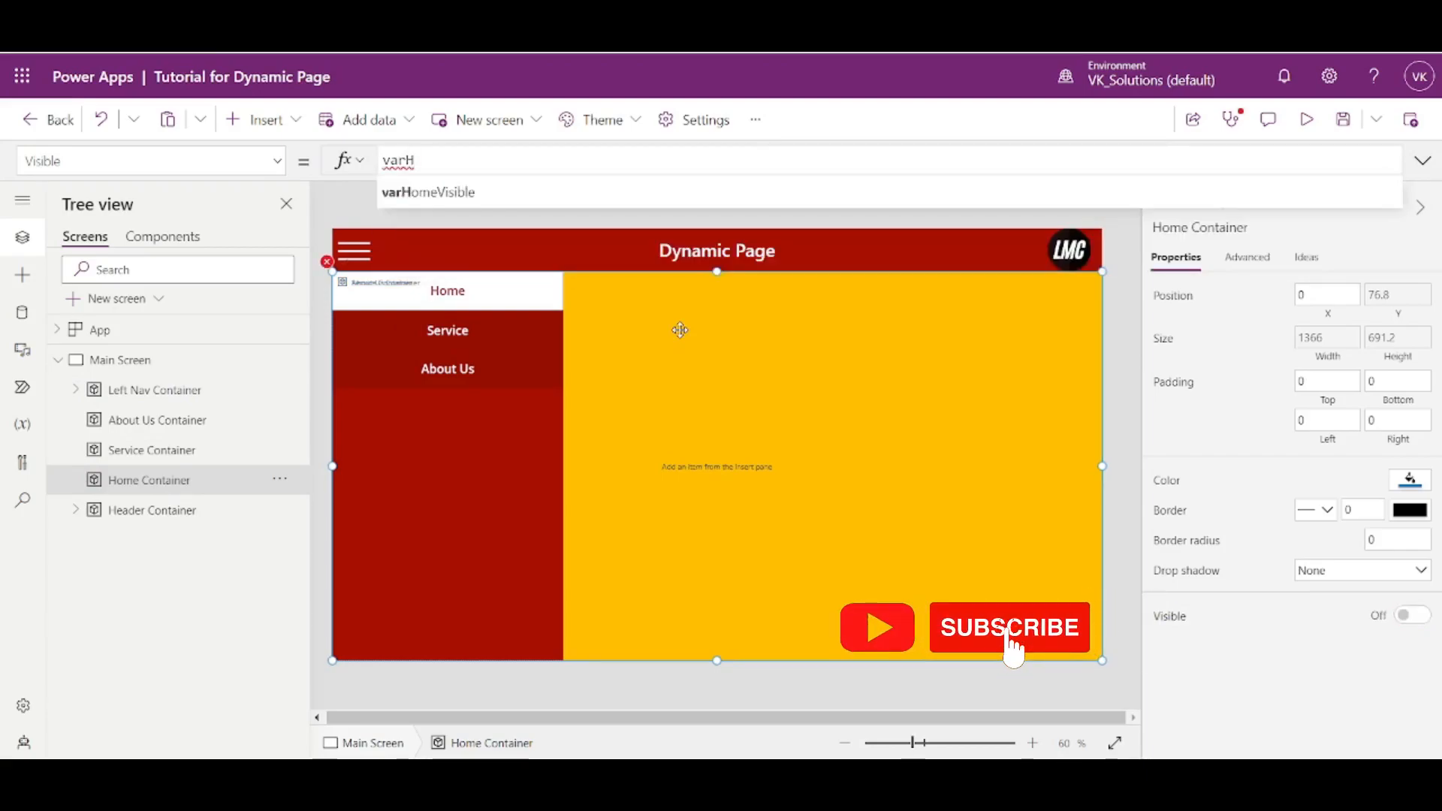
left_click(455, 194)
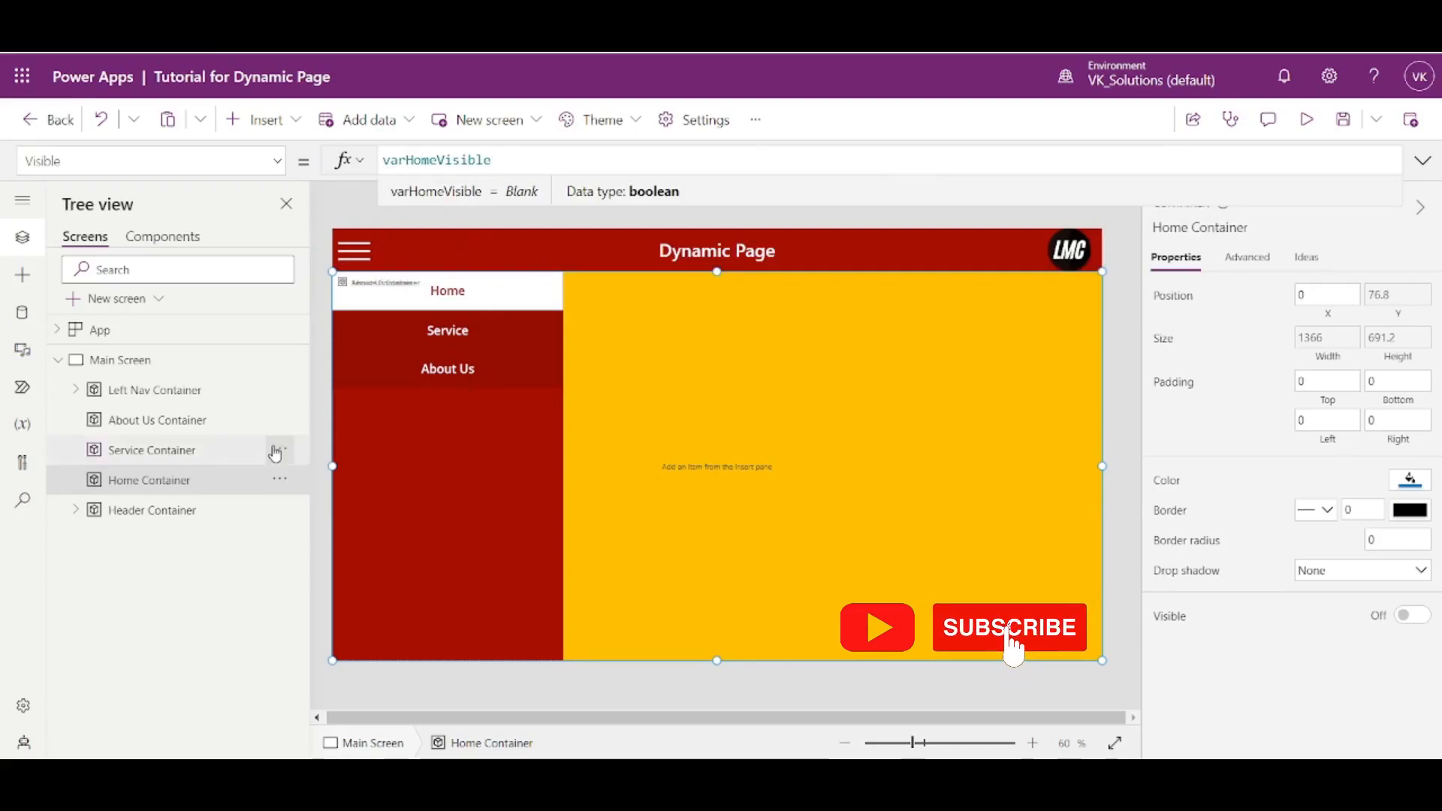
- Set the Service Container's Visible property to varServiceVisible
left_click(202, 453)
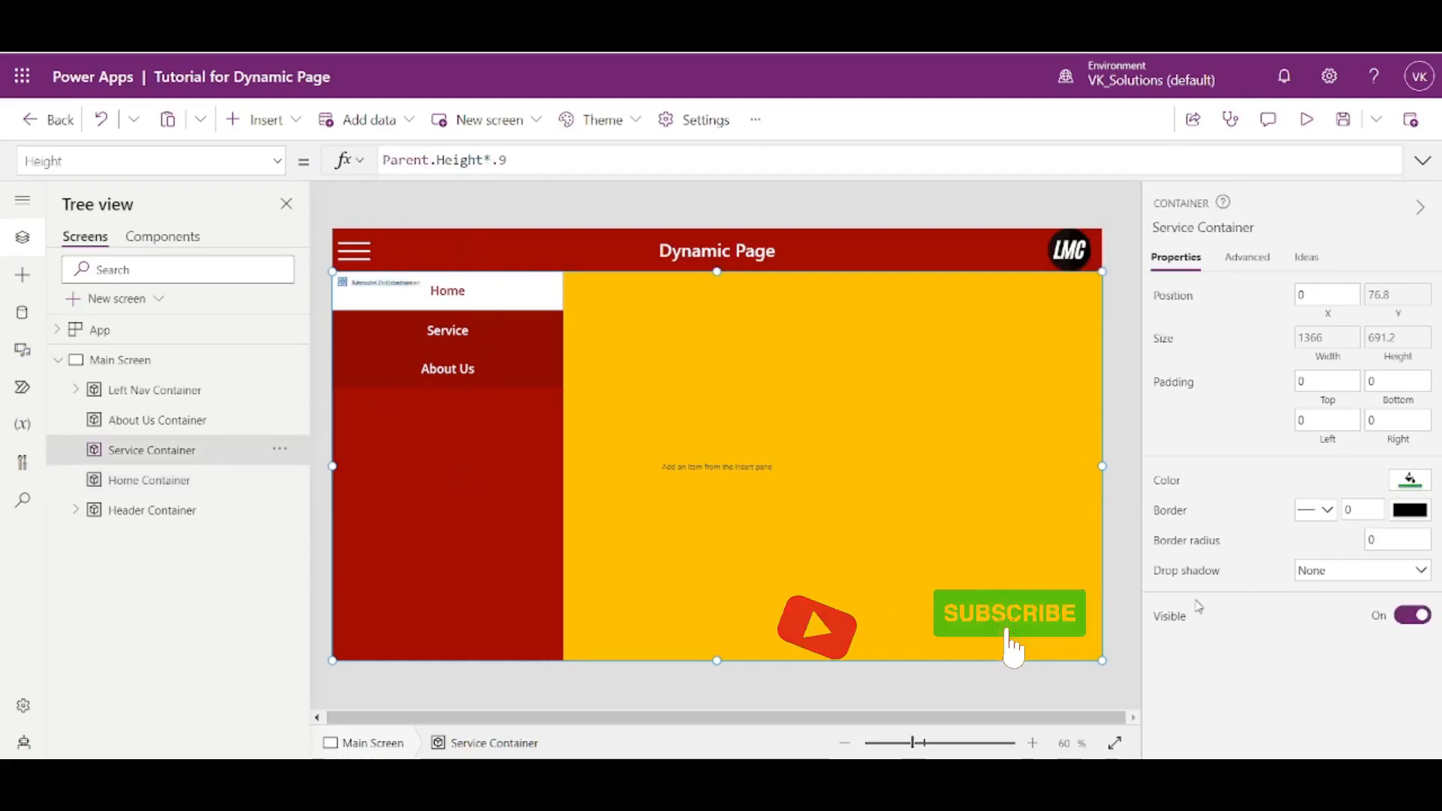
key("ctrl+a")
type("varSer")
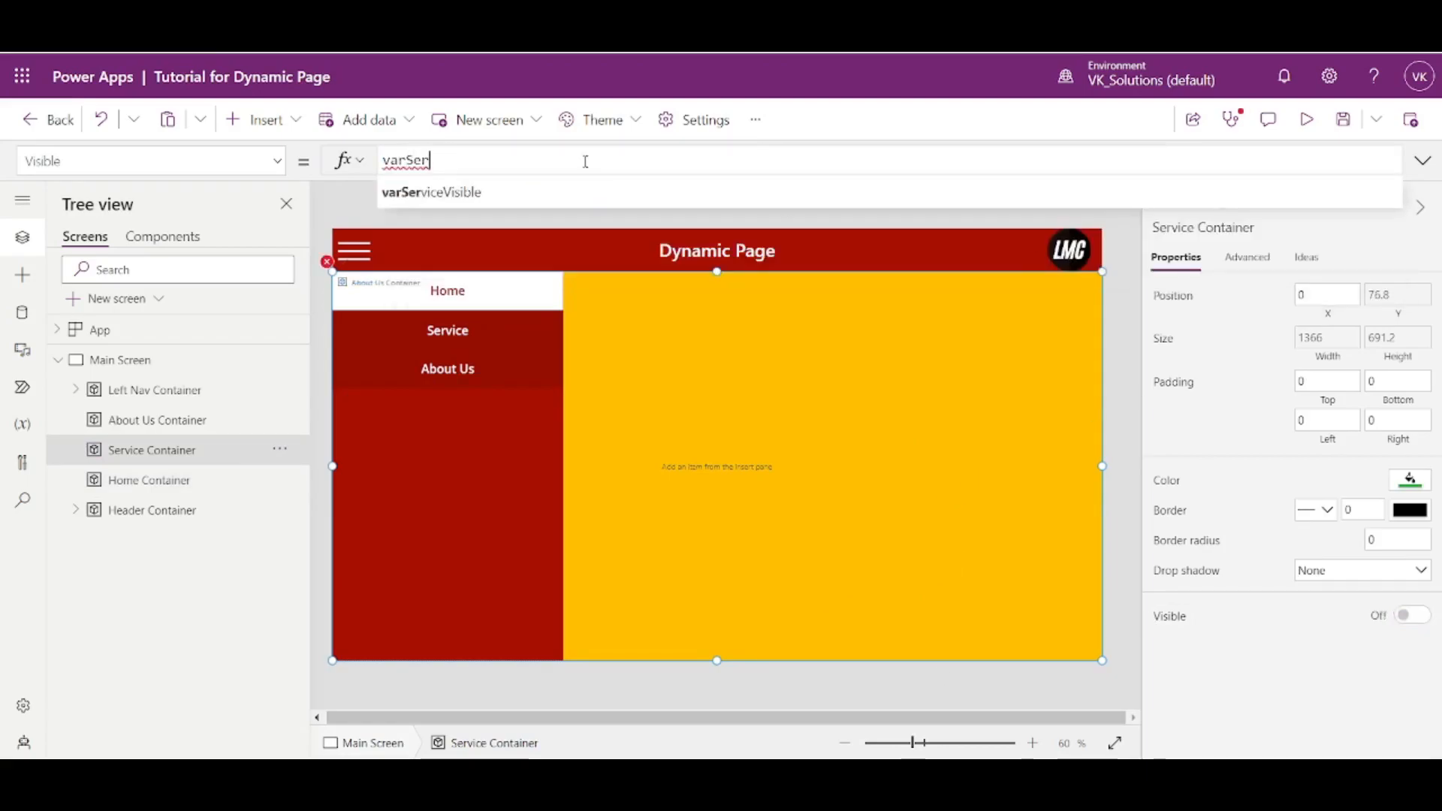
left_click(518, 194)
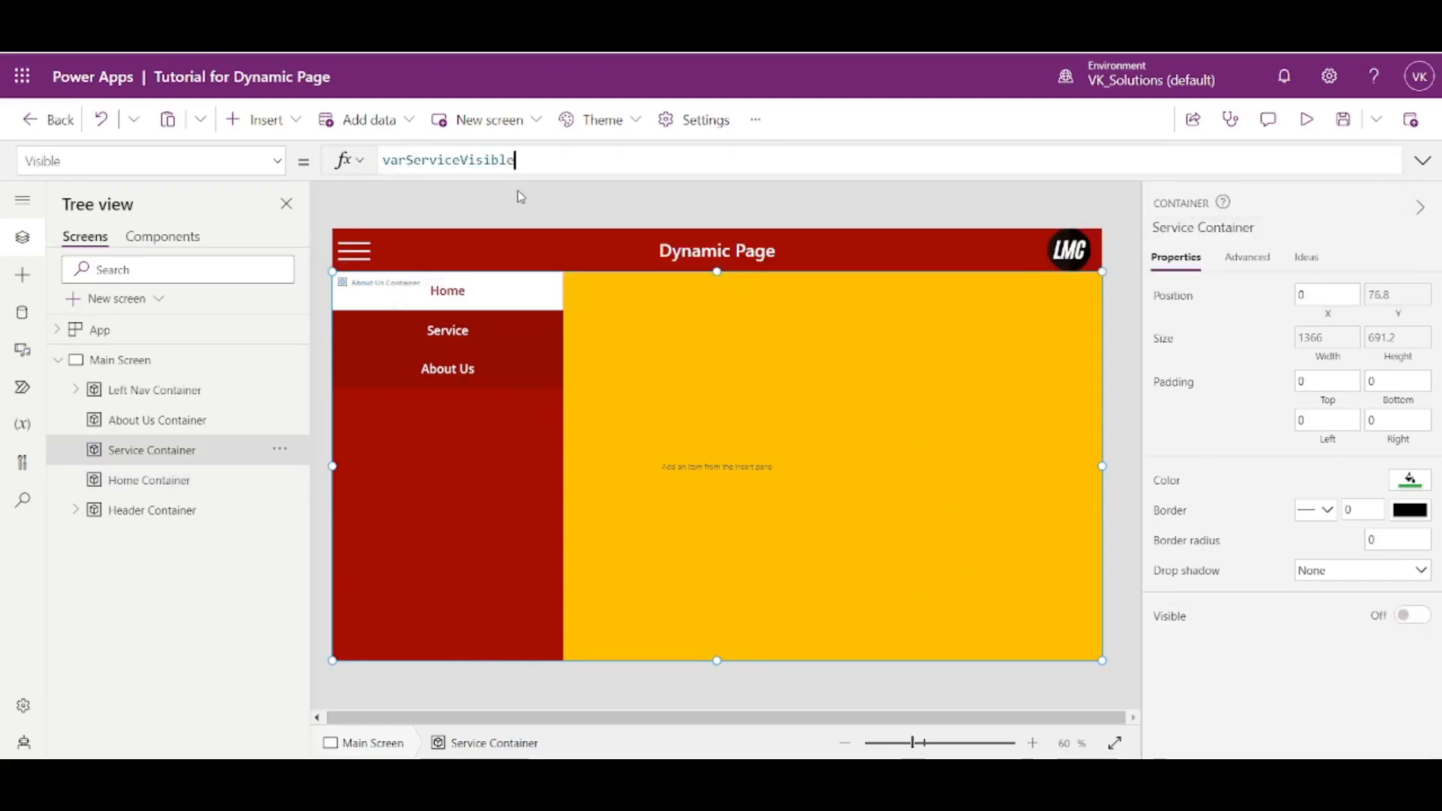
- Set the About Us Container's Visible property to varAboutUsVisible
left_click(184, 427)
left_click(1179, 627)
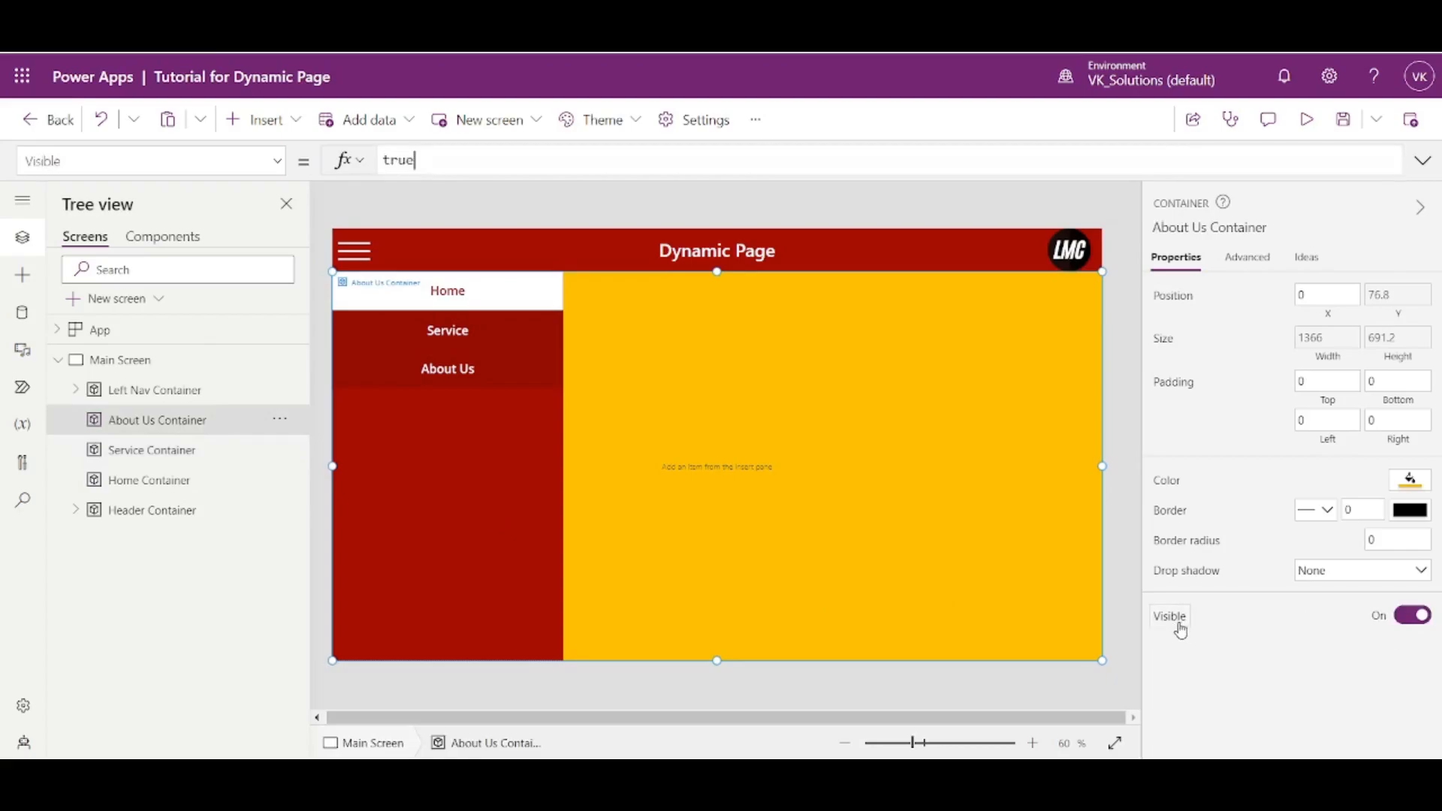
type("varAboutUsVisibl")
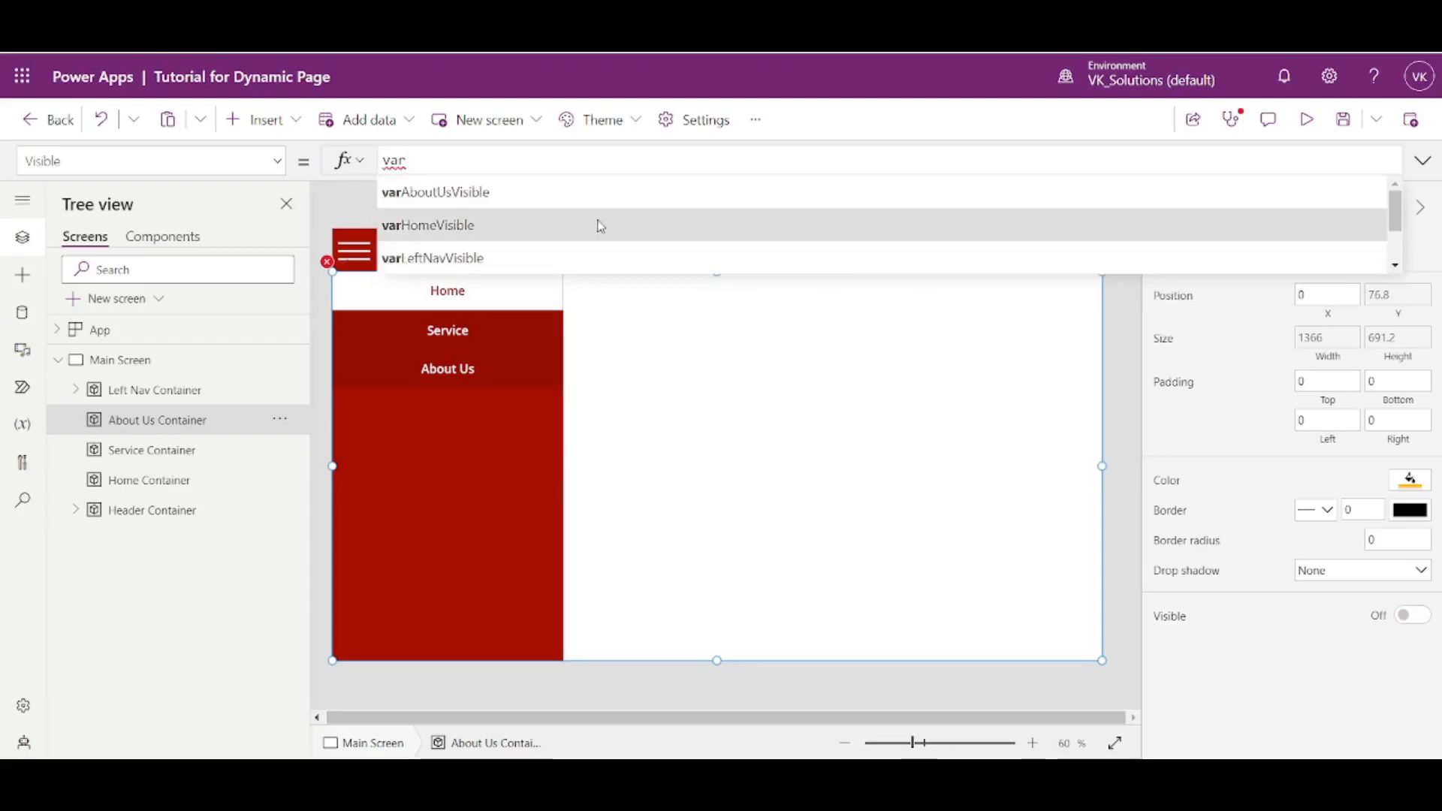
left_click(583, 199)
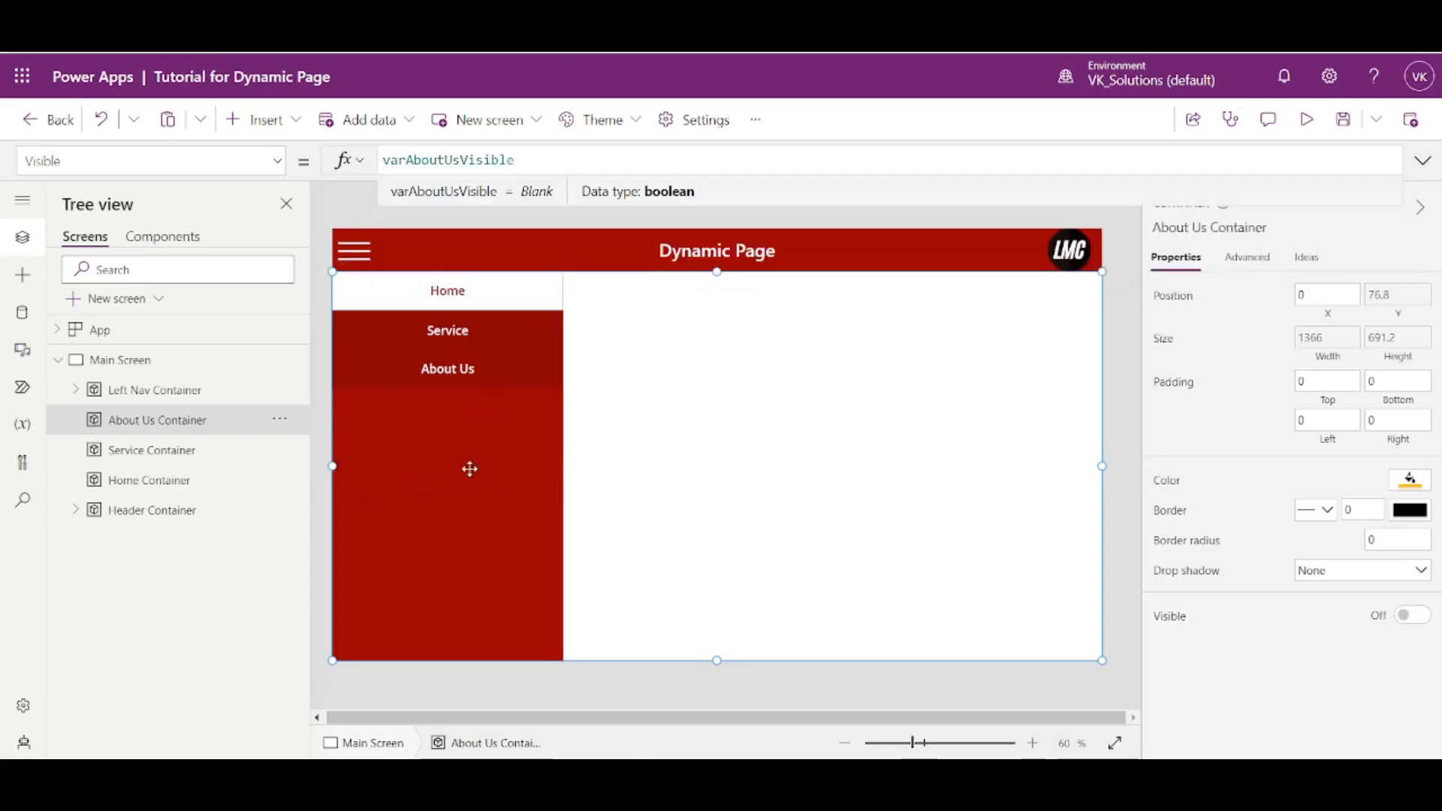
- Set the Left Nav Container's Visible property to varLeftNavVisible
left_click(443, 468)
left_click(146, 392)
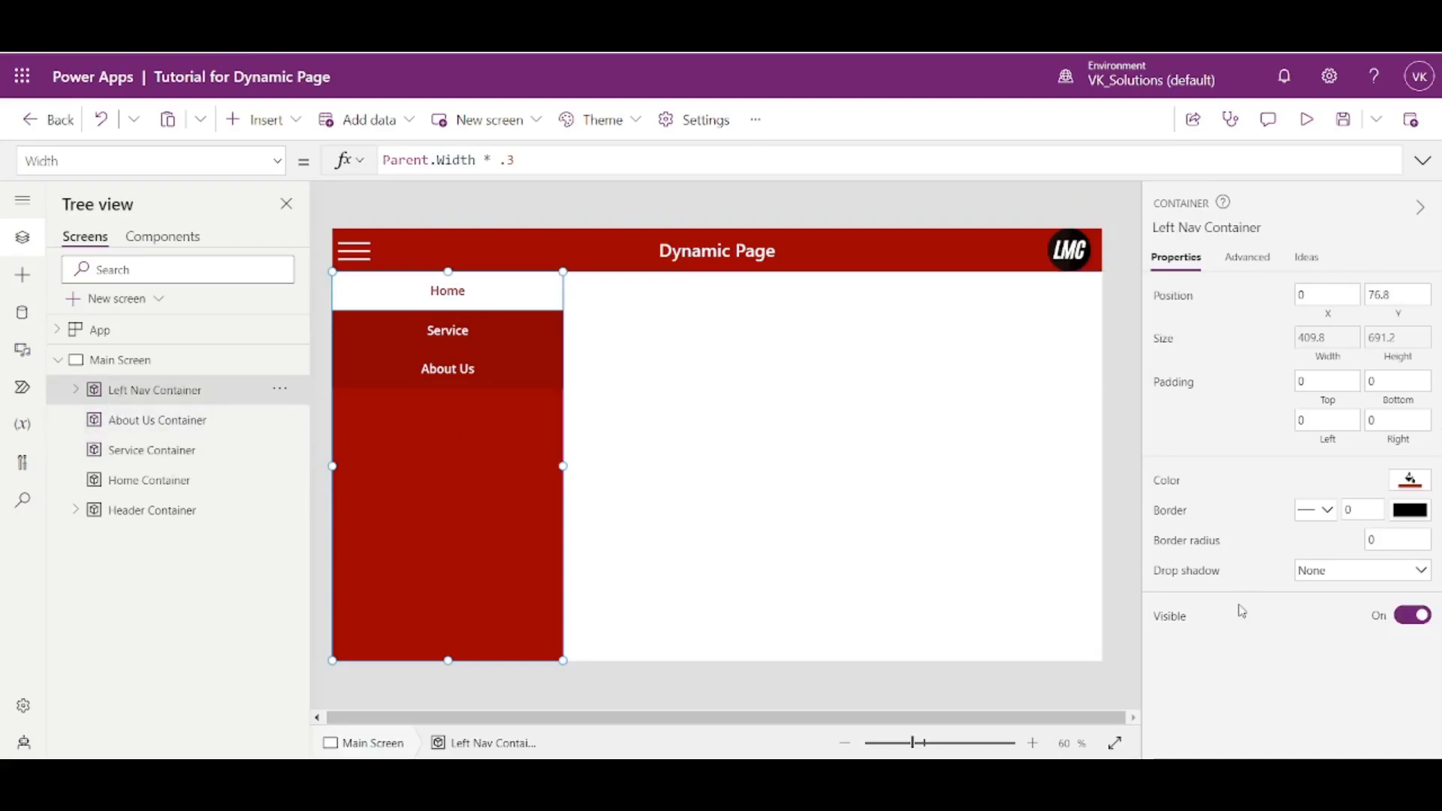
left_click(1176, 621)
key("ctrl+a")
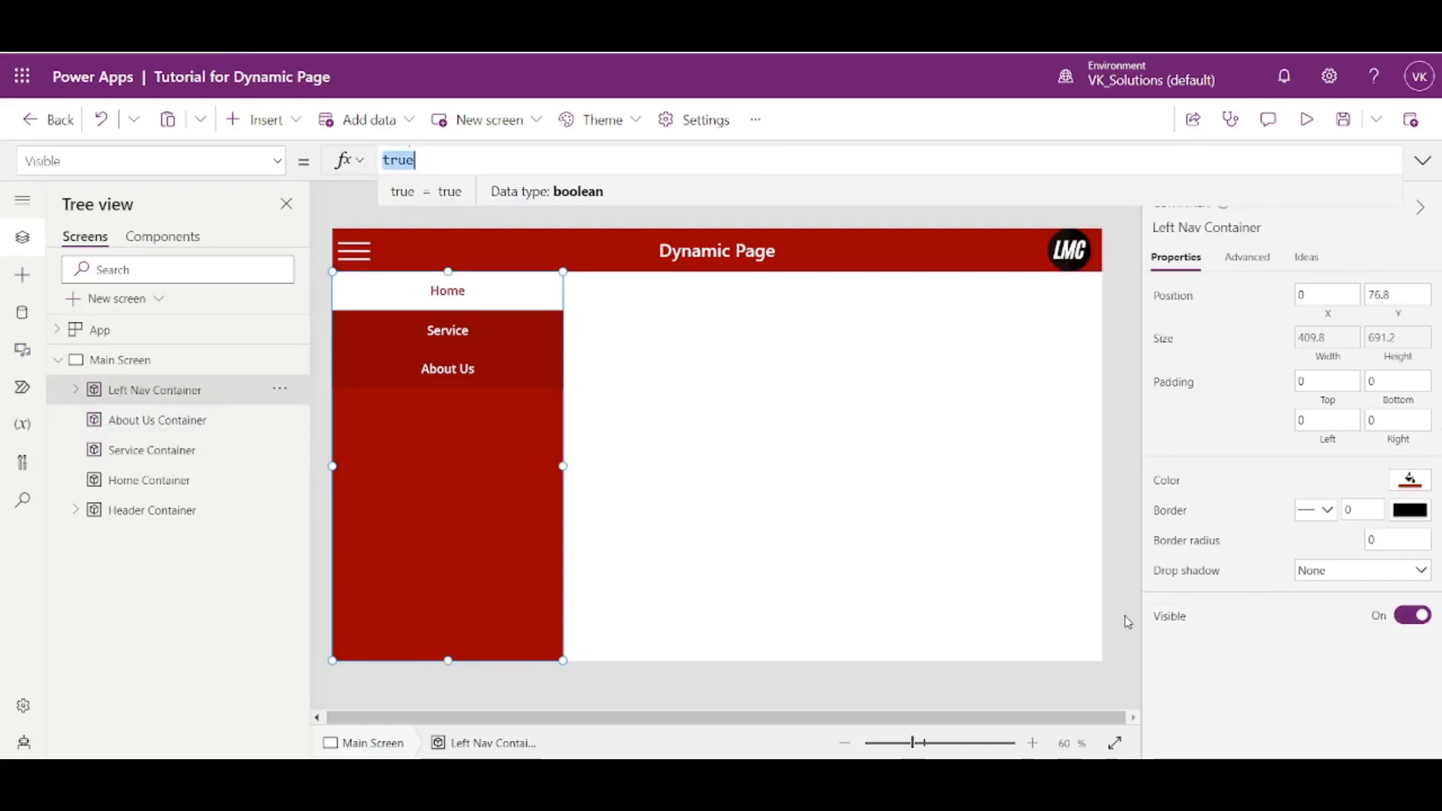
type("vae")
key("BackSpace")
type("r")
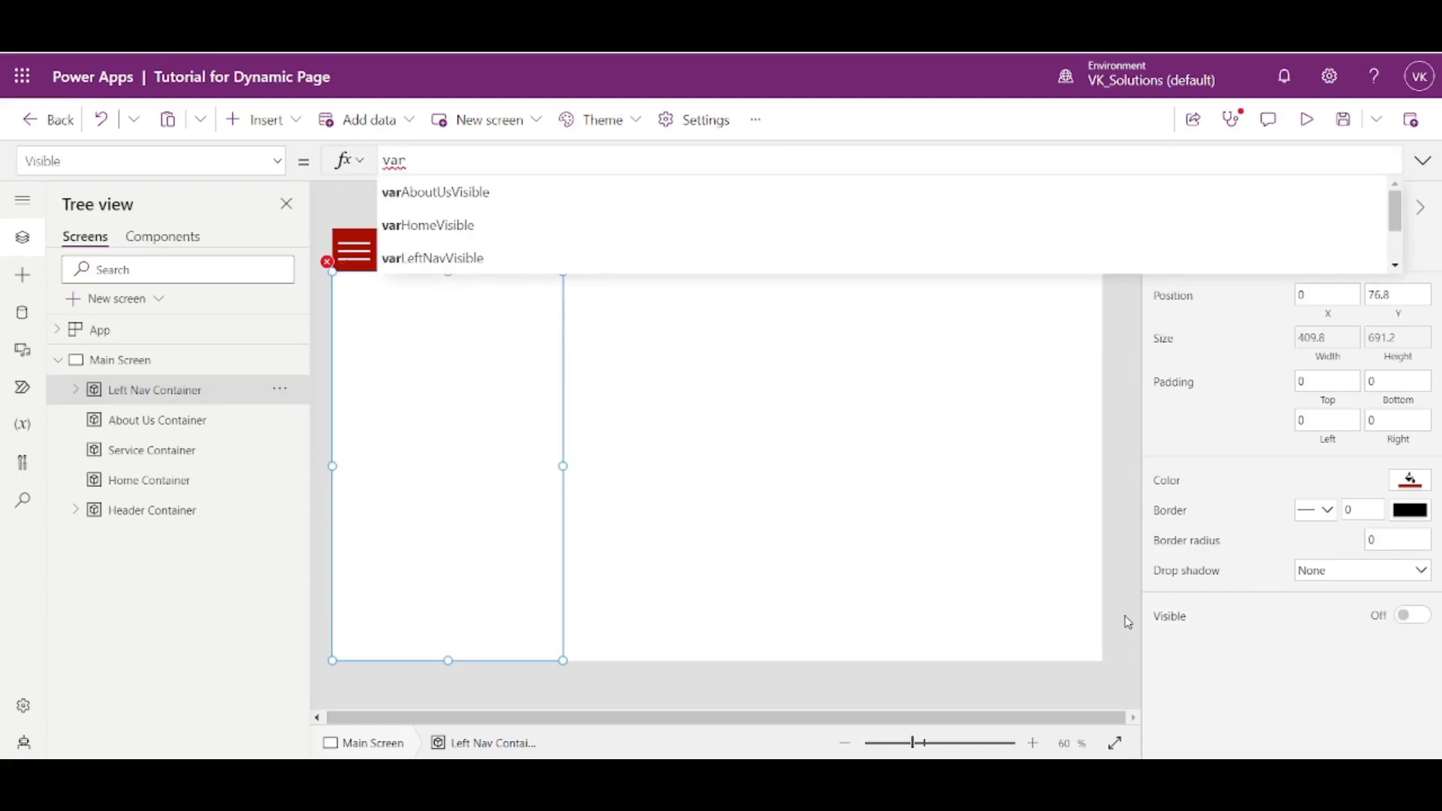
left_click(552, 263)
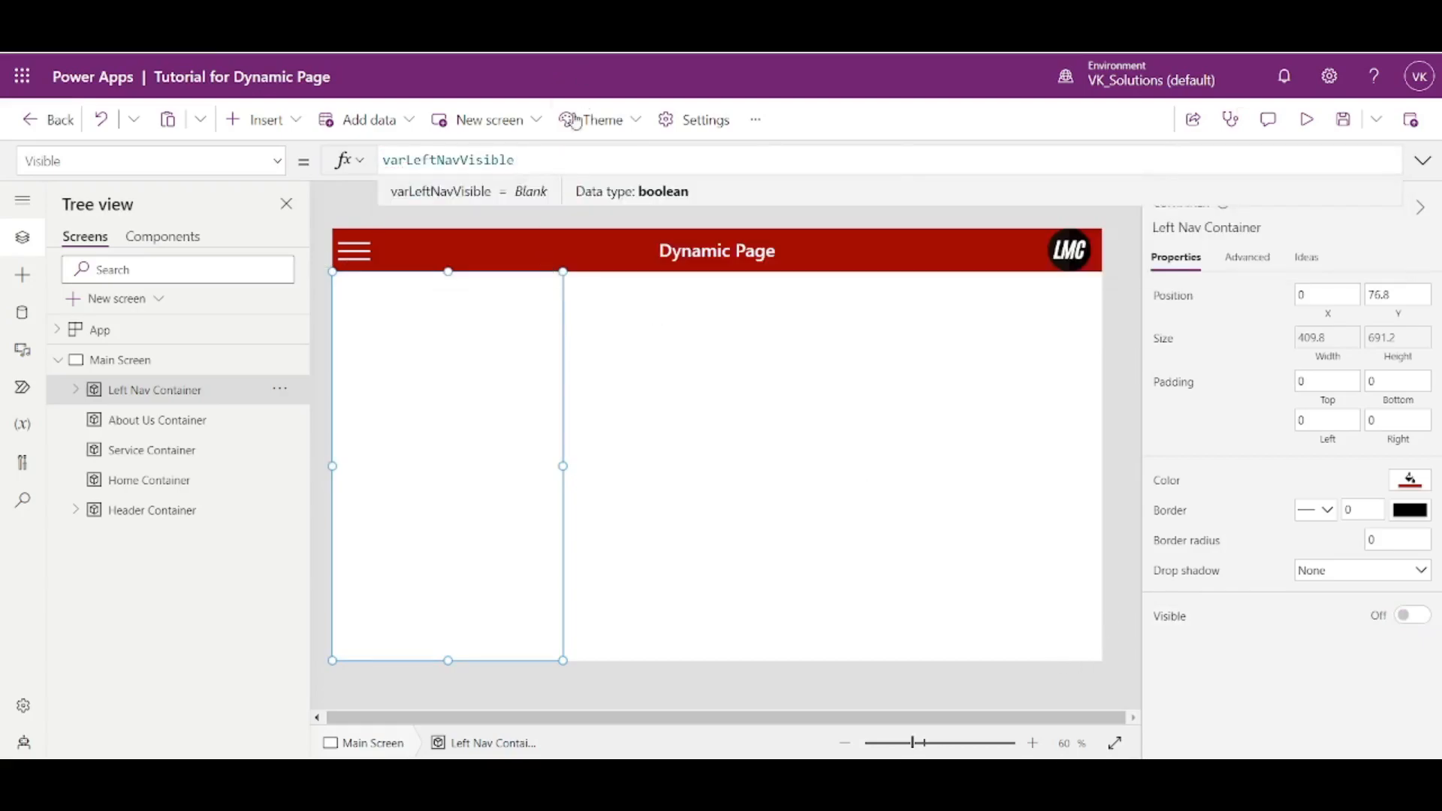
- Set the hamburger icon's OnSelect formula to Set(varLeftNavVisible,!varLeftNavVisible)
double_click(440, 161)
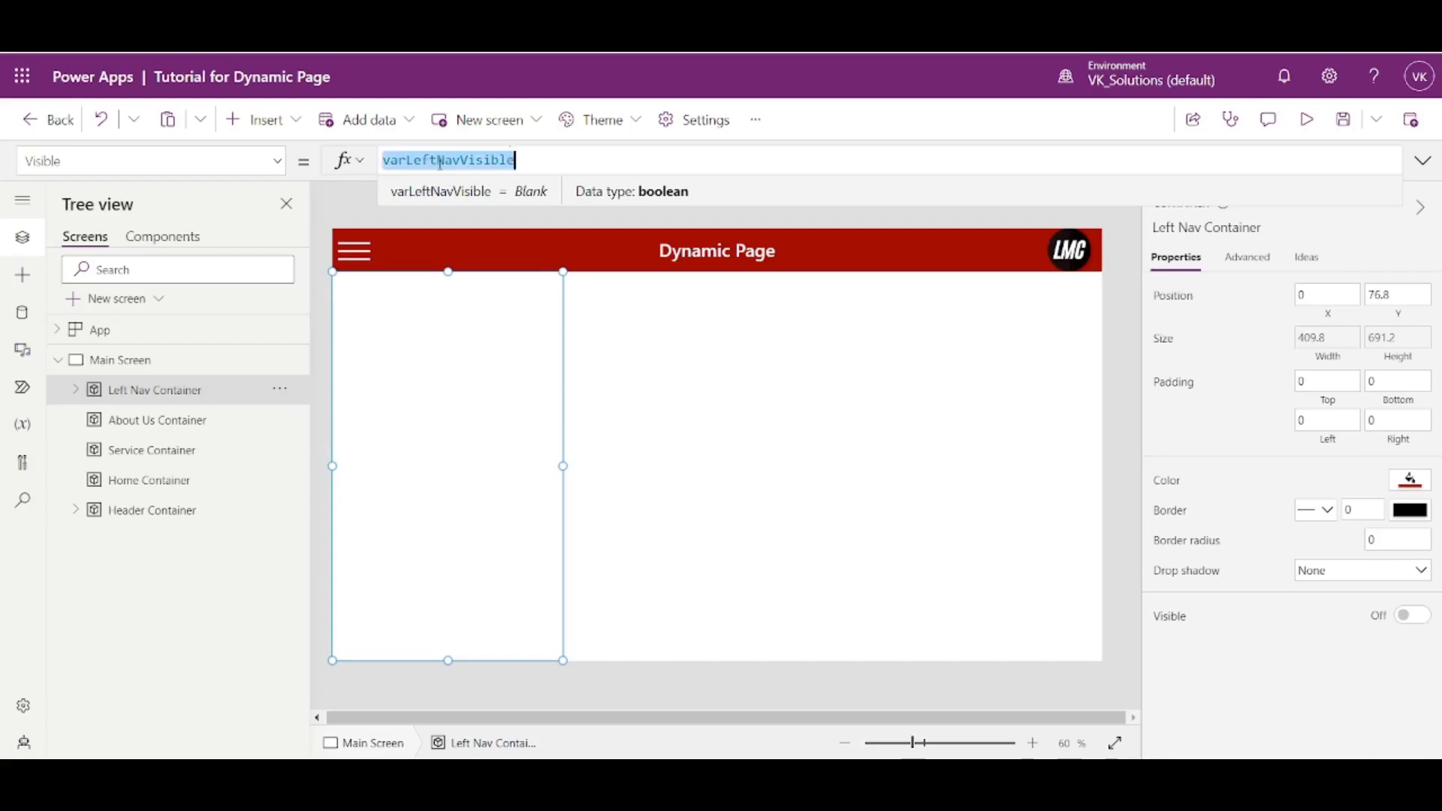
left_click(352, 252)
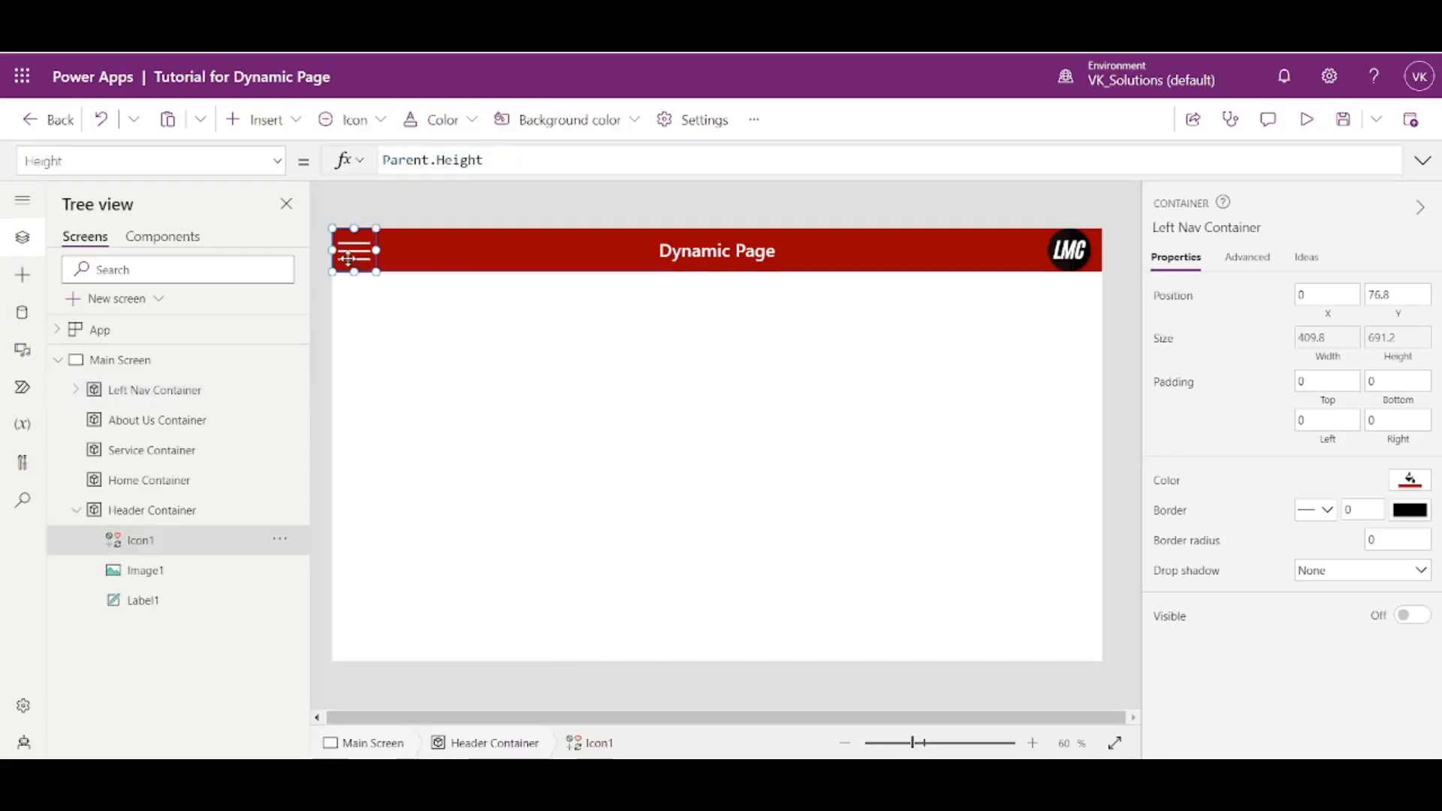
left_click(267, 167)
scroll(143, 391, "down", 4)
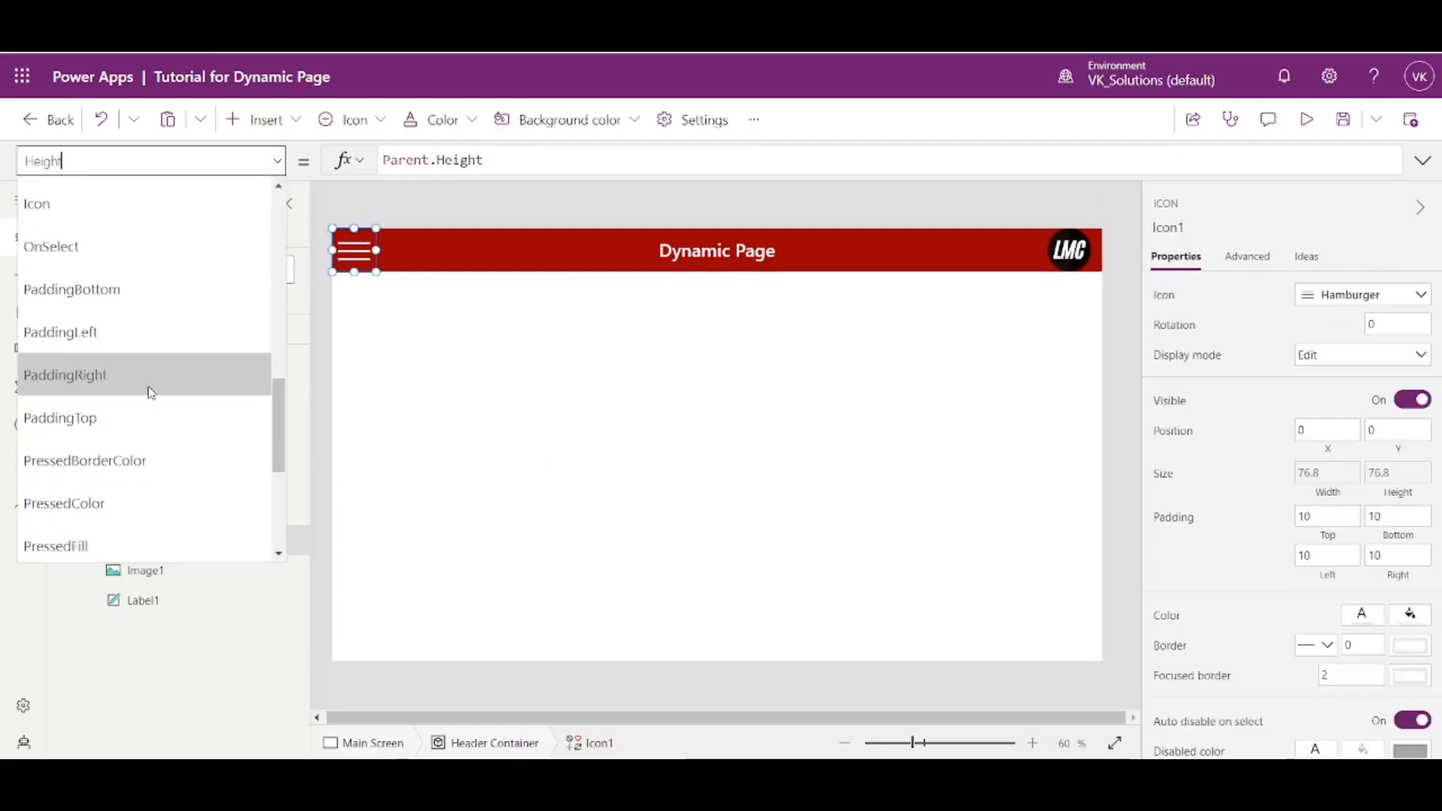
scroll(121, 356, "up", 2)
scroll(118, 348, "up", 2)
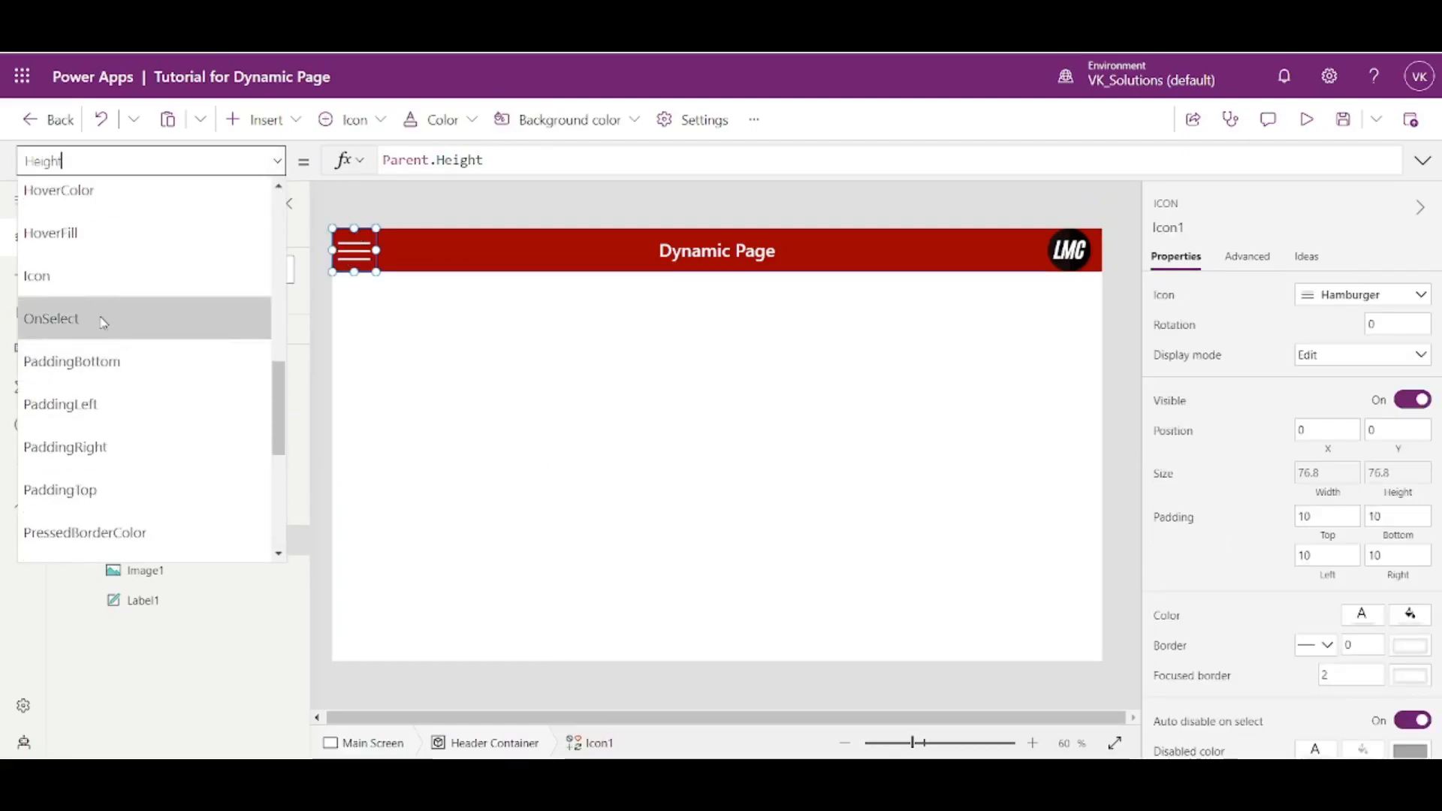
left_click(104, 321)
double_click(434, 167)
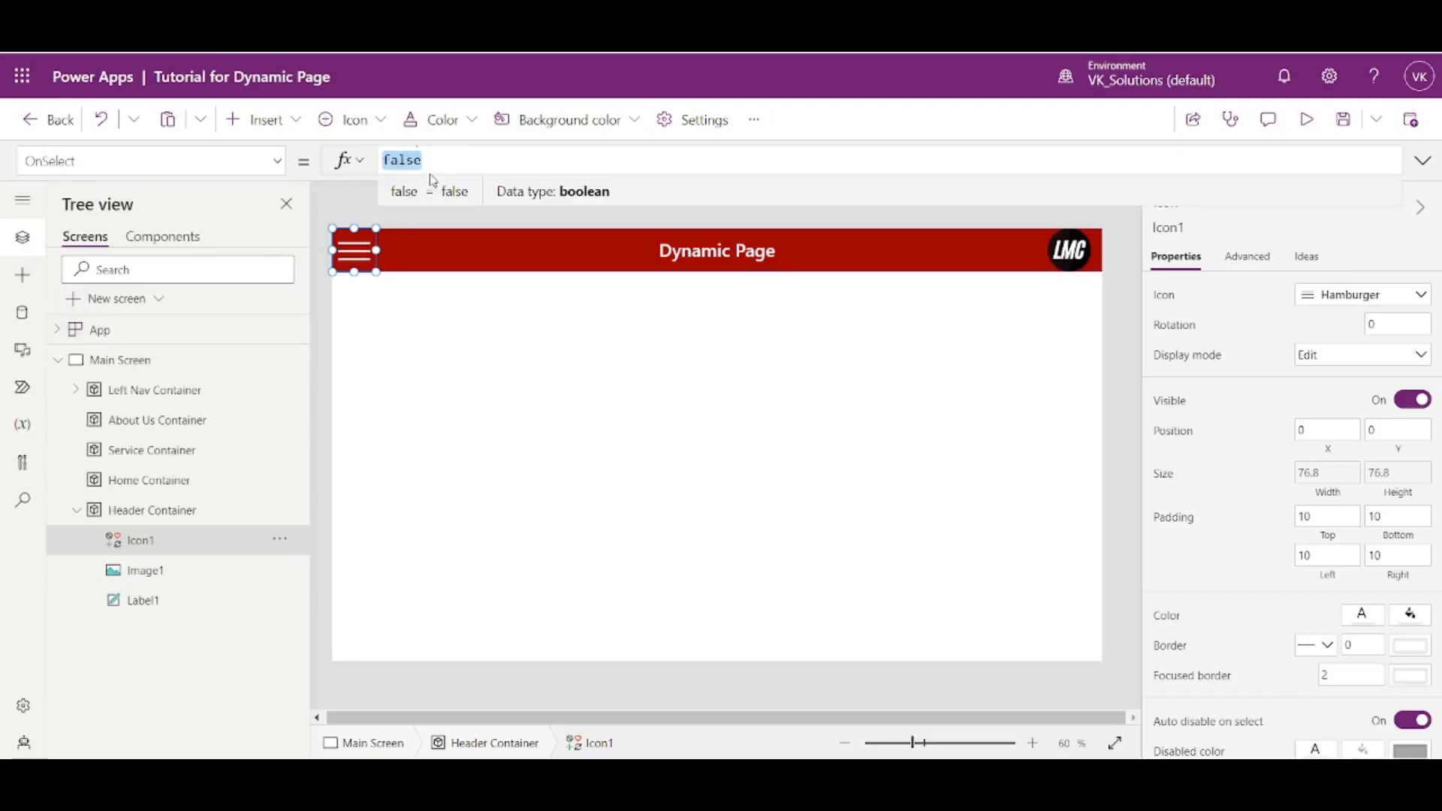
key("BackSpace")
type("Set(")
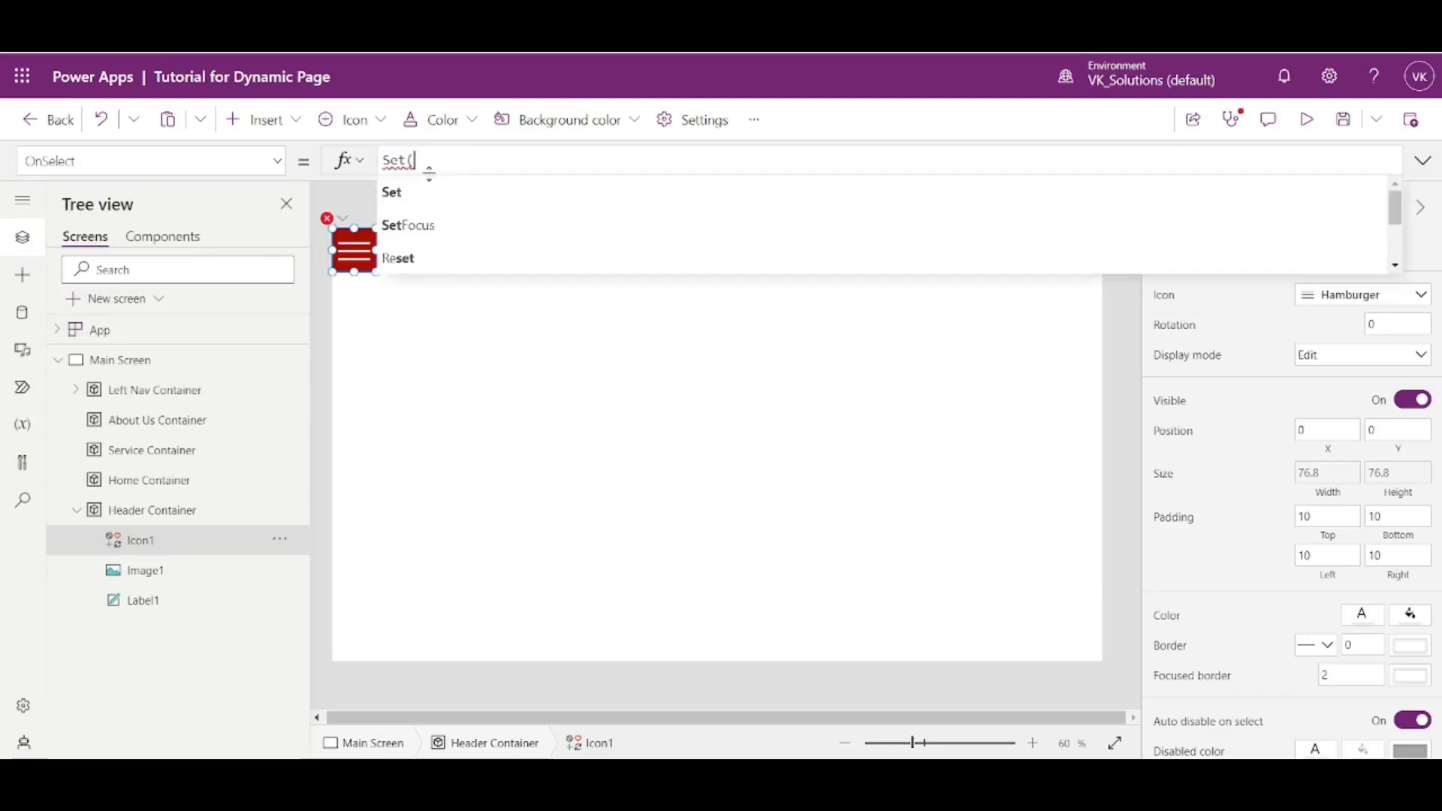
type("varLeftNavVisible")
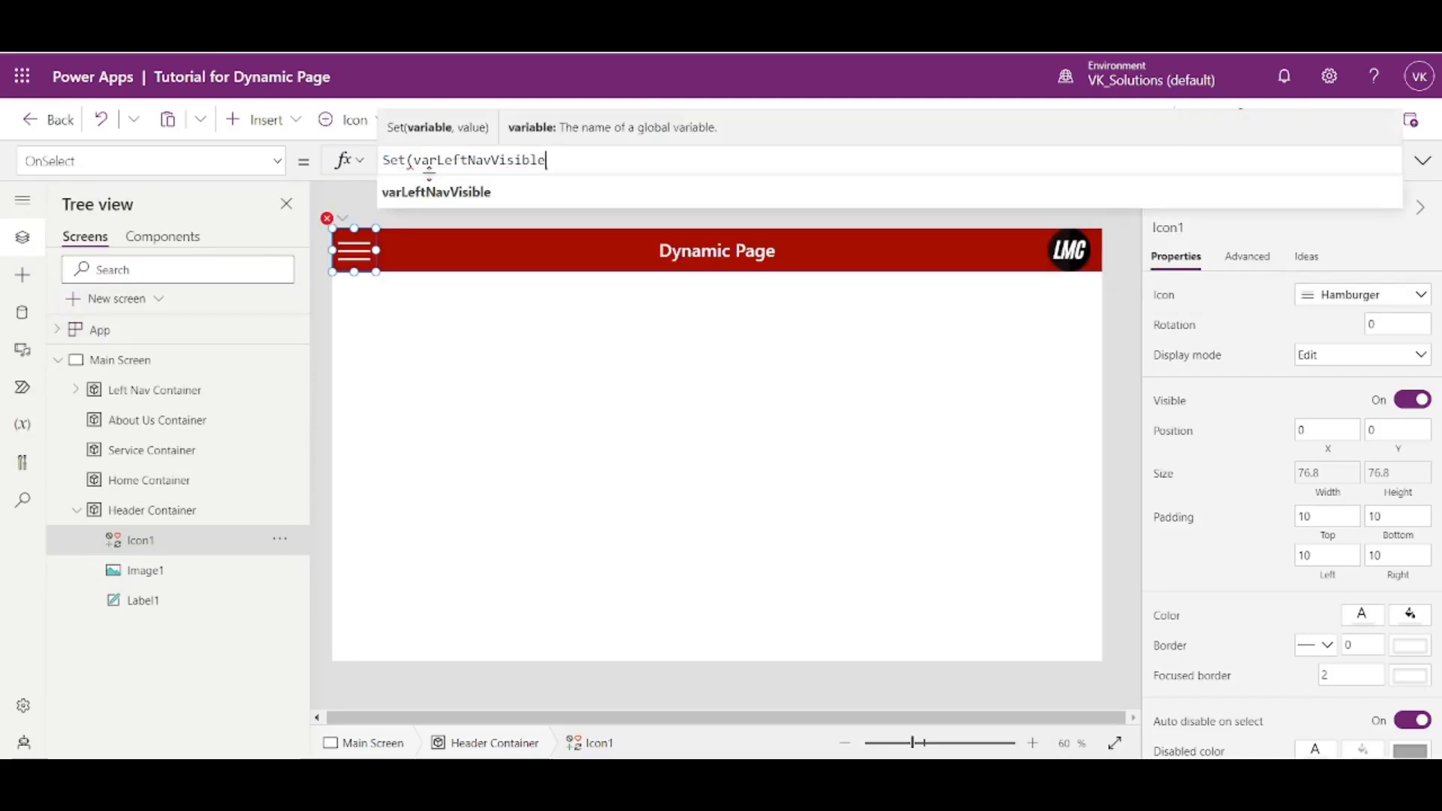
type(",!")
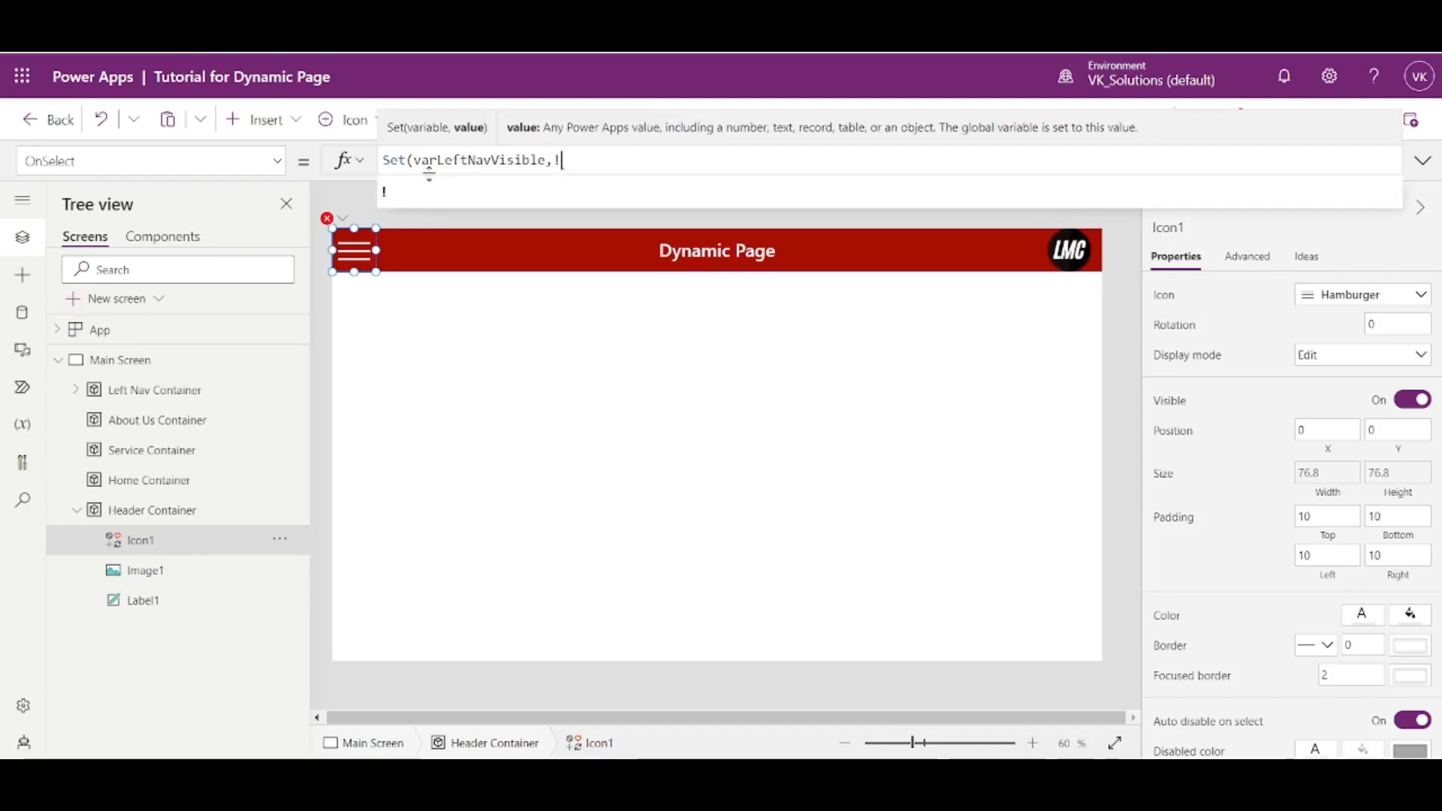
type("varLeftNavVisible)")
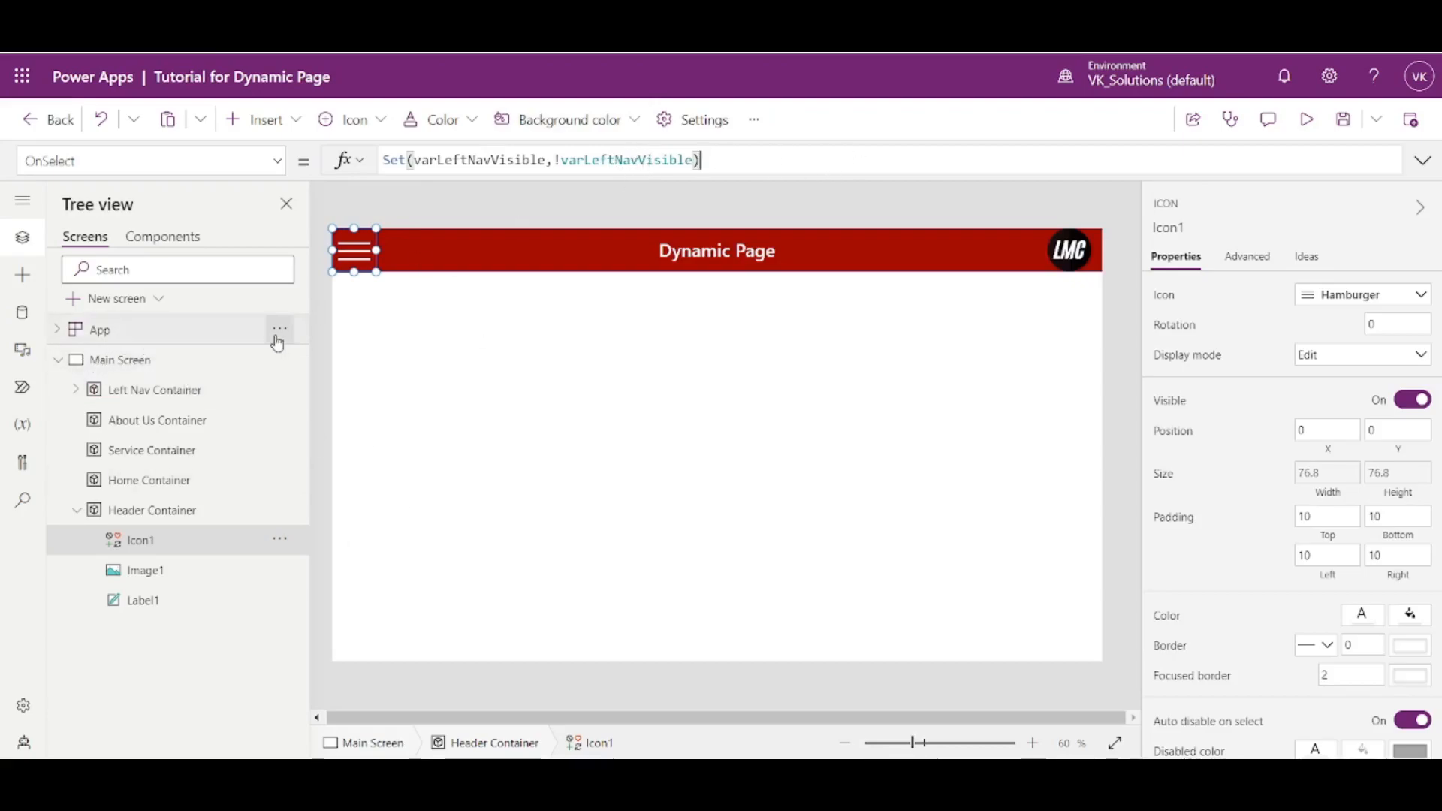
- Run the App object's OnStart formula to initialise the visibility variables
left_click(277, 340)
left_click(279, 330)
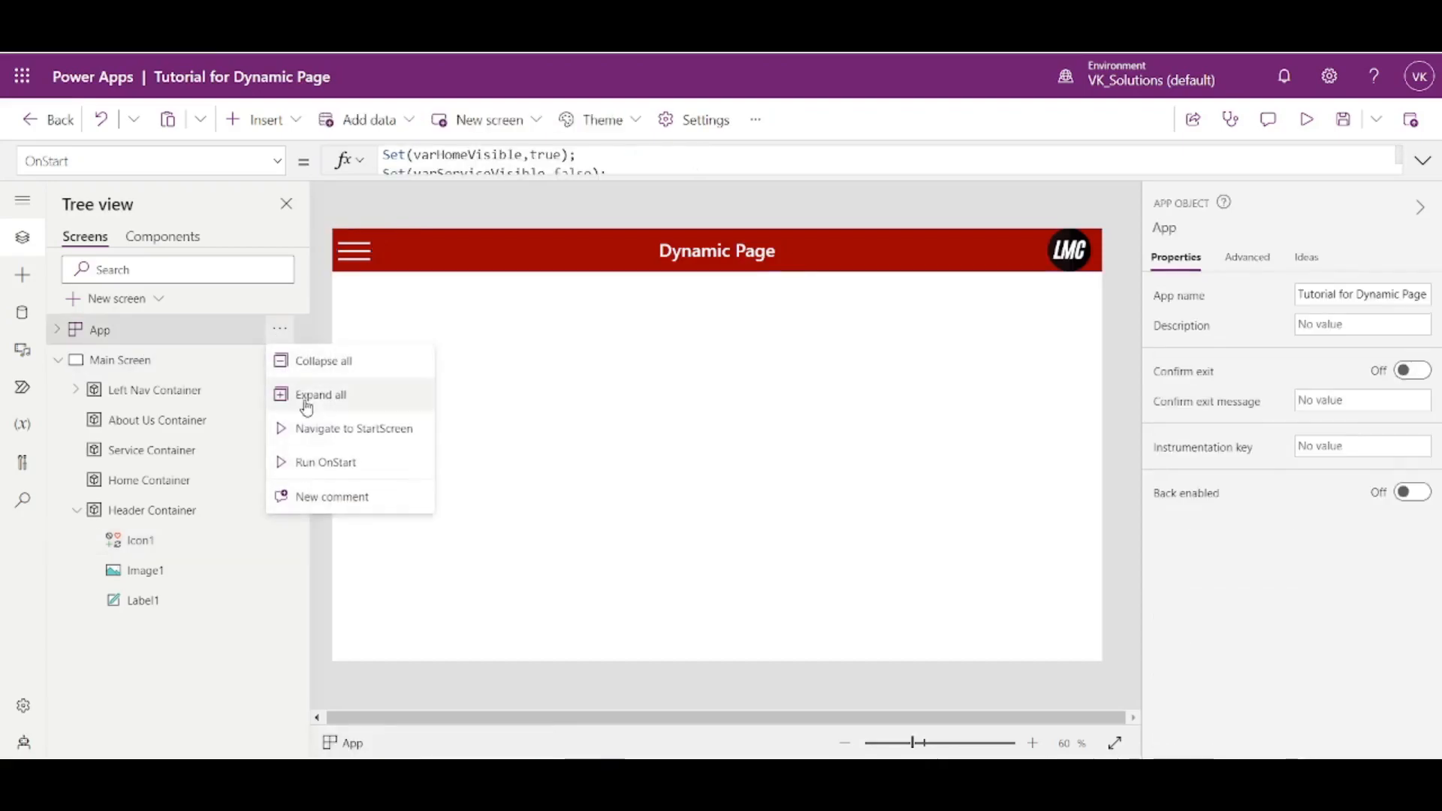
left_click(325, 461)
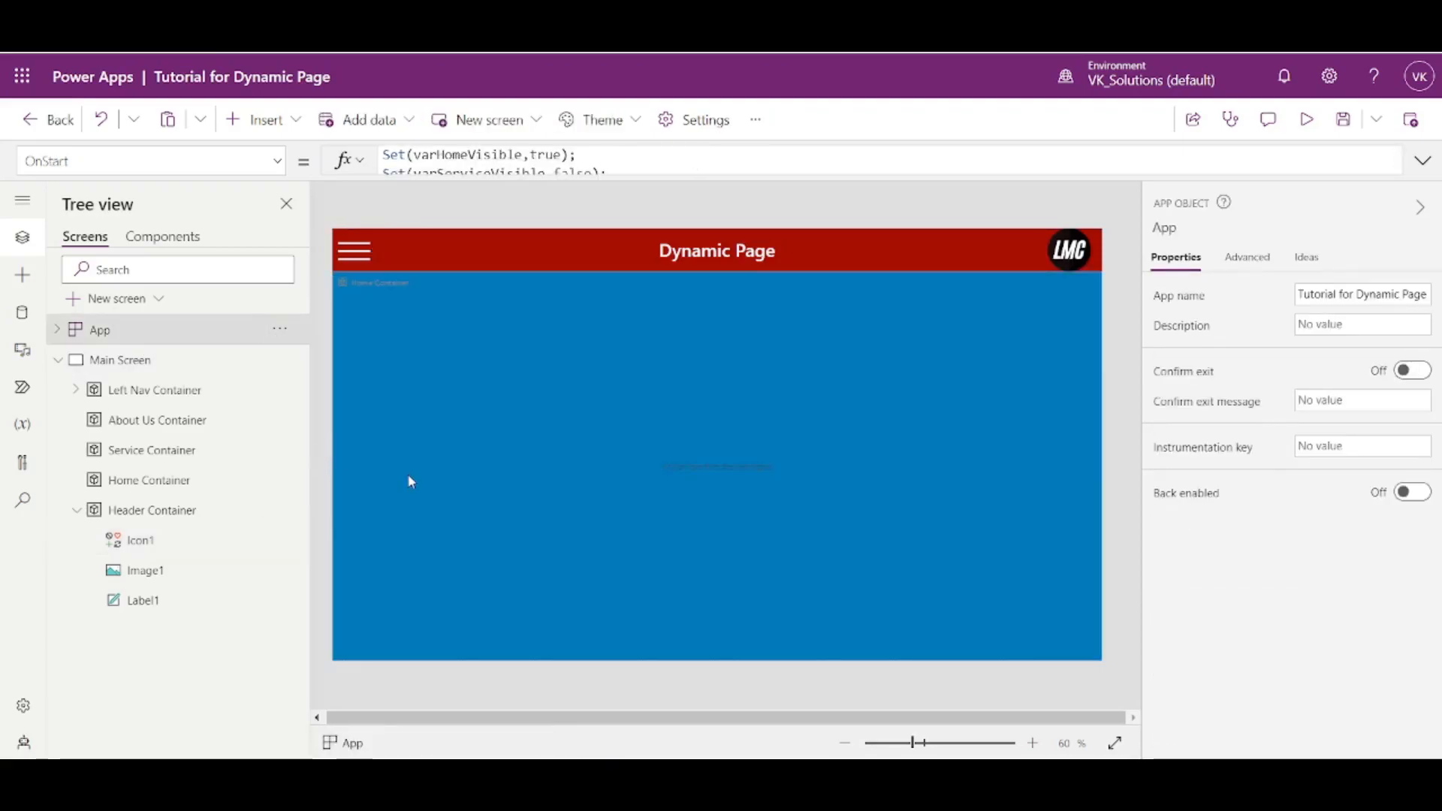
- Check the Visible formulas of the Home, Service, About Us and Left Nav containers, ending on Main Screen
left_click(180, 485)
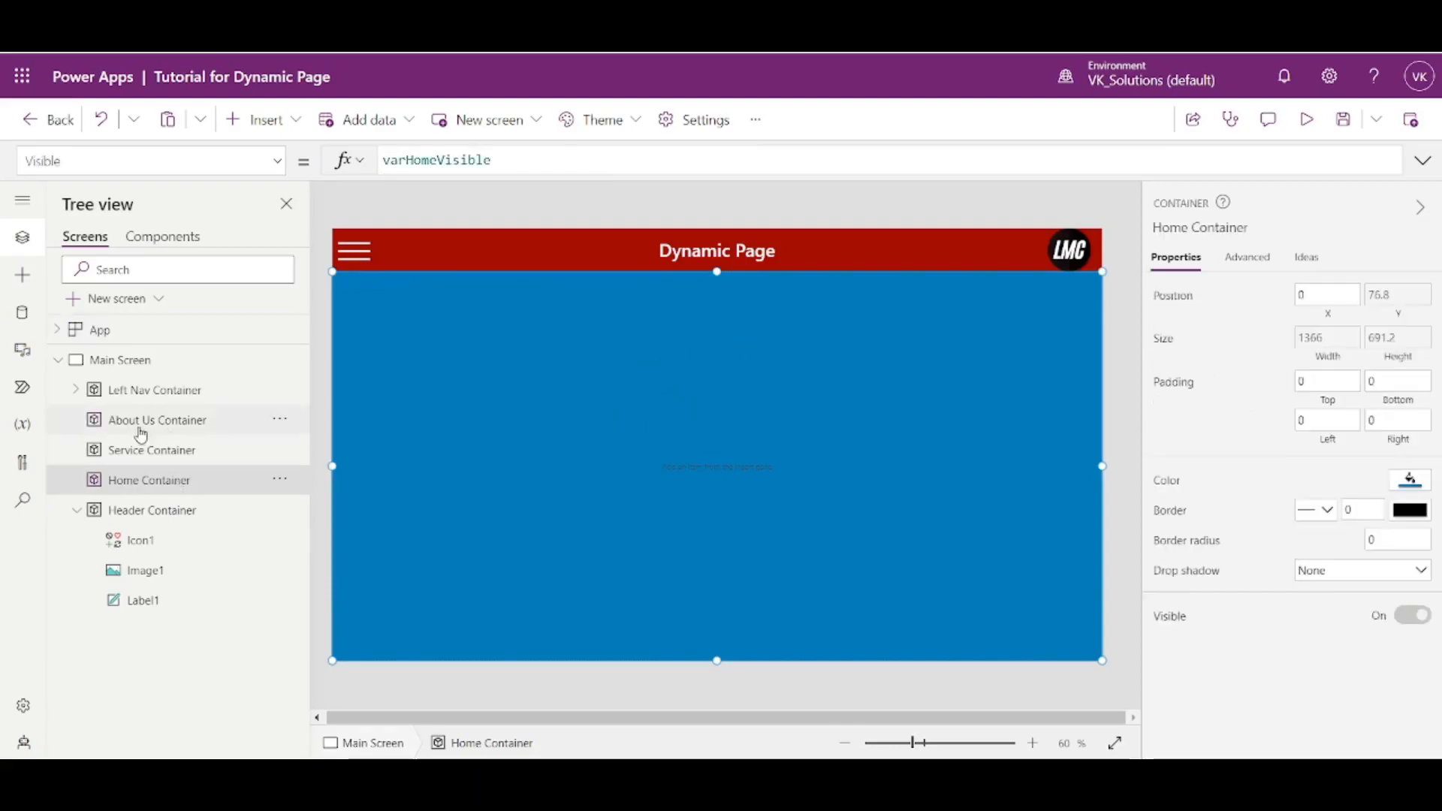
left_click(160, 452)
left_click(174, 429)
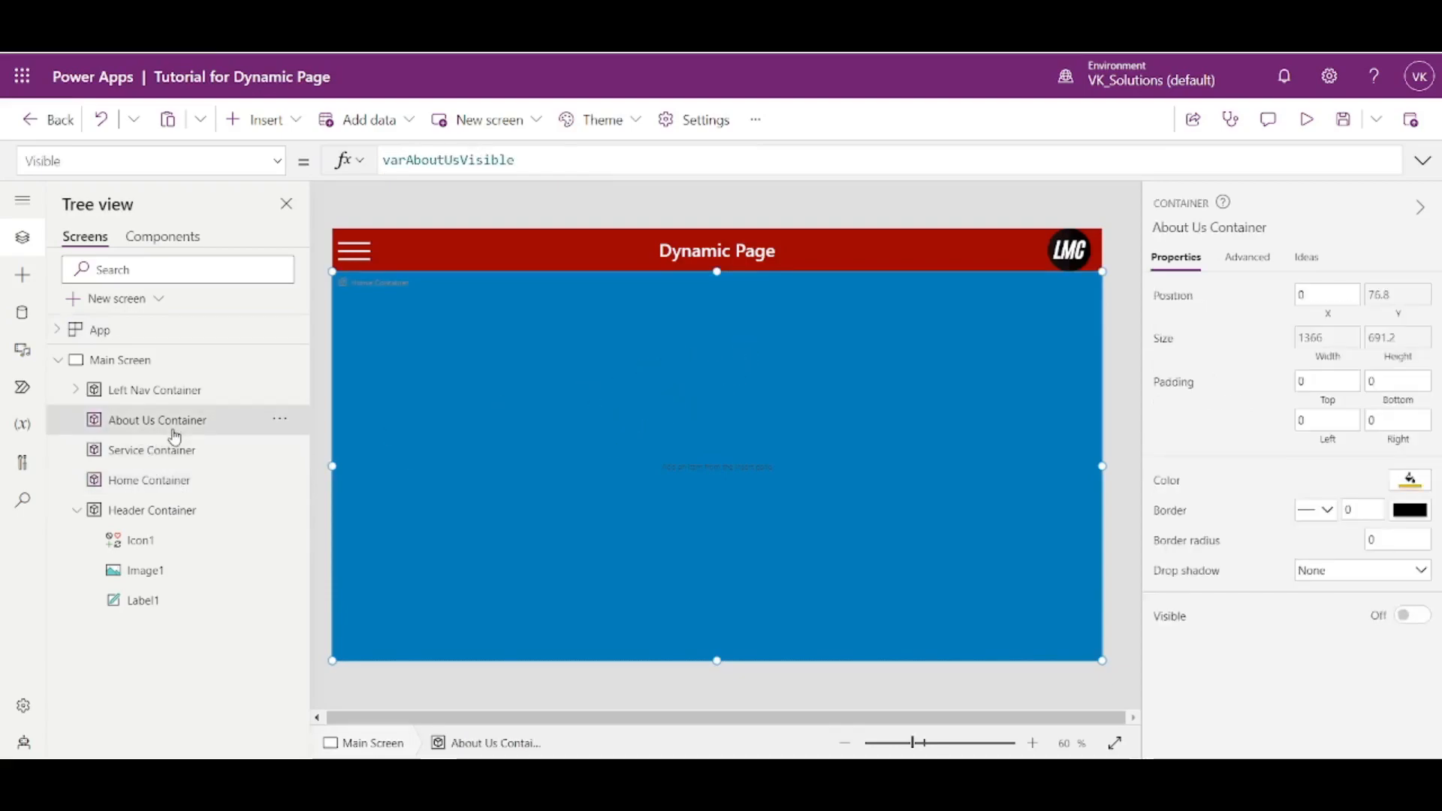
left_click(174, 451)
left_click(174, 478)
left_click(188, 391)
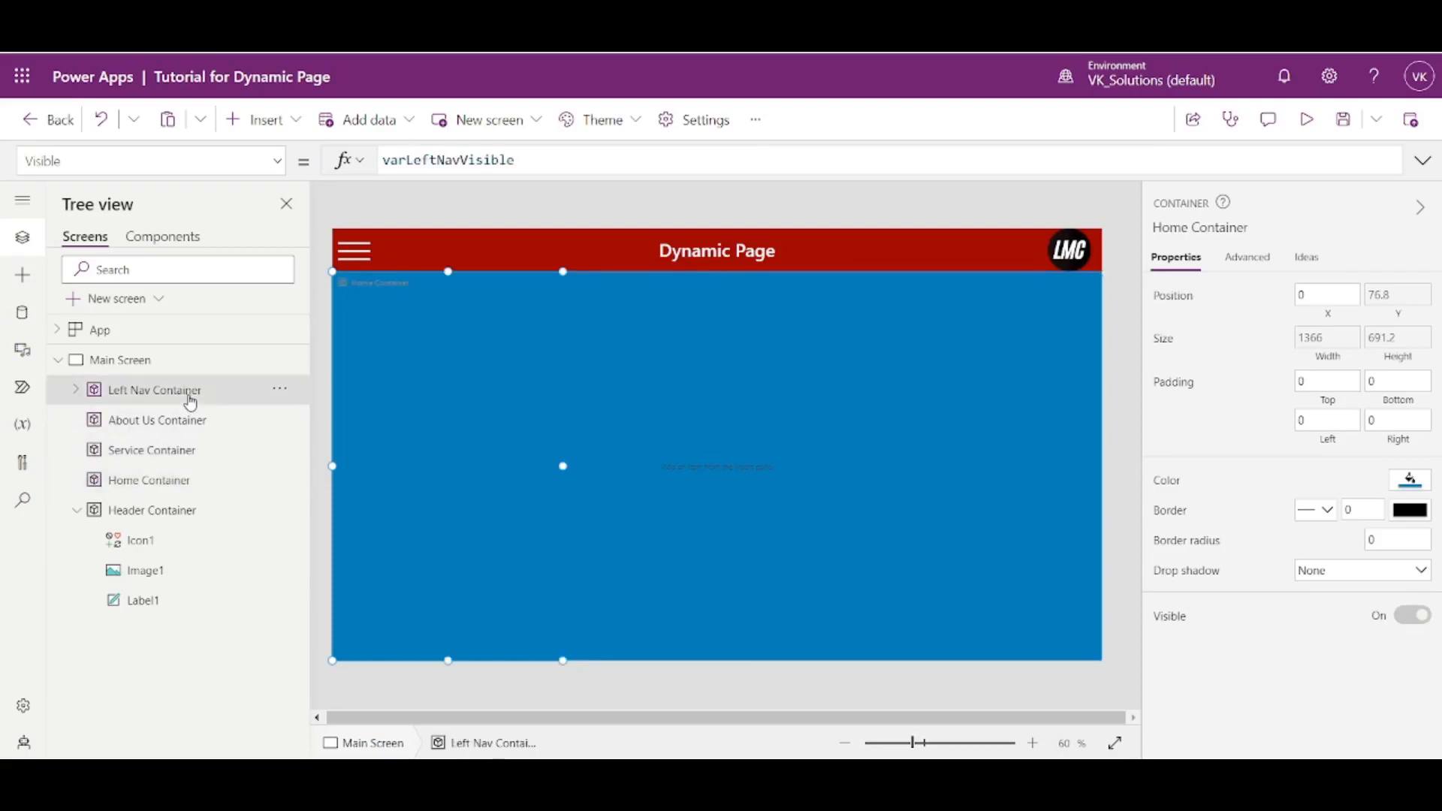
left_click(161, 362)
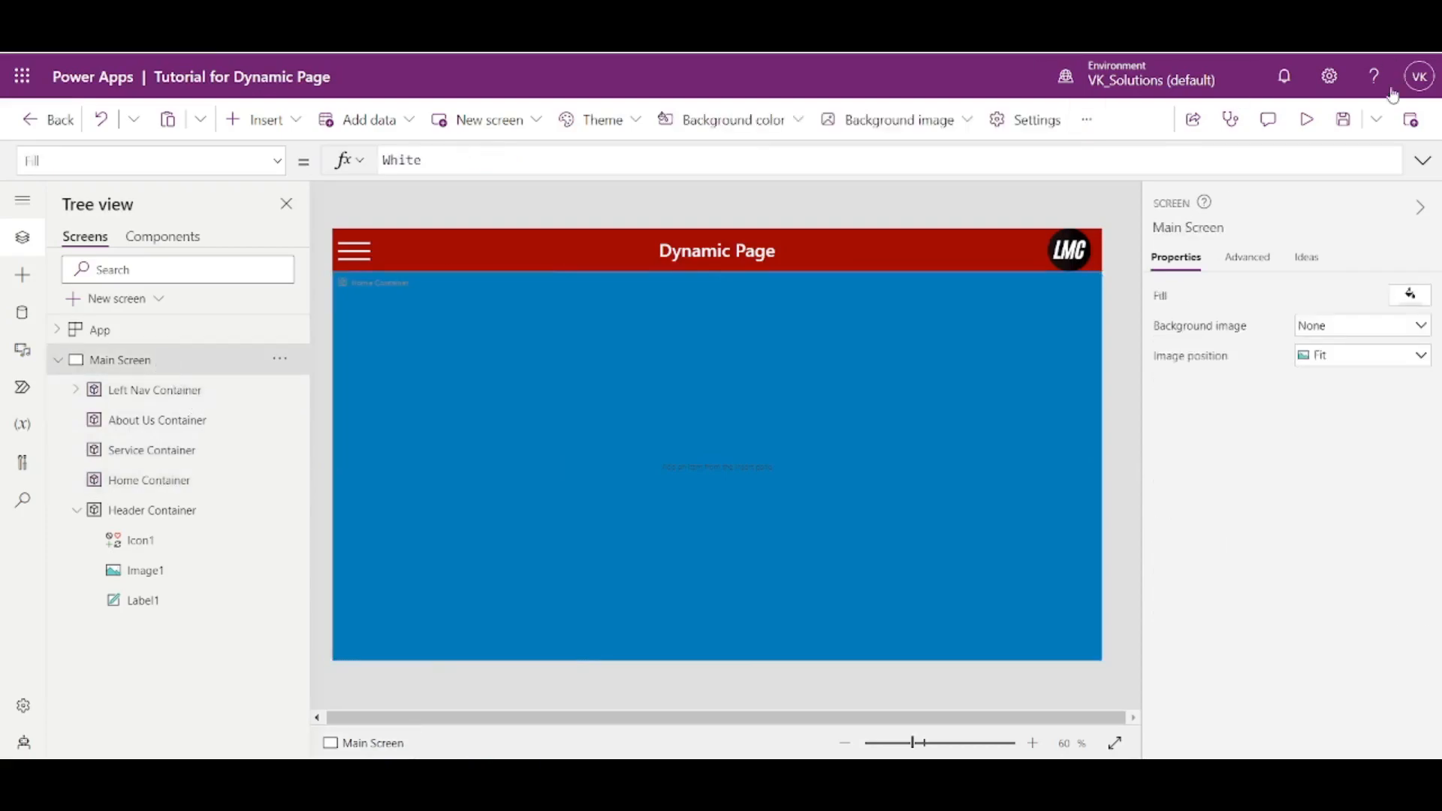
- Preview the app and toggle the left navigation several times with the hamburger icon
left_click(1306, 120)
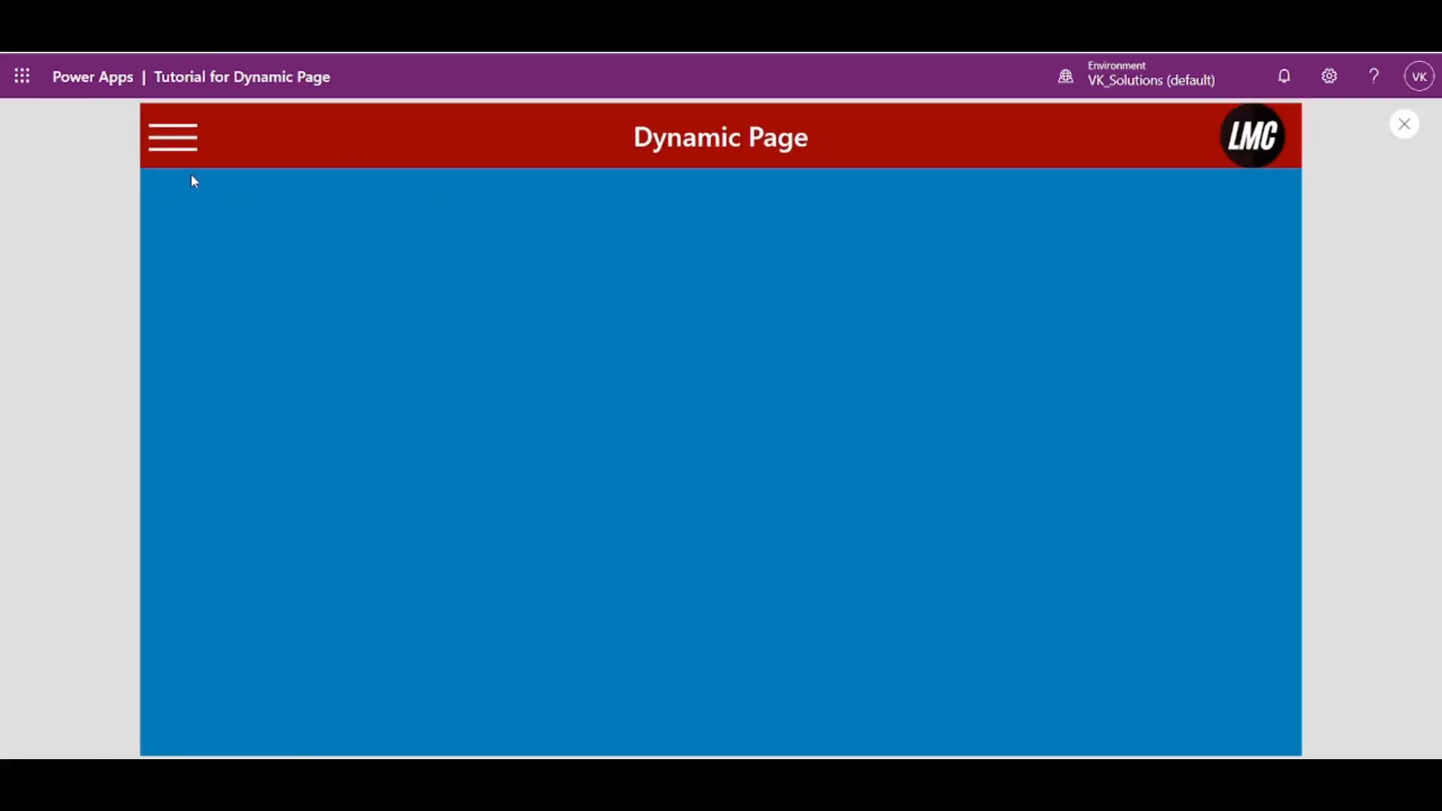
left_click(179, 154)
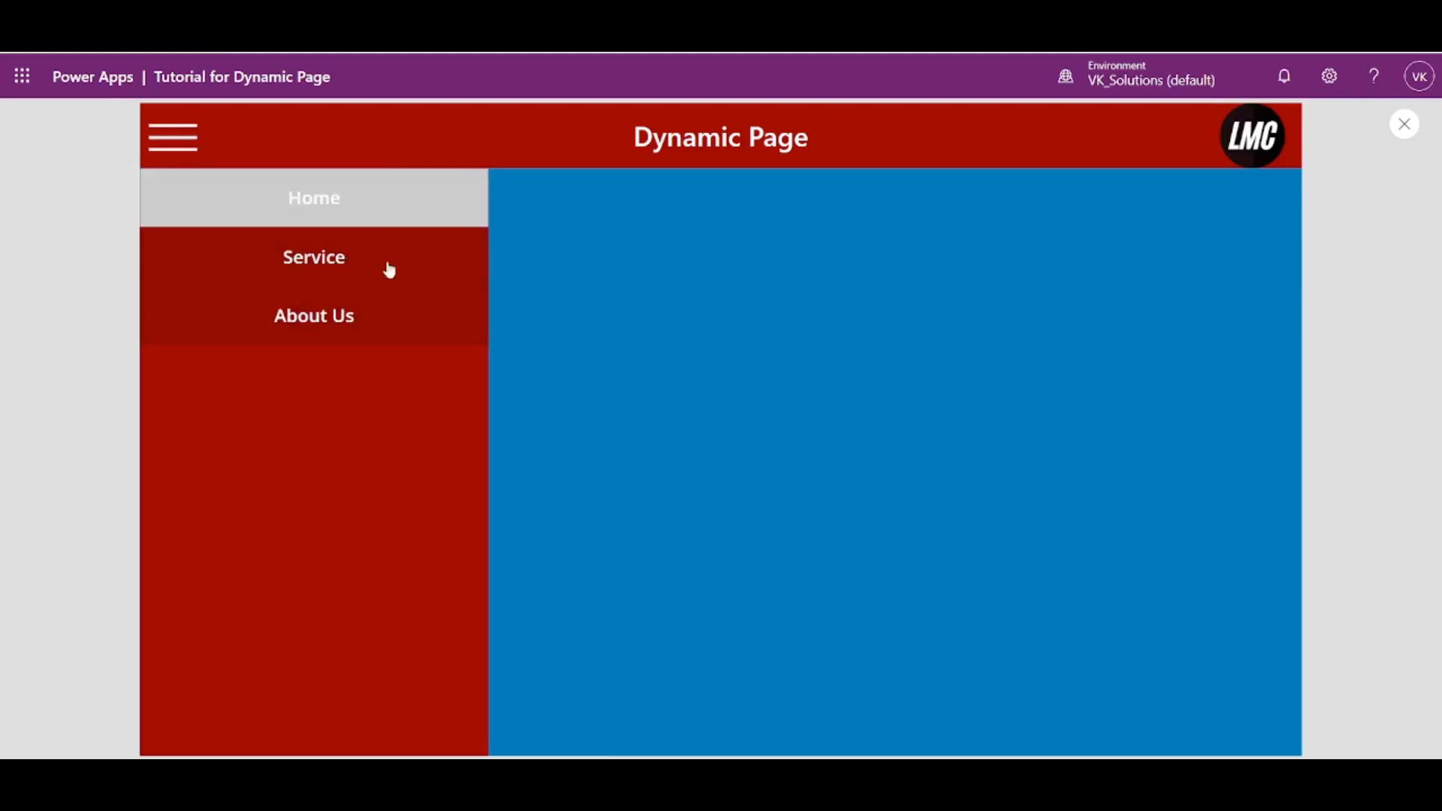
left_click(194, 159)
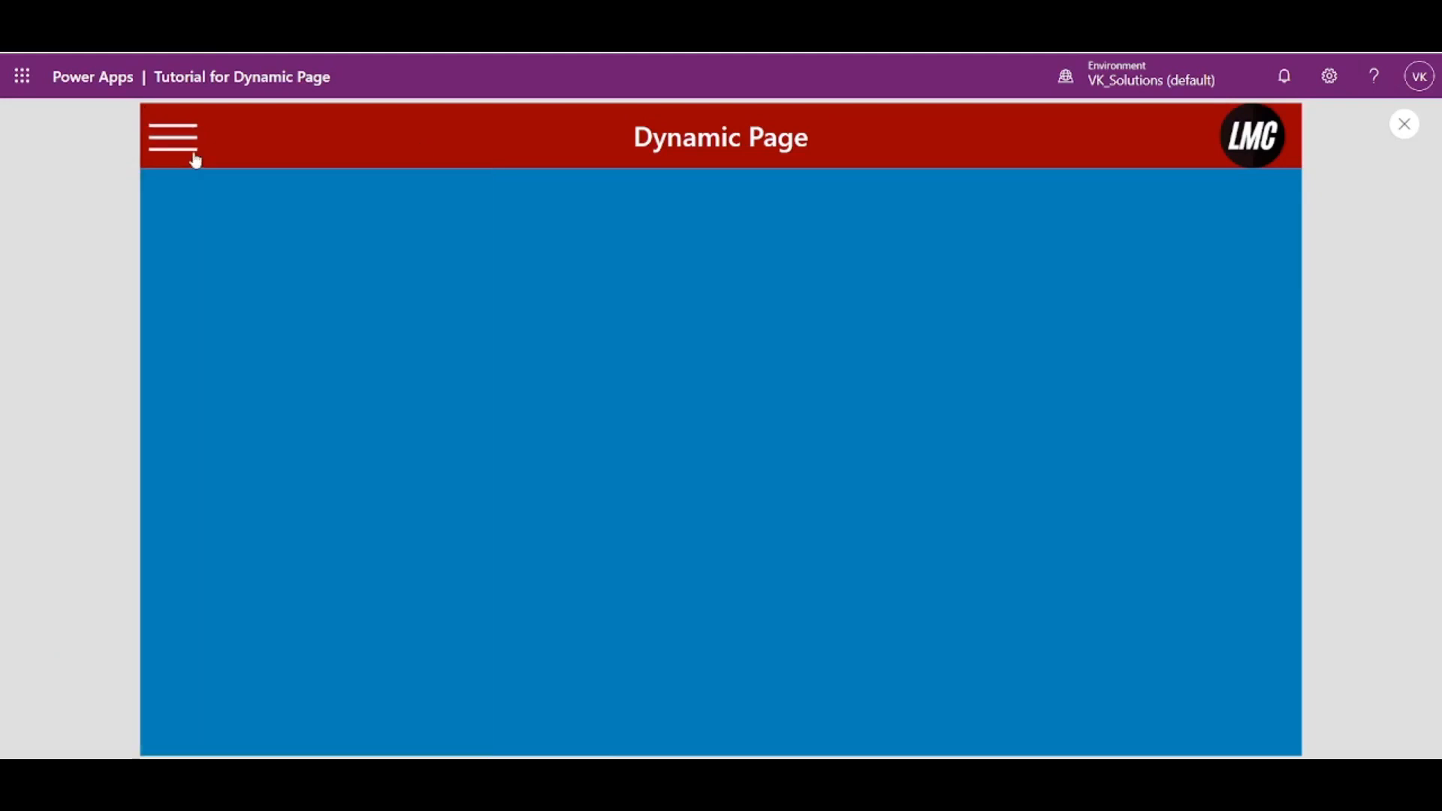
left_click(194, 159)
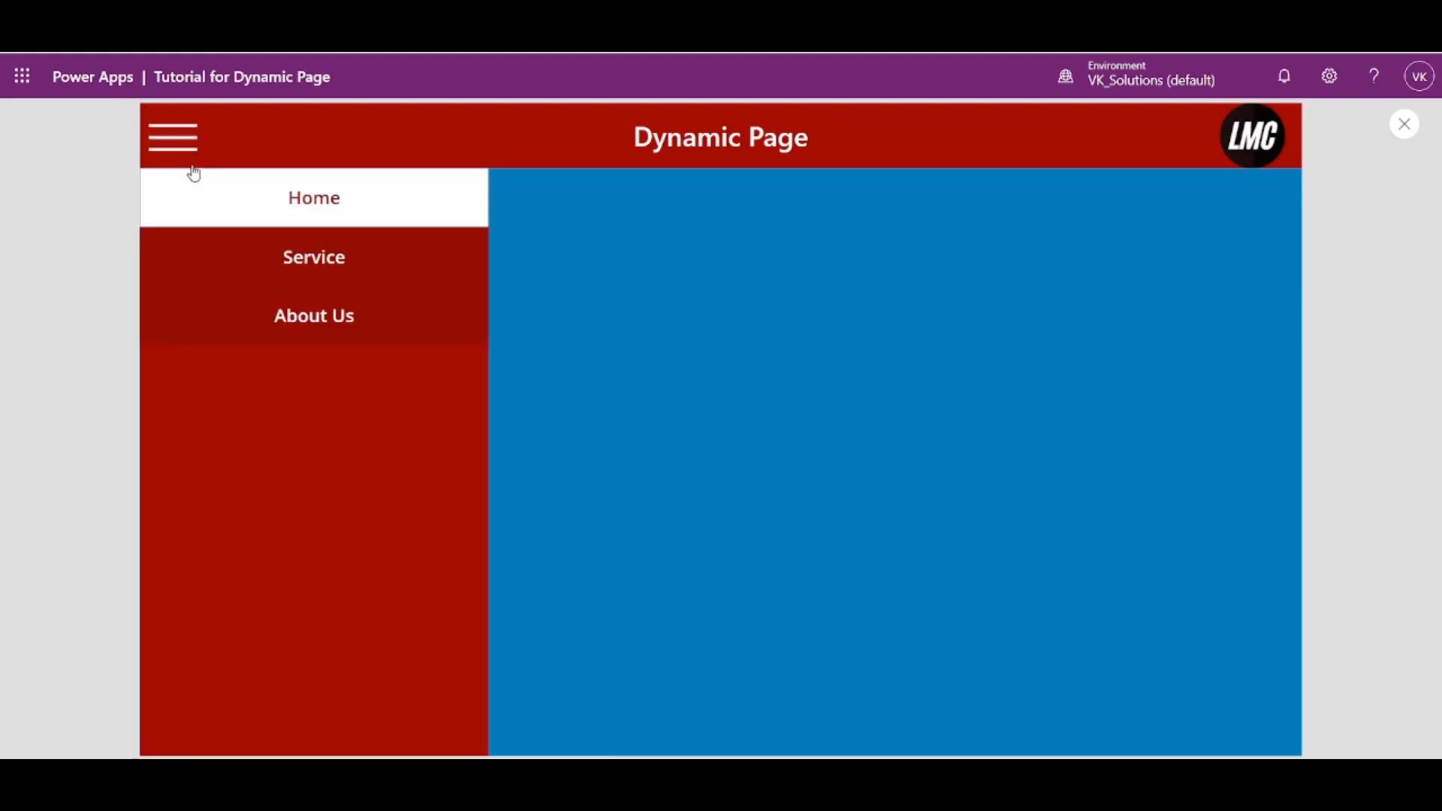
- Test switching between the Home, Service and About Us containers with the navigation buttons, and close the preview
left_click(284, 253)
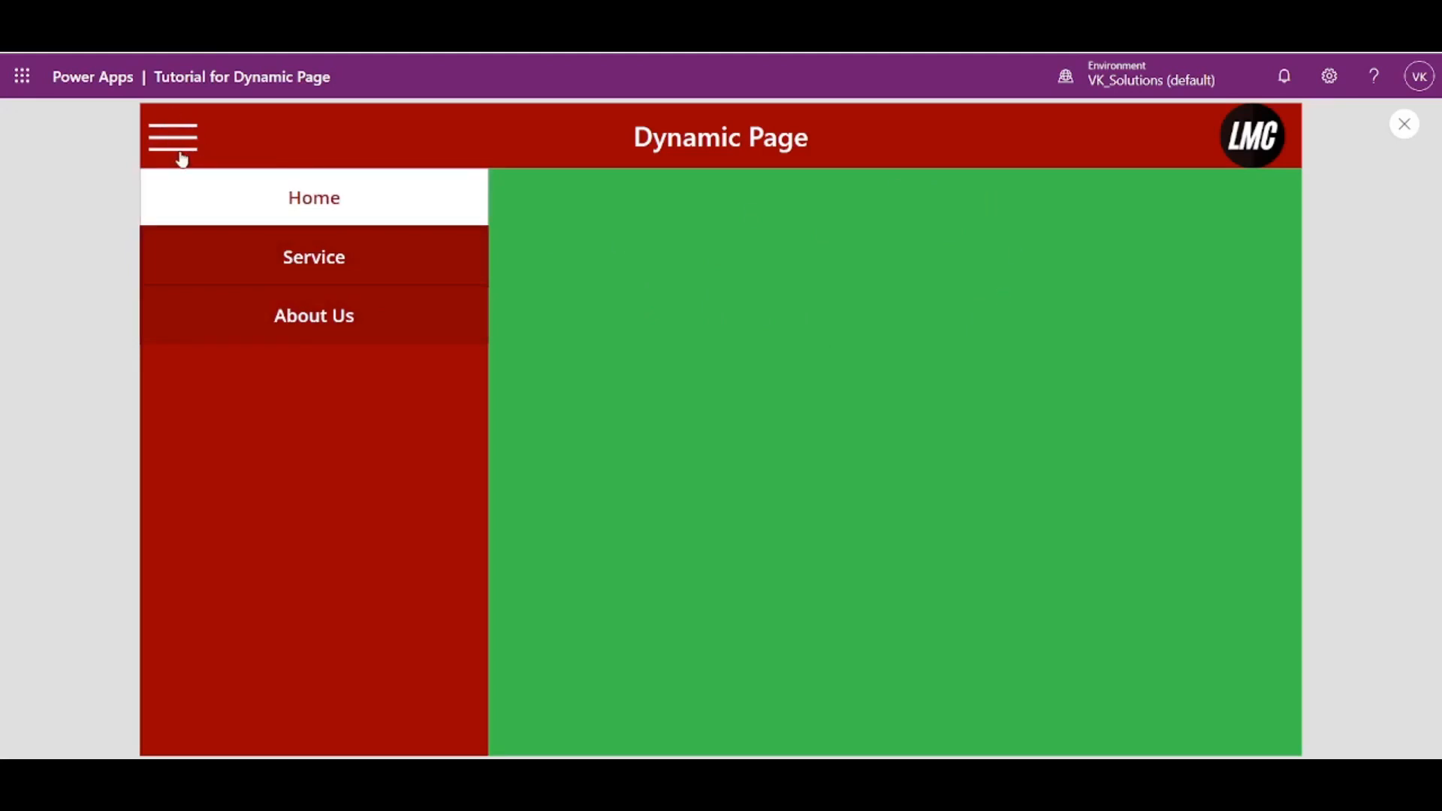
left_click(305, 323)
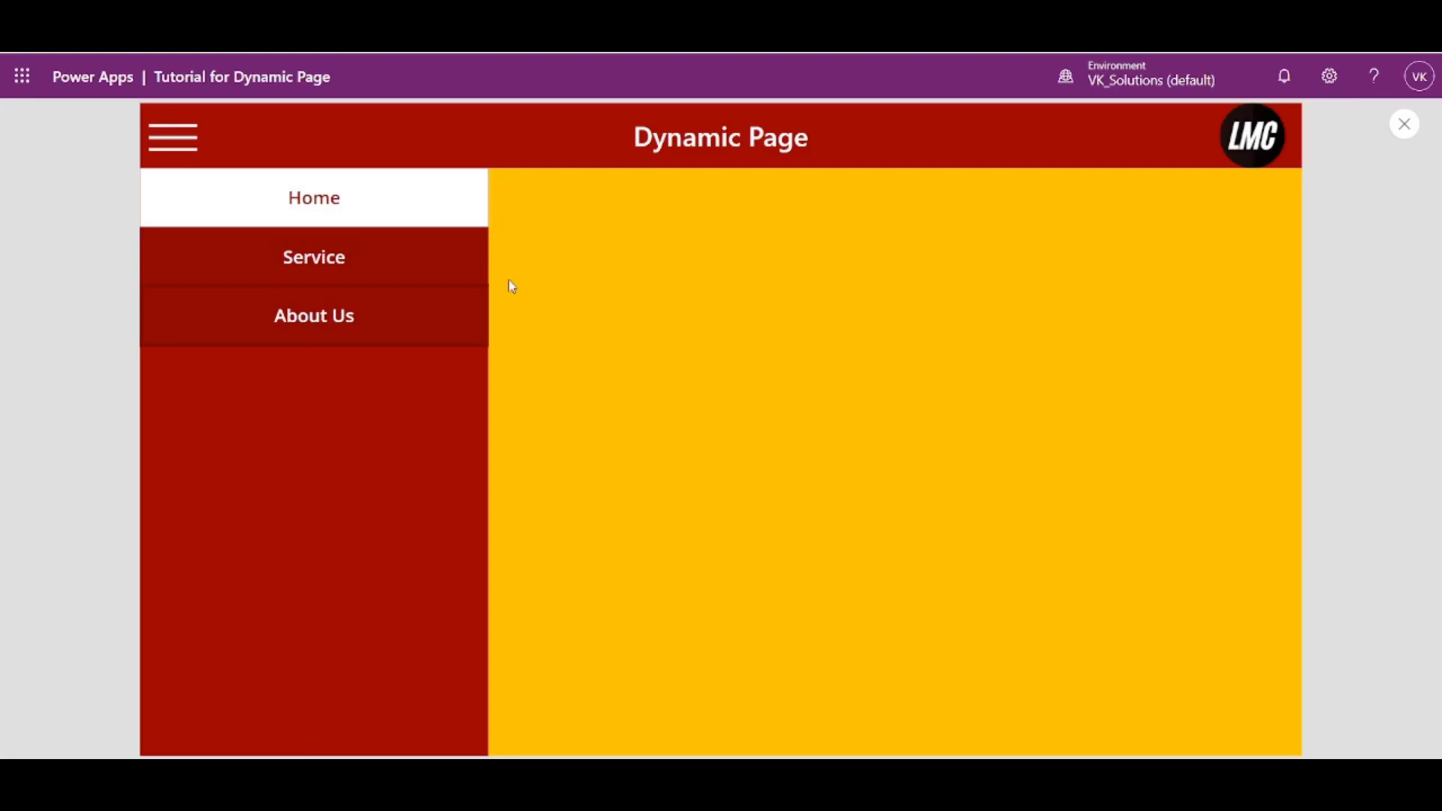
left_click(451, 218)
left_click(353, 260)
left_click(356, 307)
left_click(364, 212)
left_click(370, 268)
left_click(372, 314)
left_click(374, 268)
left_click(376, 222)
left_click(380, 264)
left_click(374, 300)
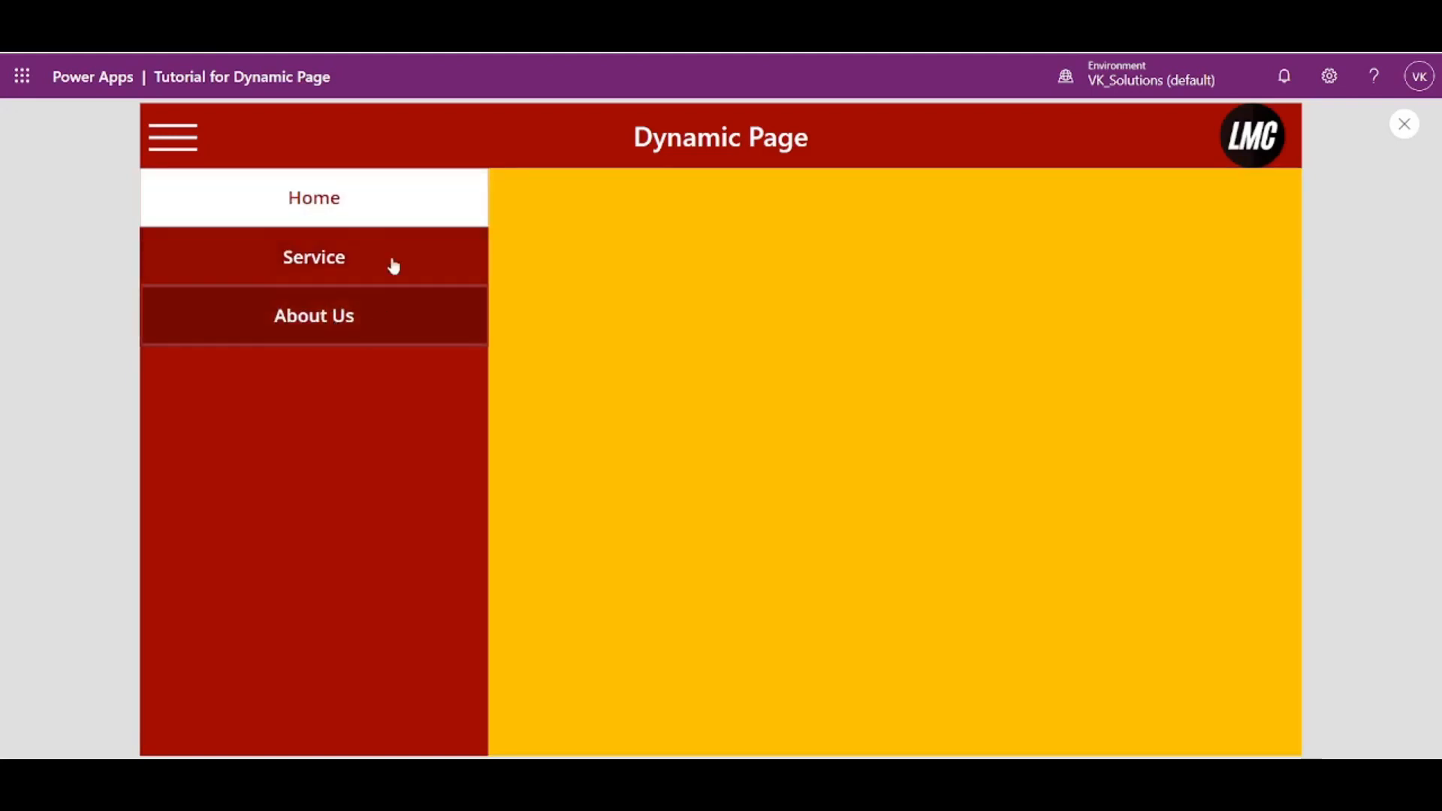
left_click(1403, 126)
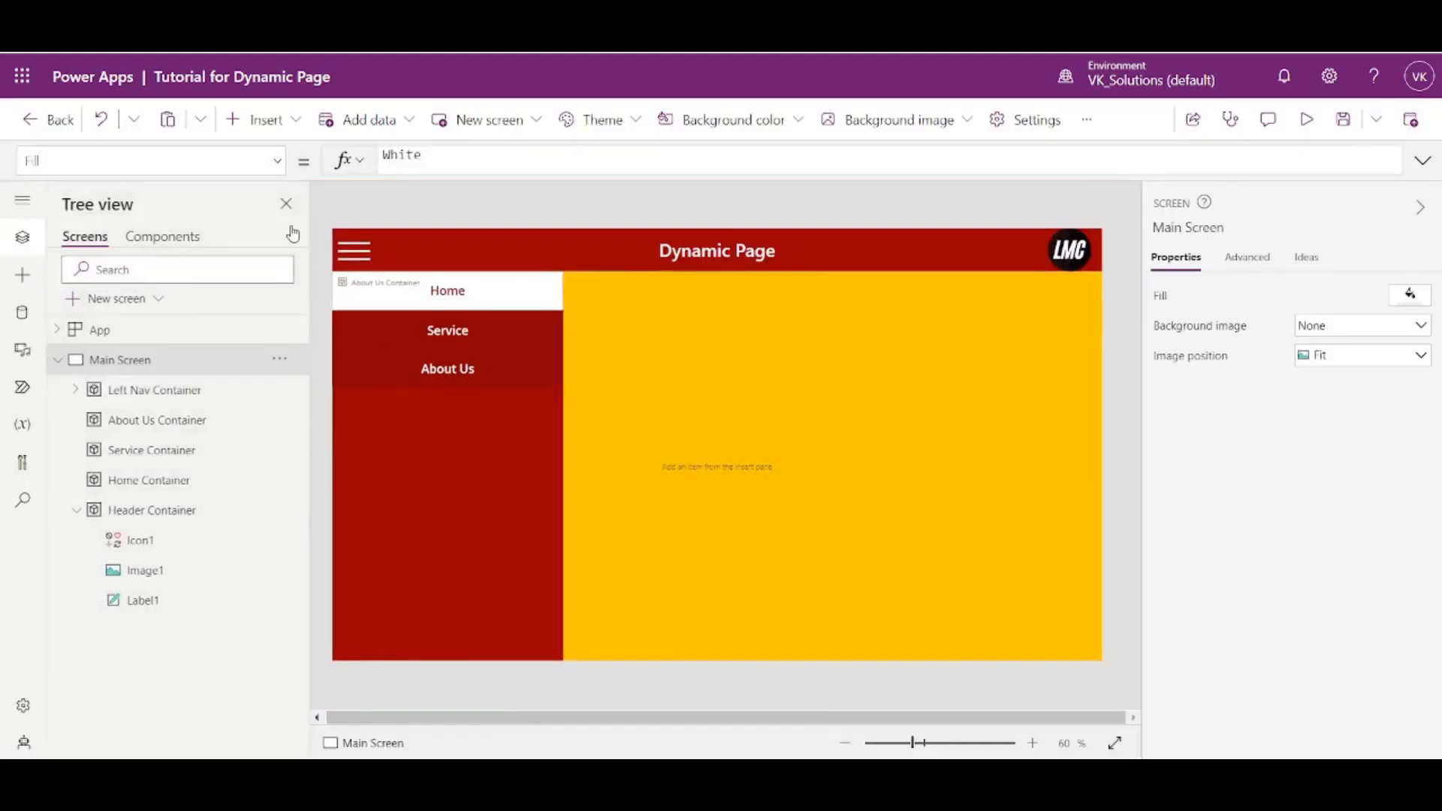
- Look through the Home button's properties and open its DisplayMode formula
left_click(459, 297)
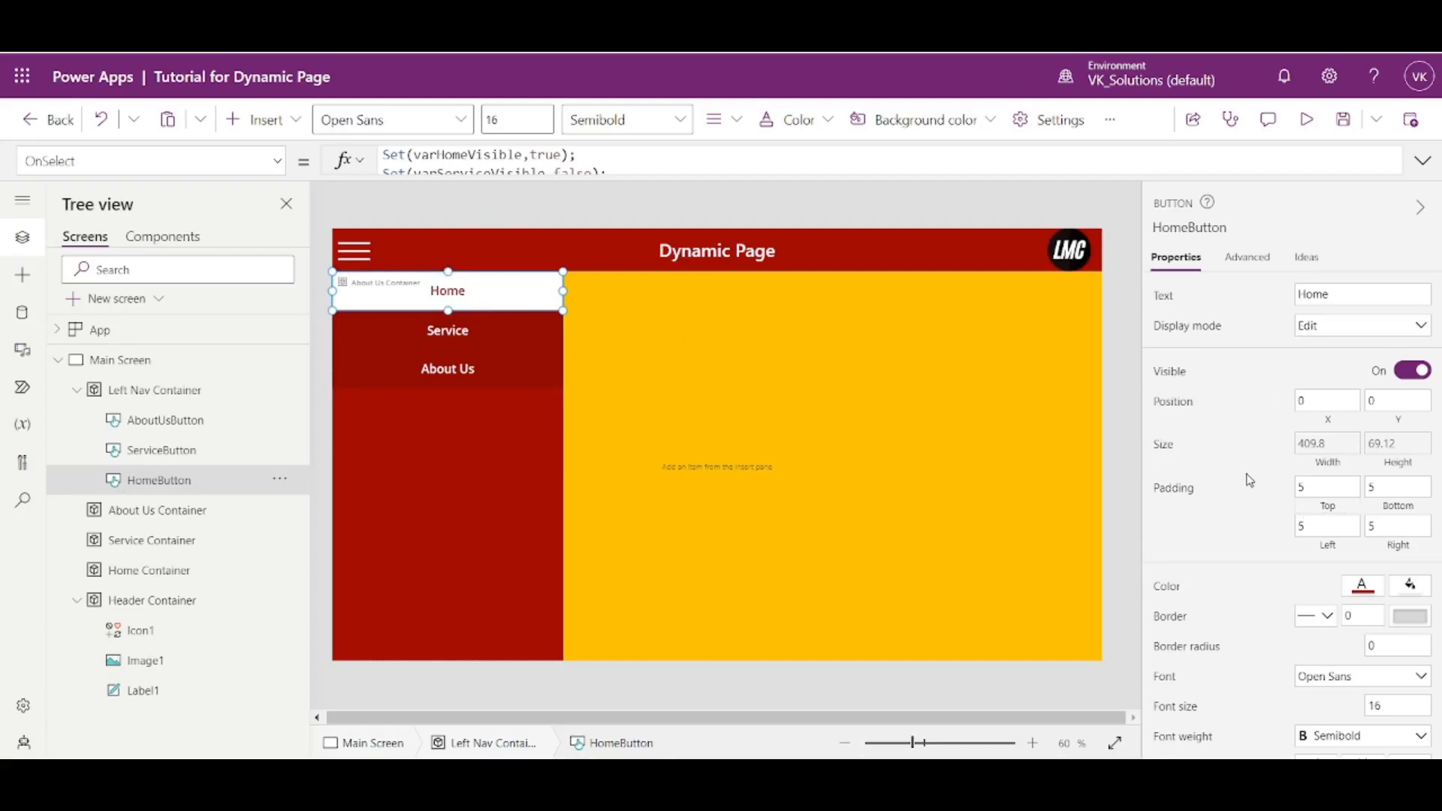
scroll(1296, 515, "down", 3)
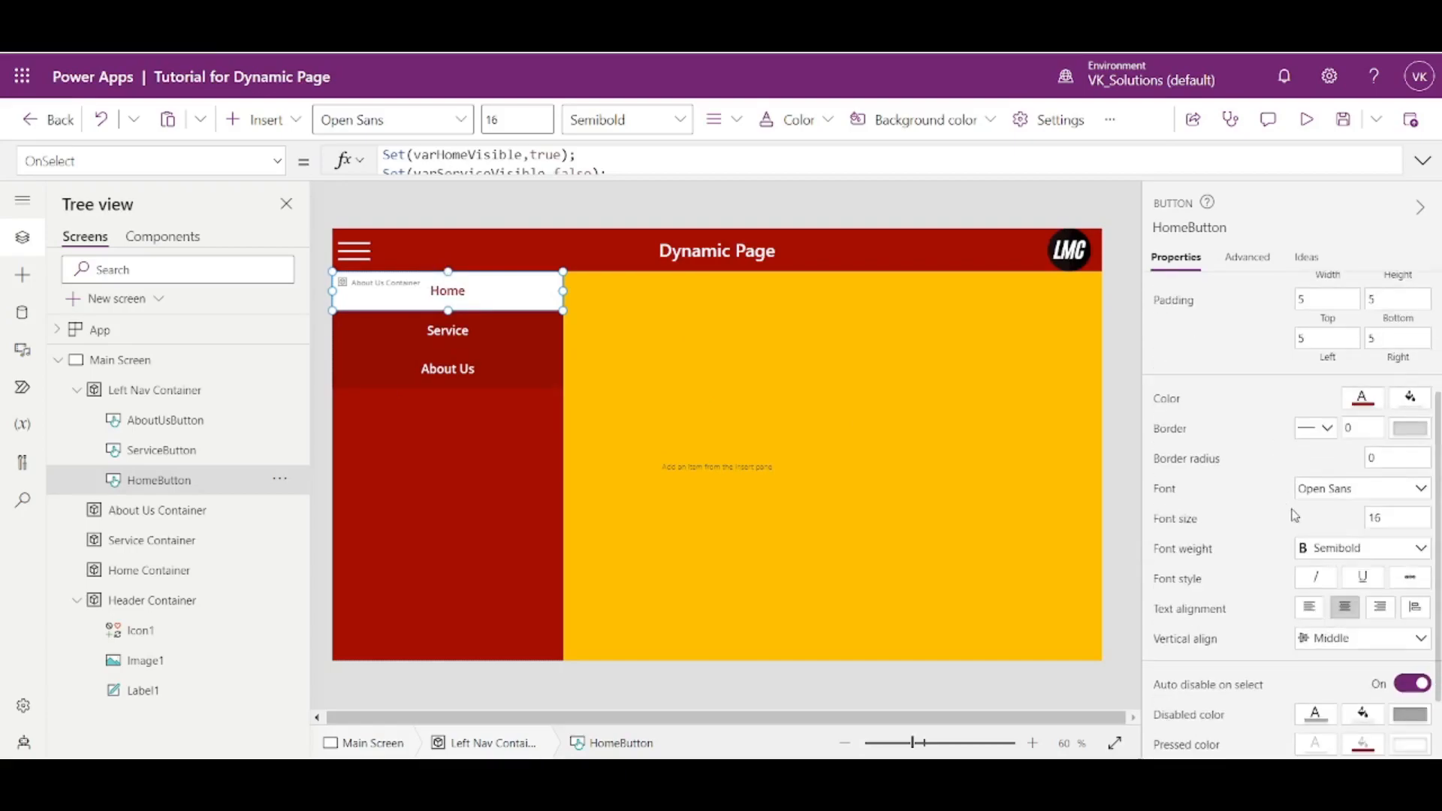
scroll(1287, 439, "up", 3)
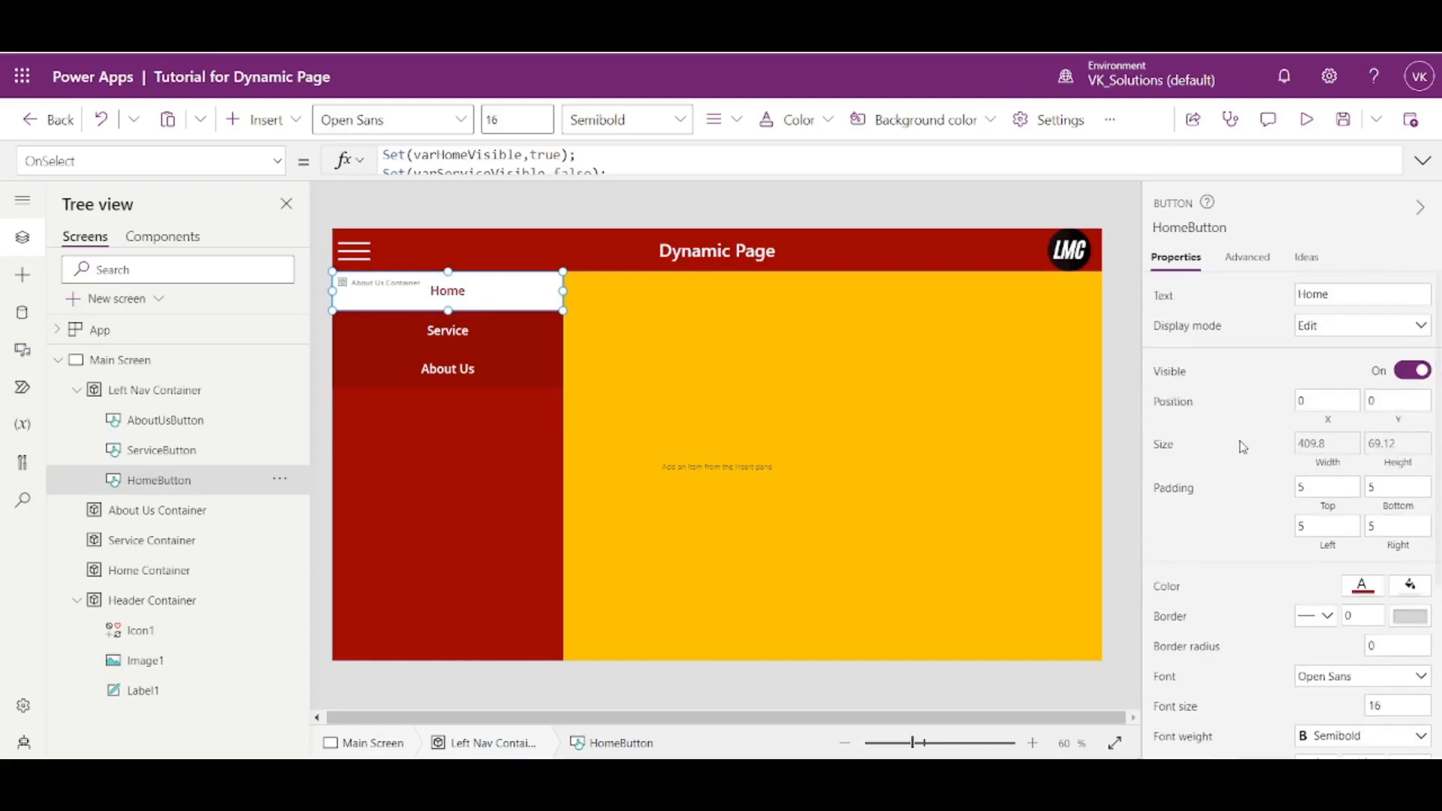
left_click(1183, 331)
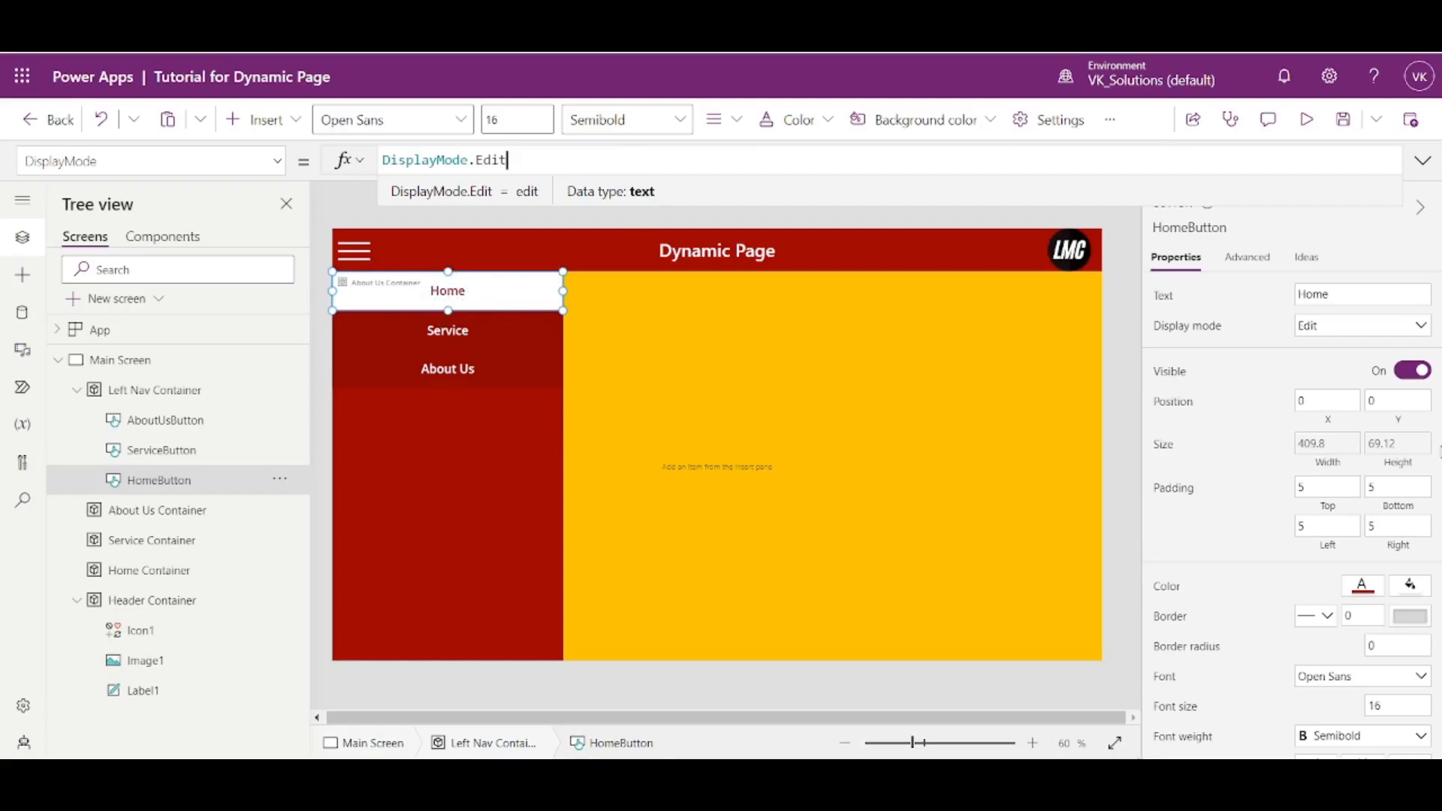
- Give the Home button the theme's red fill and white text
scroll(1280, 497, "down", 3)
scroll(1280, 497, "down", 1)
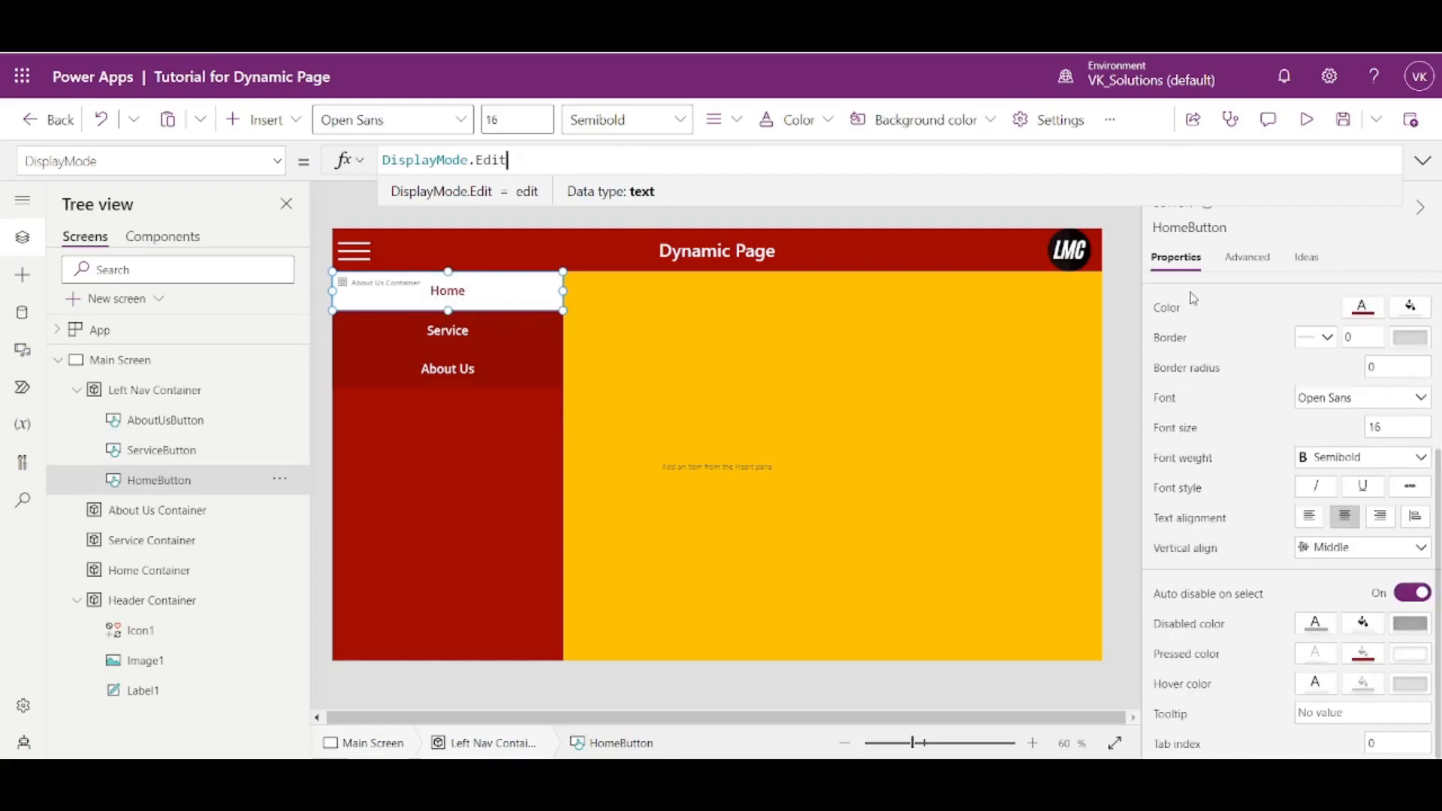
left_click(1402, 310)
left_click(1348, 192)
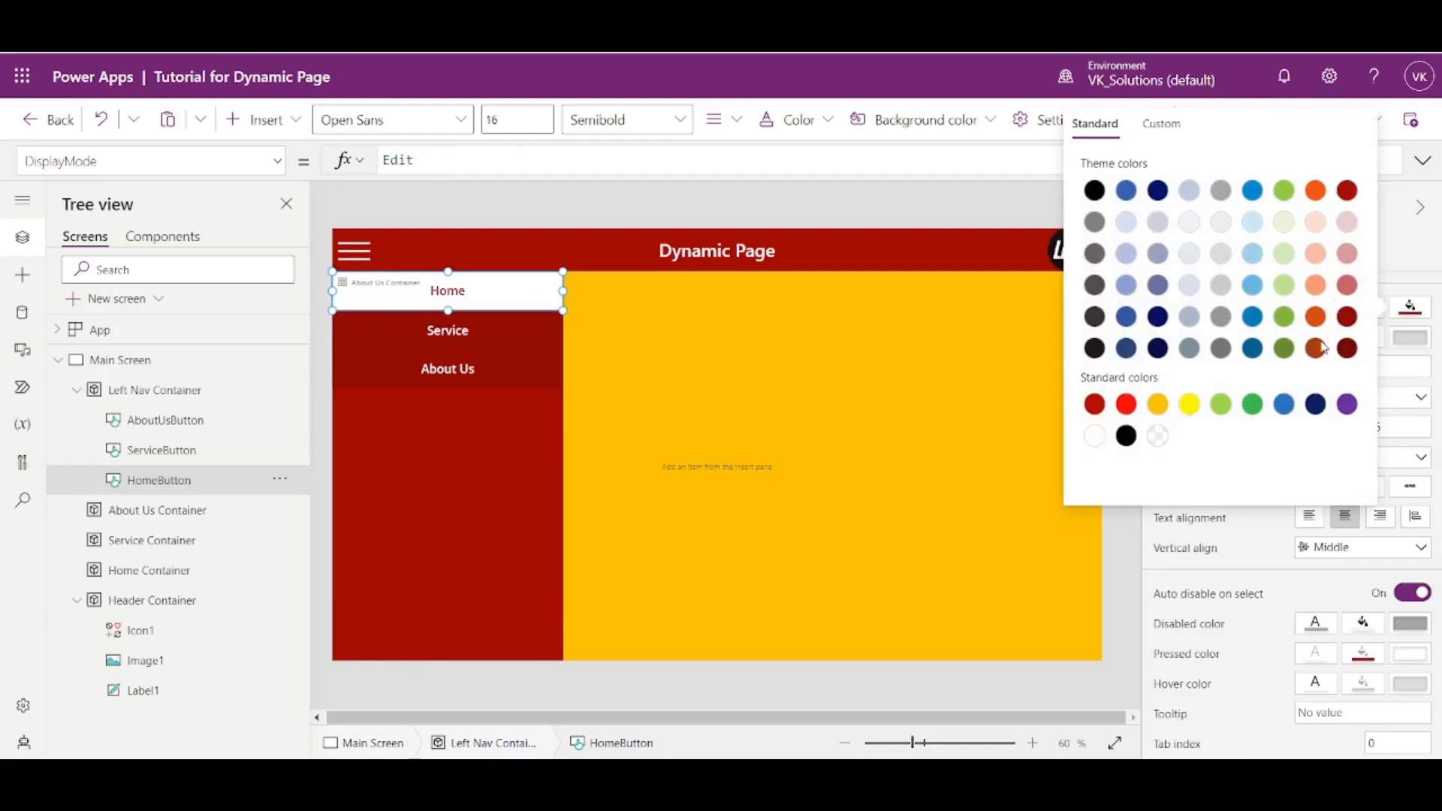
left_click(1364, 308)
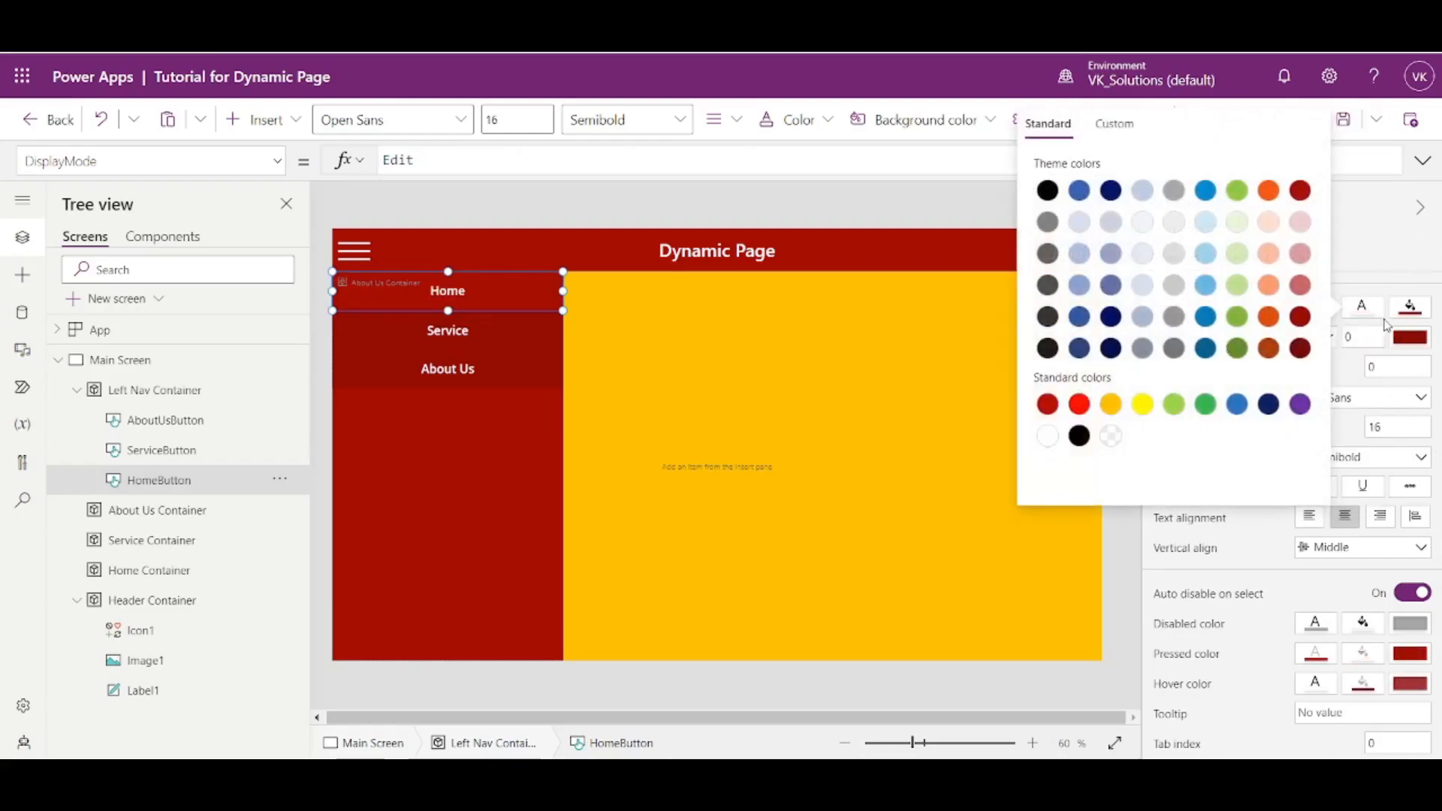
left_click(1338, 250)
scroll(1318, 432, "up", 4)
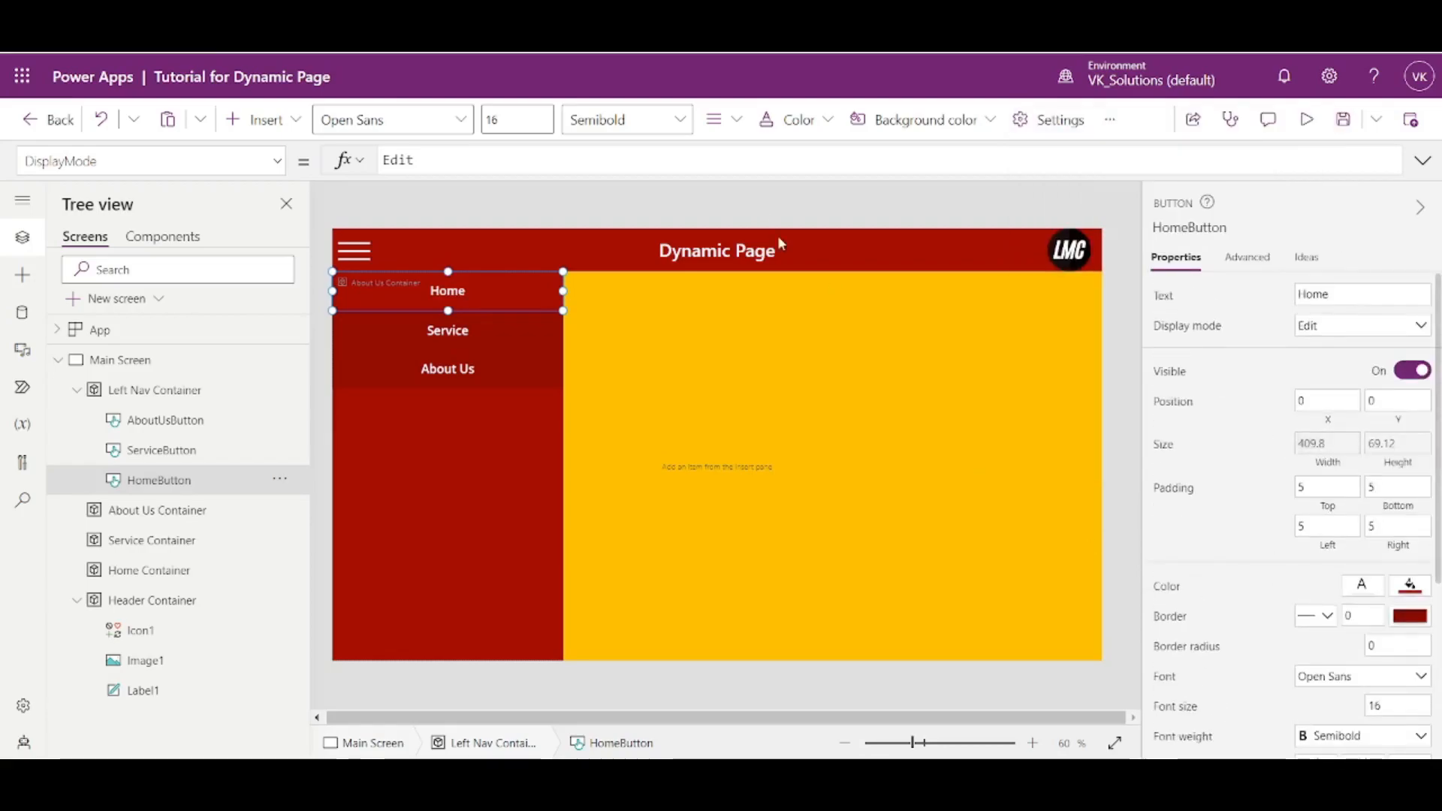
- Change the Home button's fill to the darker red theme shade used by the Service and About Us buttons
left_click(1410, 586)
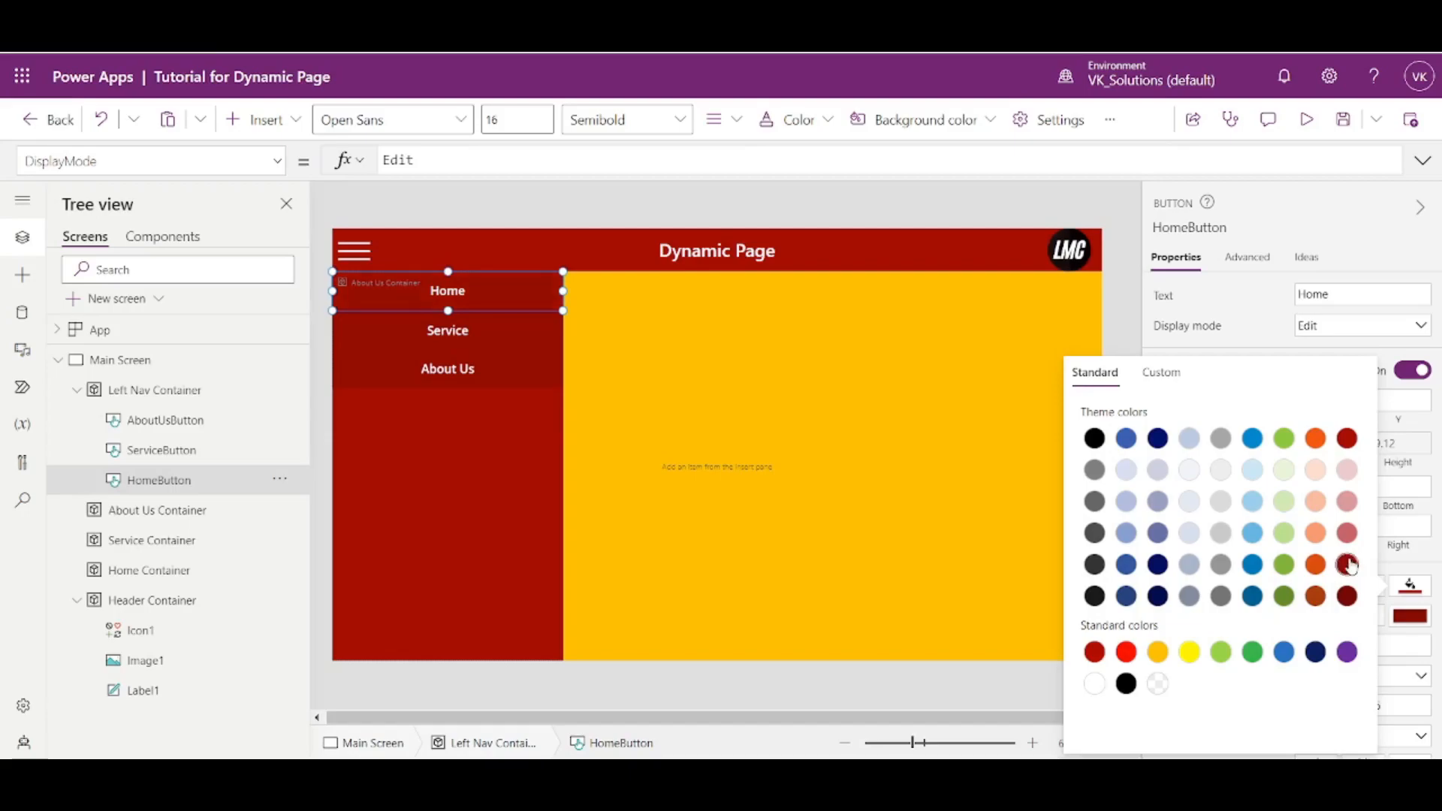
left_click(1135, 247)
left_click(1133, 248)
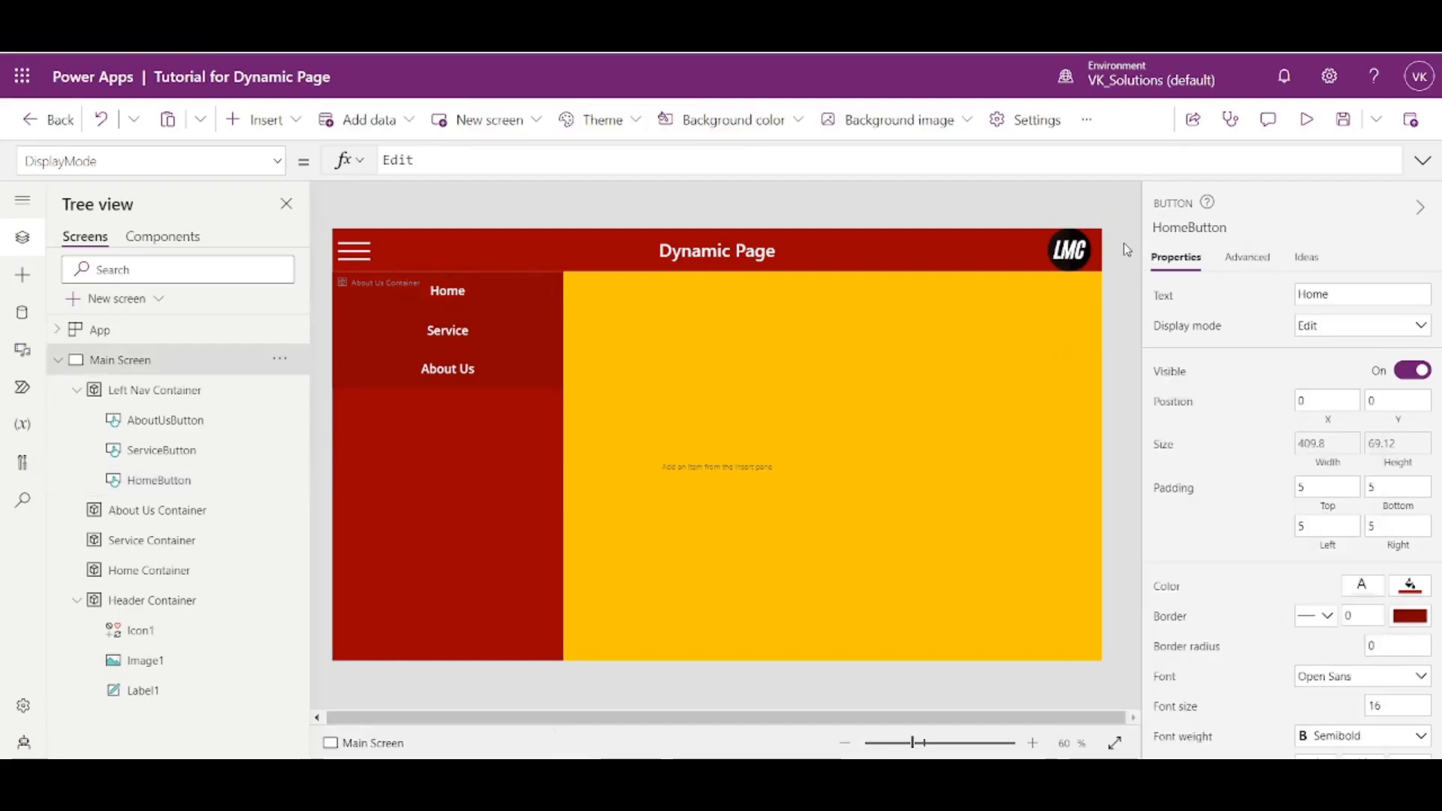
- Set the Home button's DisplayMode formula to DisplayMode.Disabled
left_click(445, 308)
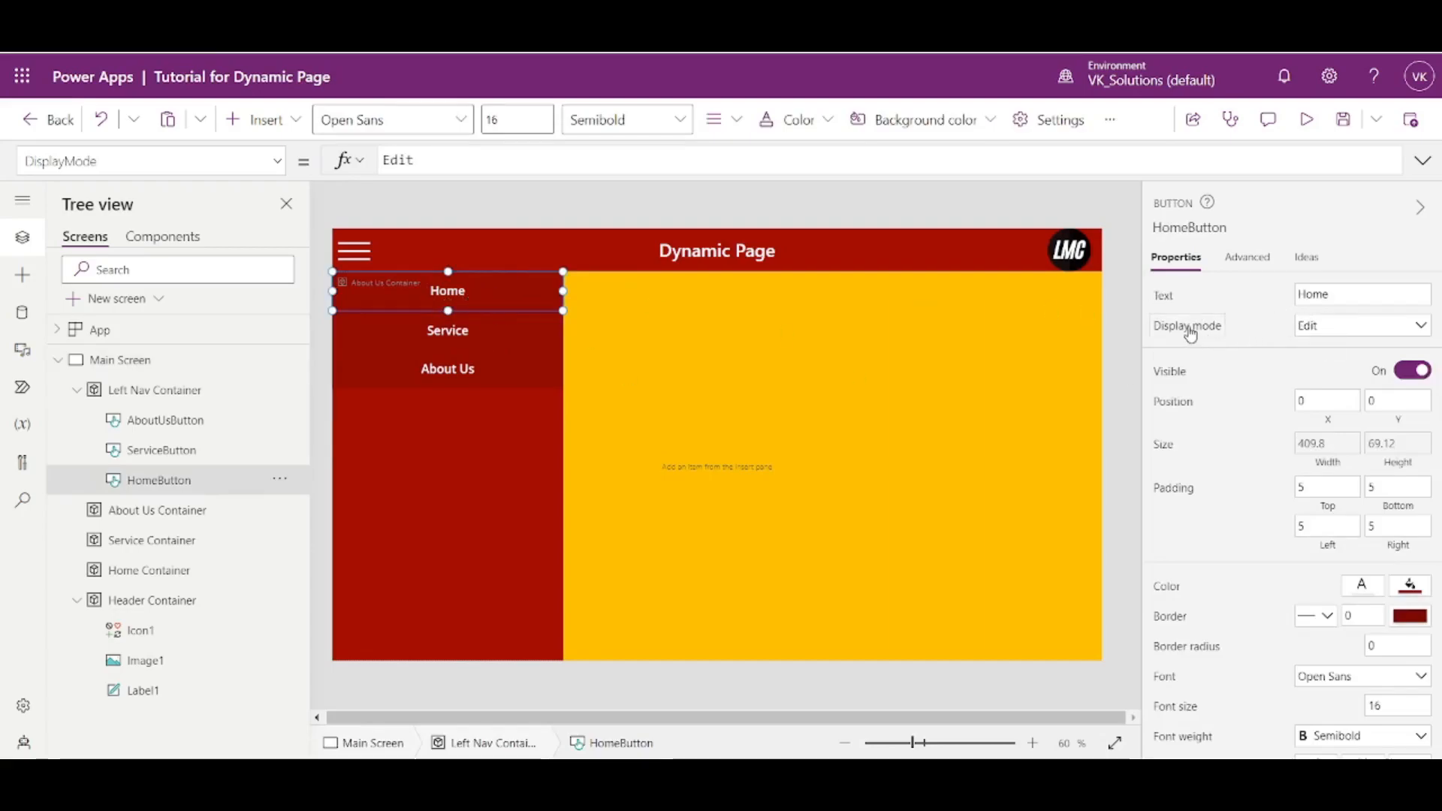
left_click(476, 160)
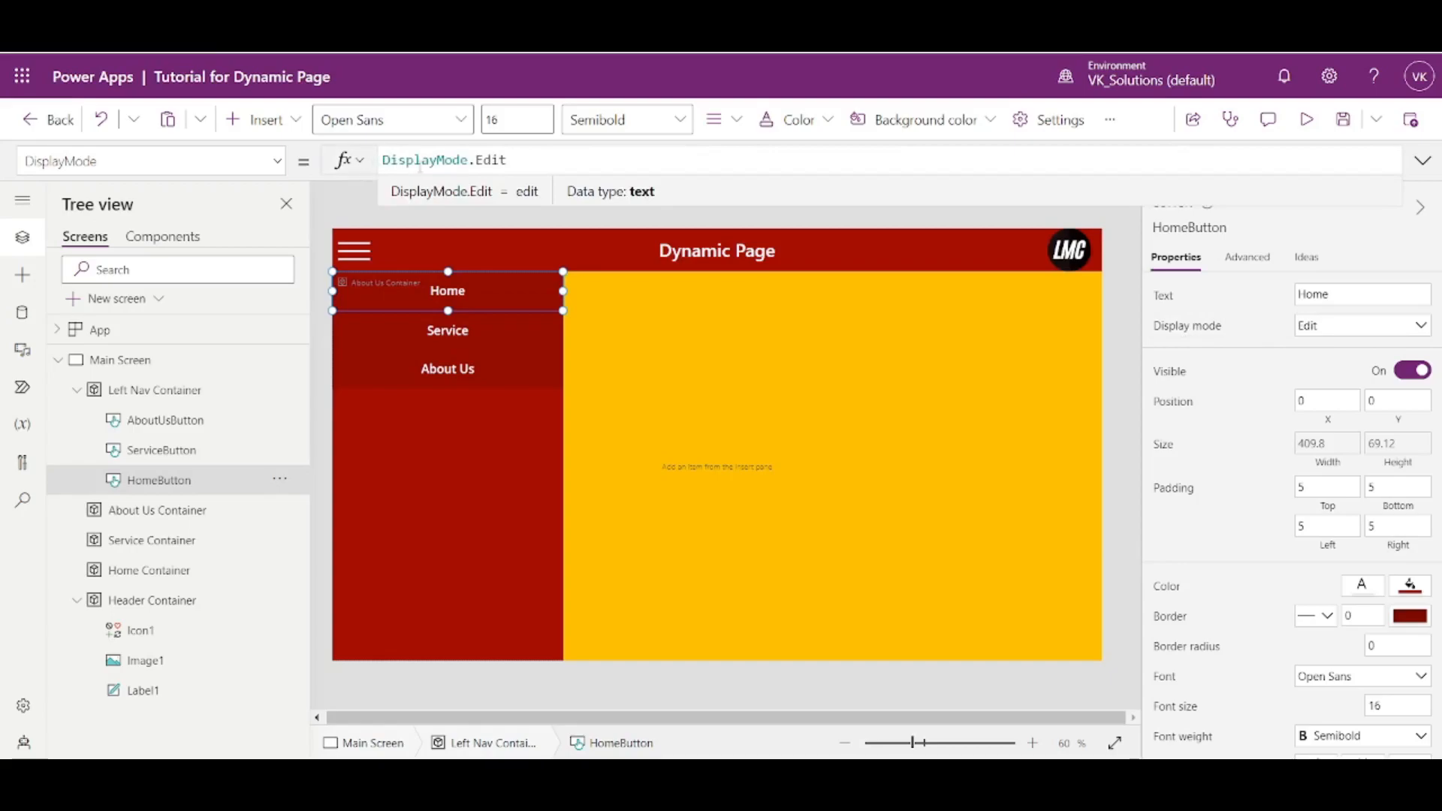
left_click(386, 161)
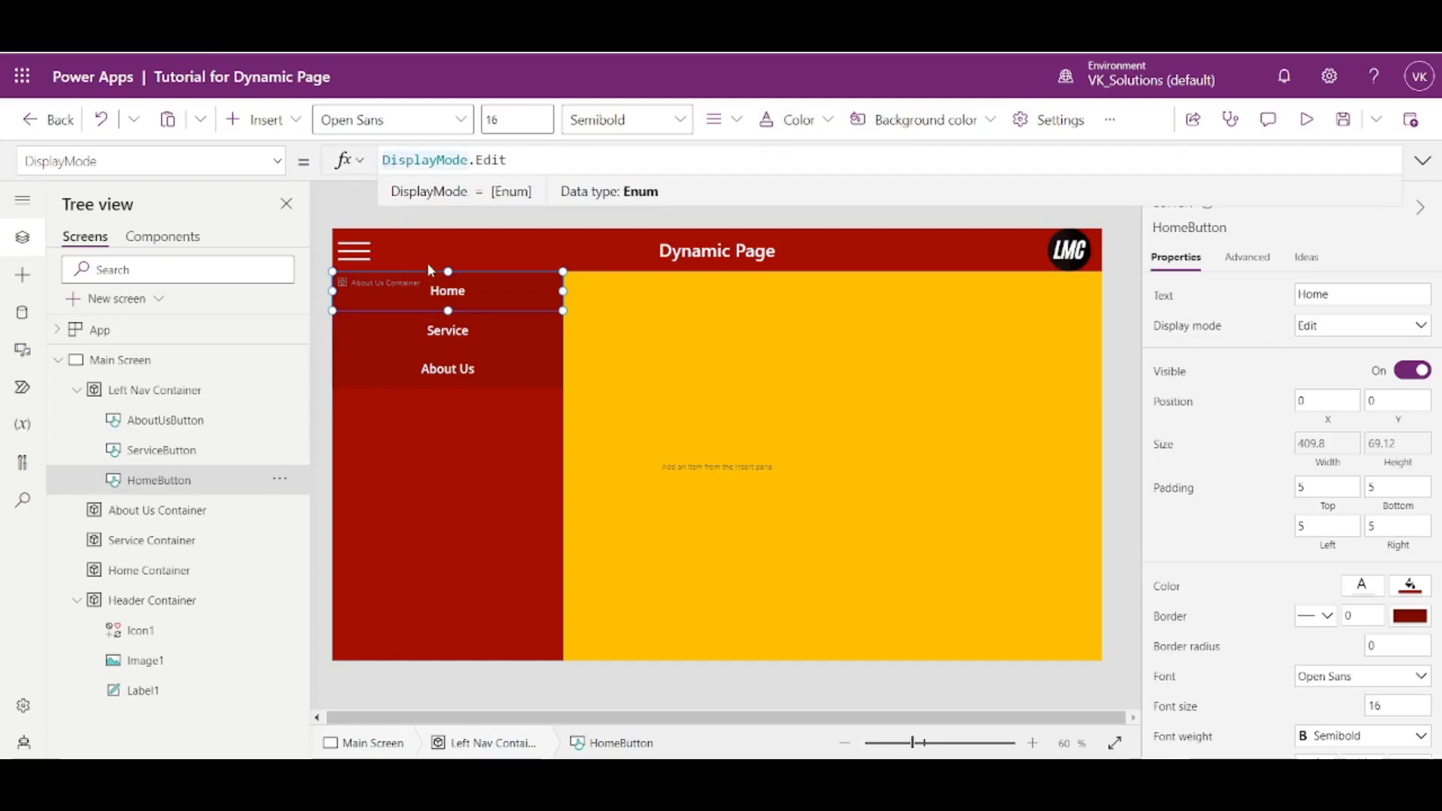
double_click(488, 160)
type("Dis")
key("Tab")
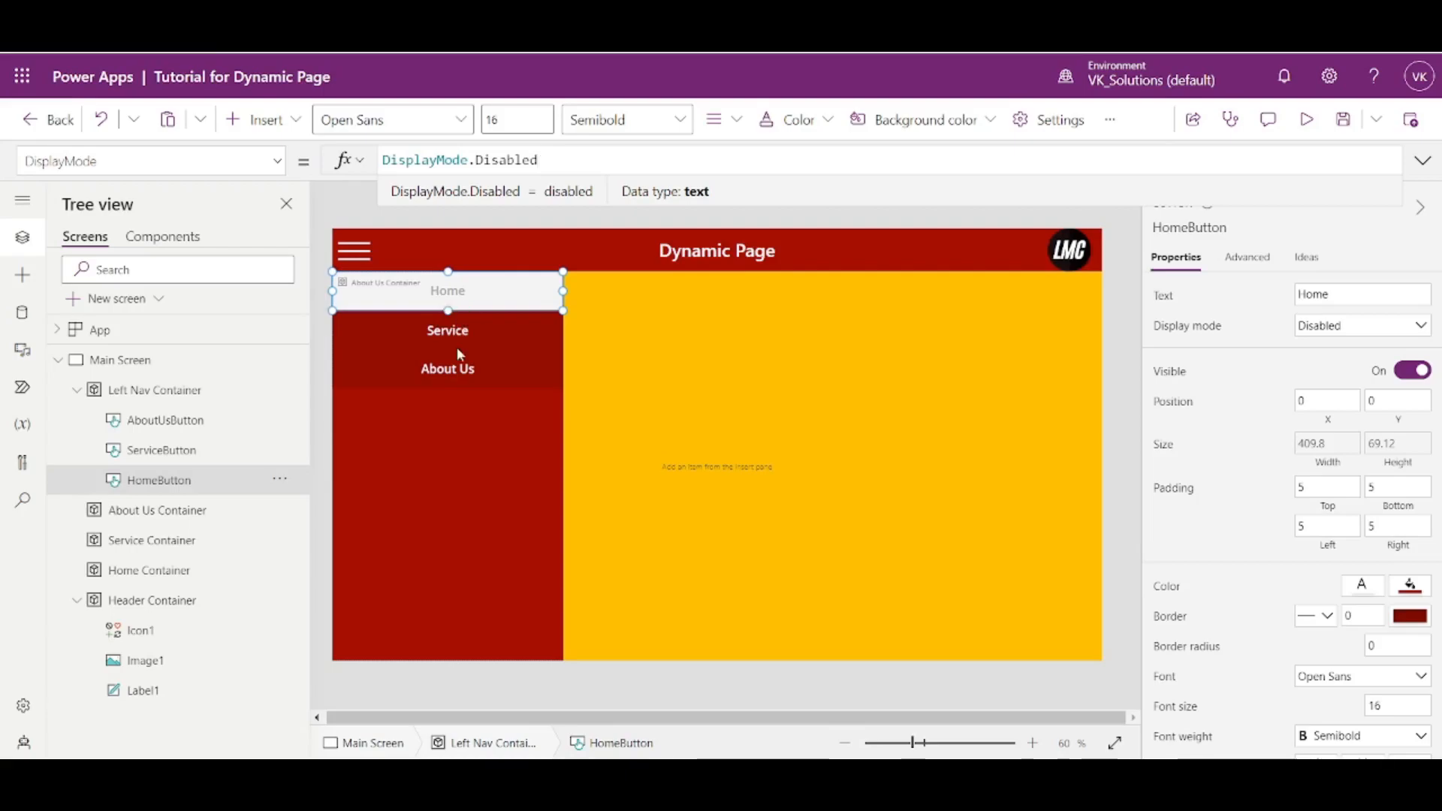
- Wrap the Home button's DisplayMode value in an If function with varHomeVisible as the condition
left_click(383, 160)
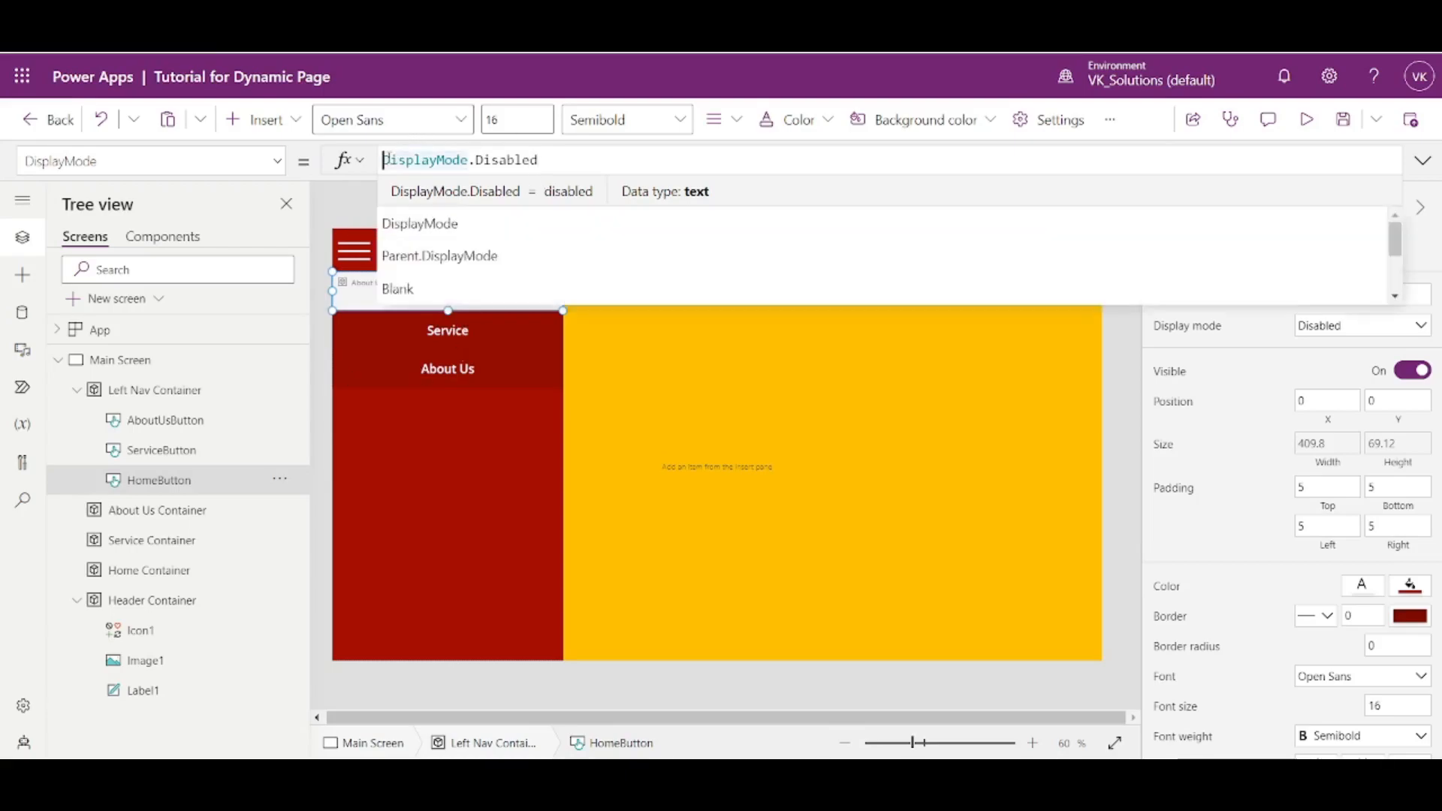
type("If(")
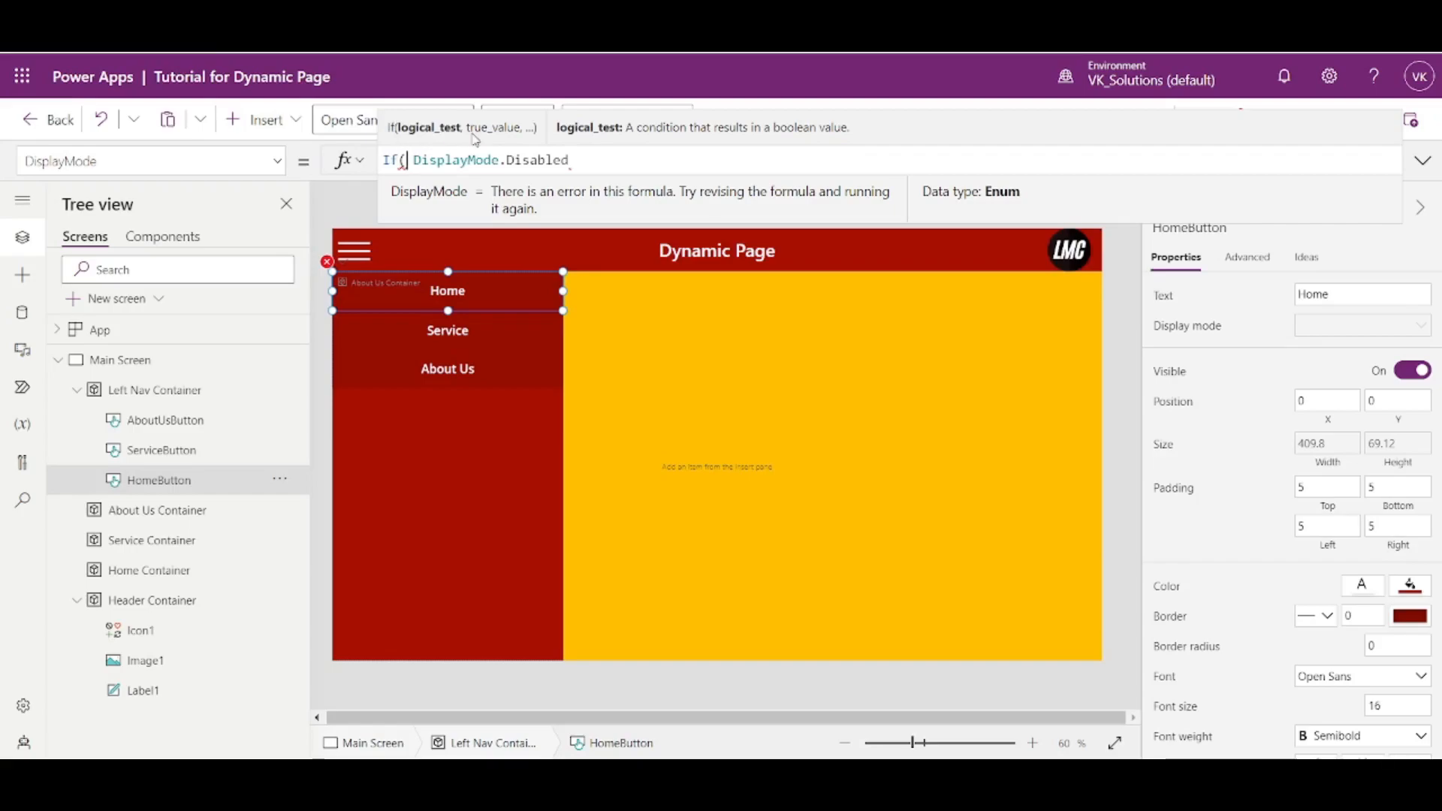
left_click(577, 160)
type(")")
key("Left")
key("Left")
key("Left")
key("Left")
key("Left")
key("Left")
key("Left")
key("Left")
key("Left")
key("Left")
key("Left")
key("Left")
key("Left")
key("Left")
key("Left")
key("Left")
key("Left")
key("Left")
key("Left")
key("Left")
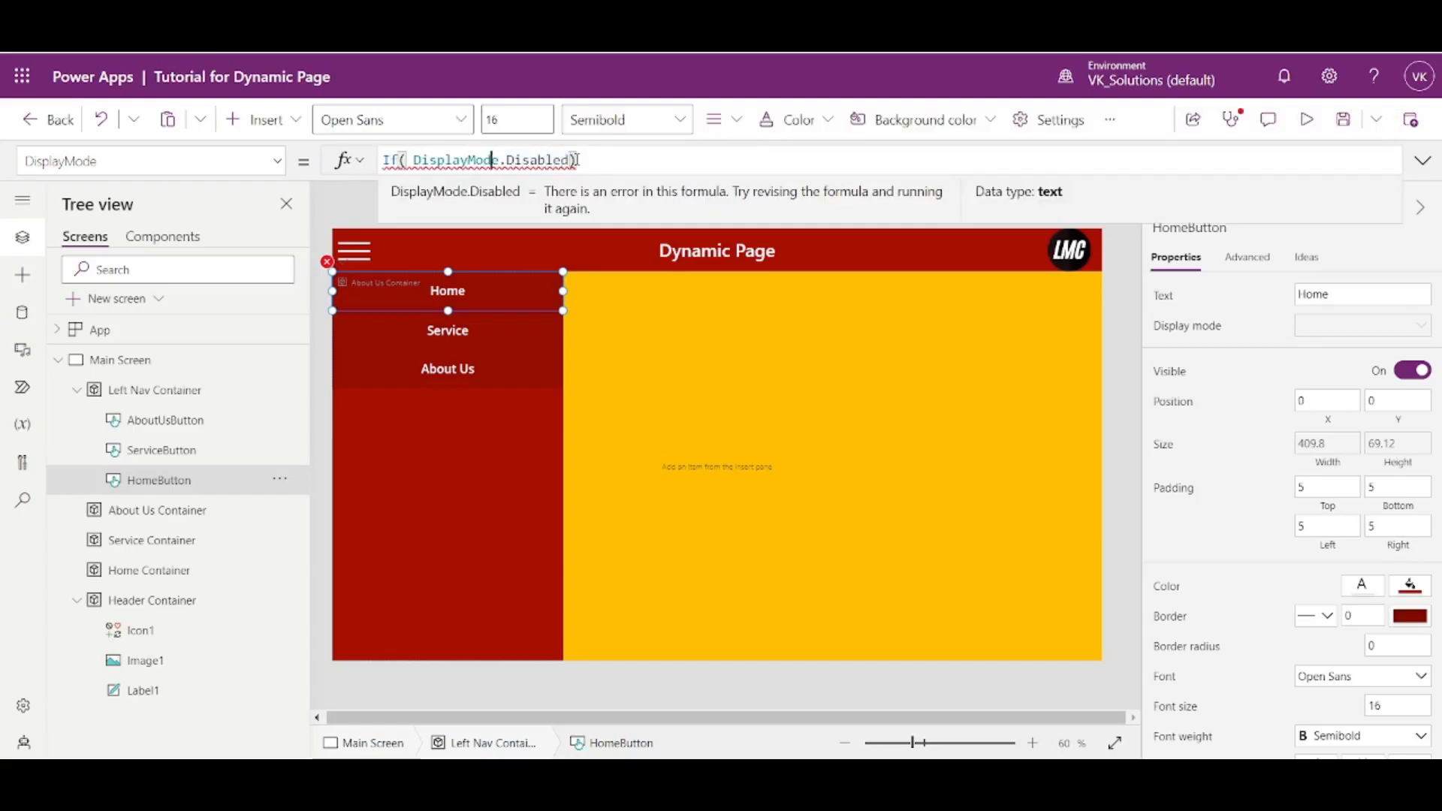
type("varHo")
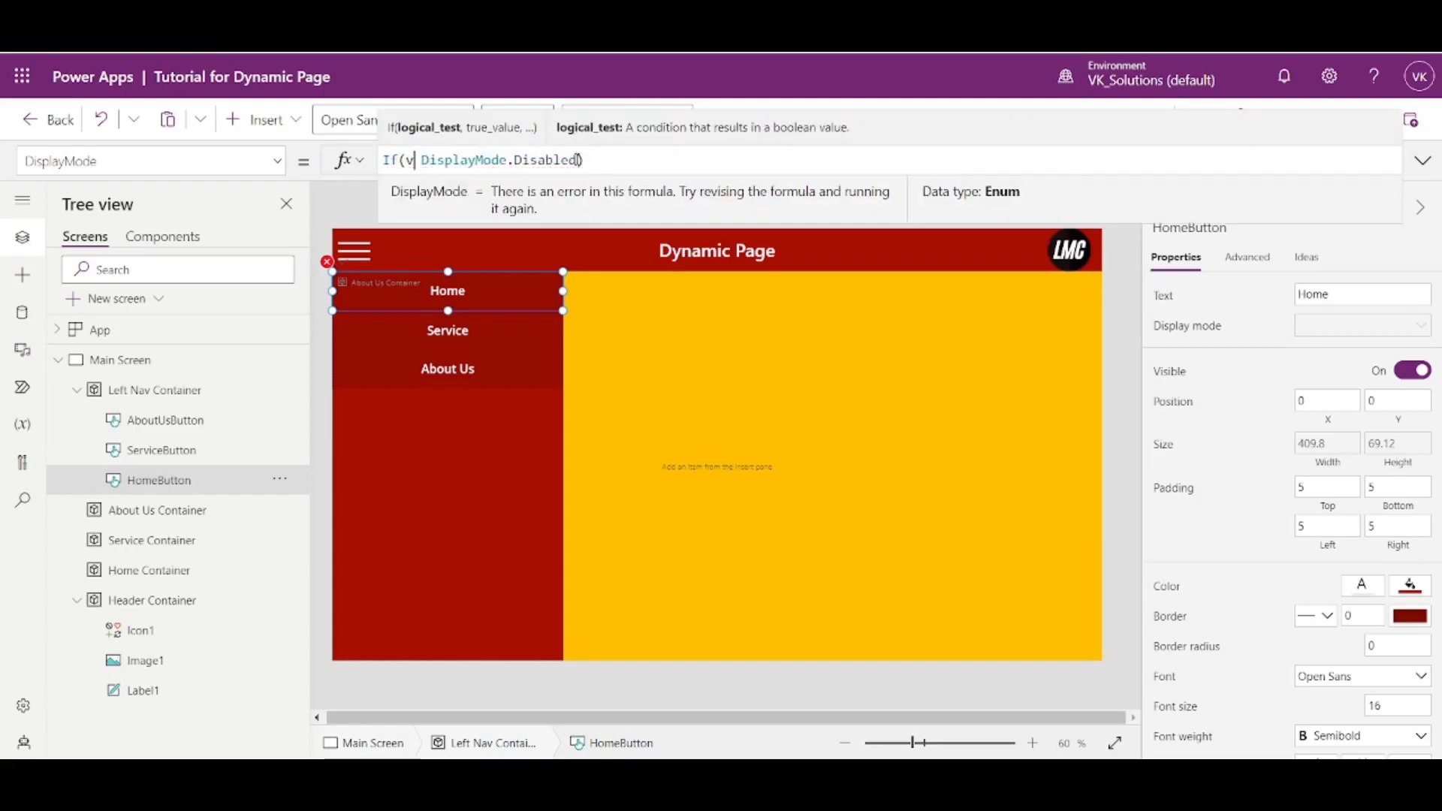
key("Tab")
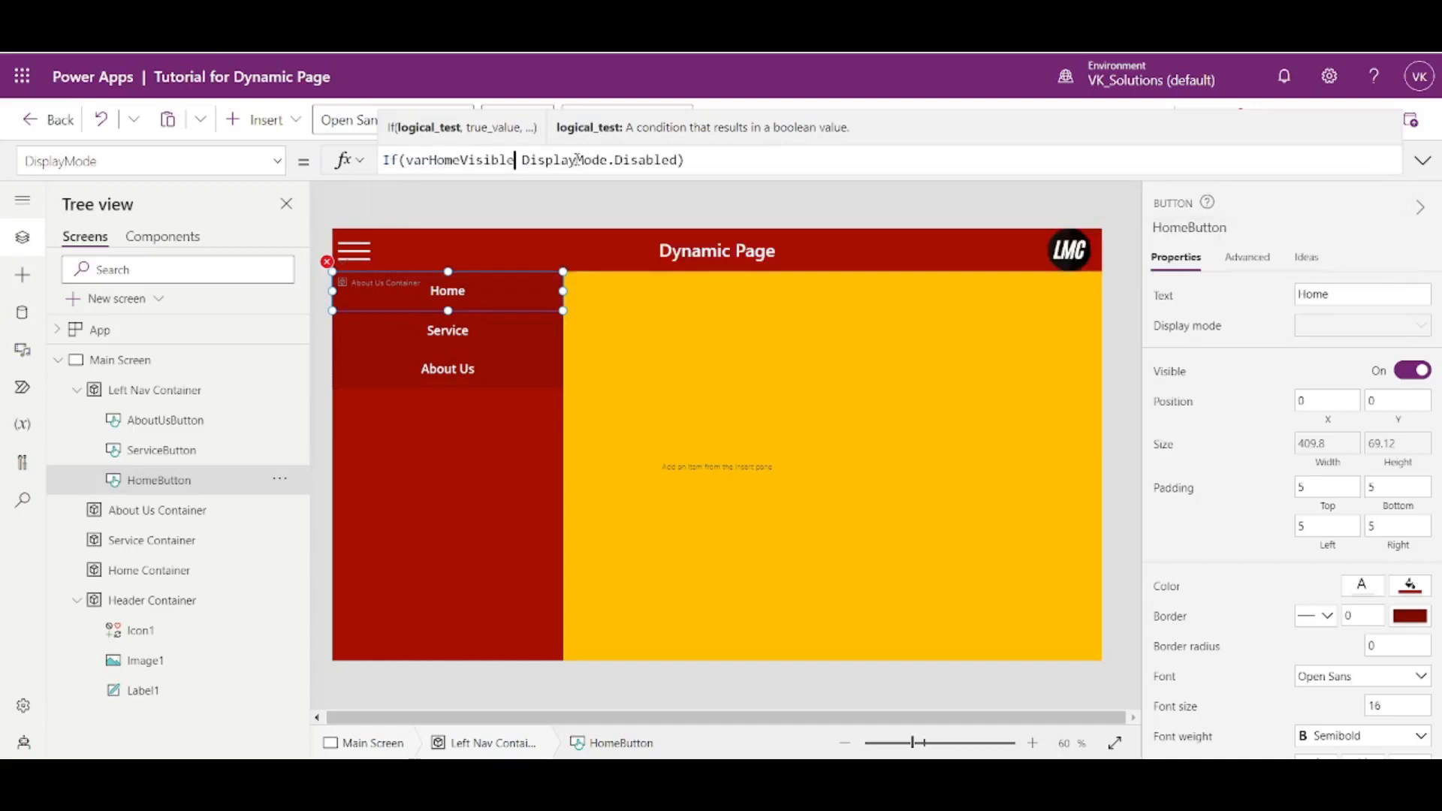
- Complete the Home button's If formula by separating the arguments with commas and adding DisplayMode.Edit as the else value
type(",")
key("Escape")
key("BackSpace")
key("Right")
key("Right")
key("Right")
key("Right")
key("Right")
key("Right")
key("Right")
key("Right")
key("Right")
key("Right")
key("Right")
key("Right")
key("Right")
key("Right")
key("Right")
key("Right")
key("Right")
key("Right")
key("Right")
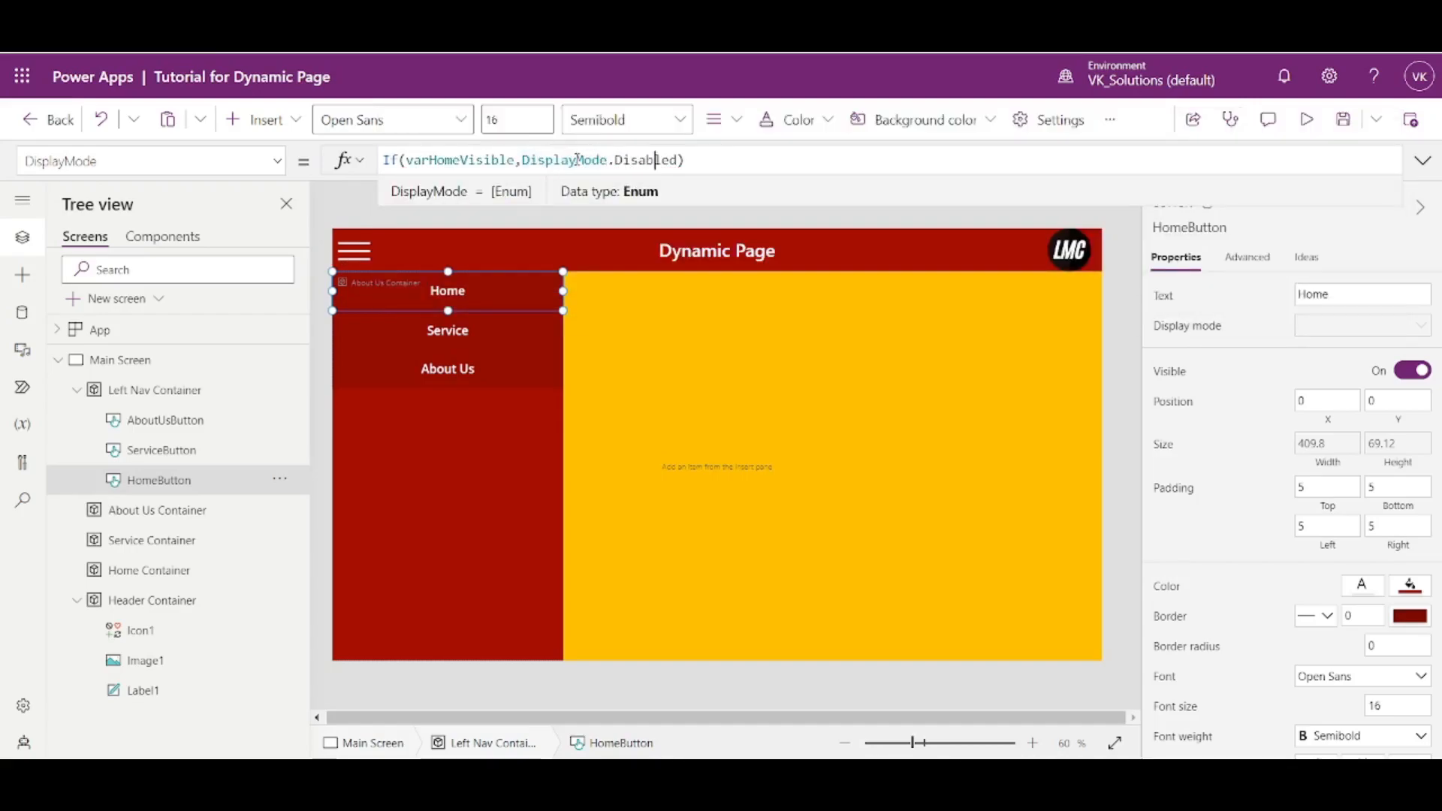
type(",Edit")
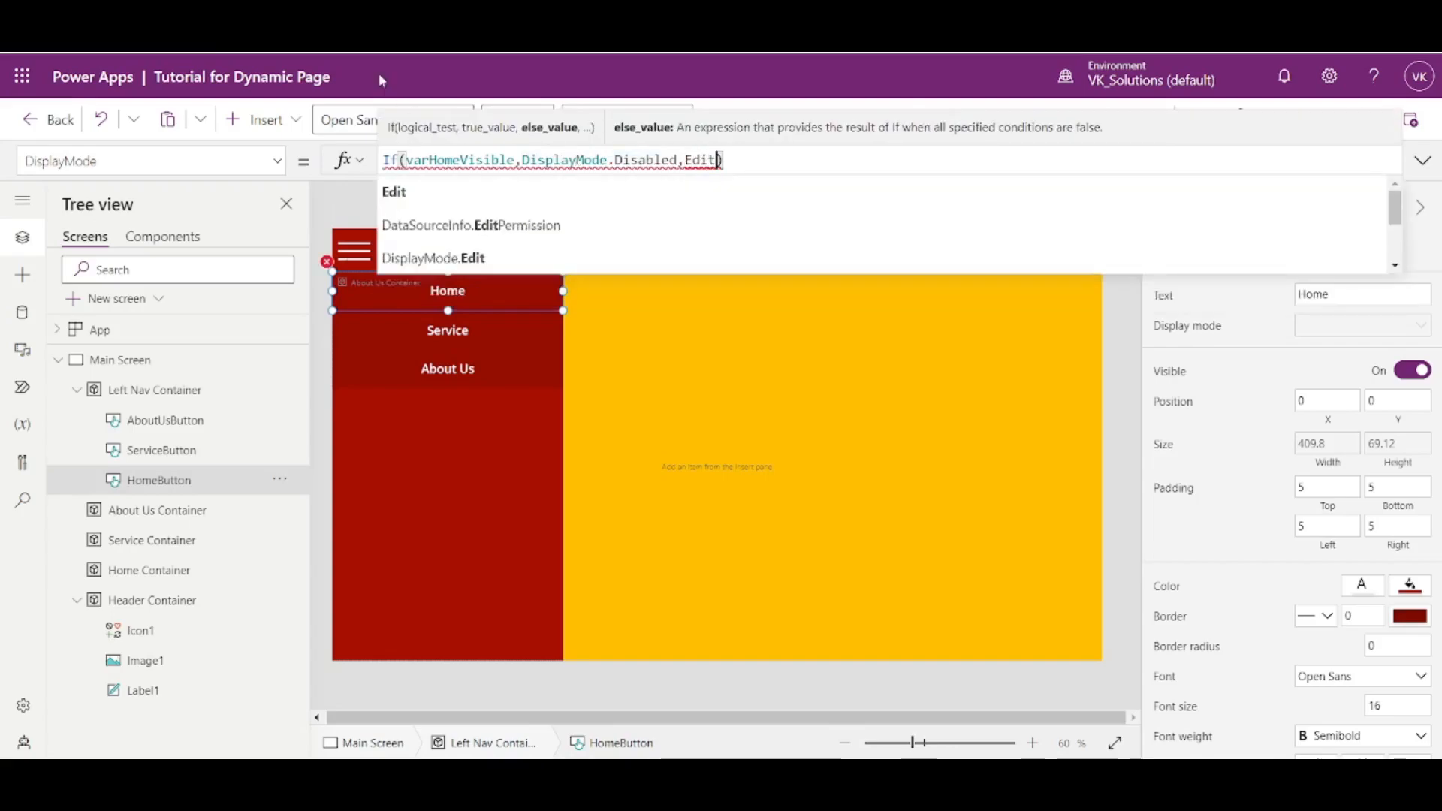
left_click(474, 257)
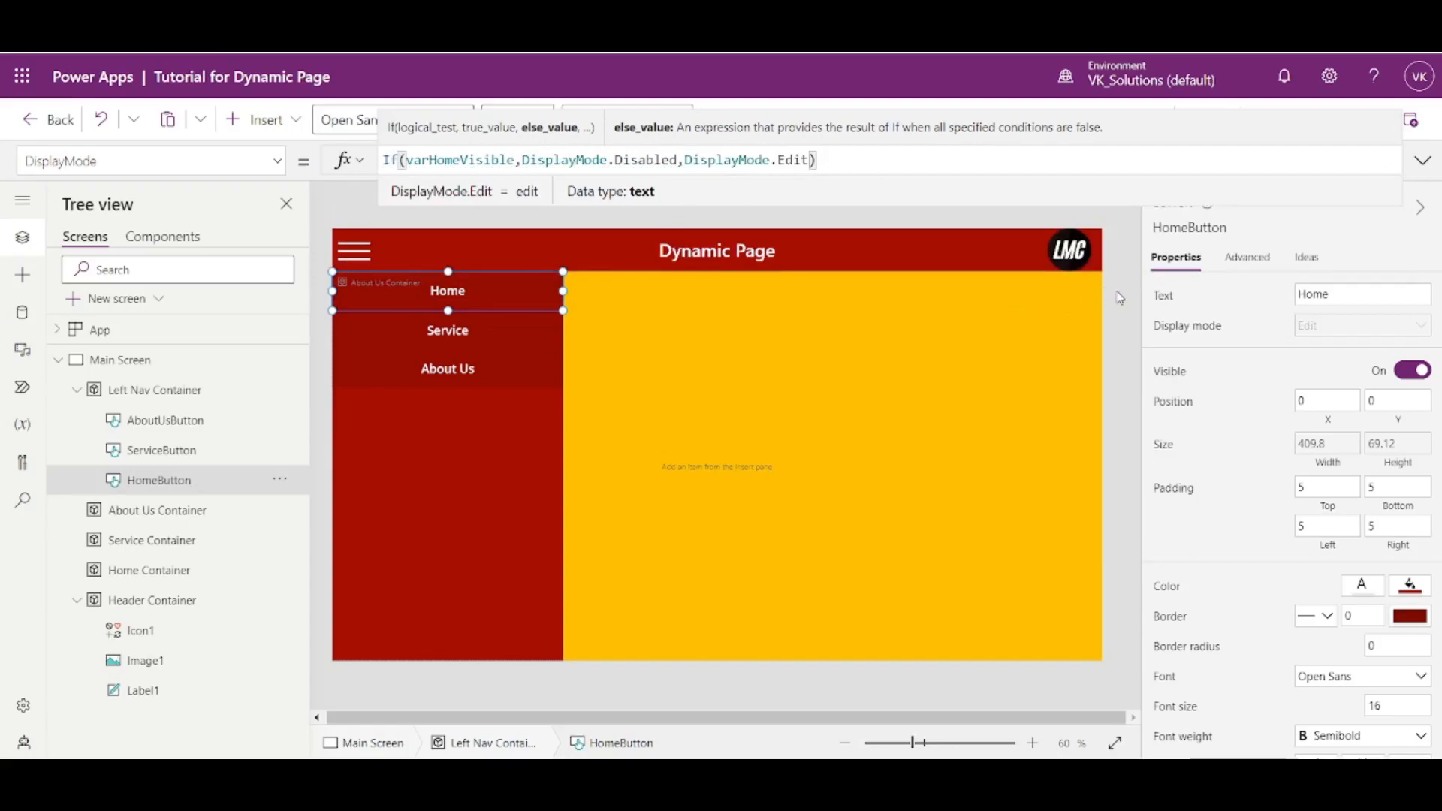
- Copy the Home button's DisplayMode formula to the Service and About Us buttons together
key("ctrl+a")
key("ctrl+c")
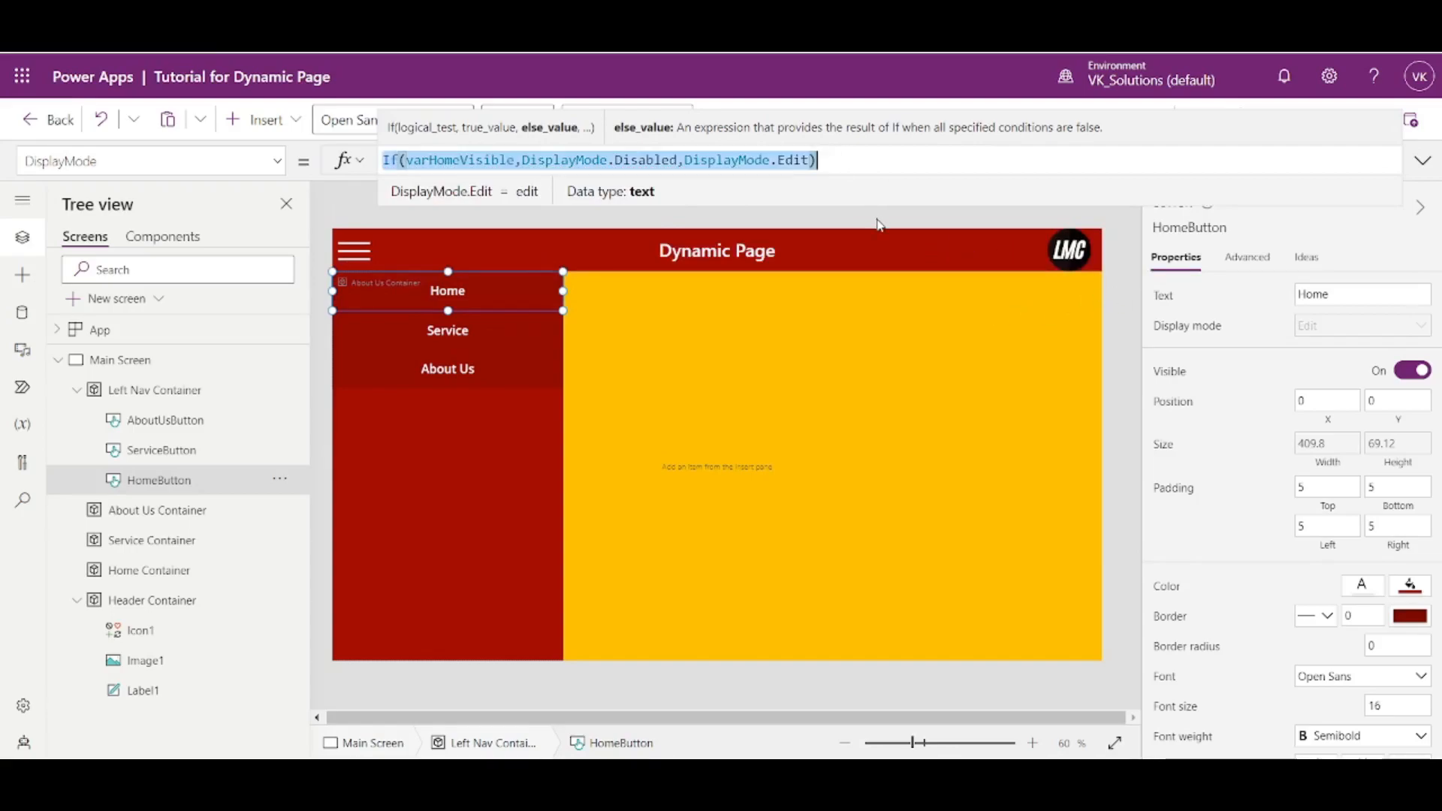
left_click(461, 334)
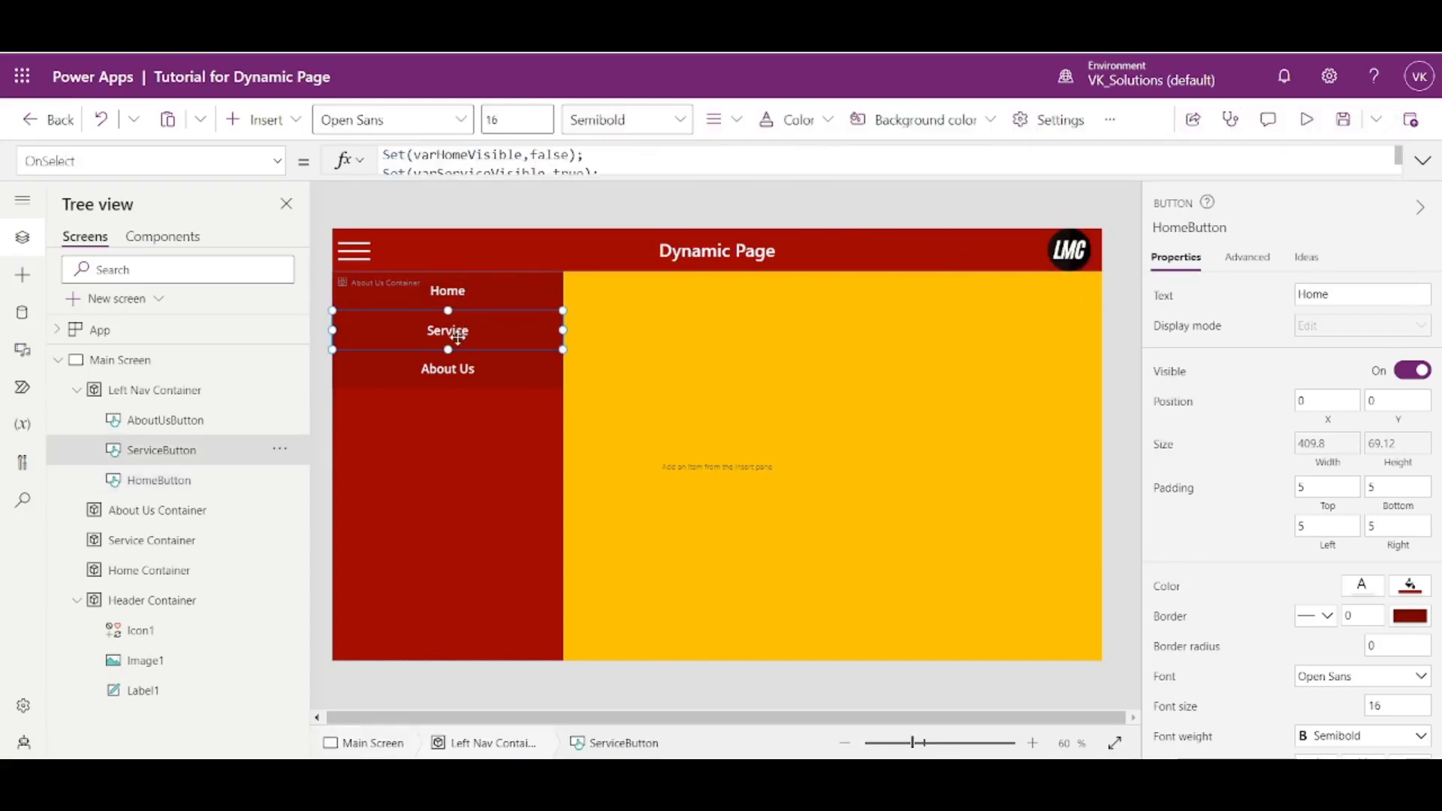
left_click(460, 369, "shift")
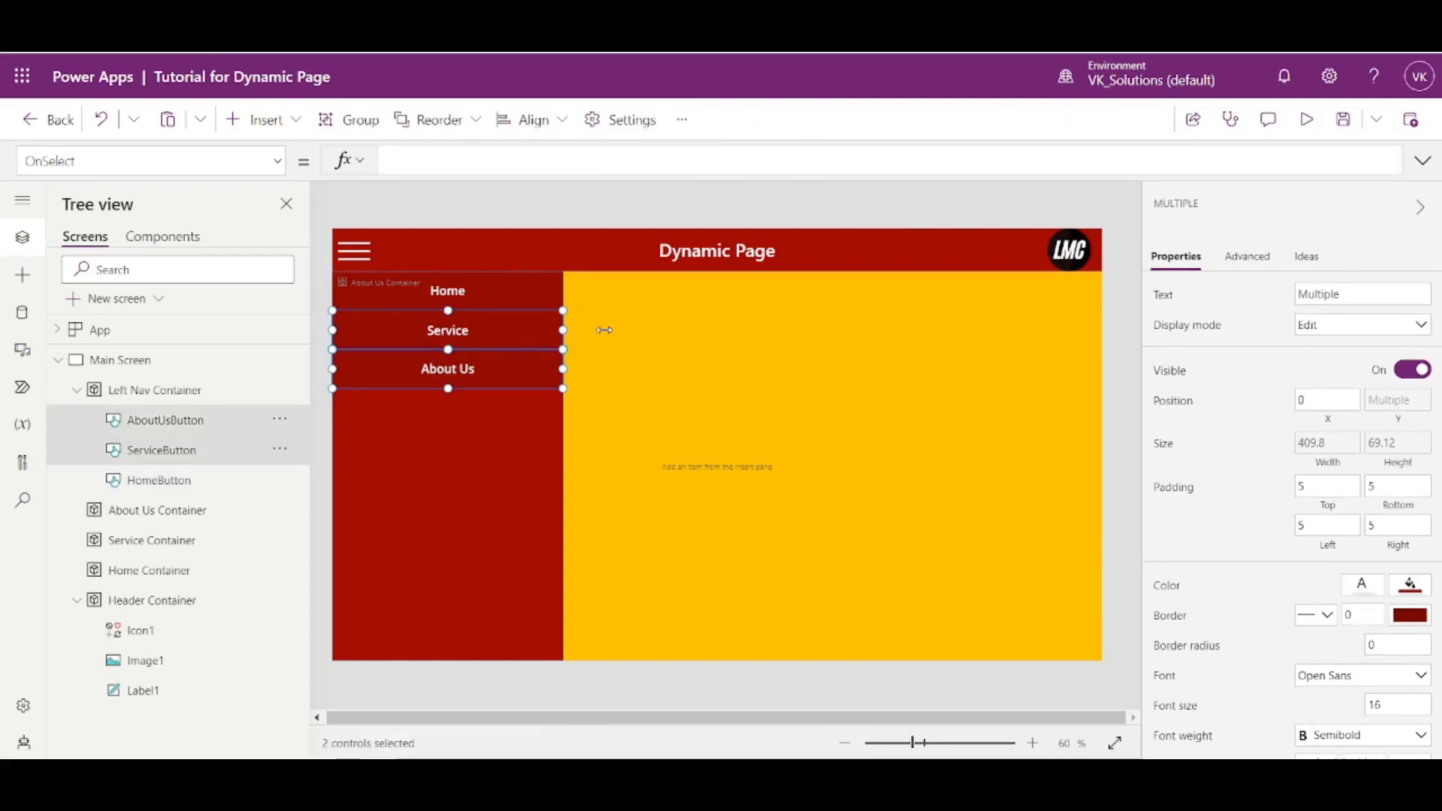
left_click(1194, 325)
key("ctrl+a")
key("ctrl+v")
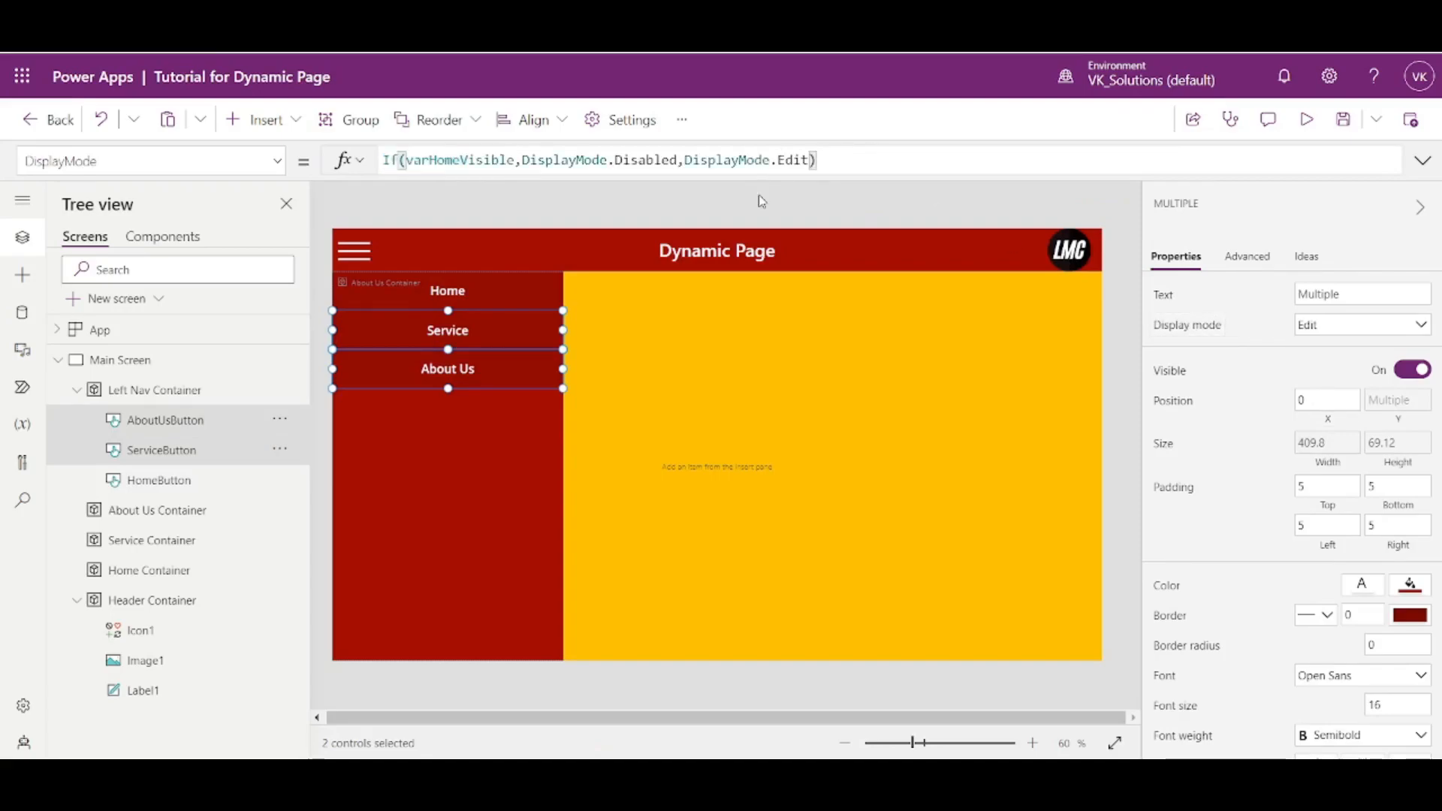
- Change the condition in the Service and About Us buttons' shared DisplayMode formula to varServiceVisible
left_click_drag(460, 160, 431, 161)
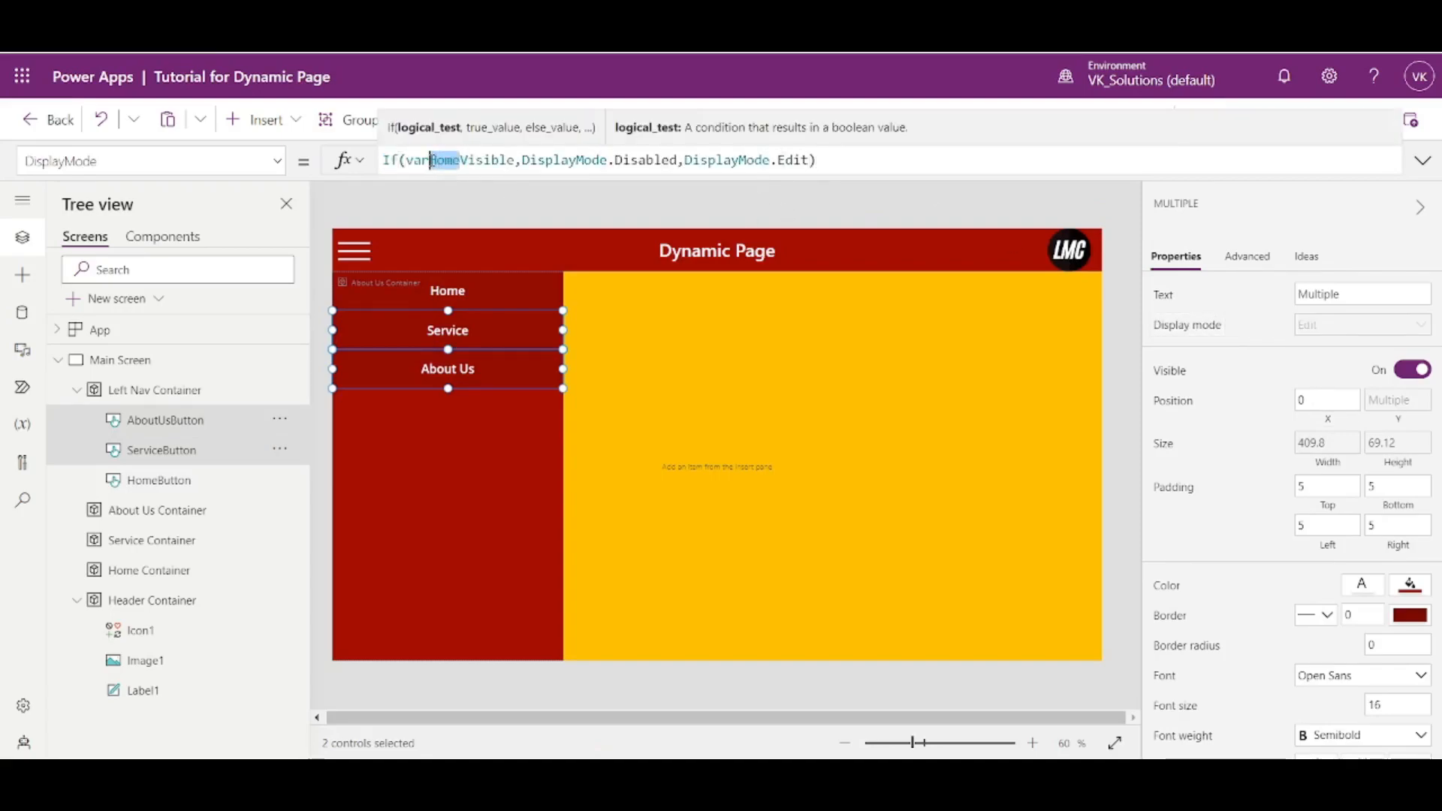
type("Service")
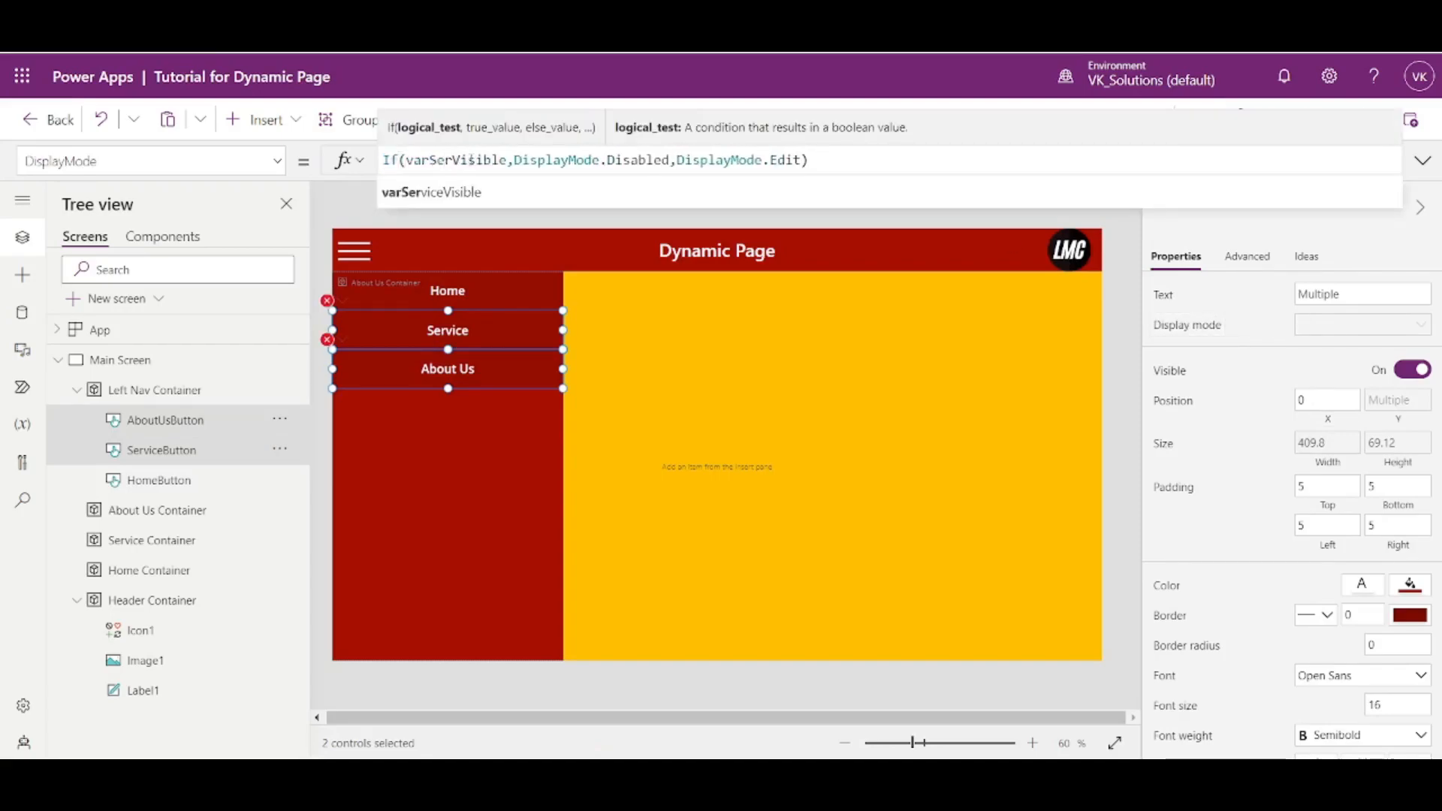
left_click(463, 194)
double_click(481, 160)
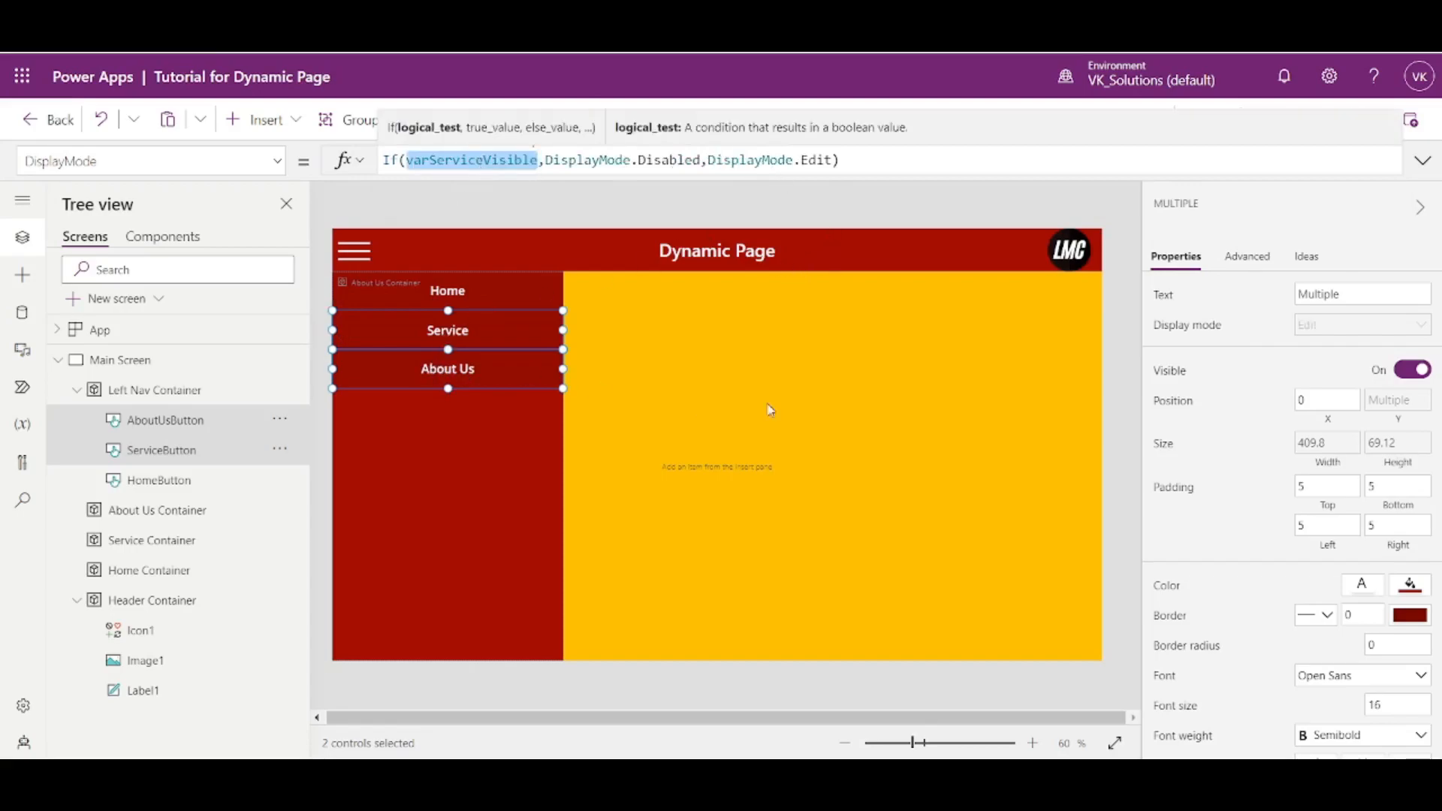
left_click(1116, 387)
- Change the condition in the About Us button's DisplayMode formula to varAboutUsVisible
left_click(473, 362)
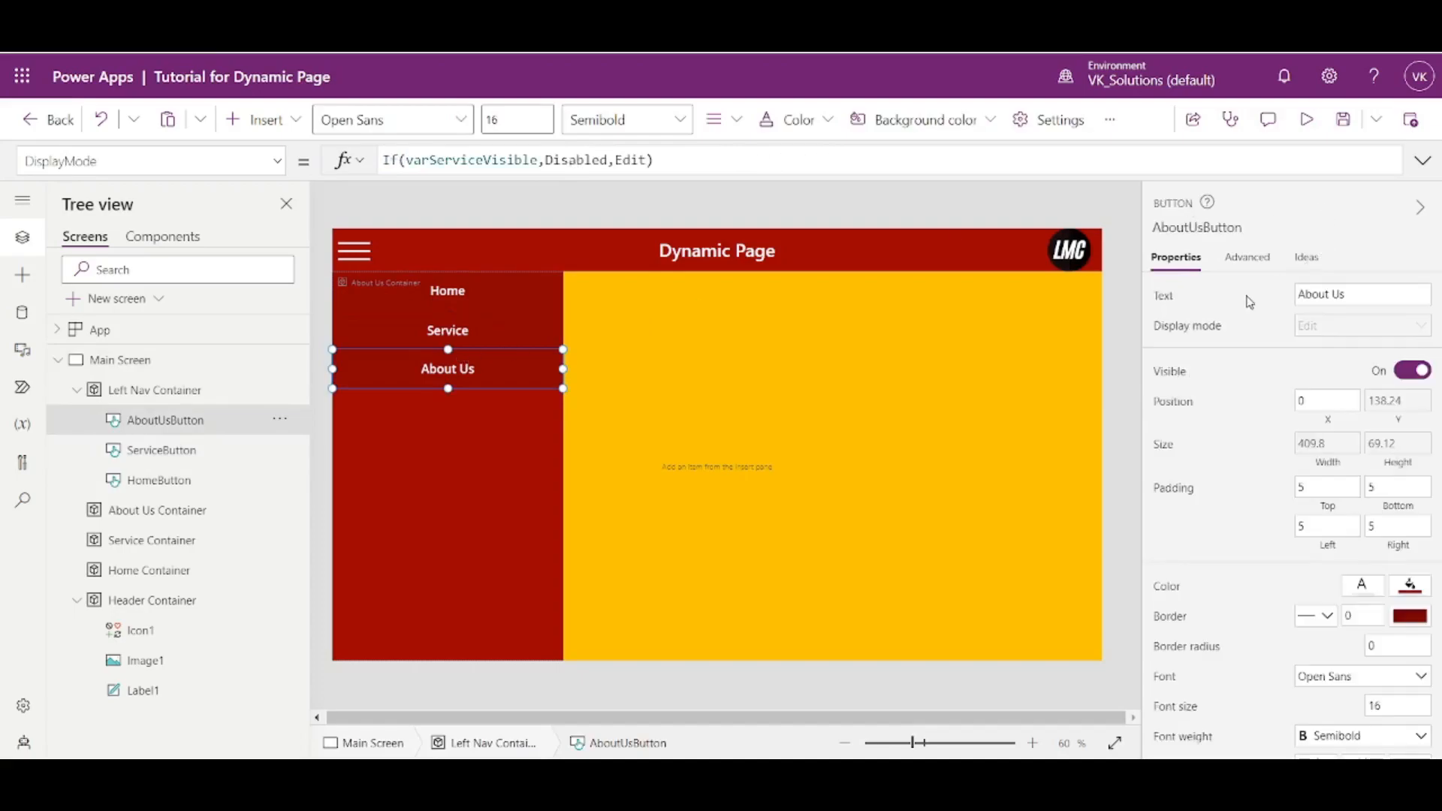
left_click(1167, 299)
left_click(1175, 326)
left_click(444, 160)
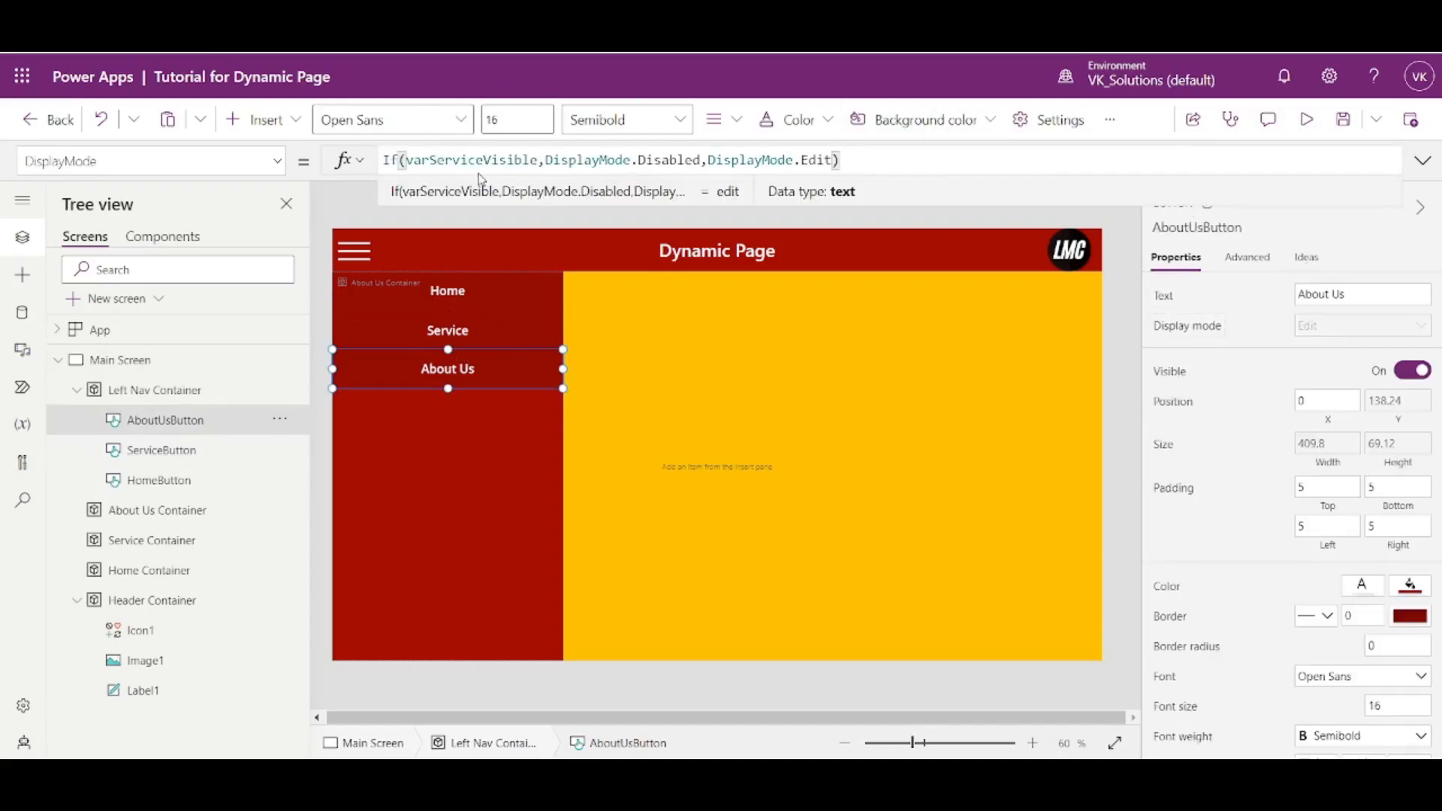
left_click_drag(476, 165, 474, 164)
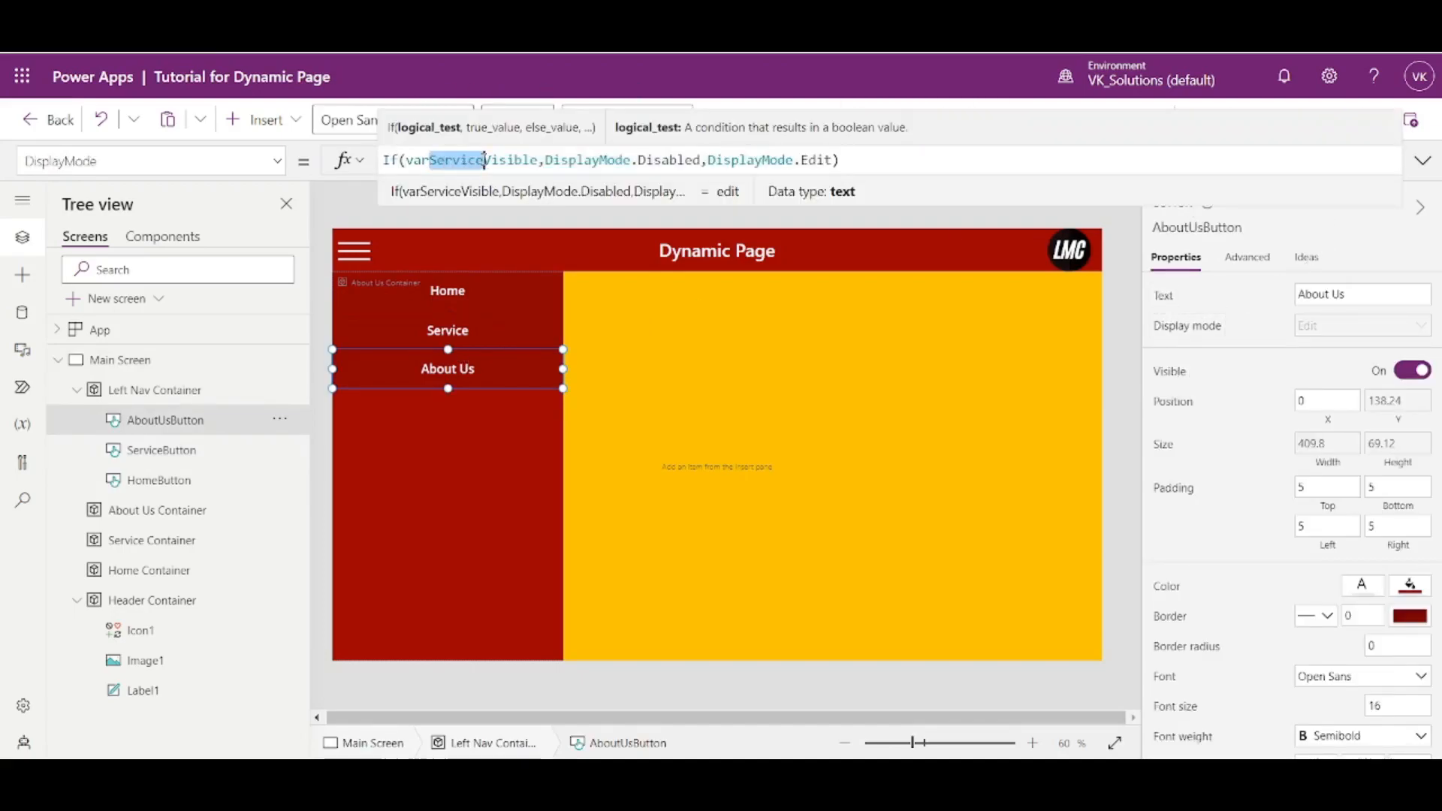
type("Ab")
left_click(455, 195)
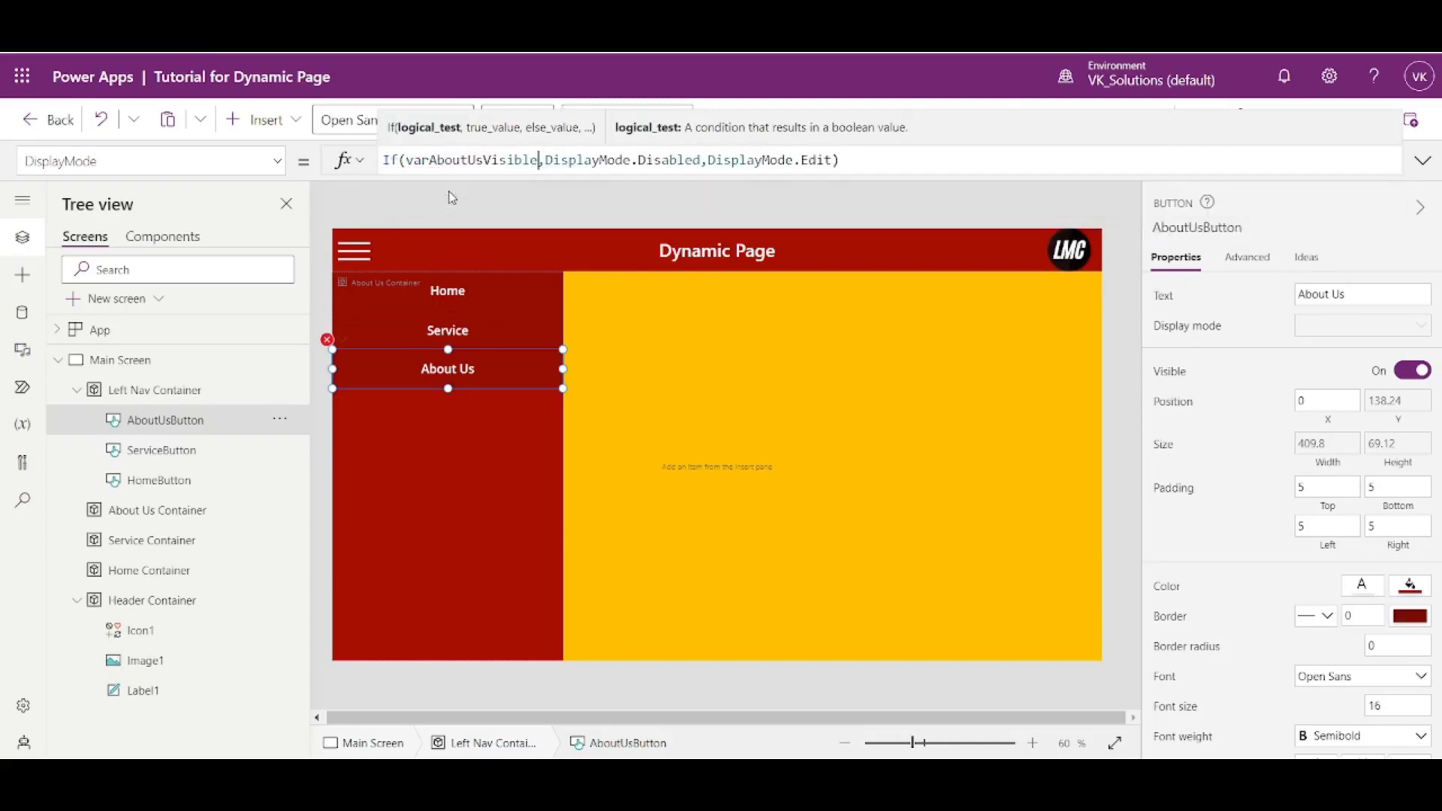
left_click(1112, 295)
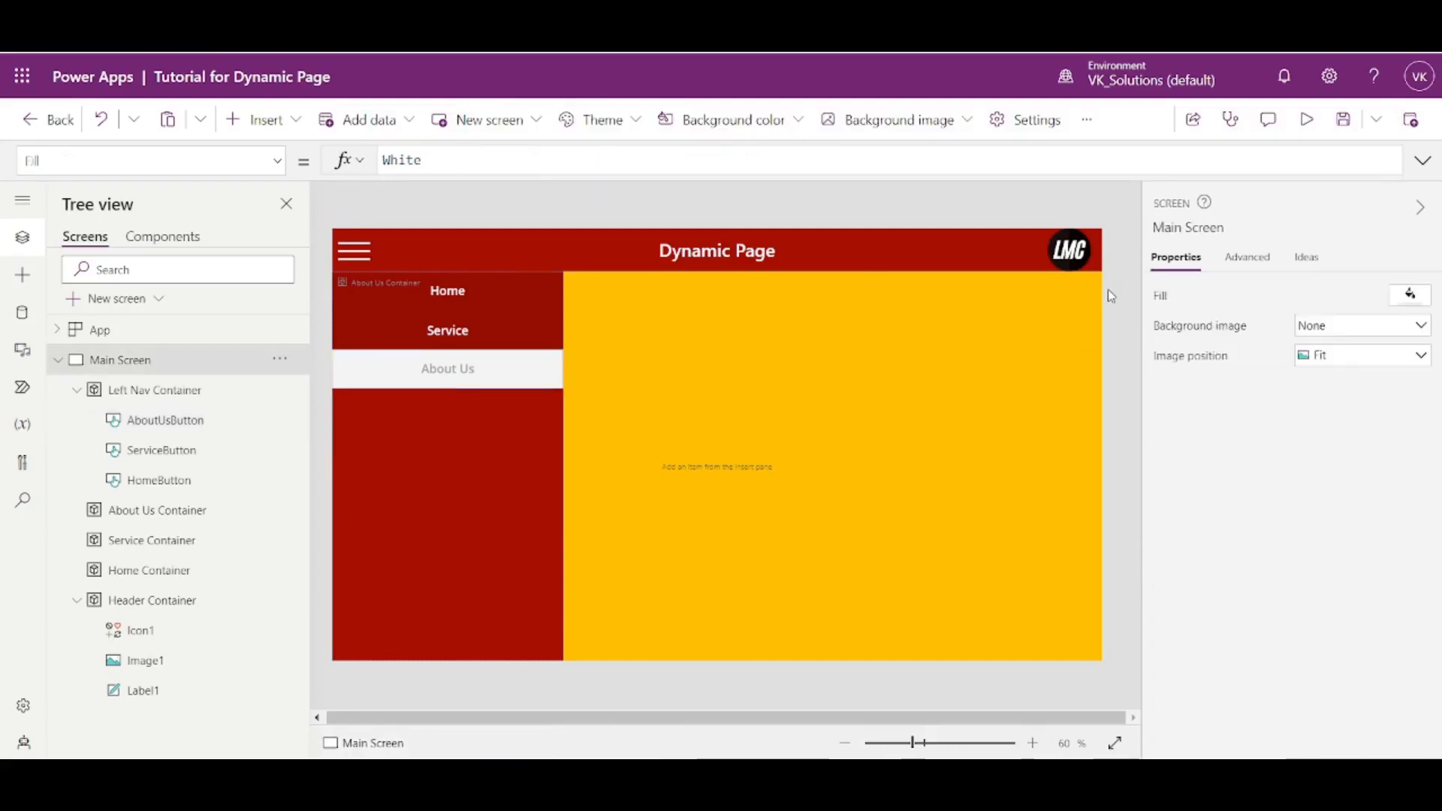
- Preview the app, test the display modes by switching to Service and Home, and close the preview
left_click(1306, 119)
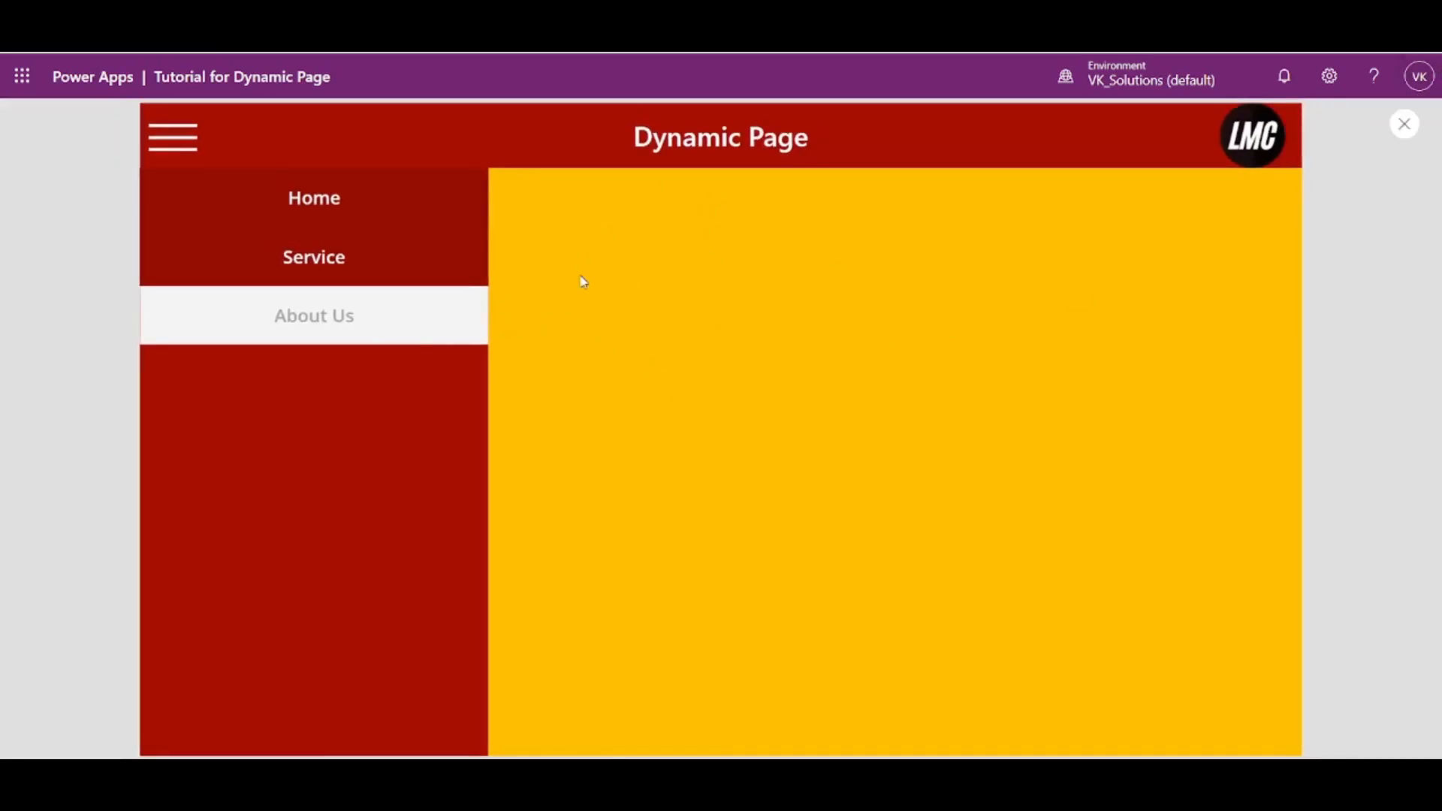
left_click(430, 260)
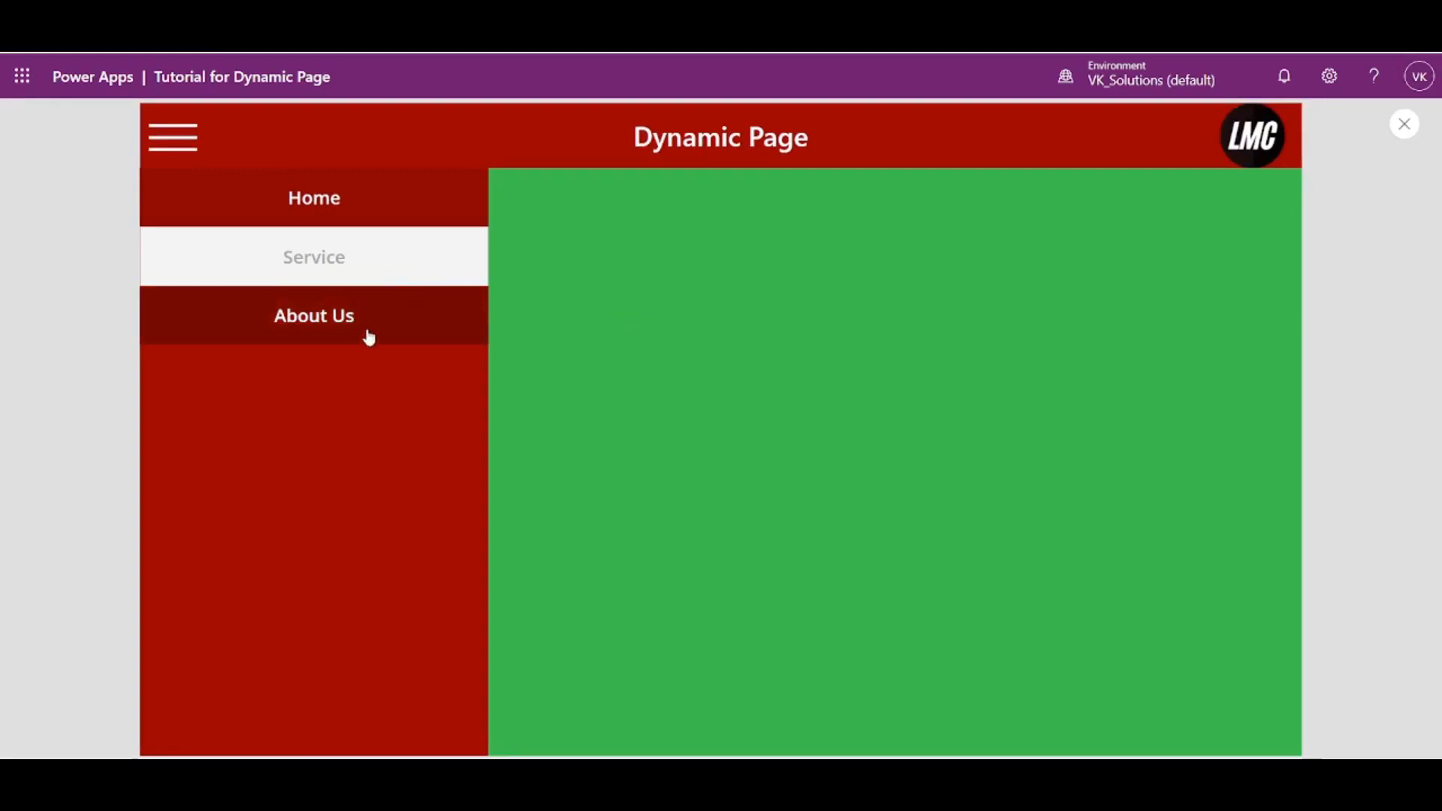
left_click(315, 203)
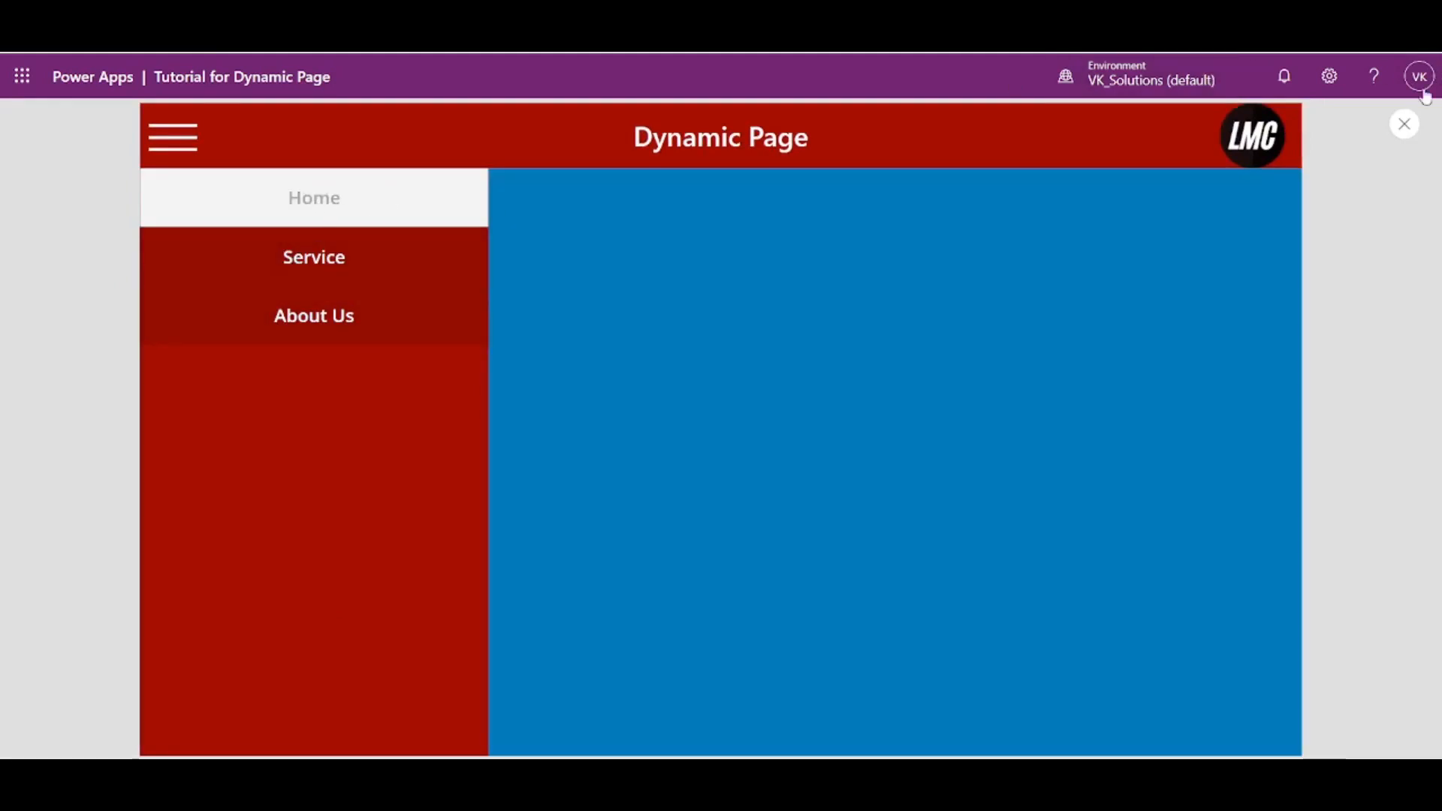
left_click(1404, 124)
- Set the disabled text color of the Home, Service and About Us buttons together to the dark red theme color
left_click(463, 302)
left_click(451, 328, "shift")
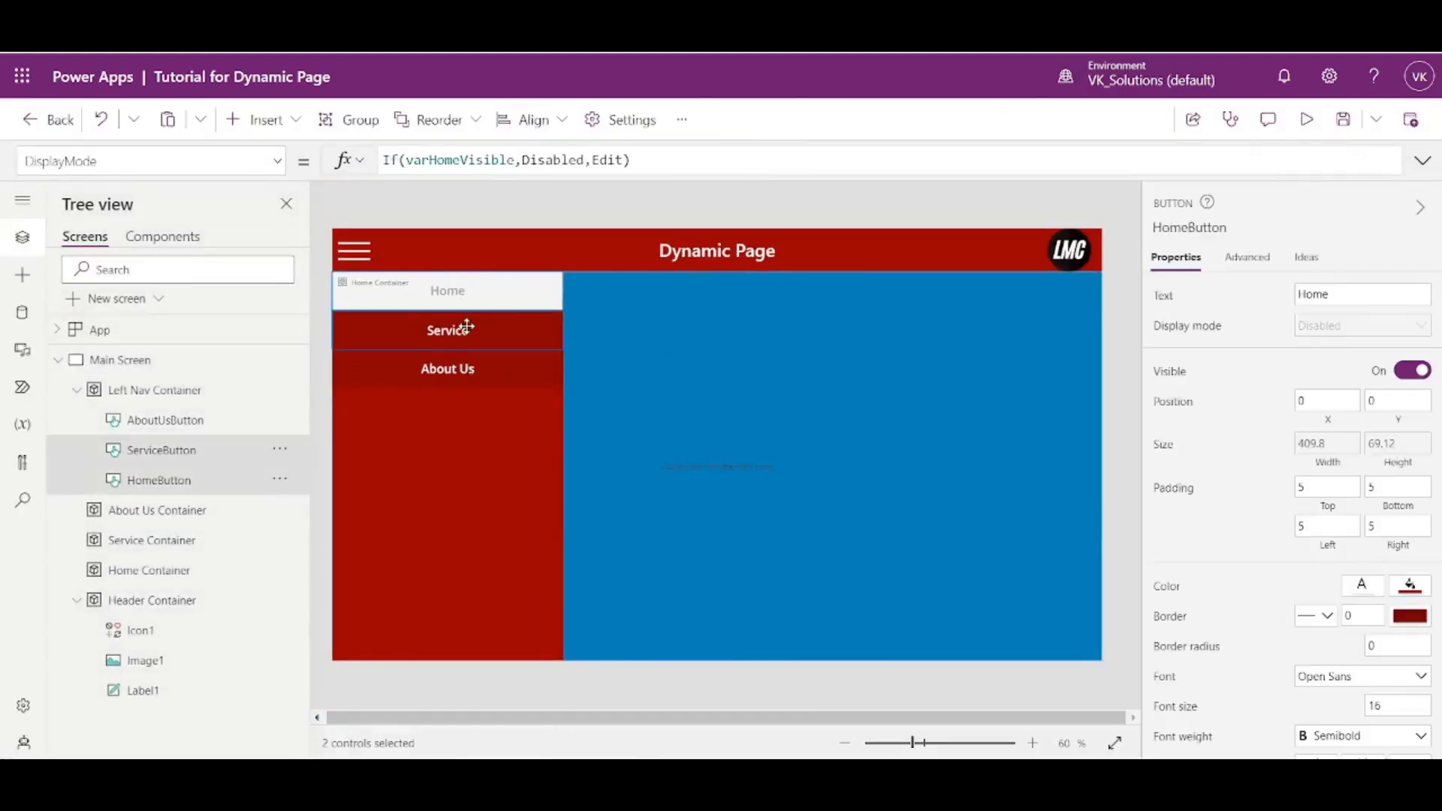
left_click(470, 358, "shift")
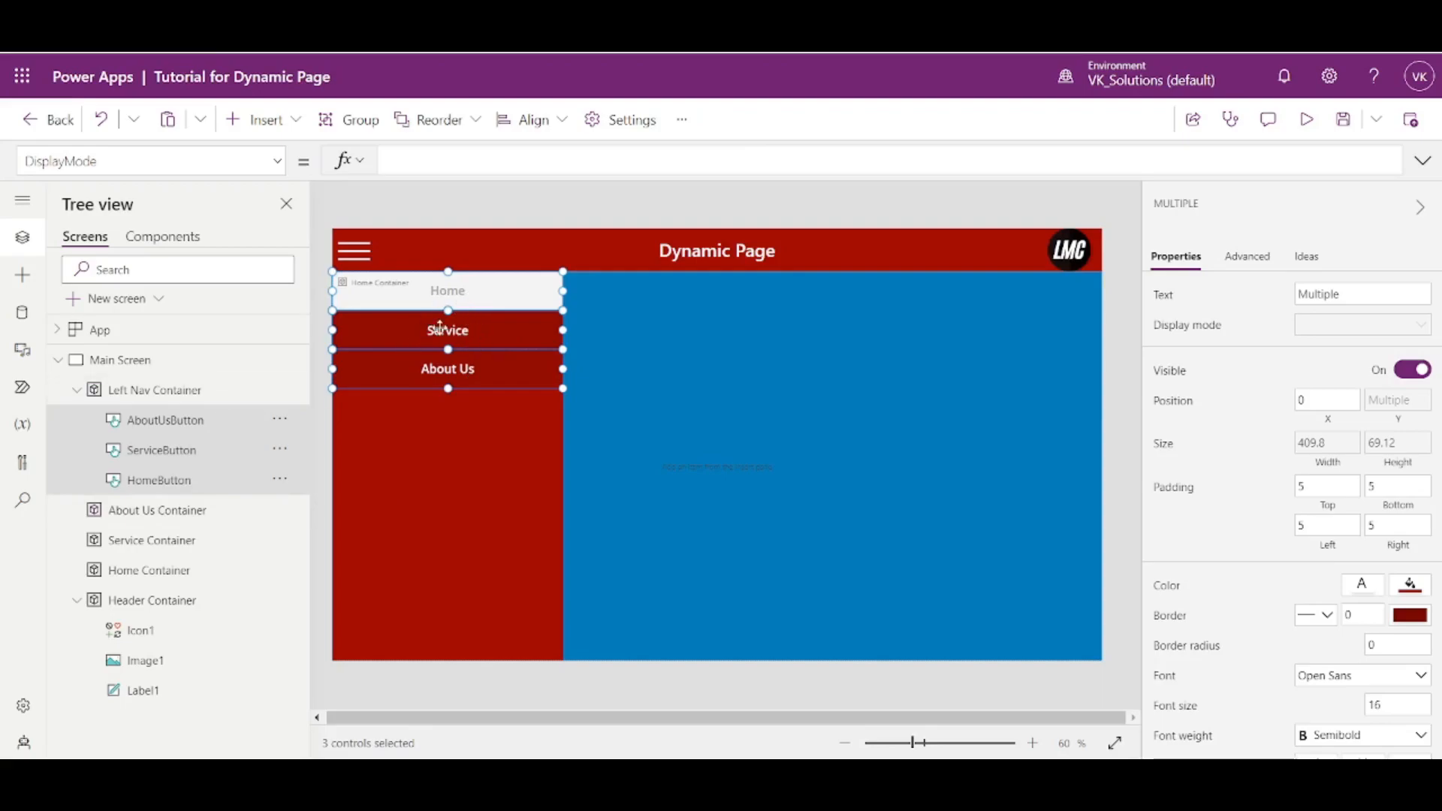
left_click(184, 453)
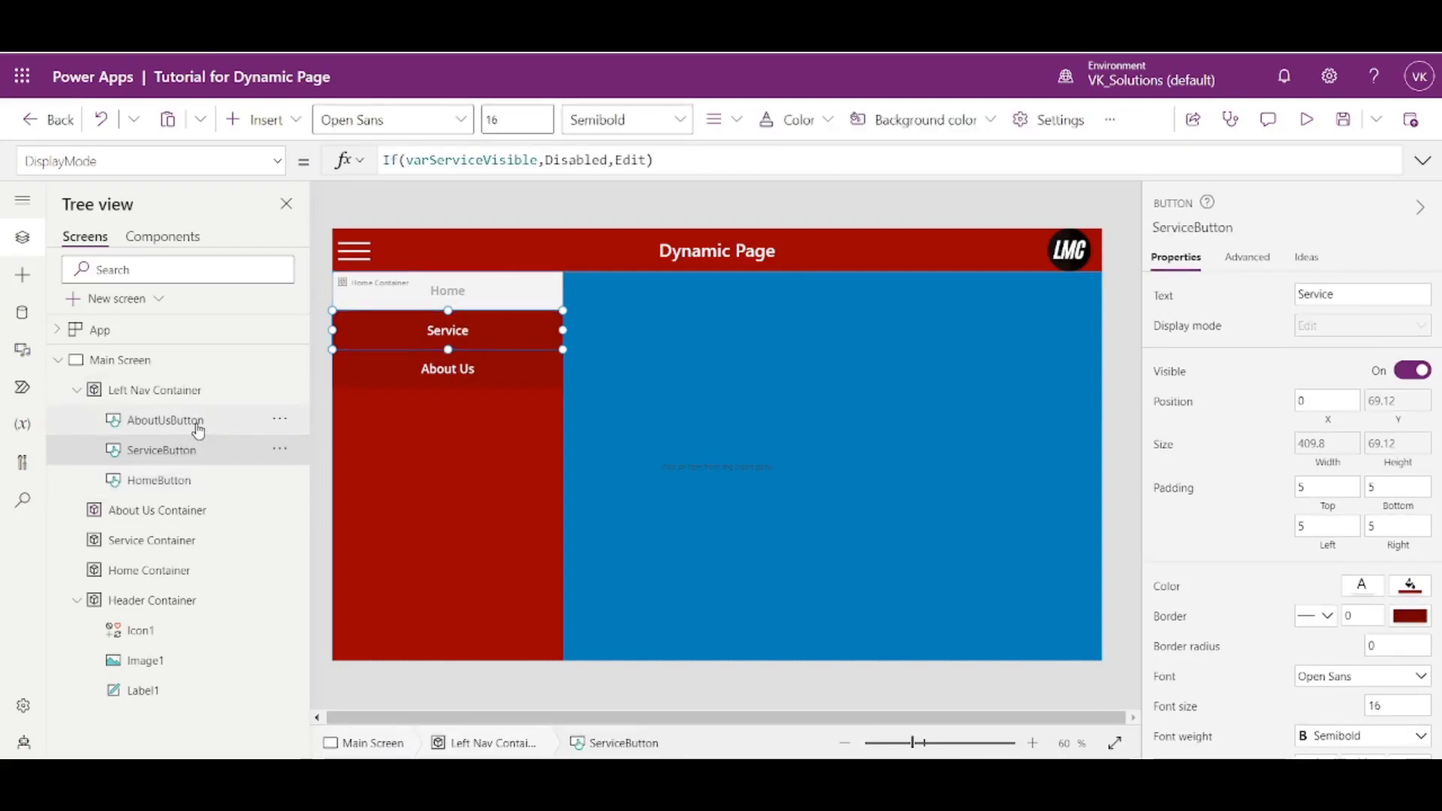
left_click(198, 428, "ctrl")
left_click(187, 483, "ctrl")
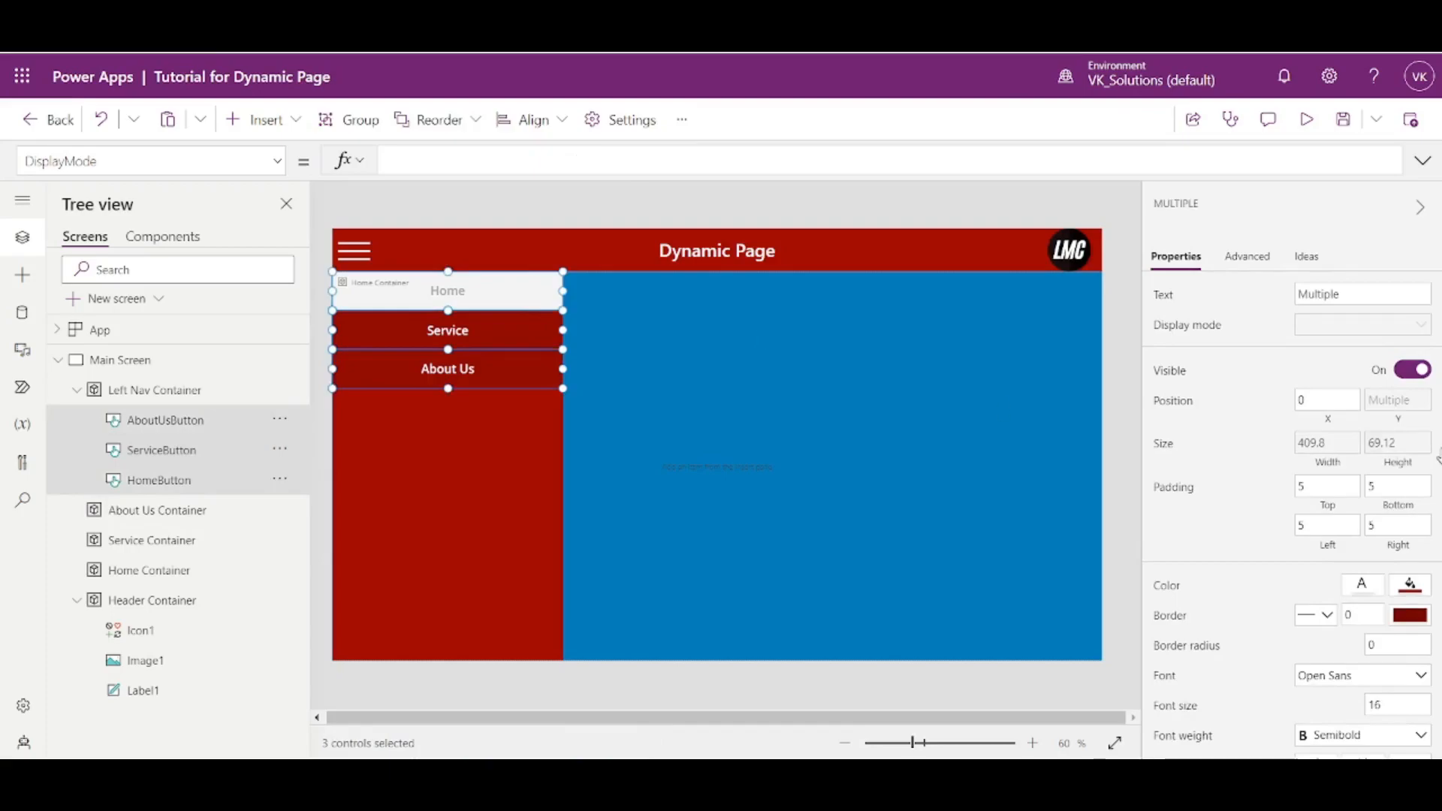
scroll(1301, 518, "down", 3)
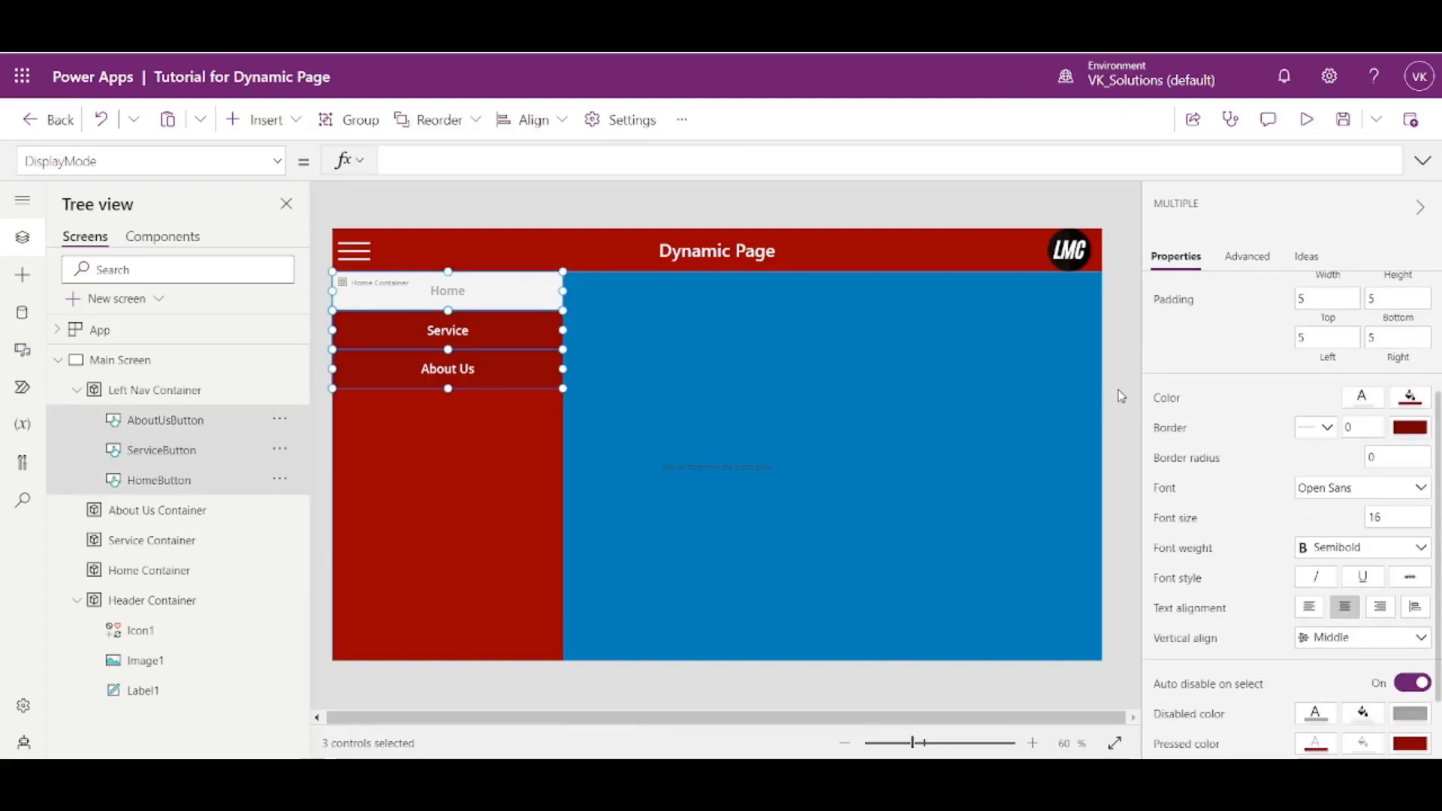
scroll(1270, 405, "up", 3)
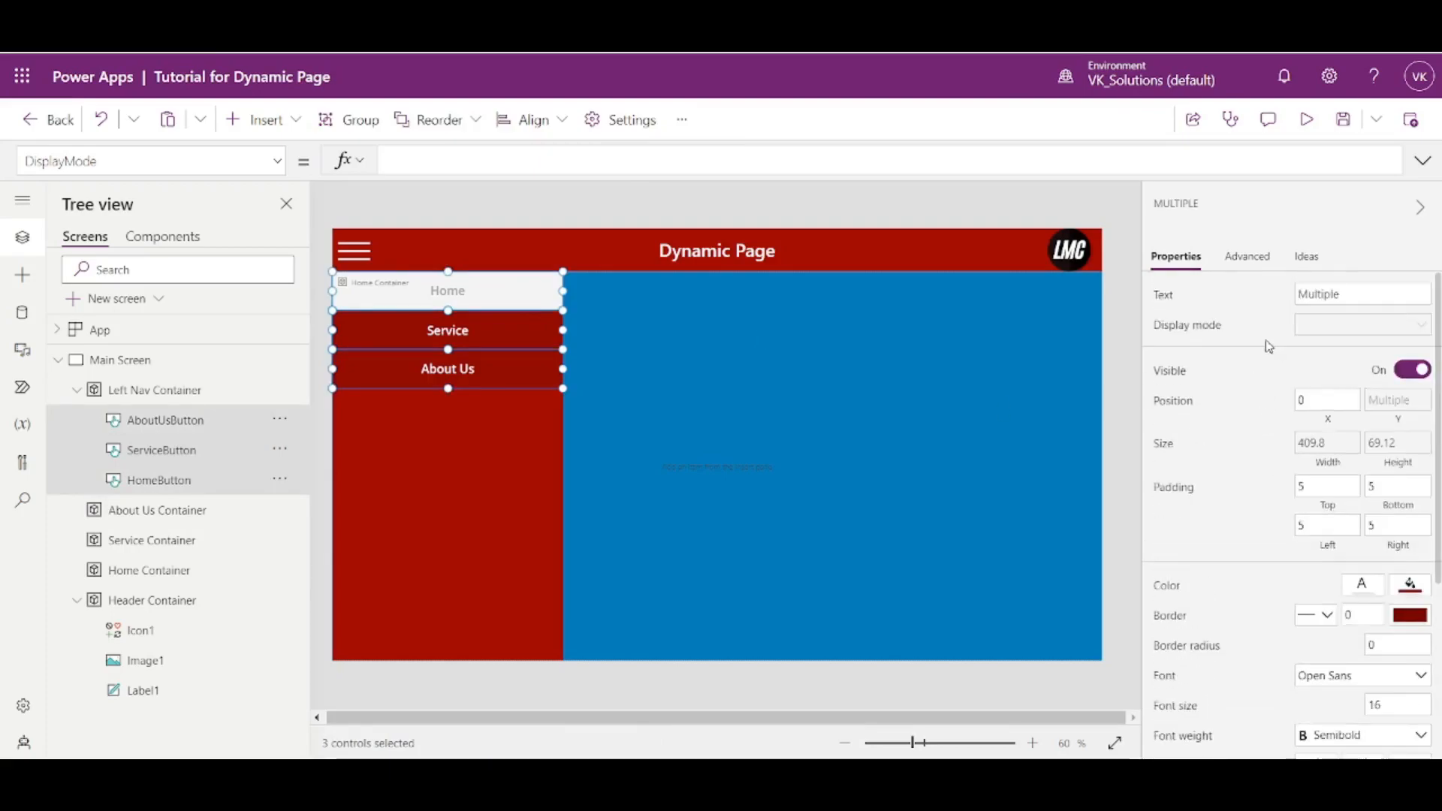
scroll(1272, 441, "down", 3)
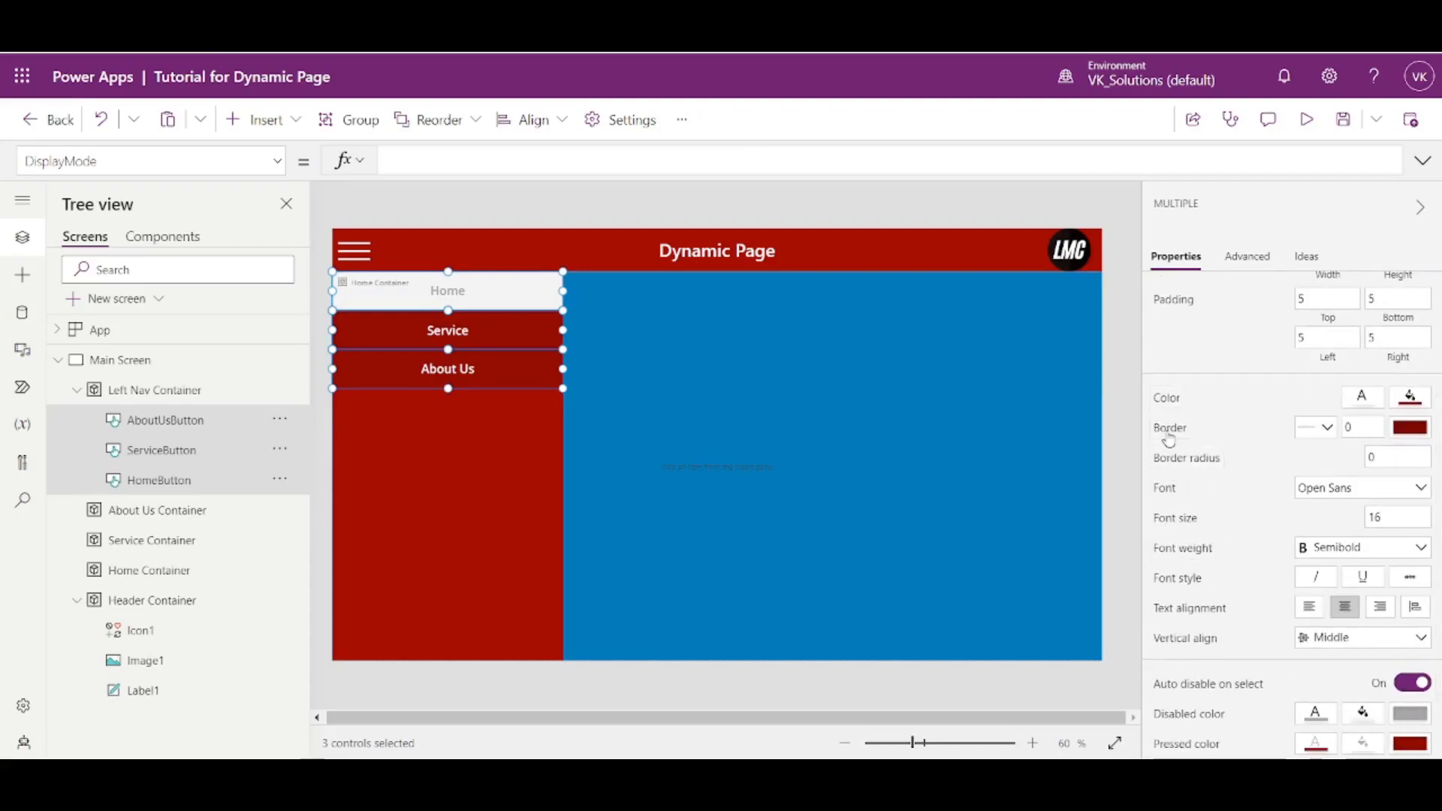
scroll(1186, 503, "down", 1)
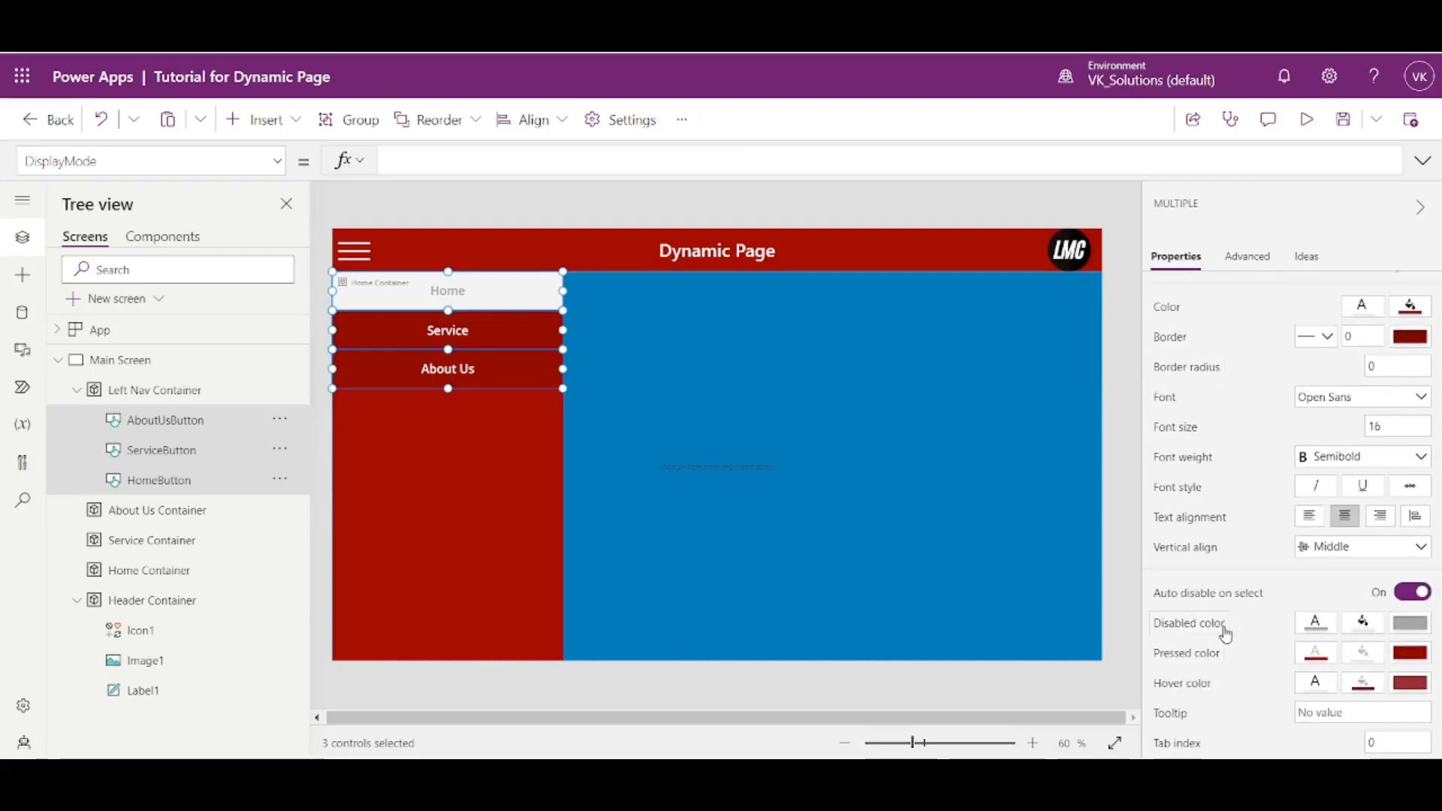
left_click(1316, 626)
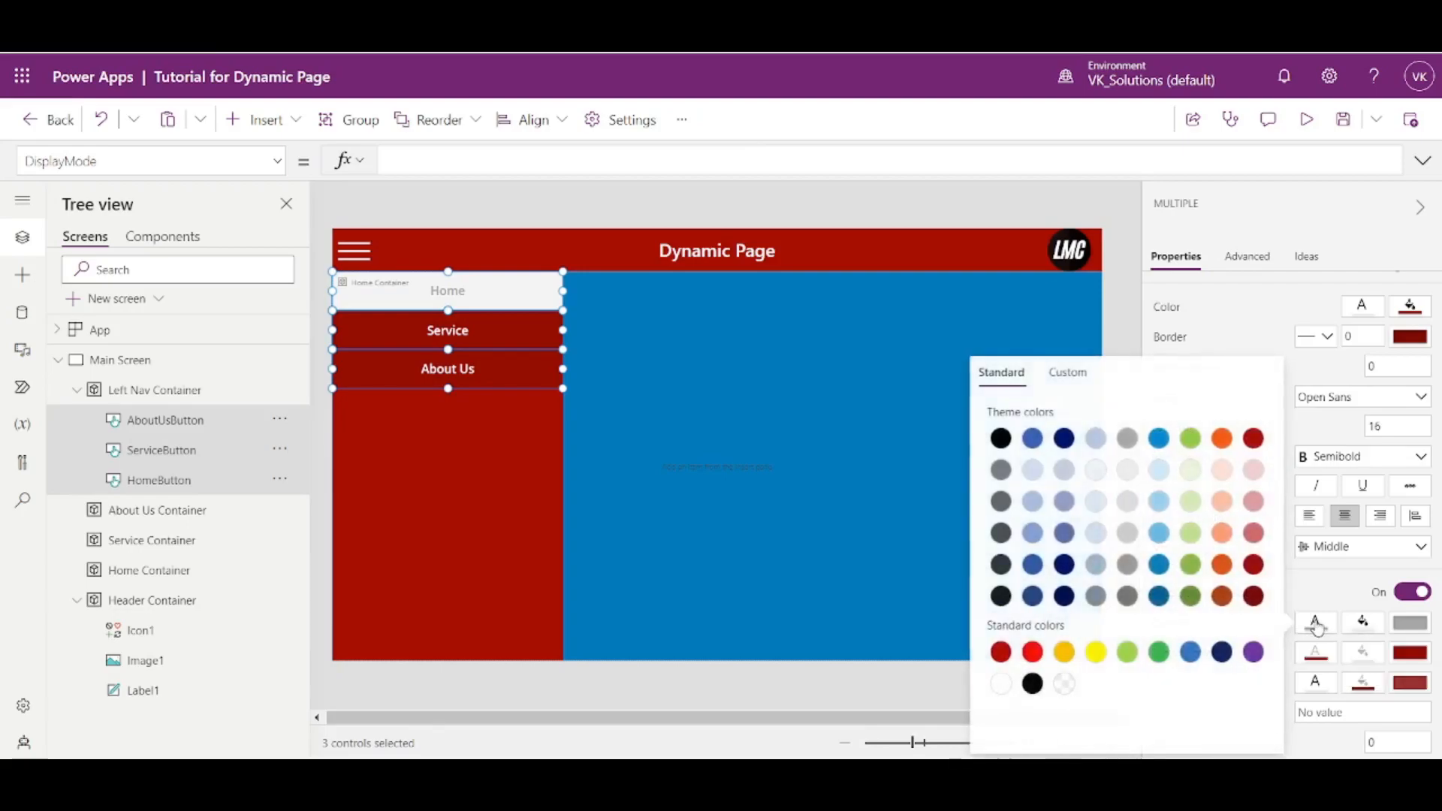
left_click(1254, 443)
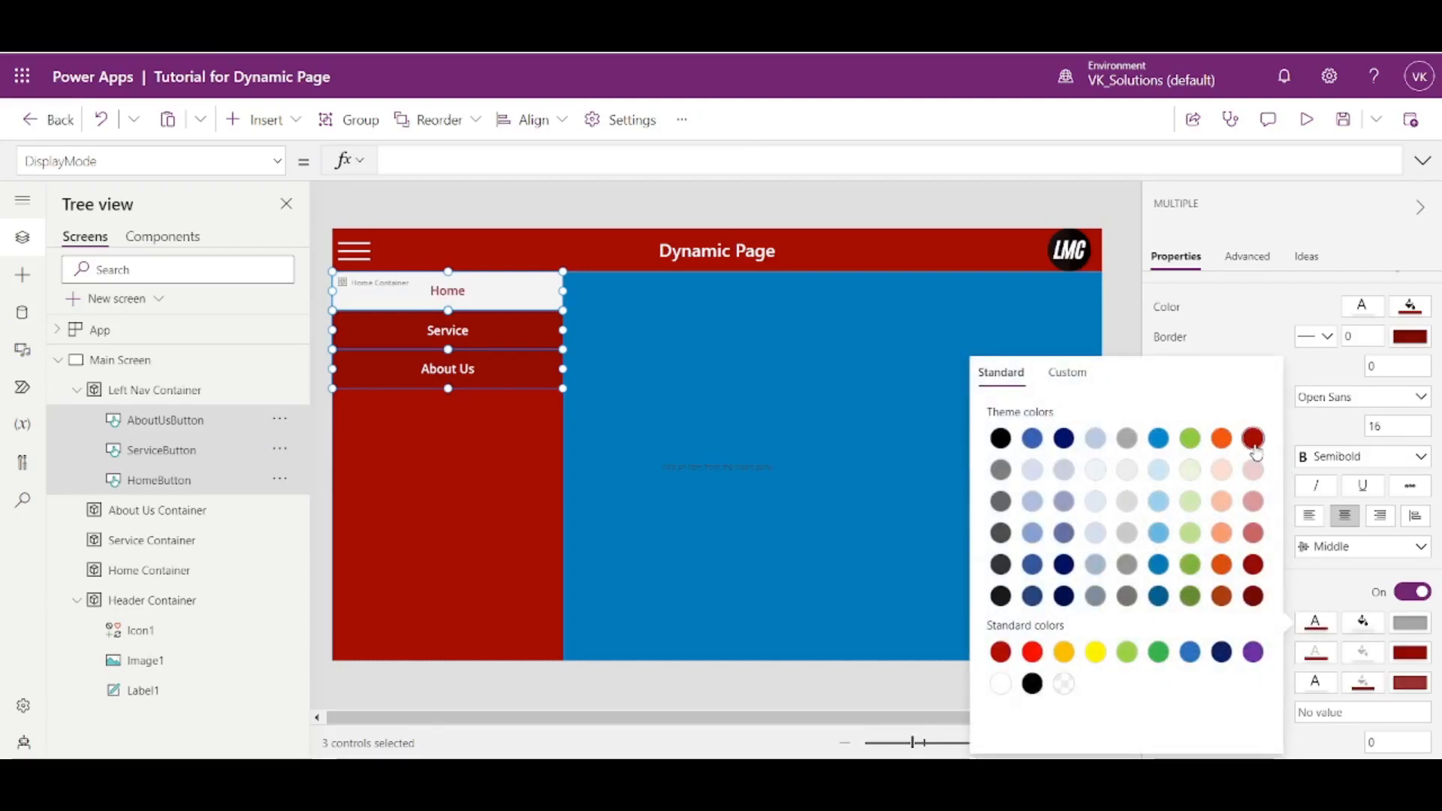
- Set the disabled border color of the three navigation buttons to white and deselect them
left_click(1394, 628)
left_click(1097, 686)
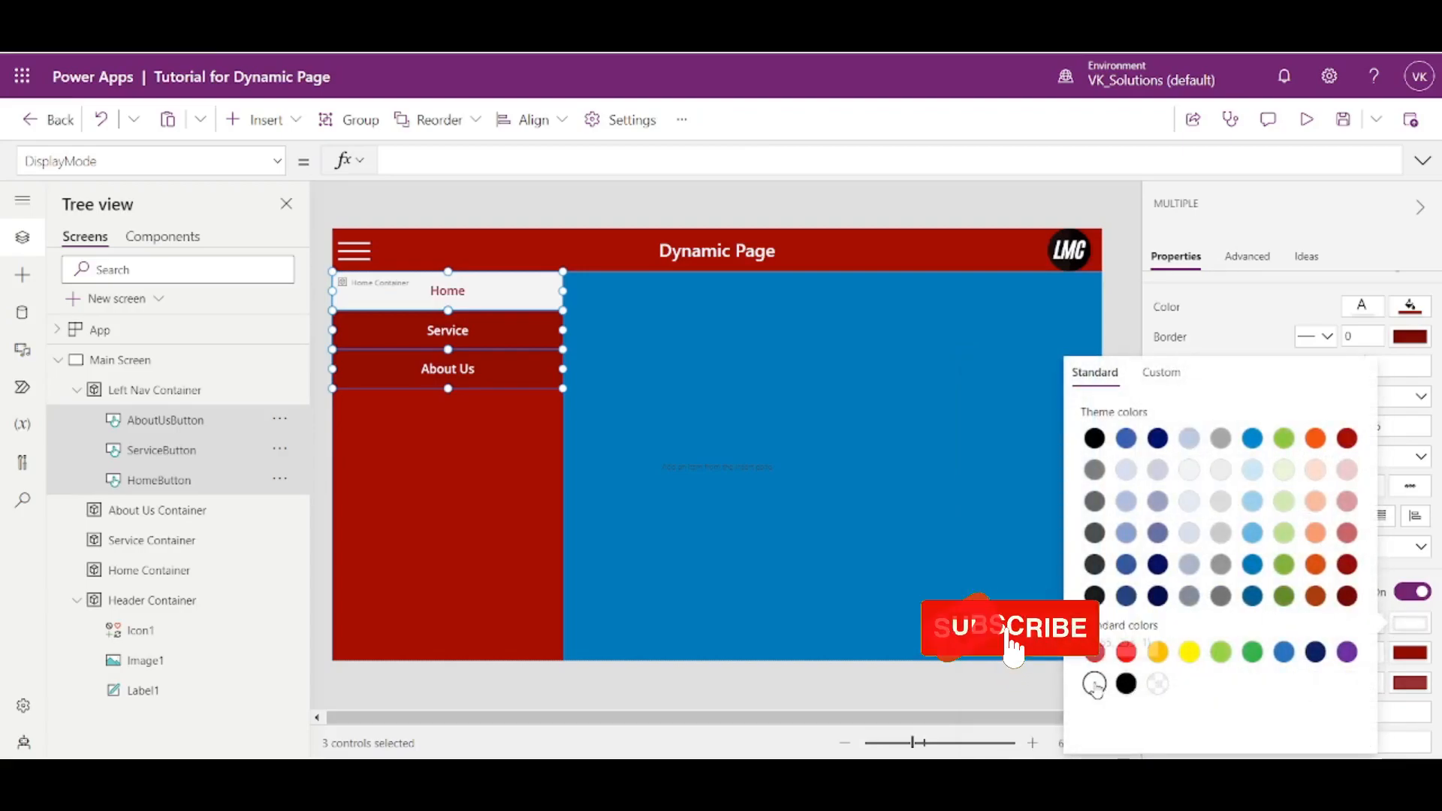
left_click(1124, 248)
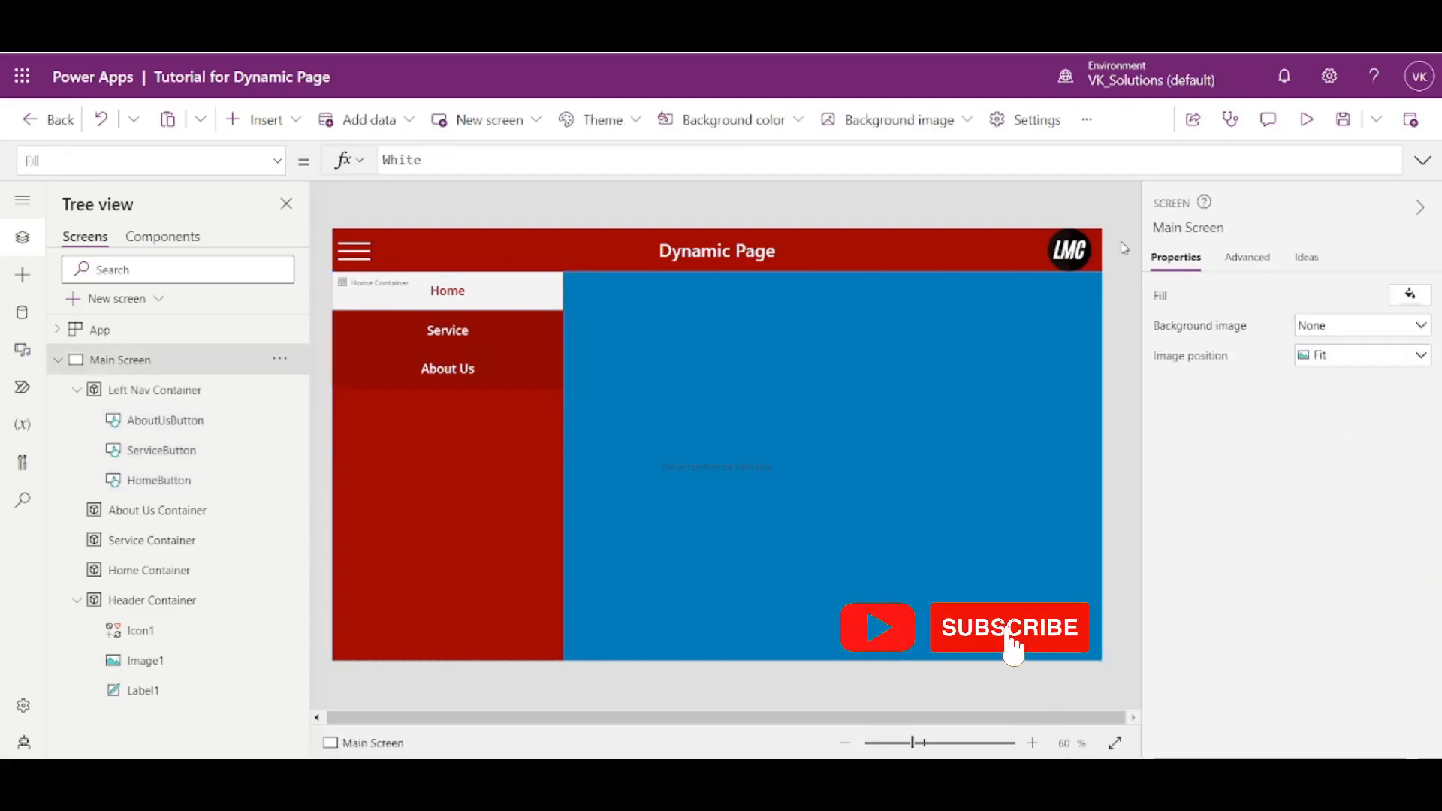
- Preview the app and test the disabled-button styling by switching repeatedly between Home, Service and About Us
left_click(1307, 120)
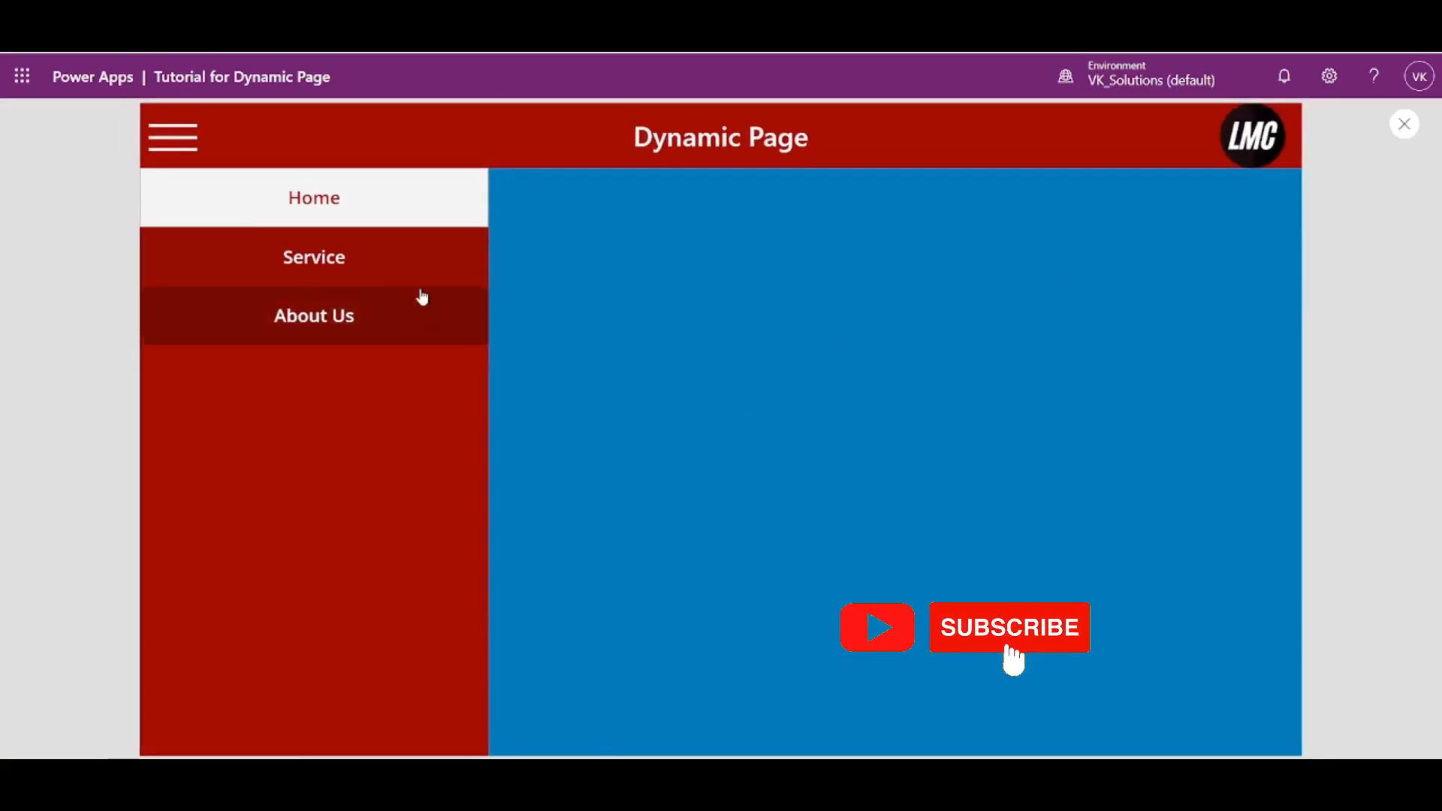
left_click(399, 264)
left_click(396, 319)
left_click(408, 210)
left_click(402, 267)
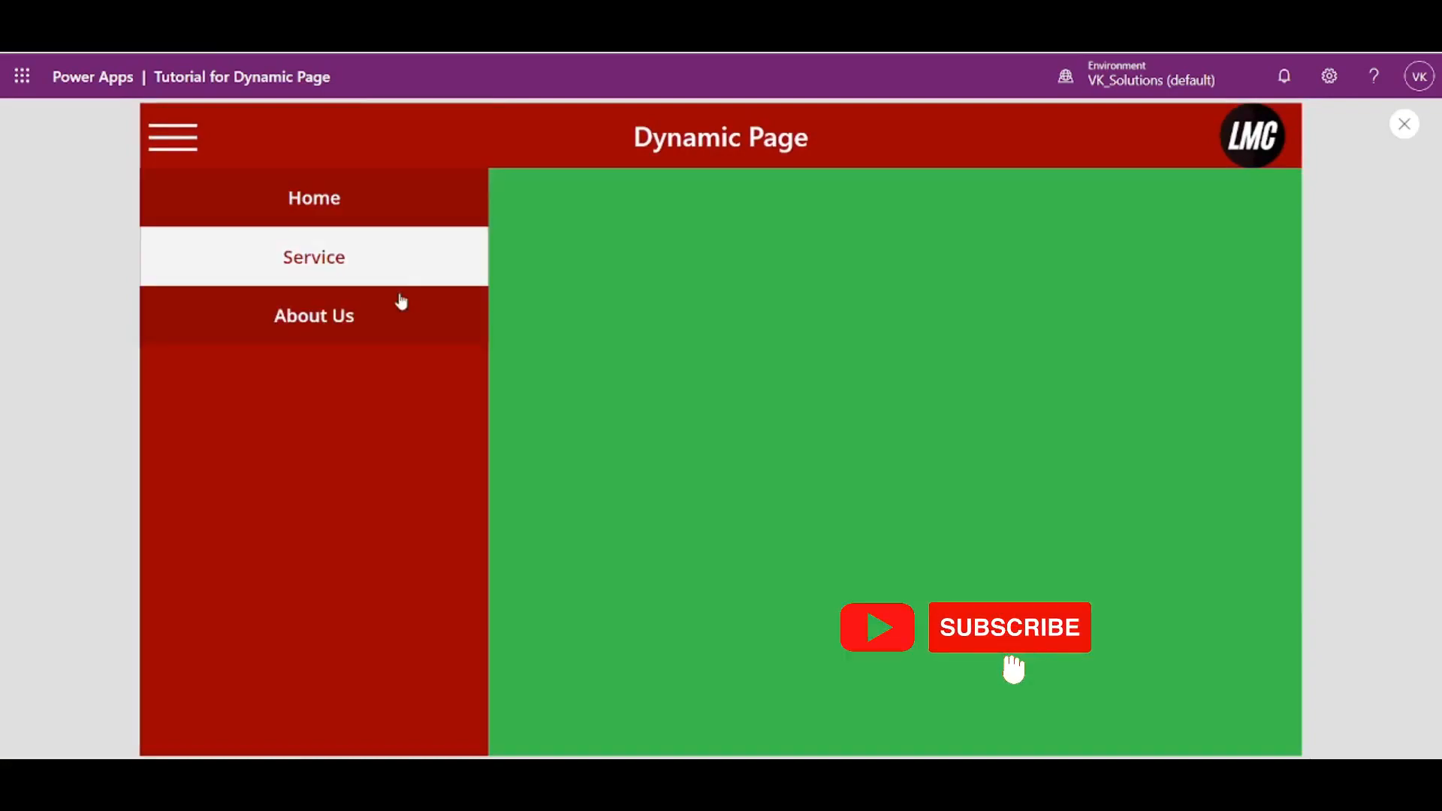
left_click(402, 304)
left_click(315, 261)
left_click(323, 214)
left_click(344, 294)
left_click(355, 257)
left_click(359, 212)
left_click(355, 259)
left_click(356, 218)
left_click(365, 270)
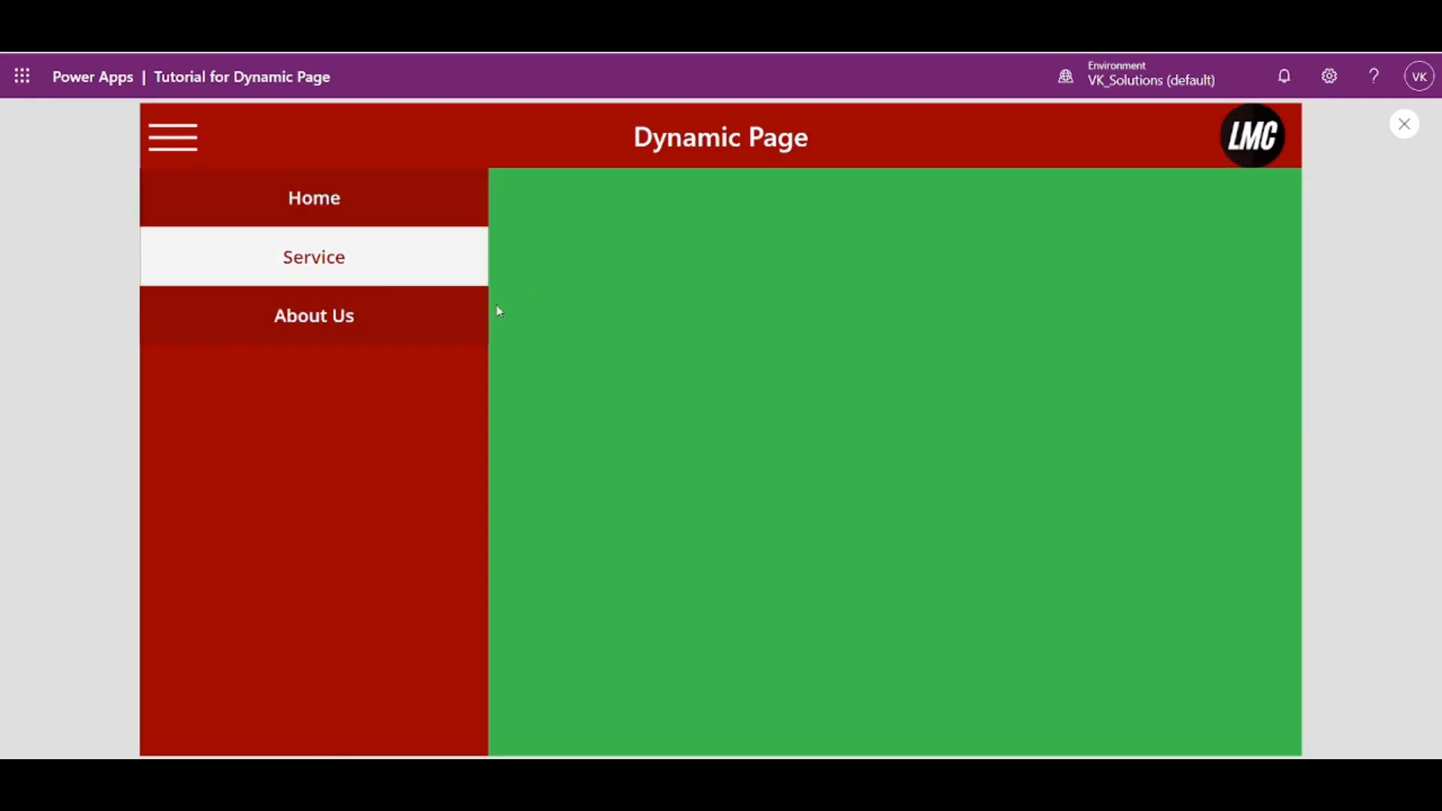
- Test hiding and showing the left navigation with the hamburger icon, switch to Home, and close the preview
left_click(183, 159)
left_click(155, 156)
left_click(251, 213)
left_click(167, 136)
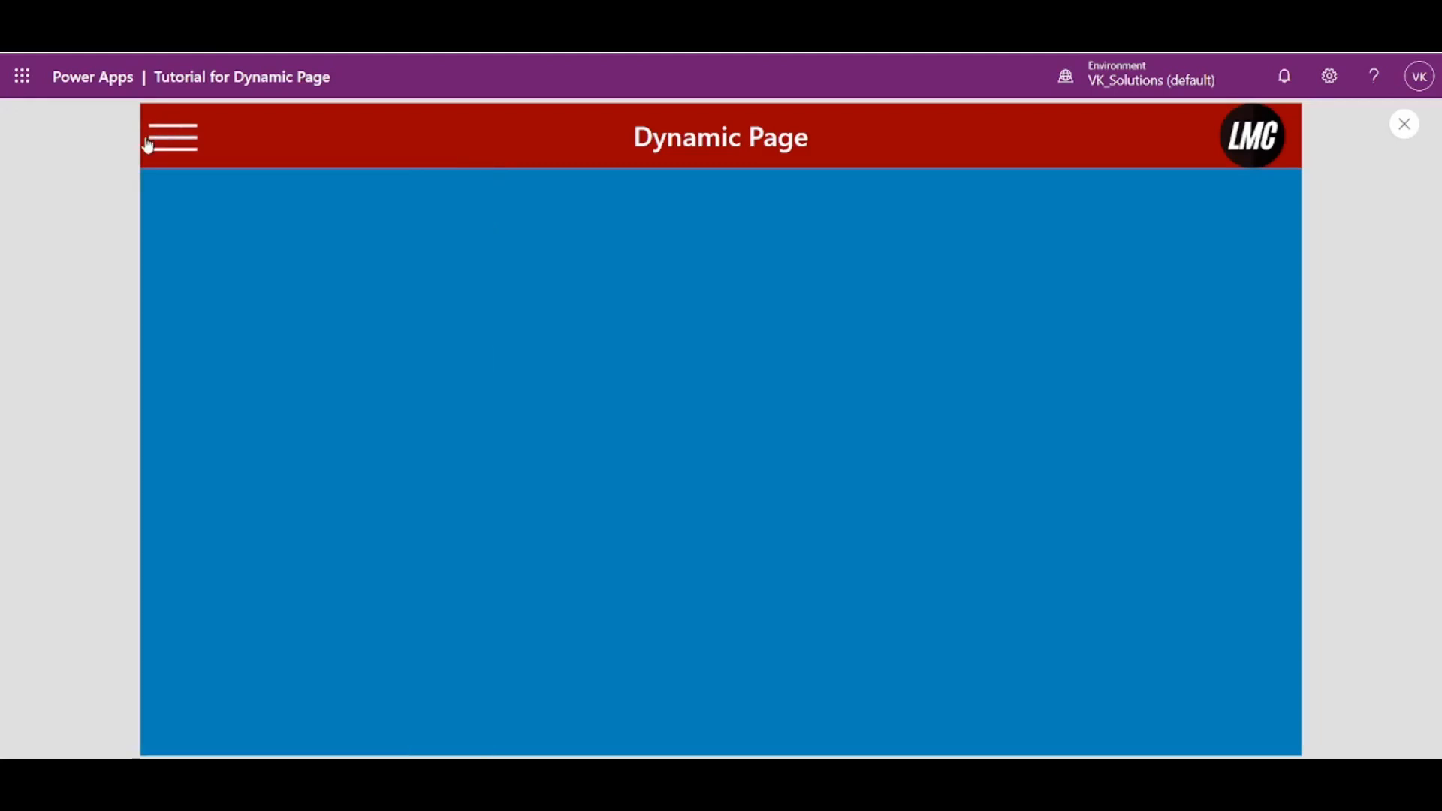
left_click(160, 145)
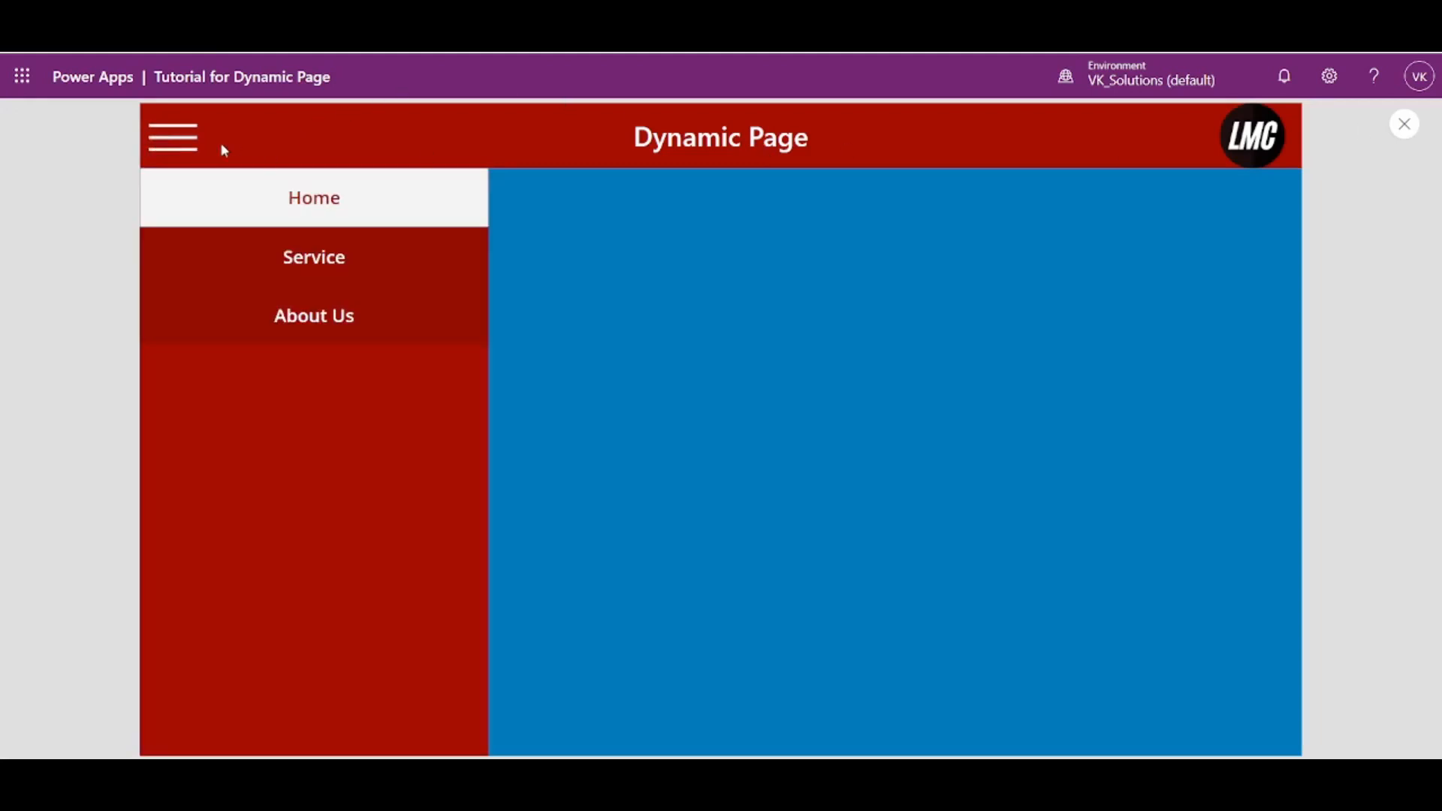
left_click(183, 154)
left_click(184, 152)
left_click(1405, 125)
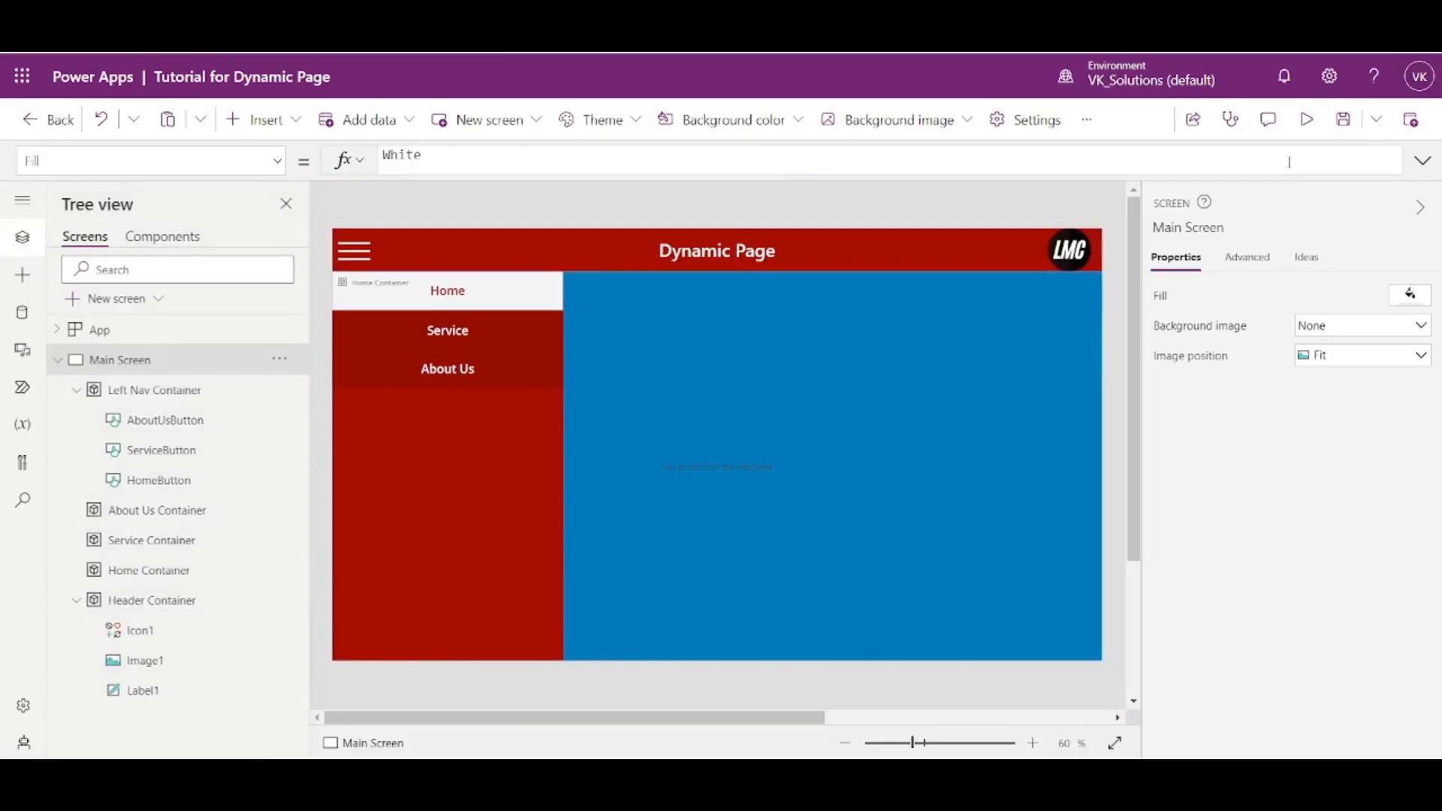
- Copy the hamburger icon's OnSelect formula Set(varLeftNavVisible,!varLeftNavVisible)
left_click(496, 292)
left_click(354, 251)
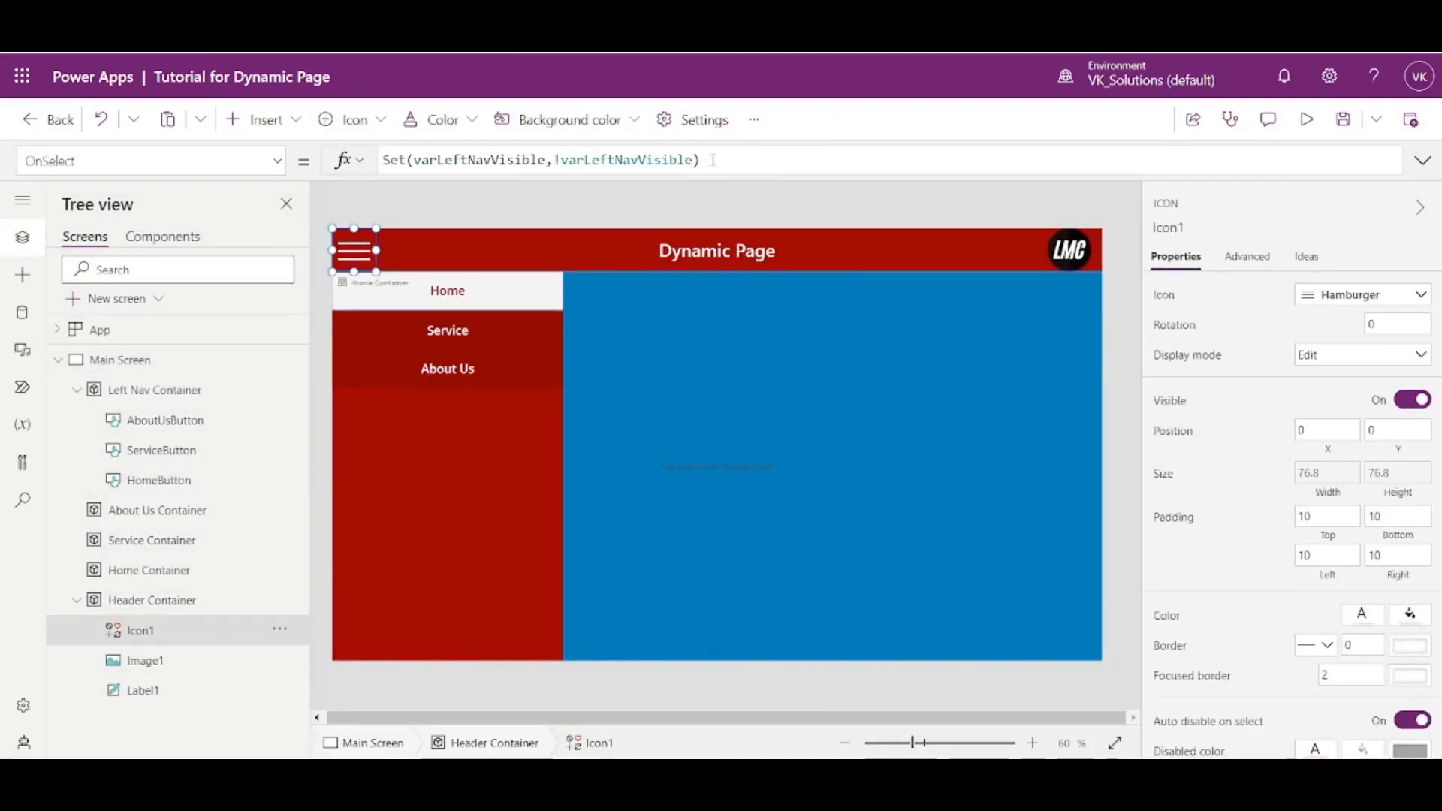
left_click_drag(712, 160, 284, 165)
key("ctrl+c")
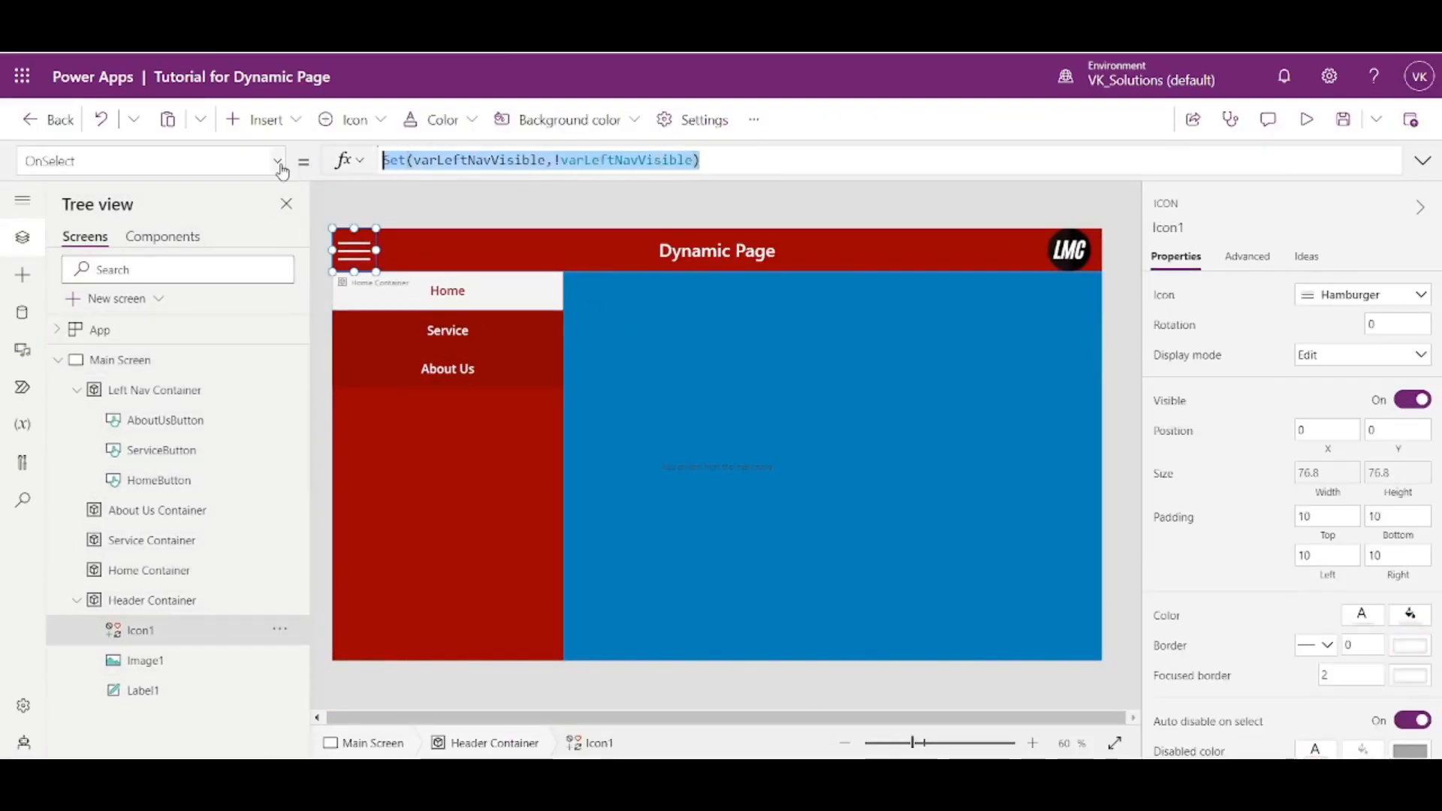
- Show the OnSelect property for the Home, Service and About Us buttons together, then clear the multiple selection
left_click(449, 293)
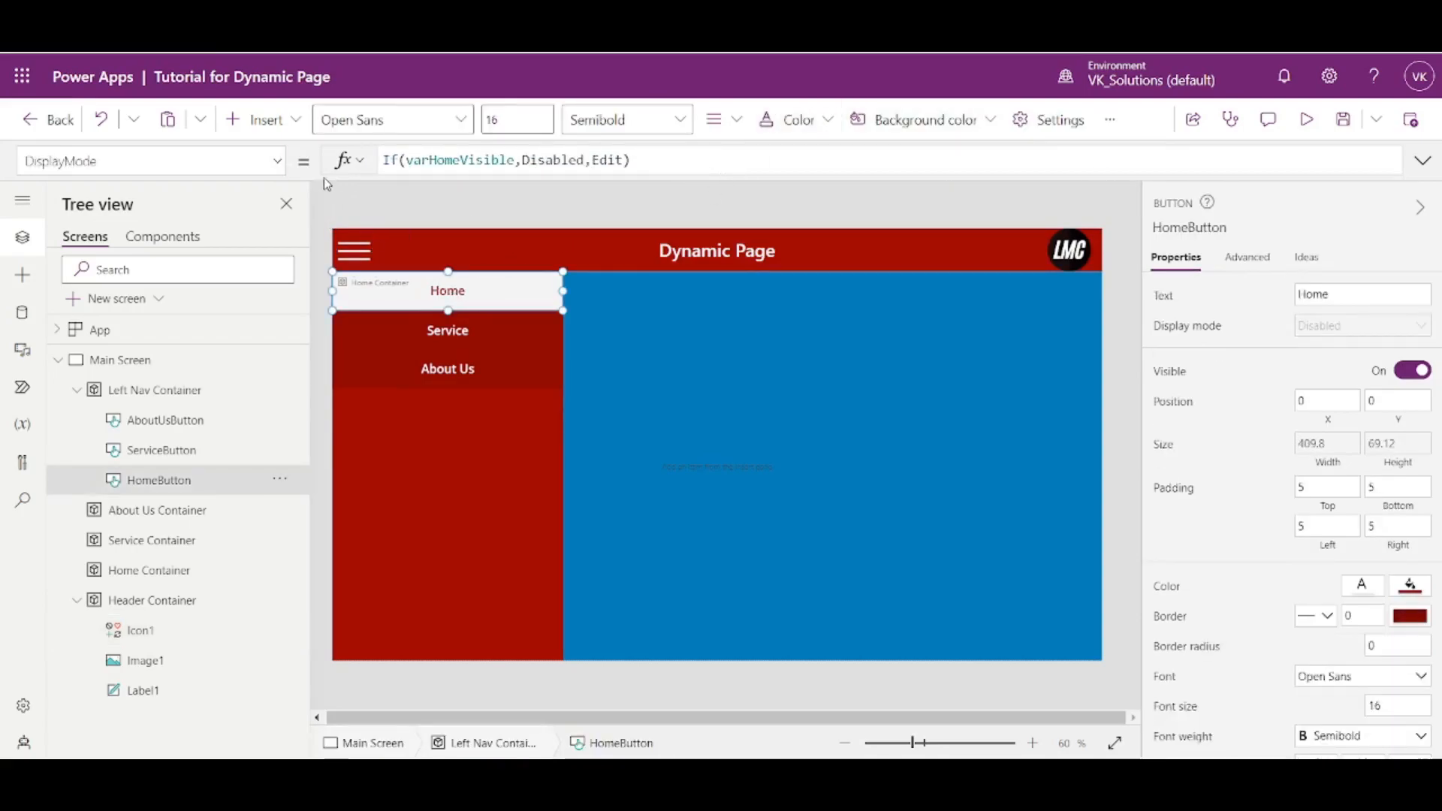
left_click(276, 162)
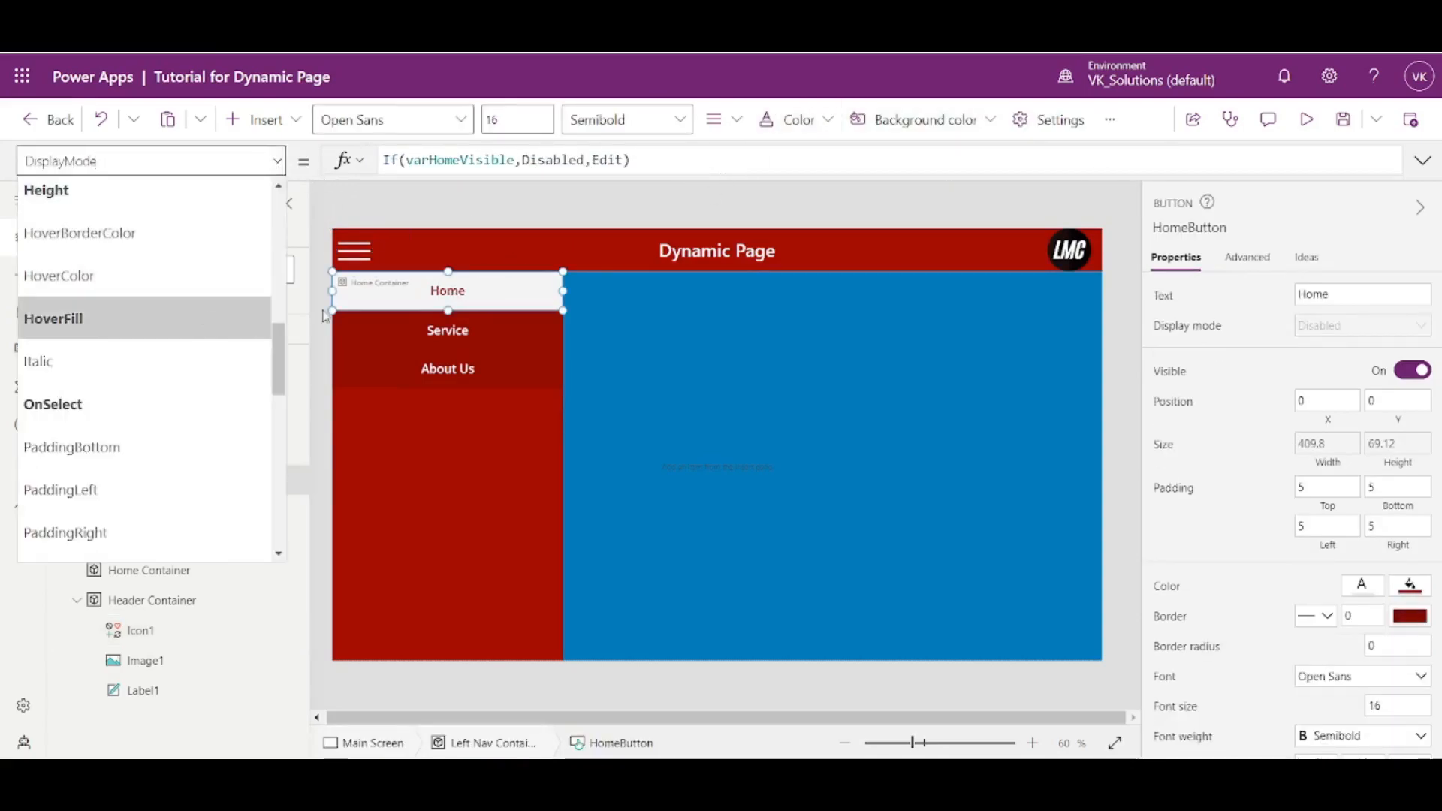
left_click(499, 323, "shift")
left_click(469, 376, "shift")
left_click(276, 163)
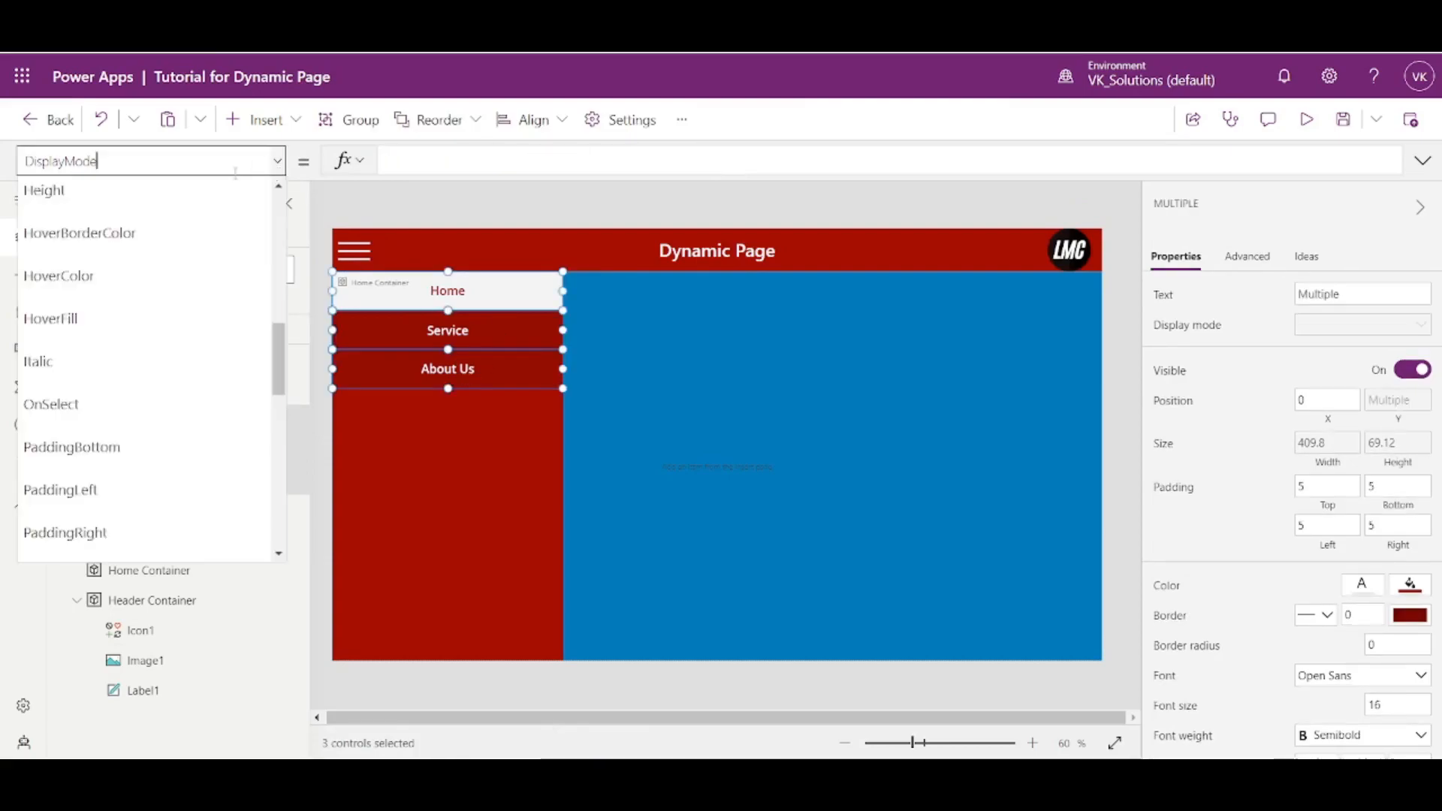
left_click(77, 419)
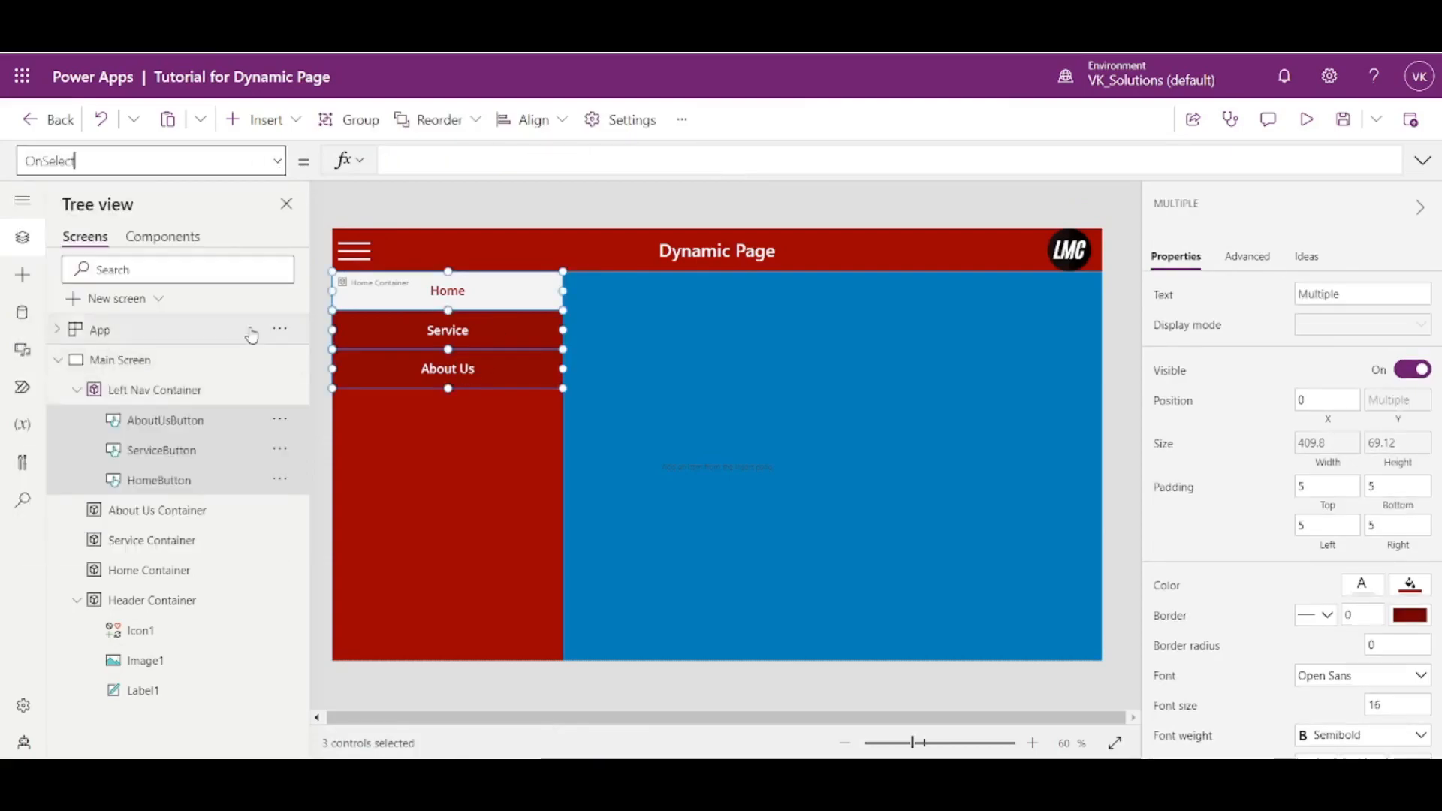
left_click(706, 403)
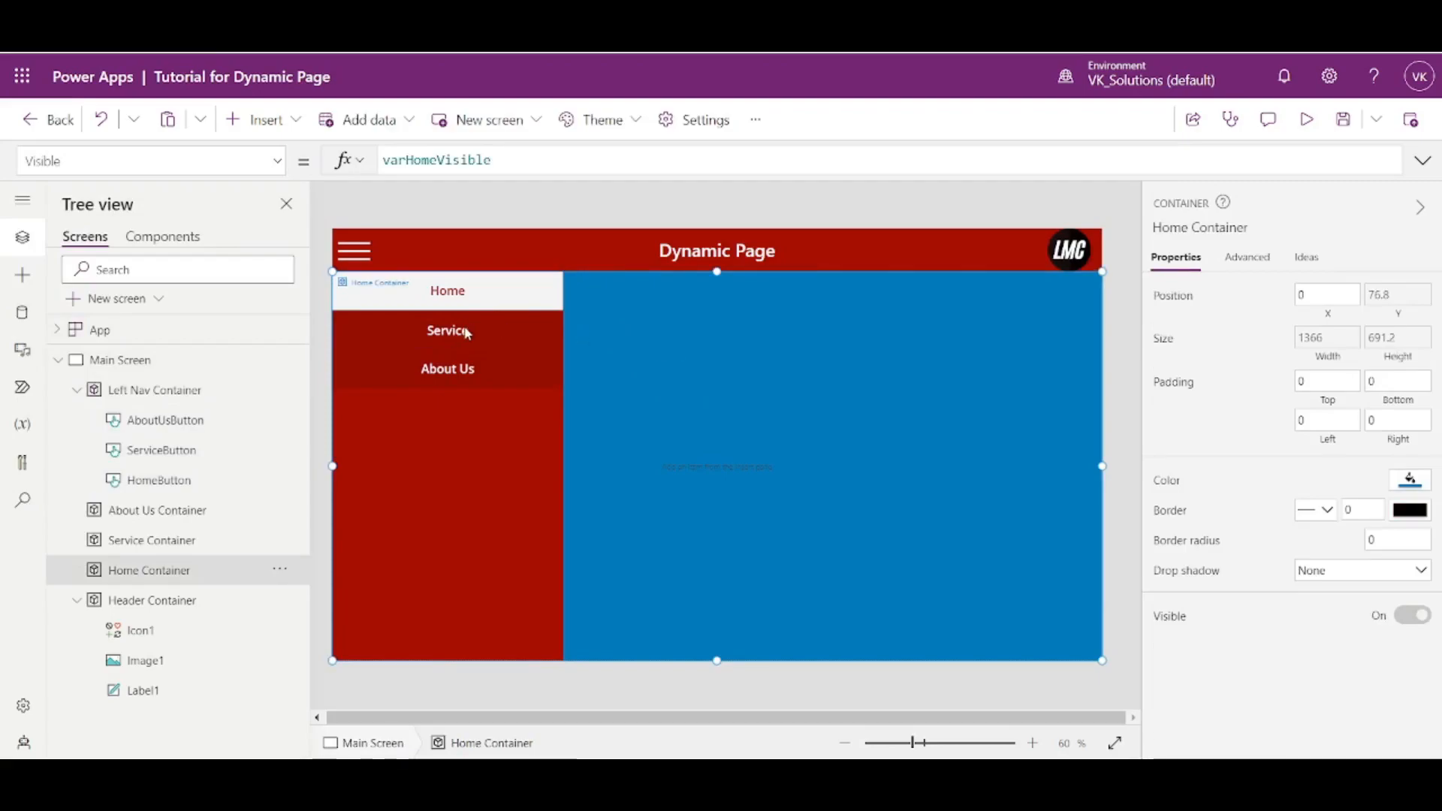
- Append Set(varLeftNavVisible,!varLeftNavVisible); as a new last line in the Home button's OnSelect formula
left_click(132, 397)
left_click(143, 421)
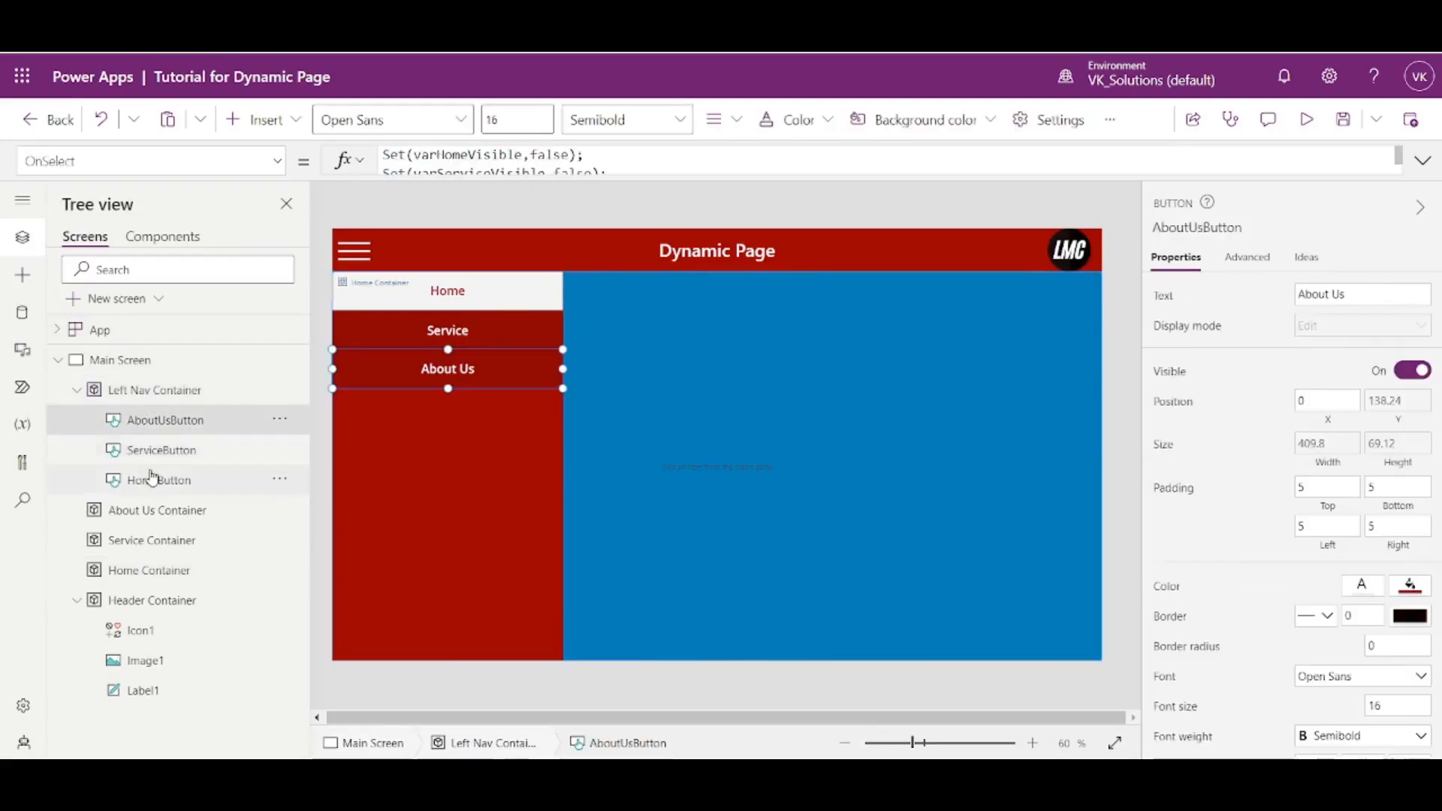
left_click(150, 479)
left_click(1423, 161)
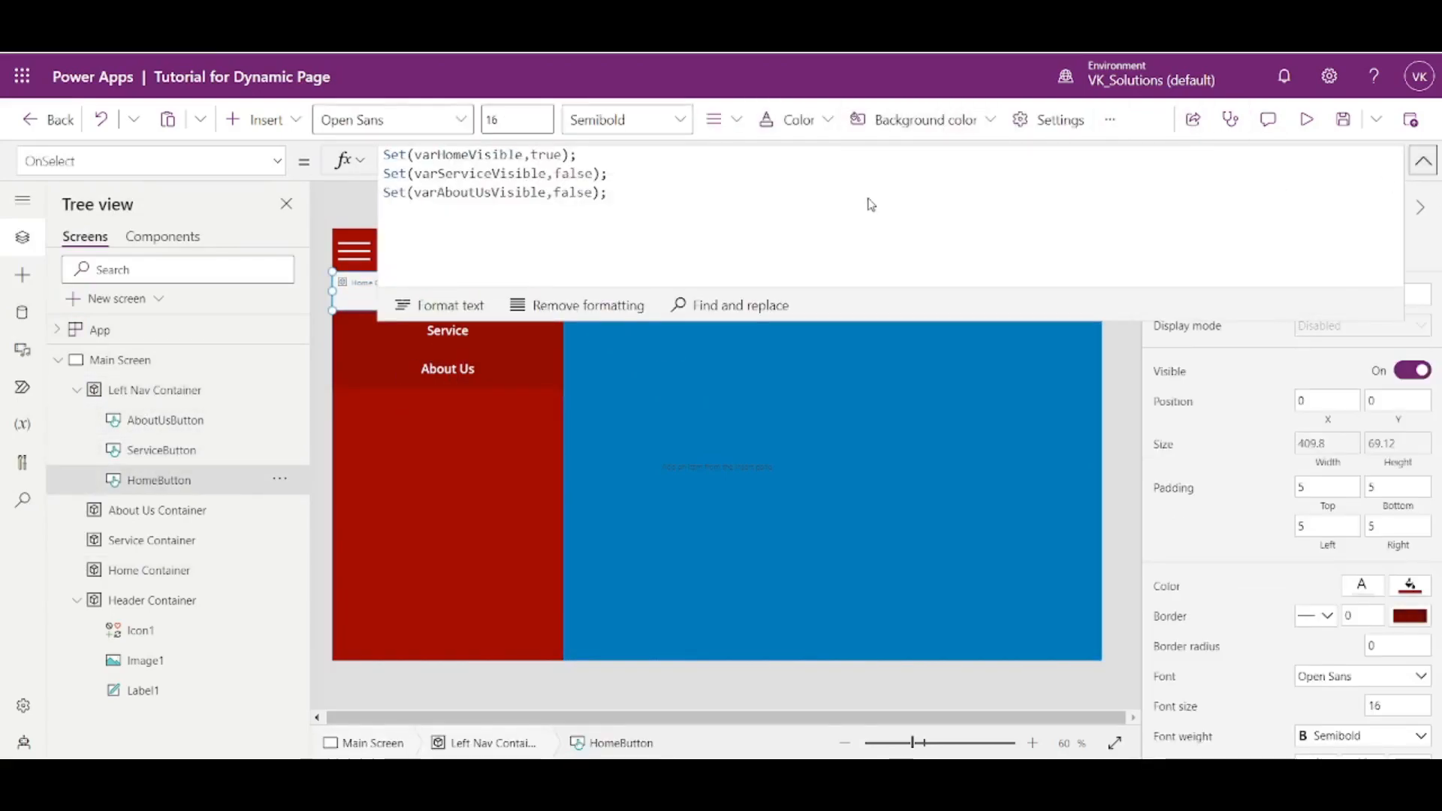
key("Return")
key("ctrl+v")
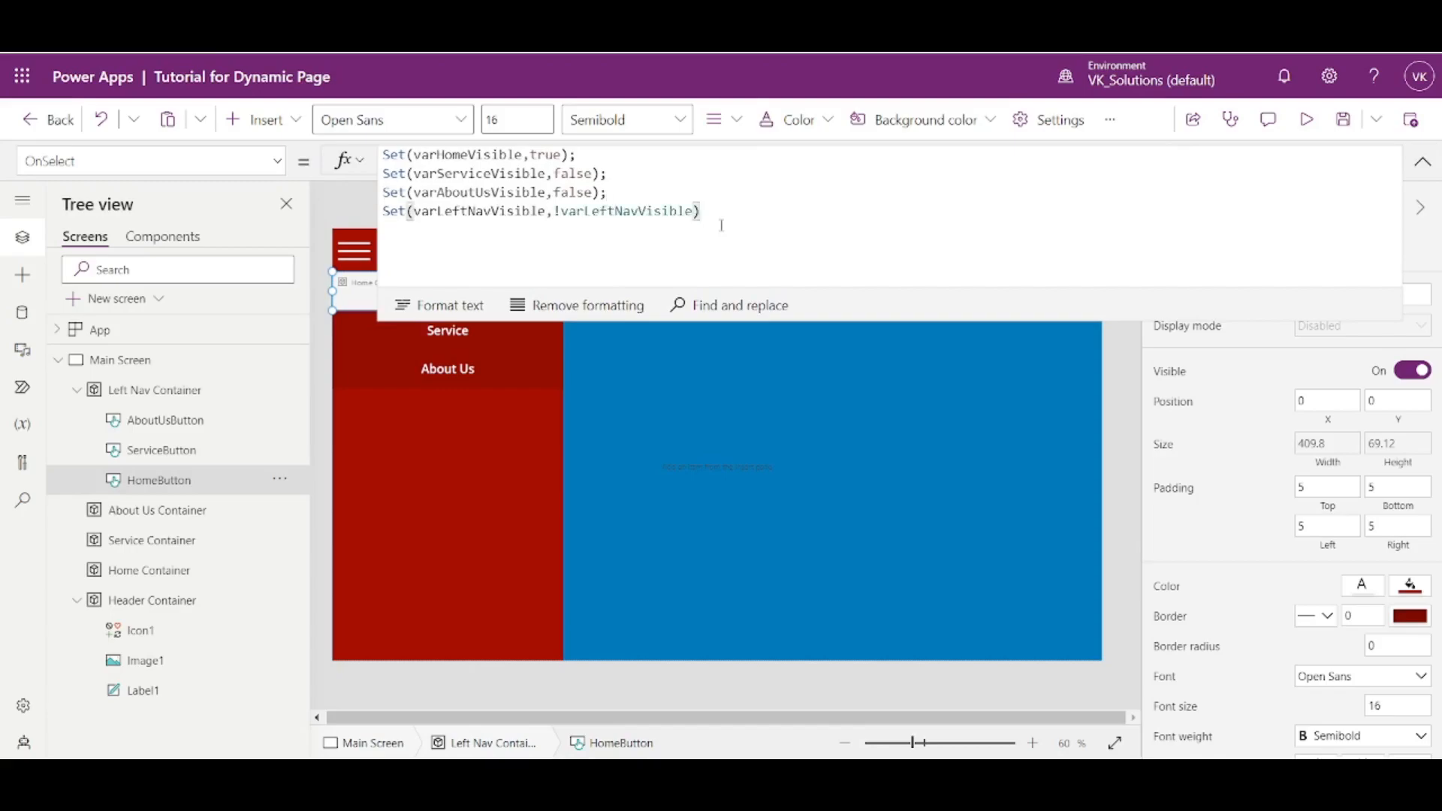
type(";")
left_click(1423, 160)
- Append Set(varLeftNavVisible,!varLeftNavVisible) as a new last line in the Service button's OnSelect formula
left_click(530, 336)
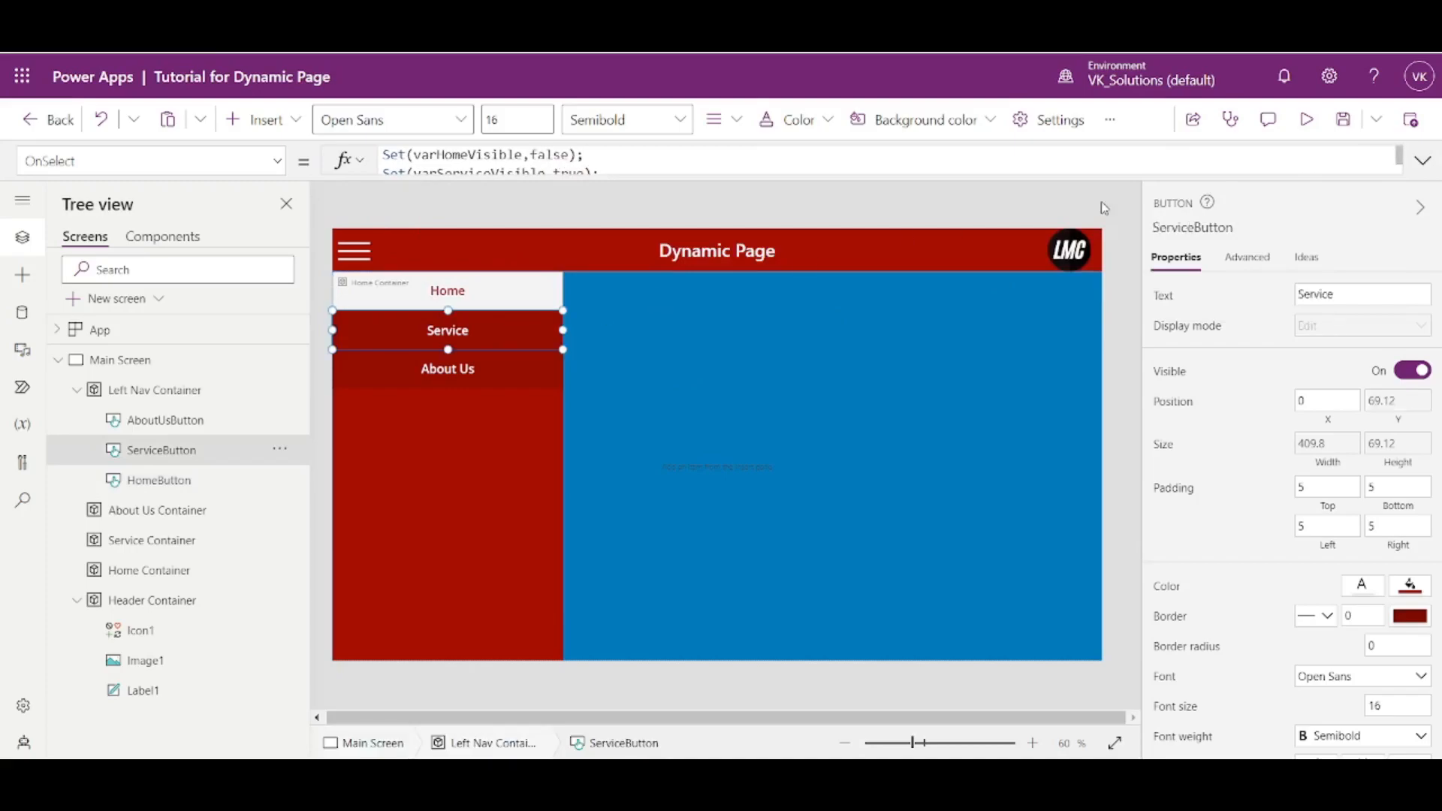
left_click(1427, 173)
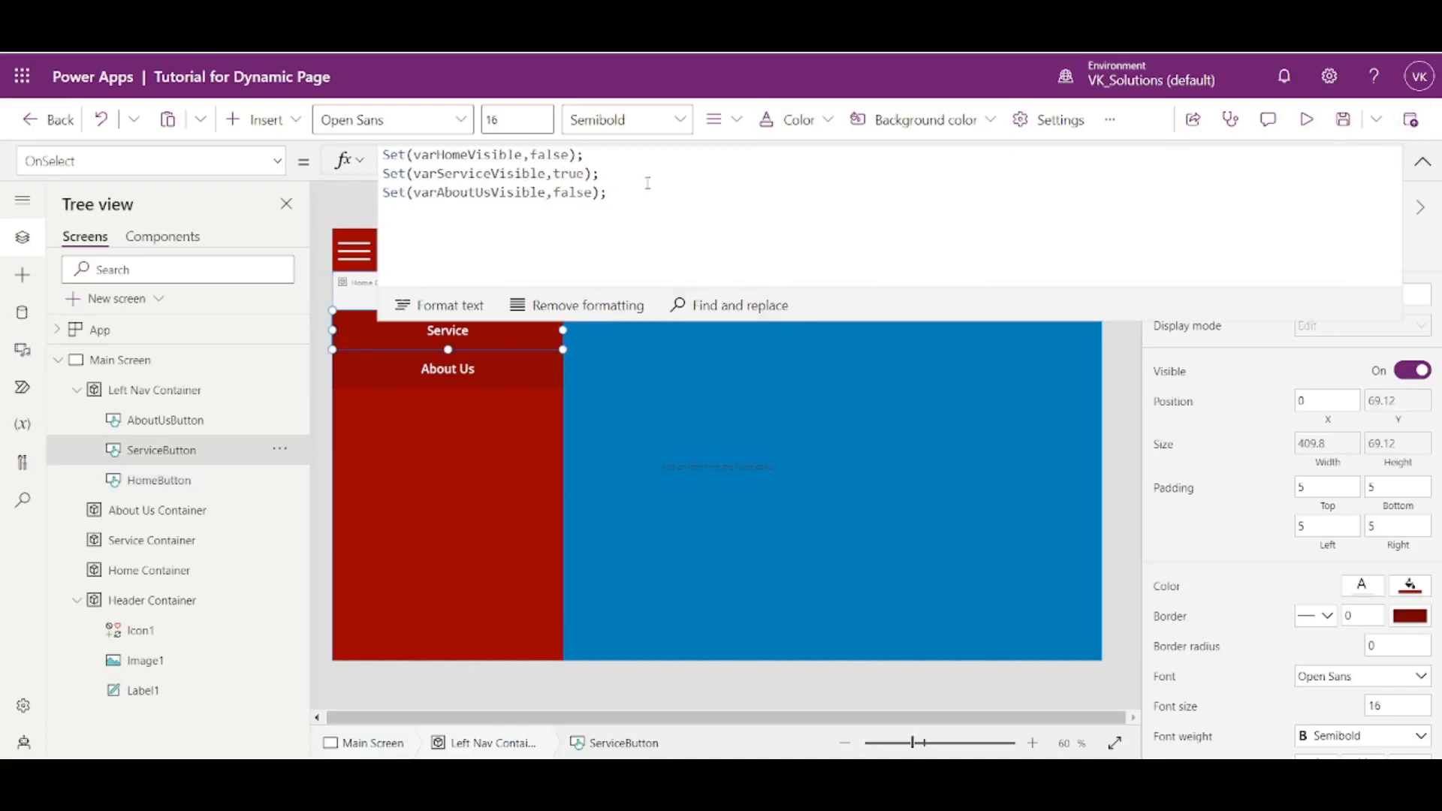
key("Return")
key("ctrl+v")
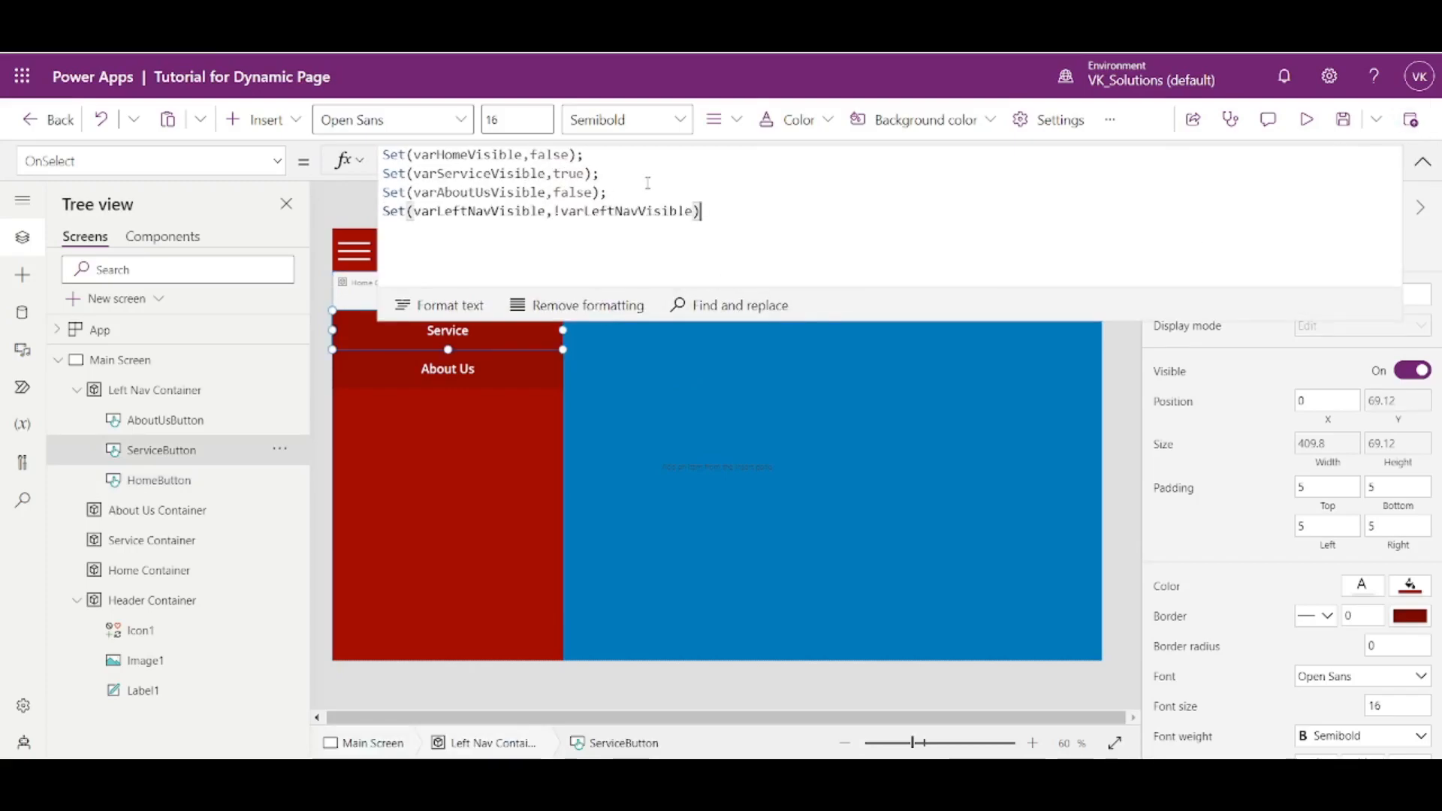
left_click(1423, 161)
- Append Set(varLeftNavVisible,!varLeftNavVisible) as a new last line in the About Us button's OnSelect formula and save the app
left_click(455, 374)
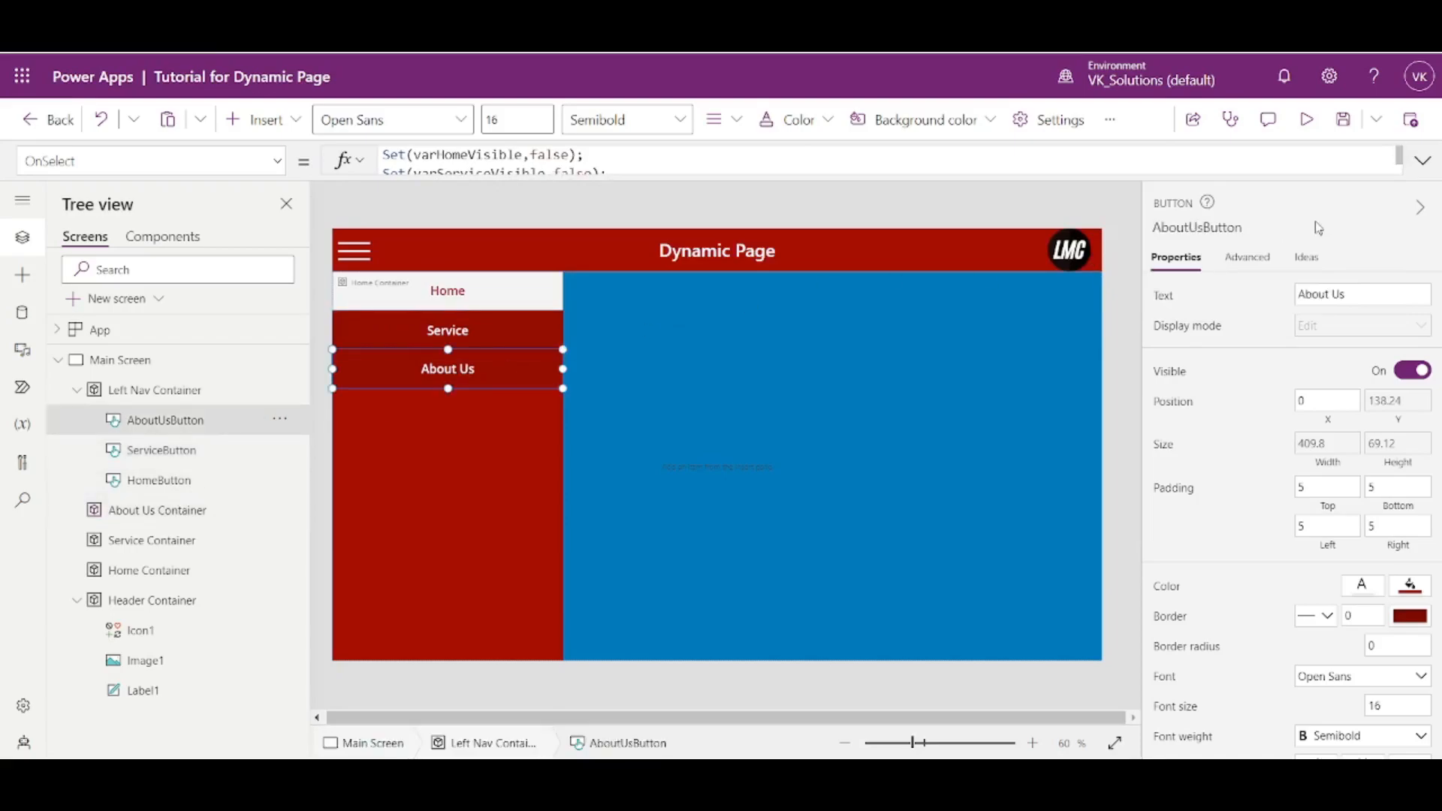
left_click(1423, 161)
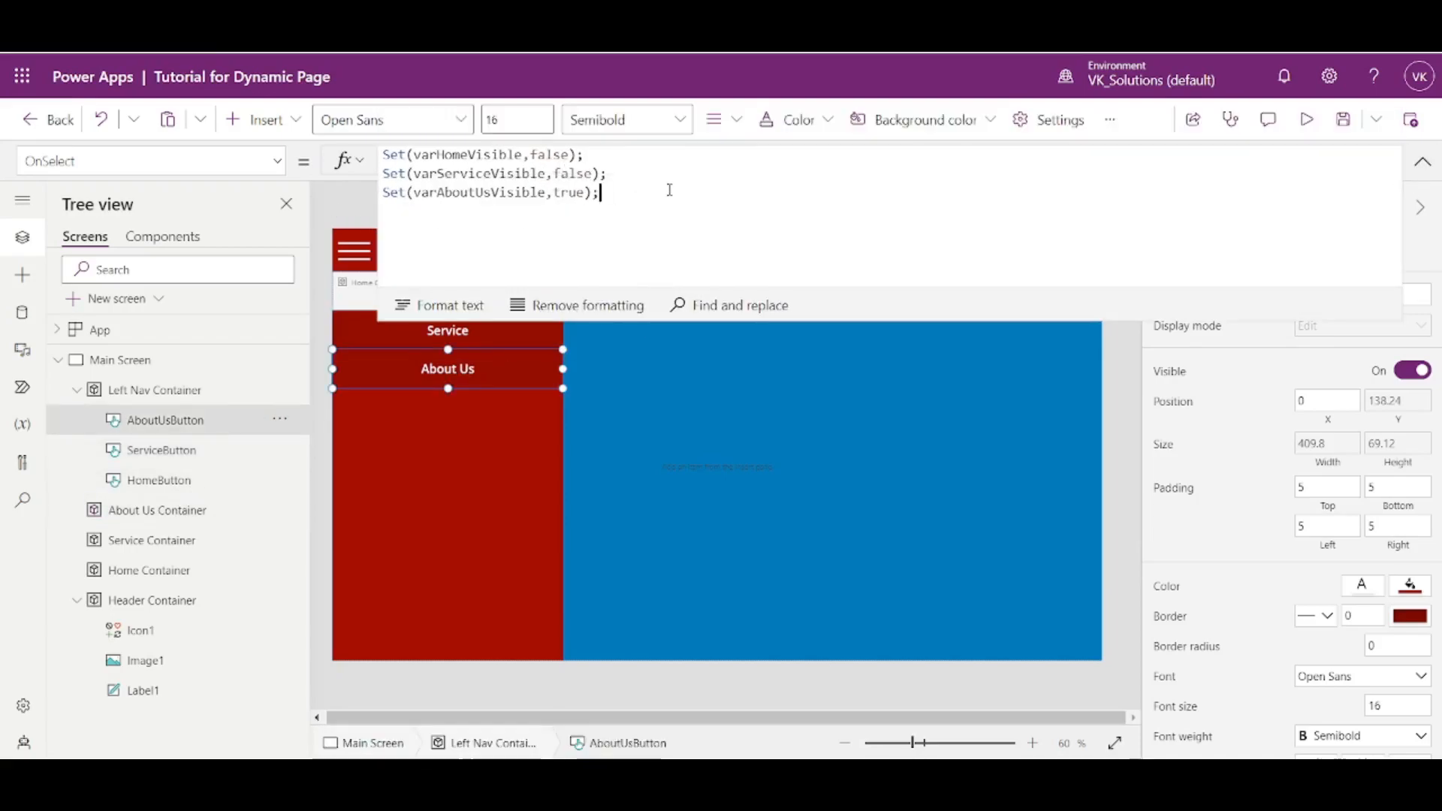
key("ctrl+v")
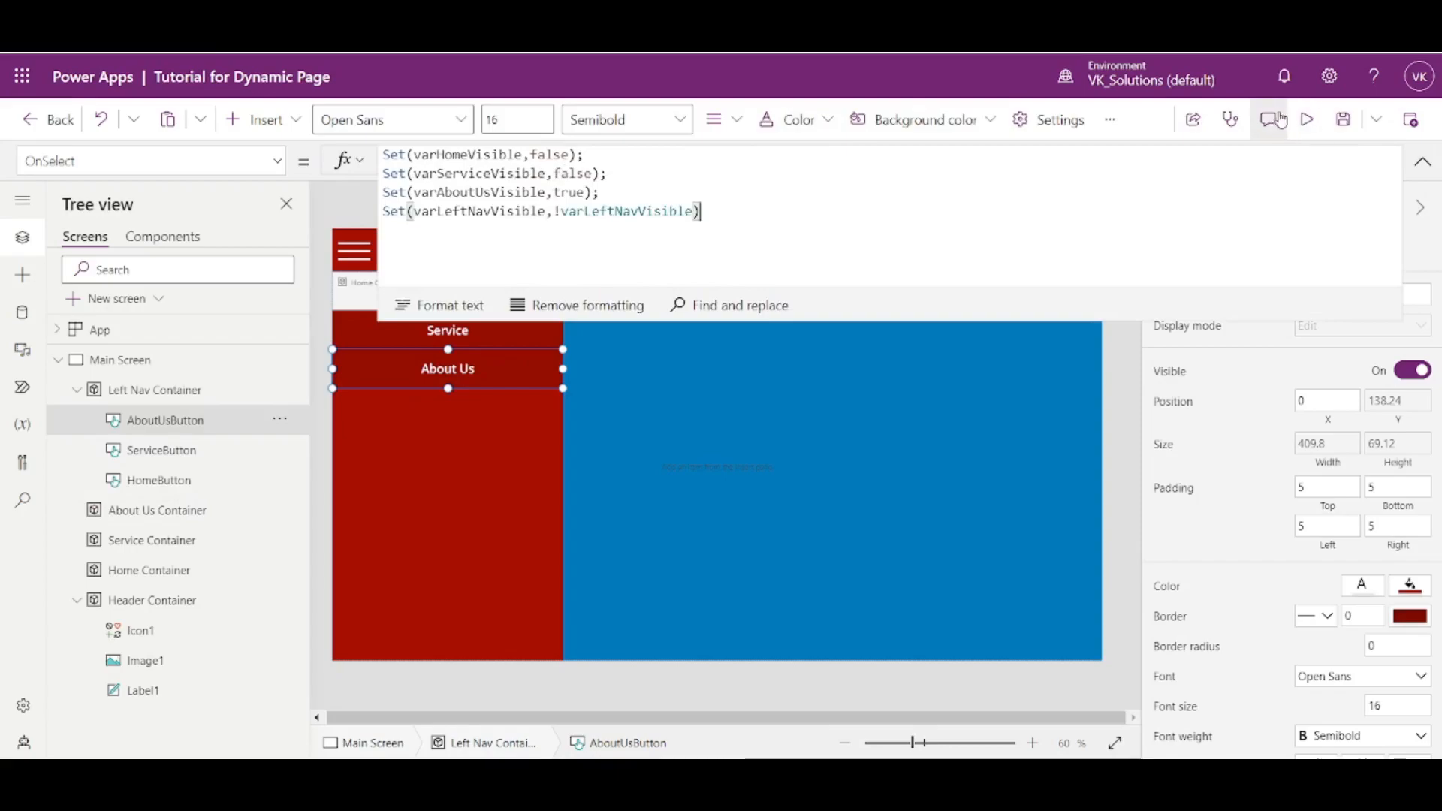
left_click(1342, 122)
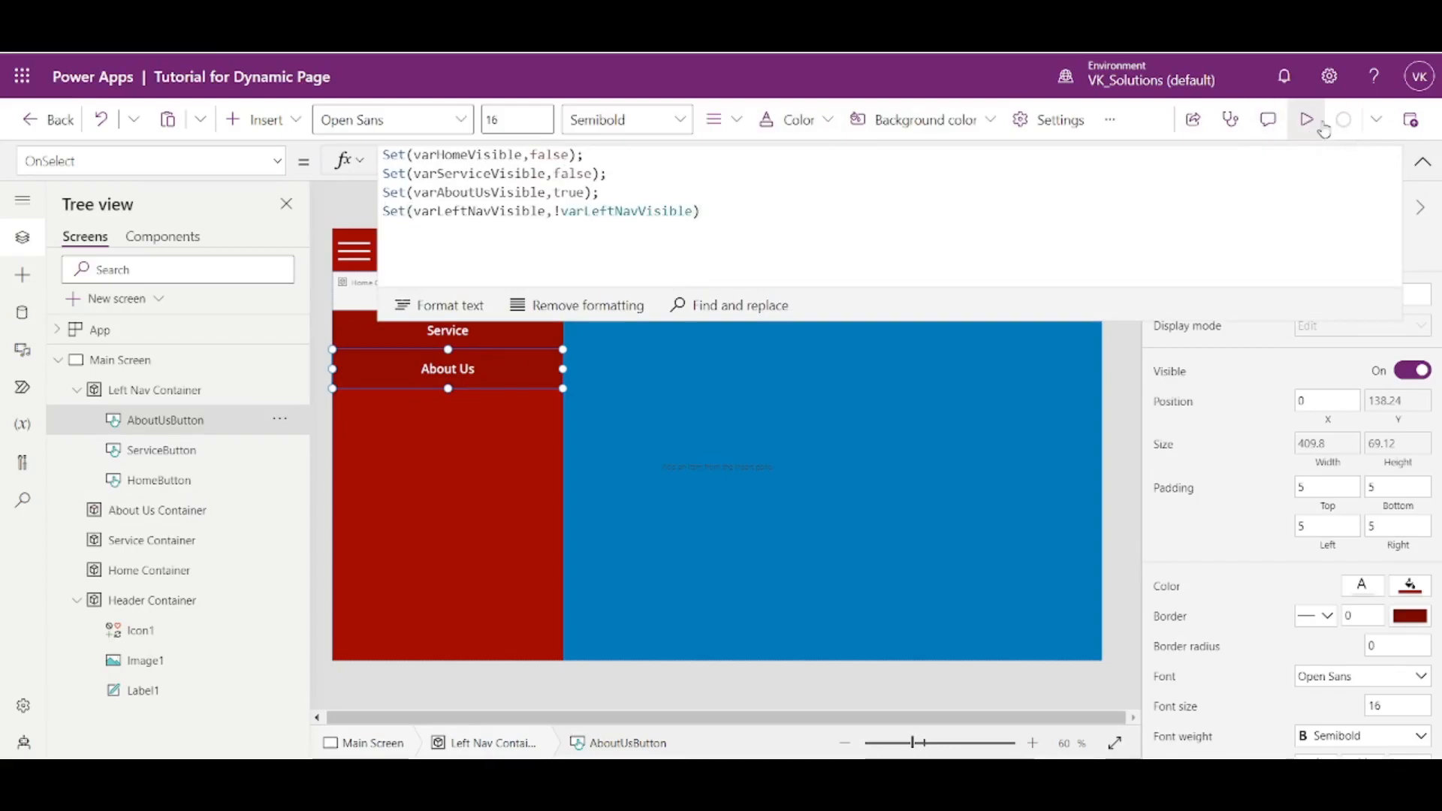
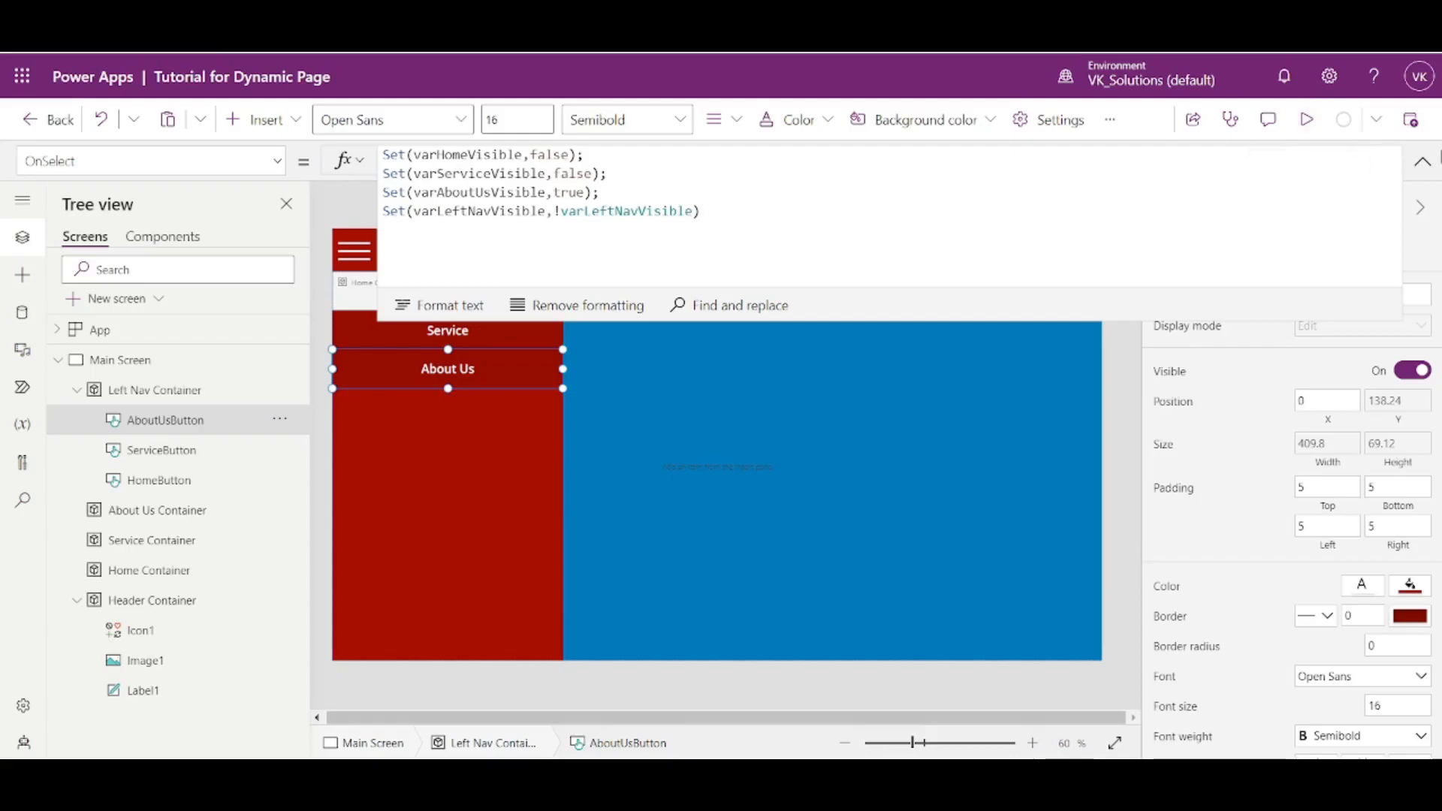
- Preview the app, reopening the left navigation with the hamburger icon to choose Home, Service and About Us in turn, and exit the preview
left_click(1423, 162)
left_click(1309, 122)
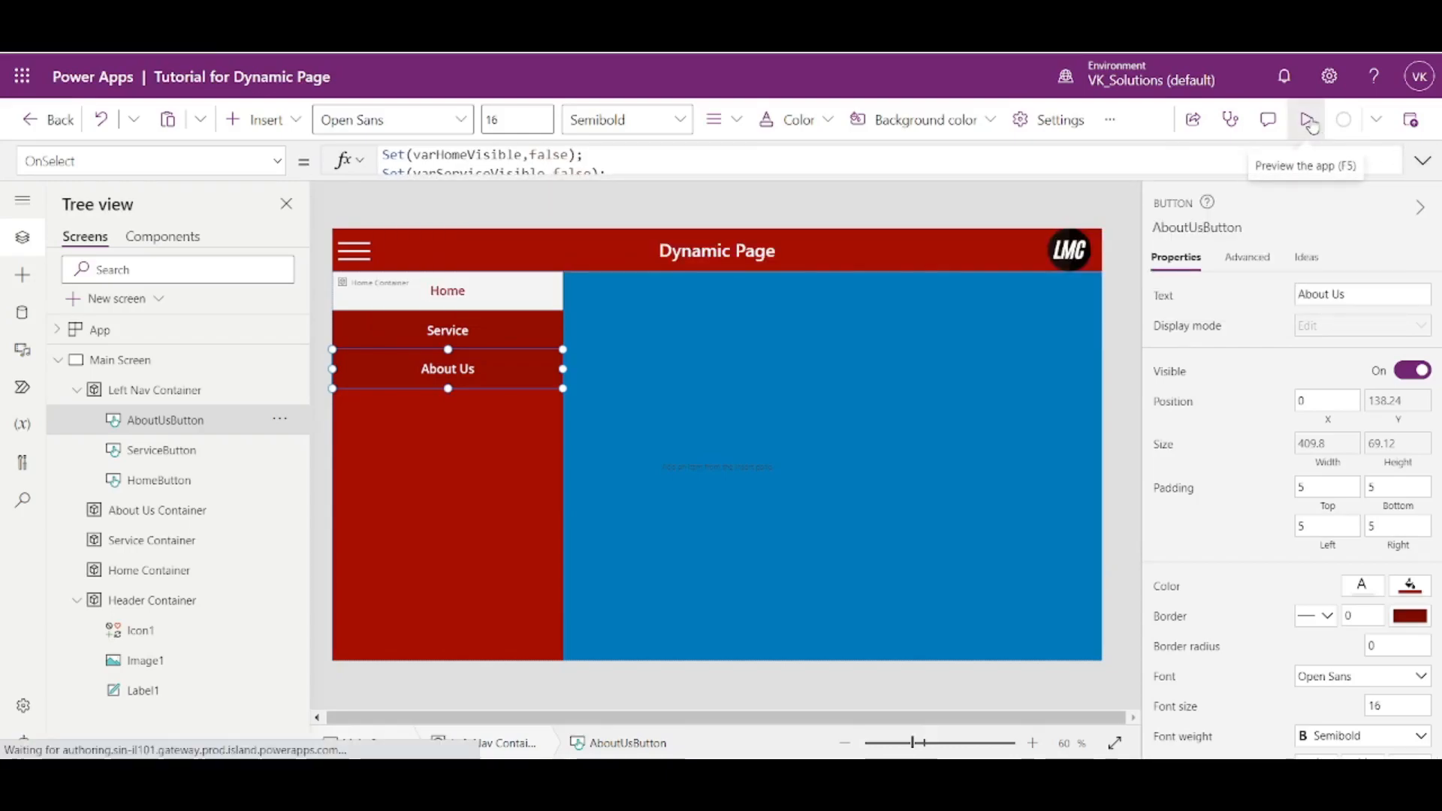
left_click(306, 258)
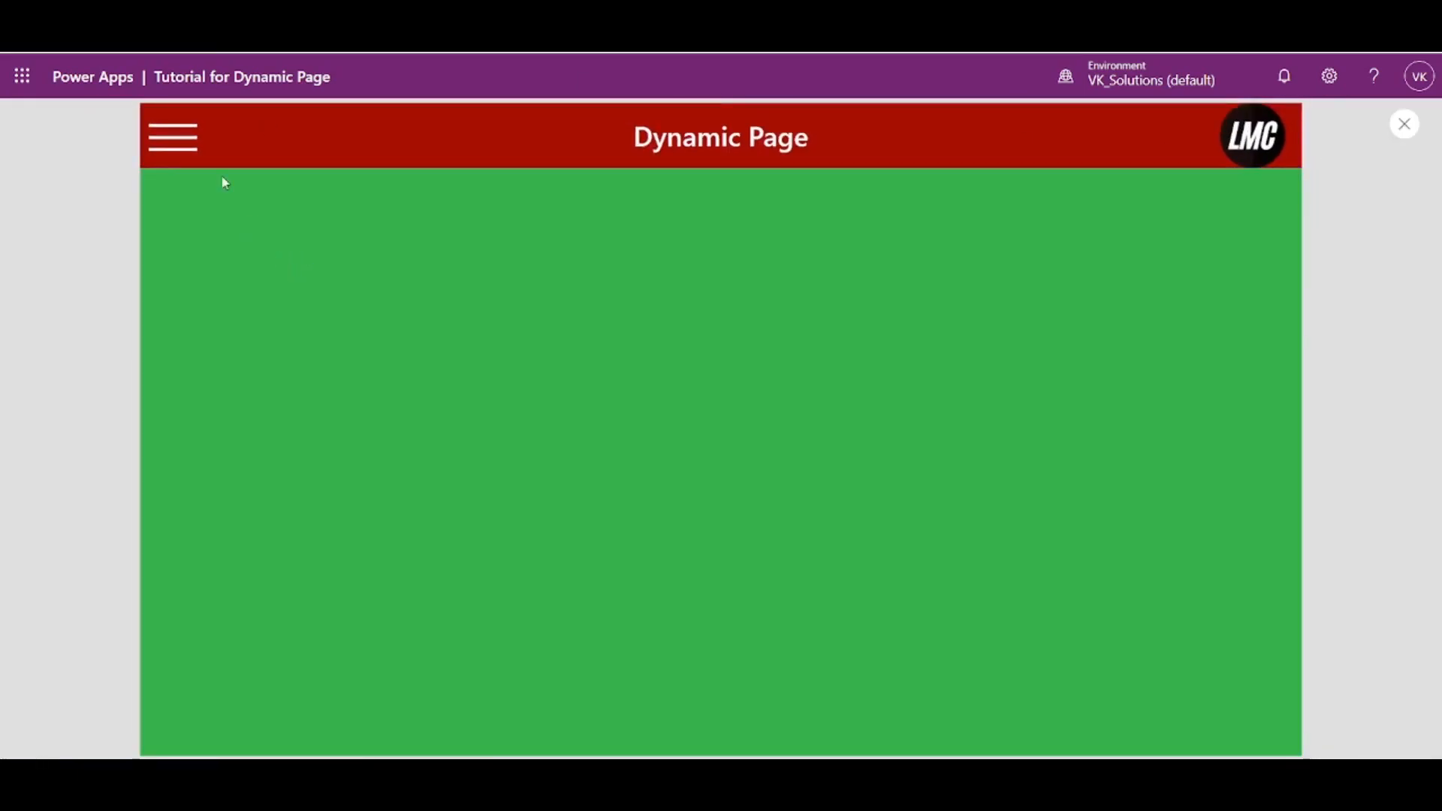
left_click(197, 147)
left_click(314, 301)
left_click(174, 124)
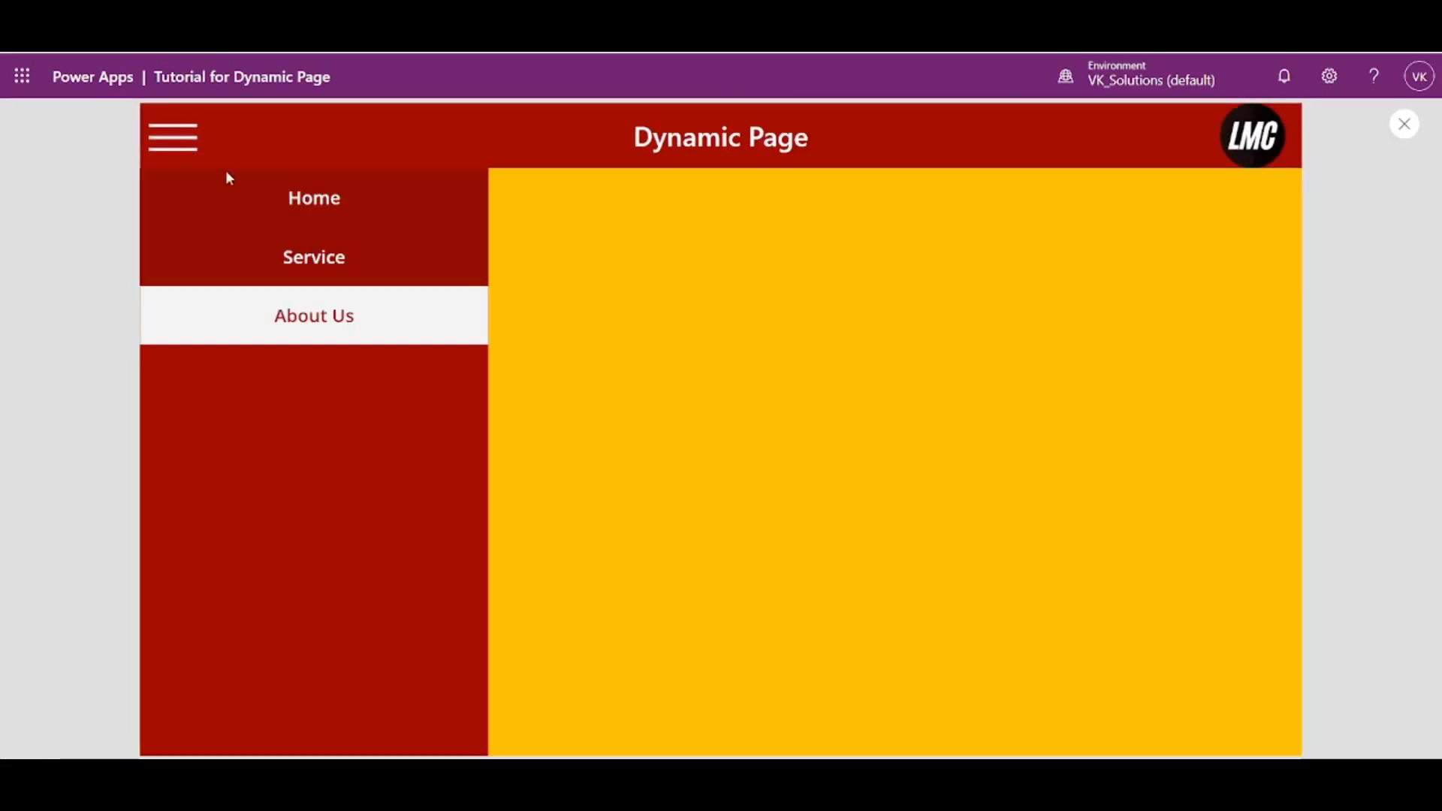
left_click(225, 181)
left_click(183, 140)
left_click(285, 256)
left_click(173, 136)
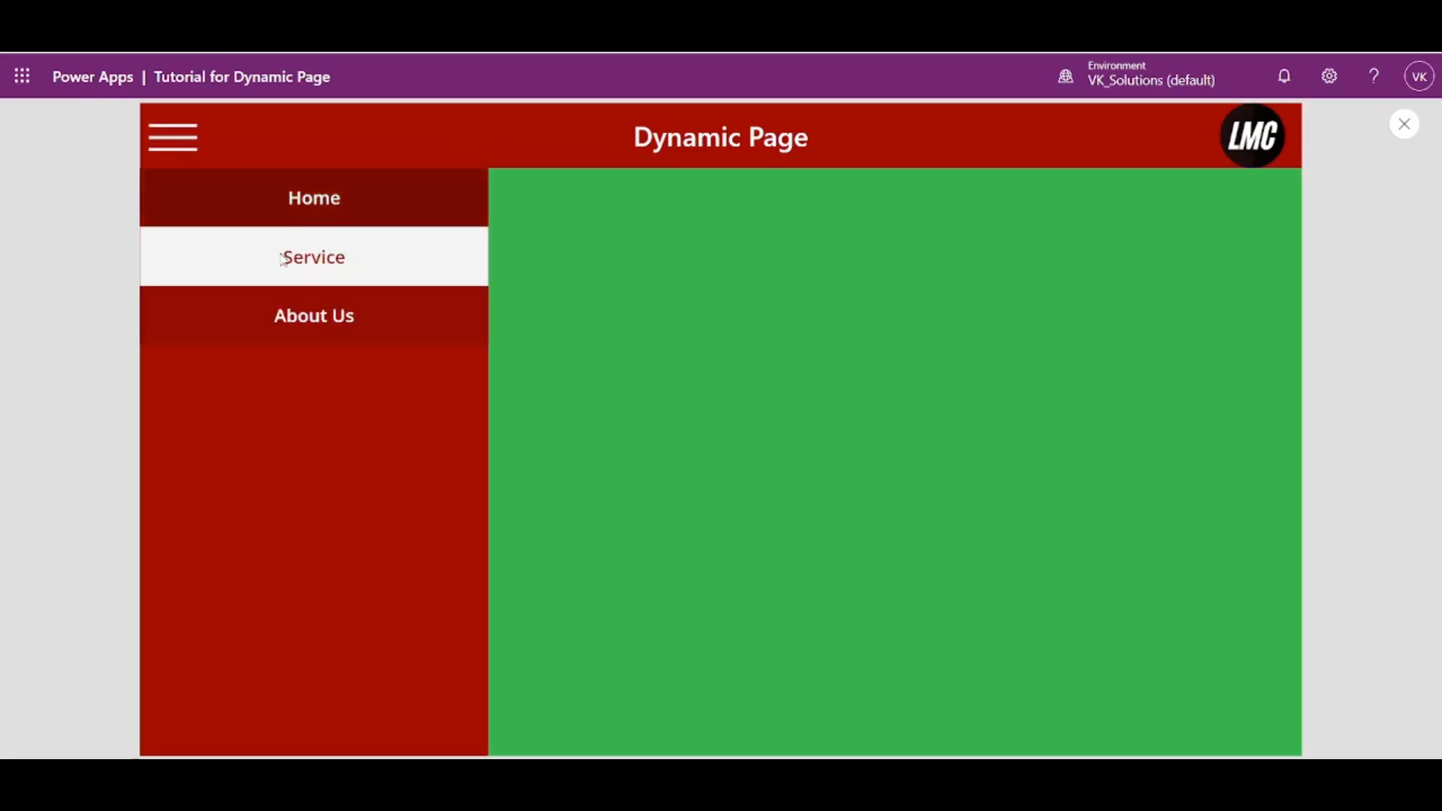
left_click(316, 317)
left_click(166, 143)
left_click(268, 278)
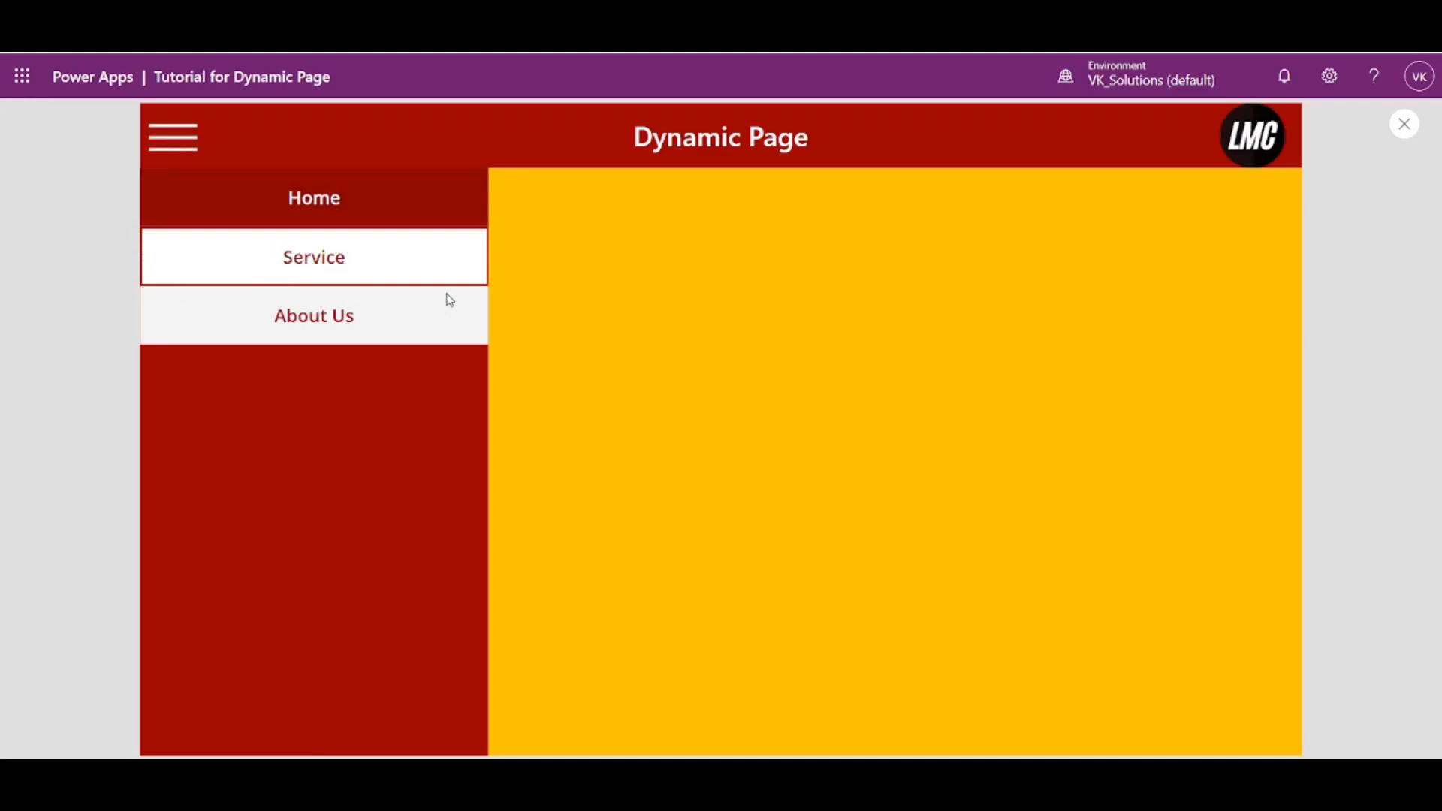
left_click(473, 255)
left_click(156, 144)
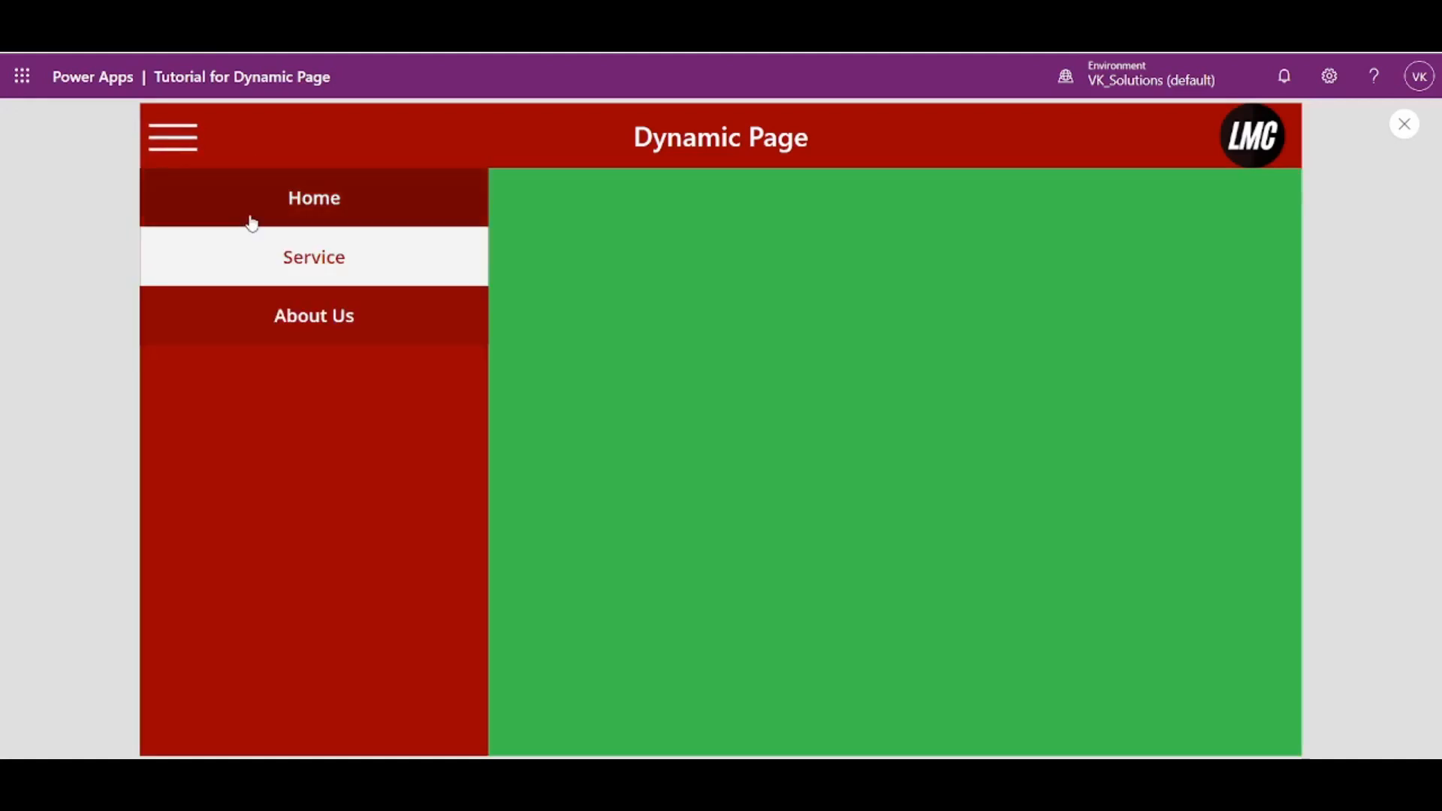
left_click(251, 219)
left_click(1405, 124)
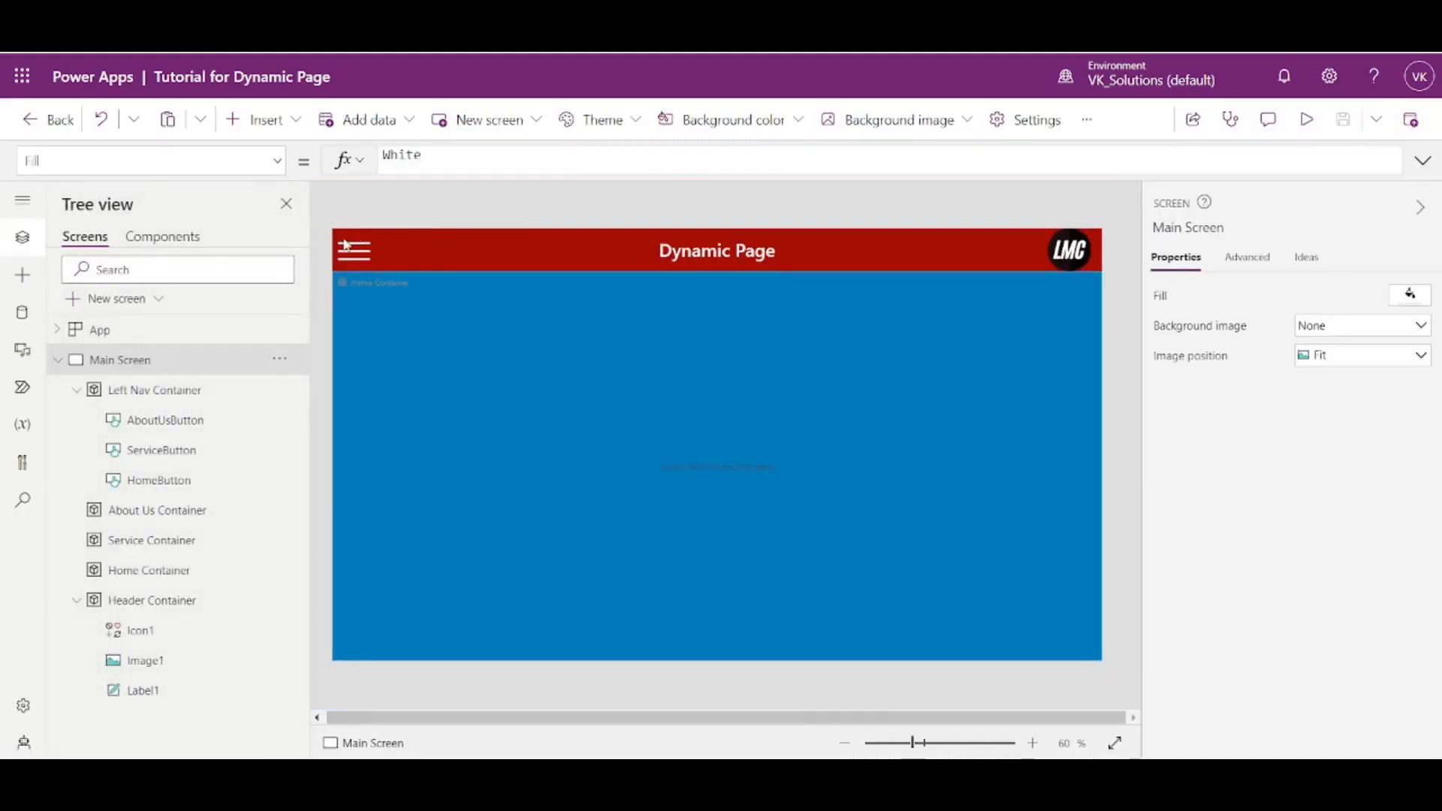
- Test the hamburger icon and the Service button directly in edit mode, leaving the left navigation open over the Service container
left_click(360, 256)
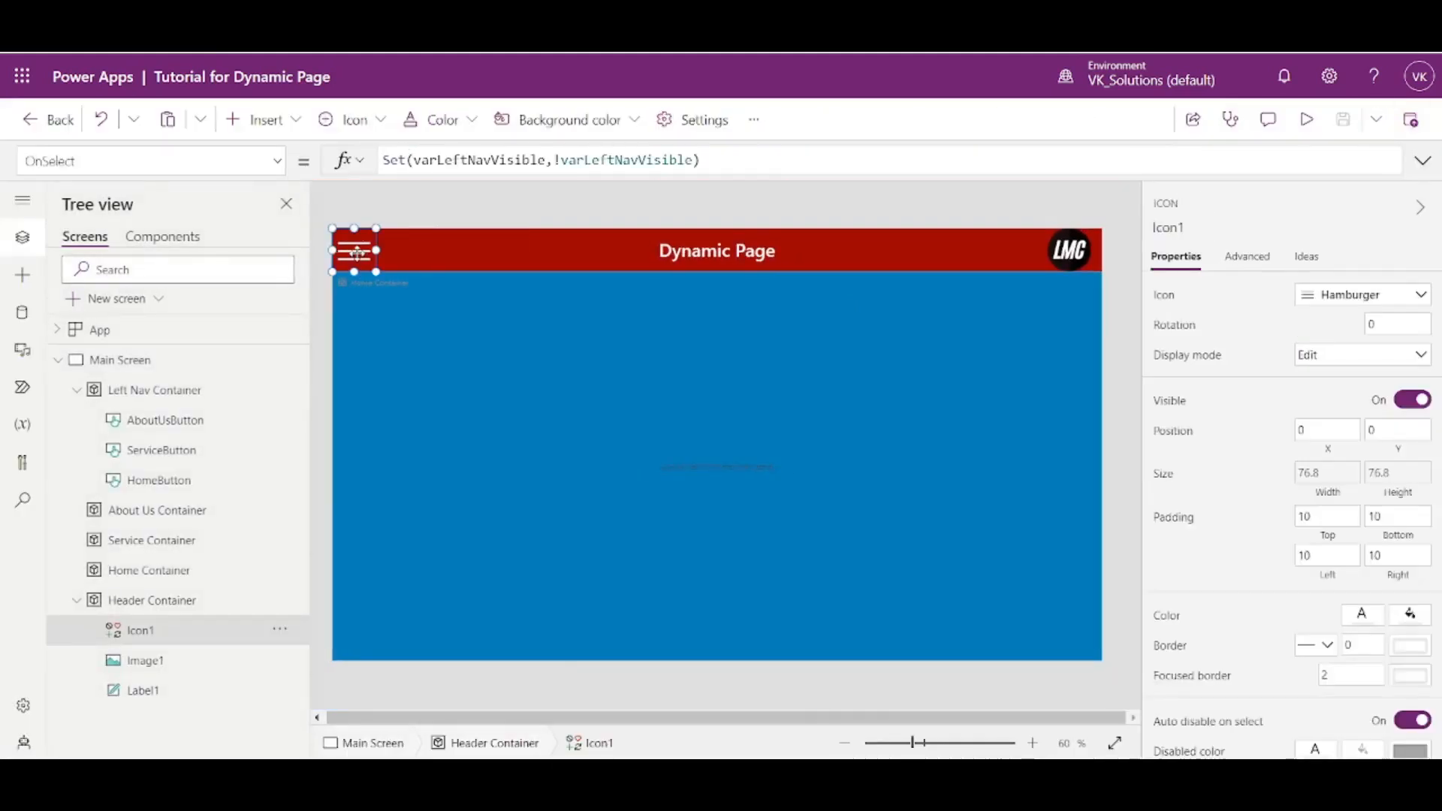
key("alt")
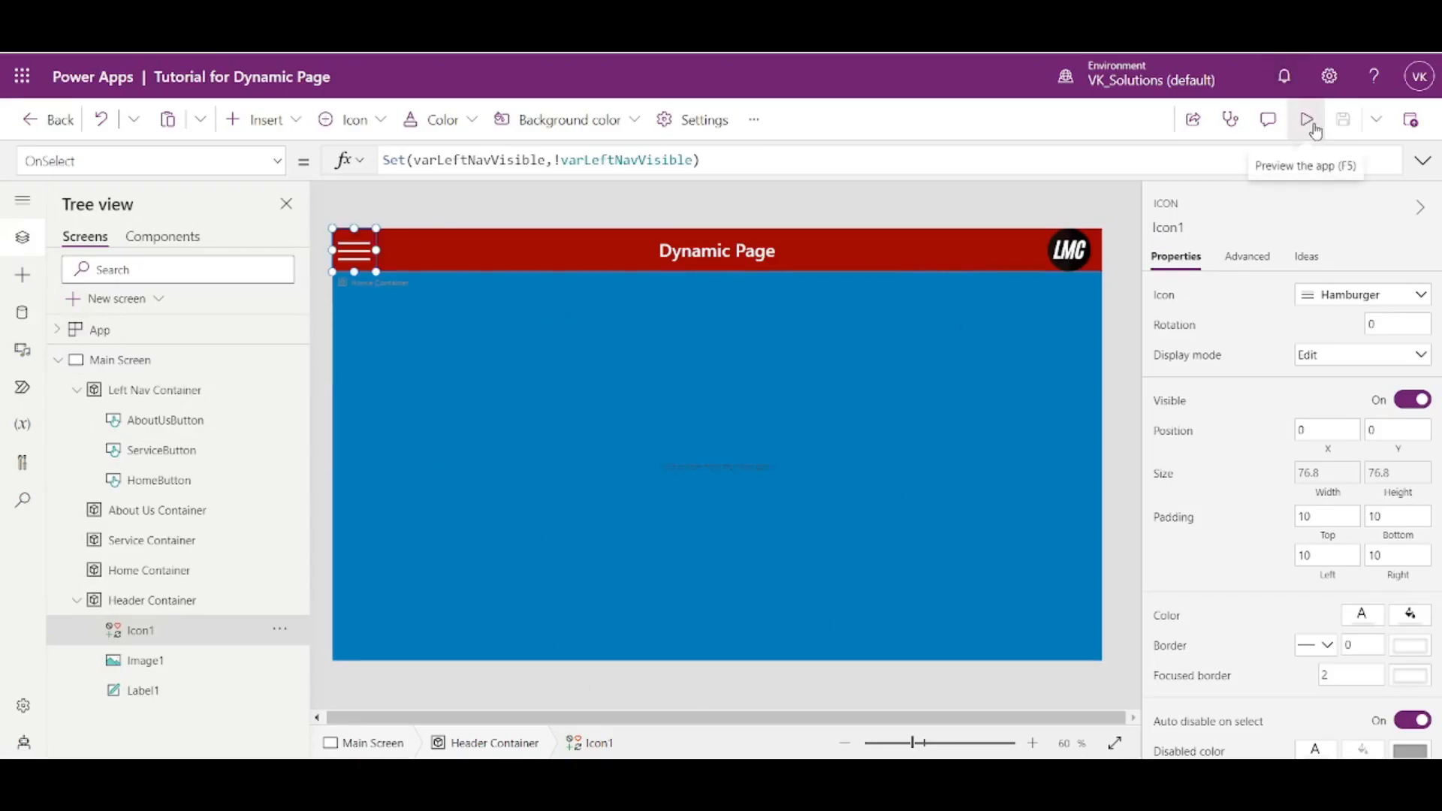
key("alt")
key("alt")
left_click(346, 263, "alt")
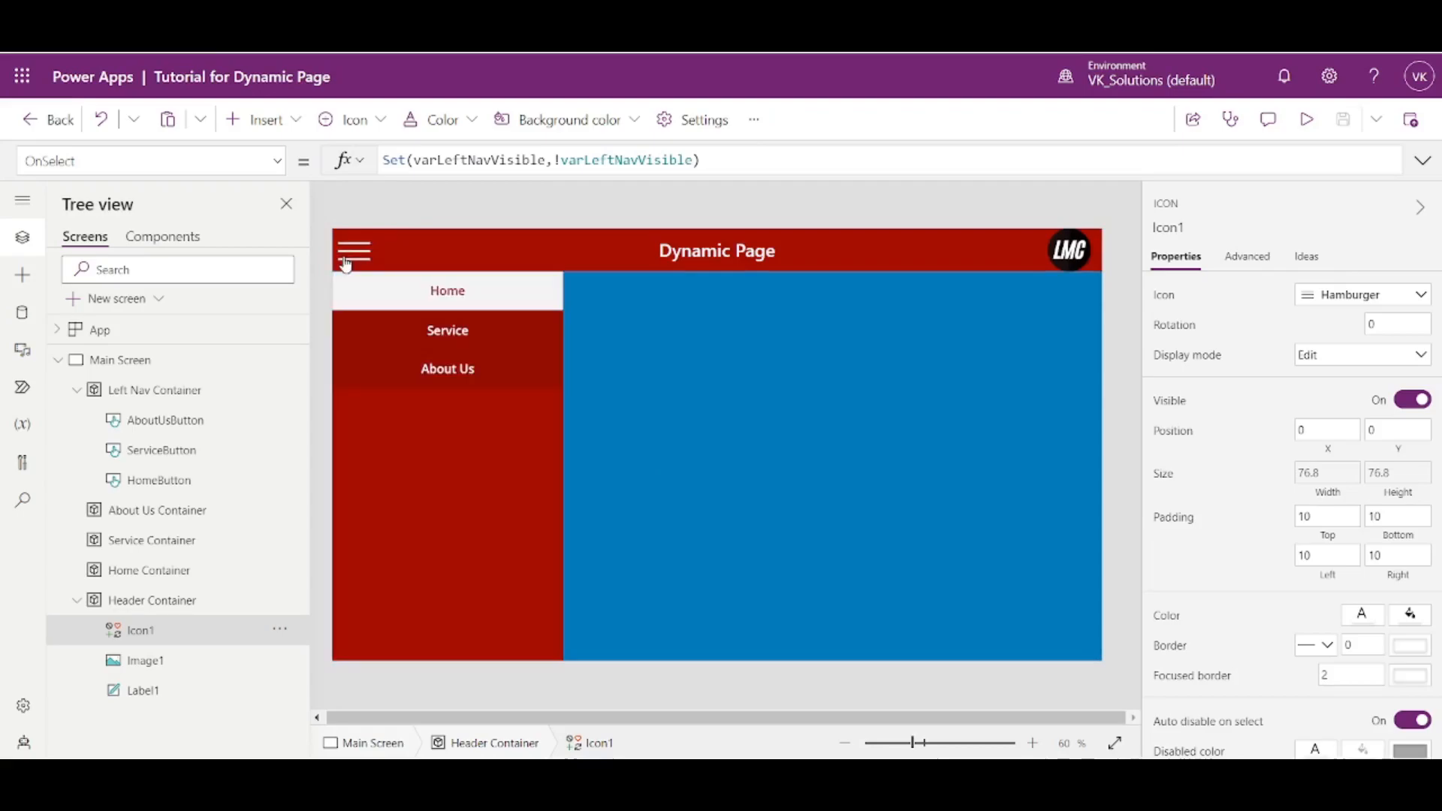
key("alt")
left_click(460, 301)
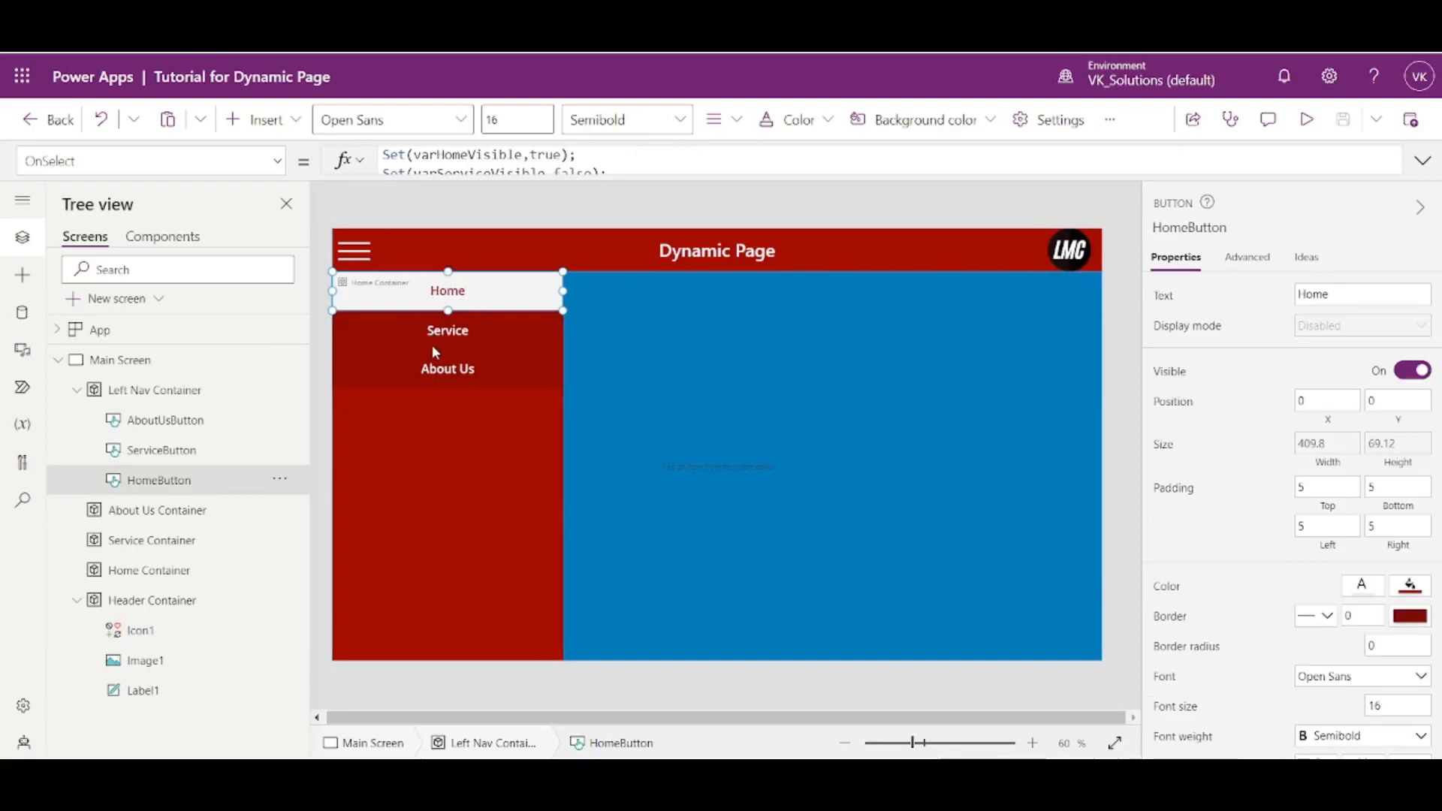
left_click(451, 350, "alt")
left_click(361, 250, "alt")
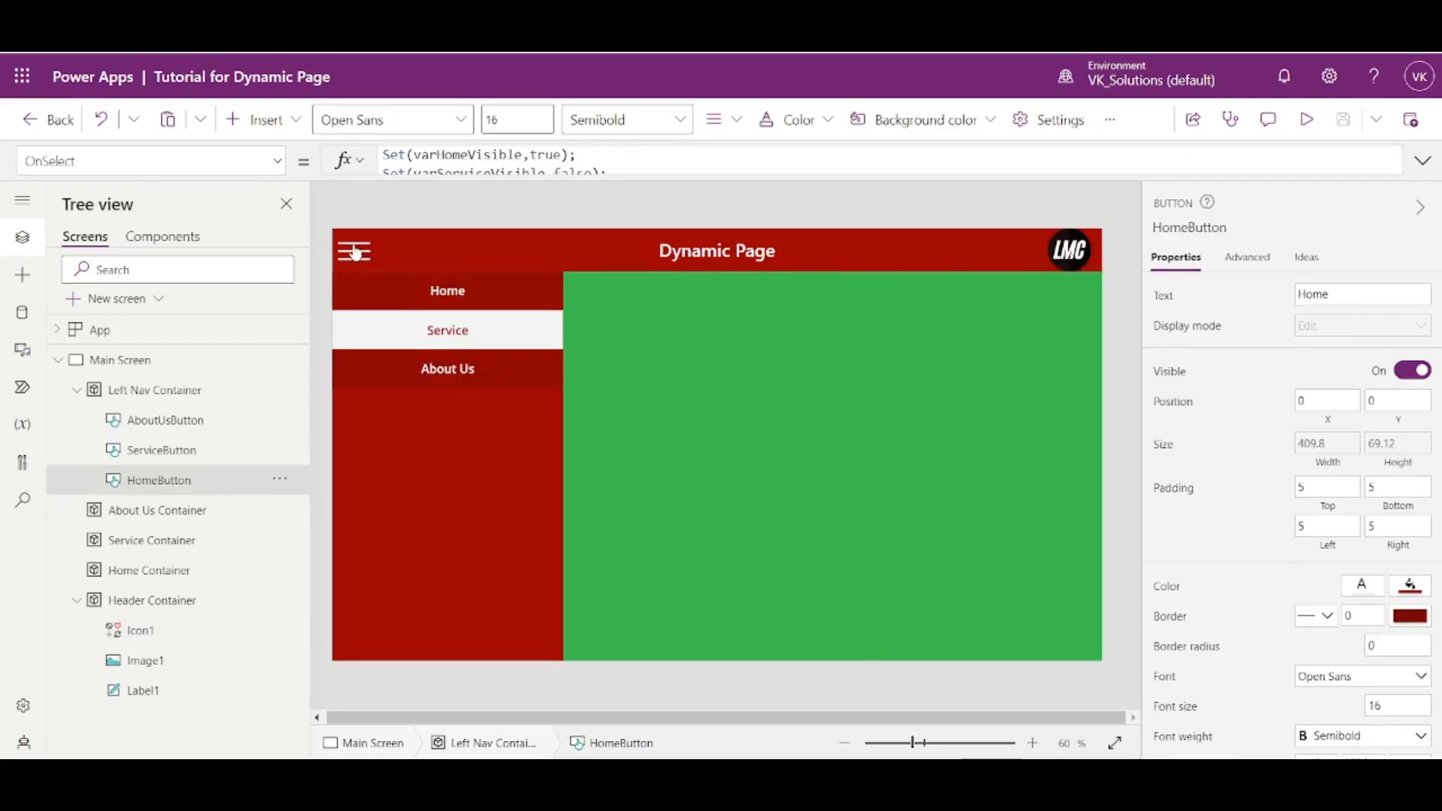
- Set FocusedBorderThickness to 0 for the Home, Service and About Us buttons together
left_click(447, 329, "shift")
left_click(447, 368, "shift")
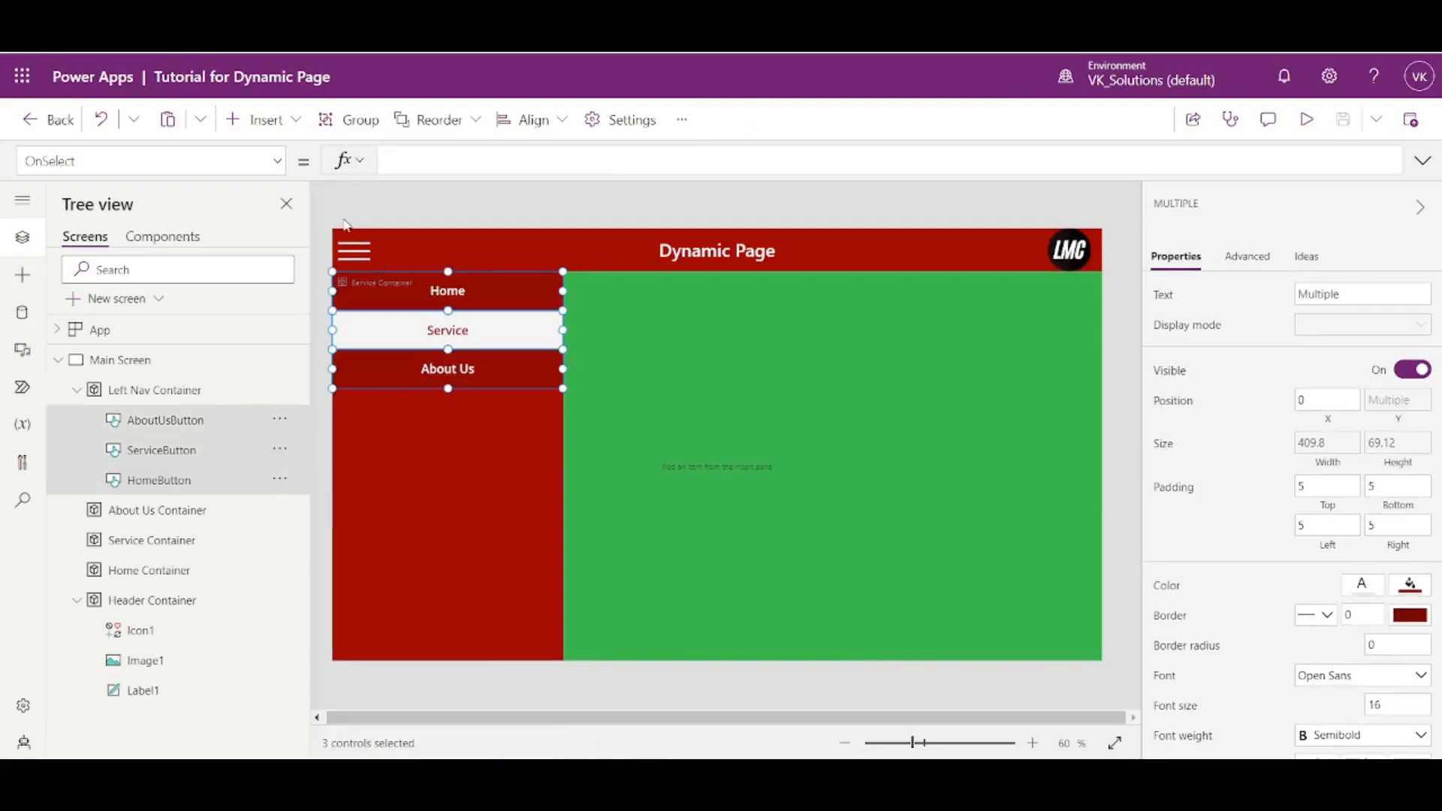
left_click(274, 165)
scroll(104, 270, "up", 6)
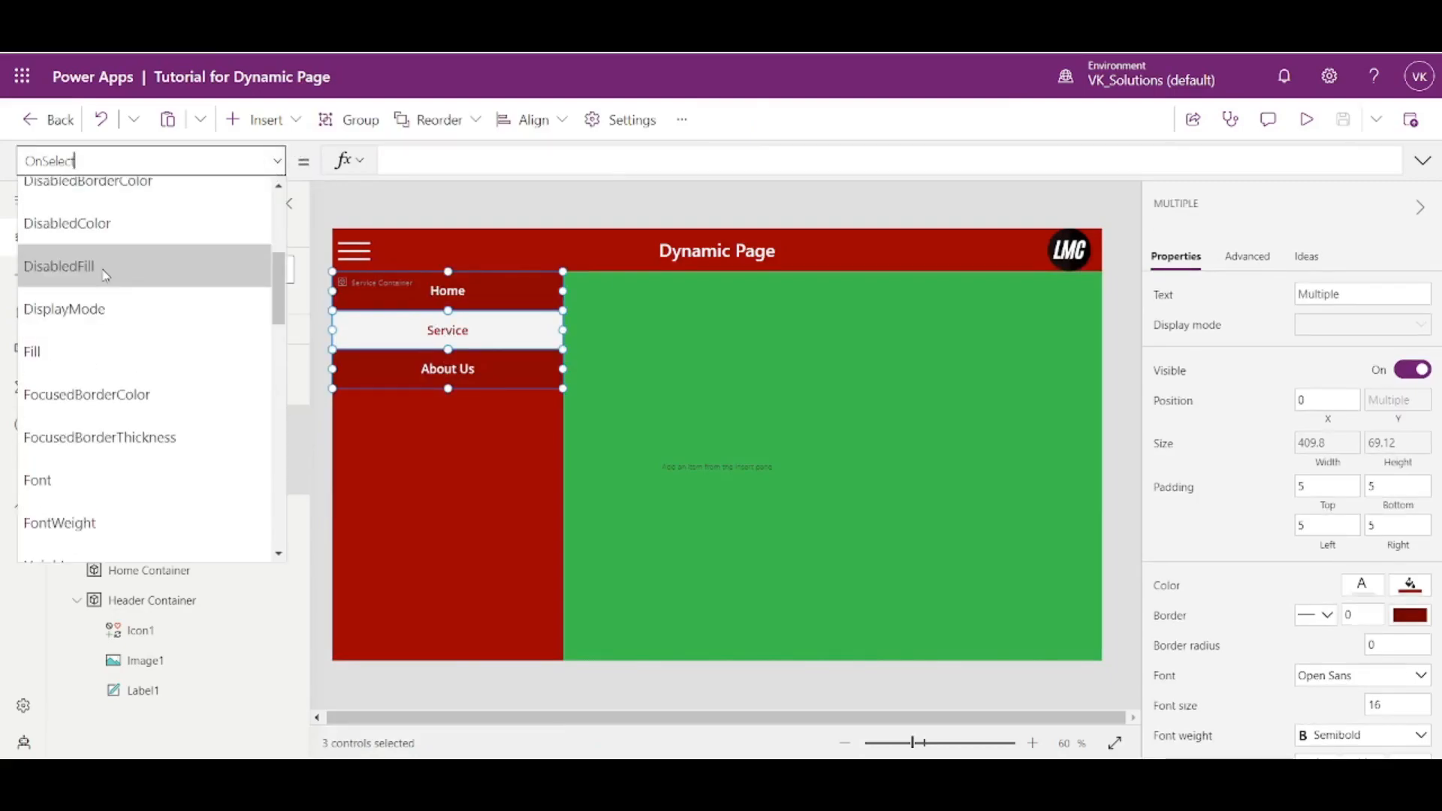
scroll(113, 350, "up", 4)
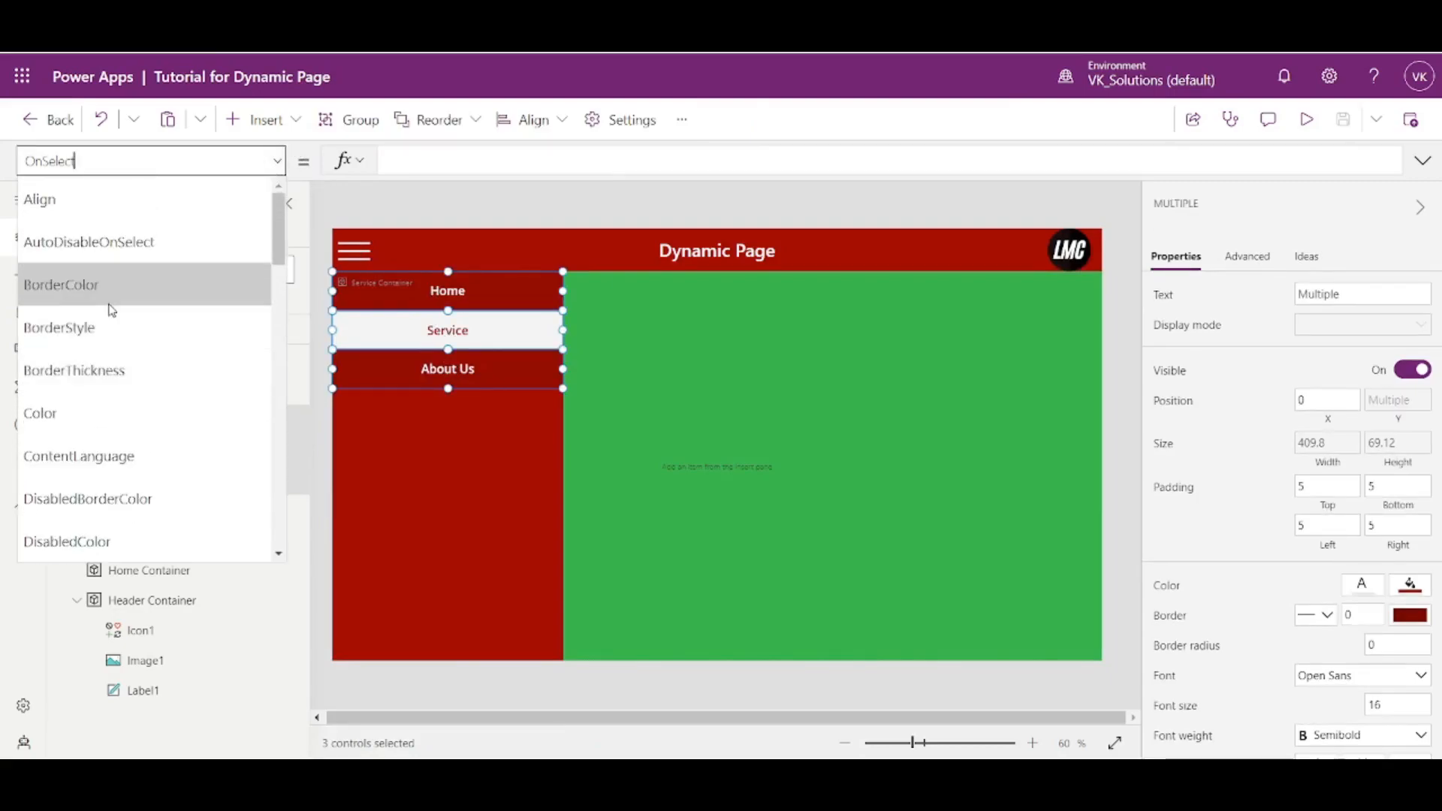
scroll(117, 348, "down", 8)
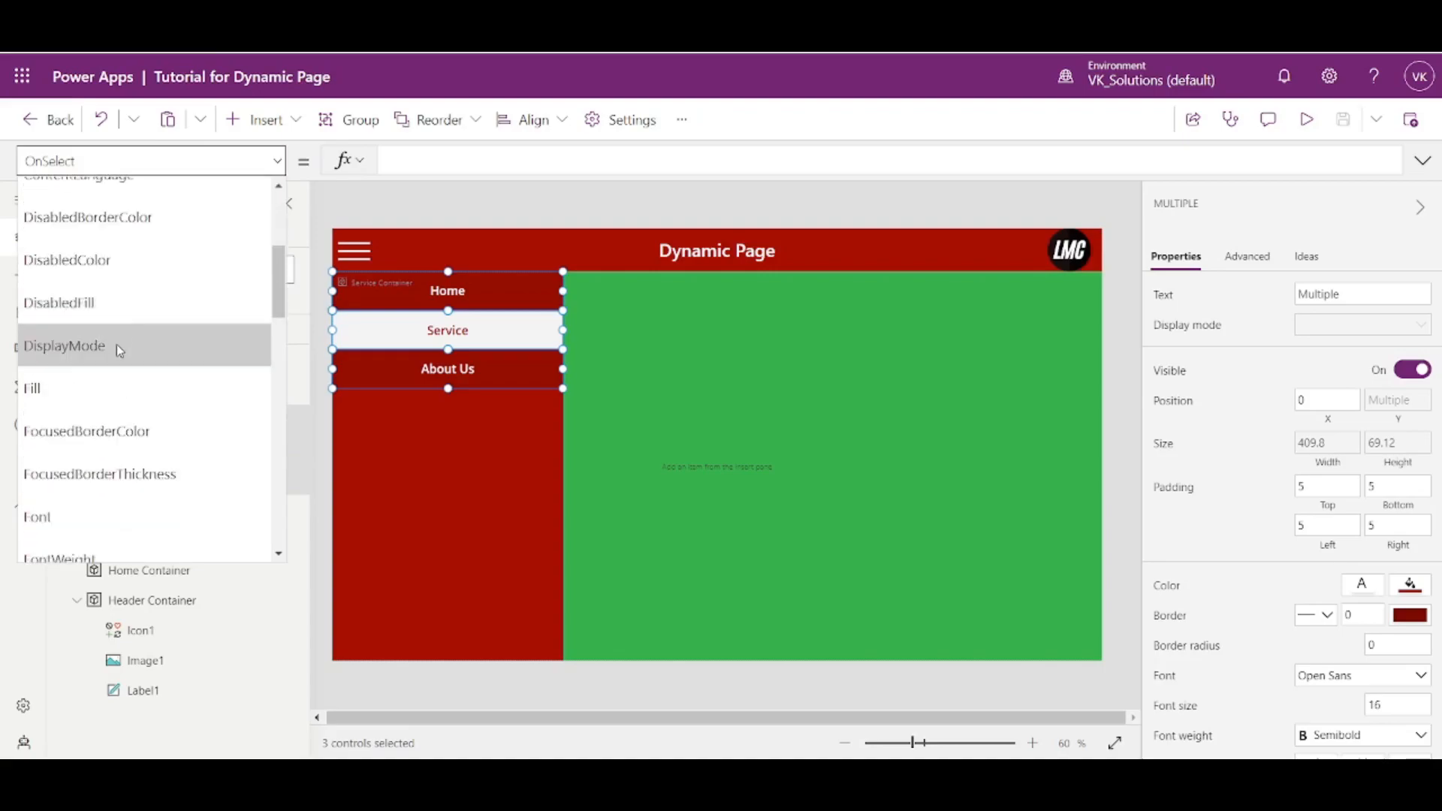
left_click(113, 474)
left_click_drag(405, 161, 363, 161)
type("0")
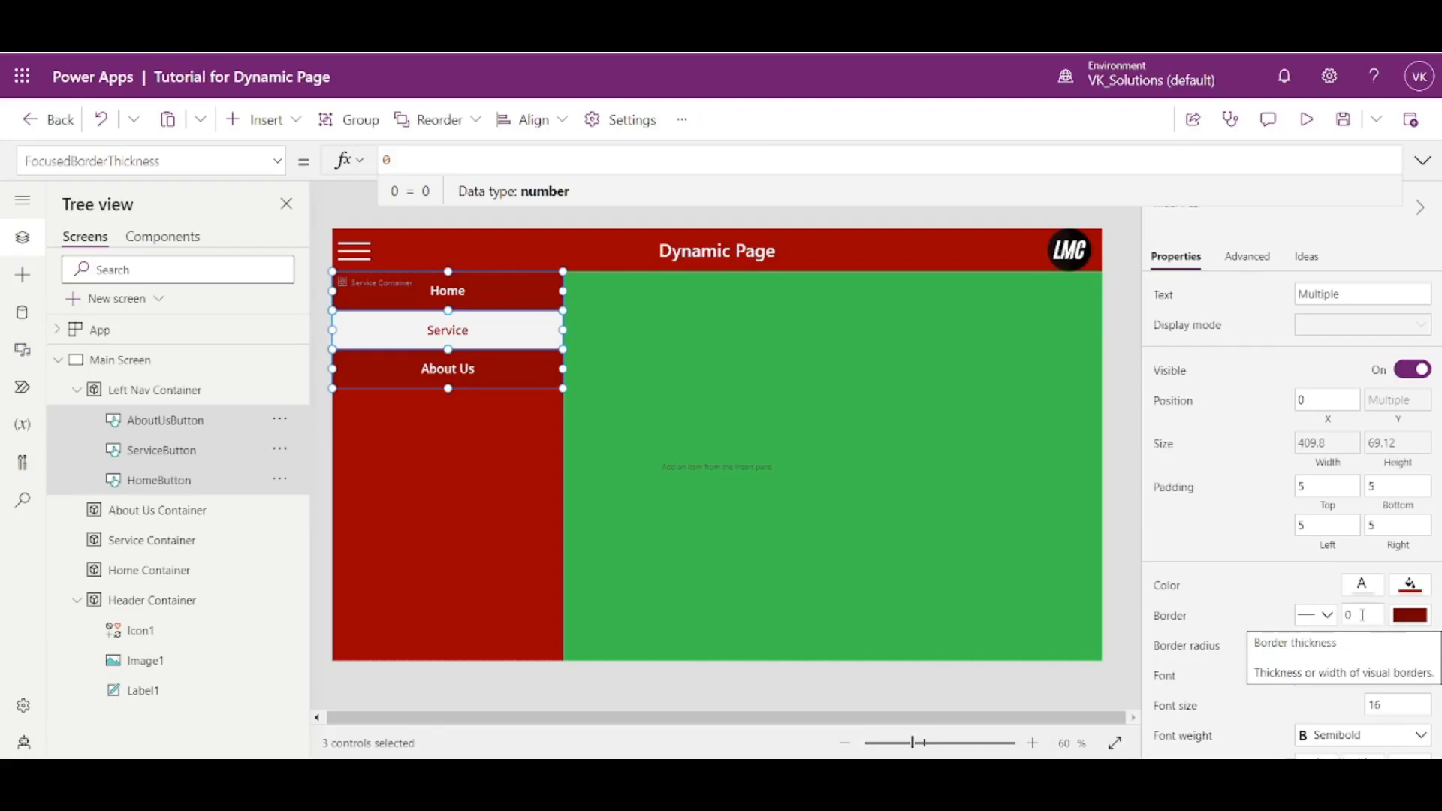
left_click(1124, 408)
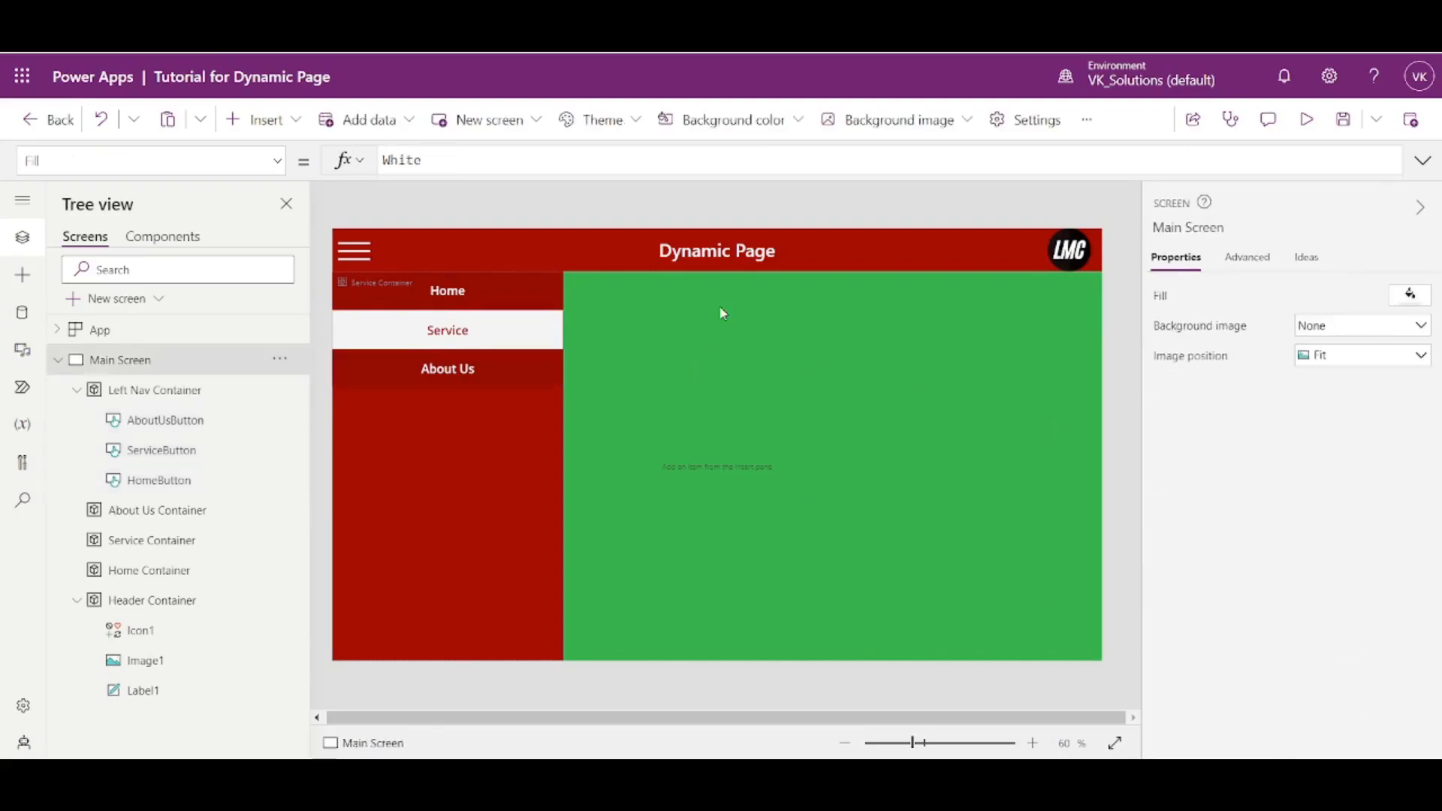
- Preview the app again, choose Home, Service and About Us through the left navigation to check the button borders, and exit the preview
left_click(1307, 119)
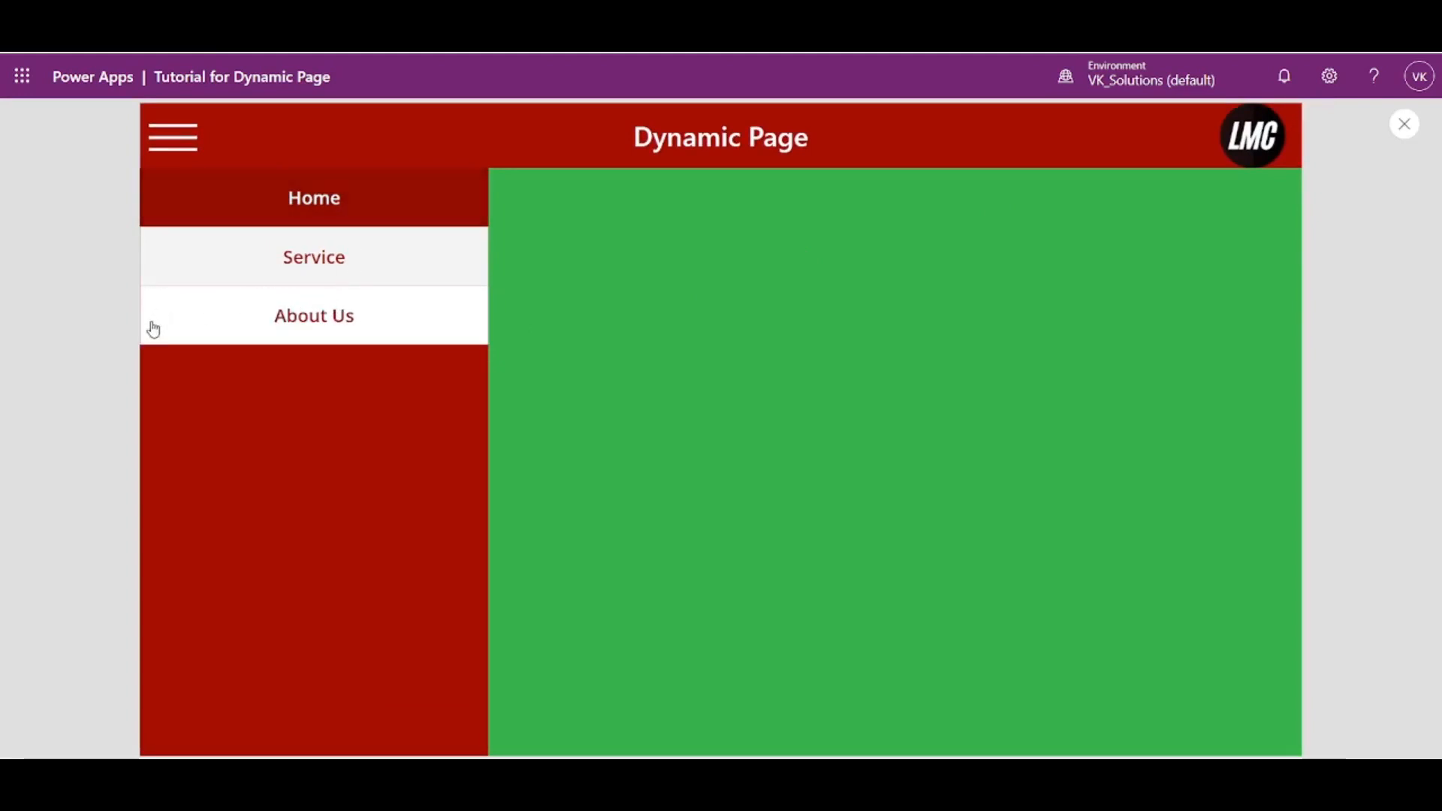
left_click(384, 214)
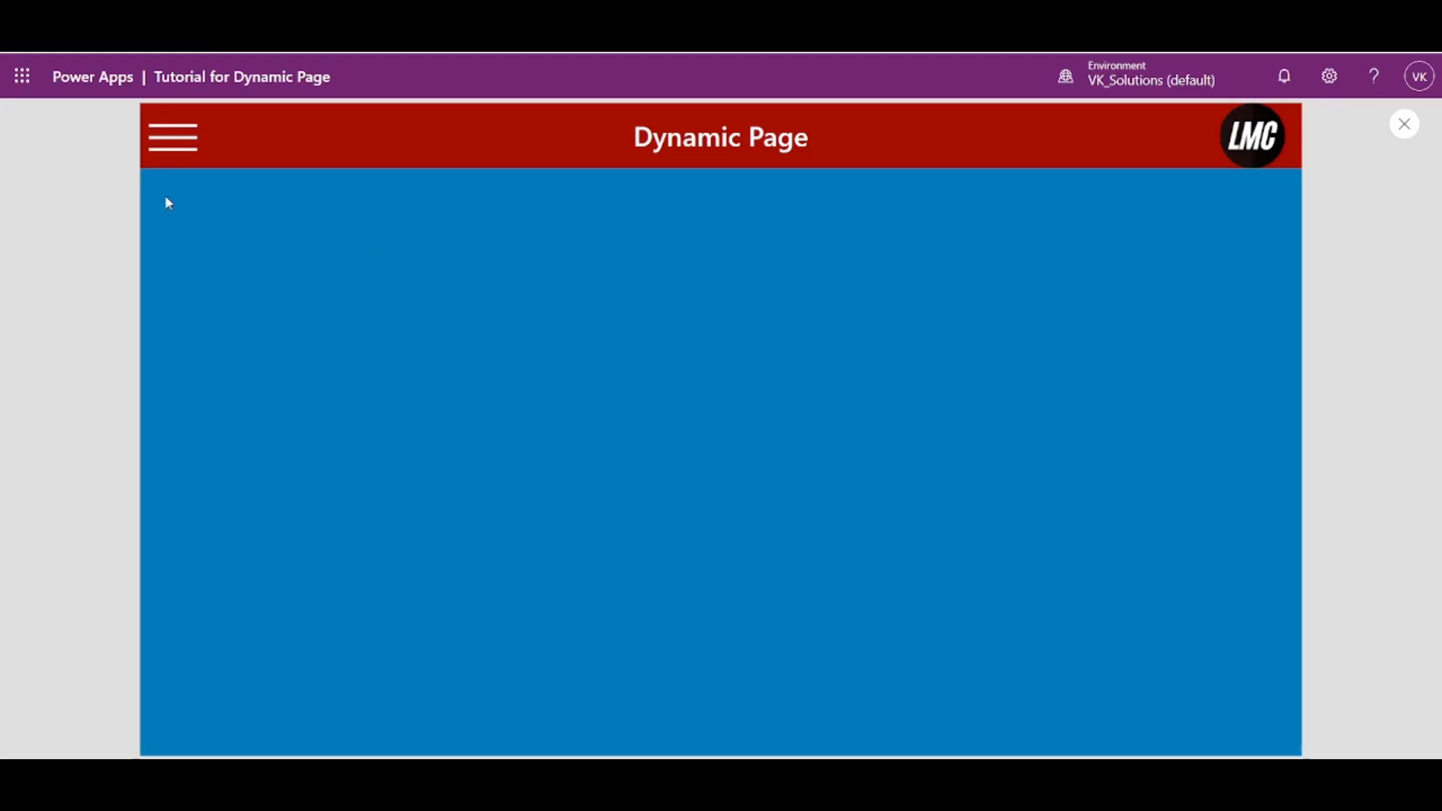
left_click(159, 141)
left_click(272, 276)
left_click(162, 138)
left_click(272, 302)
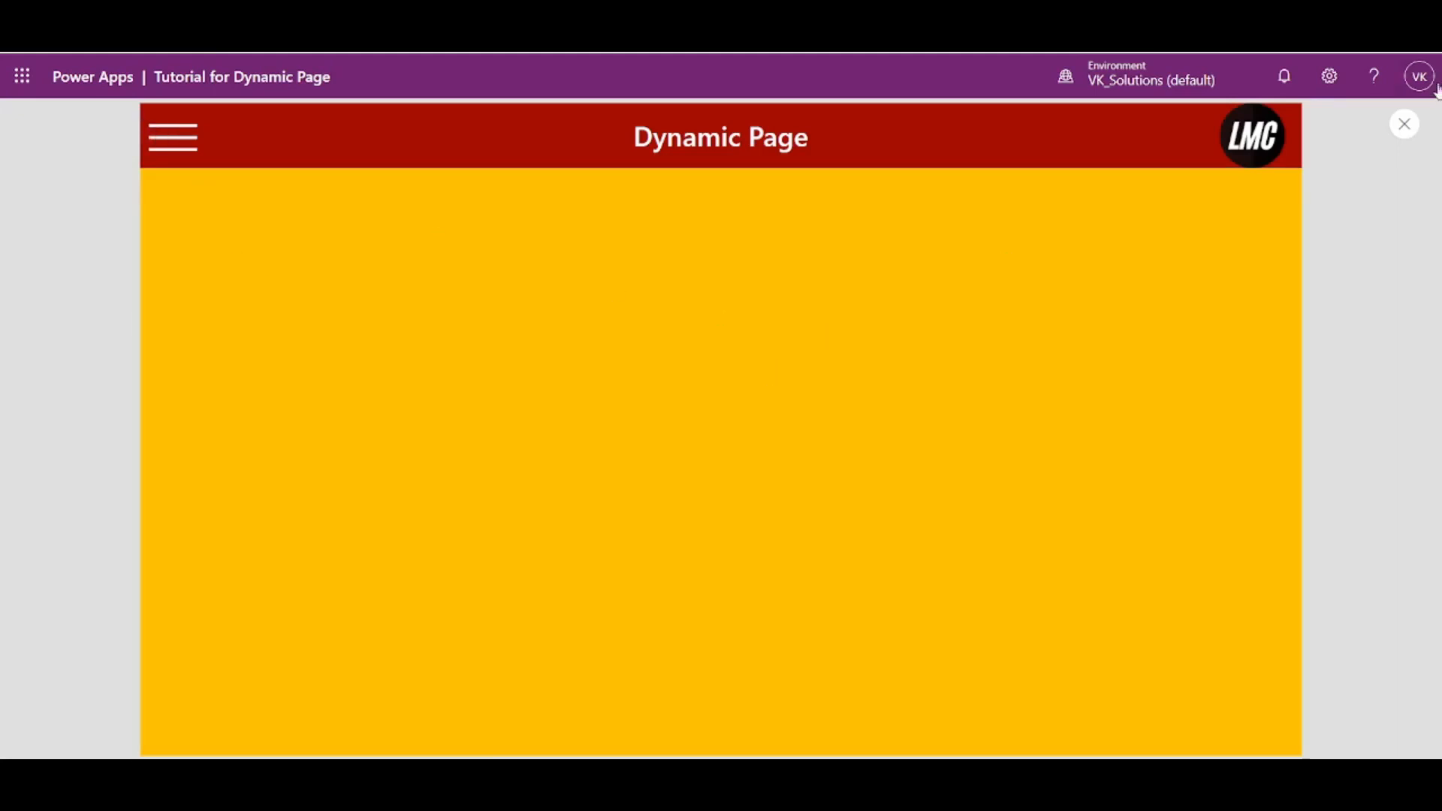
left_click(1416, 138)
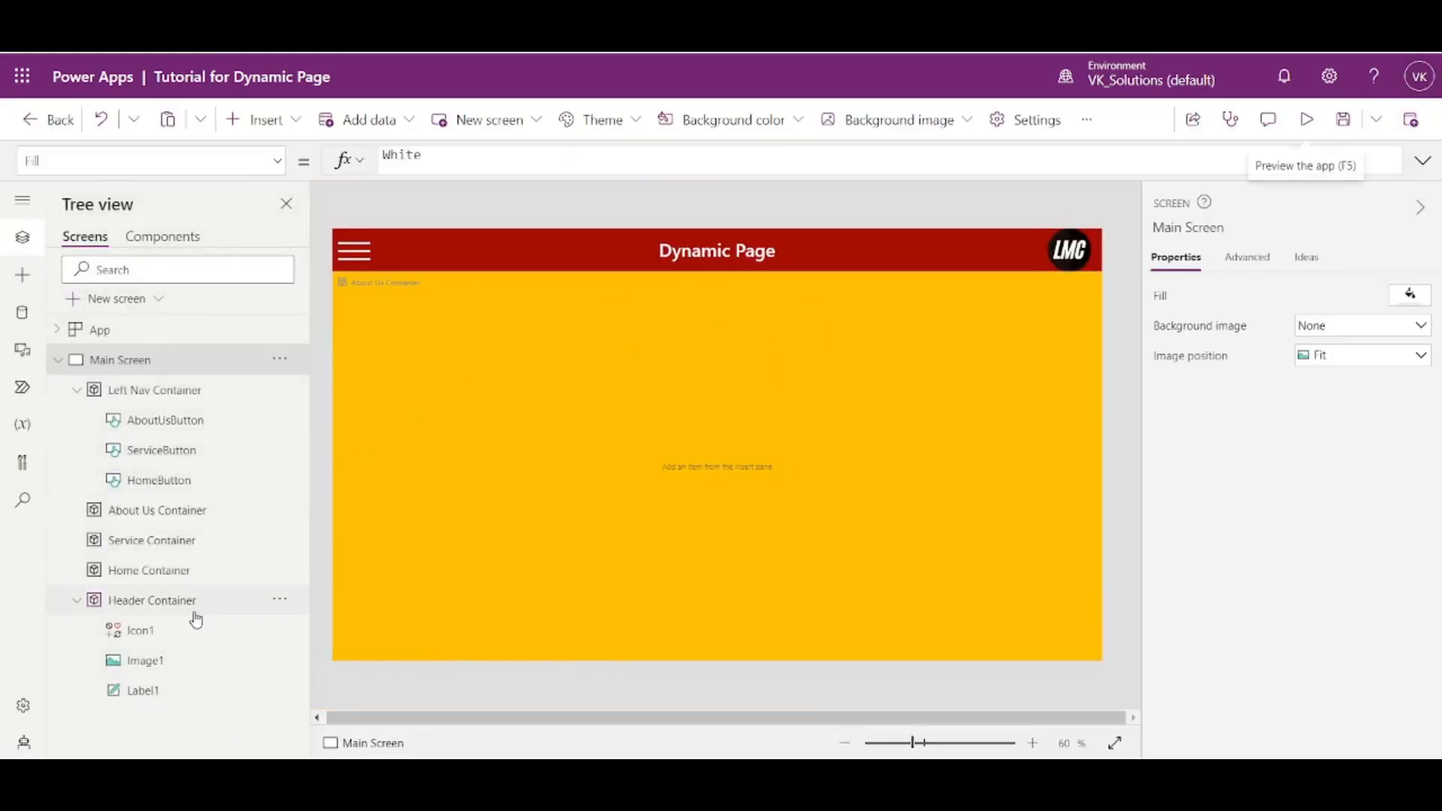
- Insert a text label into the Home Container and set its font size to 30
left_click(180, 572)
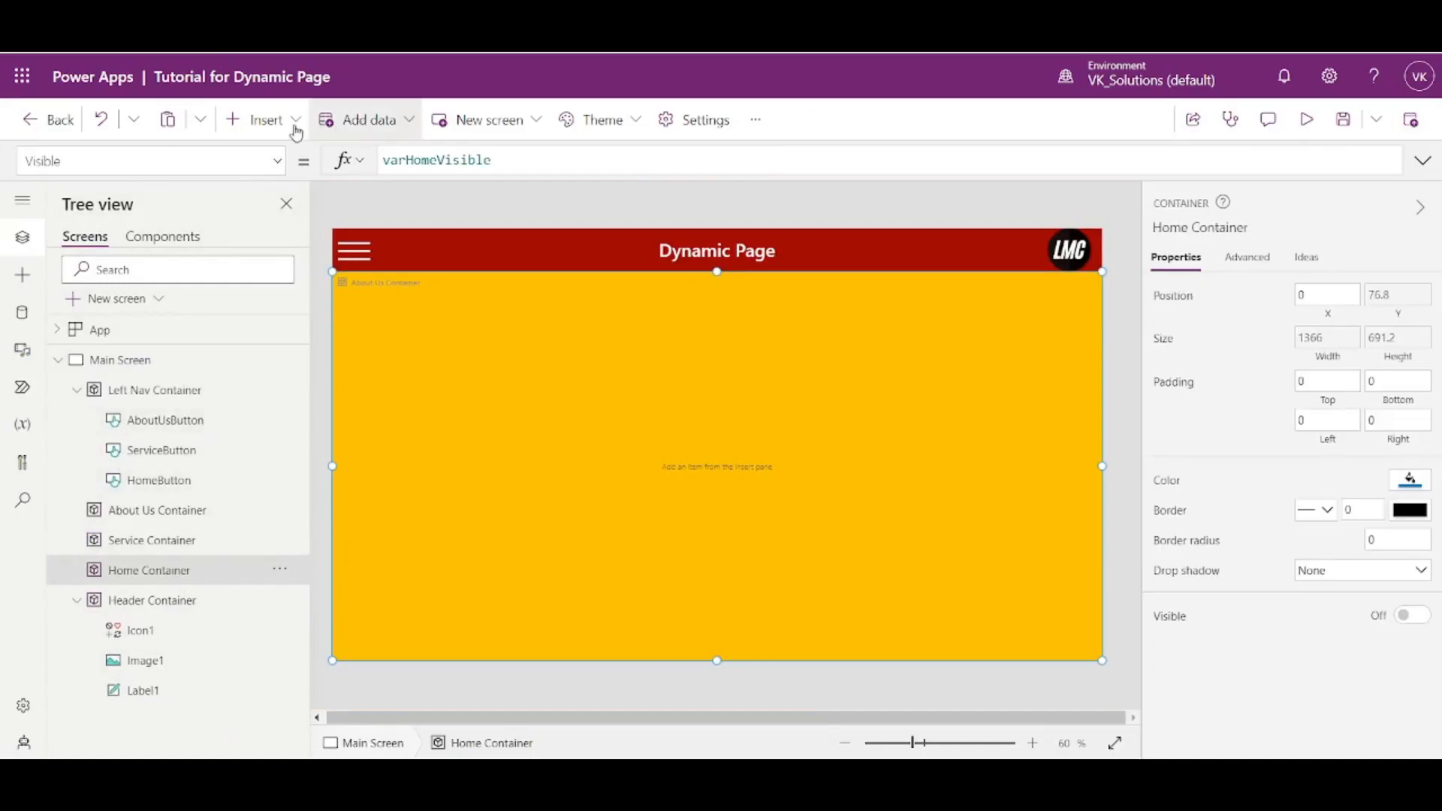
left_click(264, 120)
left_click(320, 251)
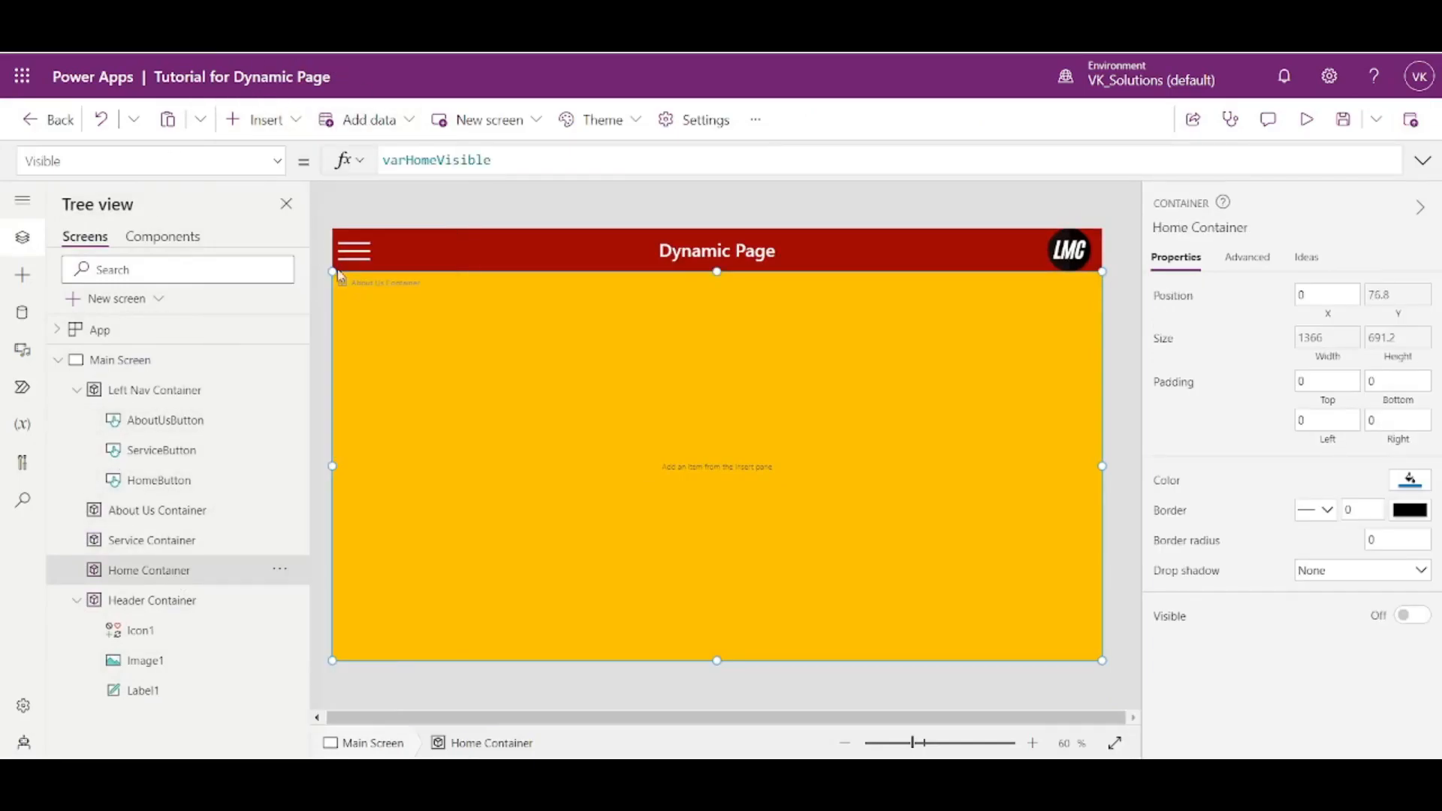
left_click_drag(1396, 356, 1322, 365)
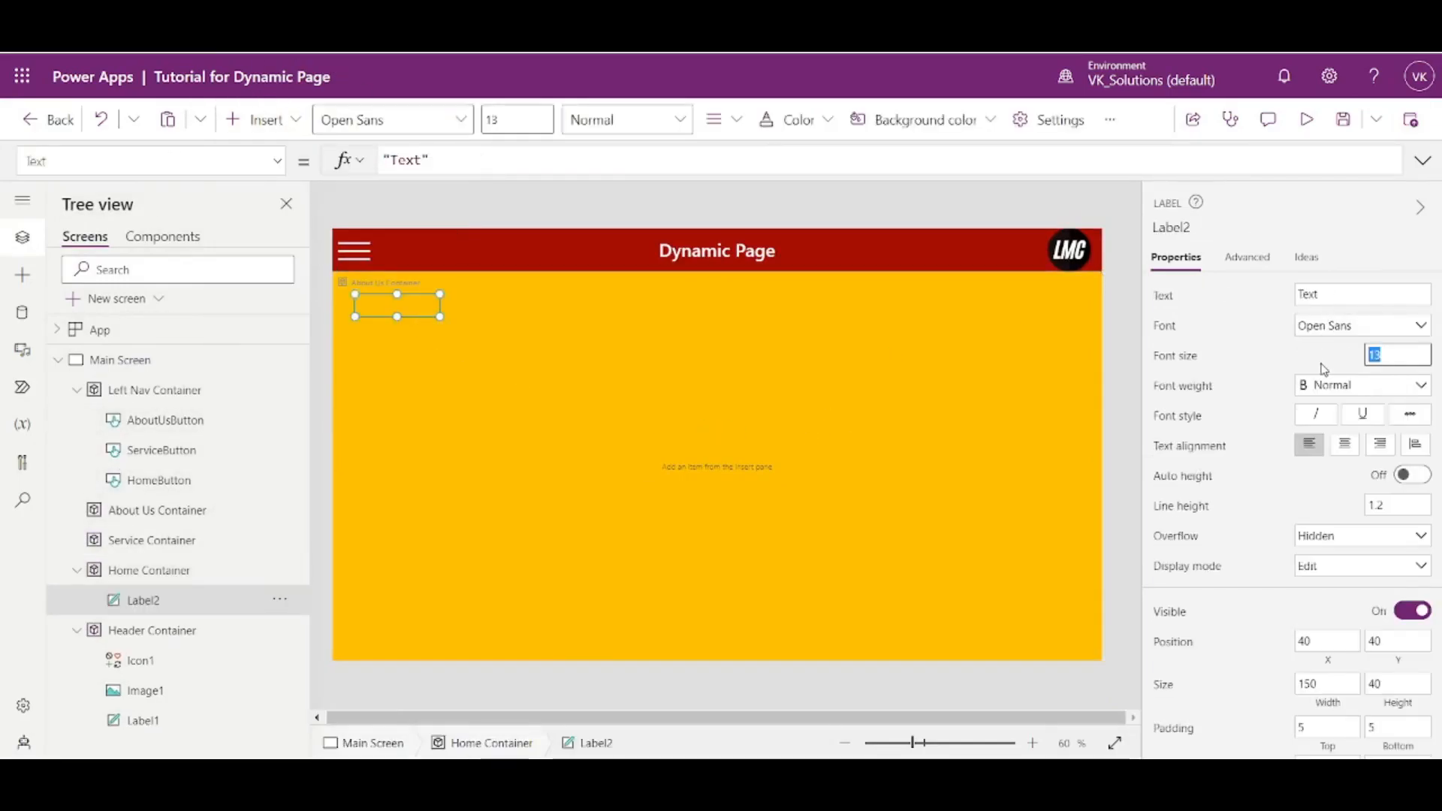
key("BackSpace")
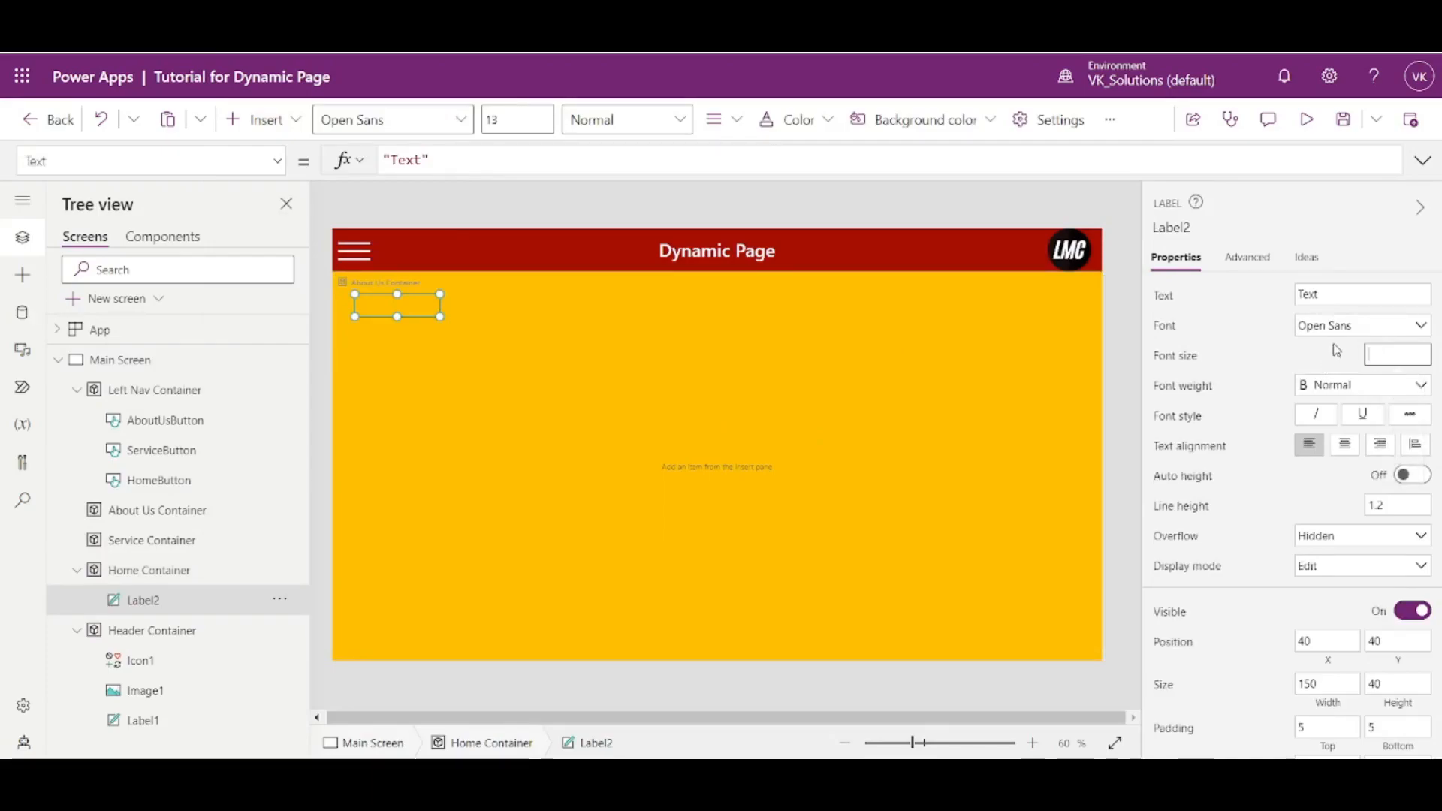
type("30")
left_click(1283, 515)
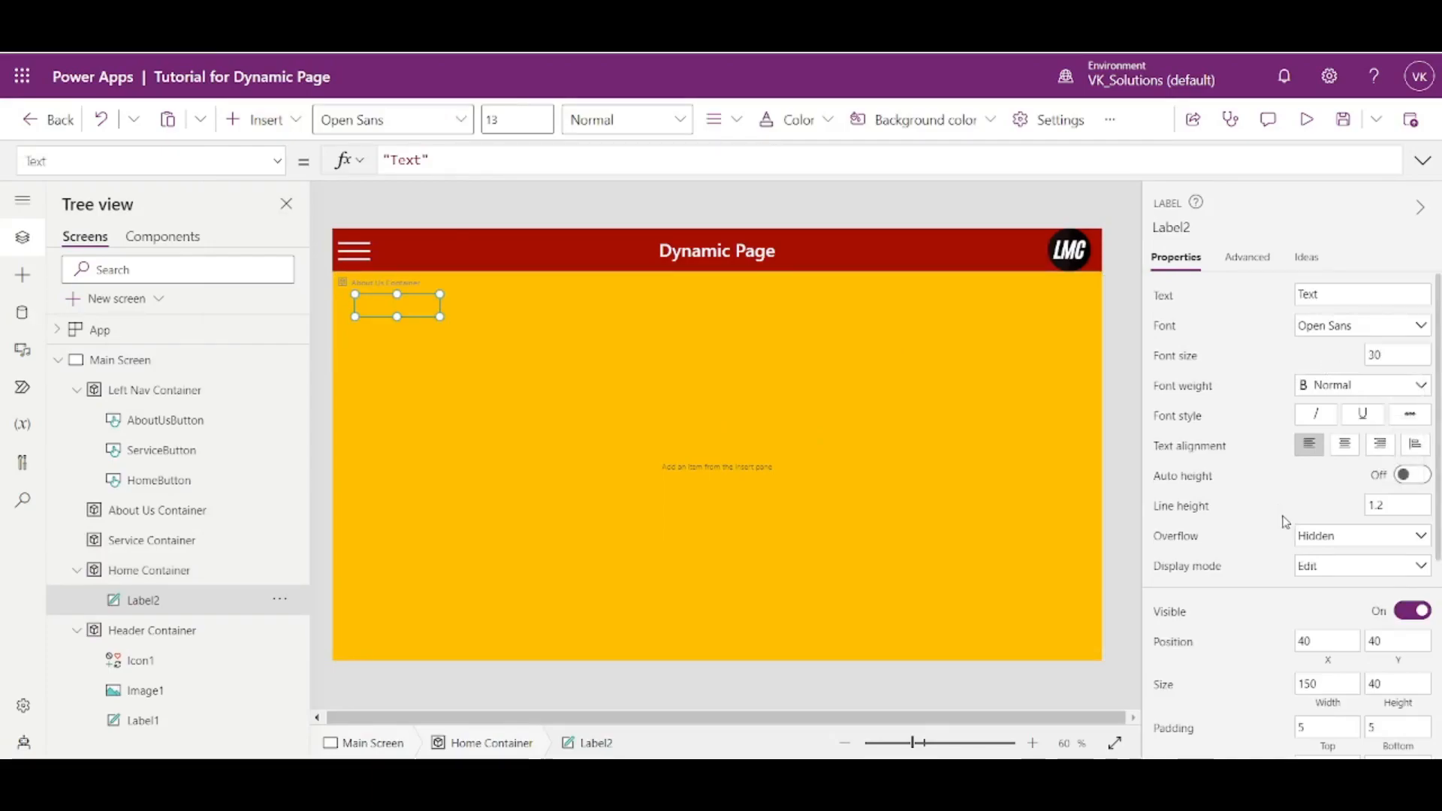
- Set the text of the Home Container's label to "Home Screen"
left_click_drag(1321, 295, 1294, 298)
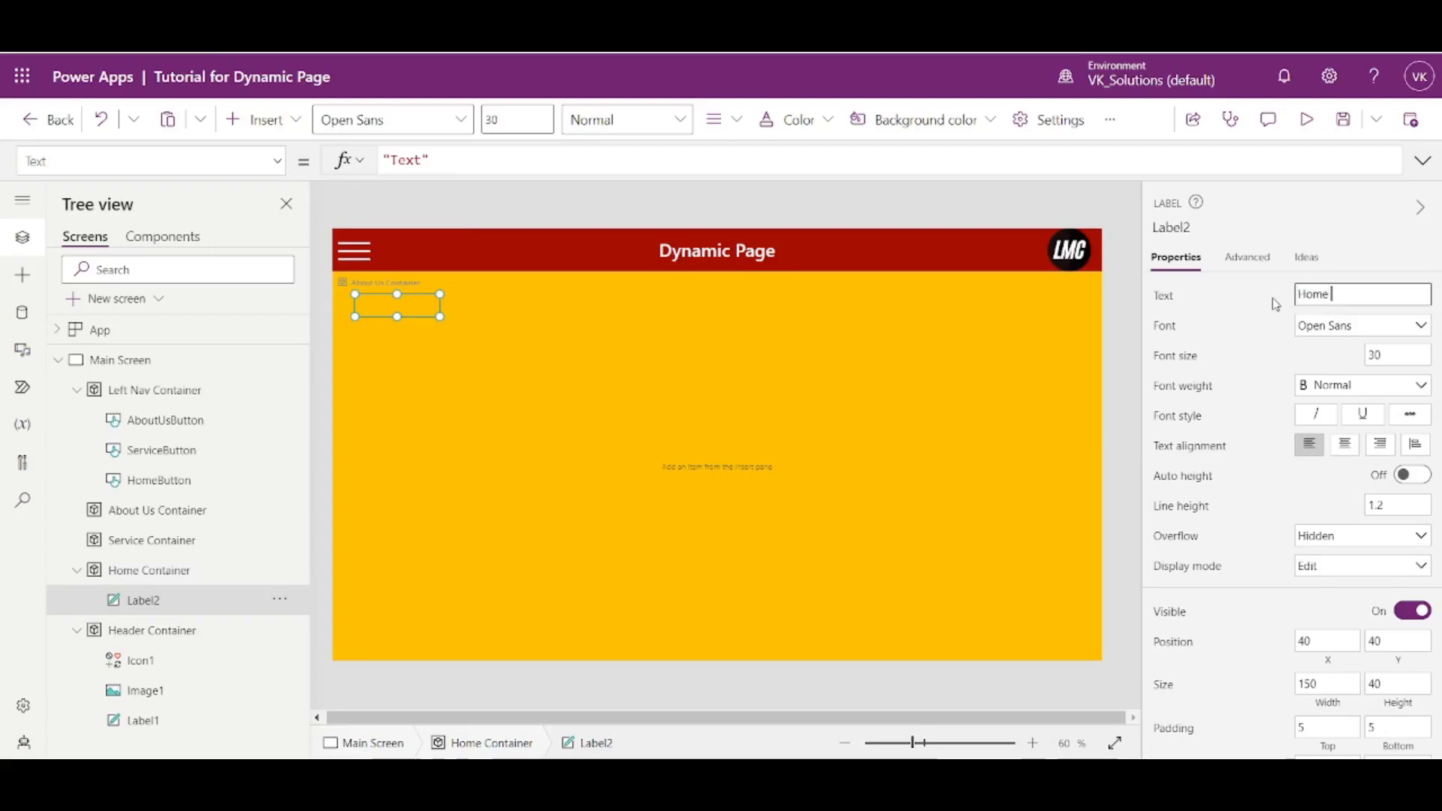
type("Home Screen")
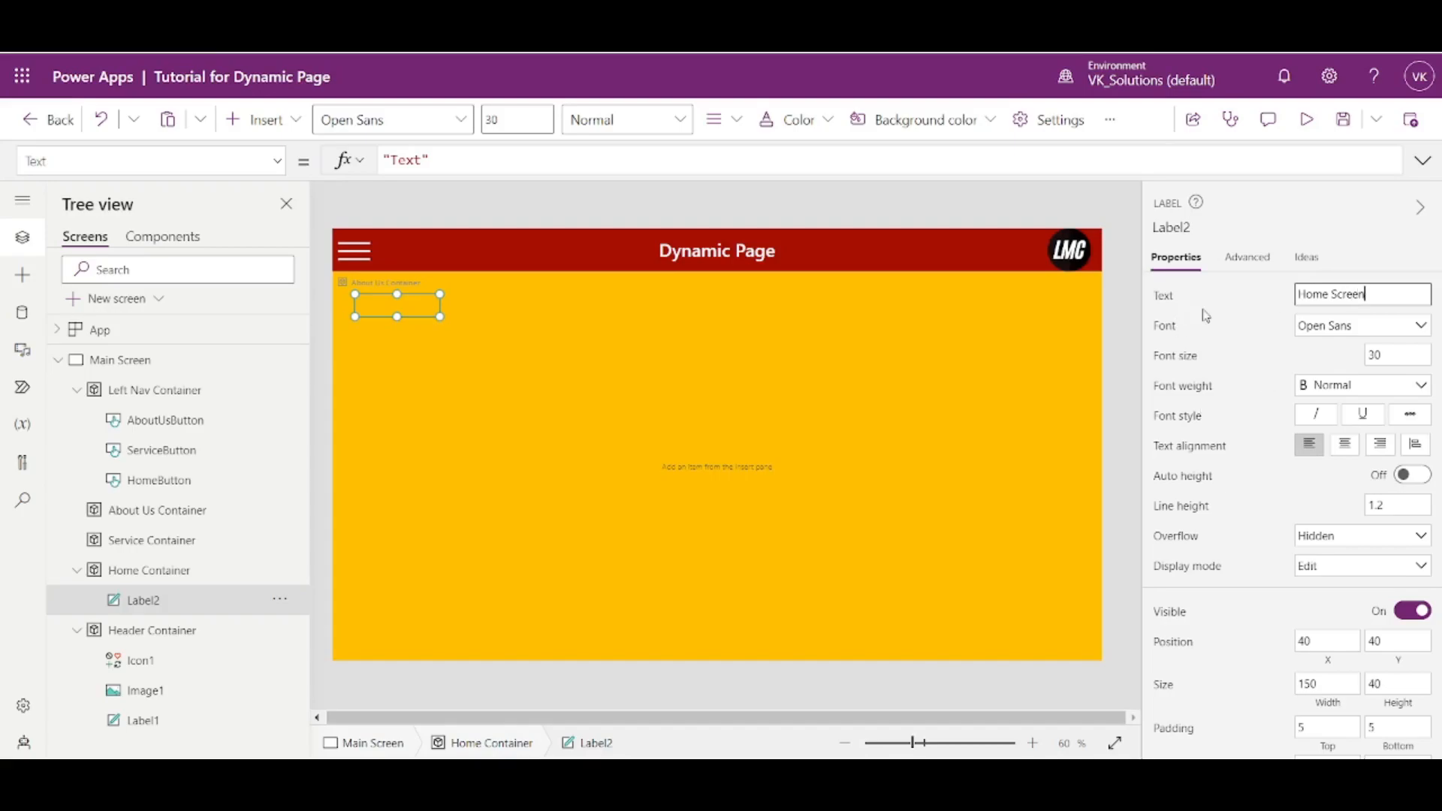
left_click(1205, 322)
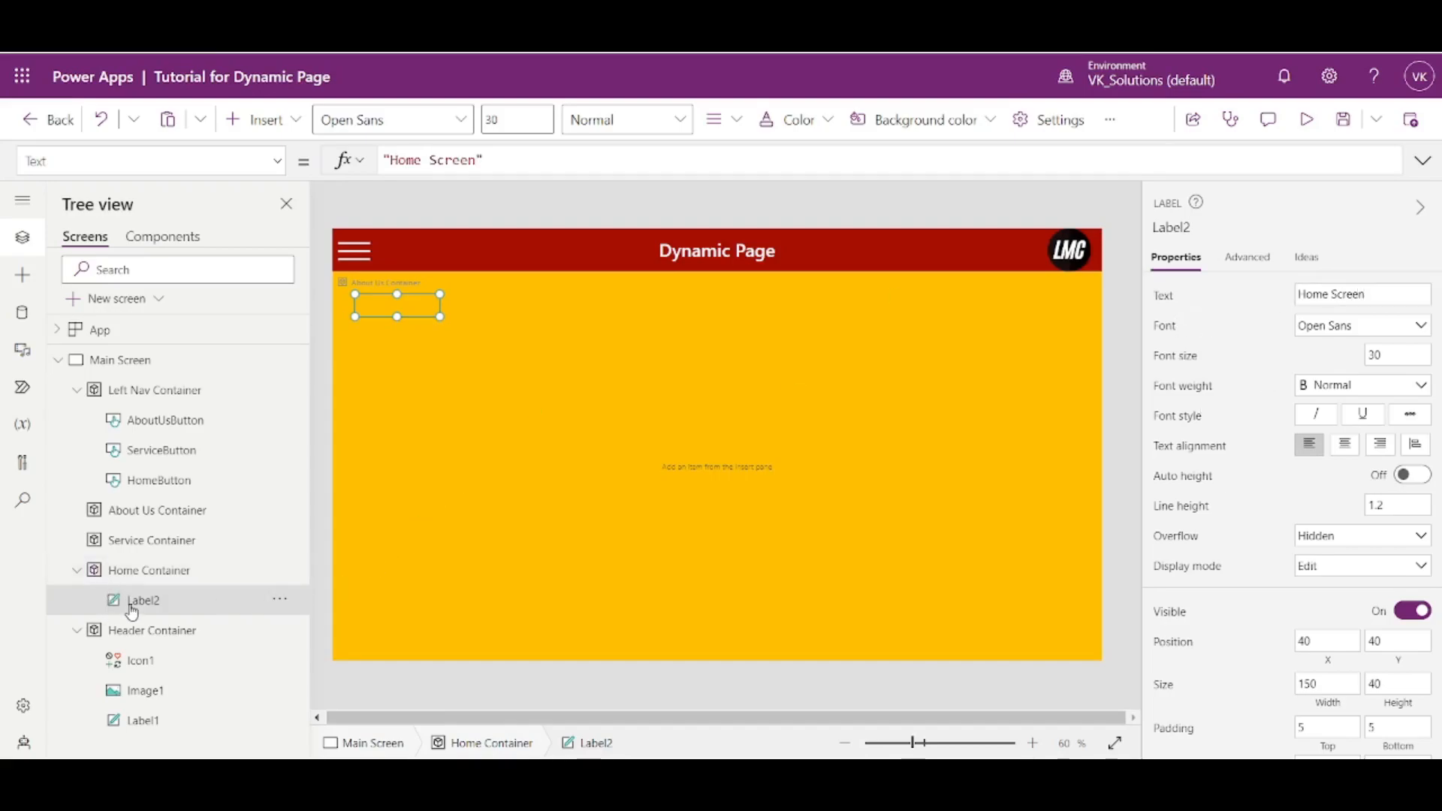
- Paste a copy of the Home Screen label into the Service Container and change its text to "Service Screen"
left_click(141, 548)
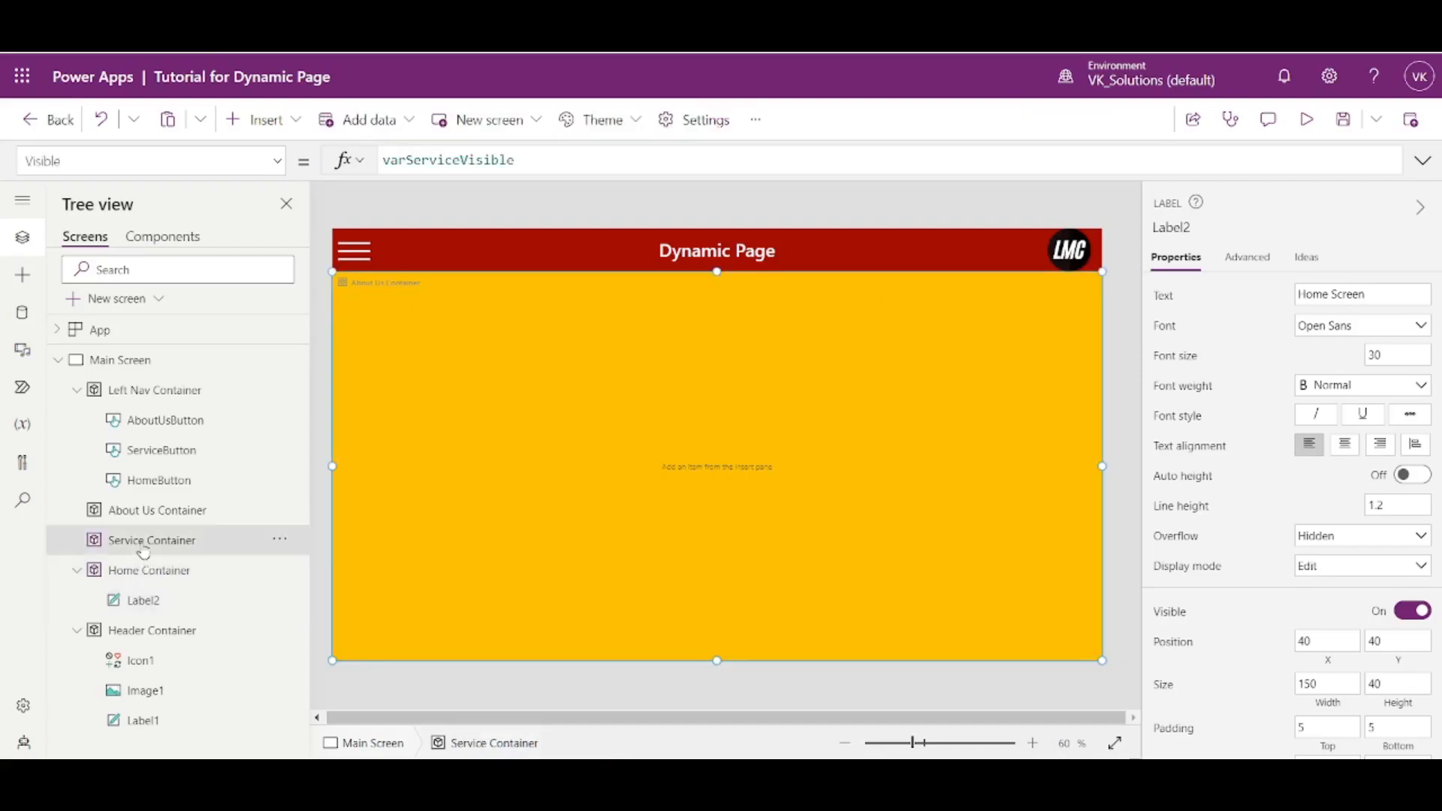
key("ctrl+v")
double_click(1327, 294)
type("Service")
left_click(1222, 336)
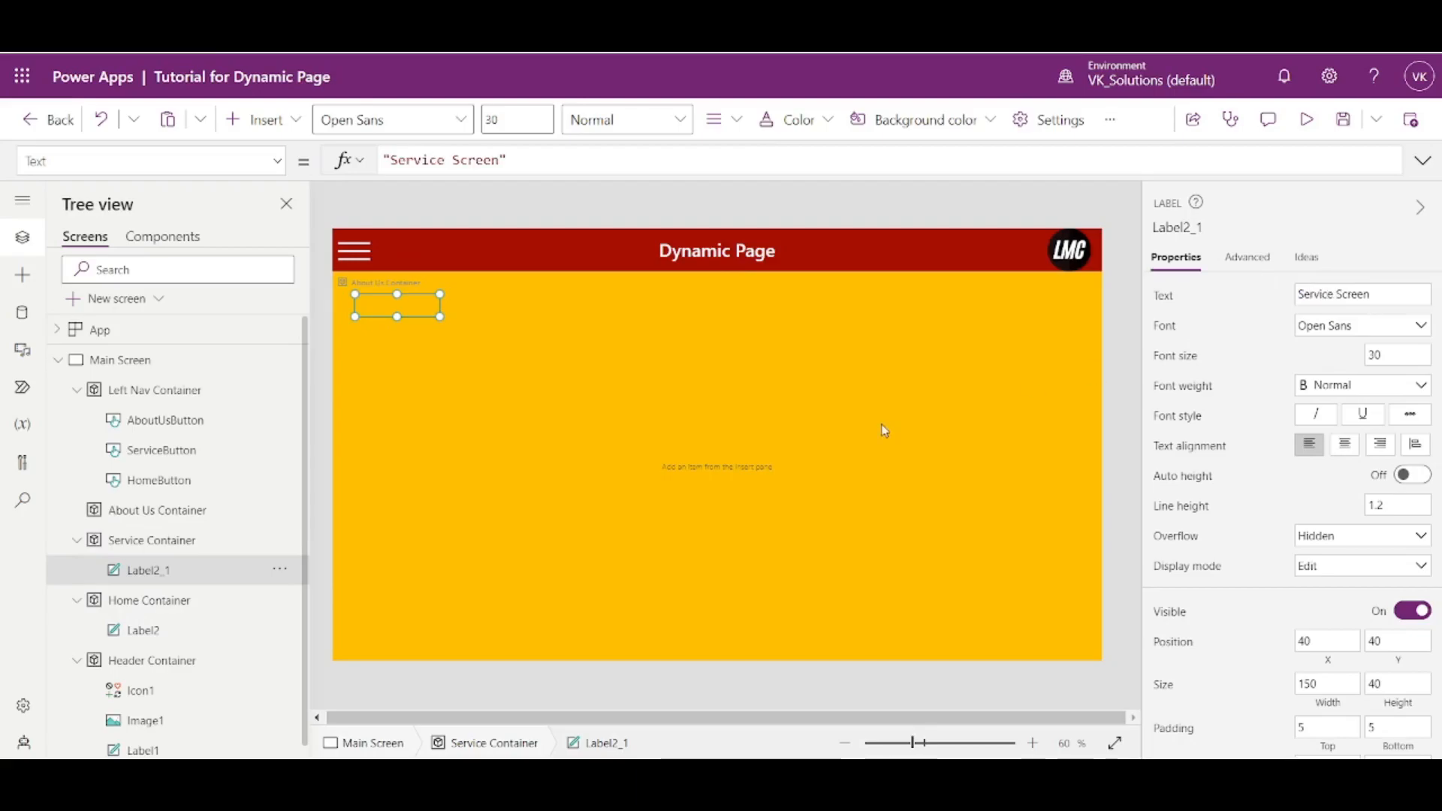
- Paste a copy of the Home Screen label into the About Us Container and change its text to "About Us Screen"
left_click(120, 516)
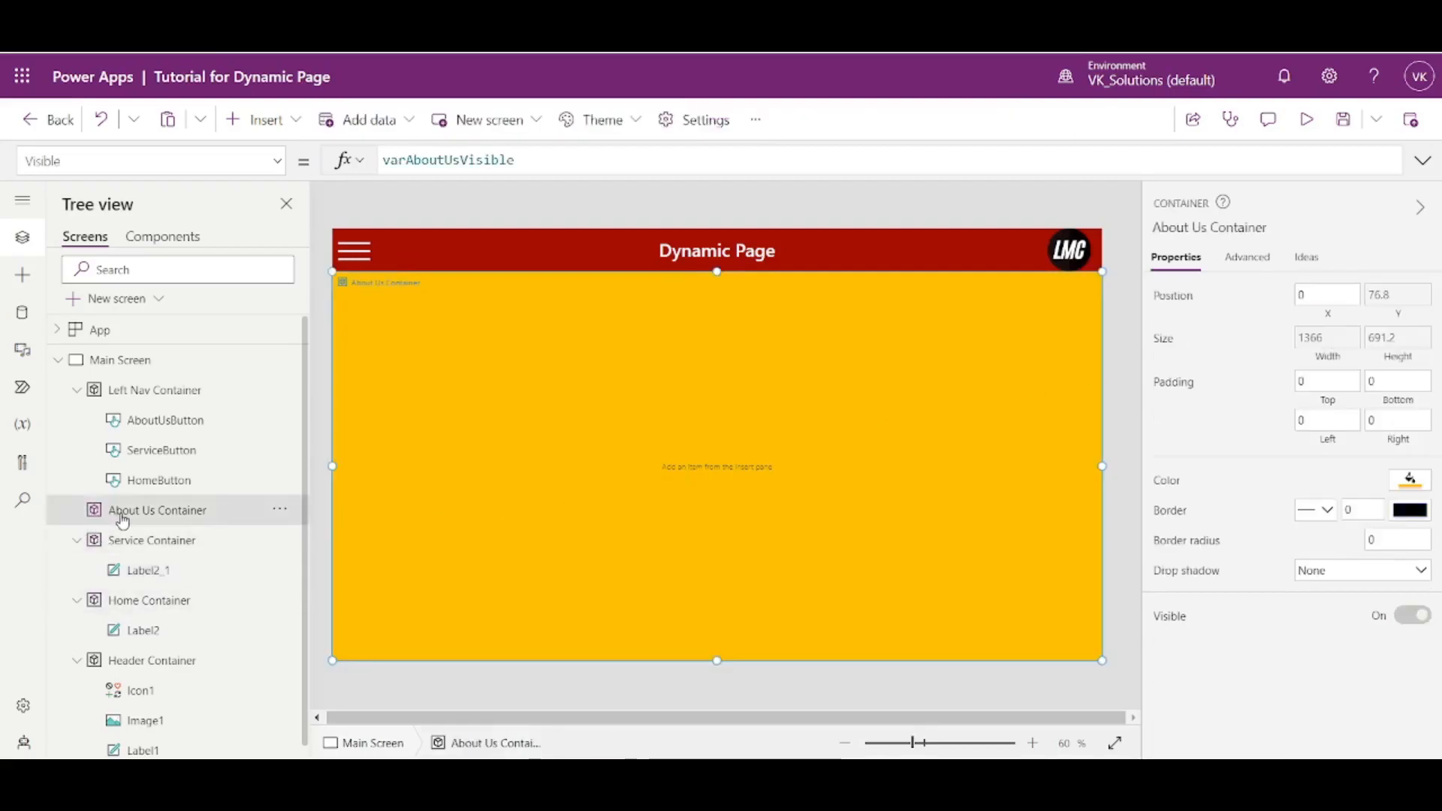
key("ctrl+v")
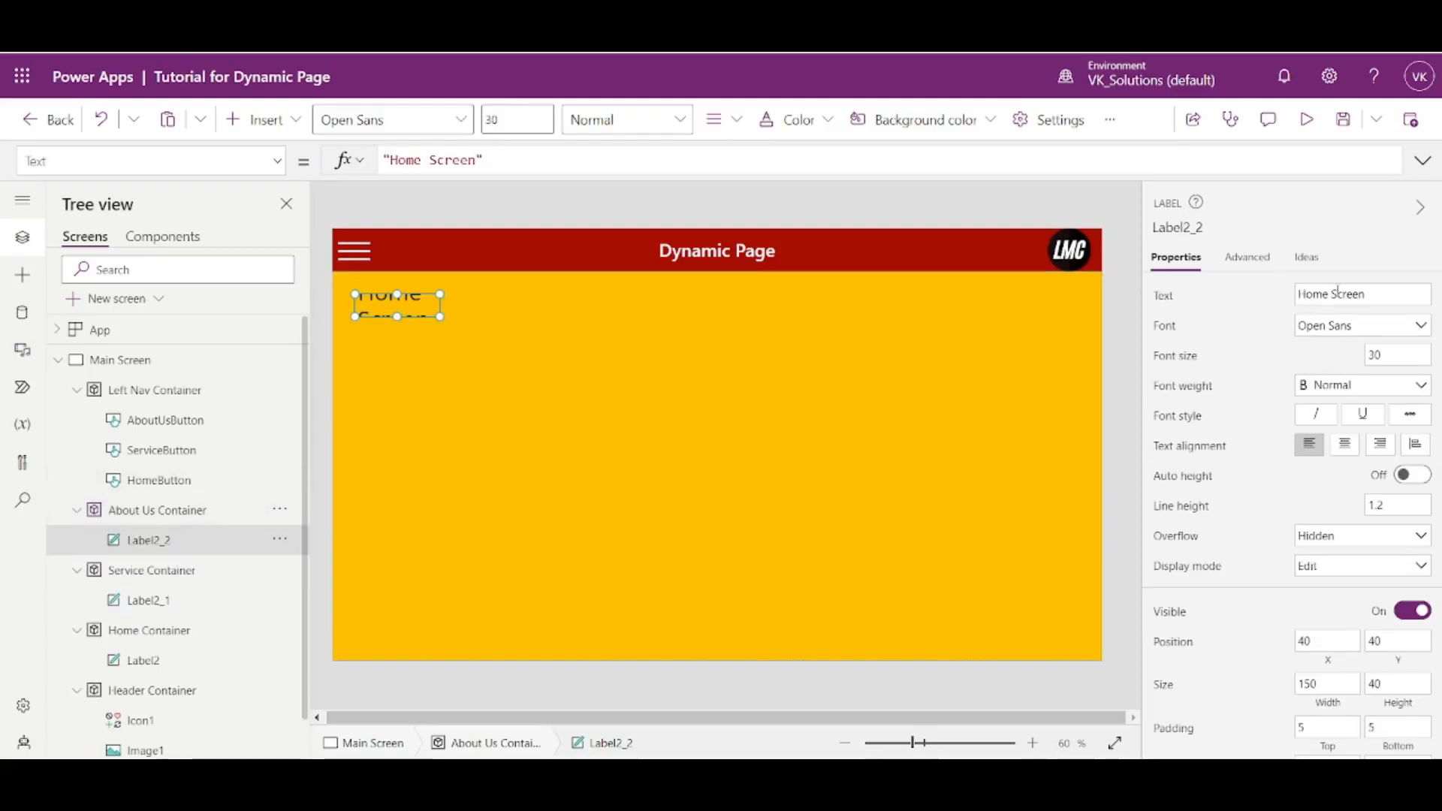
double_click(1307, 295)
type("About ")
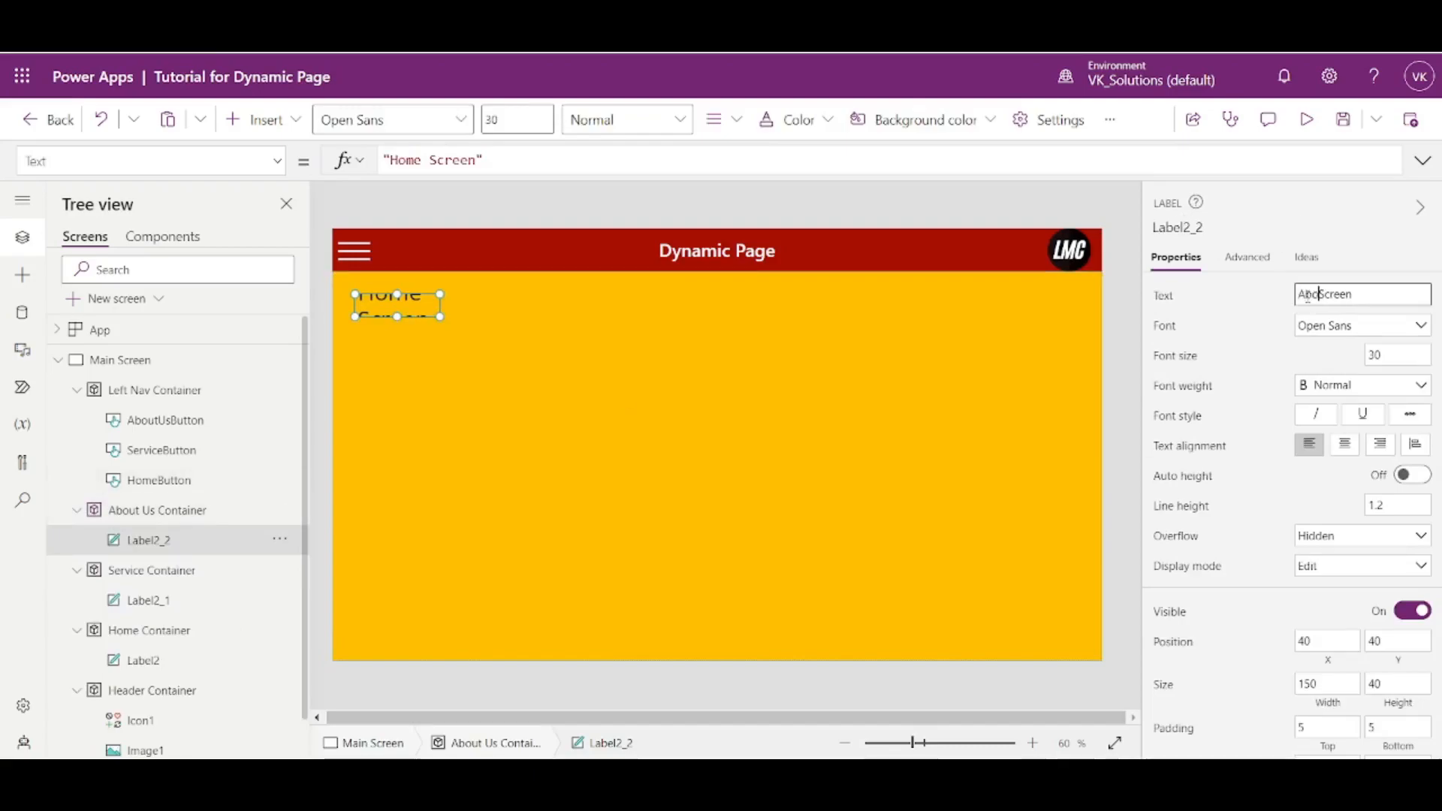
type("Us")
left_click(777, 328)
- Enlarge the About Us Screen label to about 850 by 428 and set its position to X 0, Y 0
left_click(371, 306)
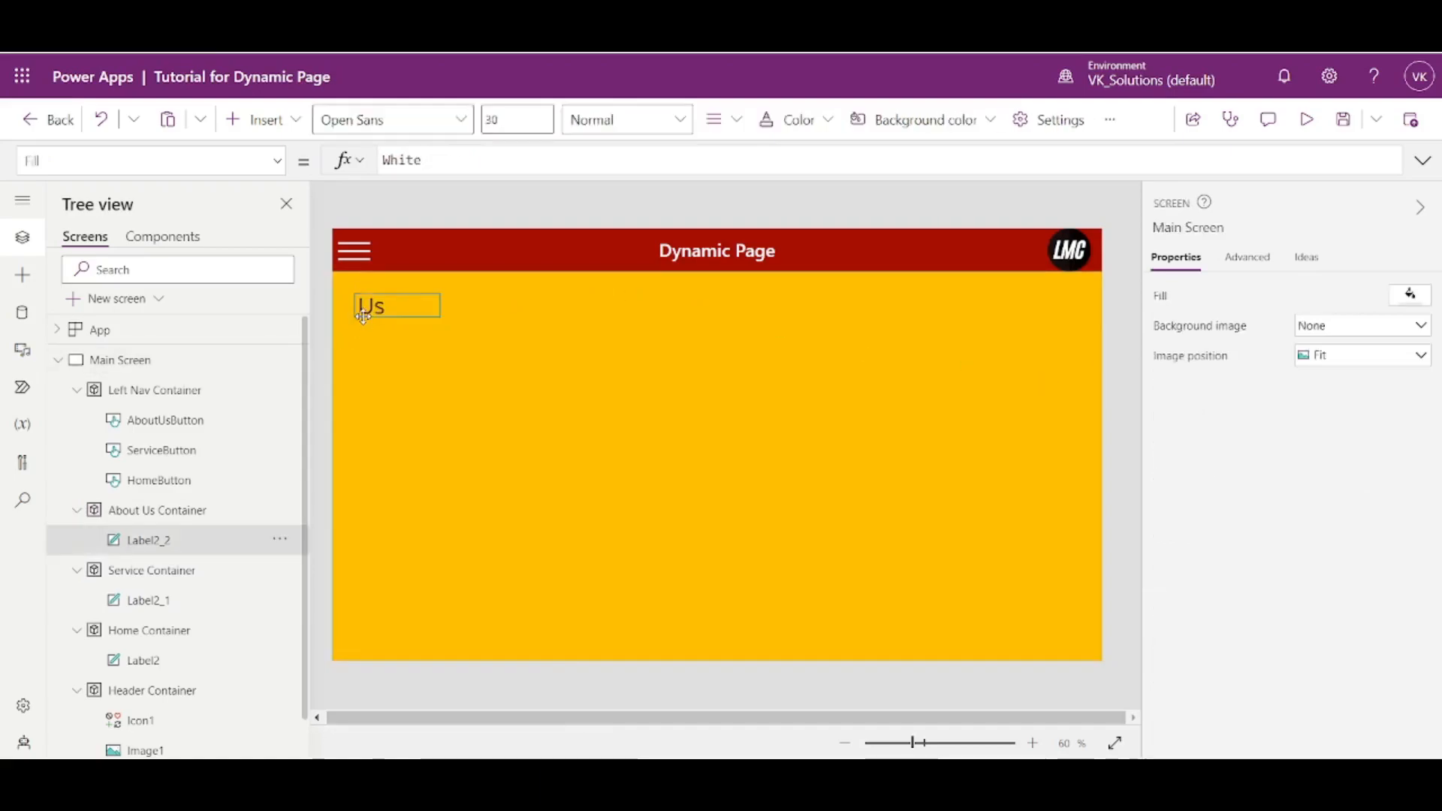
left_click_drag(440, 317, 835, 536)
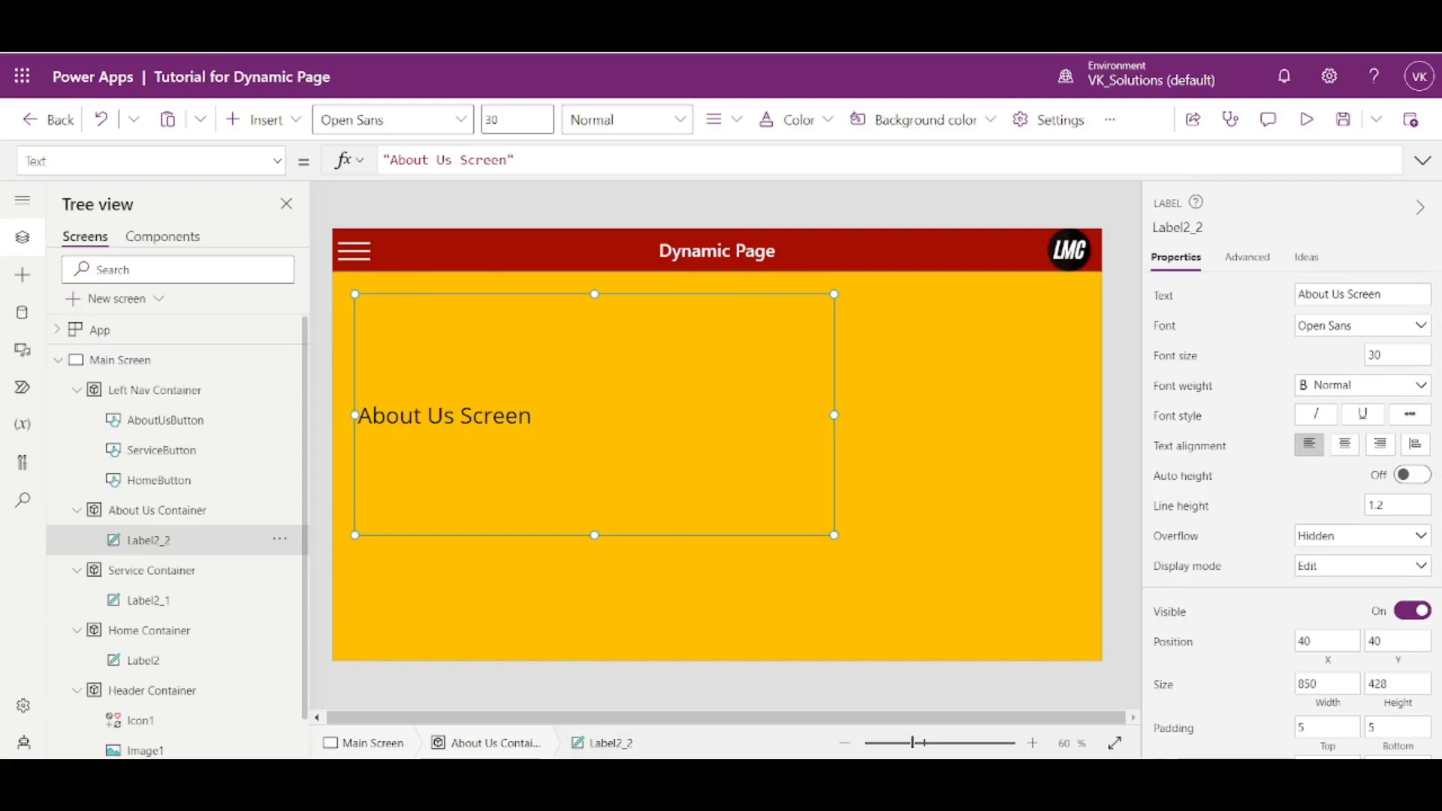
left_click(1327, 637)
type("0")
key("Tab")
type("0")
key("Tab")
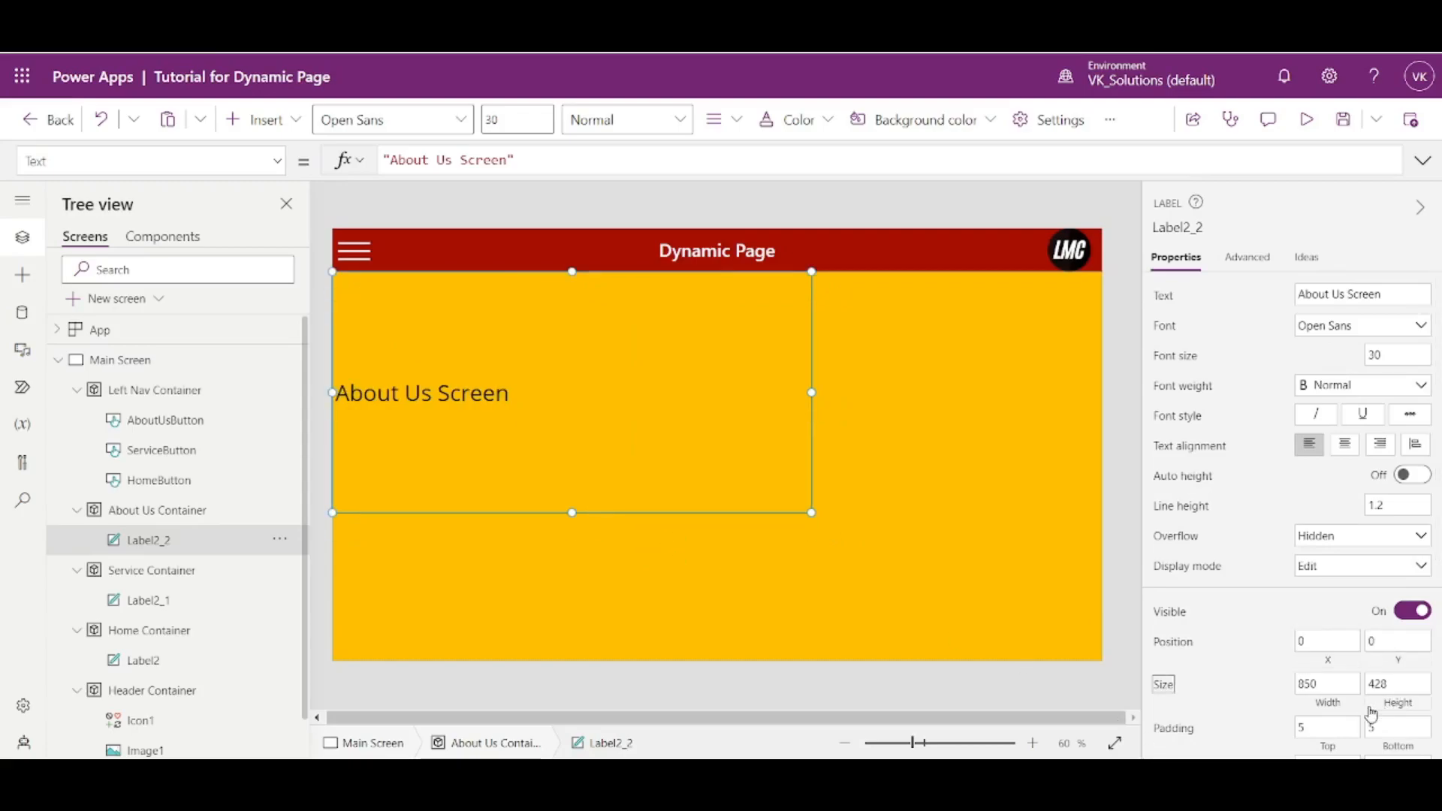
- Set the About Us Screen label's width to Parent.Width and height to Parent.Height, and centre its text
left_click(1336, 704)
type("Parent.Width")
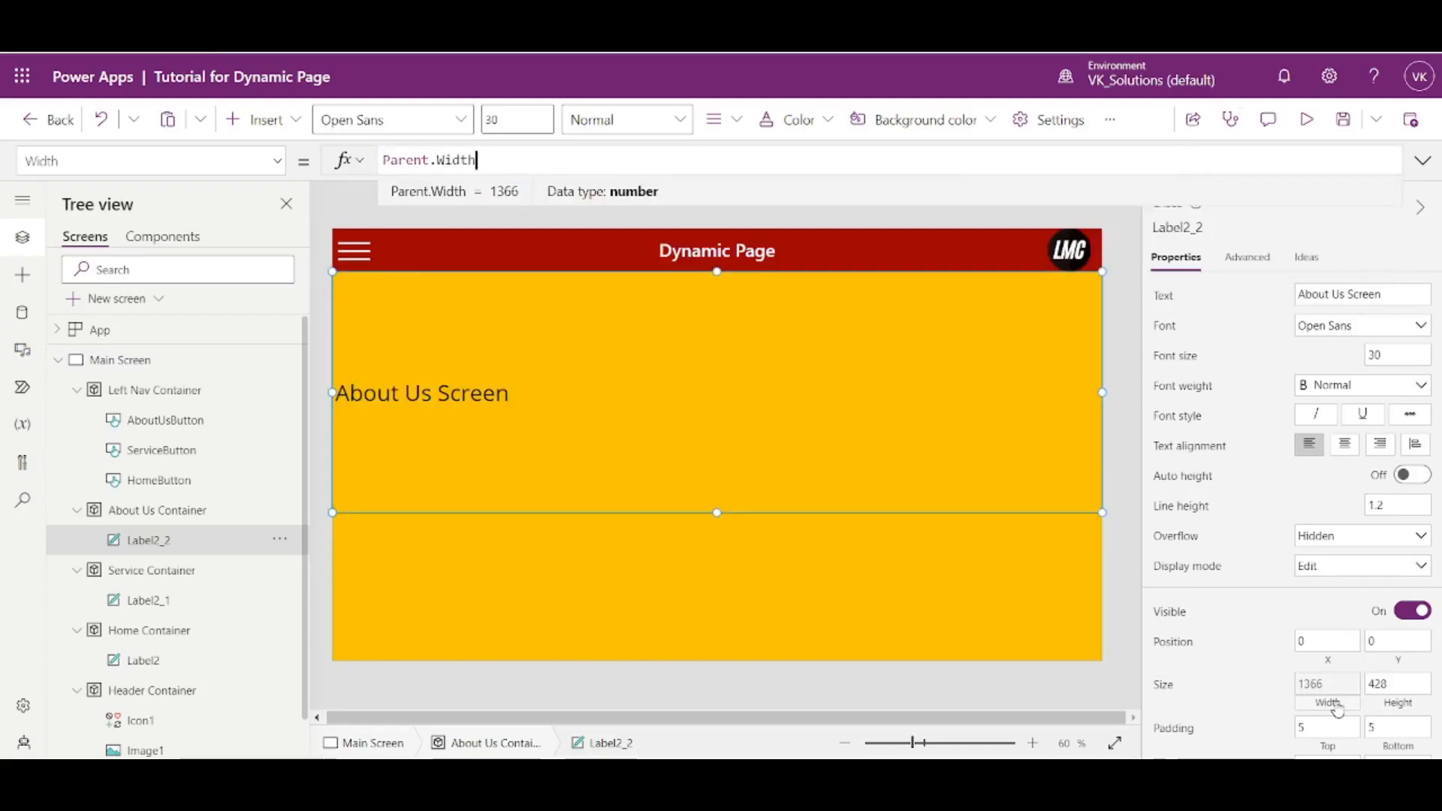
left_click(1337, 709)
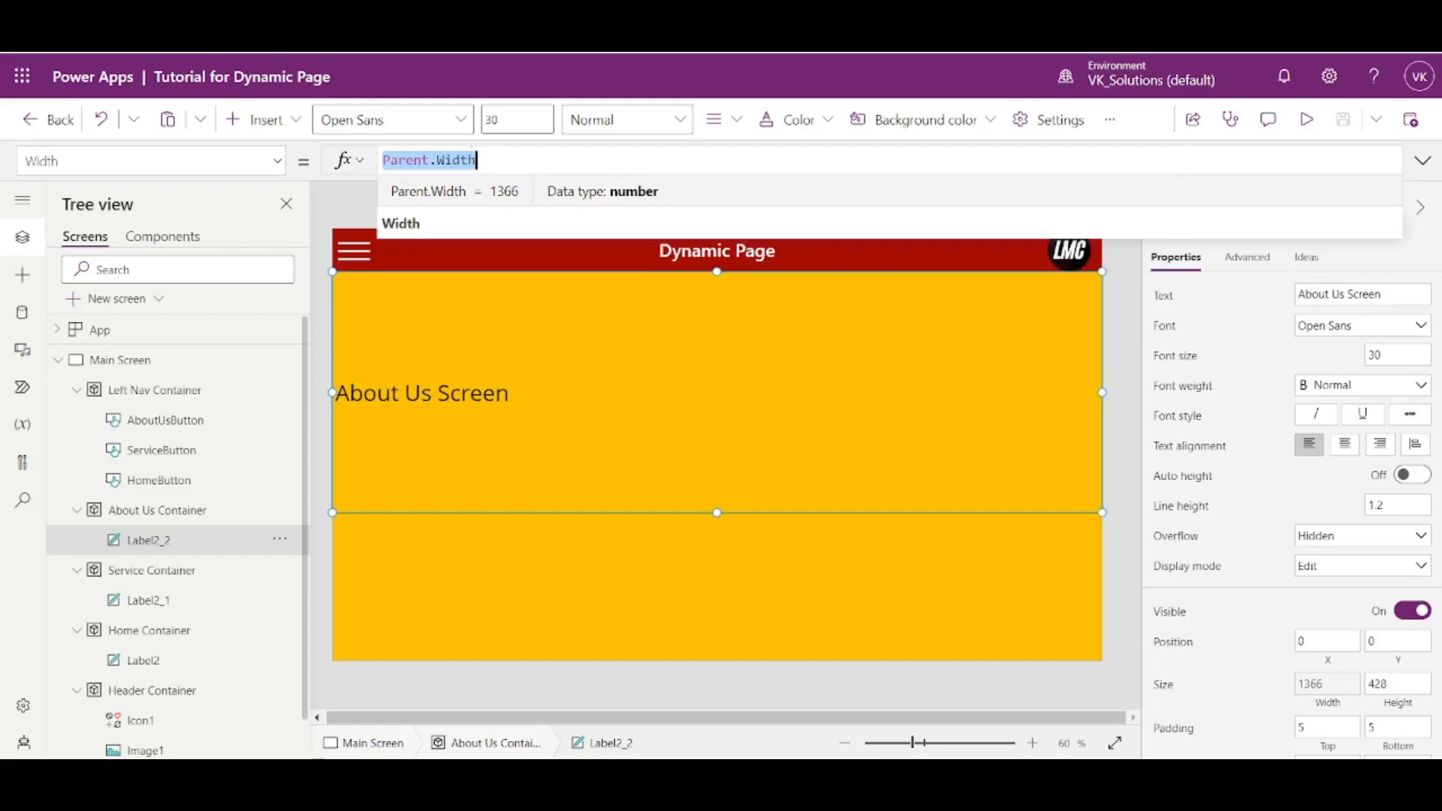
left_click(1398, 705)
type("Pa")
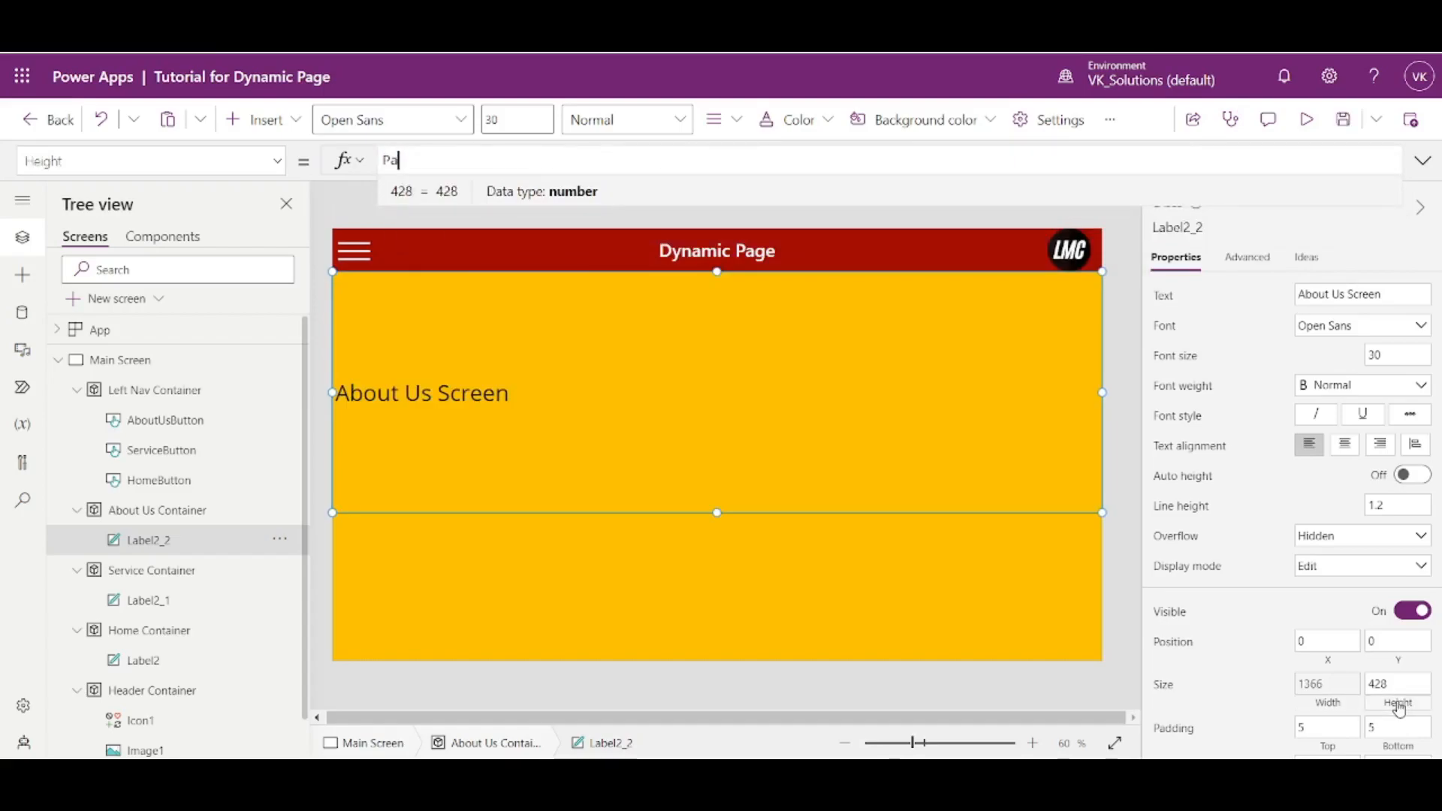
type("rent")
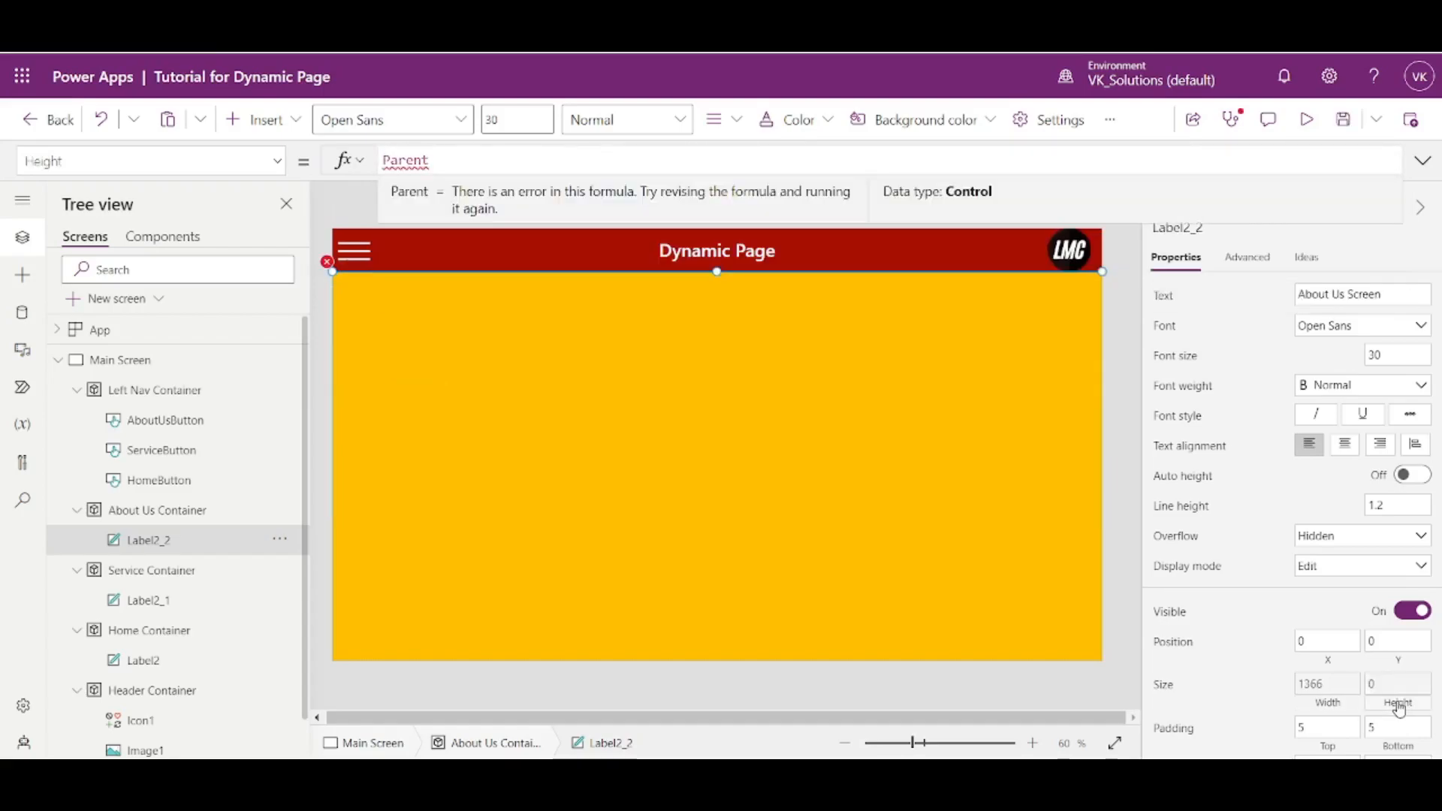
type(".Height")
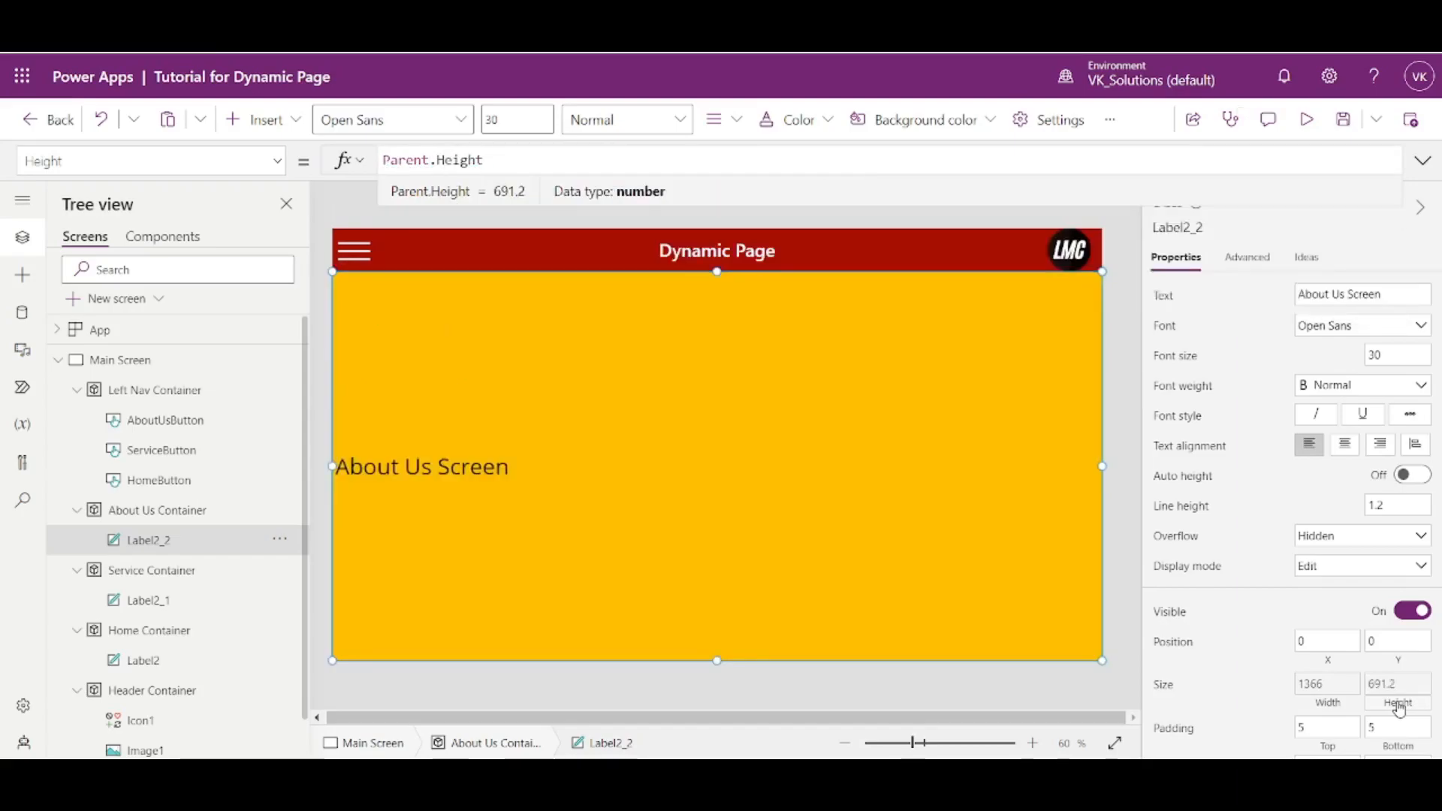
left_click(1346, 444)
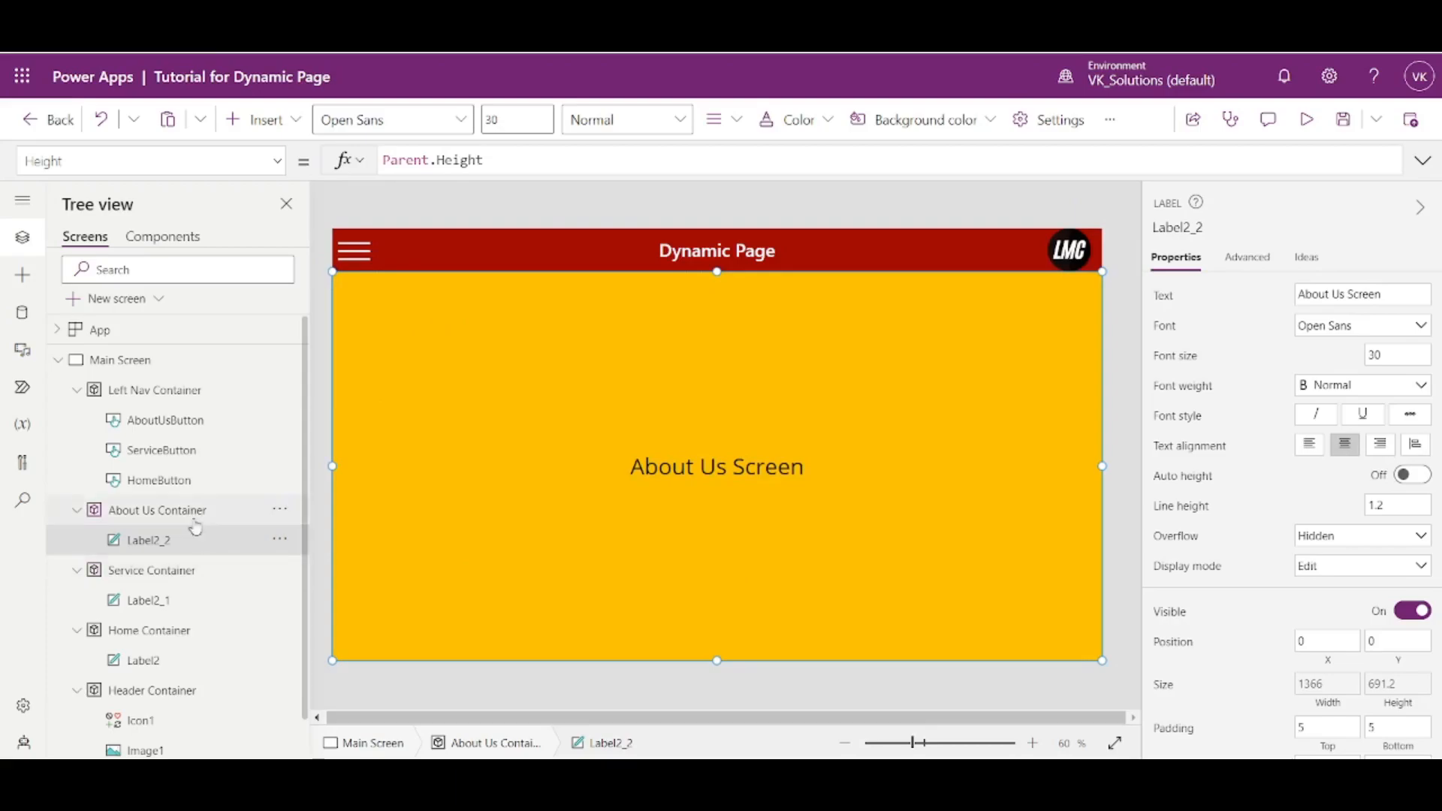
- Show the Service Container, stretch its label to fill the container at about 1366 by 691, and centre the text
left_click(355, 251, "alt")
left_click(394, 327, "alt")
left_click(398, 308)
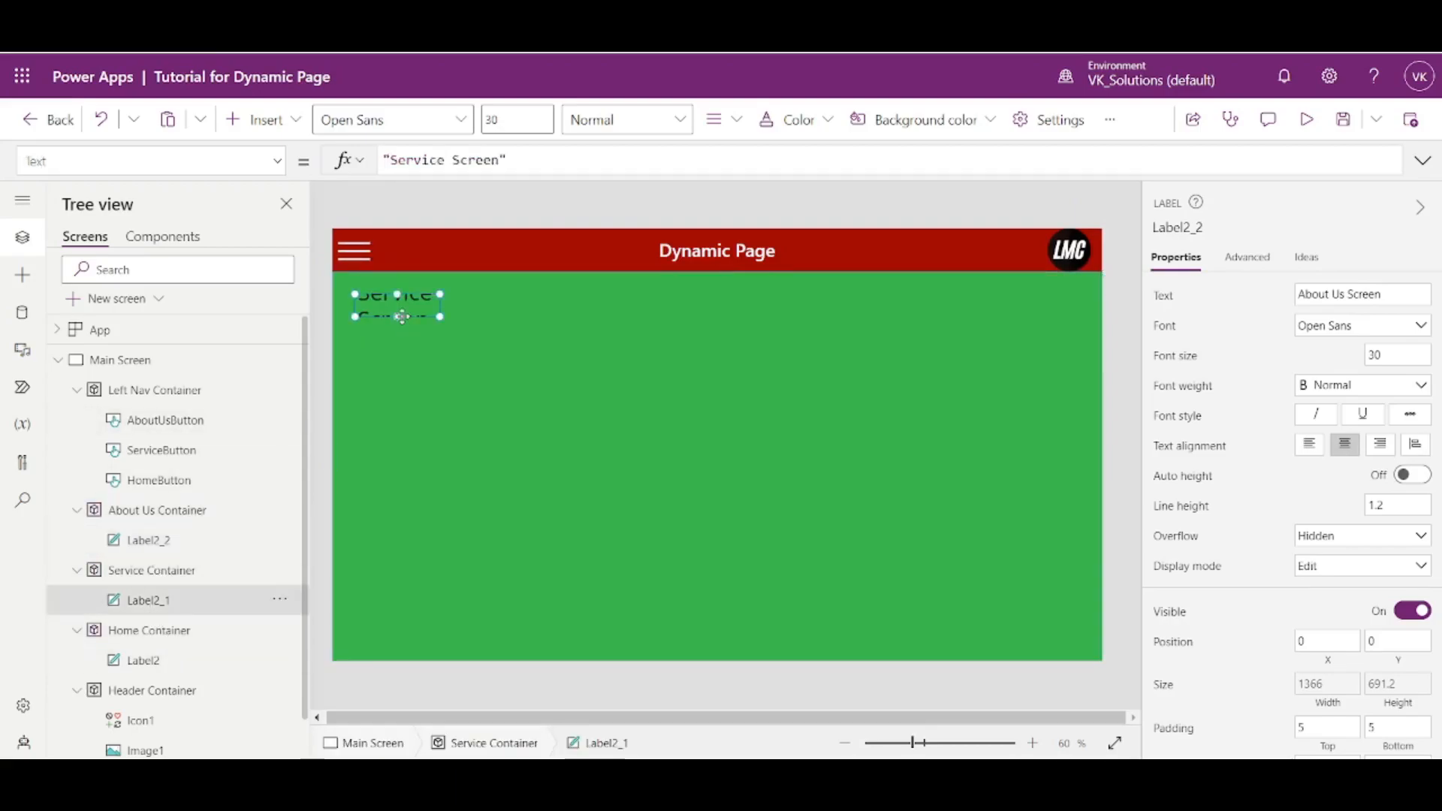
left_click_drag(441, 319, 1136, 720)
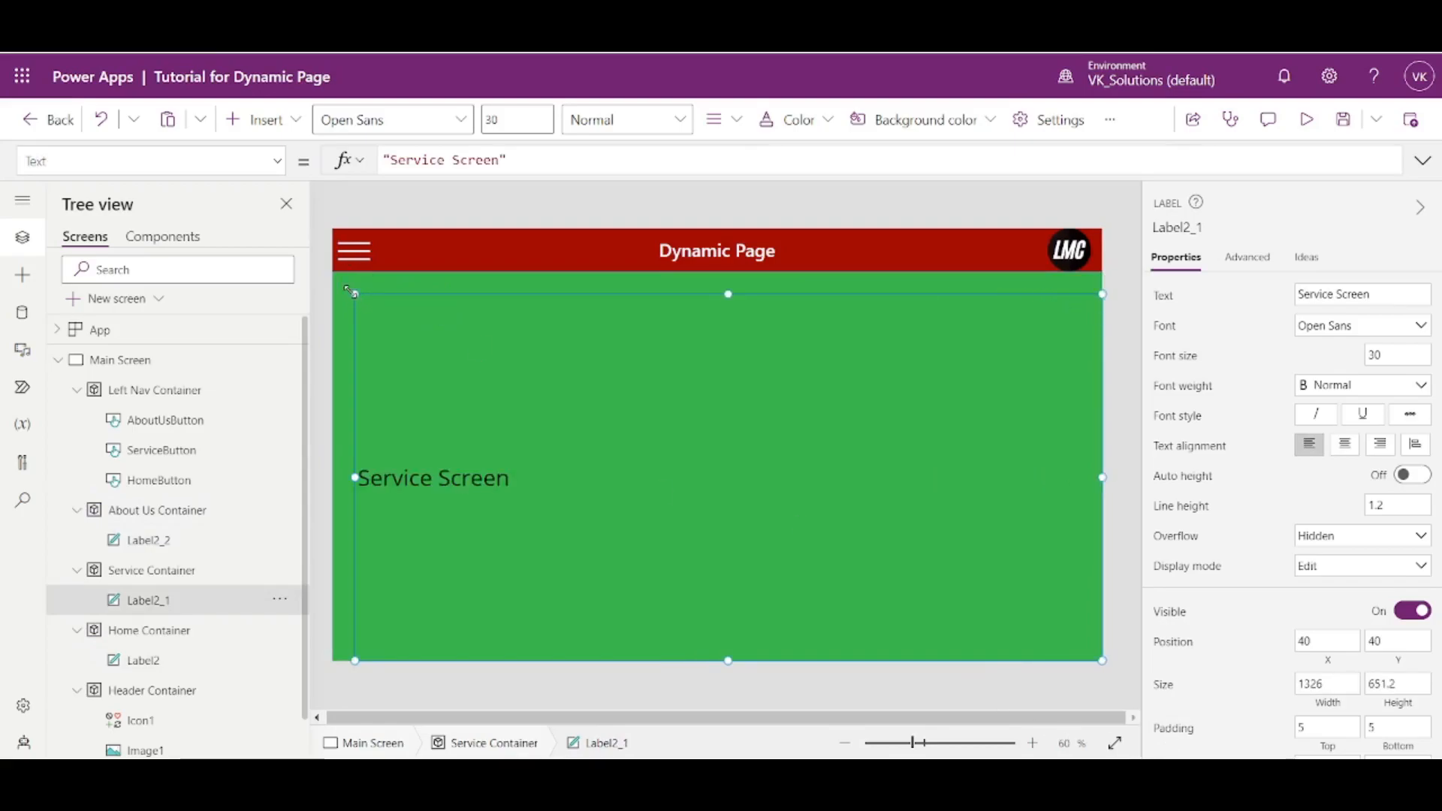
left_click_drag(354, 294, 328, 275)
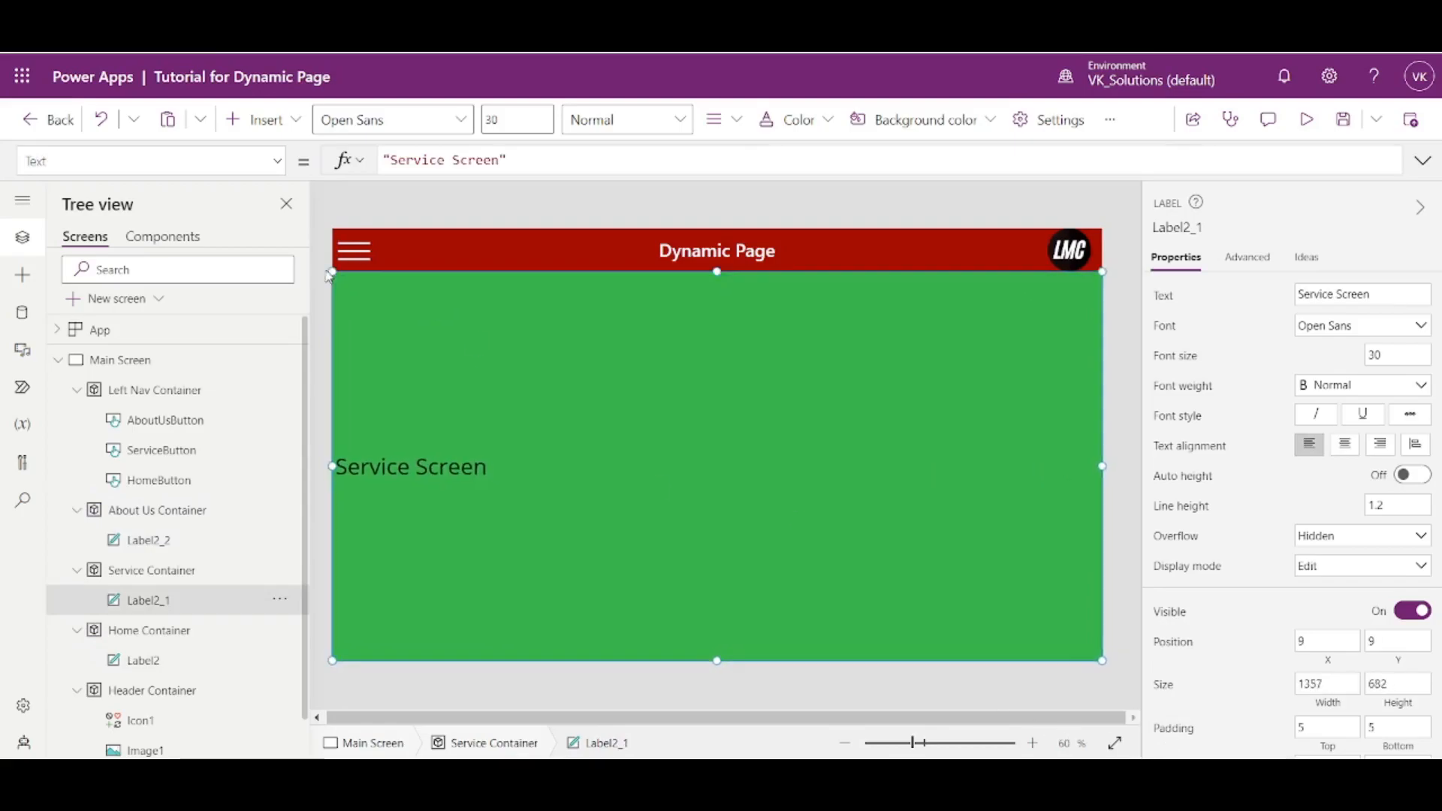
left_click(1353, 447)
- Show the Home Container, stretch its label to fill the container at about 1366 by 691, and centre the text
left_click(162, 665)
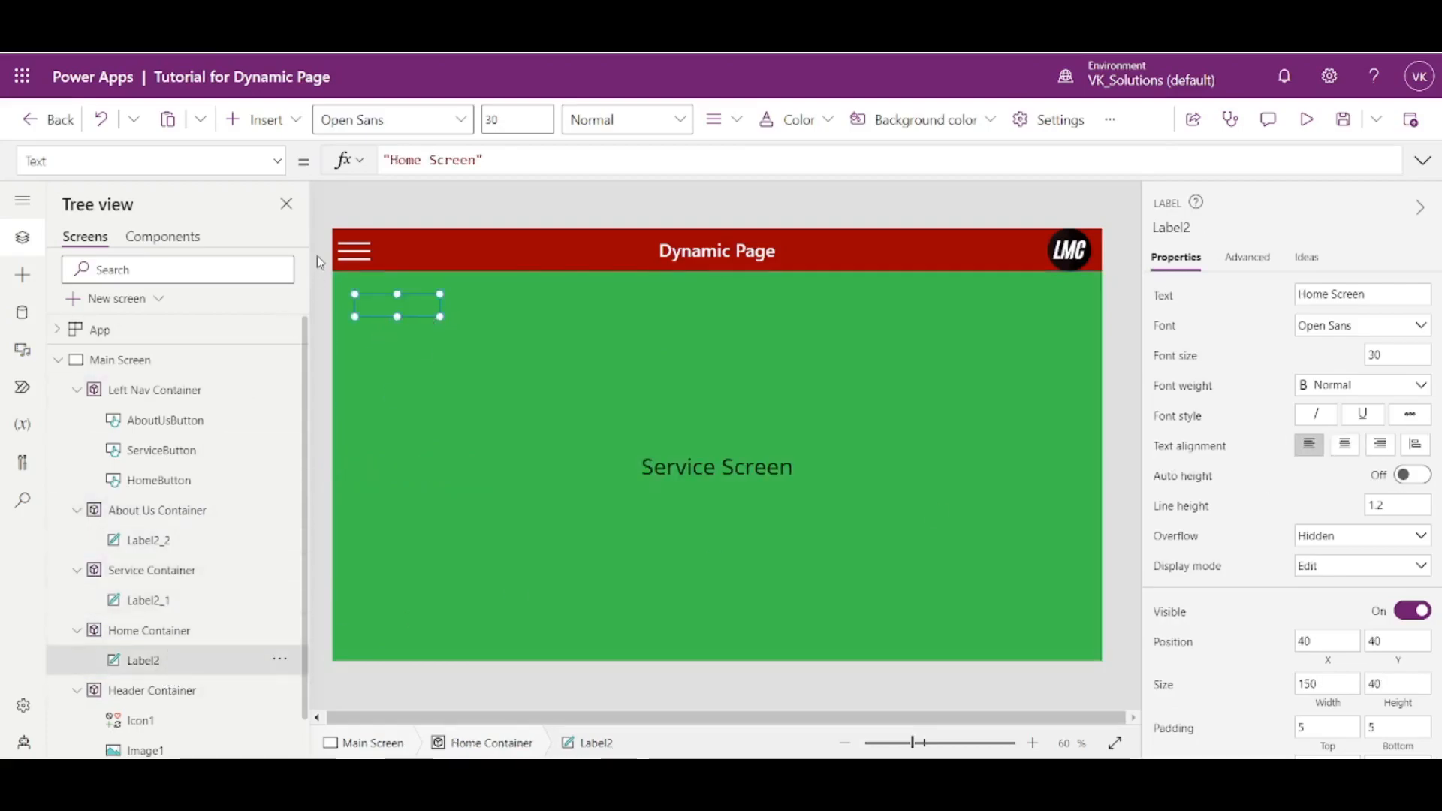
left_click(354, 251, "alt")
left_click(372, 296, "alt")
left_click(359, 305)
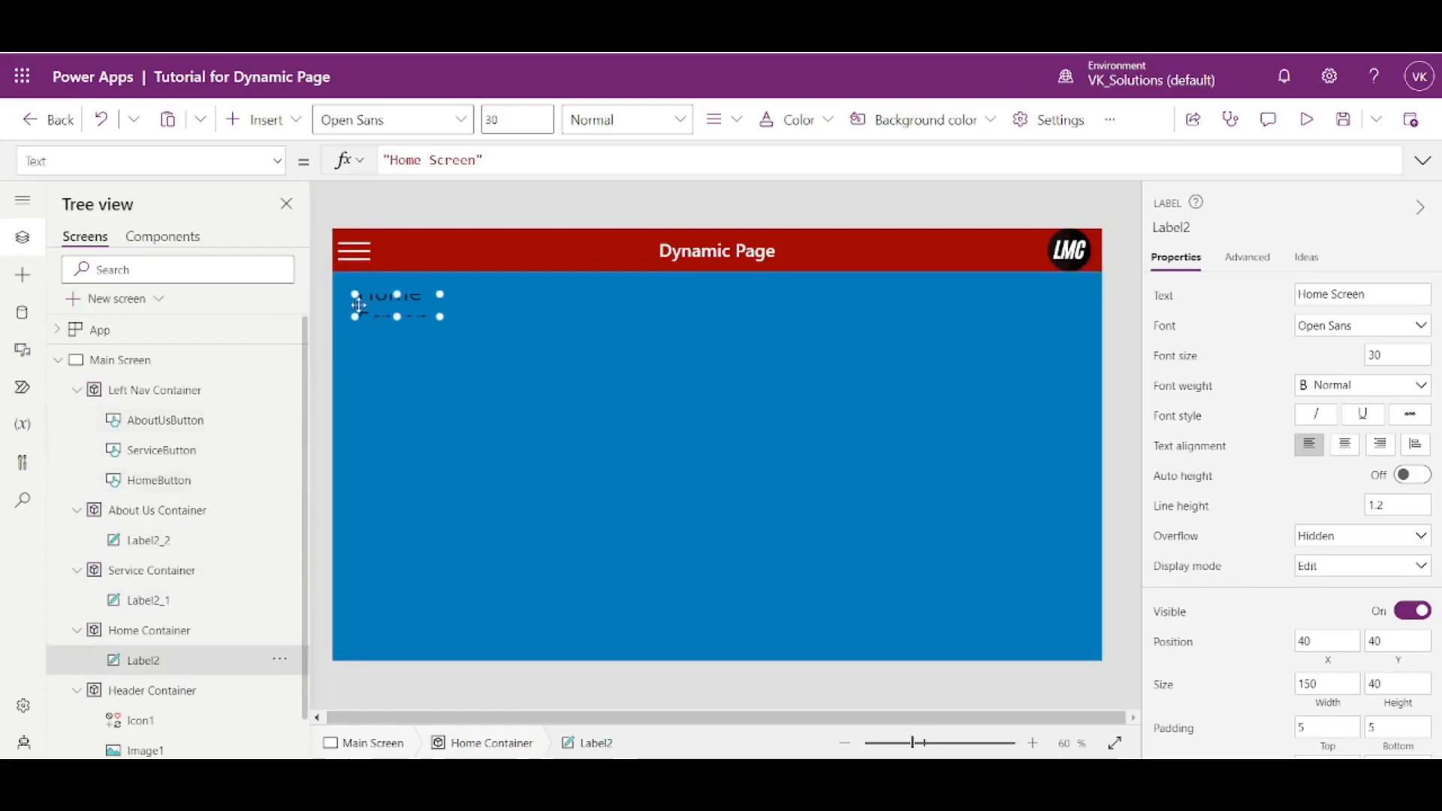
left_click_drag(686, 426, 1259, 691)
left_click_drag(357, 294, 334, 272)
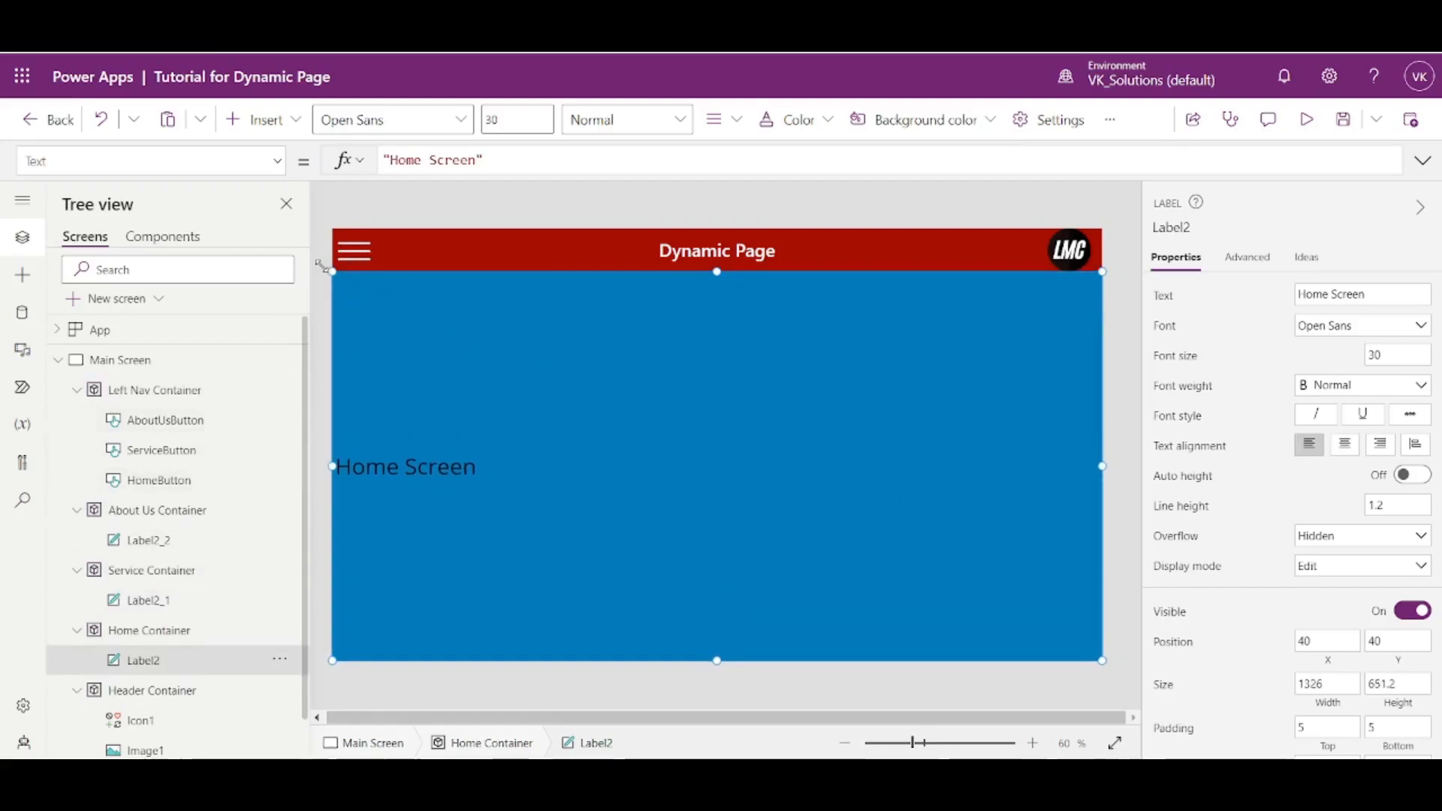
left_click(1345, 444)
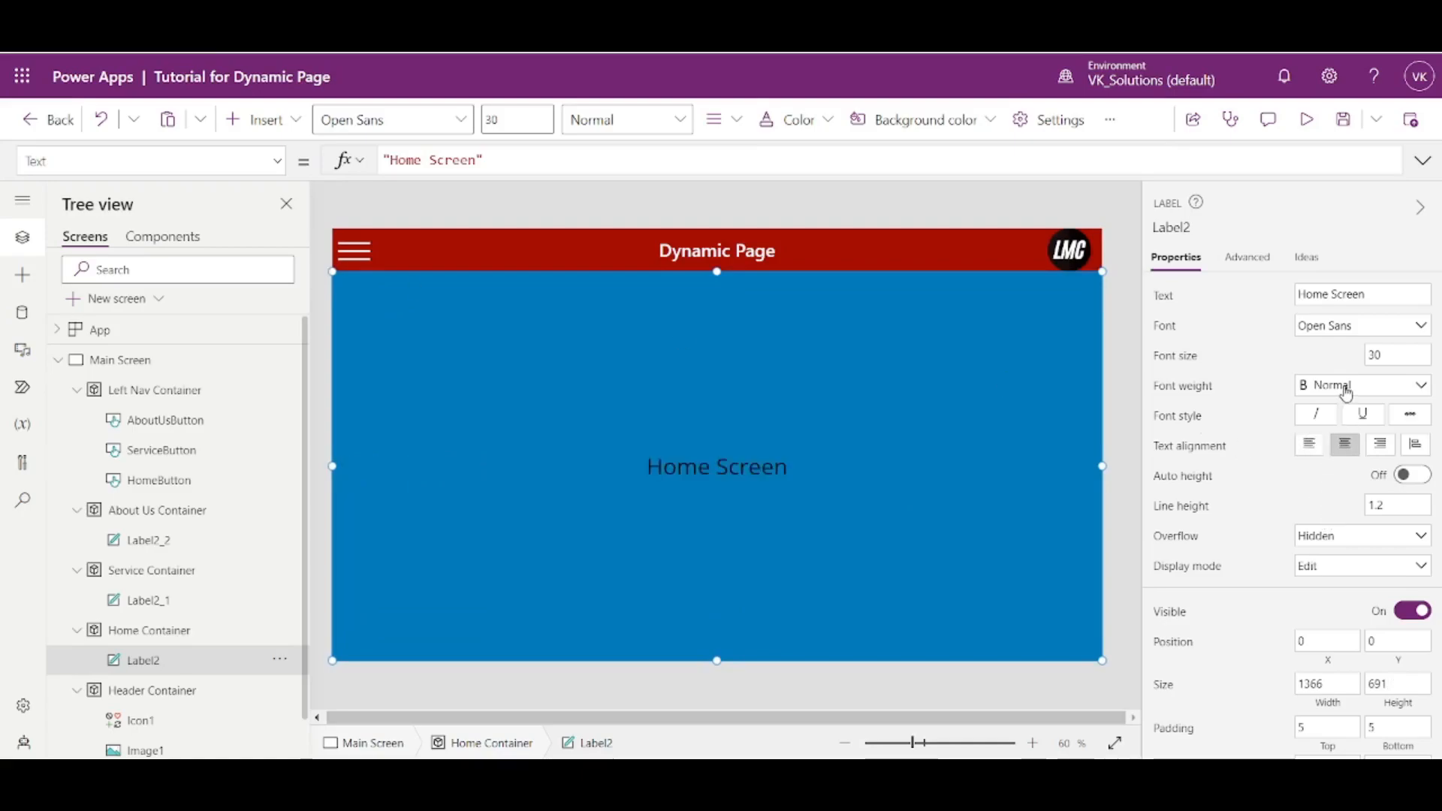
- Set the font weight of the Home, Service and About Us Screen labels to Bold
left_click(1322, 384)
left_click(1328, 411)
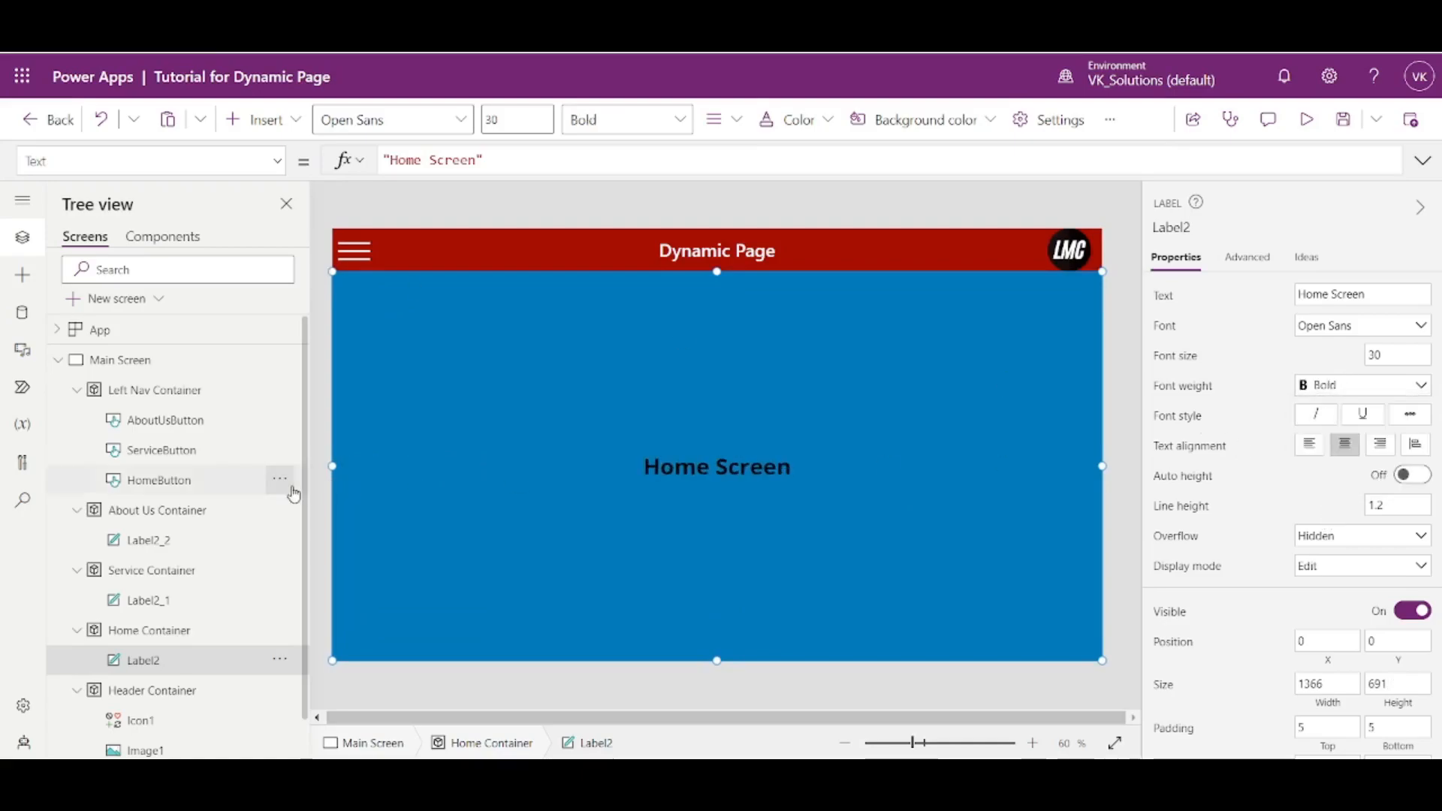
left_click(168, 598)
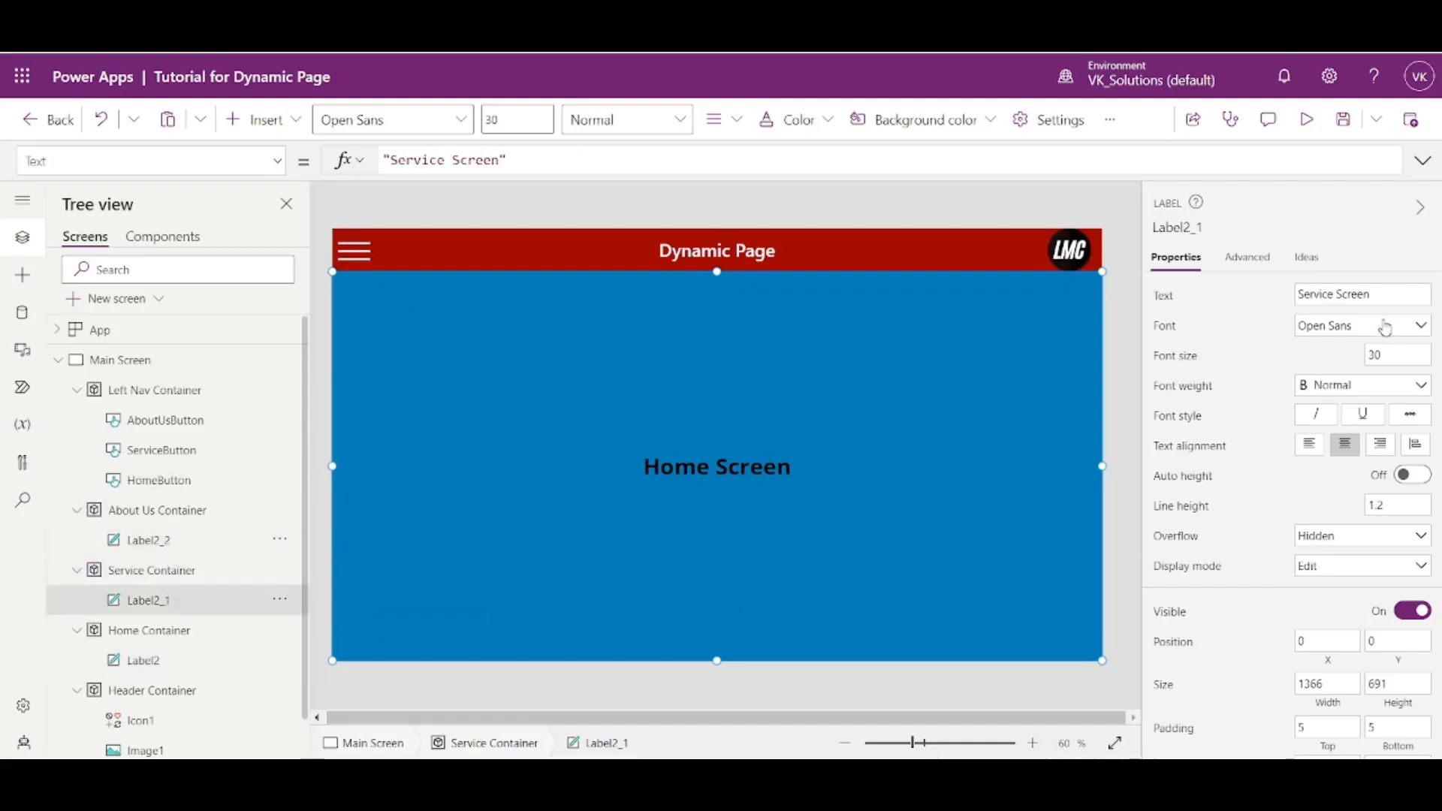
left_click(1367, 386)
left_click(1327, 409)
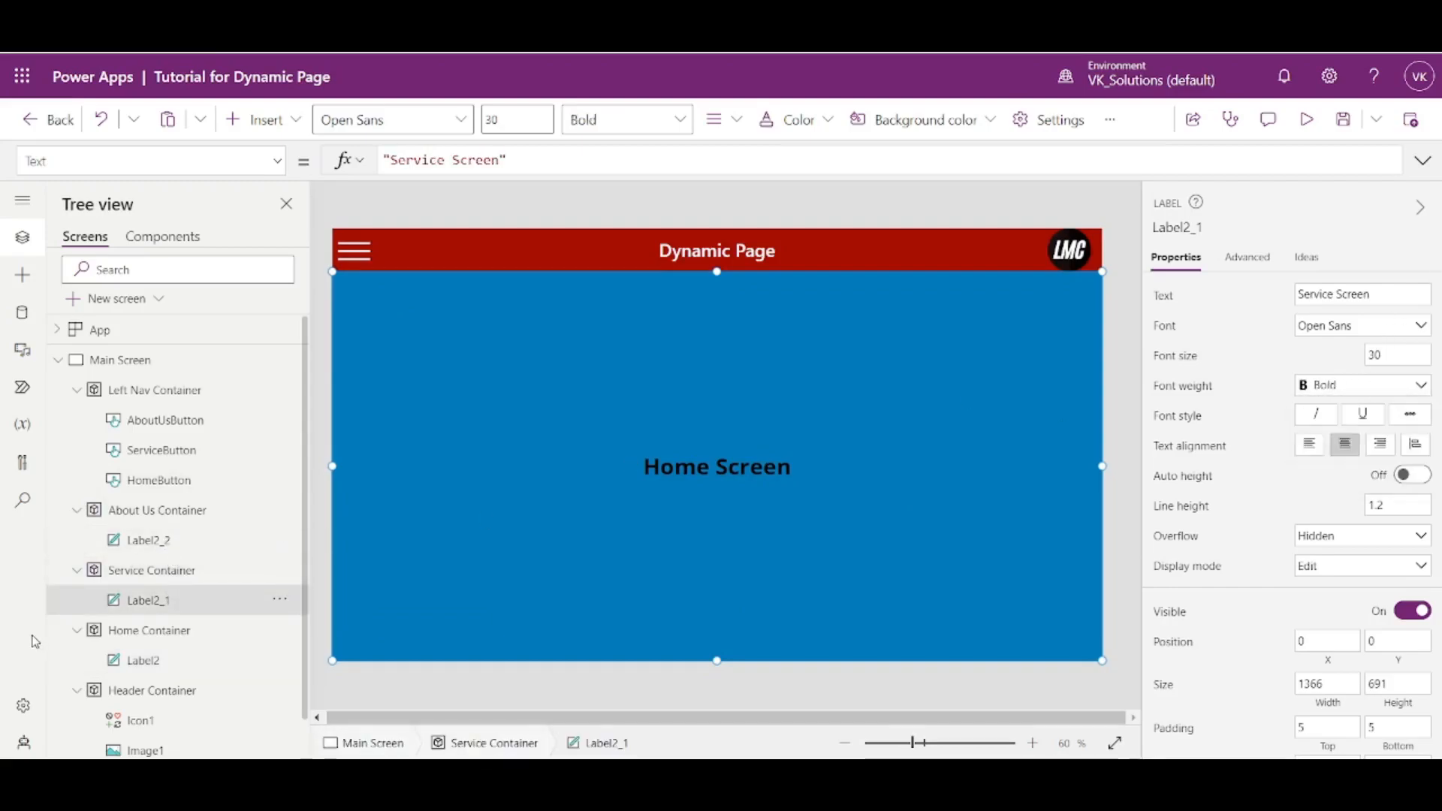
left_click(150, 540)
left_click(1348, 384)
left_click(1328, 410)
- Preview the app and visit Service, About Us and Home through the hamburger navigation to check each container's label
left_click(1307, 119)
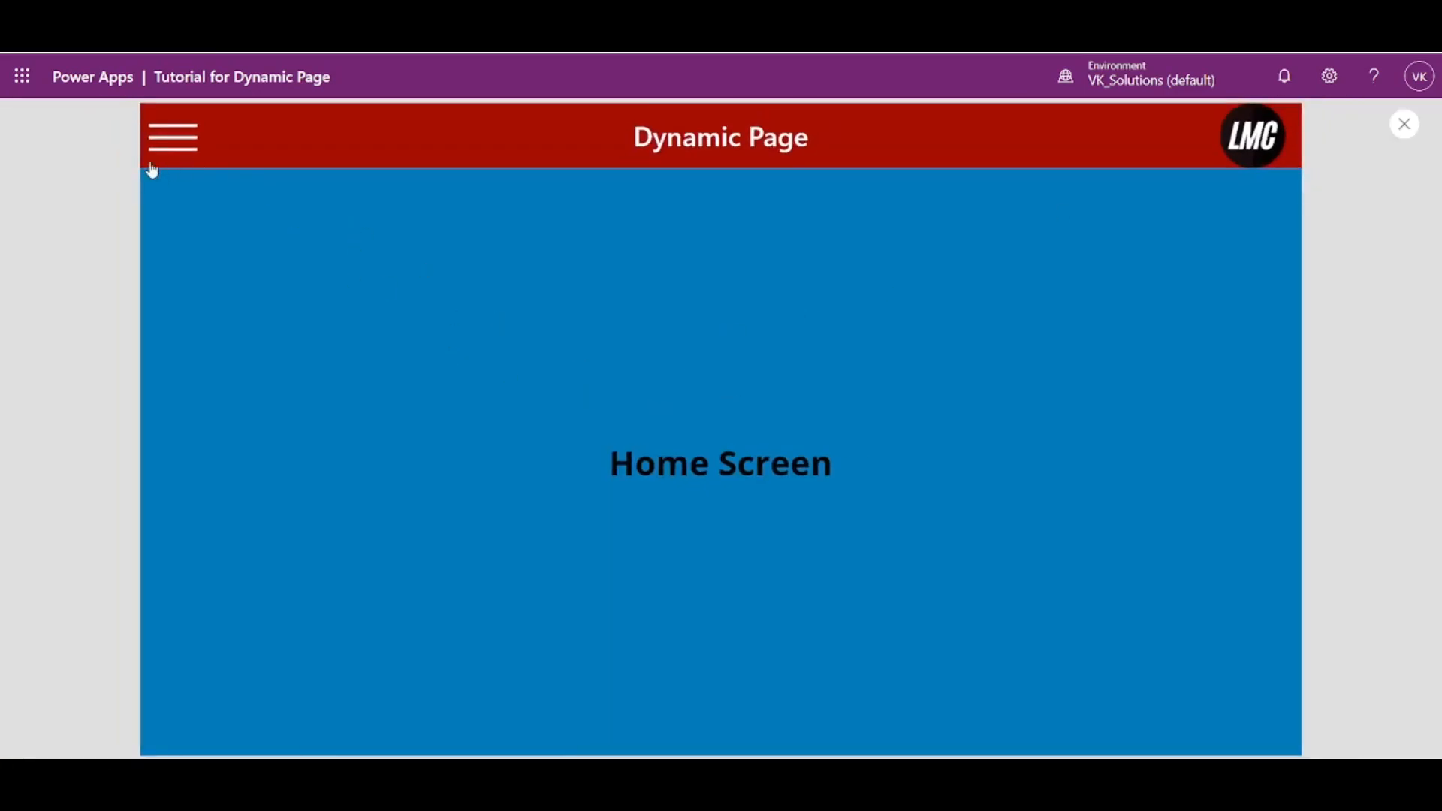
left_click(152, 168)
left_click(232, 255)
left_click(172, 154)
left_click(304, 328)
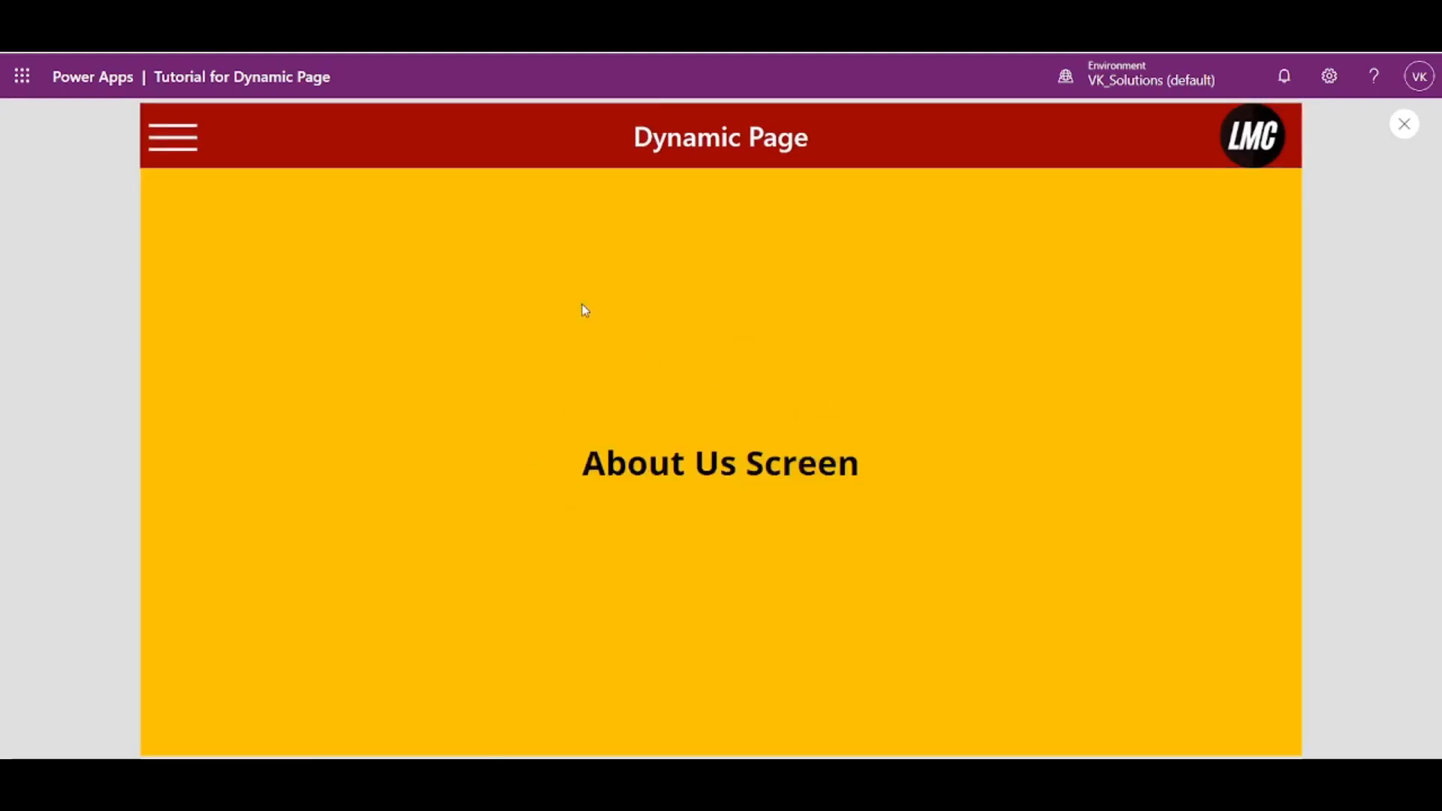
left_click(188, 153)
left_click(219, 190)
left_click(193, 155)
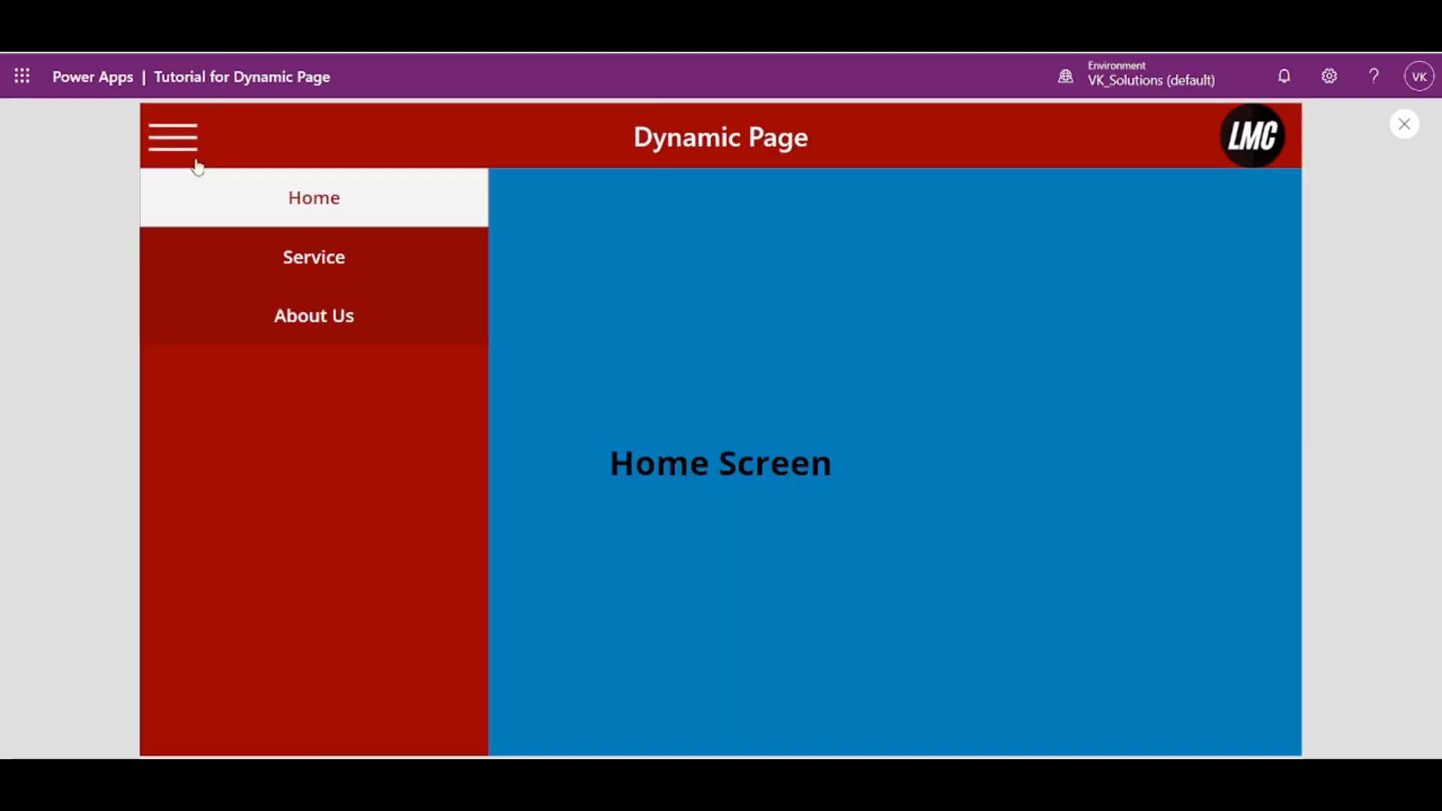
left_click(231, 248)
left_click(197, 154)
left_click(305, 328)
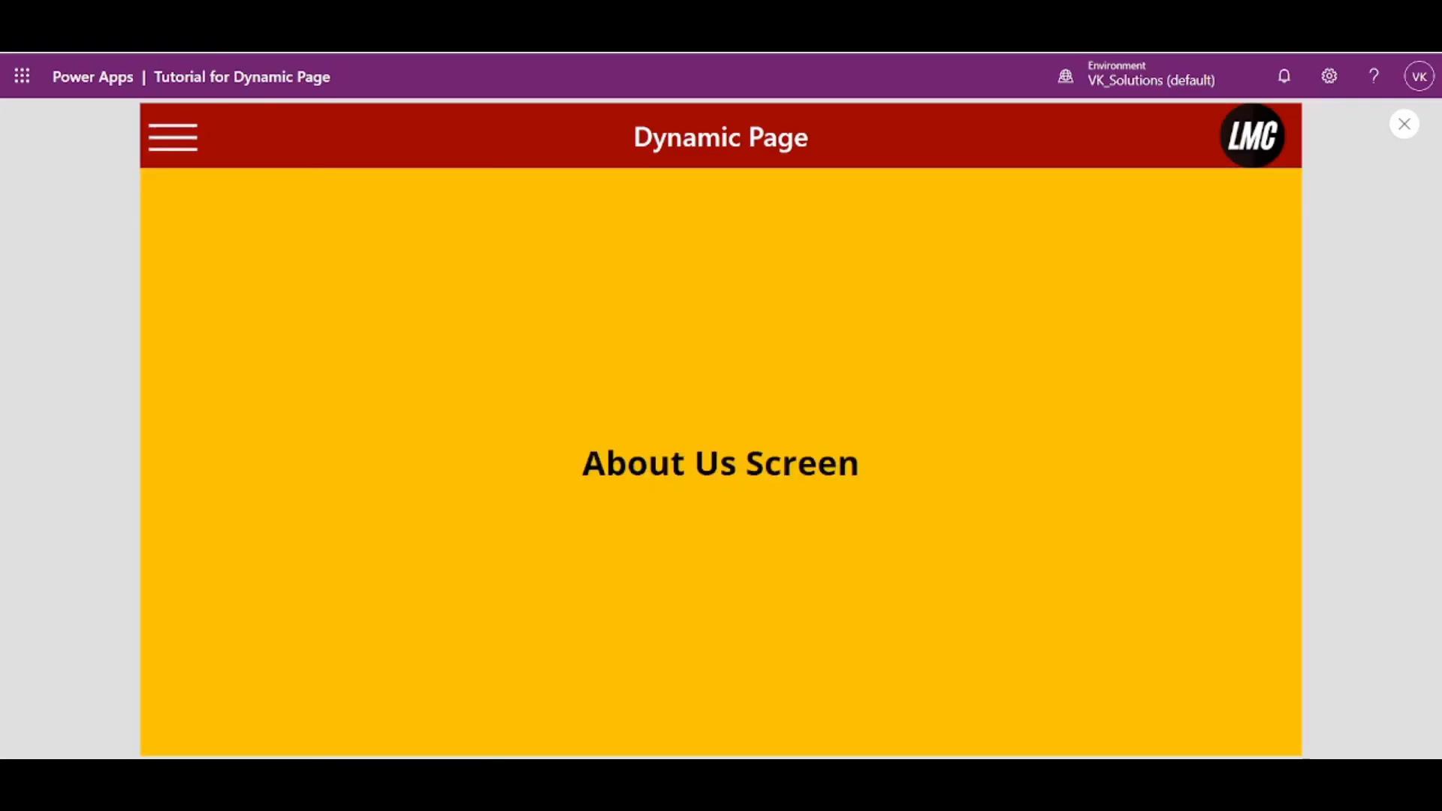
- Switch to the running Dynamic Scrollable page app and repeatedly open and close its left navigation to examine the sliding motion
left_click(308, 24)
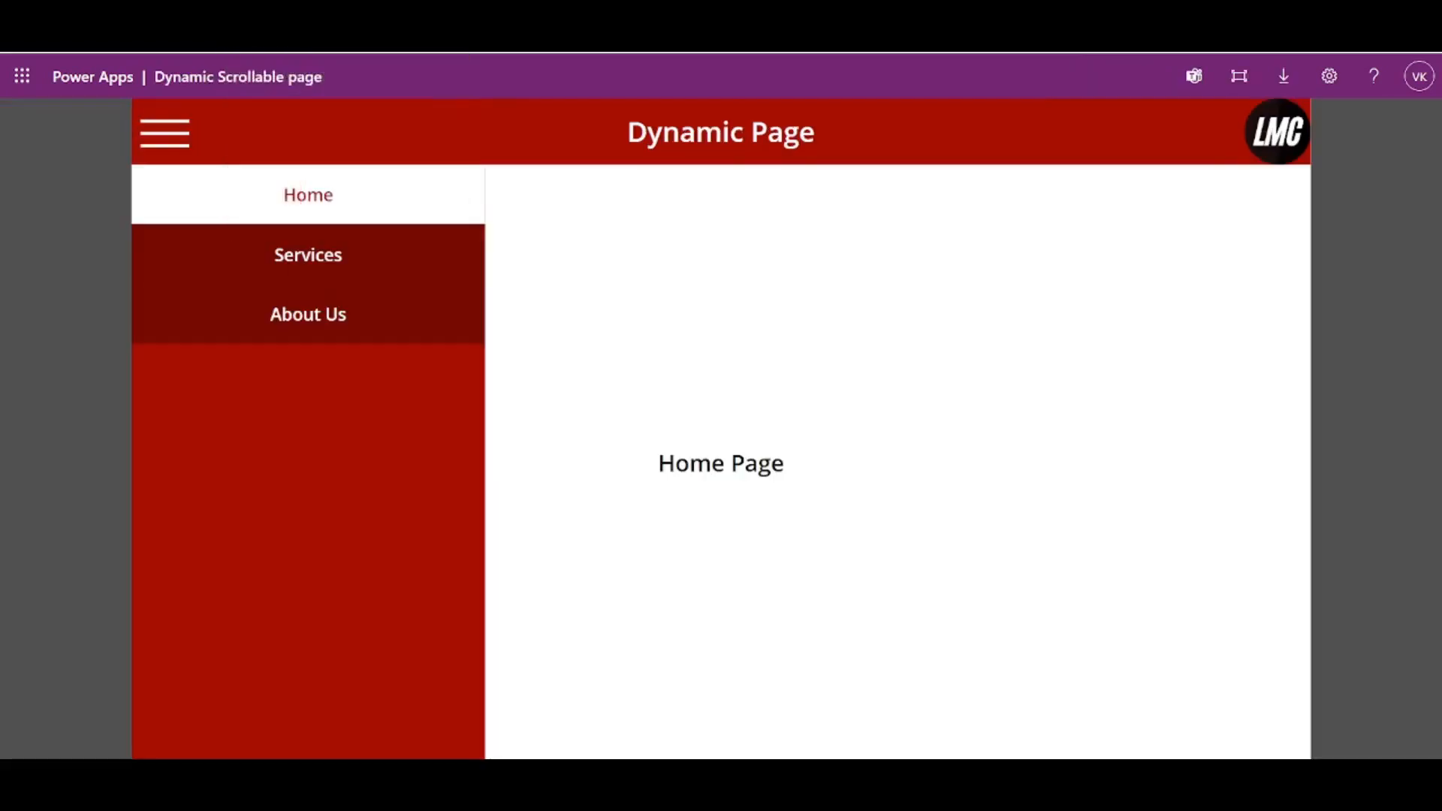
left_click(161, 147)
left_click(174, 150)
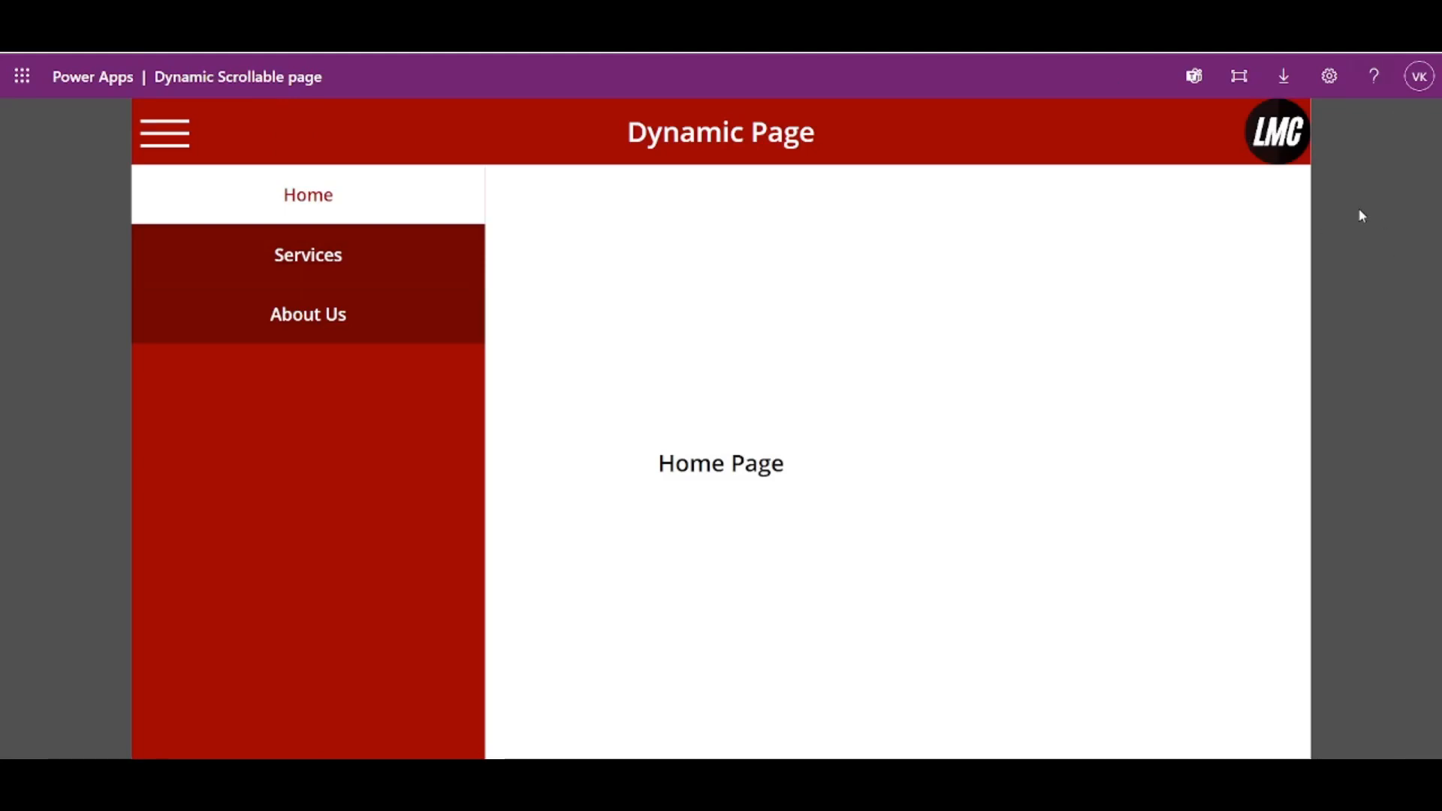
left_click(187, 158)
left_click(177, 146)
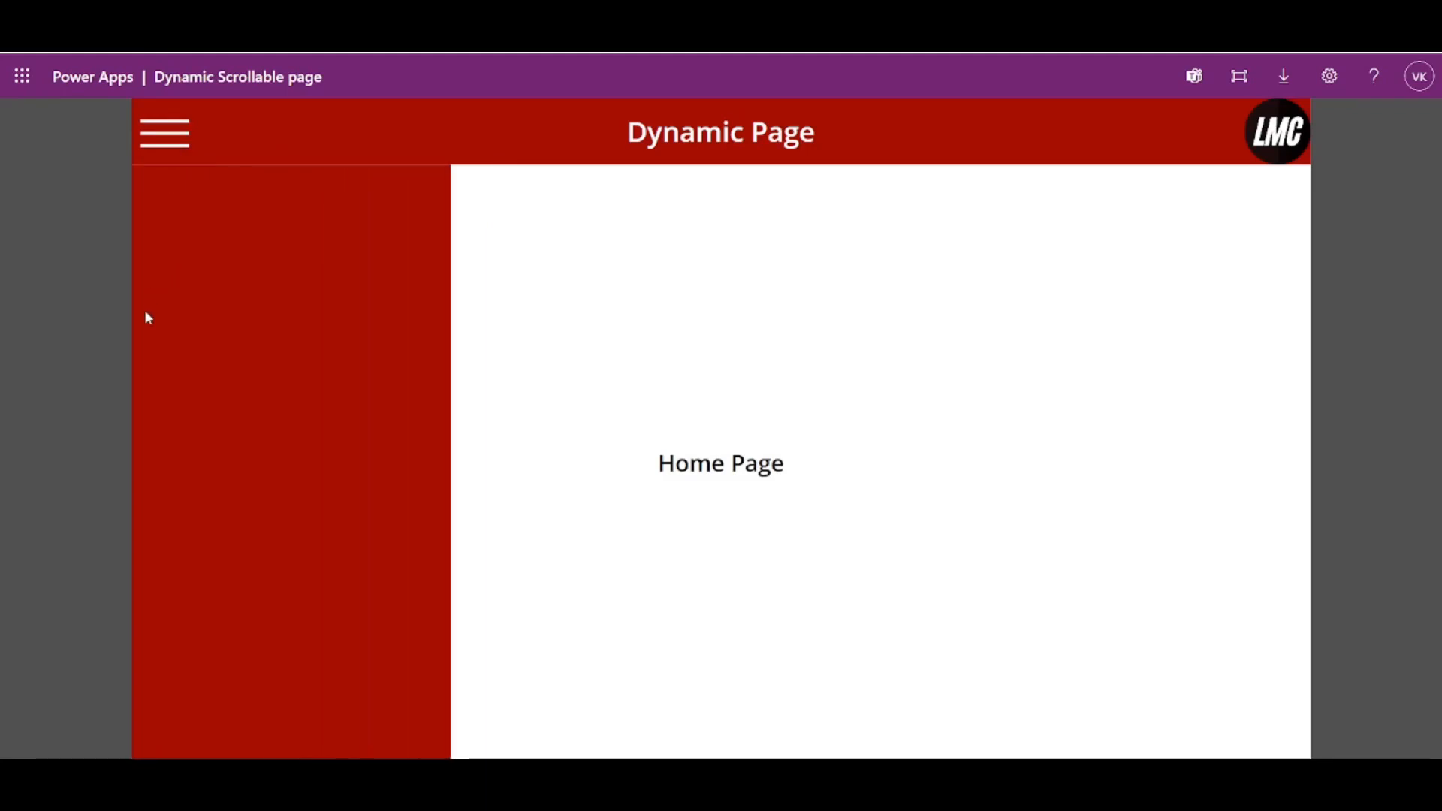
left_click(180, 143)
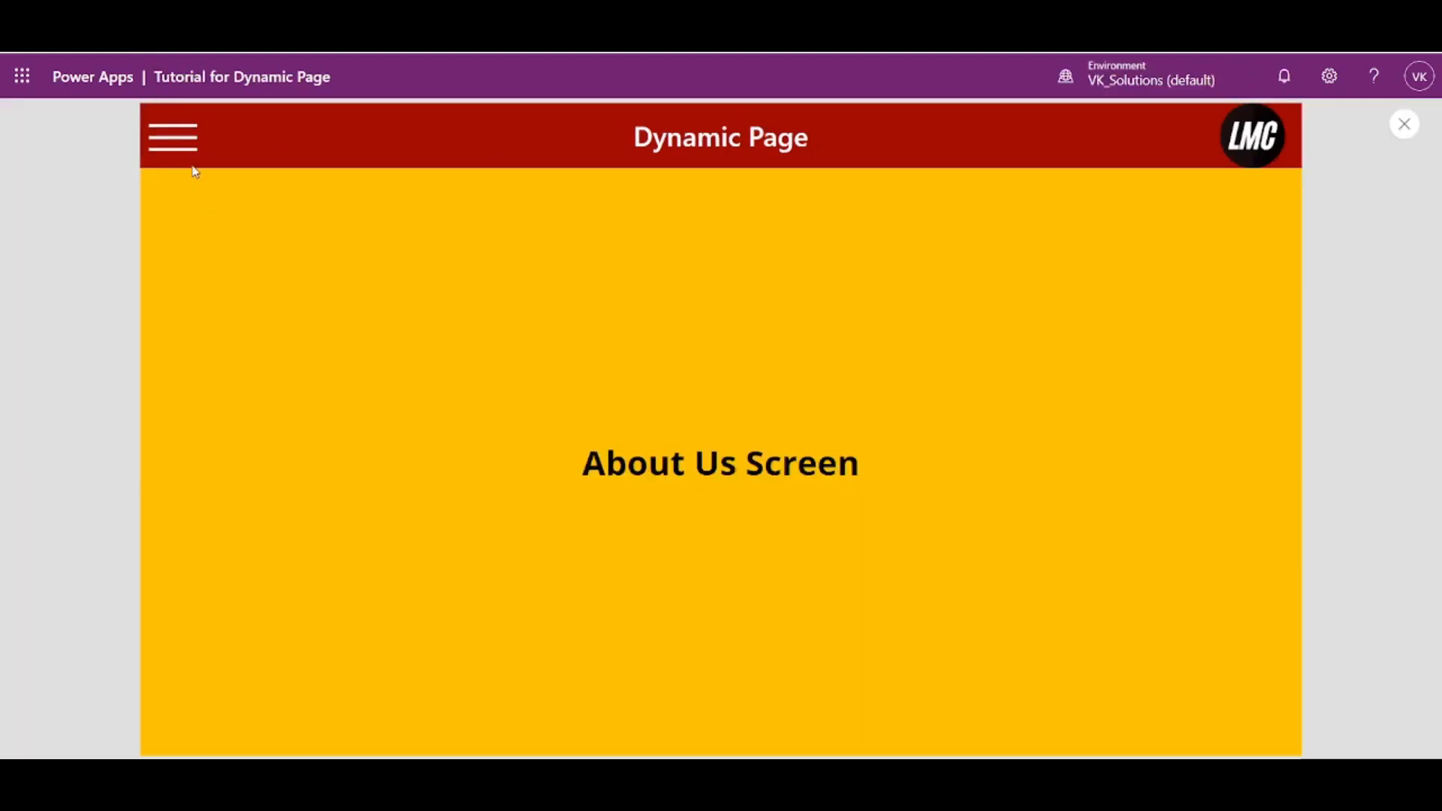
right_click(186, 149)
left_click(186, 150)
- Return to the Tutorial for Dynamic Page preview and visit Home, Service, About Us and Service again through the left navigation
left_click(177, 143)
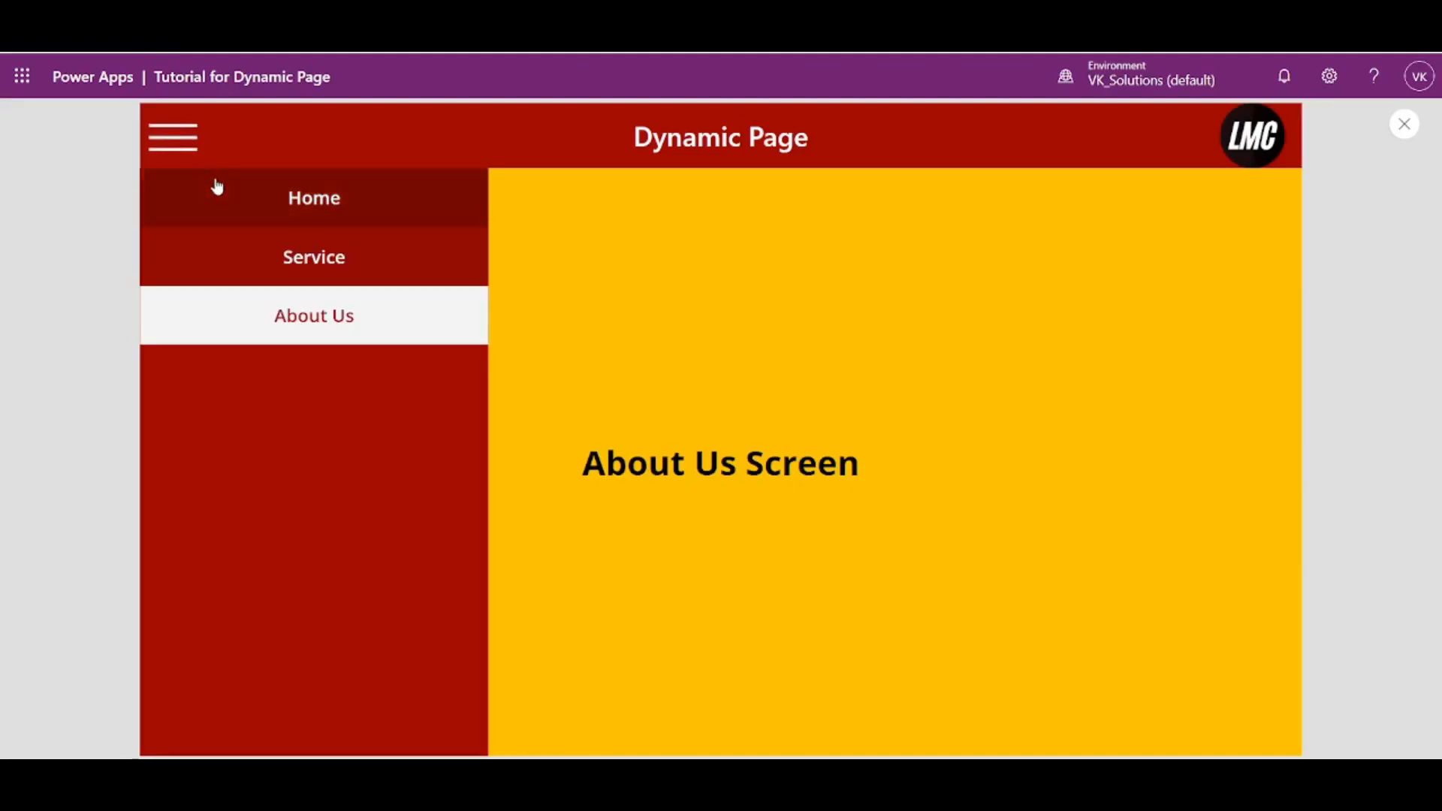
left_click(217, 188)
left_click(191, 148)
left_click(225, 242)
left_click(188, 144)
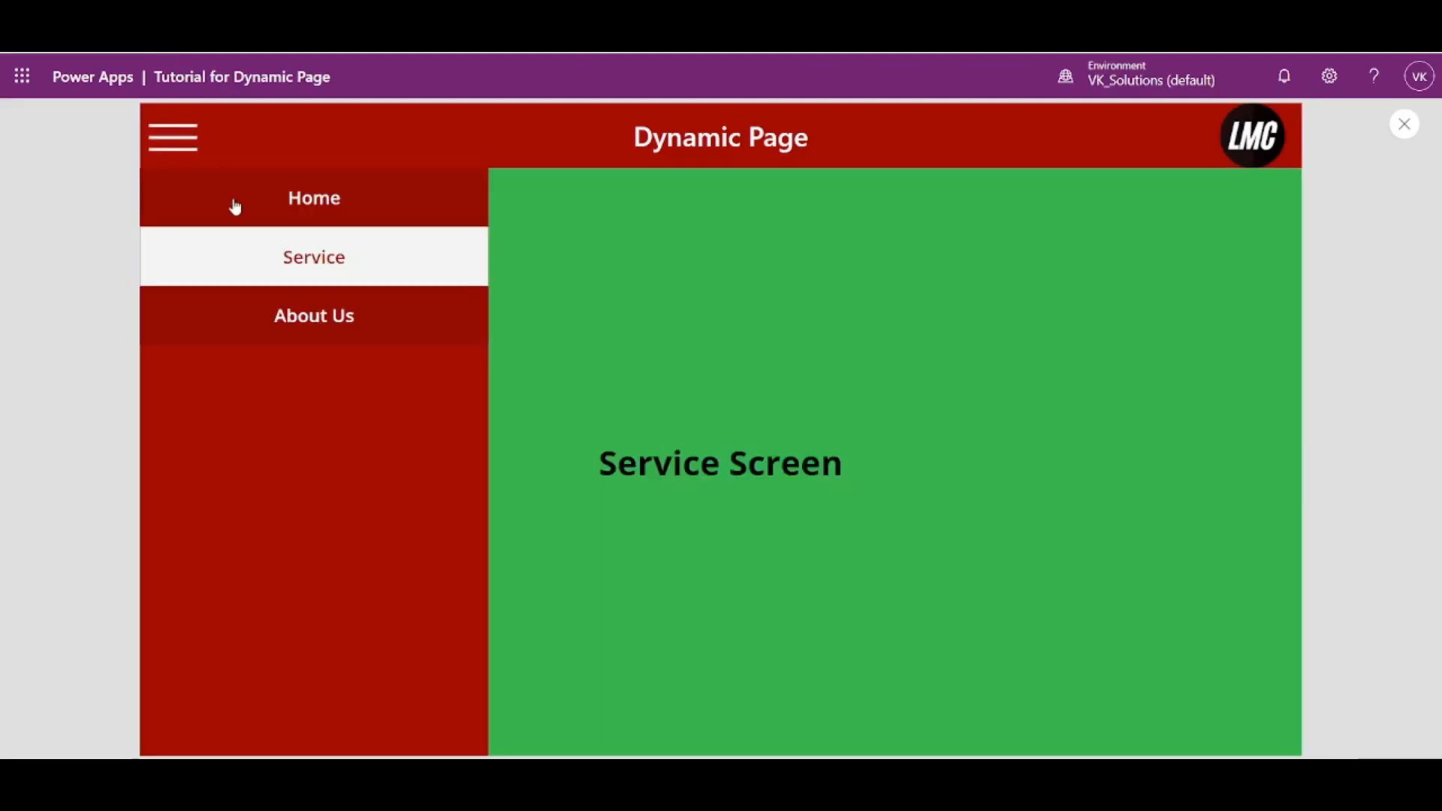
left_click(274, 314)
left_click(172, 143)
left_click(225, 252)
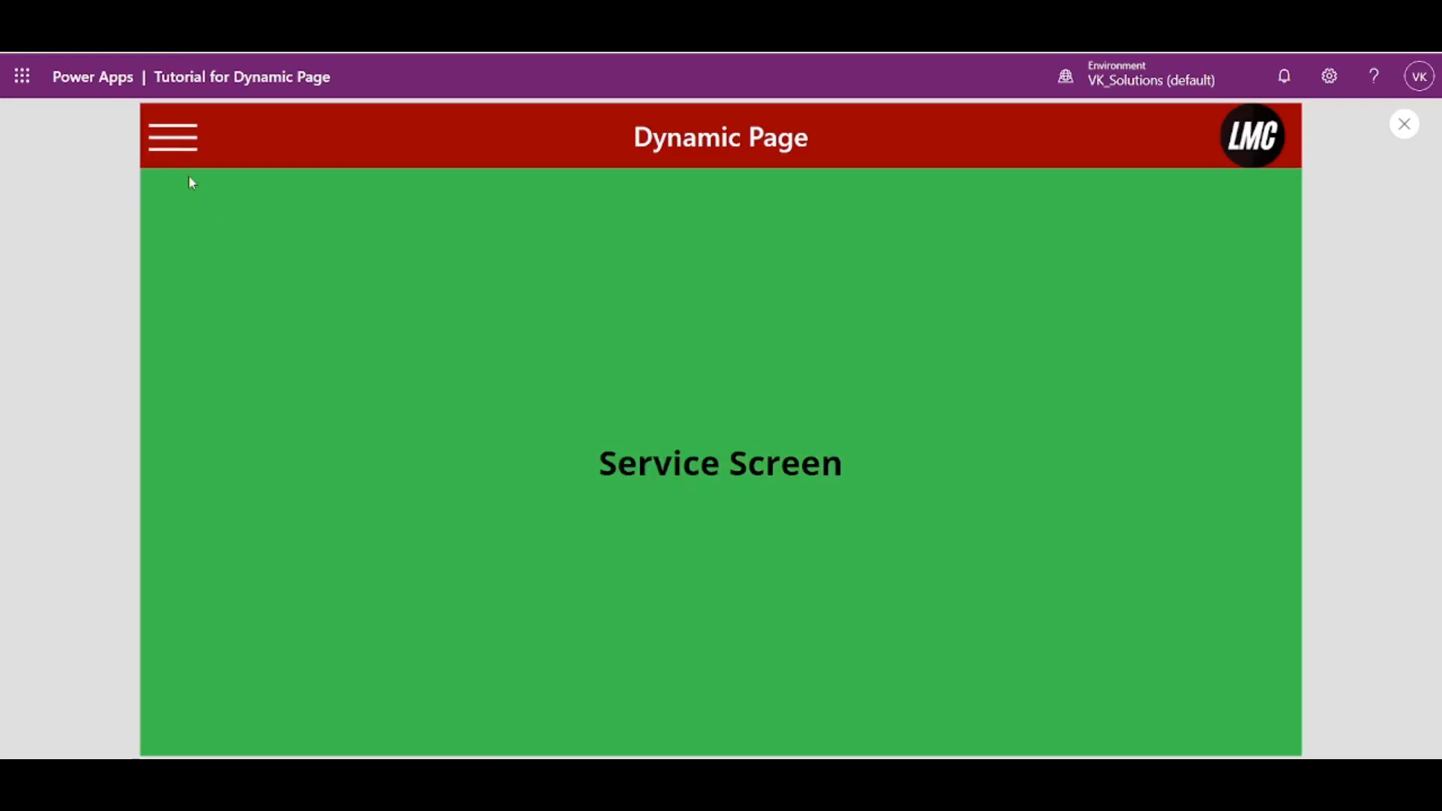
- Check Home, Service and About Us once more in the preview, reopen the left navigation, and exit the preview
left_click(177, 154)
left_click(224, 207)
left_click(184, 159)
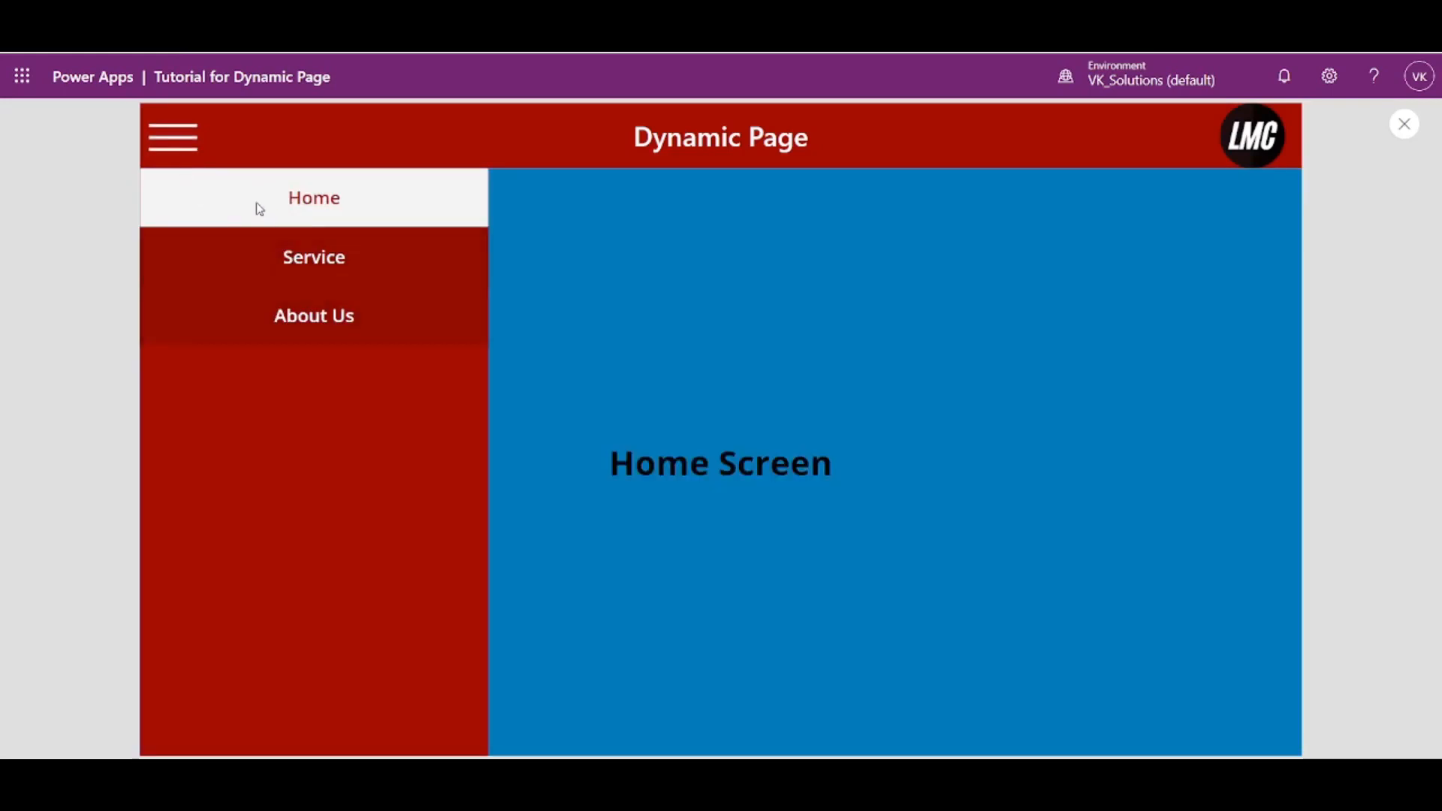
left_click(259, 244)
left_click(191, 157)
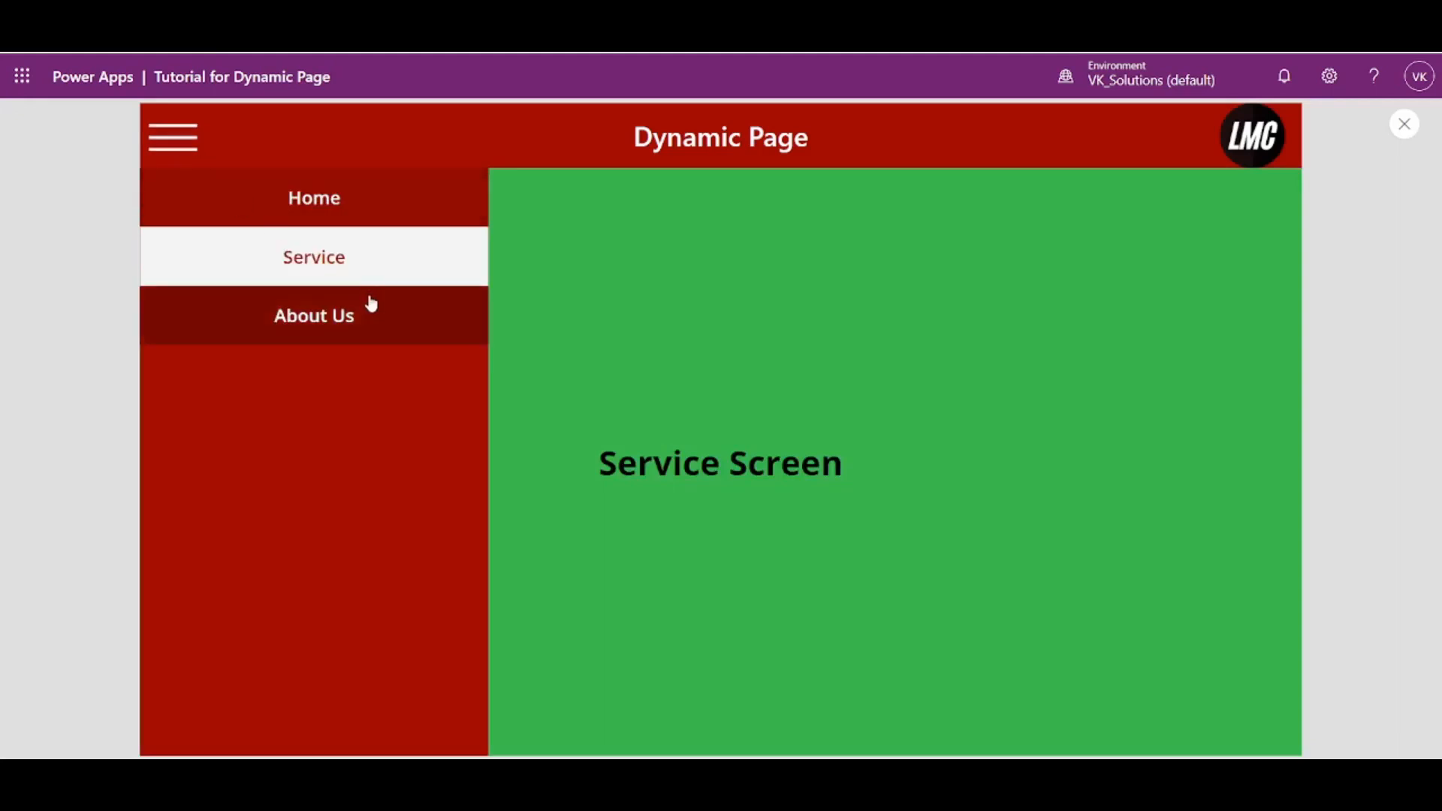
left_click(367, 308)
left_click(172, 148)
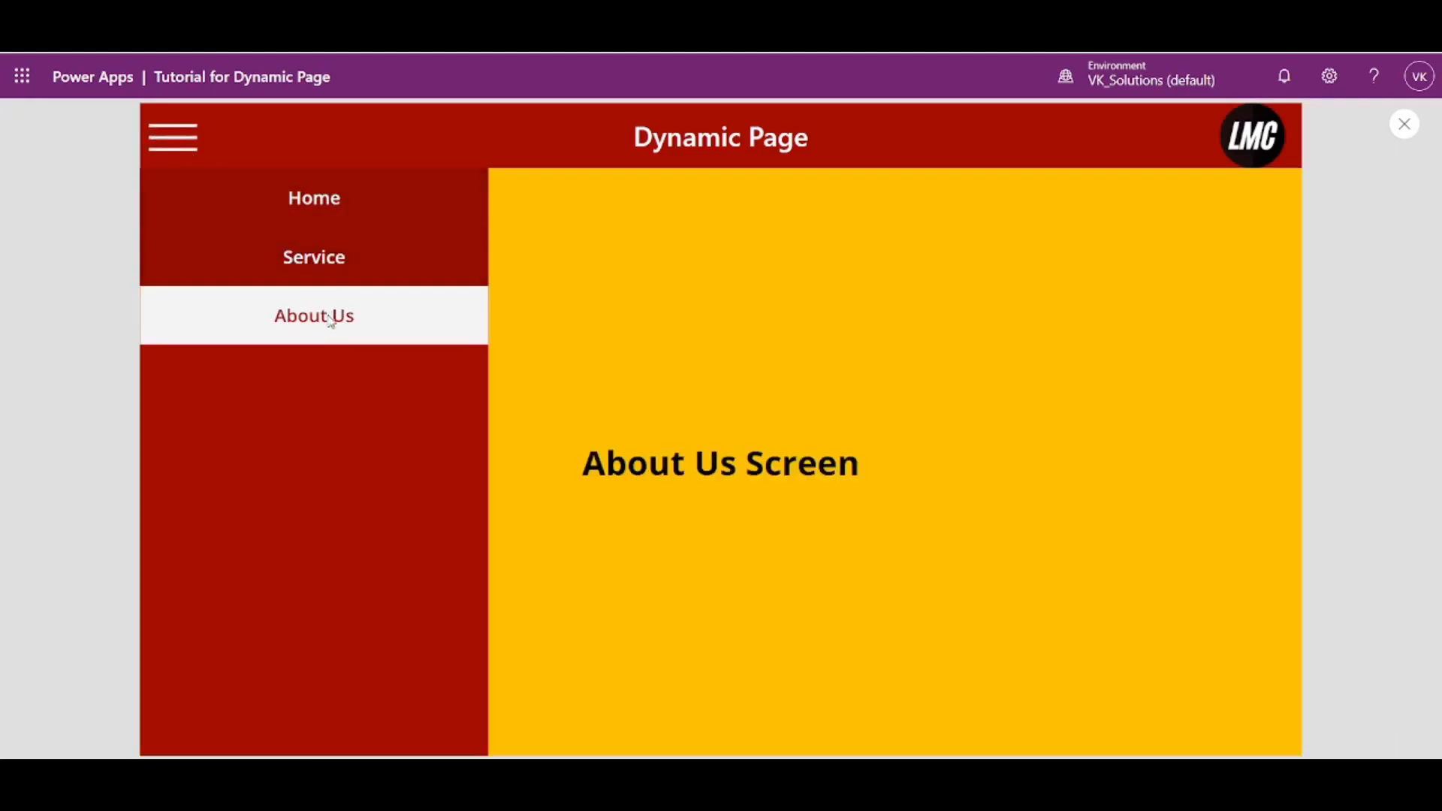
left_click(1405, 125)
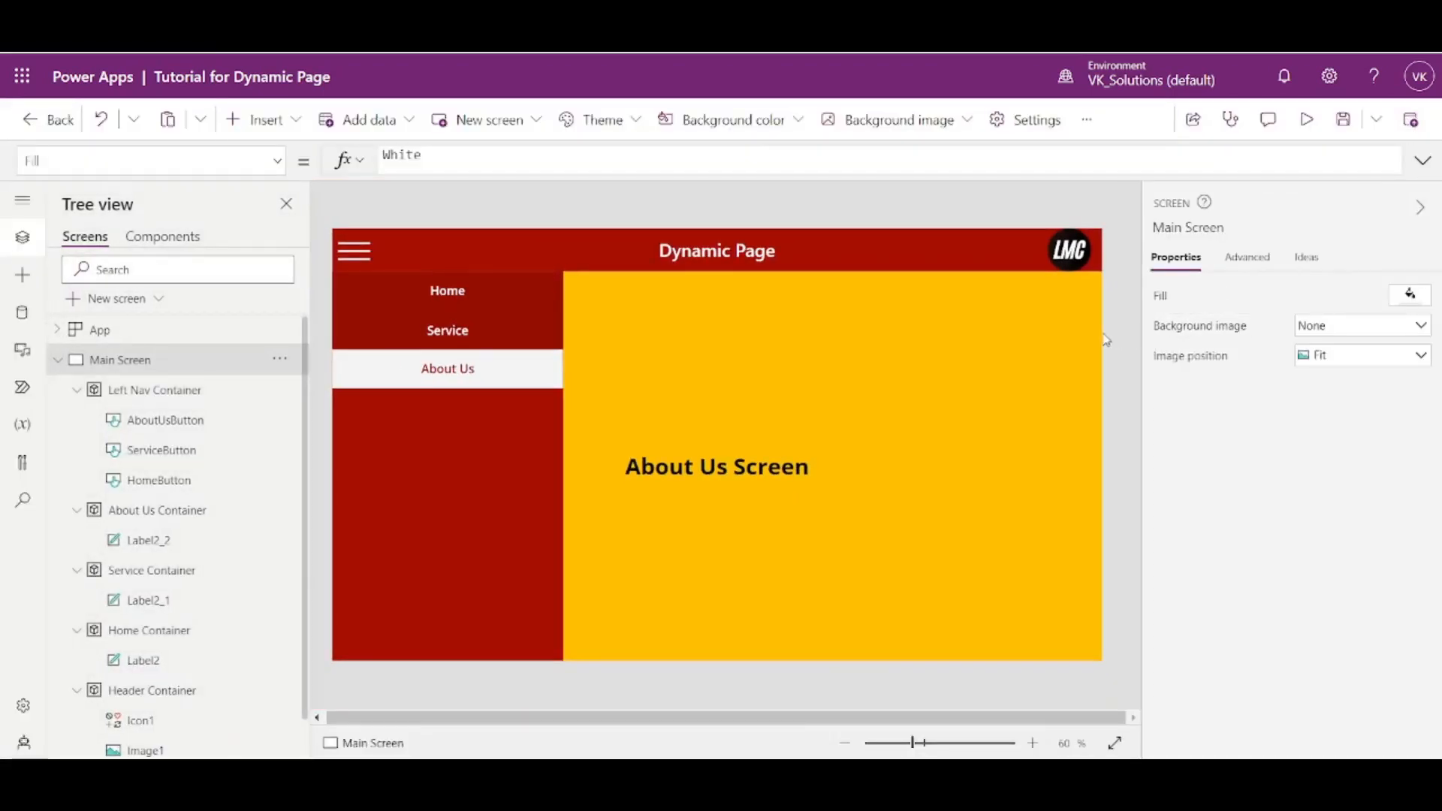
- Collapse the Left Nav, About Us, Service, Home and Header containers in the screen's tree
left_click(76, 390)
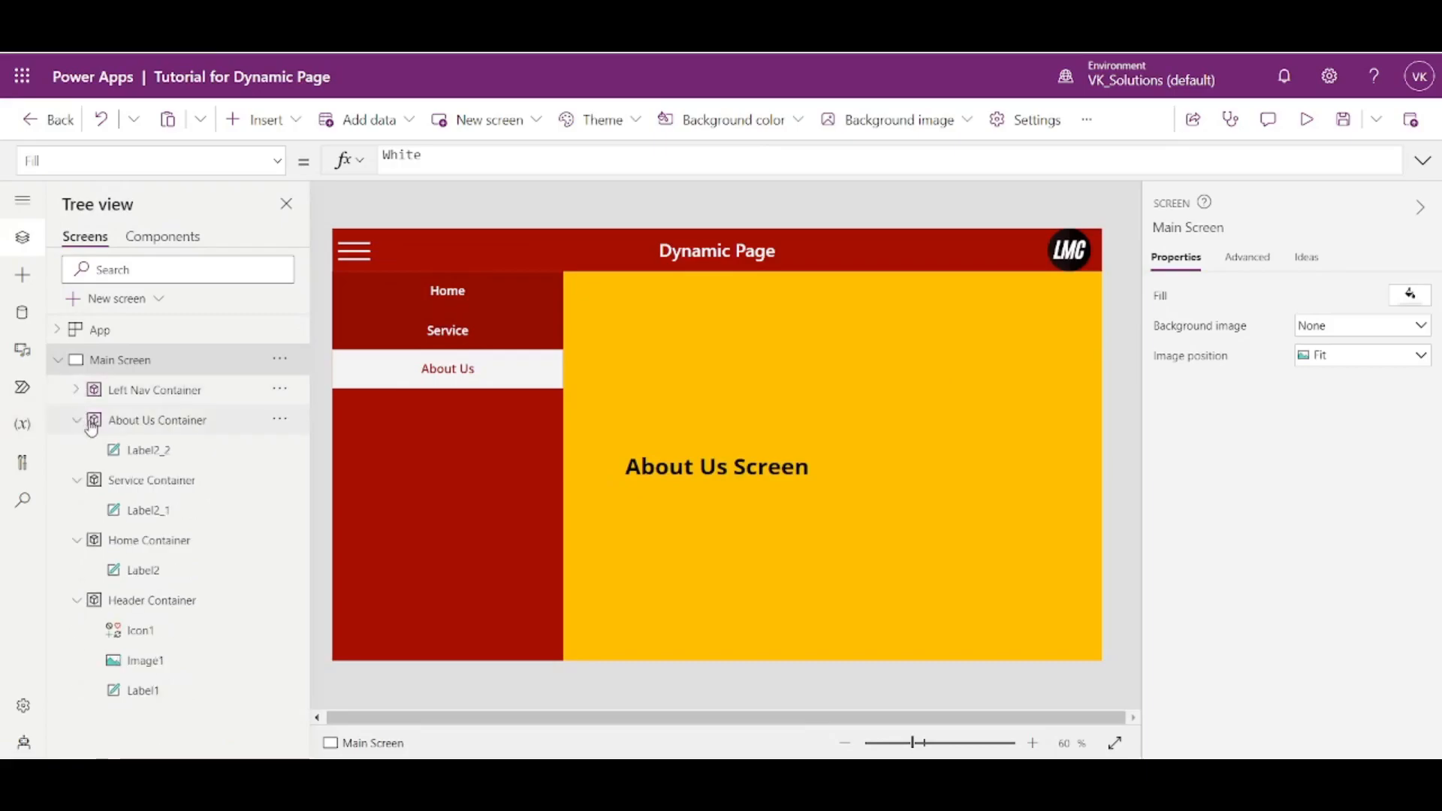
left_click(76, 420)
left_click(76, 450)
left_click(77, 485)
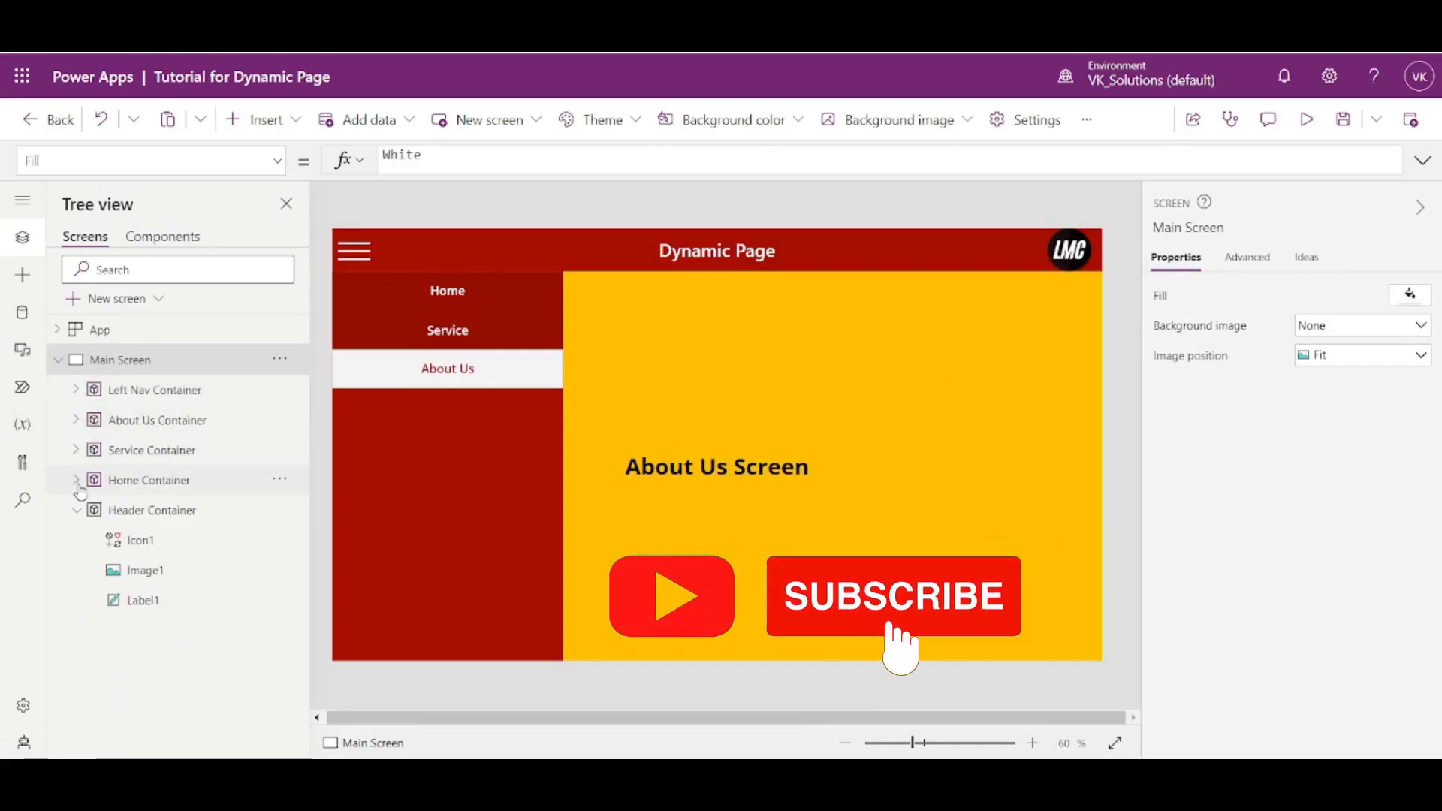
left_click(77, 512)
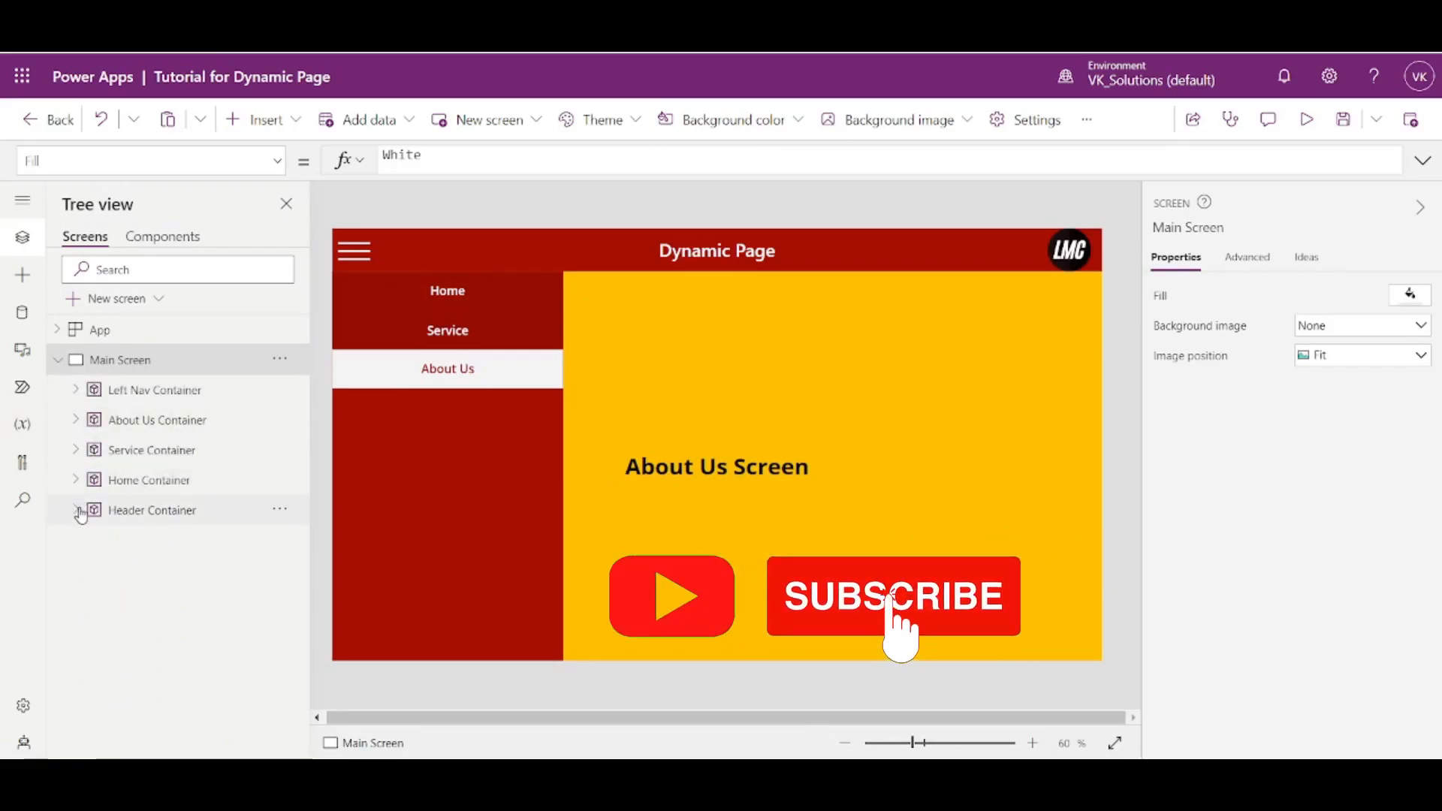